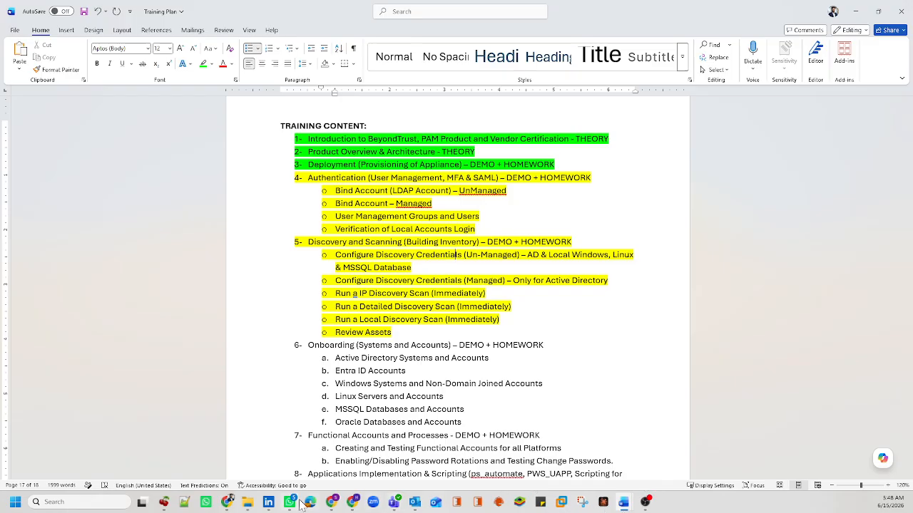
Step: Maximize the Chrome Incognito window and load 192.168.1.221/WebConsole
mouse_move(337, 507)
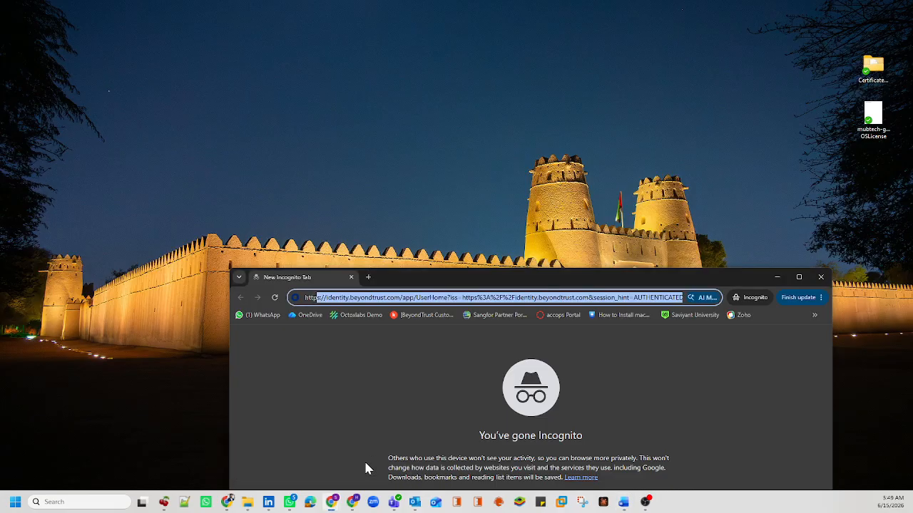
click(365, 460)
double_click(452, 276)
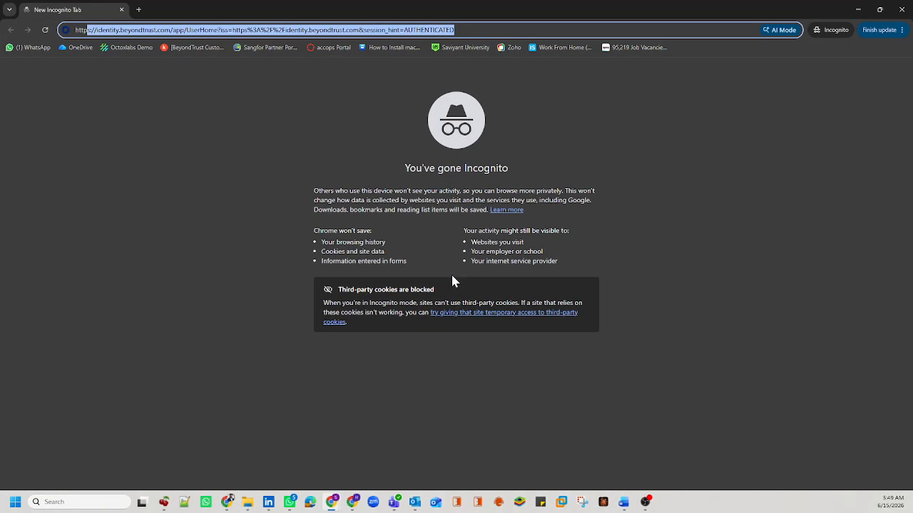
text(s)
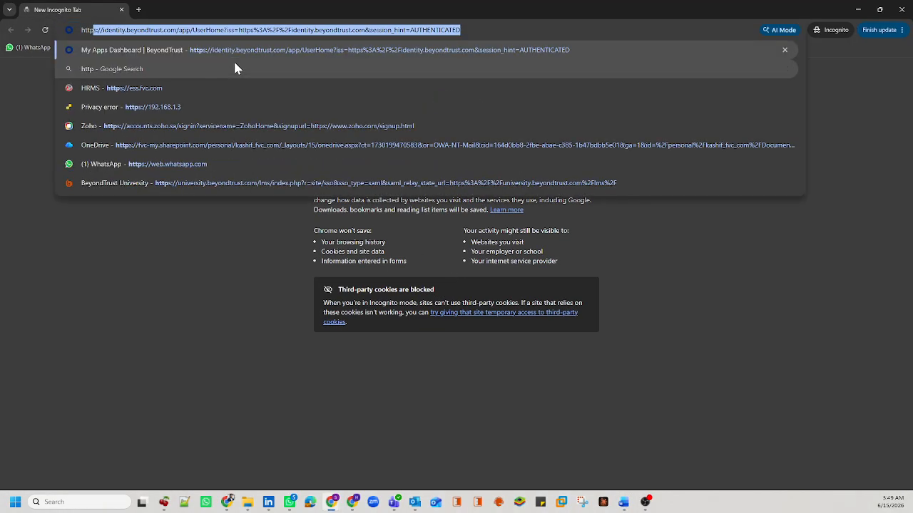
text(//192.1)
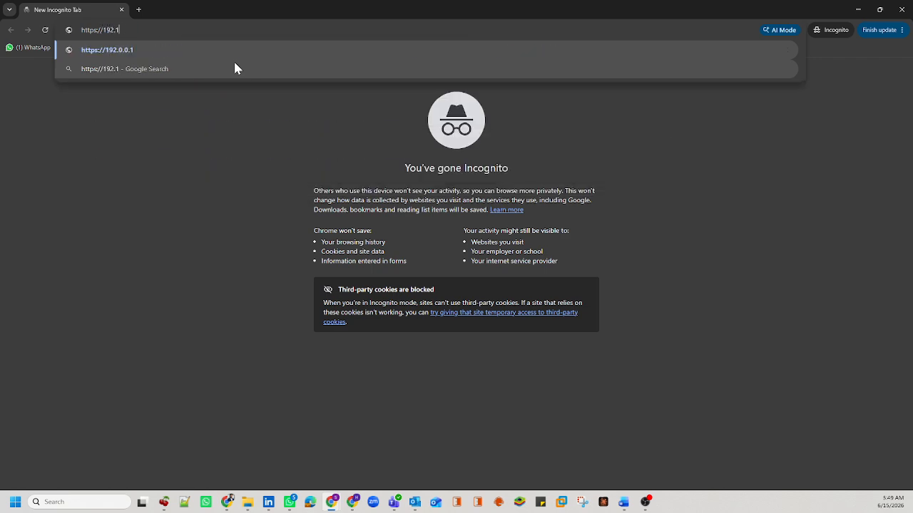
text(68.1.221)
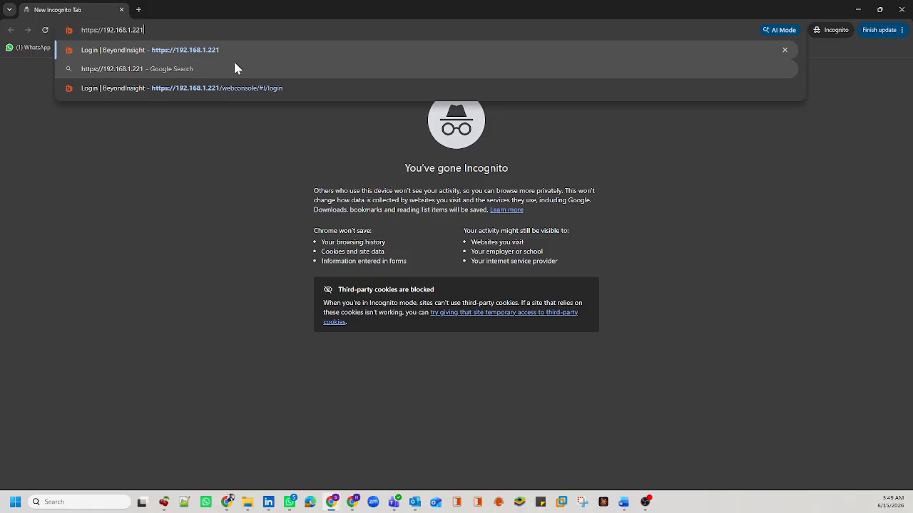
text(/WebConsole)
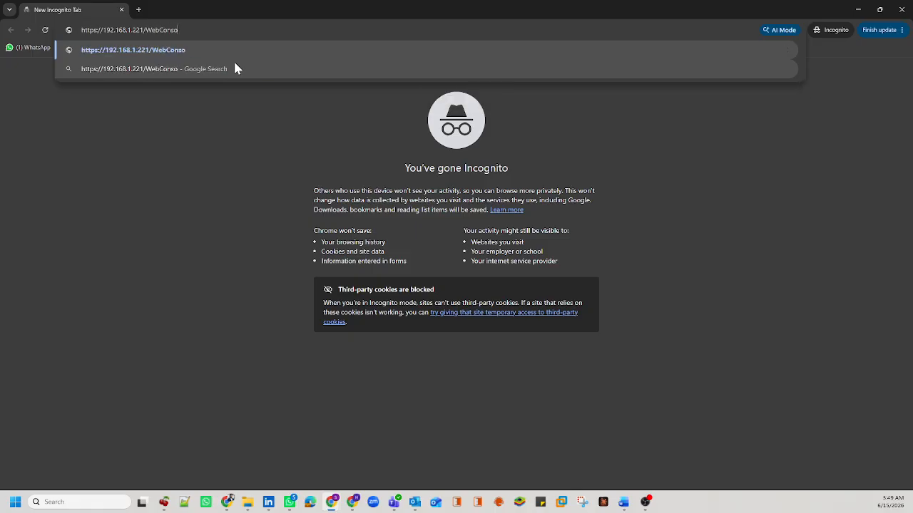
key(Return)
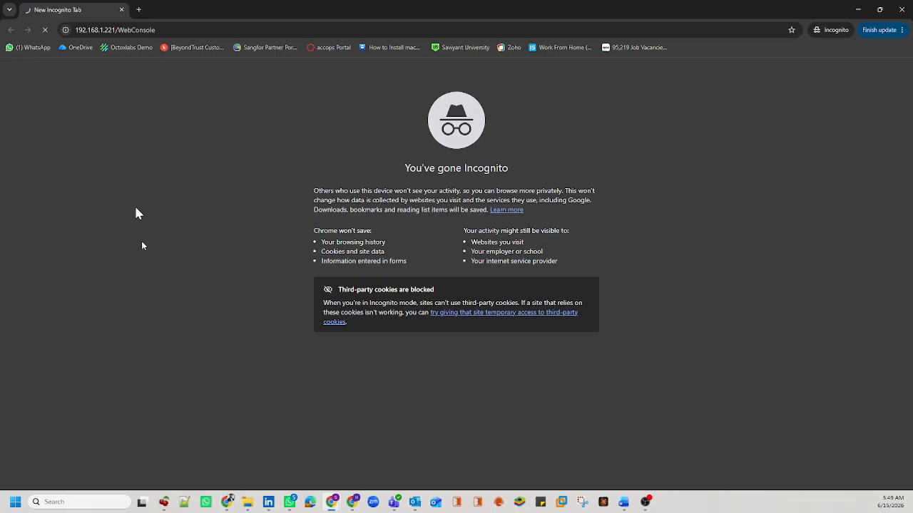
Step: In a new tab, go to 192.168.1.3 and proceed past the certificate warning
click(136, 11)
text(192)
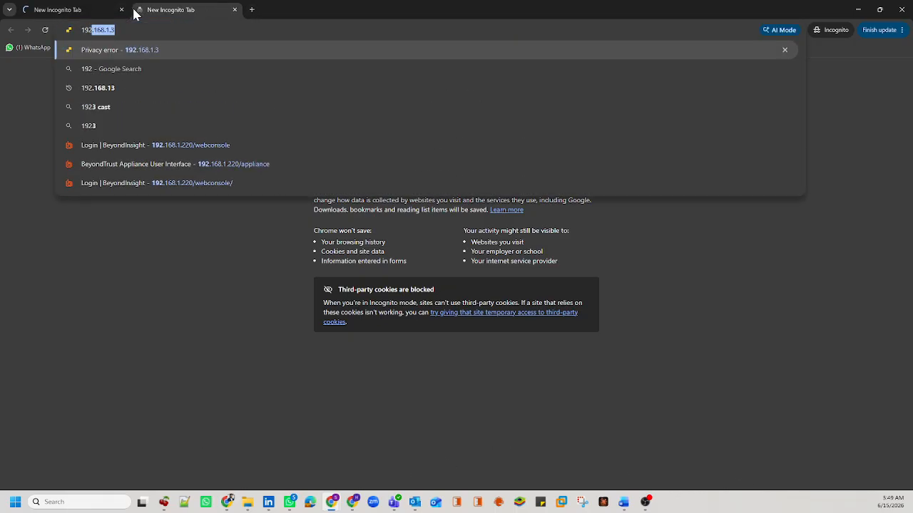
key(Return)
click(346, 266)
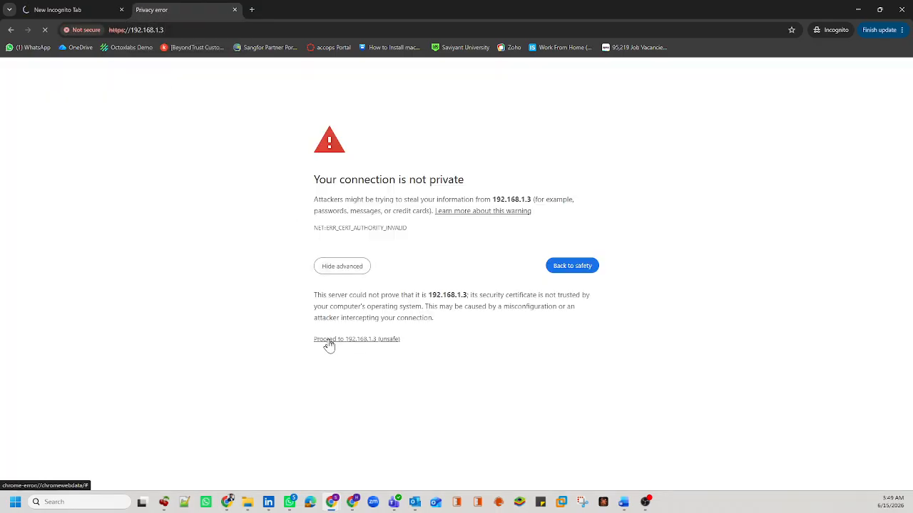
click(327, 341)
Step: Reorder the tabs so the 192.168.1.3 ESXi tab comes first, and view it
click(76, 7)
click(183, 7)
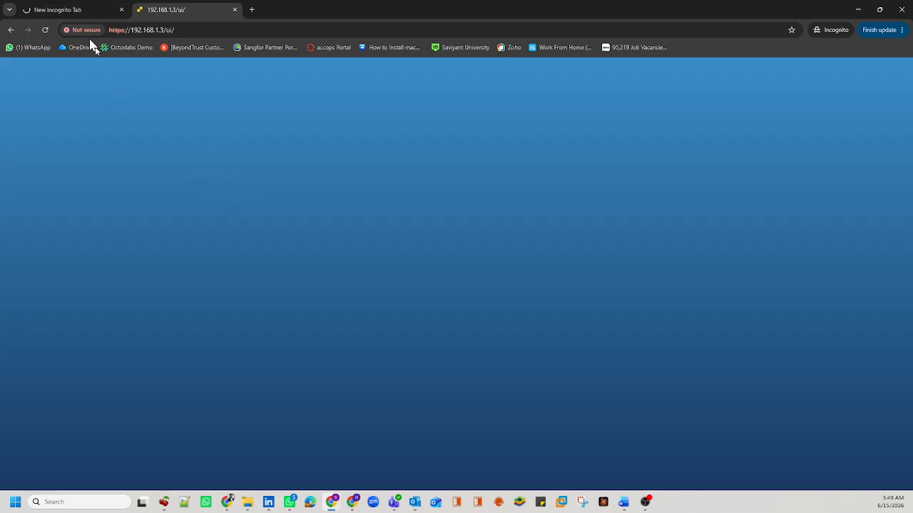
drag(94, 7, 161, 6)
click(68, 5)
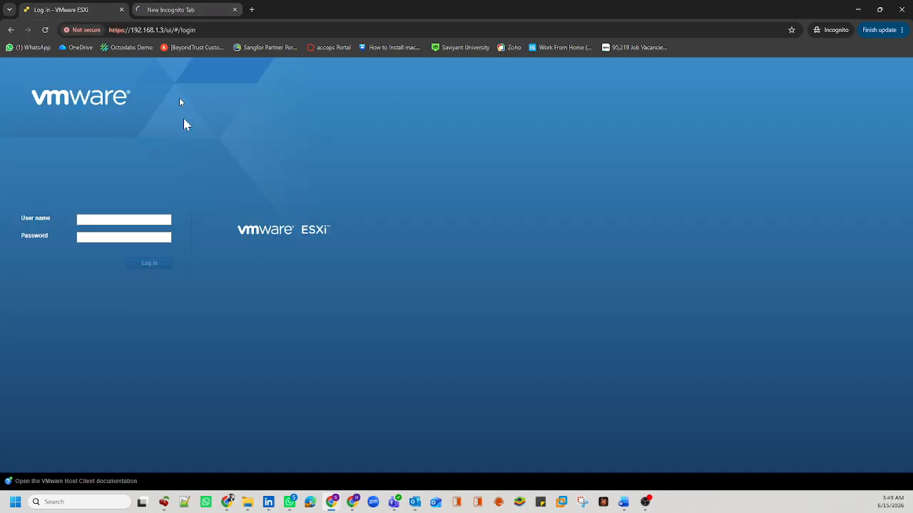
Step: Log in to the ESXi host as root with the account password
click(141, 220)
text(root)
key(Tab)
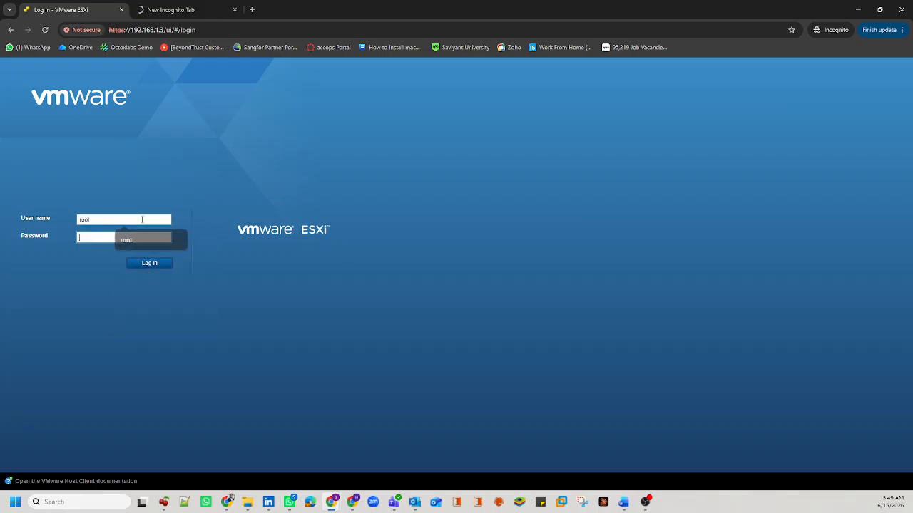
text(****)
key(BackSpace)
key(BackSpace)
key(BackSpace)
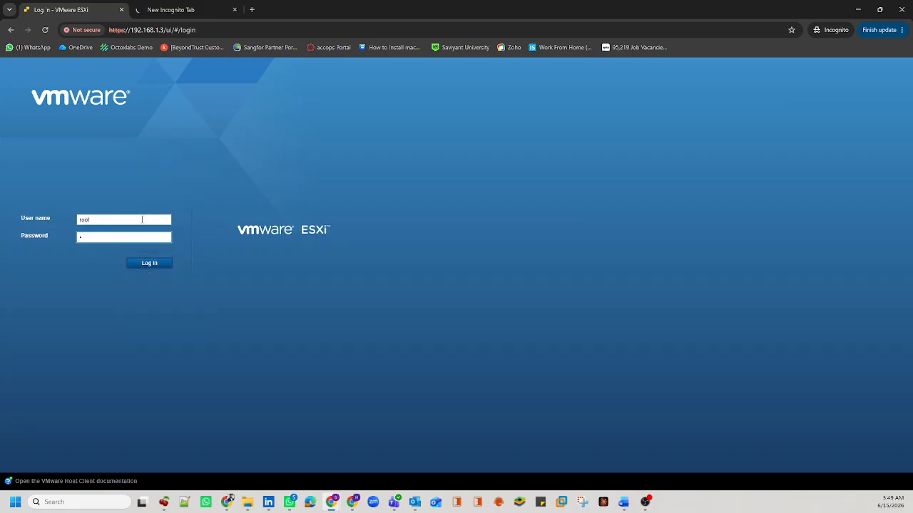
text(********)
key(Return)
Step: Reload the web console address over https, then return to the ESXi host summary
click(197, 9)
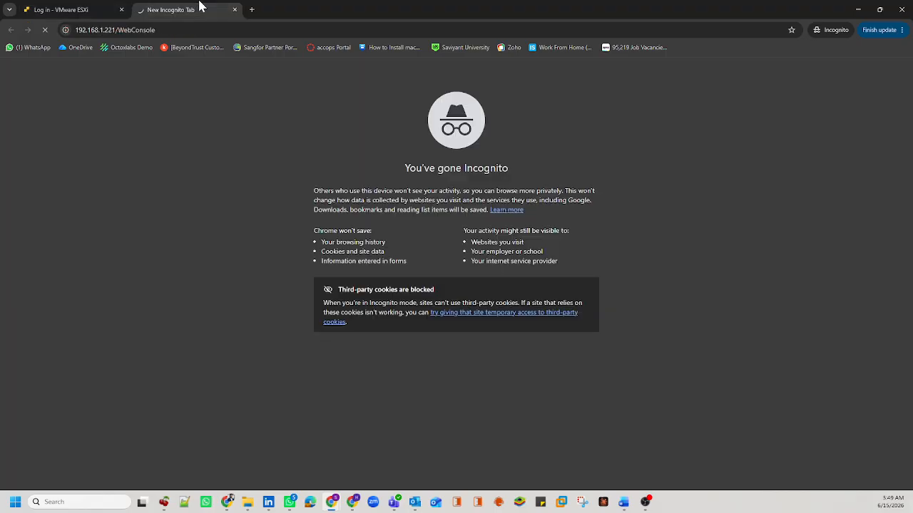
click(156, 31)
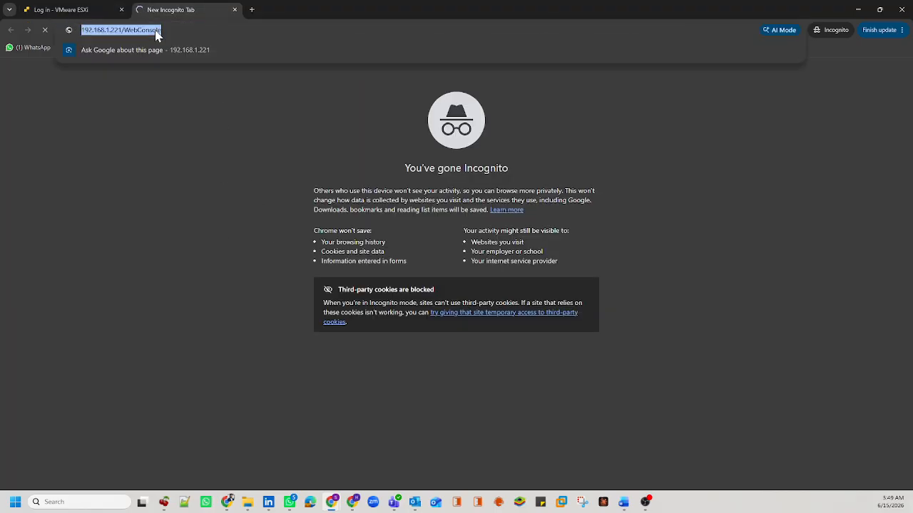
key(Left)
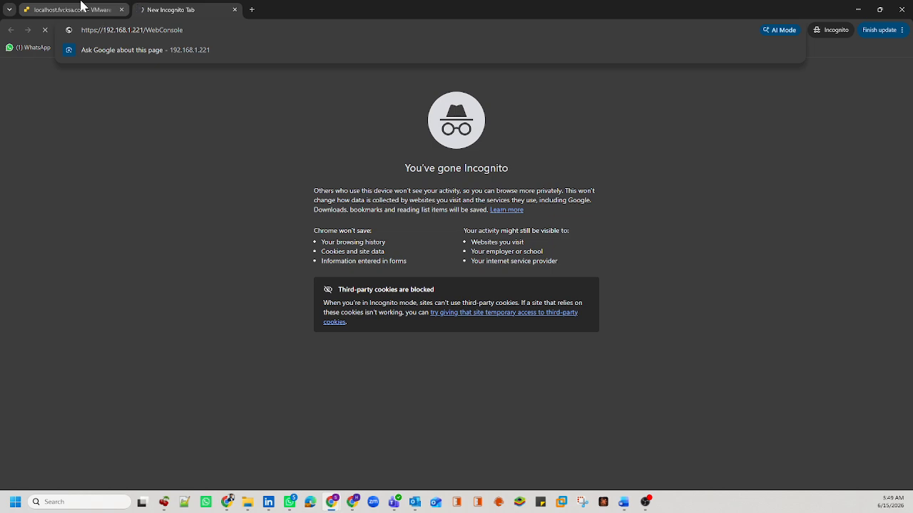
click(81, 8)
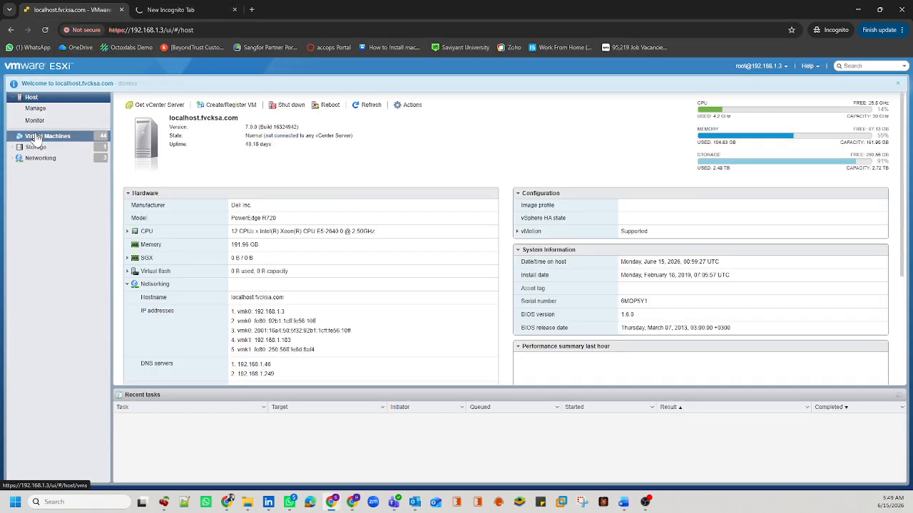
Step: Search the virtual machine list for 'UVM' and select UVM01
click(71, 137)
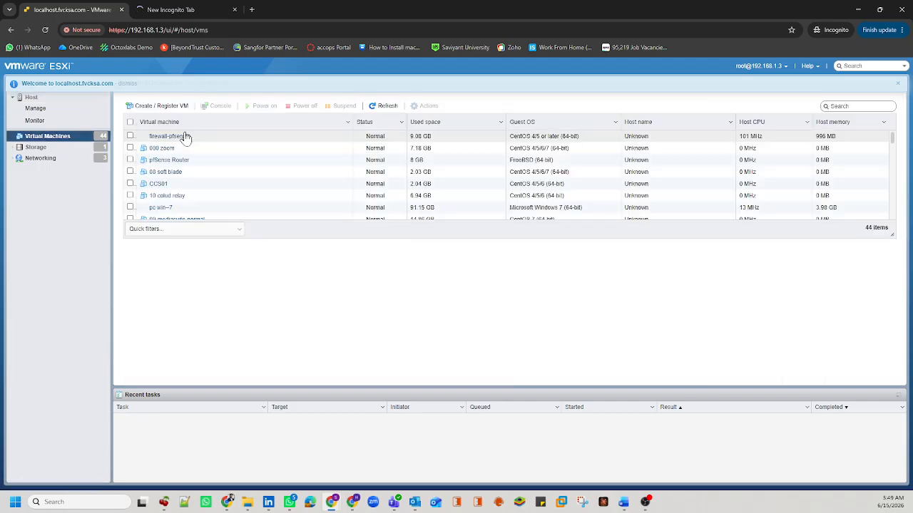
click(869, 107)
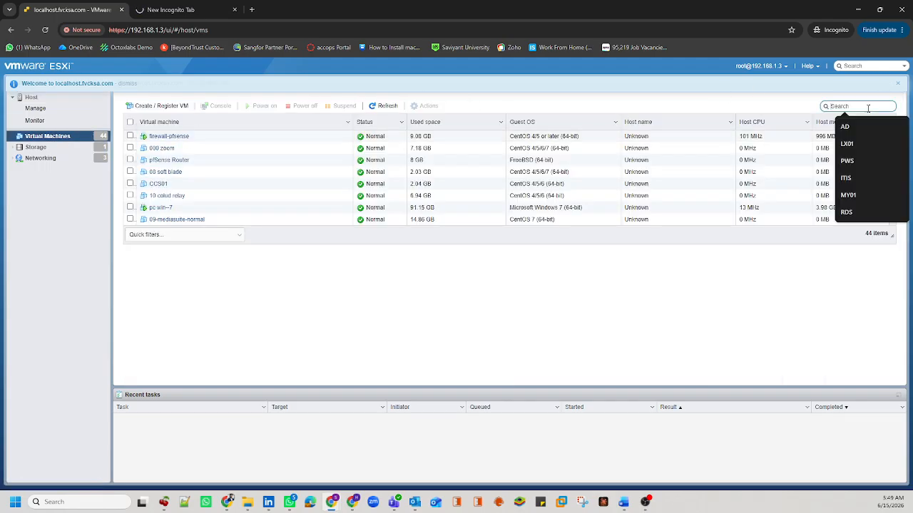
text(UVM)
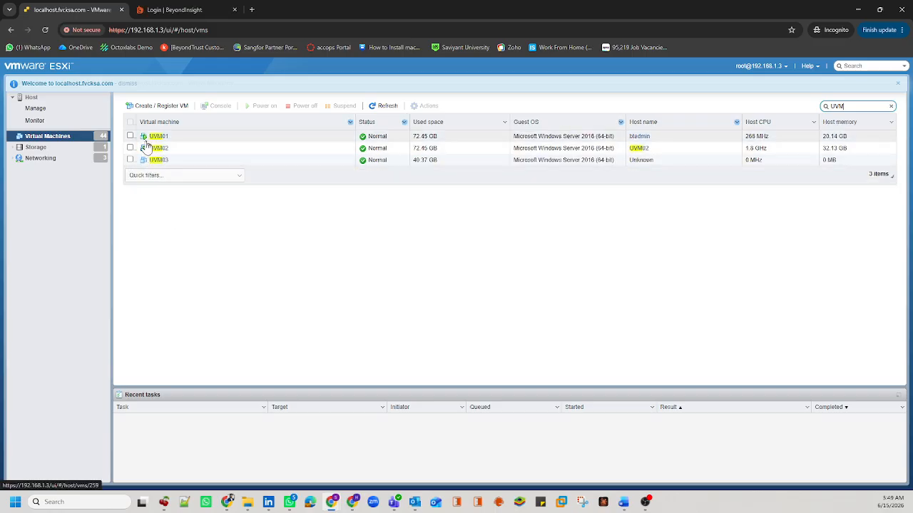
click(130, 136)
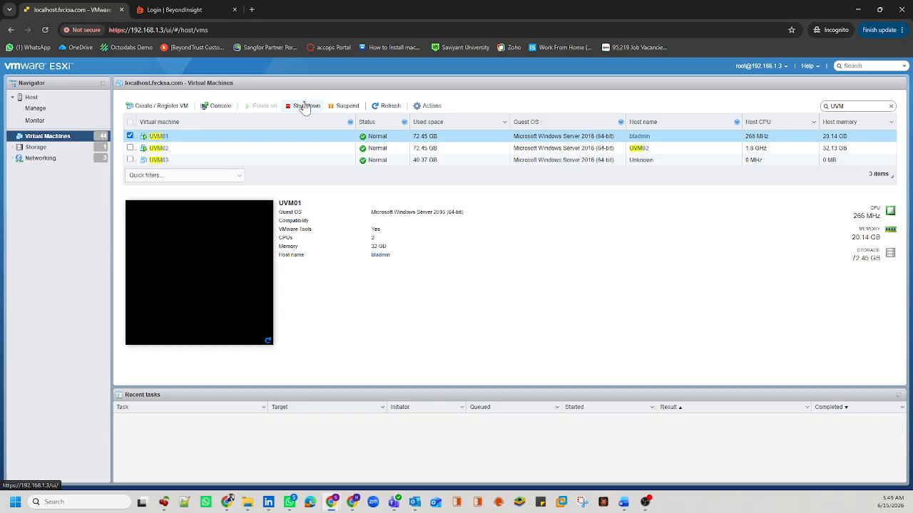
Step: Shut down UVM01's guest, then power it off and confirm
click(305, 106)
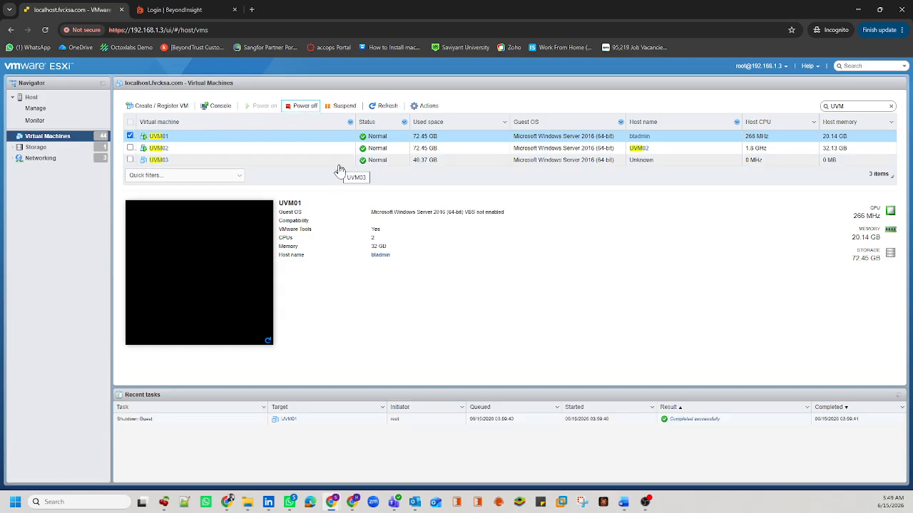
click(300, 105)
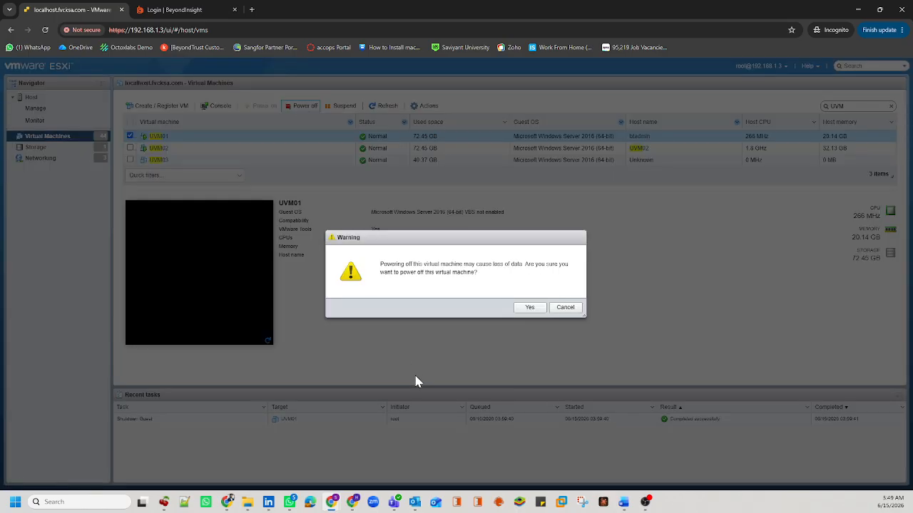
click(527, 308)
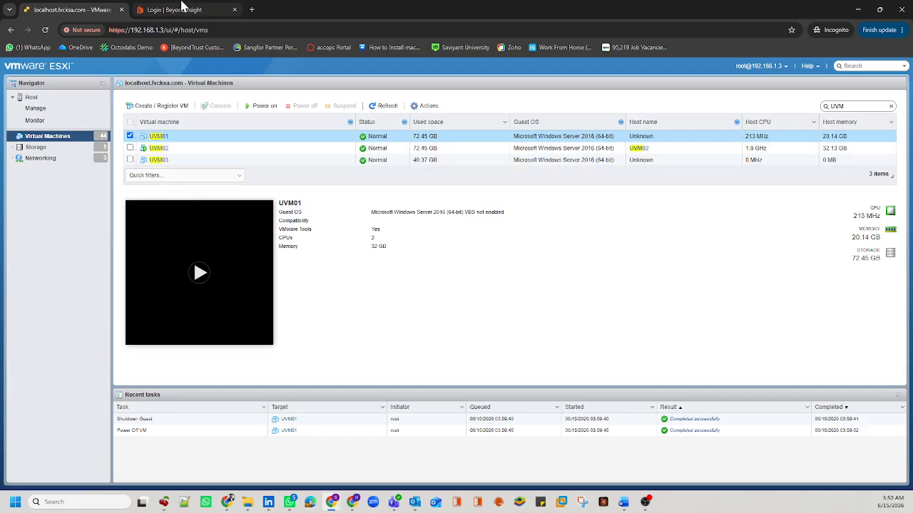
click(183, 9)
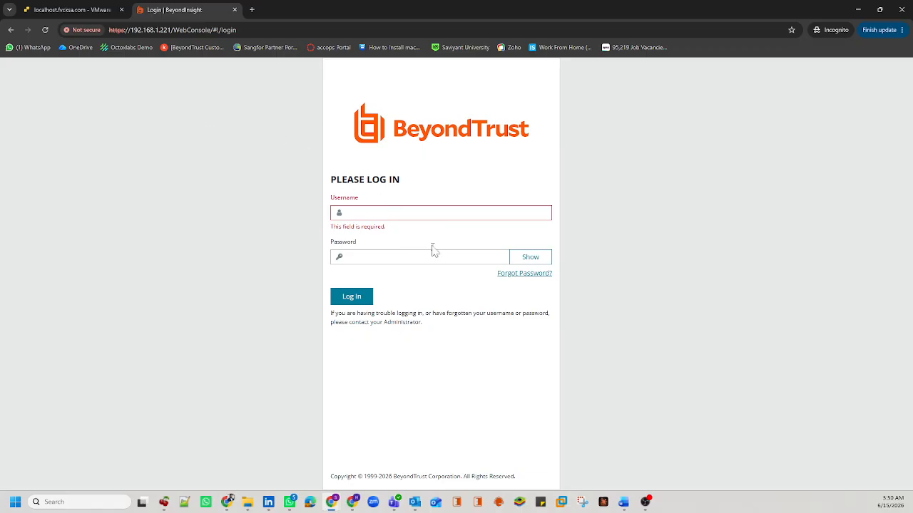
Step: Log in to BeyondInsight as btadmin with the account password
click(439, 215)
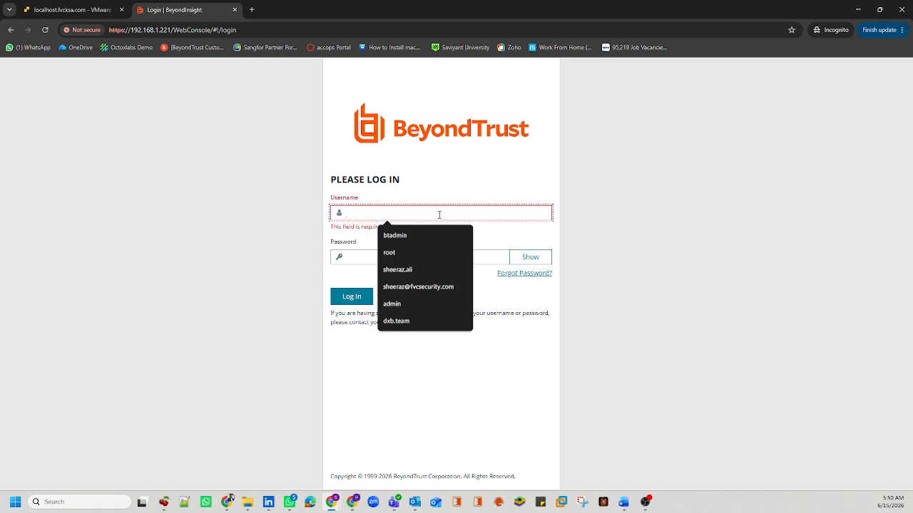
text(btadmin)
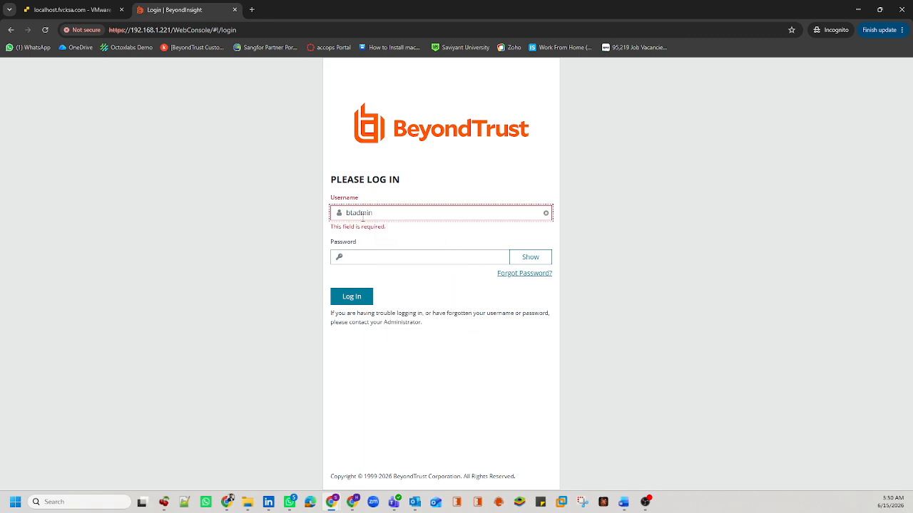
drag(379, 213, 346, 214)
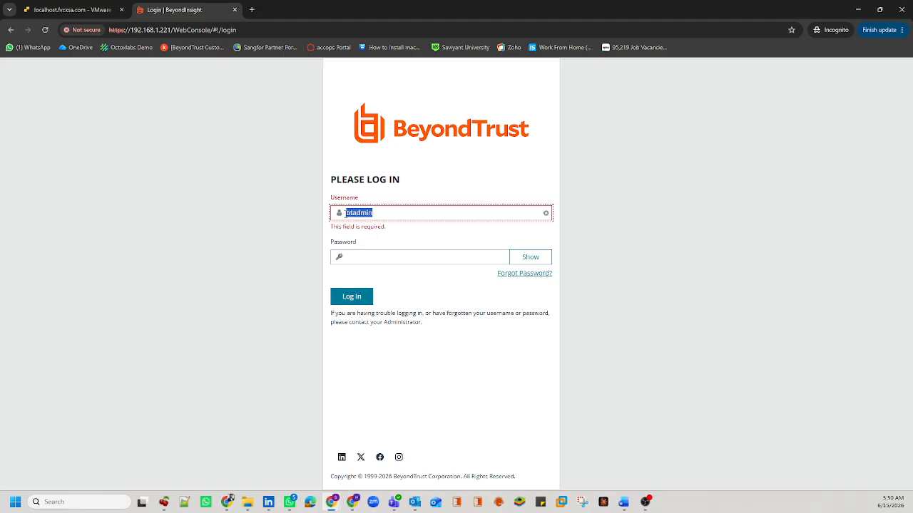
key(Tab)
text(•)
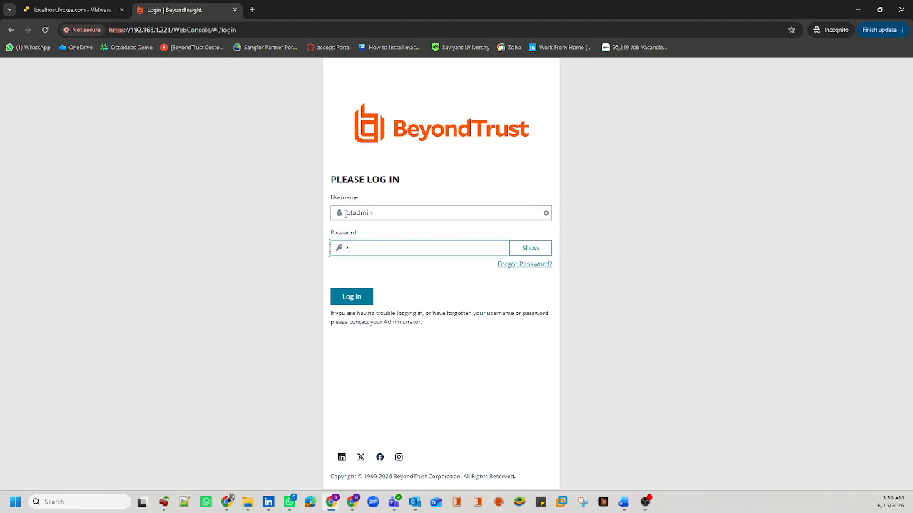
key(BackSpace)
text(••••••••••••••••••)
key(Return)
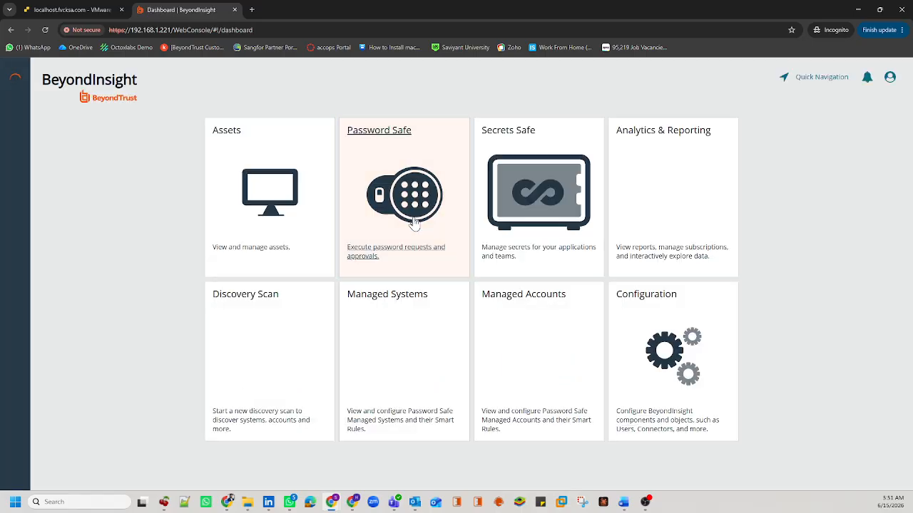
Step: Open Password Safe, return to the dashboard via the main menu, and open Configuration
click(380, 203)
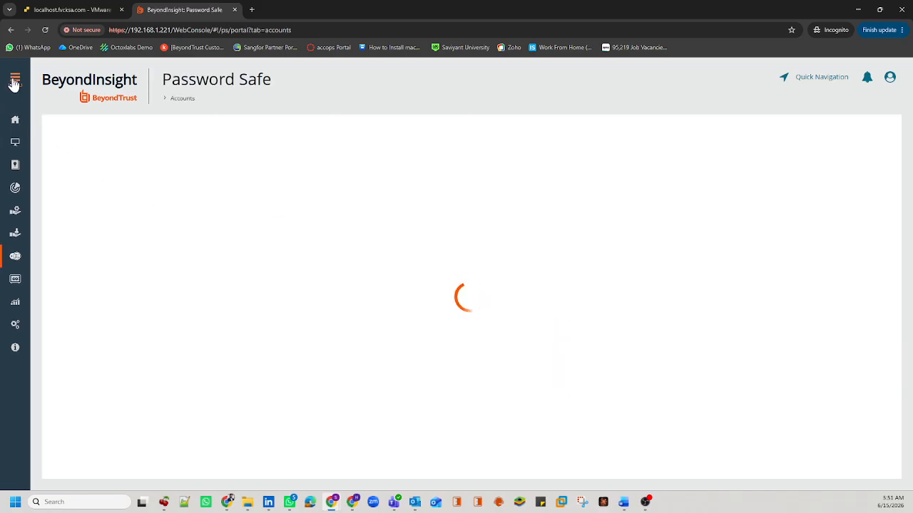
click(14, 83)
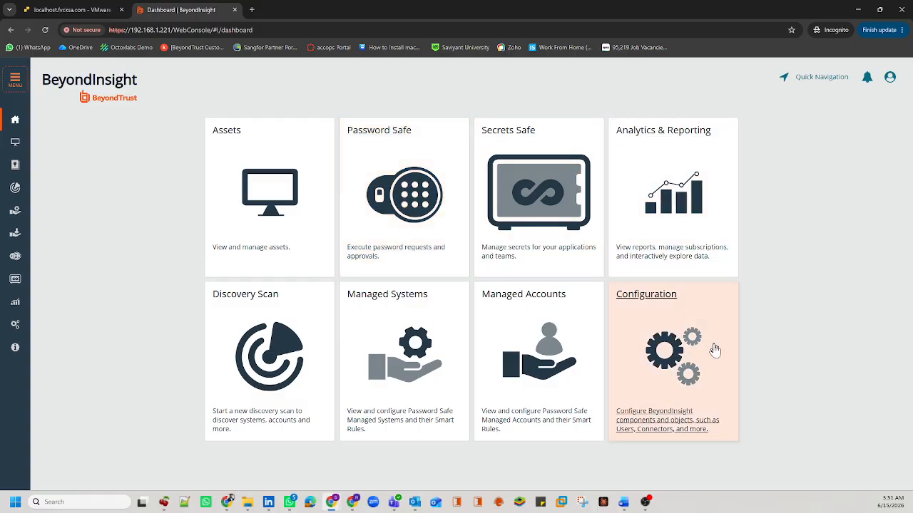
click(701, 364)
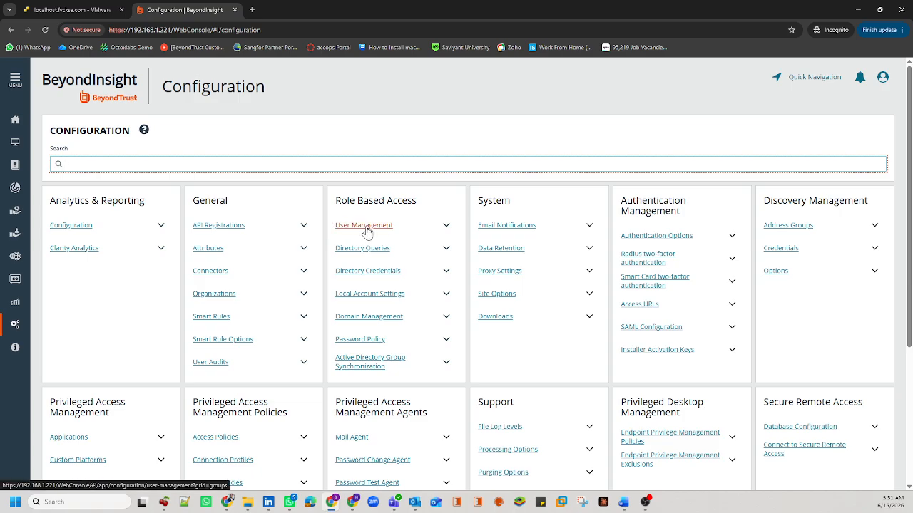
Step: Open User Management under Role Based Access and select the Administrators group
drag(419, 205, 331, 206)
click(345, 228)
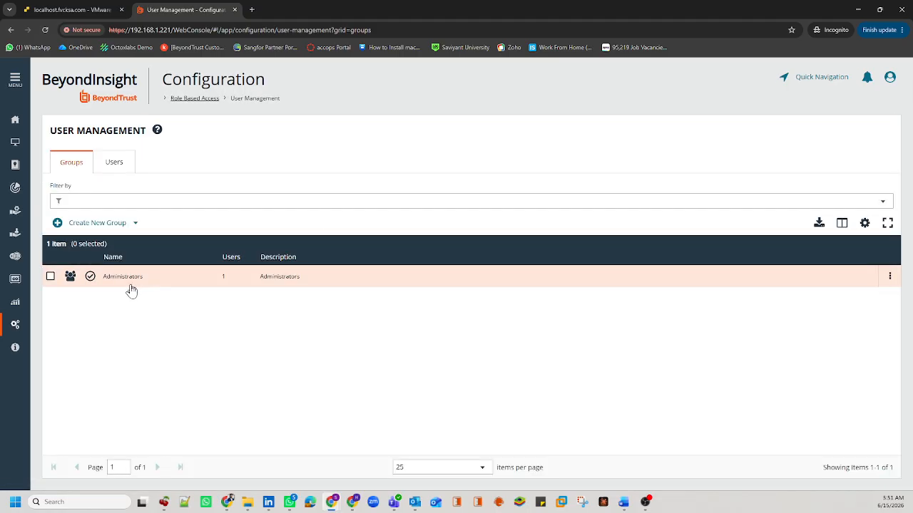
drag(152, 286, 103, 287)
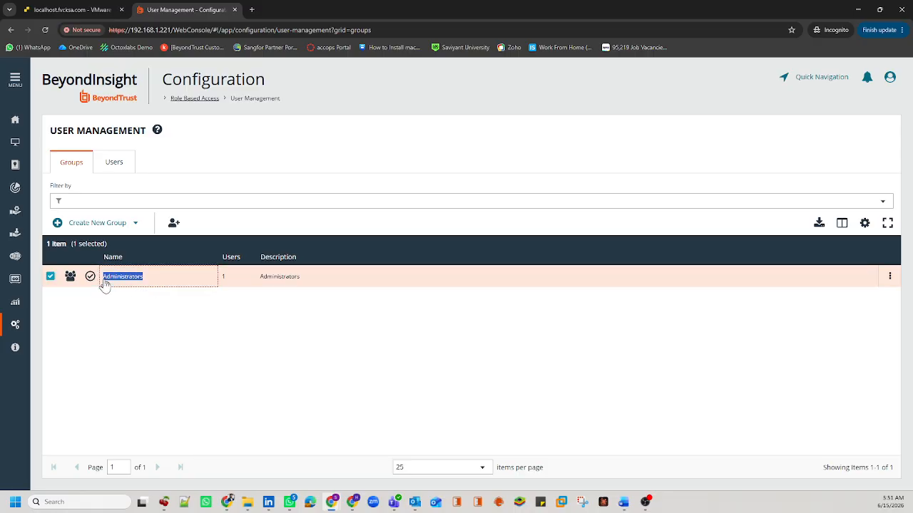
Step: Review the administrator user, return to Groups, then bring up the Word Training Plan
click(114, 163)
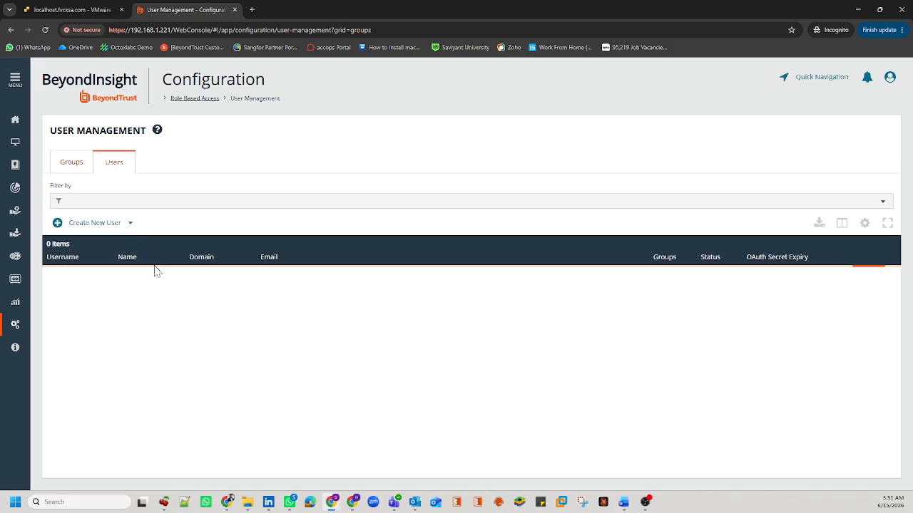
drag(136, 282, 89, 279)
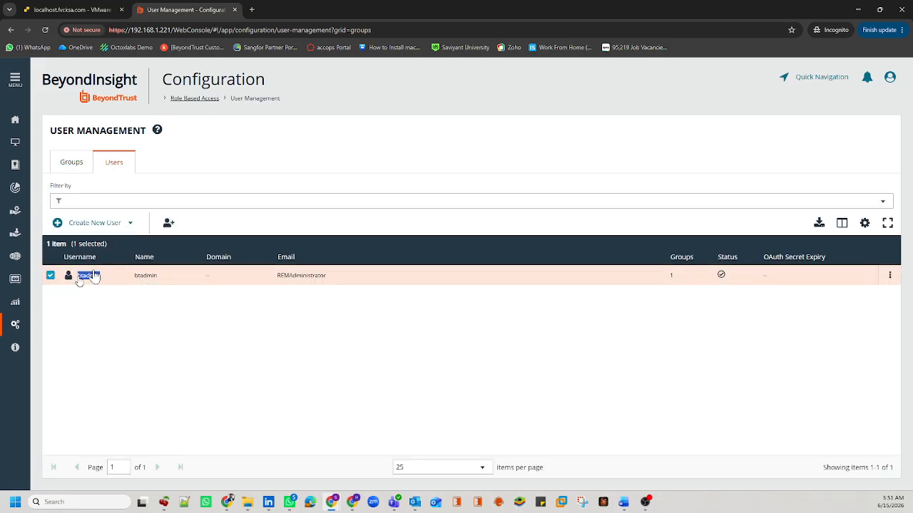
click(890, 76)
click(544, 127)
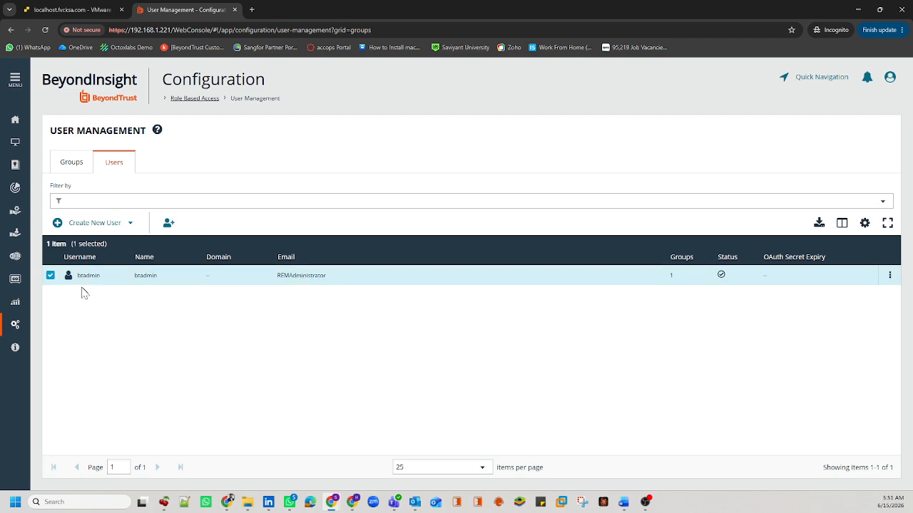
click(50, 275)
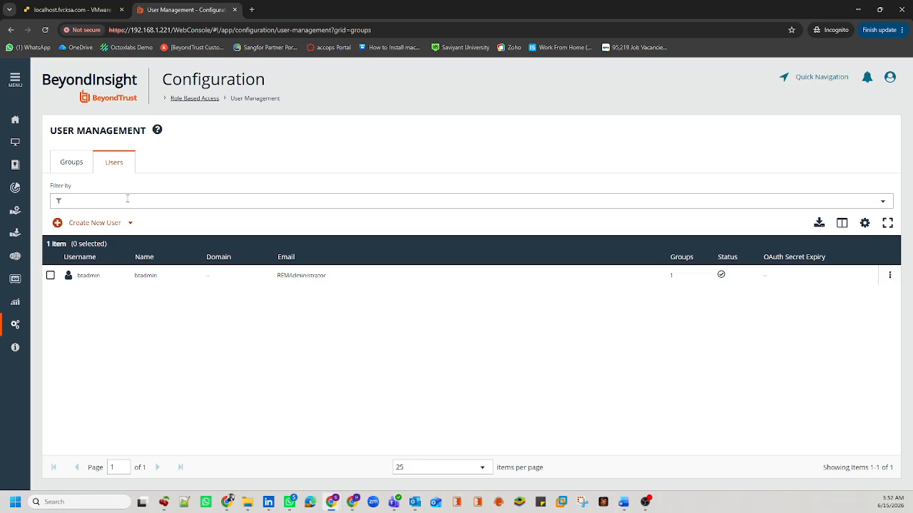
click(80, 164)
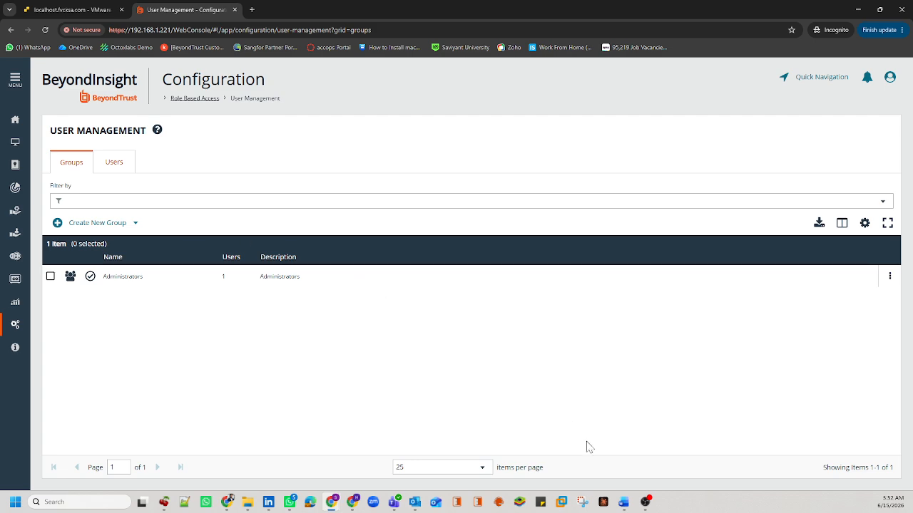
click(623, 502)
click(685, 467)
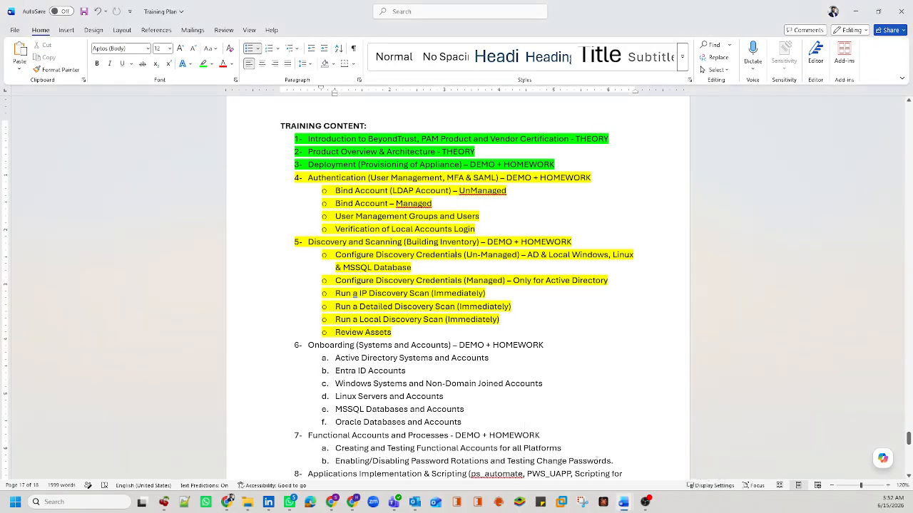
Step: Scroll through the Training Plan's SCOPE and 15-day overview, then switch away from Word
mouse_move(626, 499)
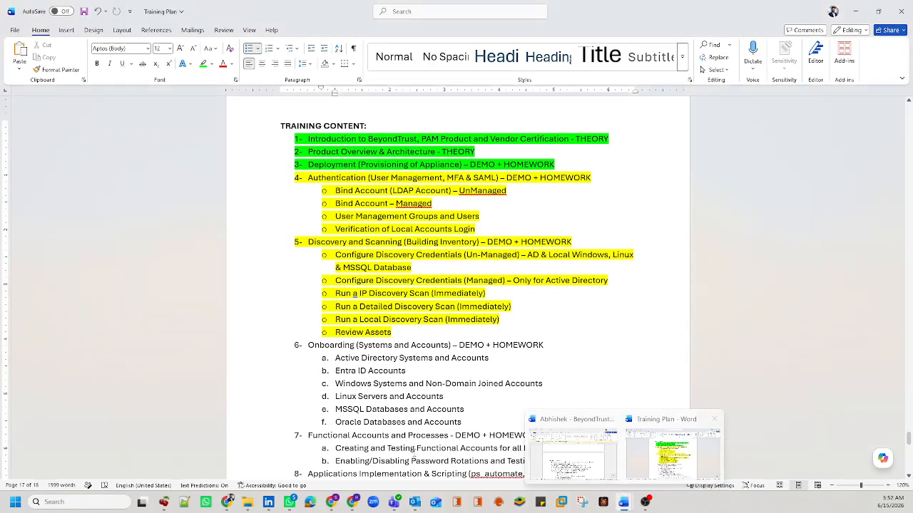
mouse_move(247, 501)
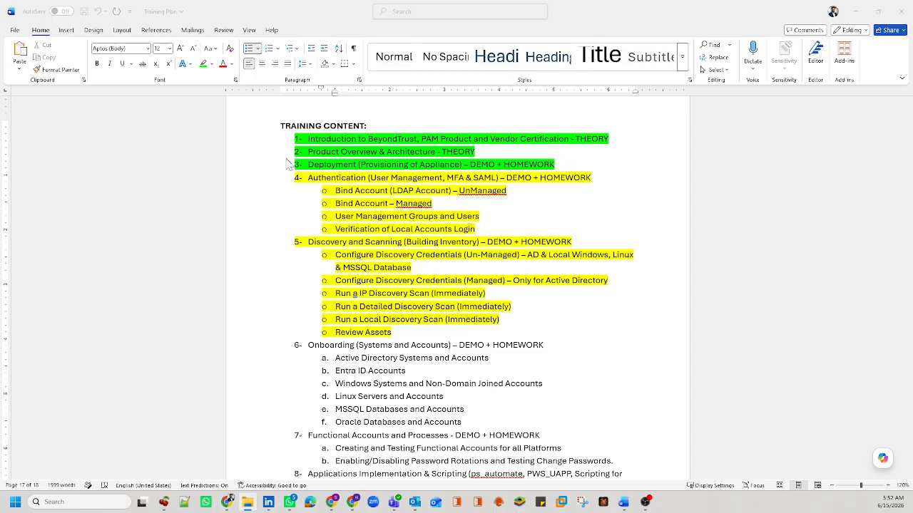
scroll(456, 285, up, 6)
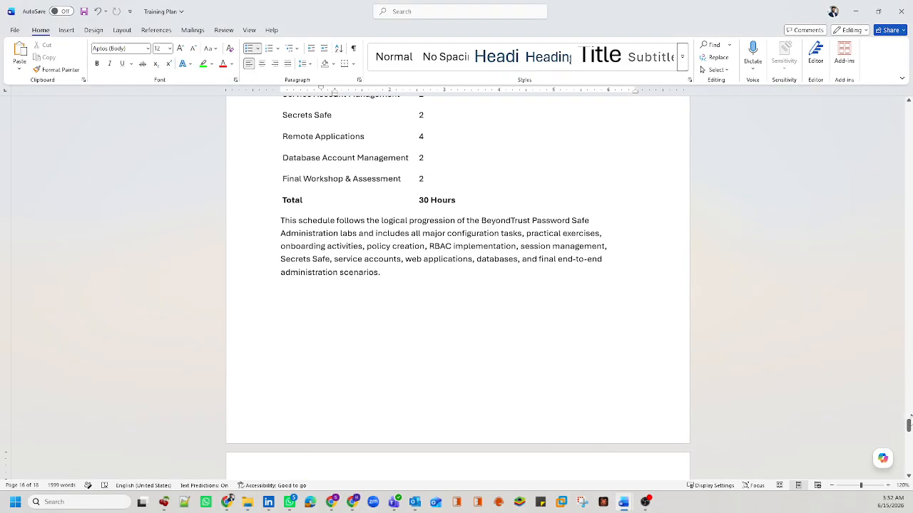
drag(907, 425, 874, 107)
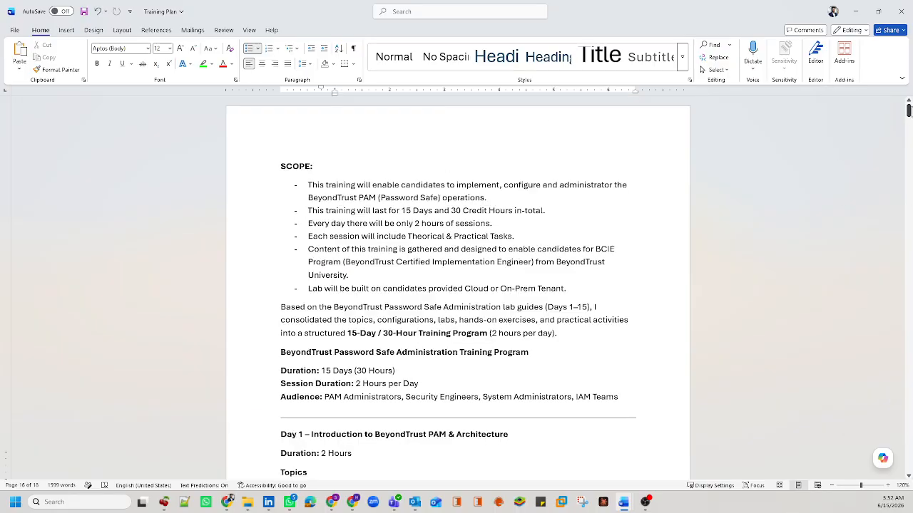
scroll(448, 230, down, 15)
scroll(448, 230, down, 10)
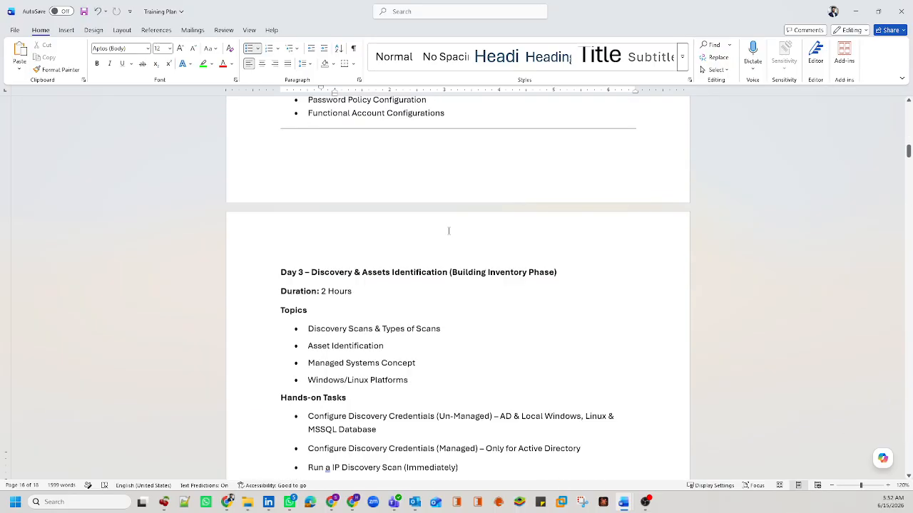
scroll(449, 232, up, 20)
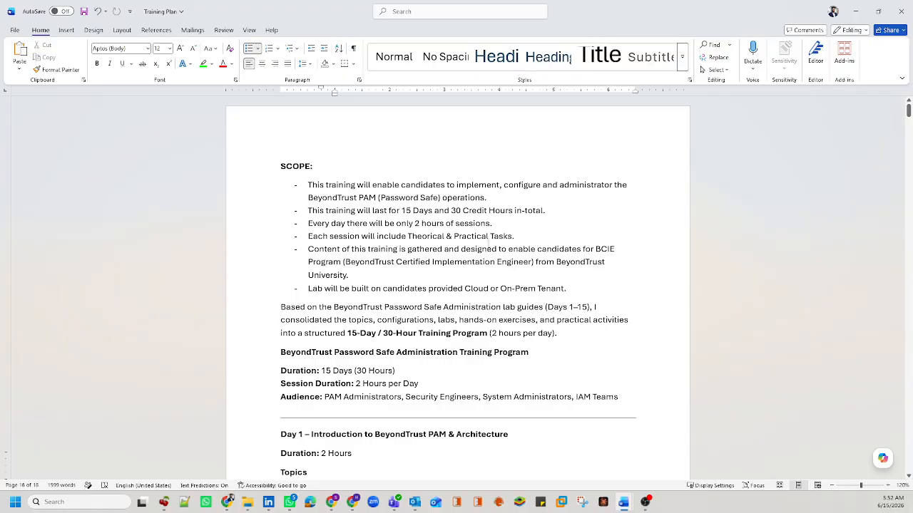
scroll(608, 324, down, 1)
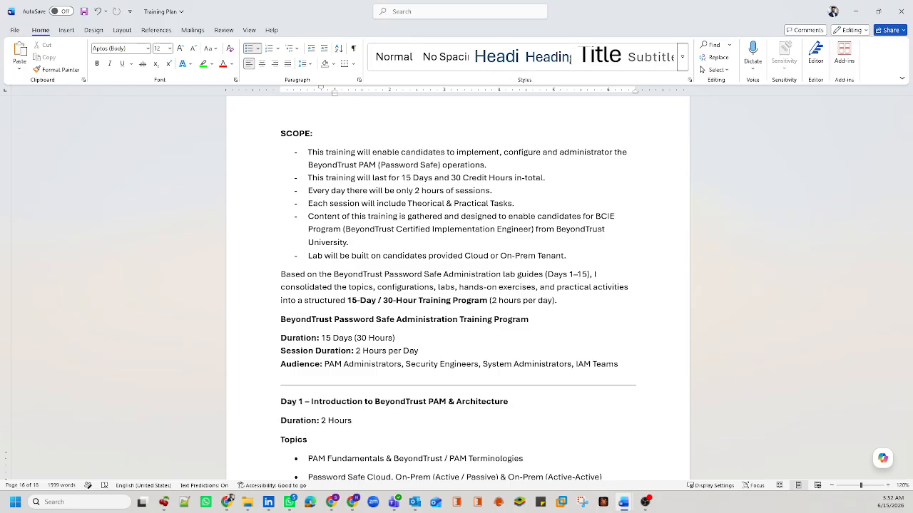
key(super+e)
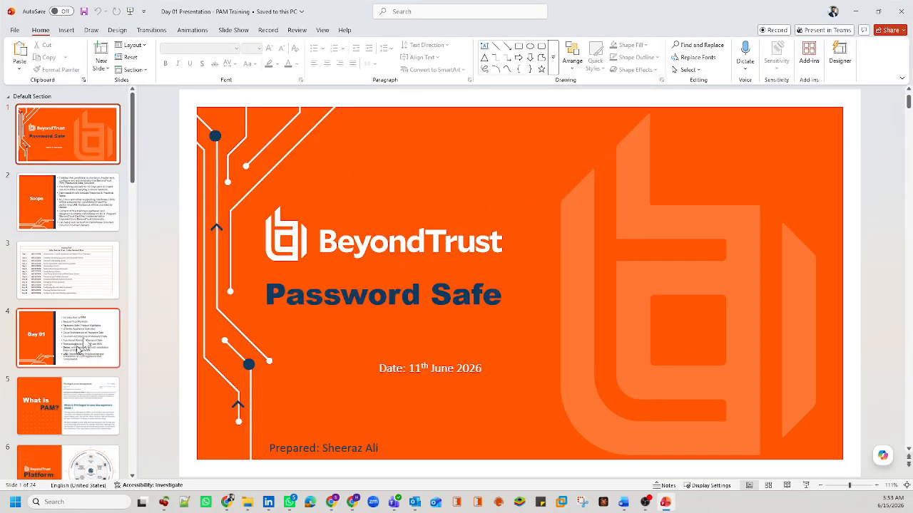
Step: Show slide 21, BeyondTrust Password Safe Terminologies, from the thumbnail pane
scroll(65, 357, down, 15)
scroll(60, 396, down, 1)
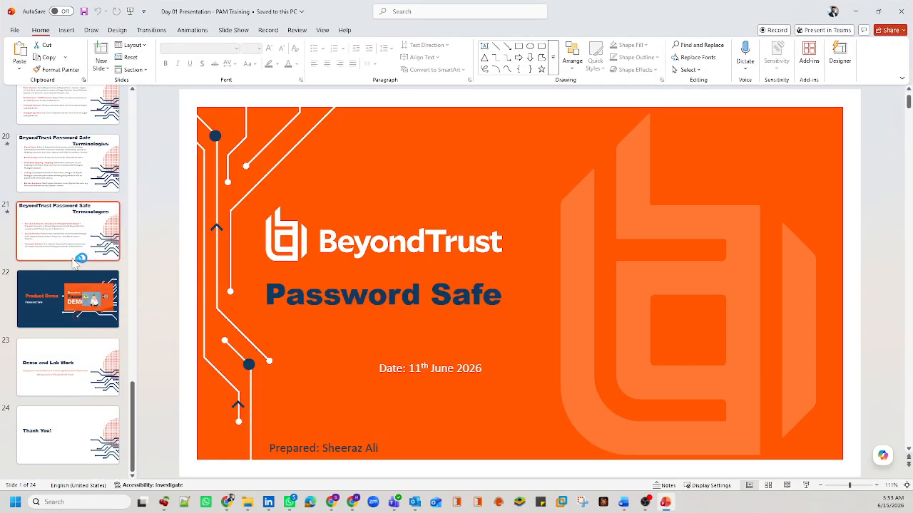
click(74, 234)
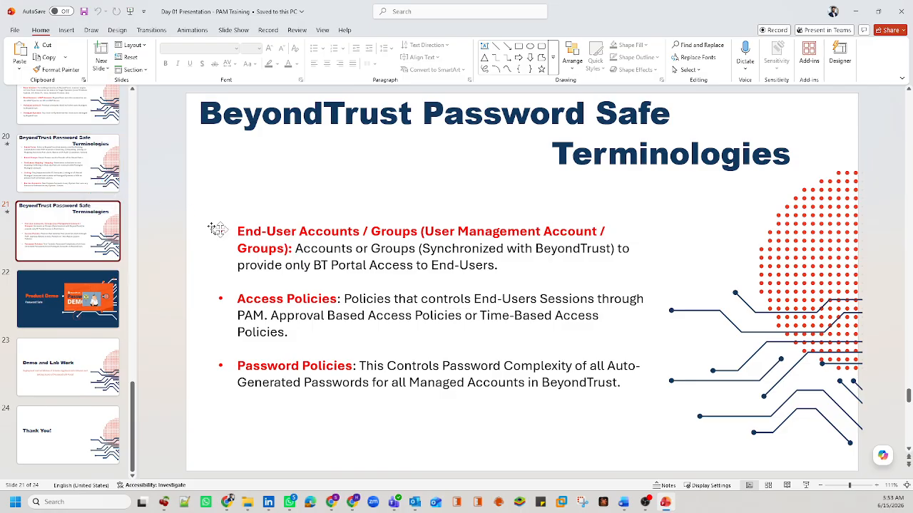
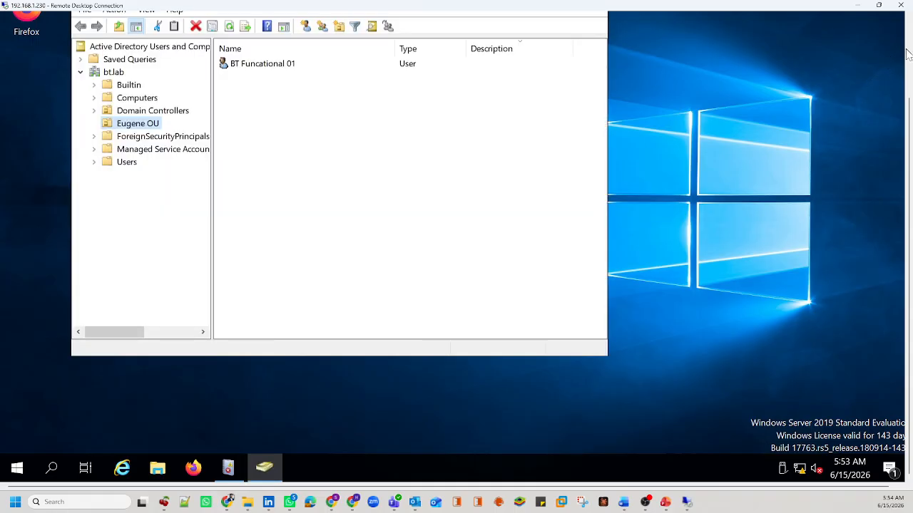
Step: Begin creating a new user object in the Eugene OU container
click(908, 54)
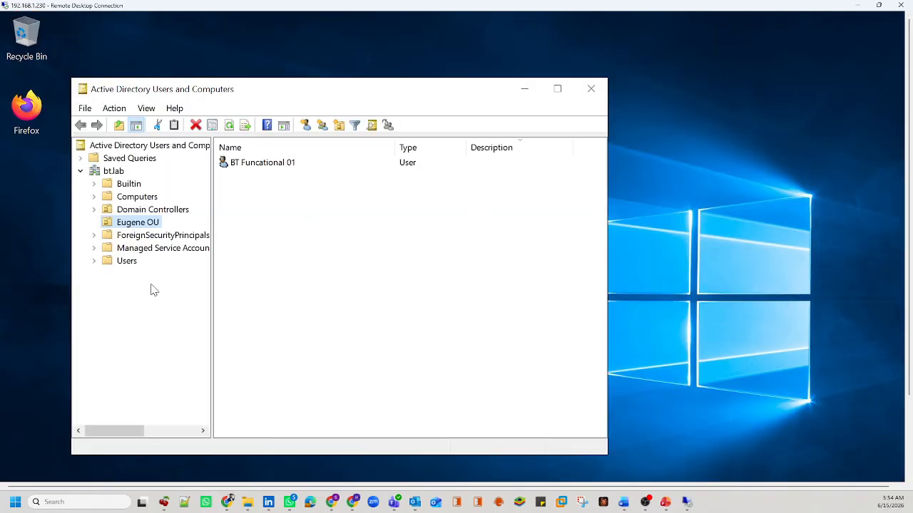
drag(143, 223, 243, 207)
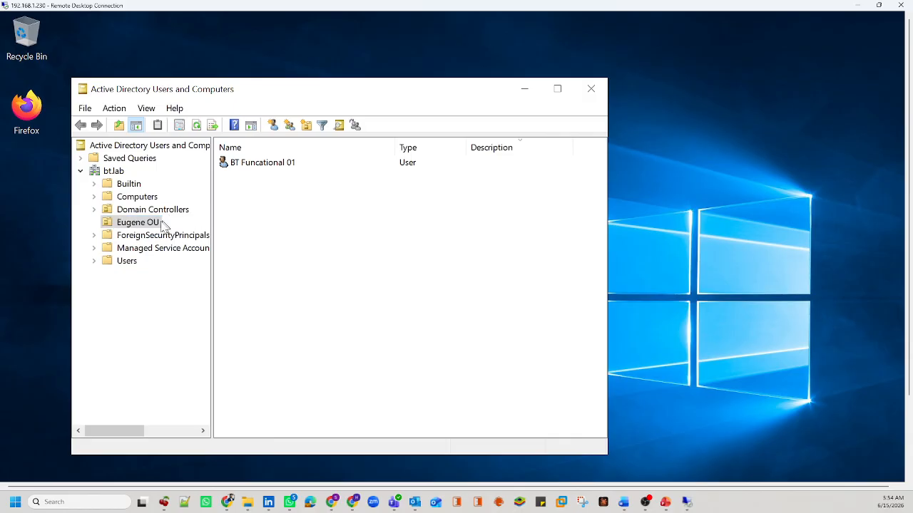
right_click(285, 243)
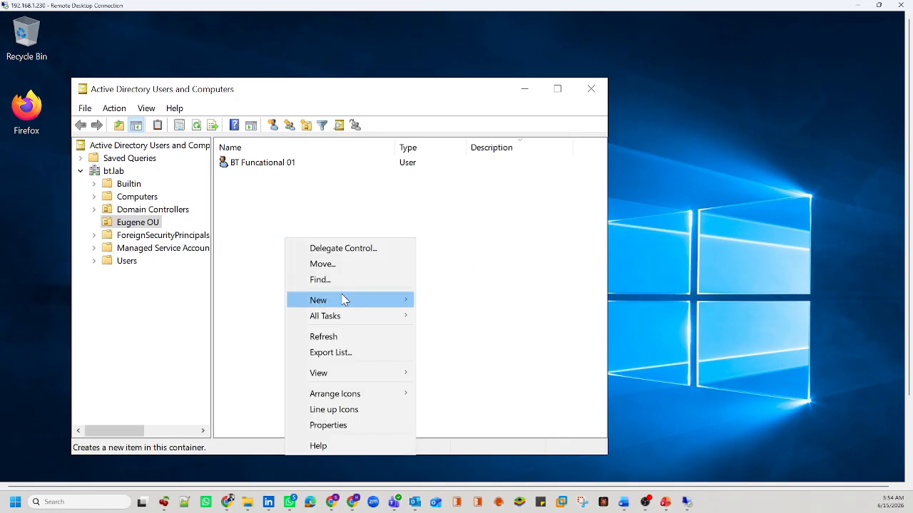
mouse_move(343, 300)
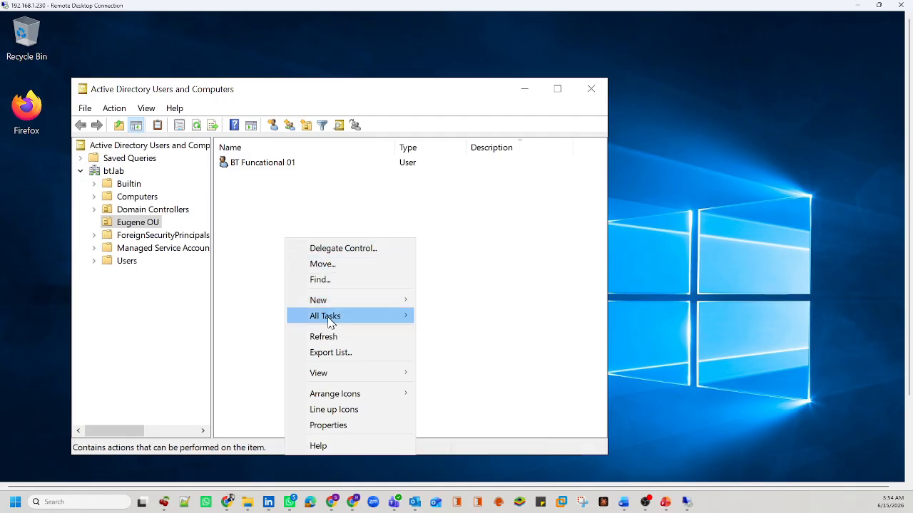
mouse_move(385, 318)
click(226, 223)
right_click(226, 220)
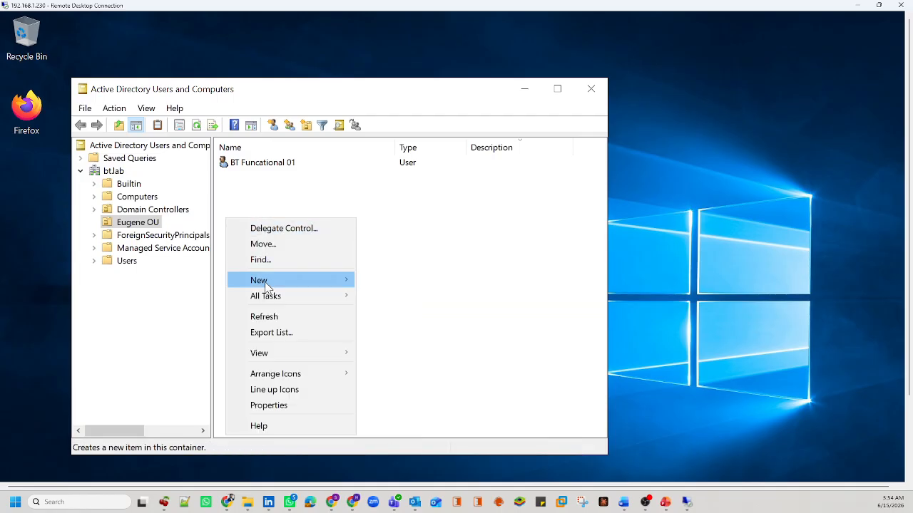
mouse_move(267, 285)
click(401, 421)
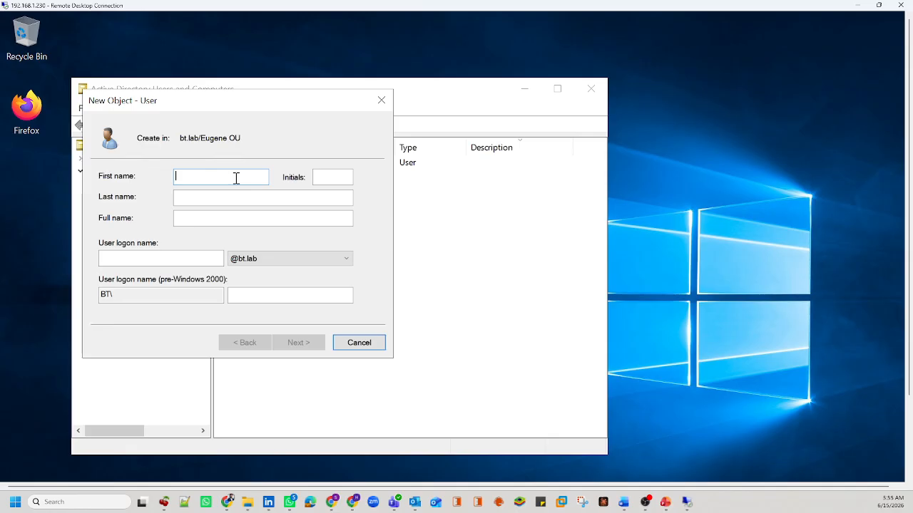
Step: Name the user BT Bind Account with logon name bt.bind01
text(B)
key(BackSpace)
text(BT)
key(Tab)
text(Bind Account)
key(Tab)
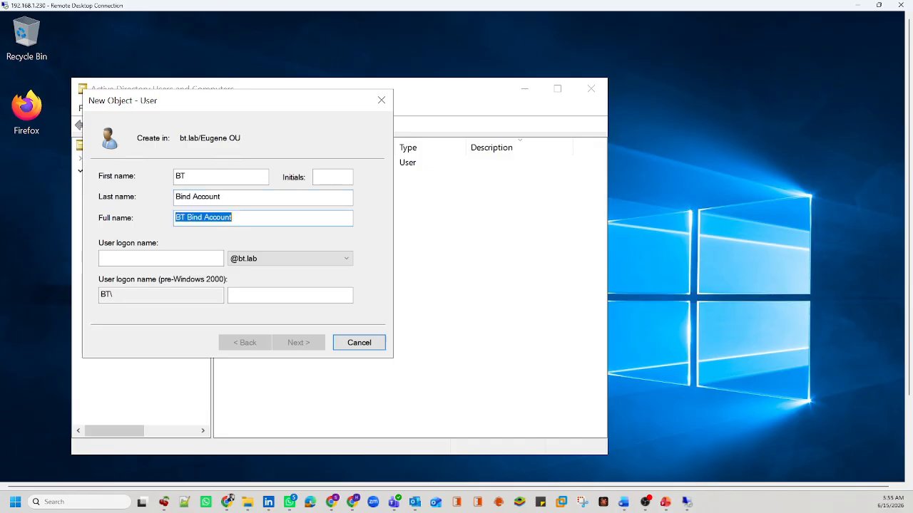
key(Tab)
text(bt.b)
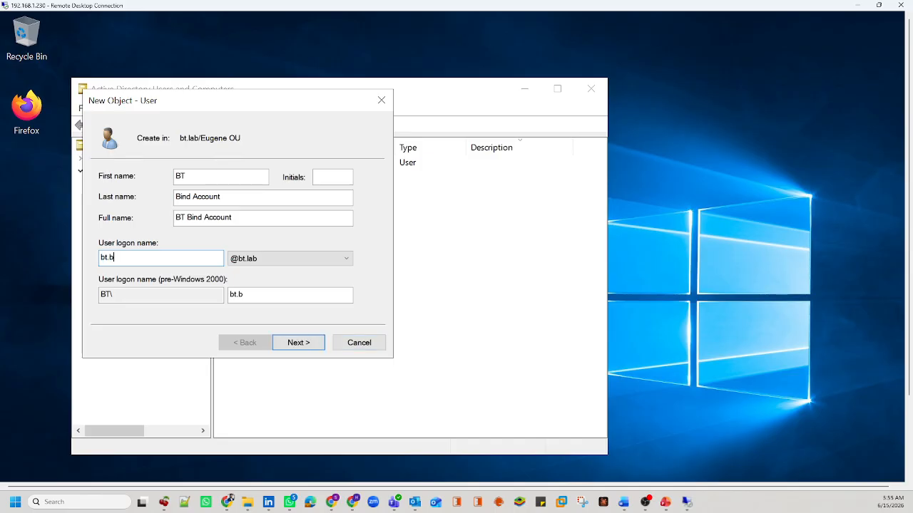
text(ind01)
drag(138, 259, 98, 263)
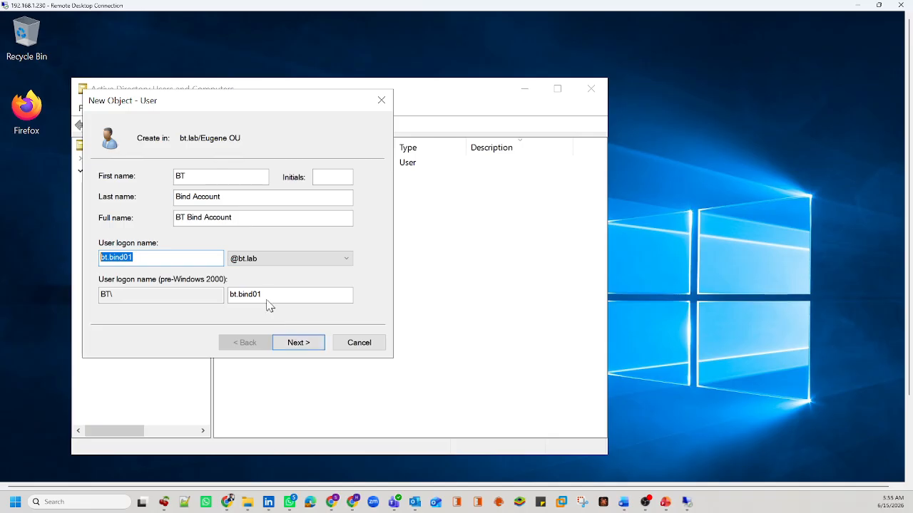
Step: Set the account password to never expire with no change at next logon, and finish
click(298, 342)
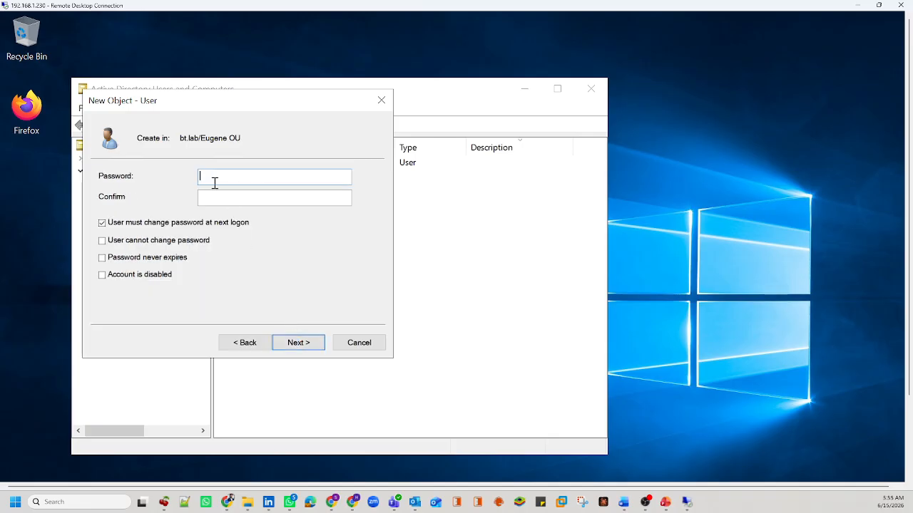
text(••••••••••)
key(Tab)
text(•••)
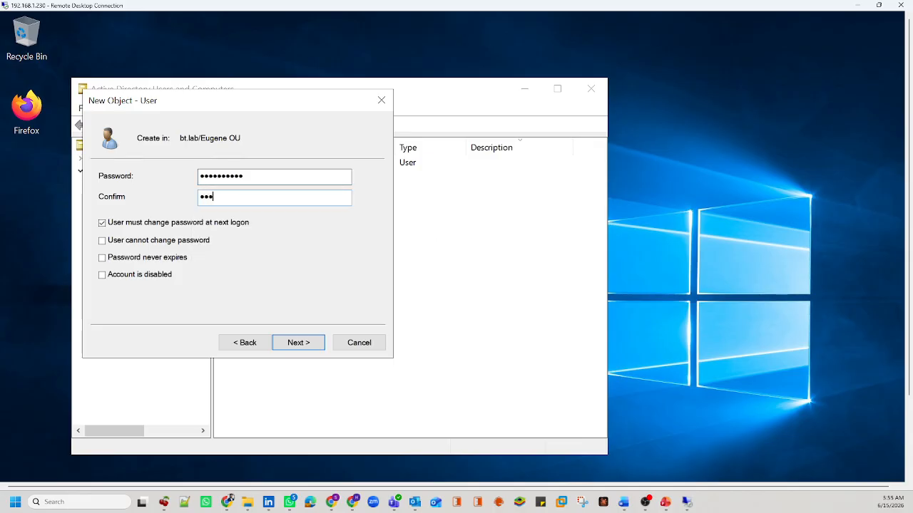
click(166, 223)
click(152, 258)
click(304, 340)
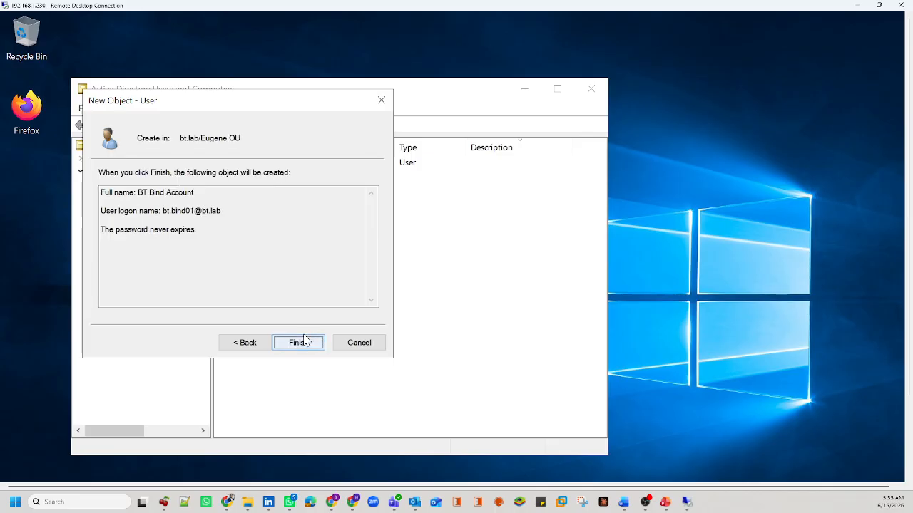
click(302, 340)
Step: Add BT Bind Account to the Read-only Domain Controllers group
click(326, 250)
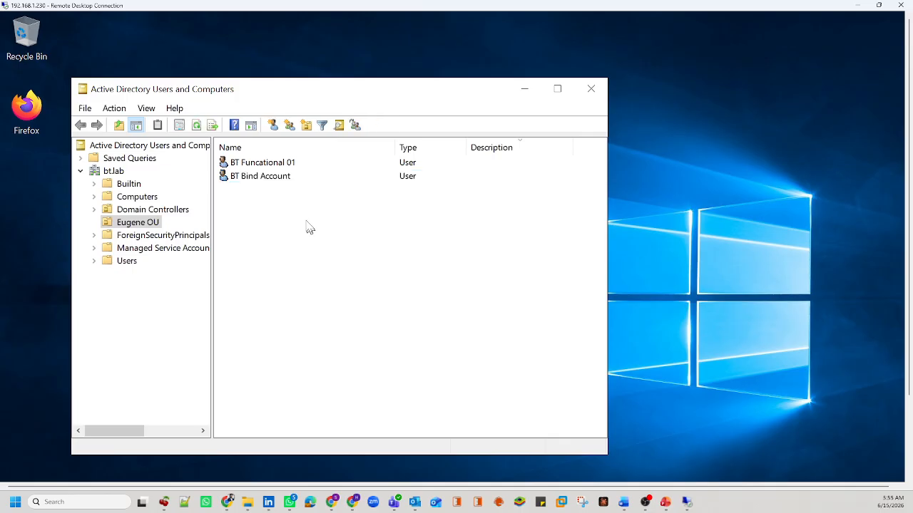
click(274, 182)
double_click(274, 181)
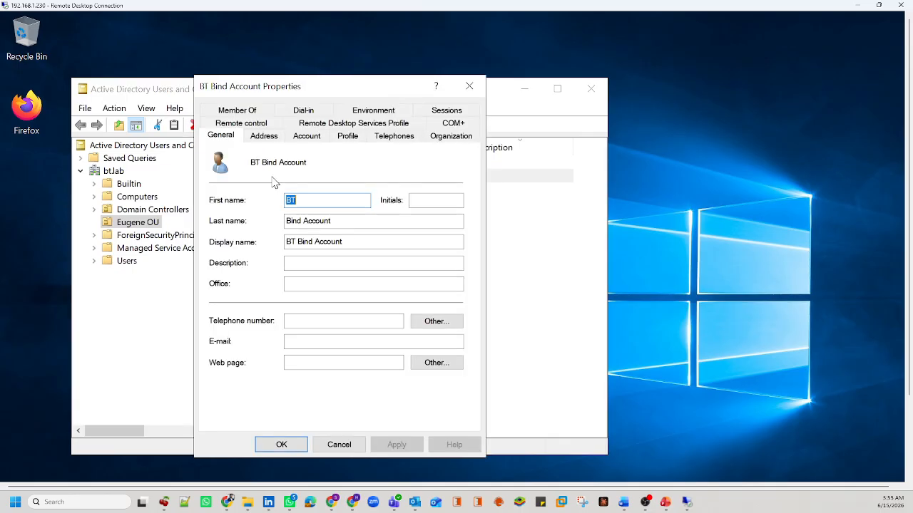
click(259, 114)
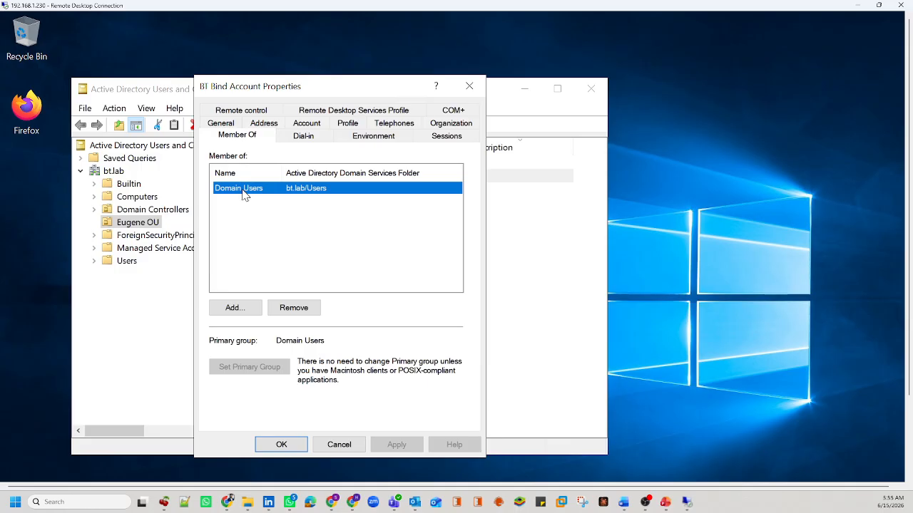
click(238, 307)
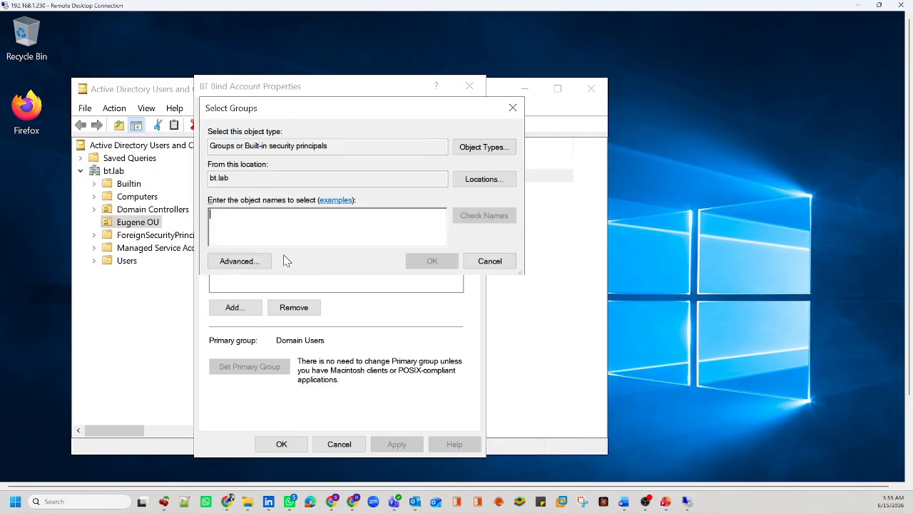
text(Read)
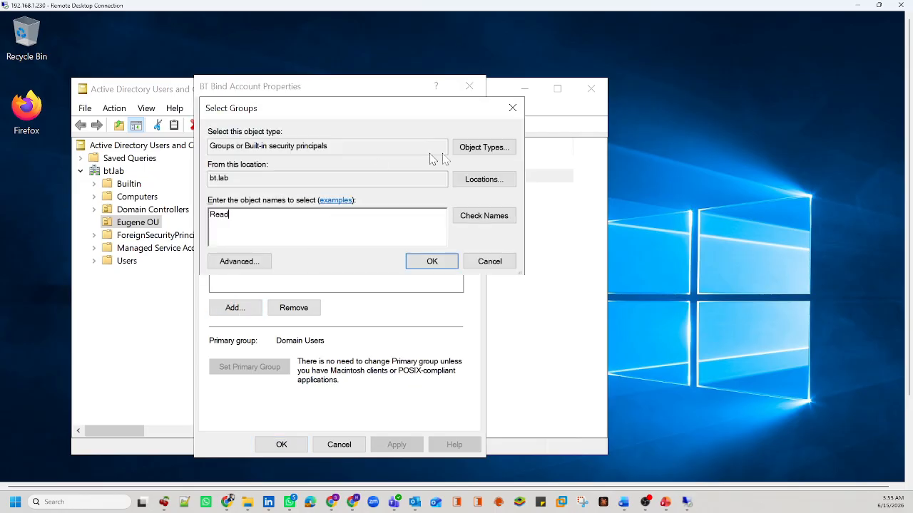
click(485, 215)
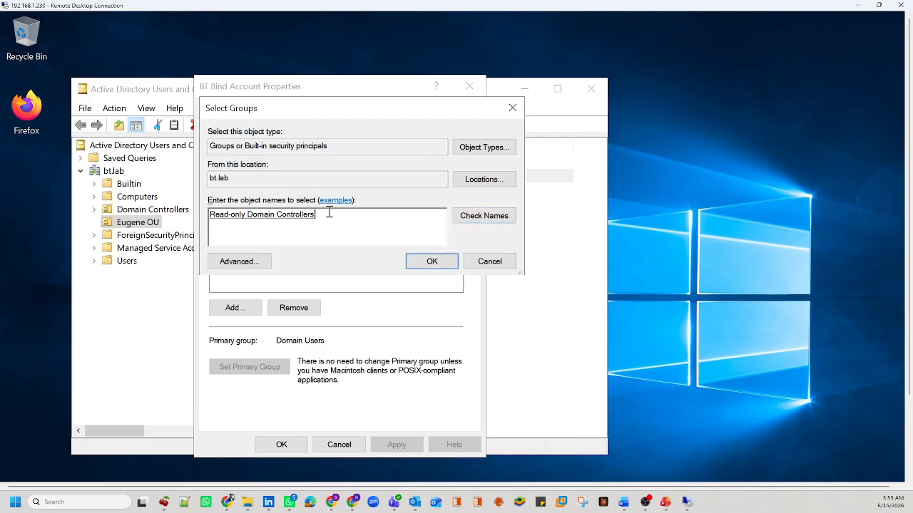
drag(346, 211, 216, 228)
click(430, 262)
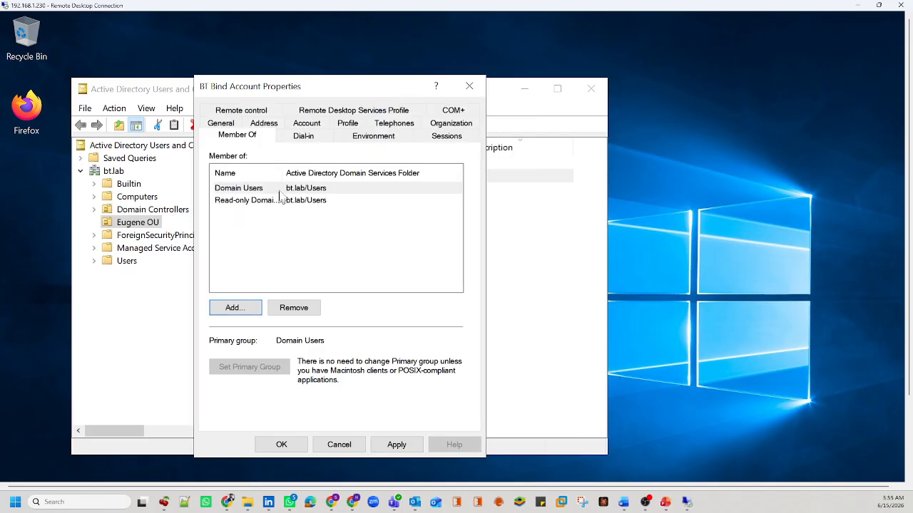
Step: Make Read-only Domain Controllers the primary group, remove Domain Users, and save the properties
click(254, 189)
click(293, 307)
click(499, 389)
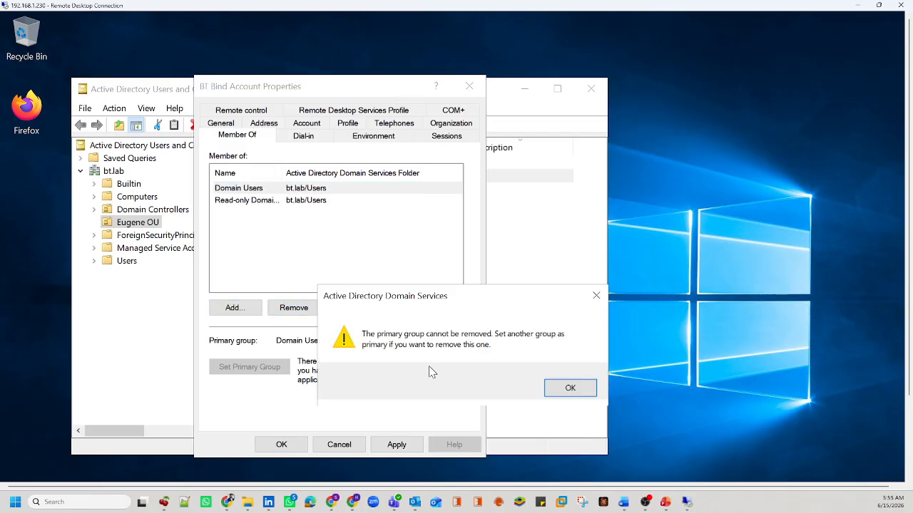
click(546, 385)
click(258, 203)
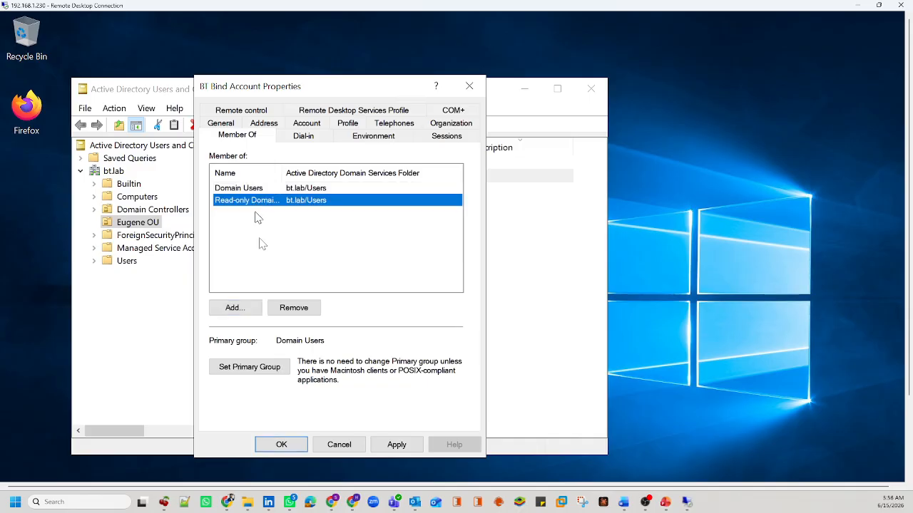
click(286, 367)
click(257, 189)
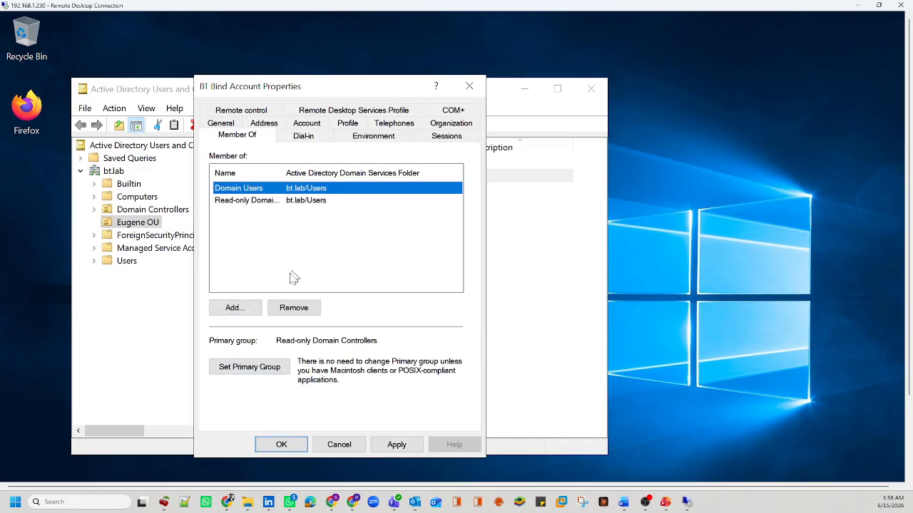
click(293, 308)
click(514, 391)
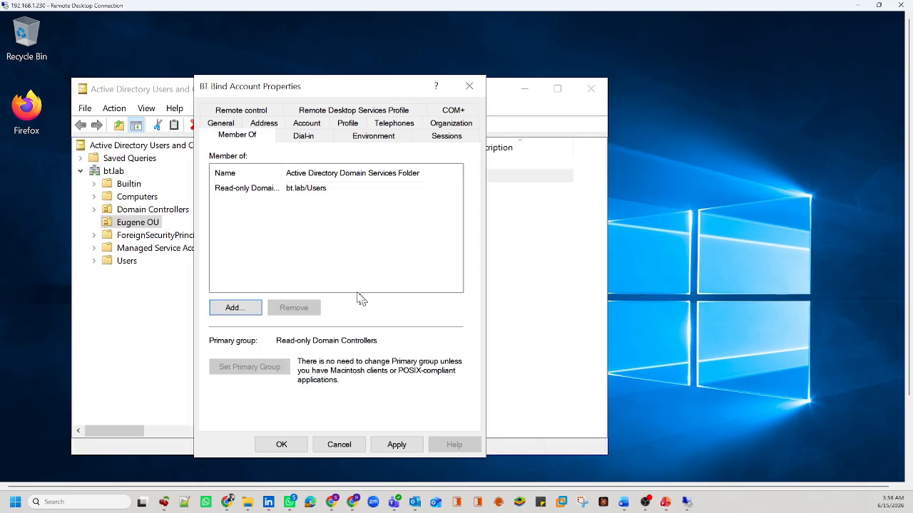
drag(319, 173, 337, 173)
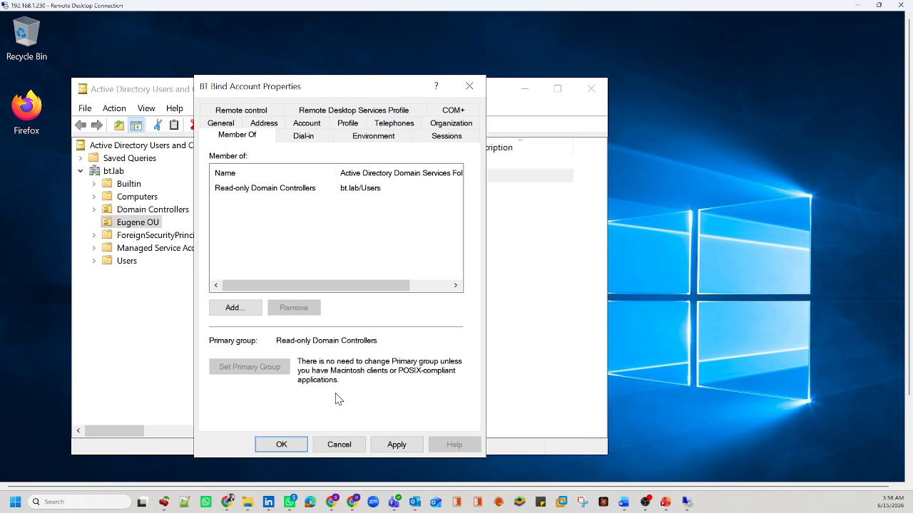
click(396, 444)
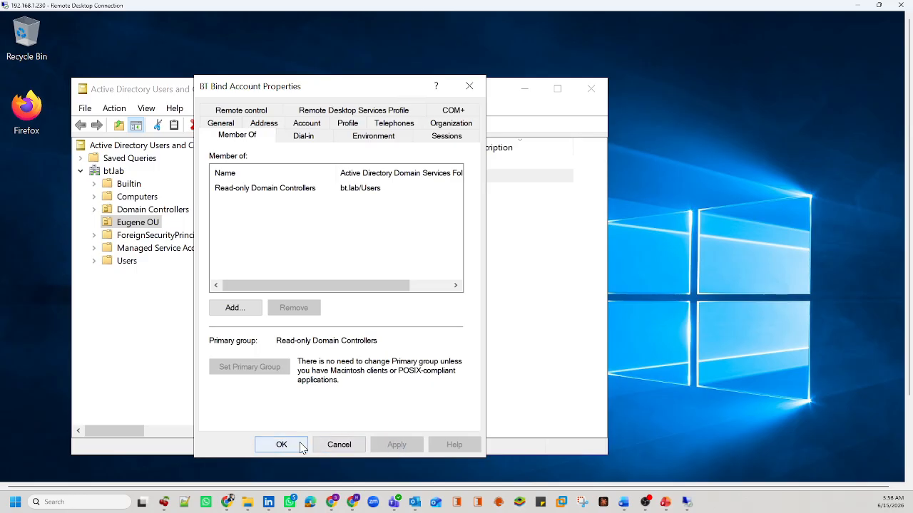
click(301, 444)
click(310, 368)
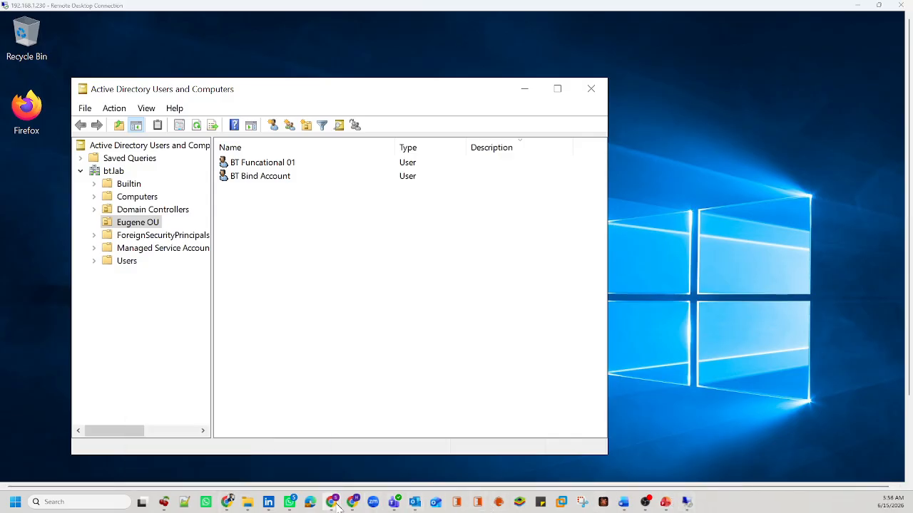
Step: Open BeyondInsight's Configuration overview, then bring up the Word Training Plan
mouse_move(353, 503)
click(381, 456)
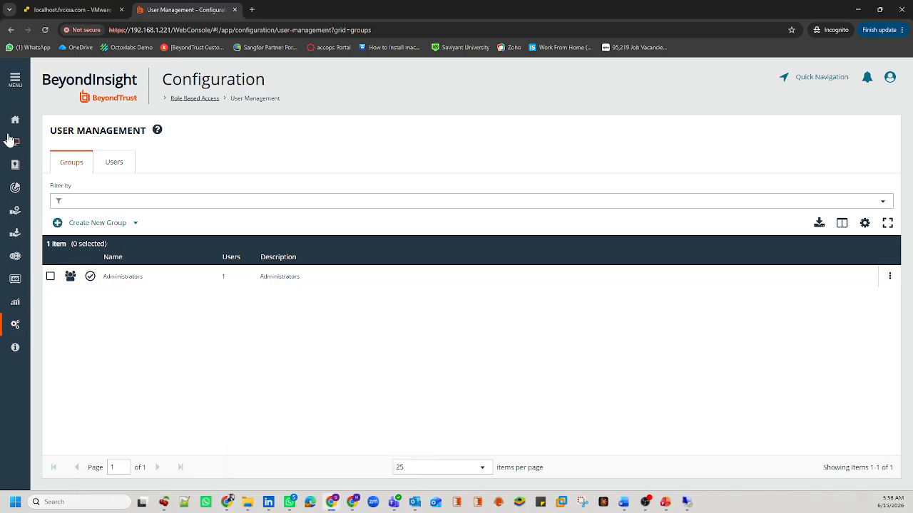
click(20, 87)
scroll(59, 461, down, 3)
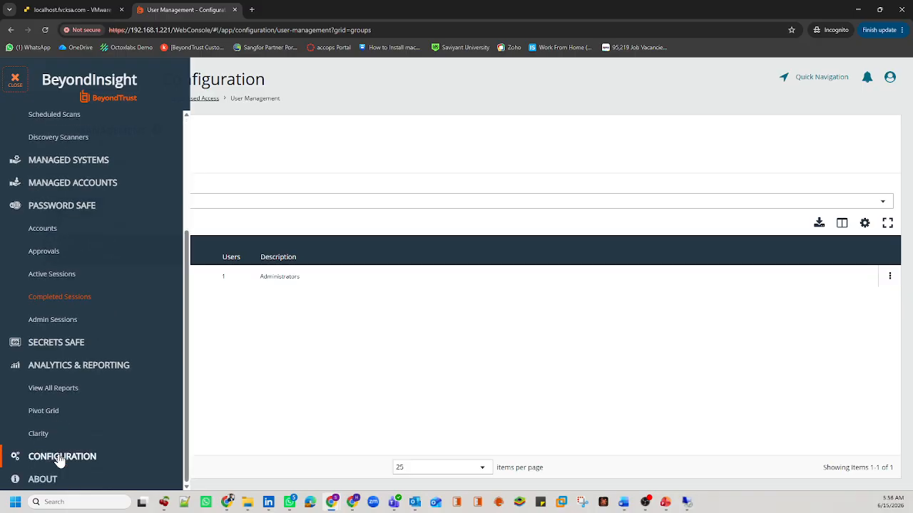
click(37, 459)
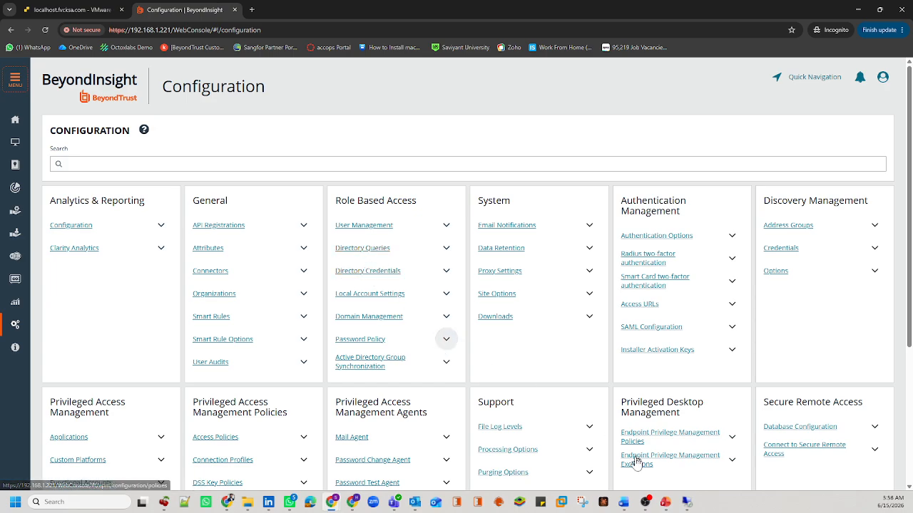
mouse_move(625, 504)
click(668, 460)
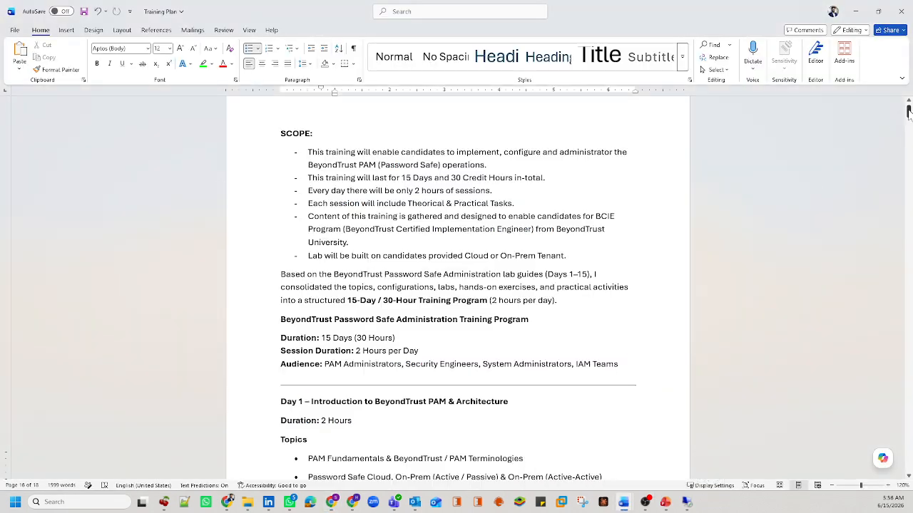
Step: Scroll to TRAINING CONTENT and highlight the two Bind Account topics and the word UnManaged
drag(907, 111, 908, 467)
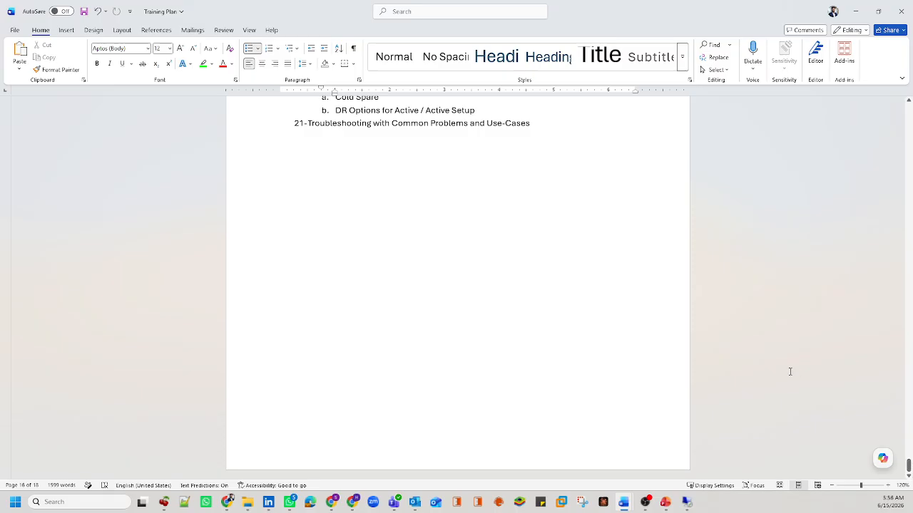
scroll(790, 372, up, 15)
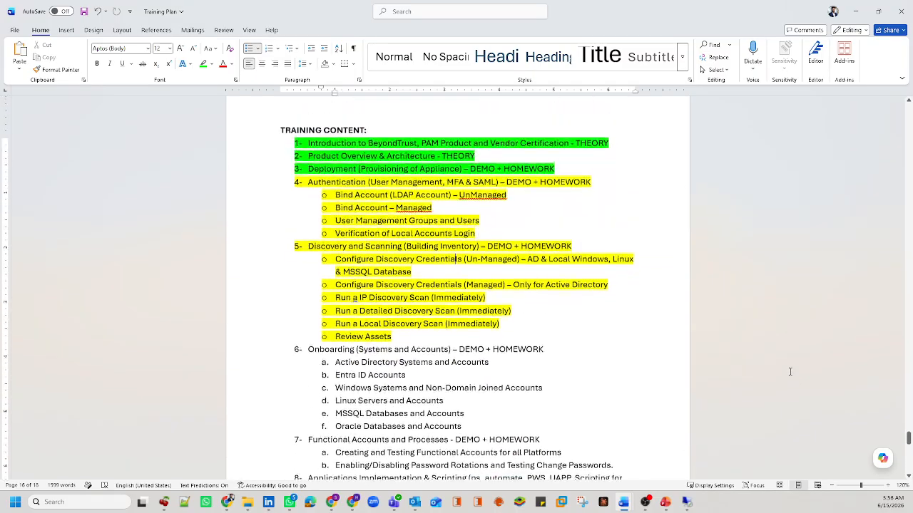
scroll(790, 371, up, 1)
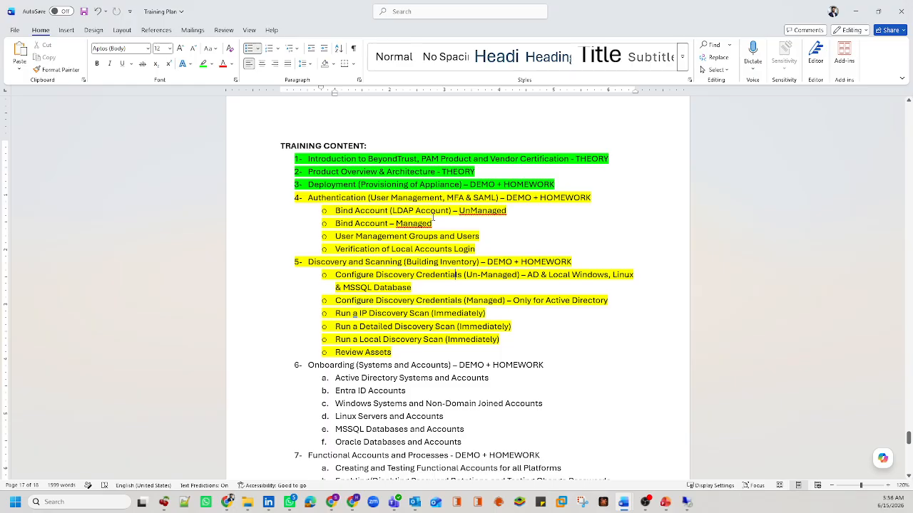
drag(433, 225, 337, 215)
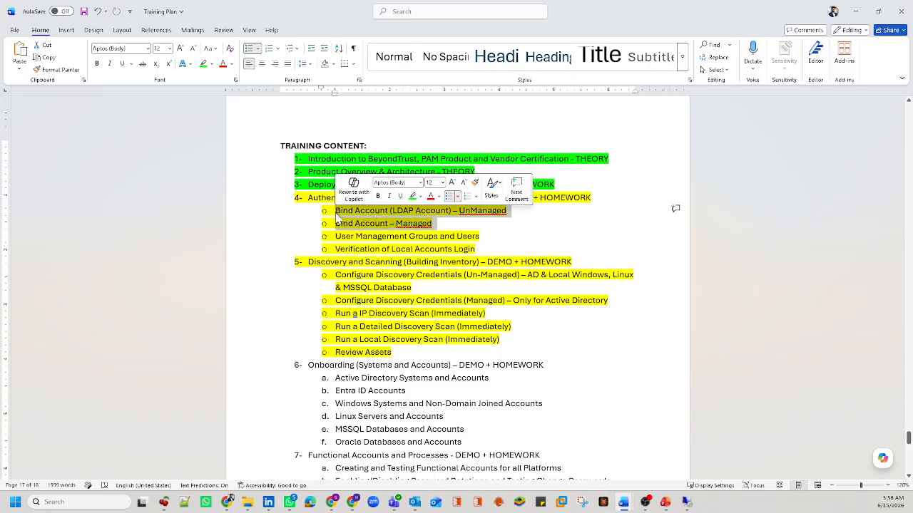
click(385, 218)
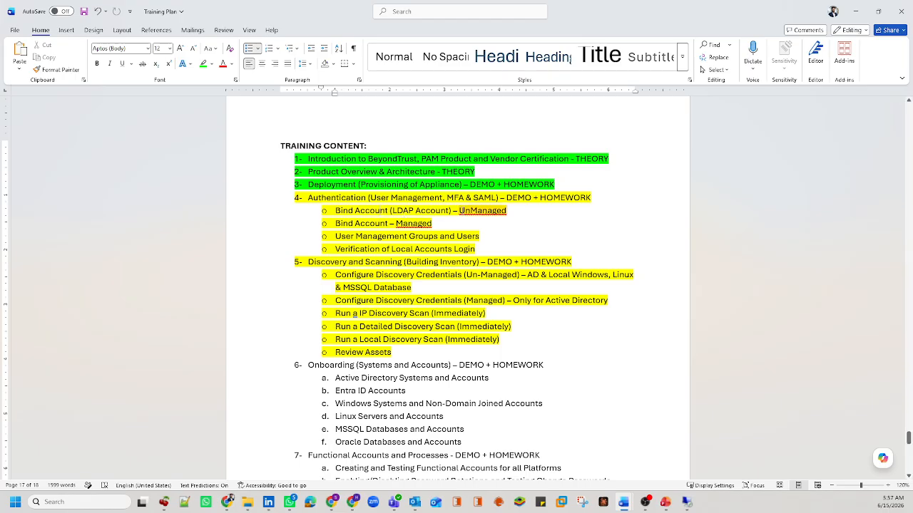
double_click(460, 210)
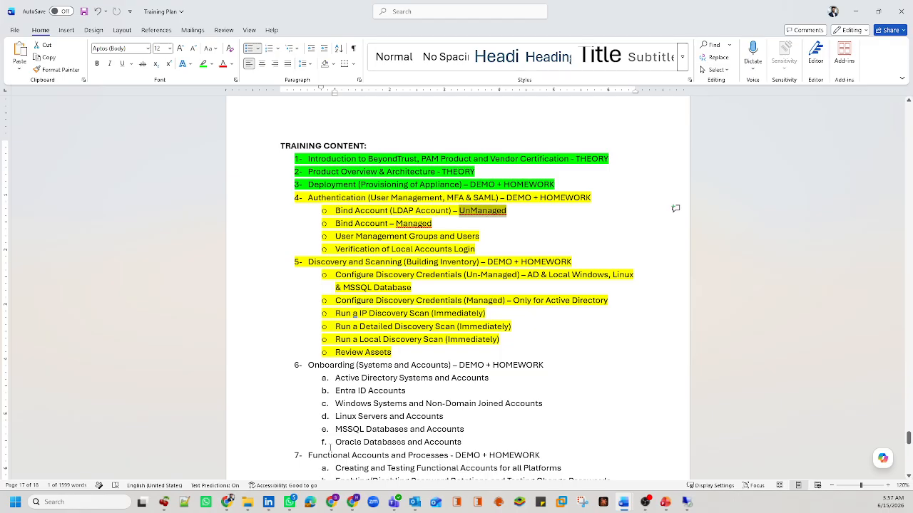
Step: Return to BeyondInsight Configuration and open Directory Credentials under Role Based Access
mouse_move(352, 502)
click(367, 476)
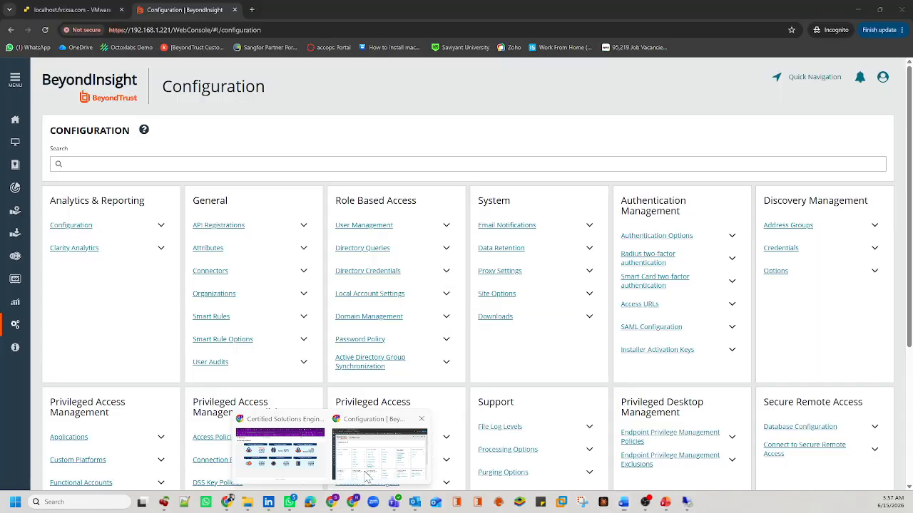
click(365, 271)
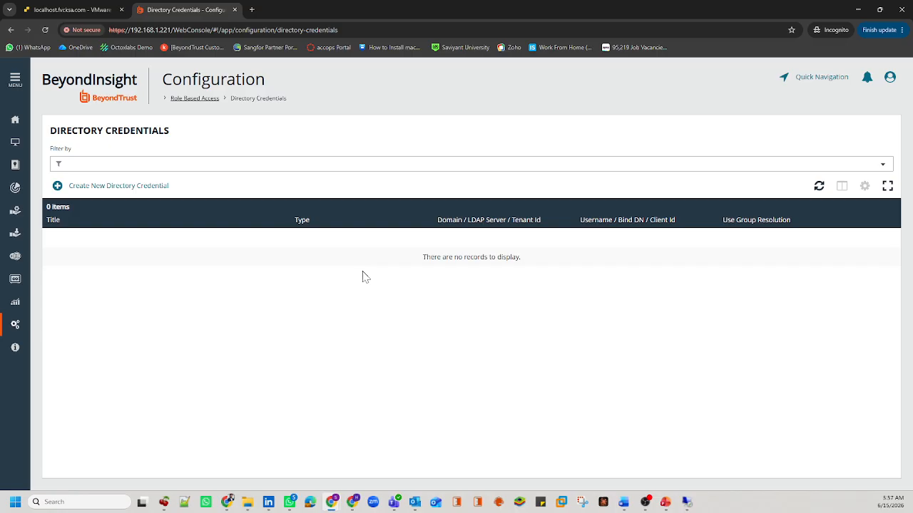
Step: Start a credential titled 'AD Bind Account (UnManaged)' with domain bt.lab and username bt.bind01
click(131, 187)
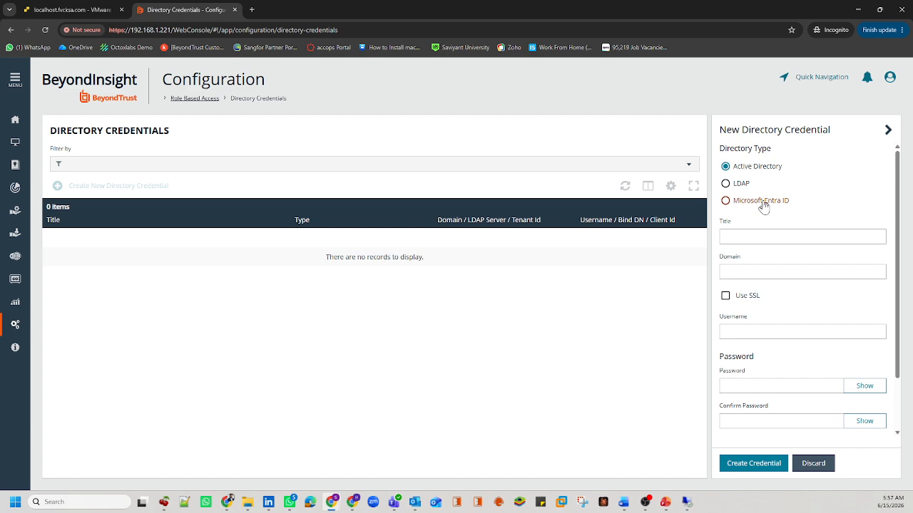
click(726, 238)
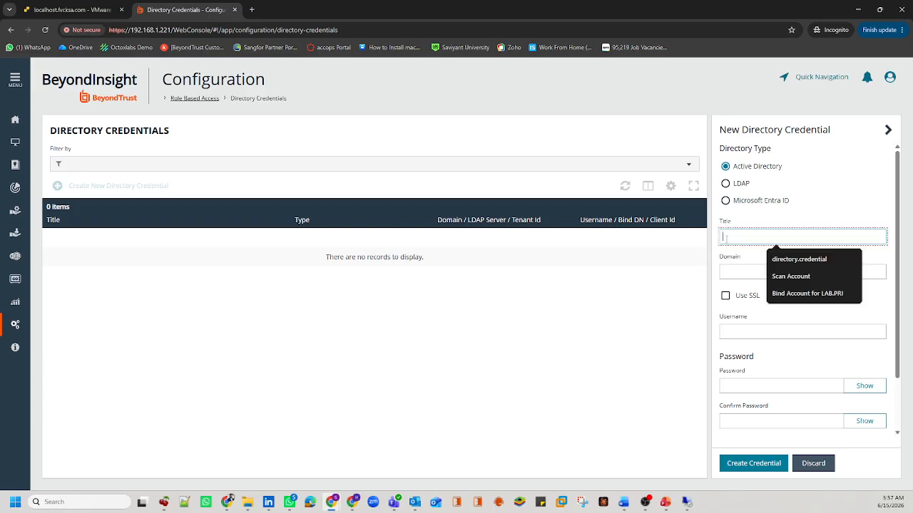
text(bt.)
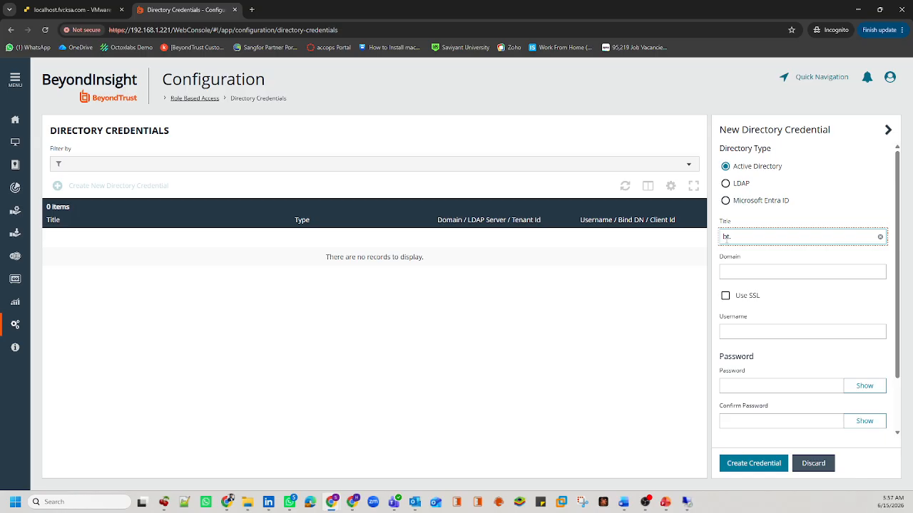
key(BackSpace)
key(BackSpace)
key(BackSpace)
text(AD)
text(Managed))
click(776, 273)
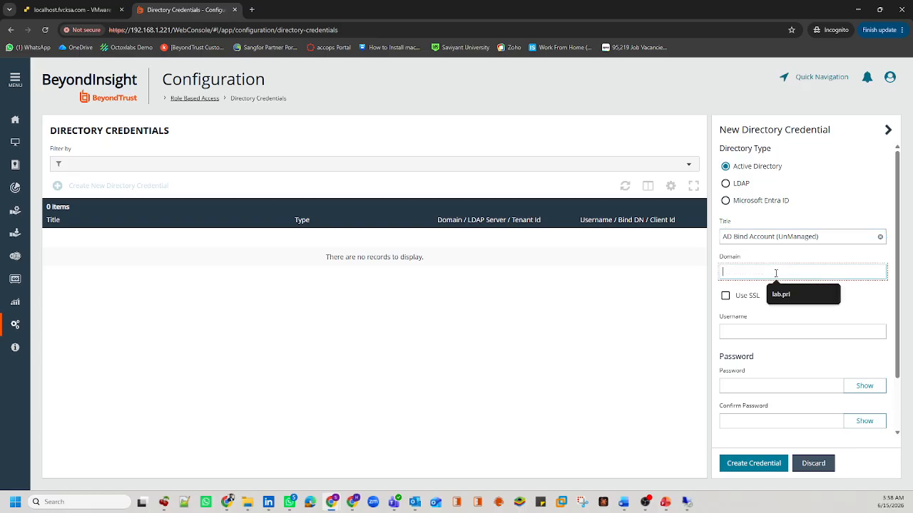
text(bt.lab)
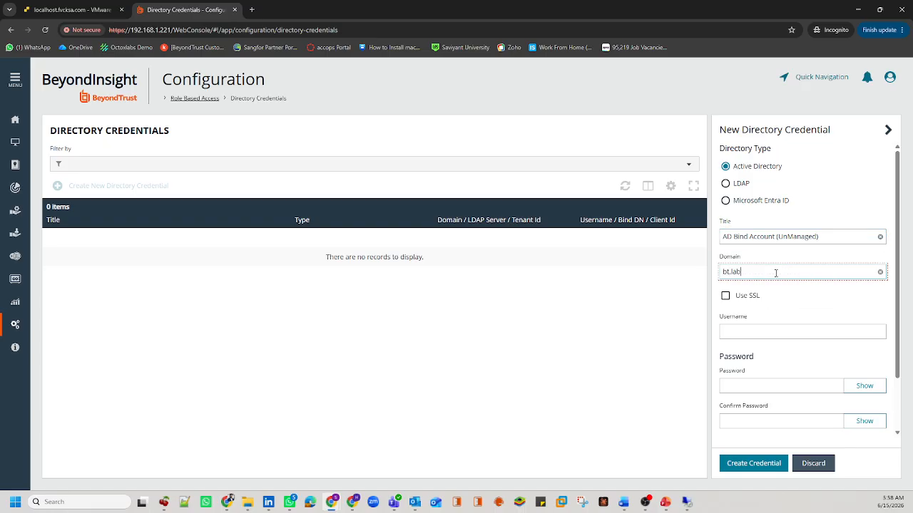
drag(753, 271, 714, 276)
click(727, 331)
text(bt.b)
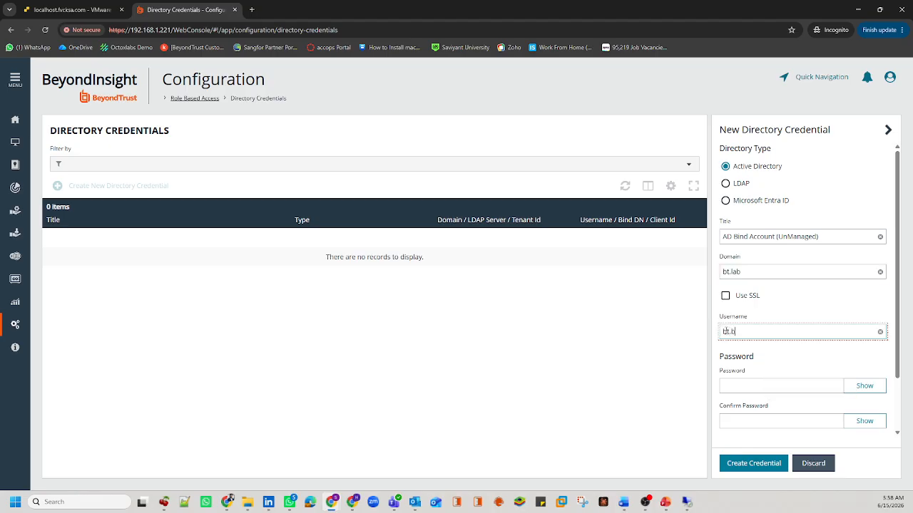
text(ind01)
drag(780, 332, 721, 337)
Step: Enter and confirm the account password, test the credential successfully, and save it
click(754, 390)
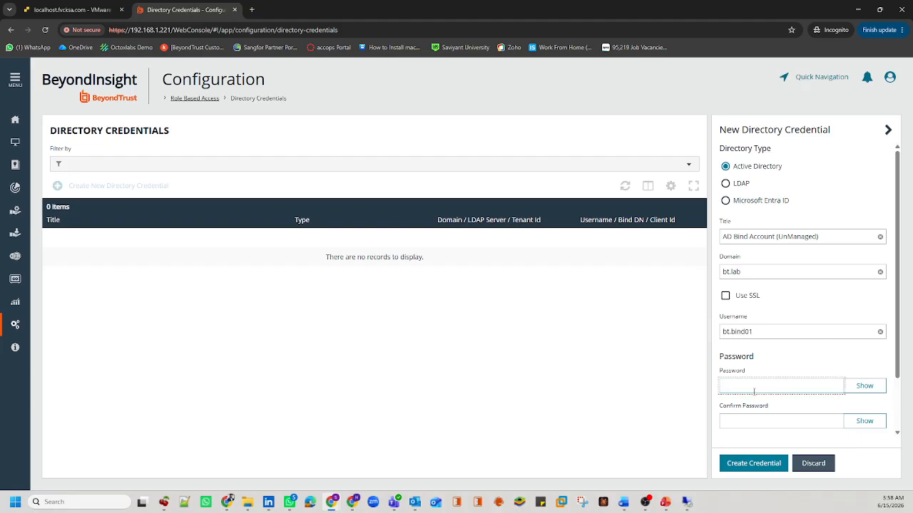
text(P@ssw0rd•••)
key(Tab)
key(Tab)
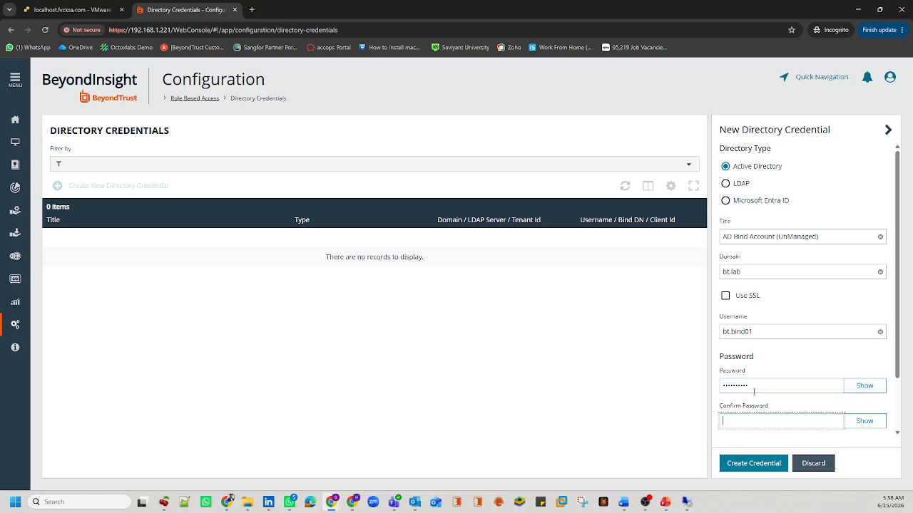
text(P@ssw0rd••)
scroll(753, 392, down, 1)
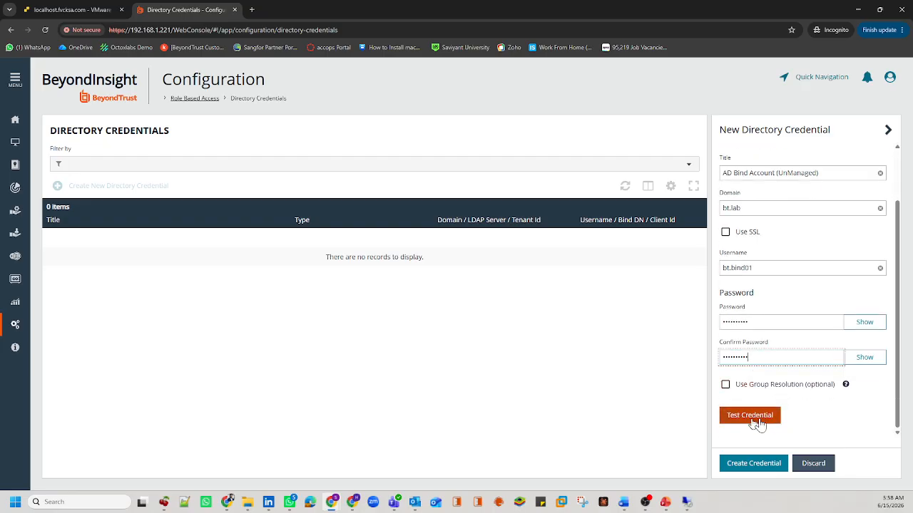
click(761, 421)
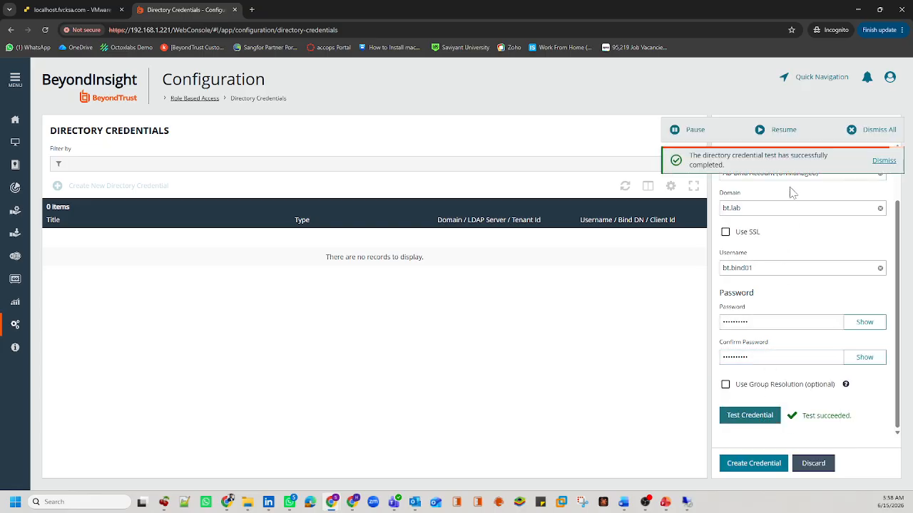
drag(725, 165, 689, 154)
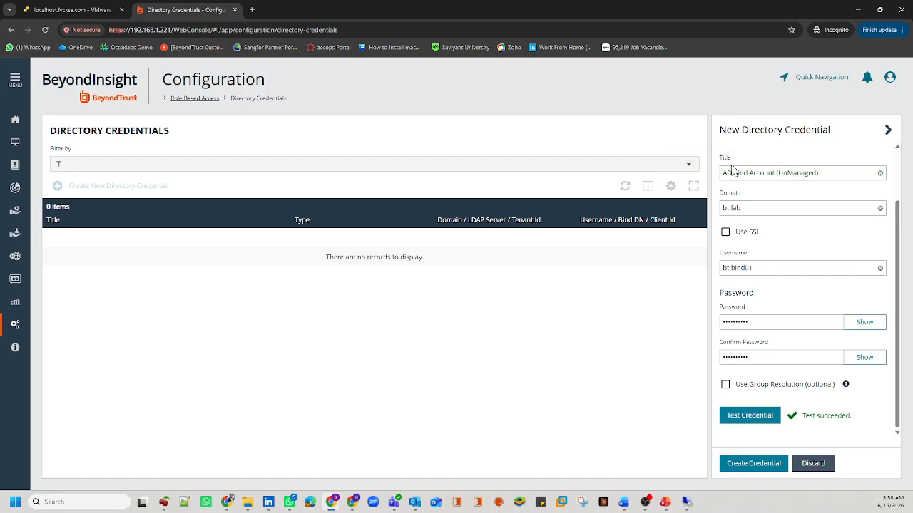
click(772, 463)
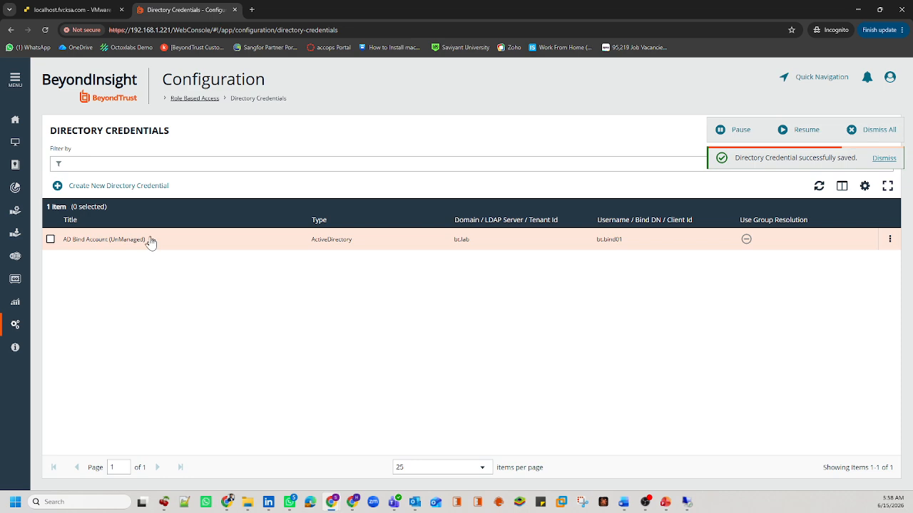
drag(146, 240, 67, 250)
click(64, 249)
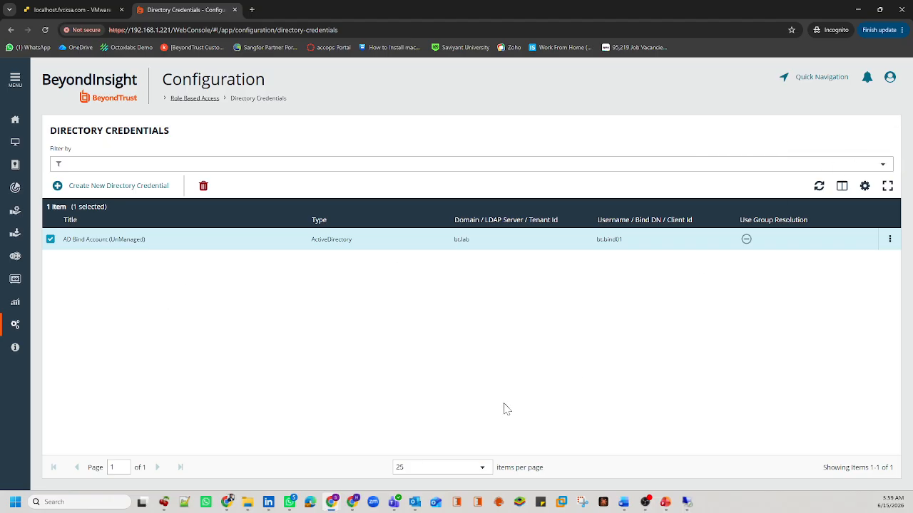
click(97, 246)
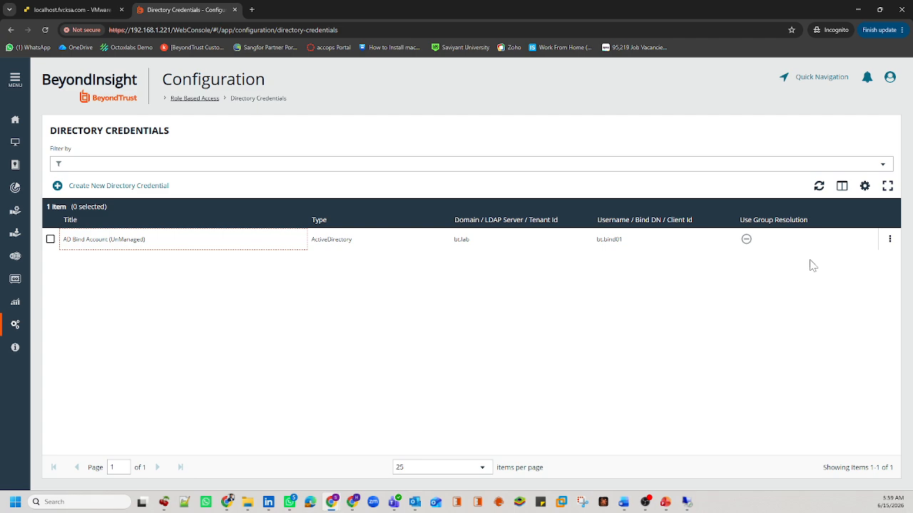
click(142, 187)
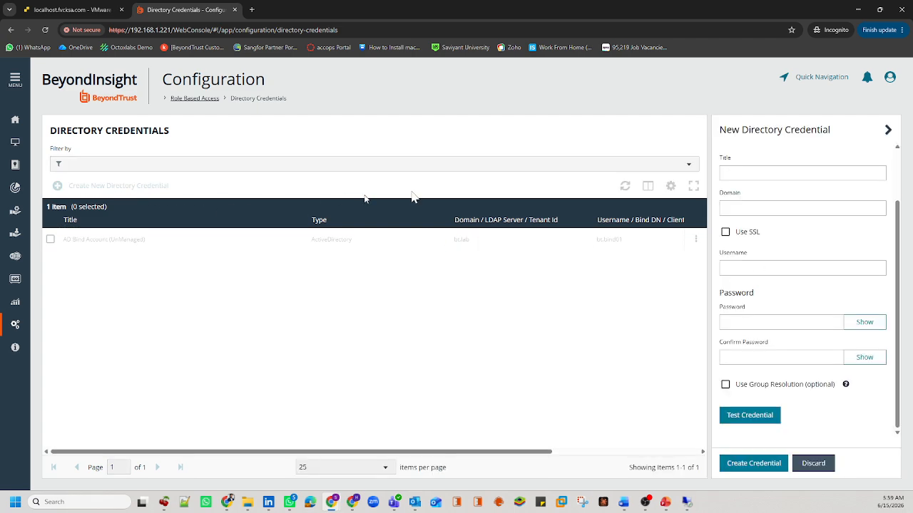
scroll(841, 320, up, 2)
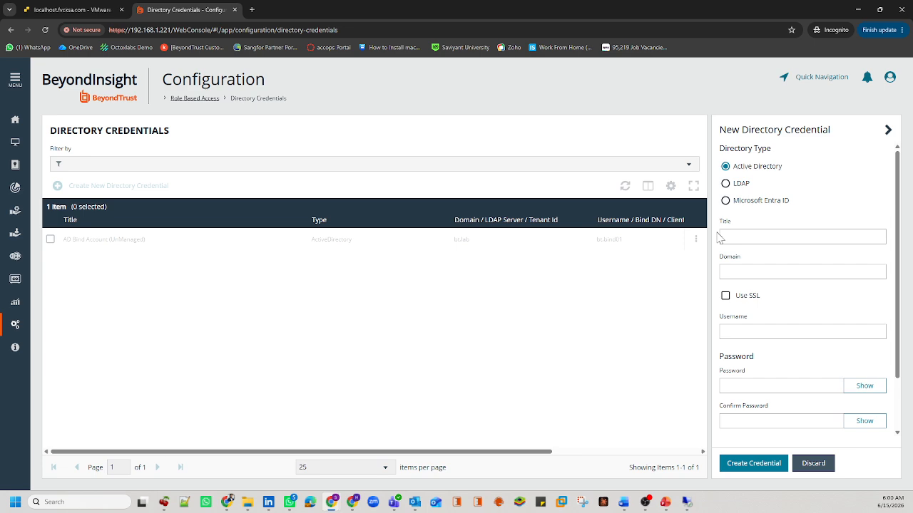
scroll(820, 299, down, 2)
scroll(860, 340, up, 2)
click(813, 464)
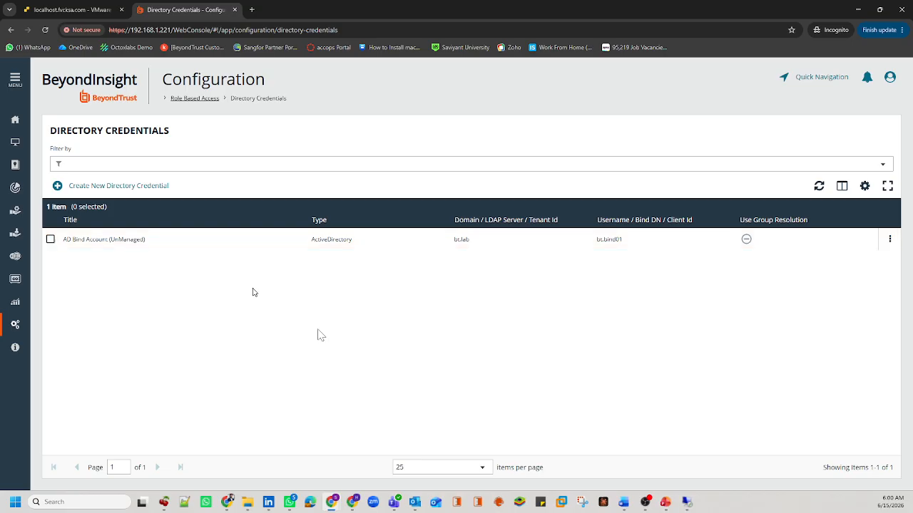
mouse_move(636, 504)
click(645, 476)
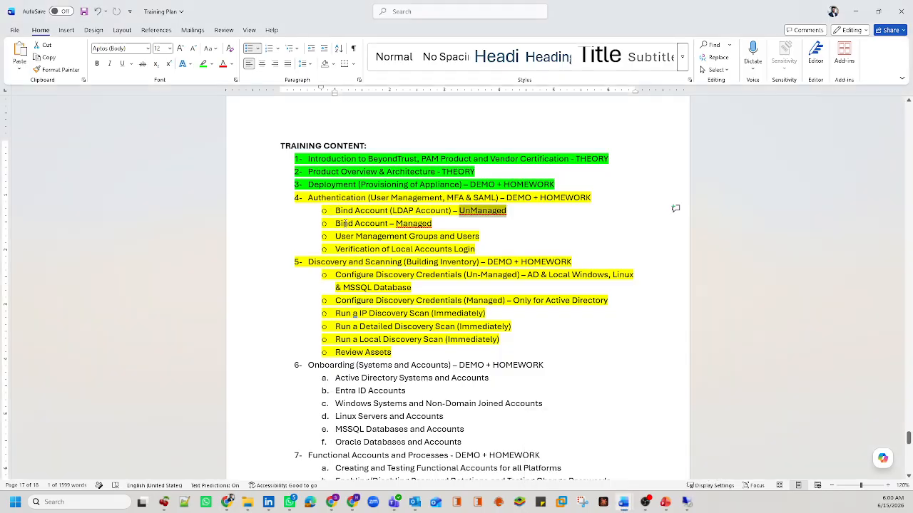
drag(335, 223, 388, 223)
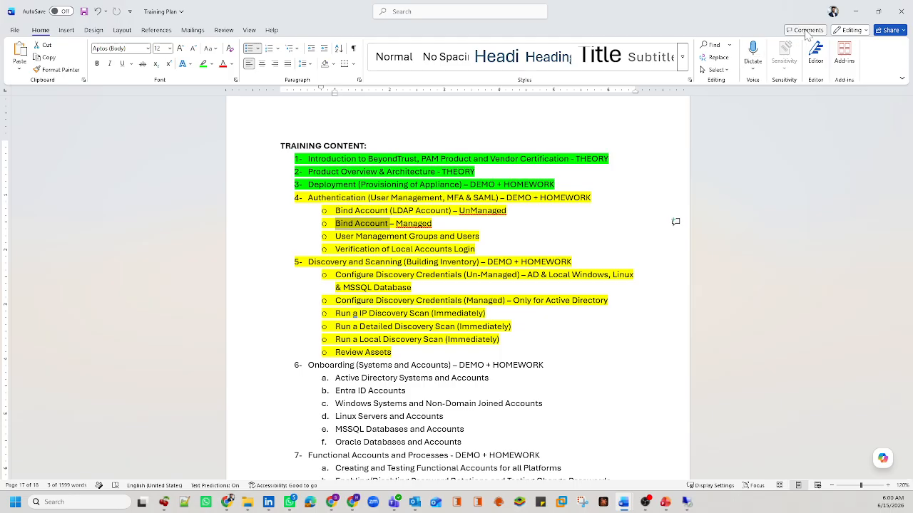
click(858, 11)
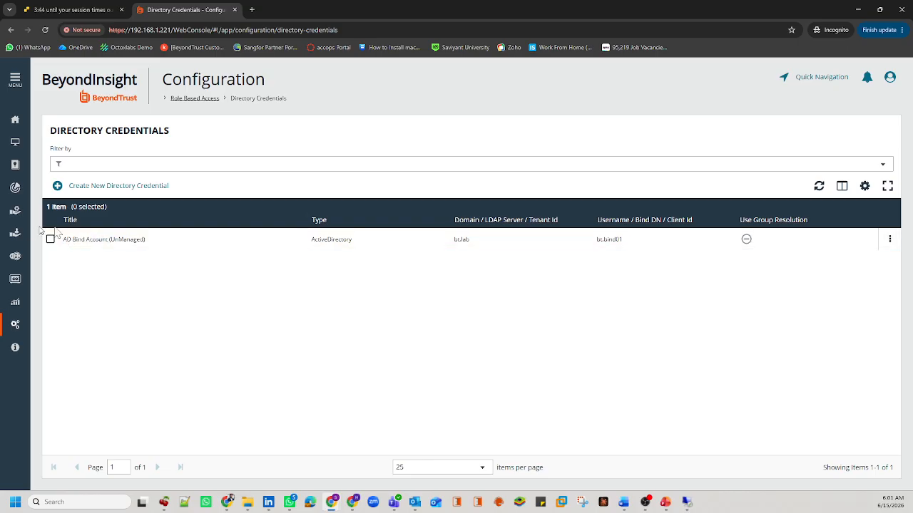
Step: Edit AD Bind Account (UnManaged), run a successful credential test, then discard the changes
click(890, 241)
click(847, 267)
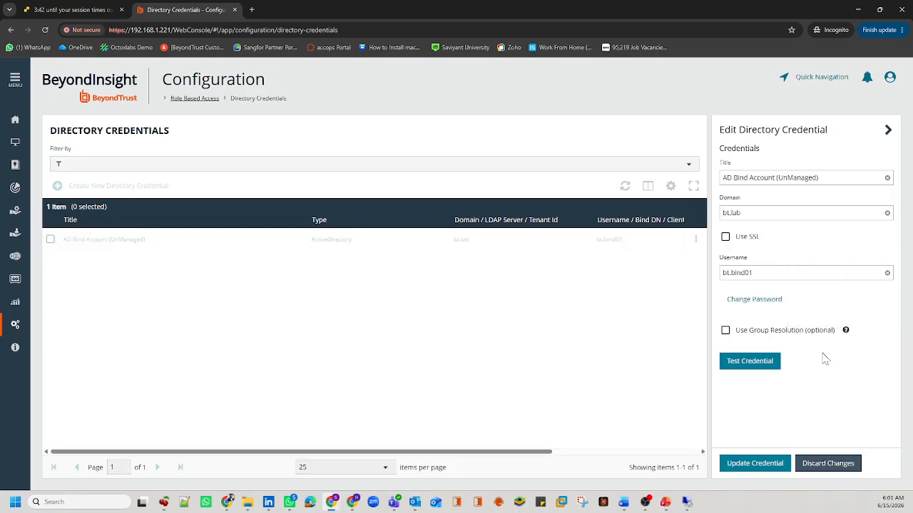
click(754, 361)
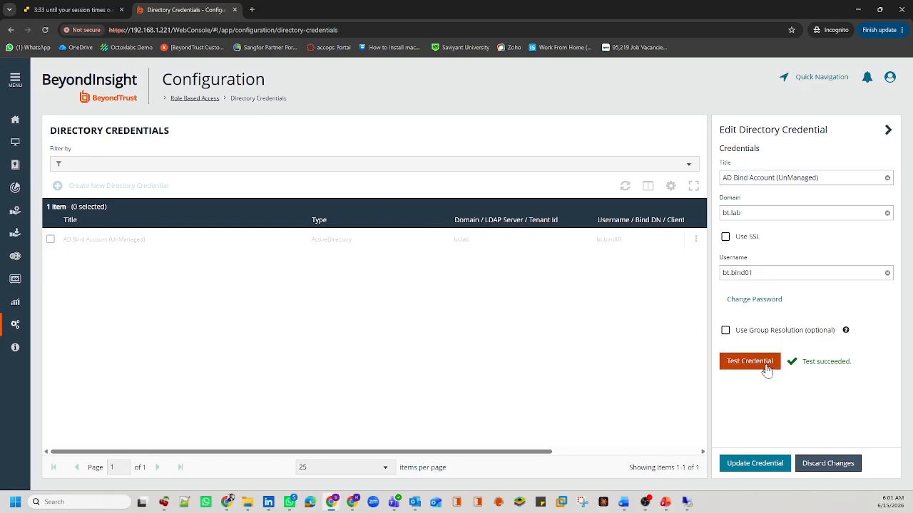
click(825, 465)
click(513, 244)
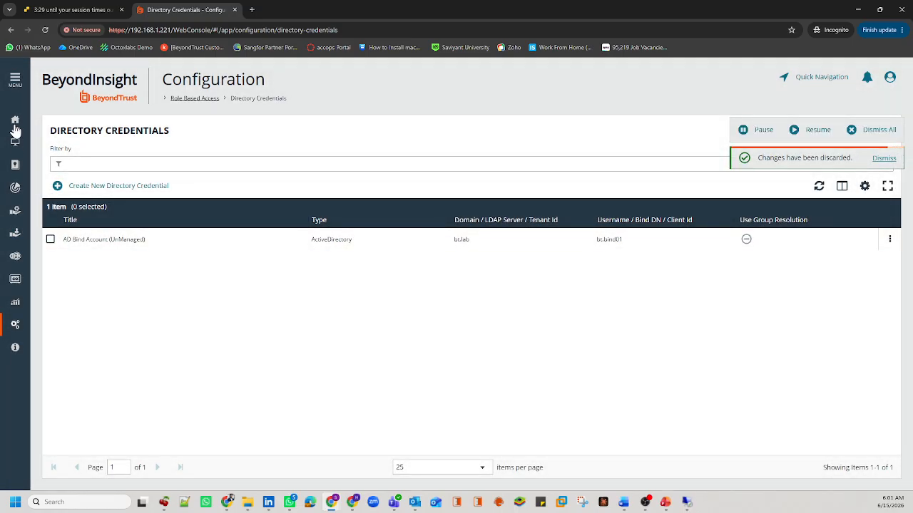
Step: Go to Managed Systems and bring up the actions menu for the bt.lab system
click(15, 82)
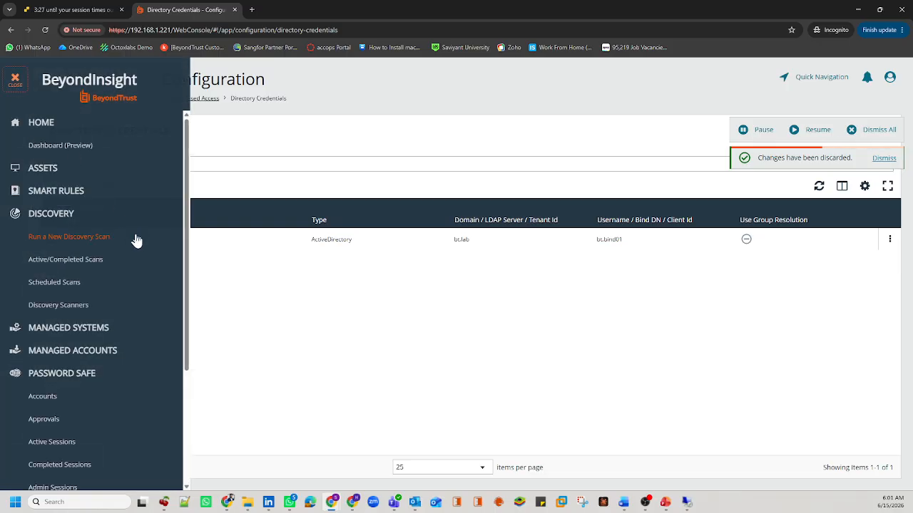
scroll(137, 240, down, 1)
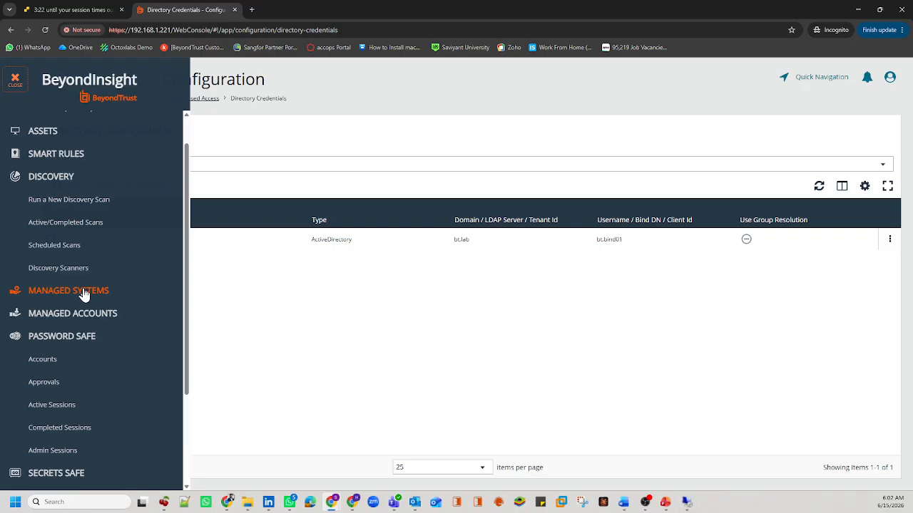
click(84, 294)
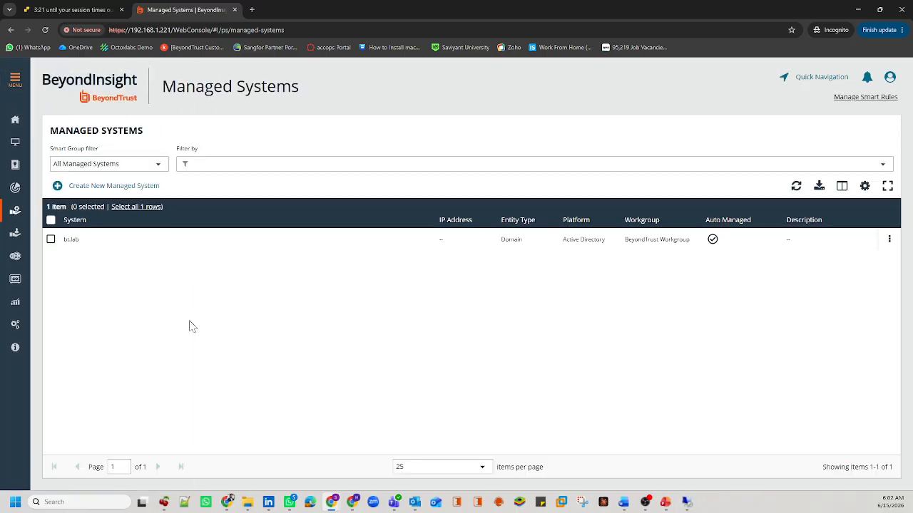
click(81, 240)
drag(81, 240, 64, 245)
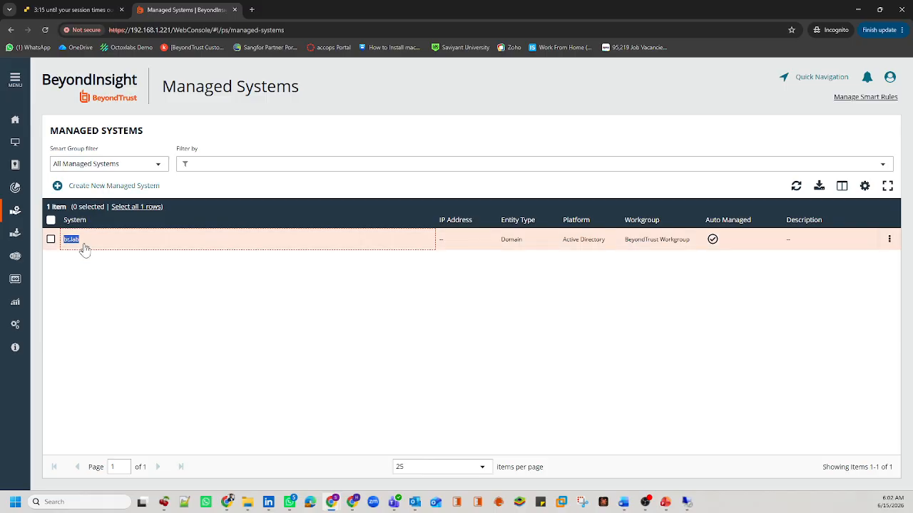
click(154, 265)
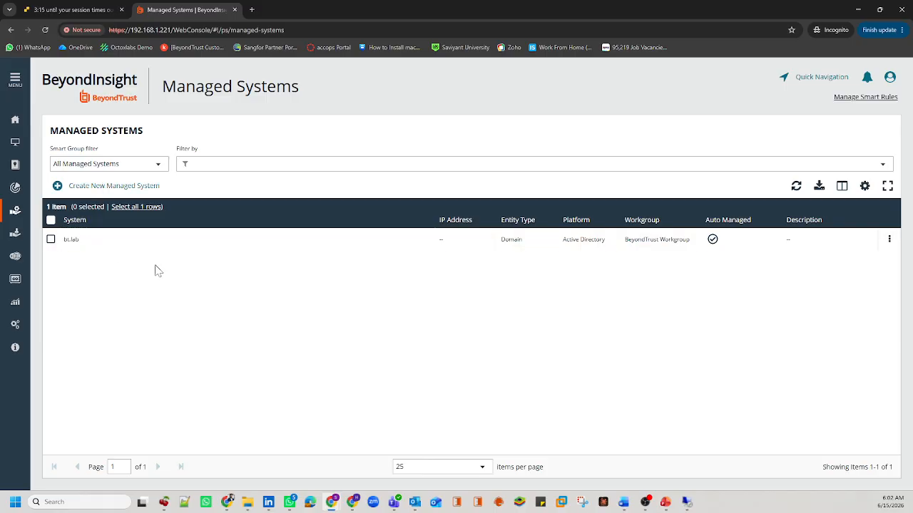
click(889, 238)
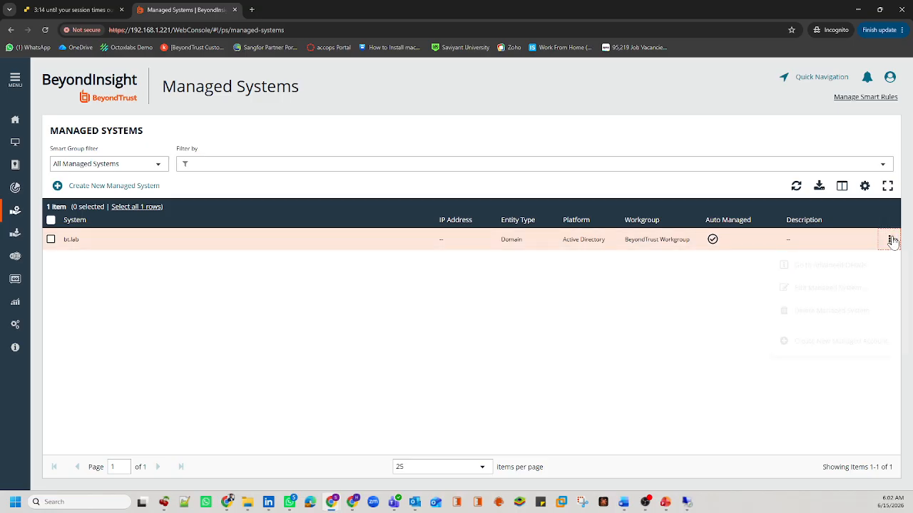
click(833, 341)
click(889, 239)
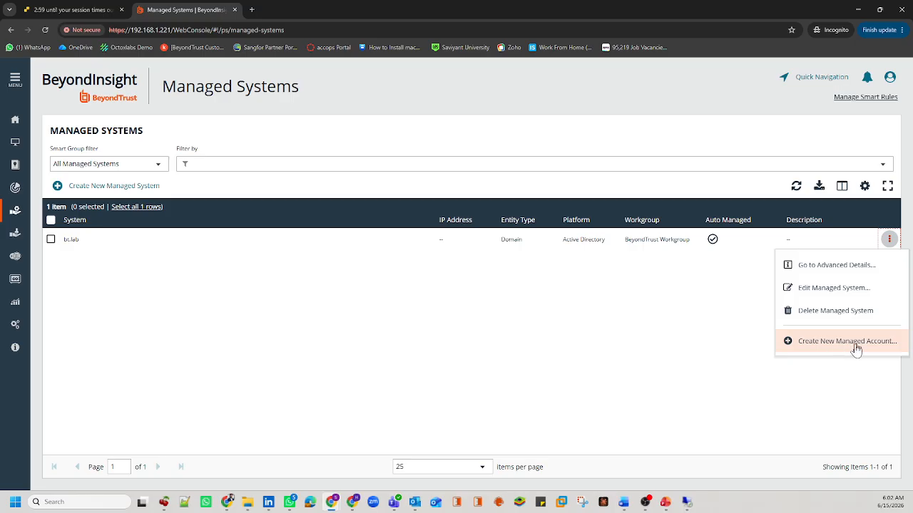
Step: Open bt.lab's advanced details, check its Functional Account, and return to the empty Managed Accounts list
click(836, 268)
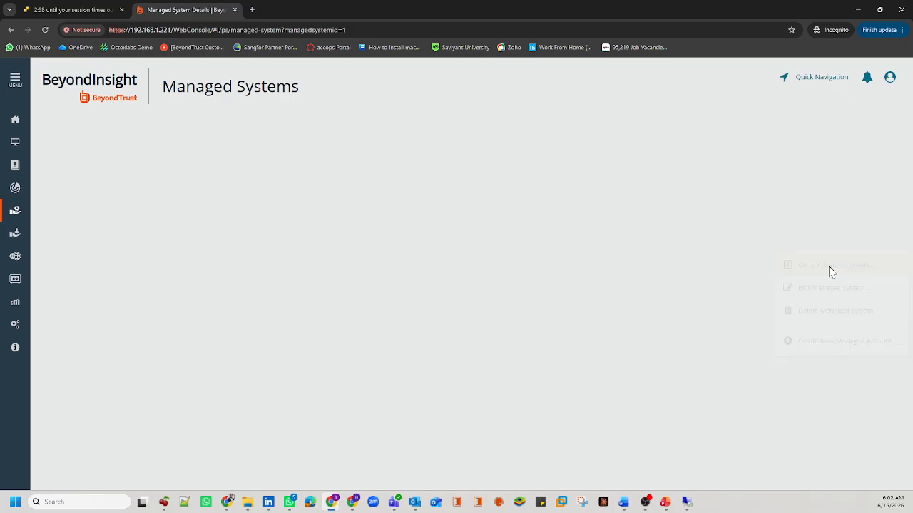
click(87, 255)
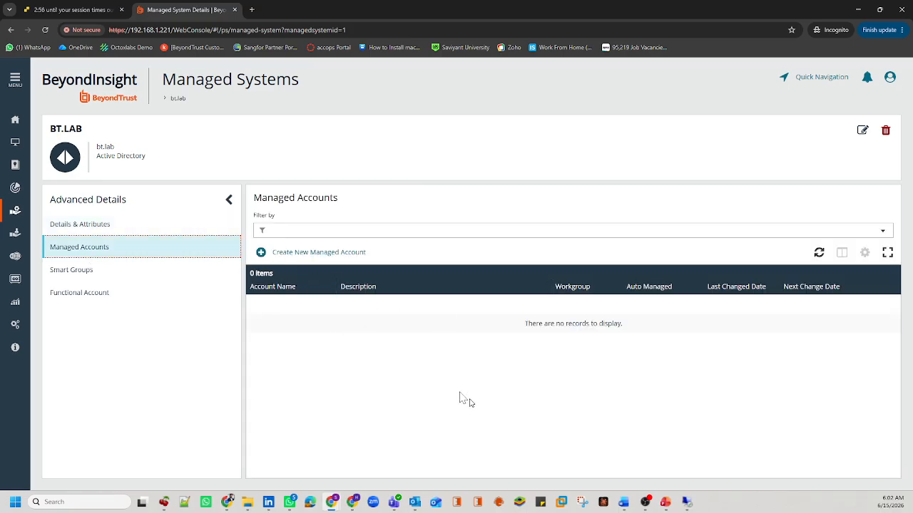
double_click(538, 334)
click(622, 322)
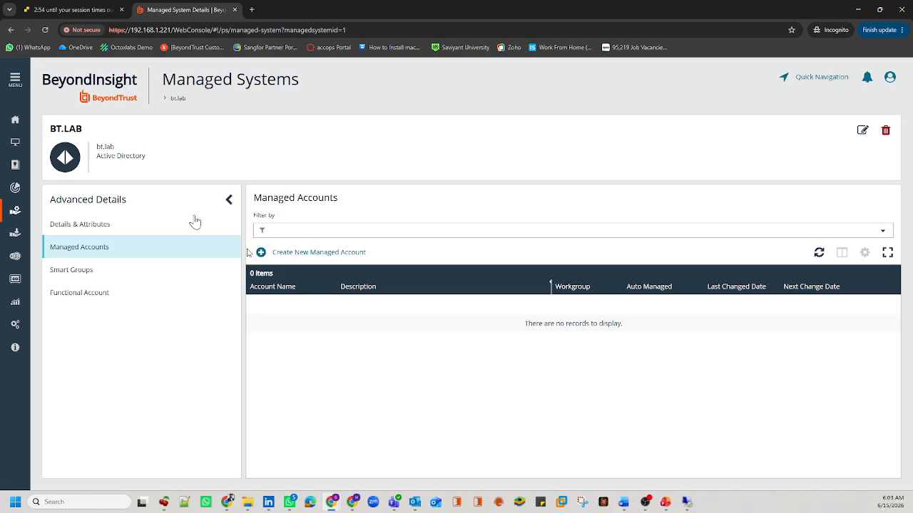
drag(86, 129, 50, 129)
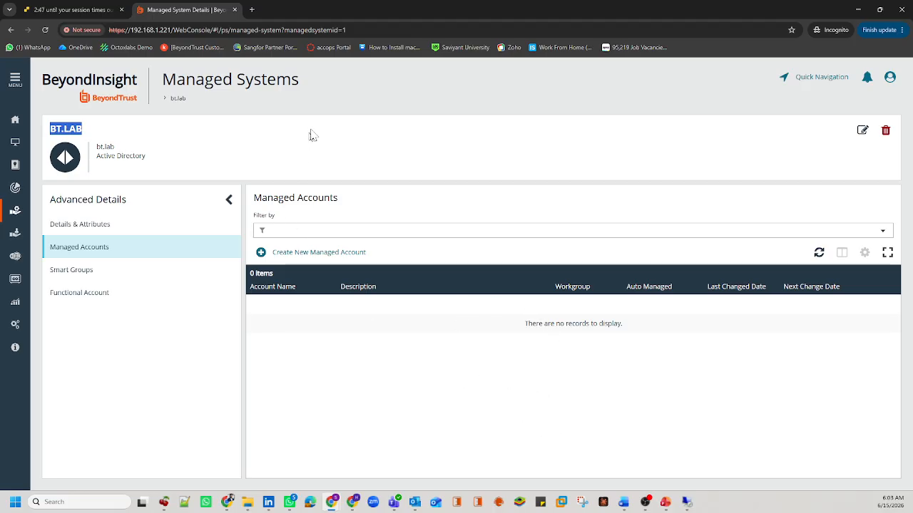
drag(296, 91, 47, 131)
click(88, 137)
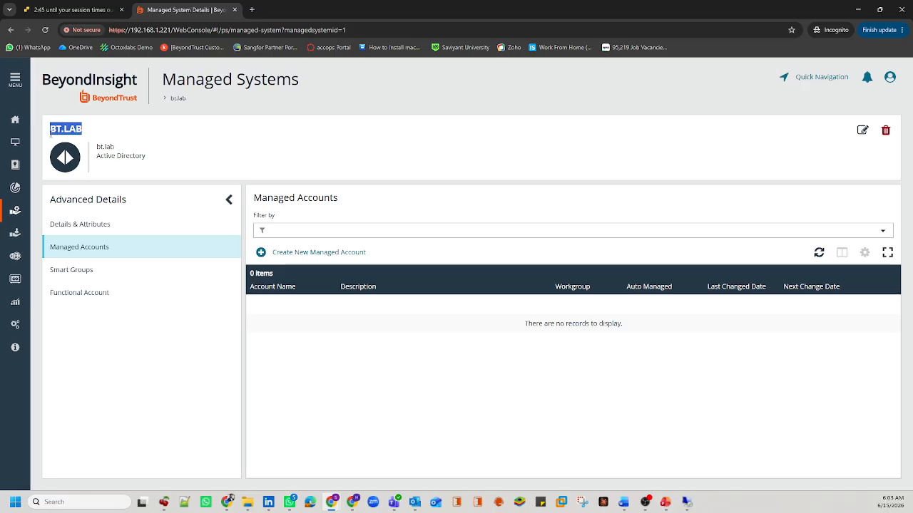
click(108, 298)
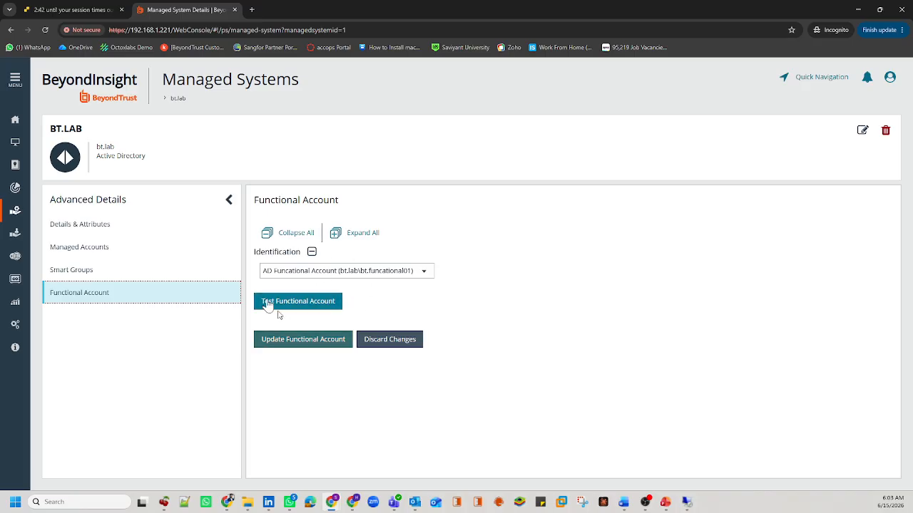
click(144, 249)
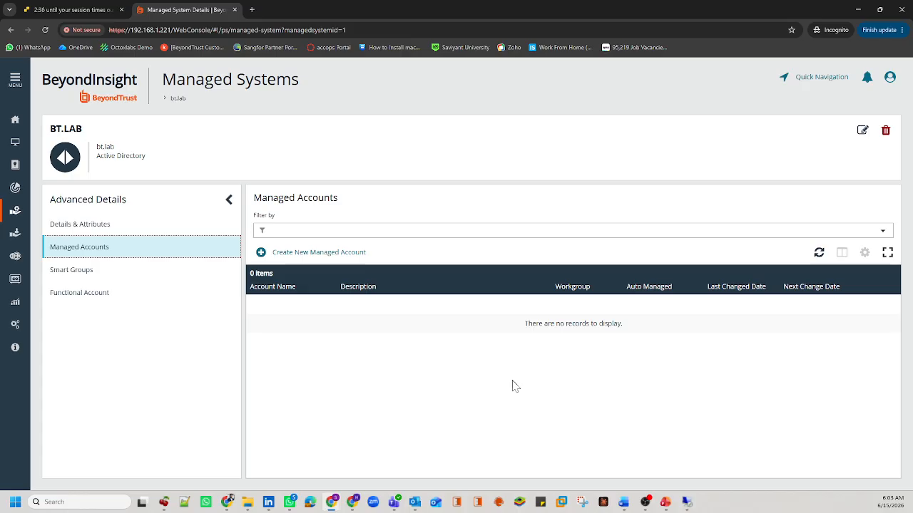
Step: Start a new managed account for bt.lab and enter the name bt.bind01
click(324, 254)
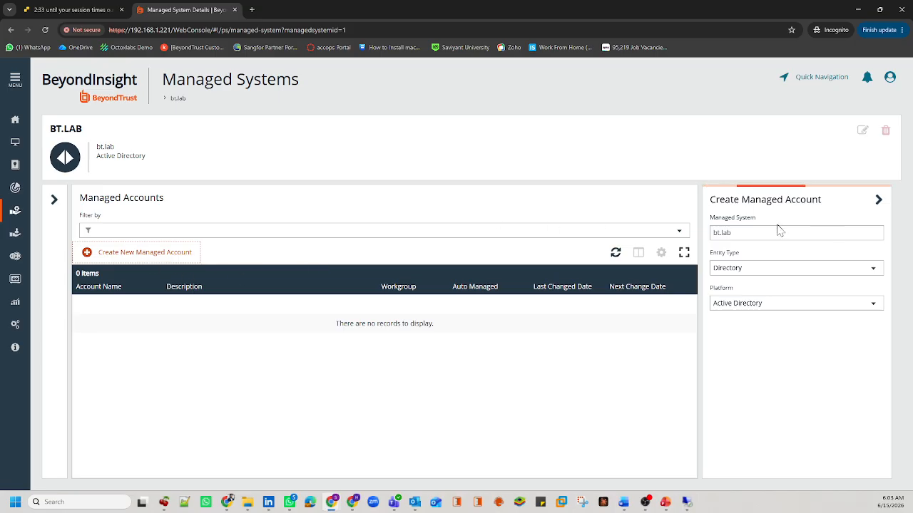
scroll(782, 273, down, 1)
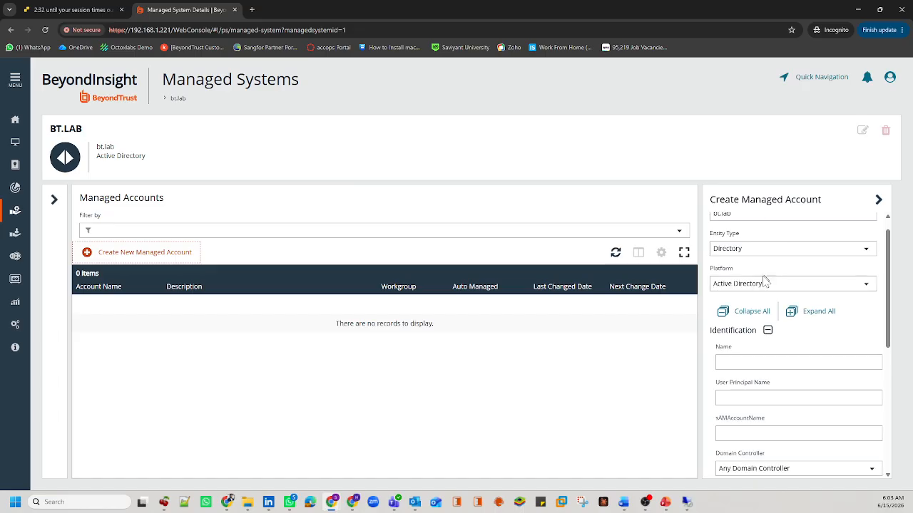
scroll(756, 271, up, 1)
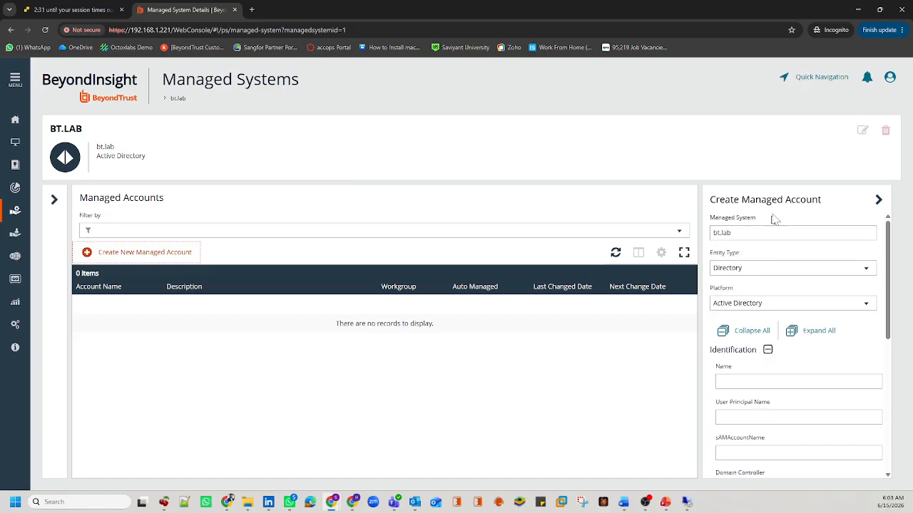
scroll(770, 257, down, 5)
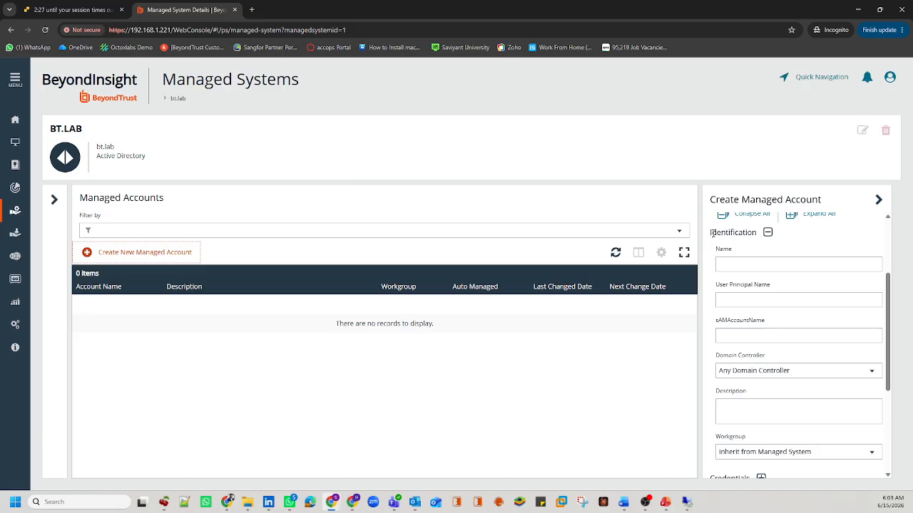
click(744, 263)
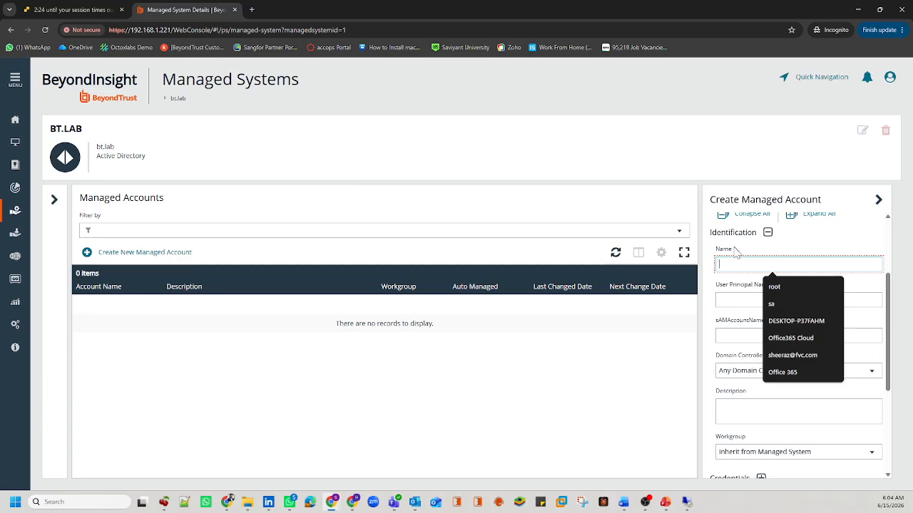
drag(736, 251, 718, 254)
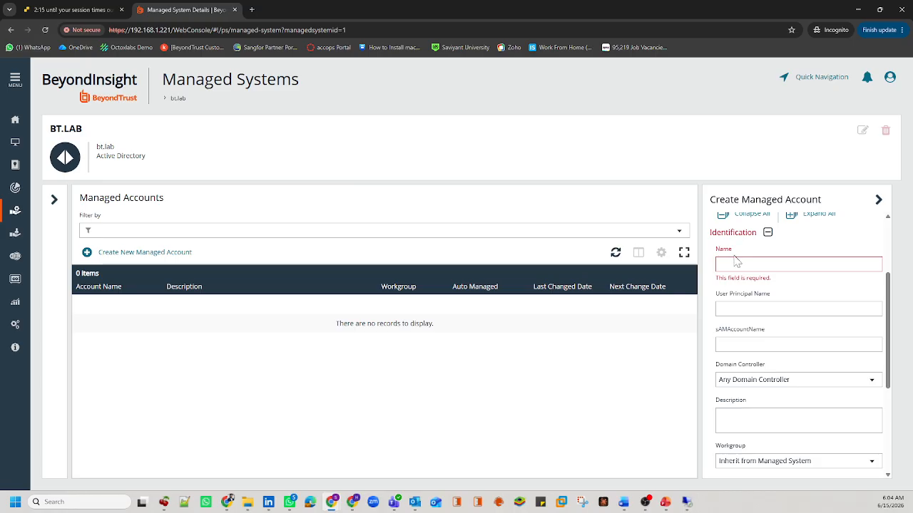
click(741, 268)
text(bt.bind01)
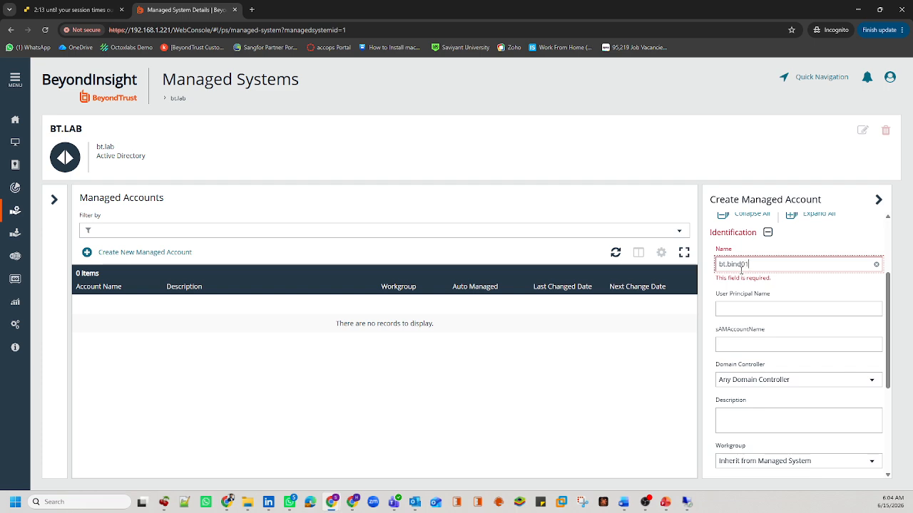
drag(750, 265, 716, 267)
click(735, 306)
text(bt.b)
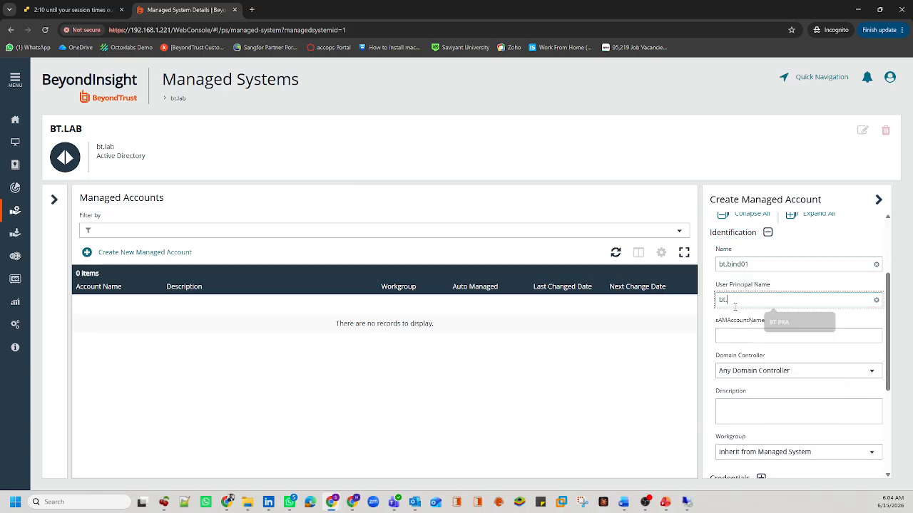
text(ind01@bt.lab)
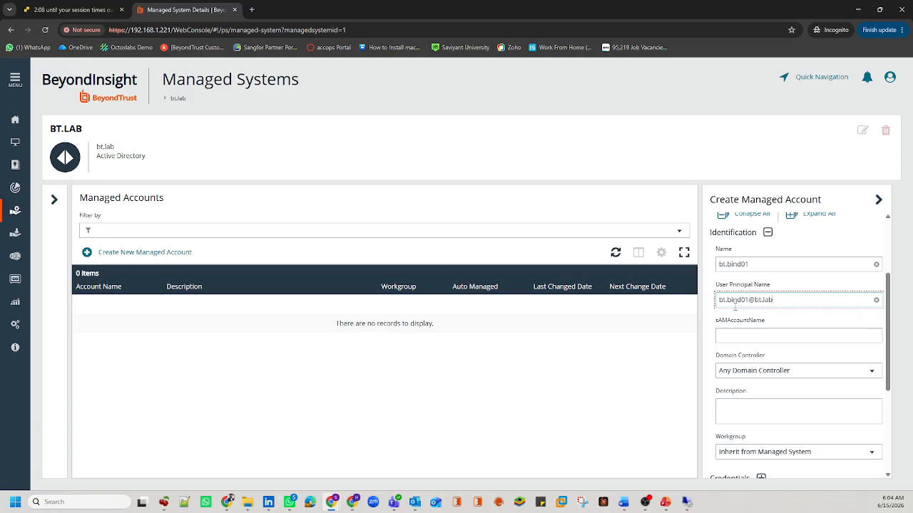
drag(792, 301, 720, 302)
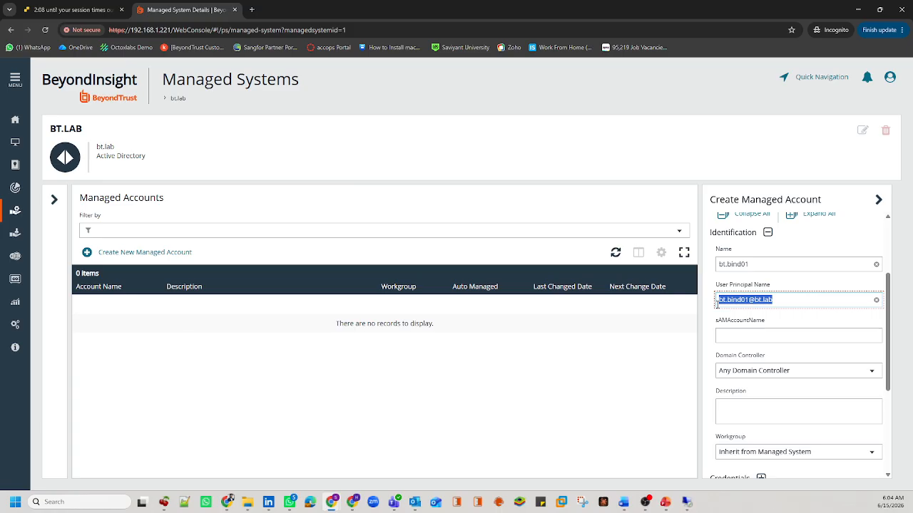
click(740, 337)
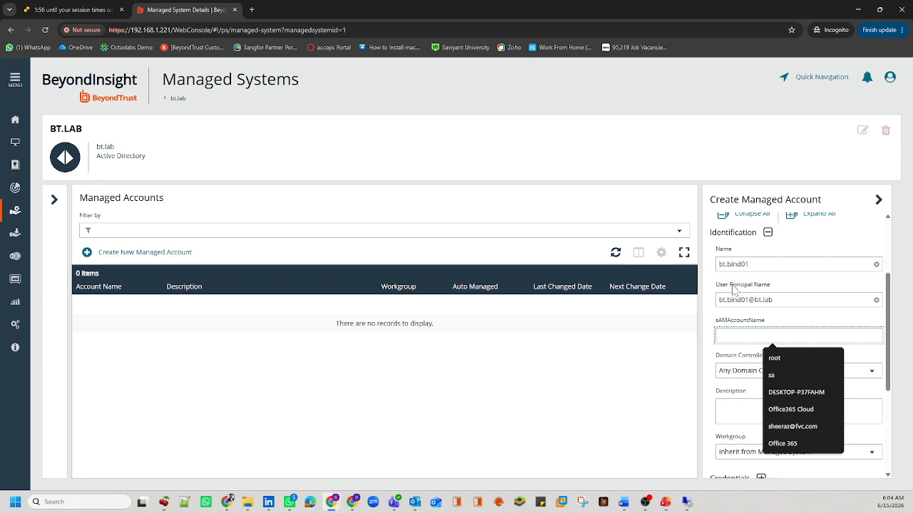
text(bt.bind01)
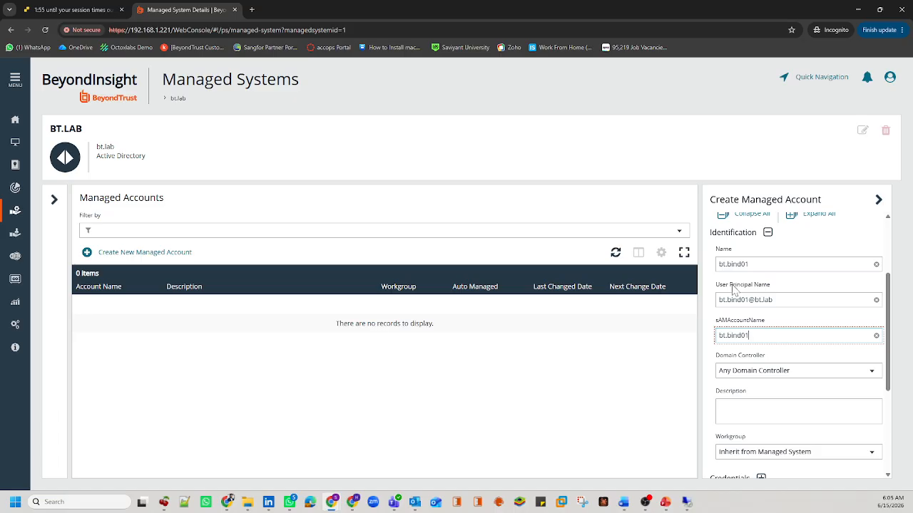
scroll(775, 336, down, 1)
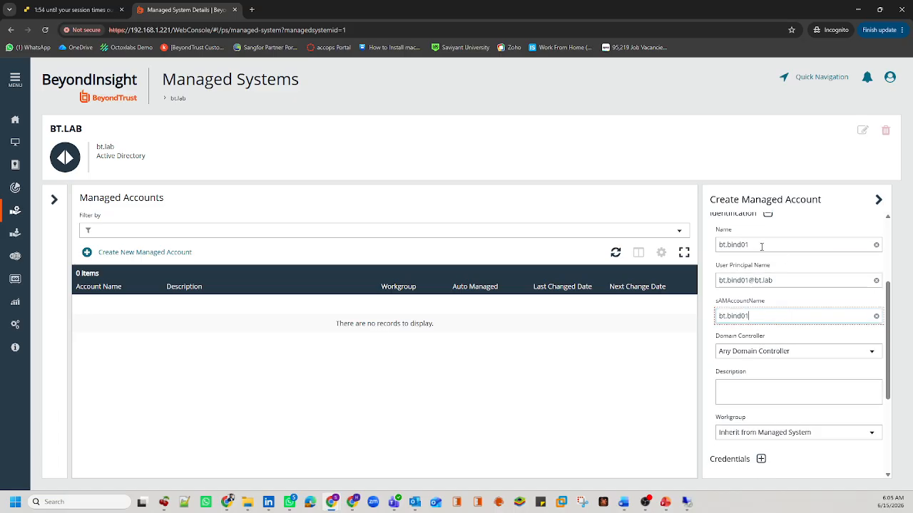
drag(762, 245, 717, 246)
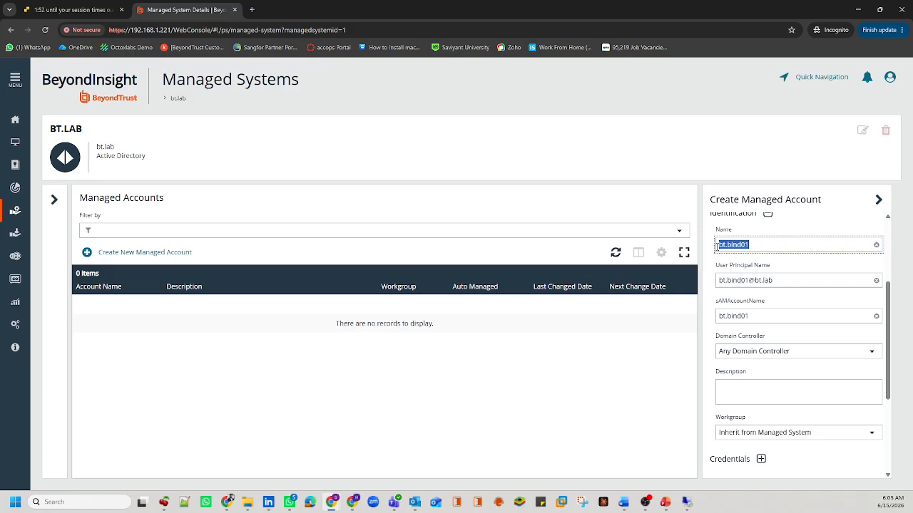
drag(774, 280, 705, 283)
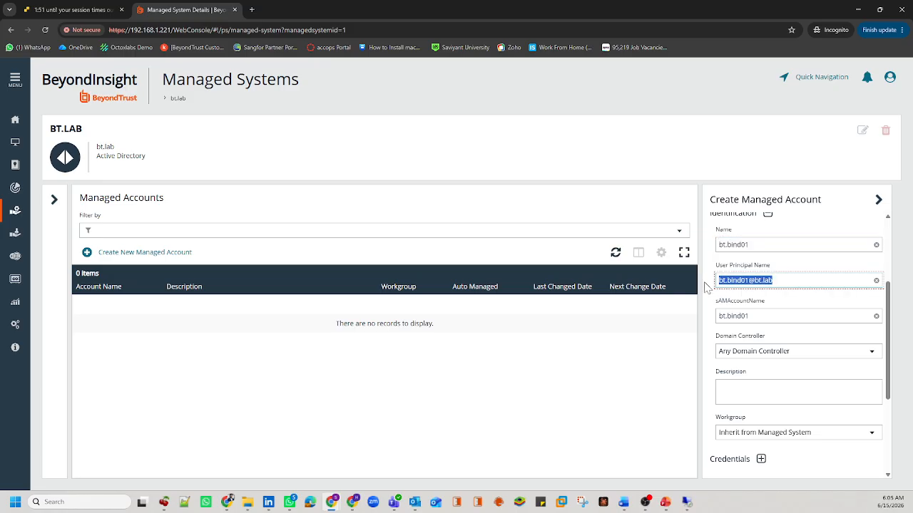
drag(755, 316, 706, 324)
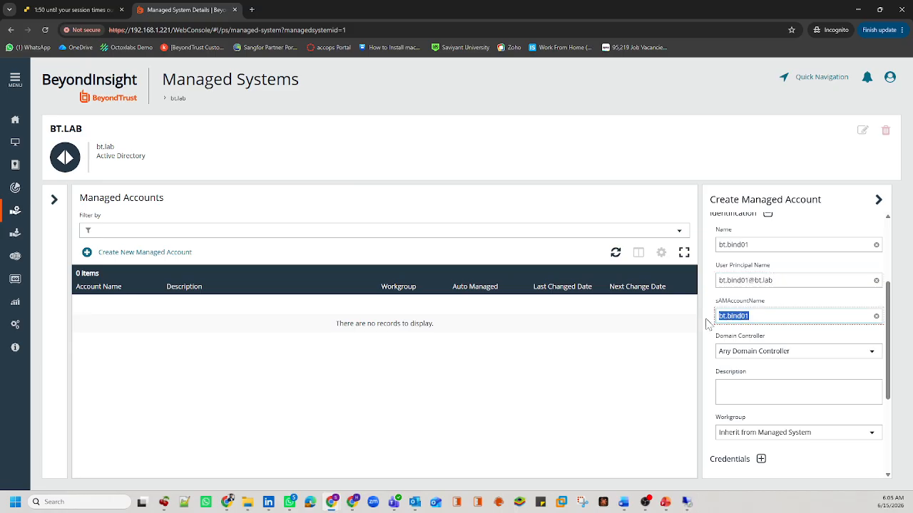
scroll(705, 324, down, 1)
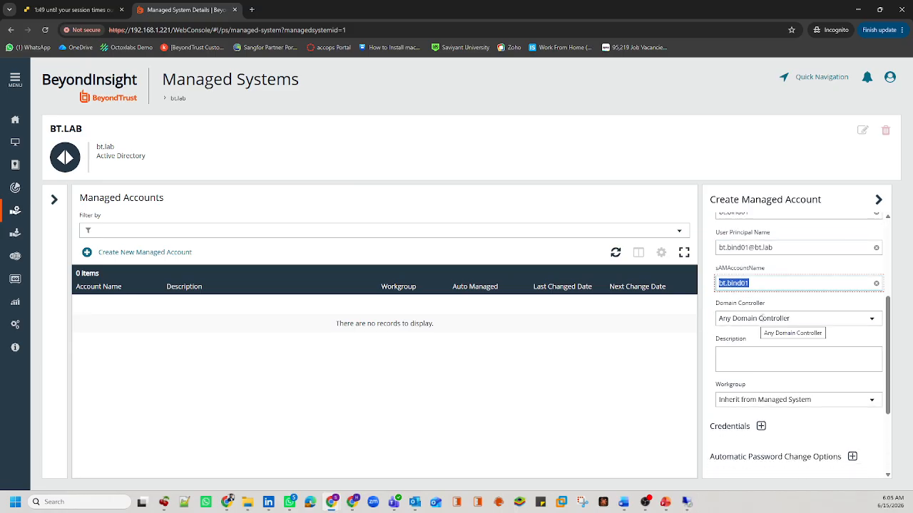
scroll(794, 377, down, 1)
Step: Enter the account password in Password and Confirm Password, revealing both to confirm they match
click(760, 399)
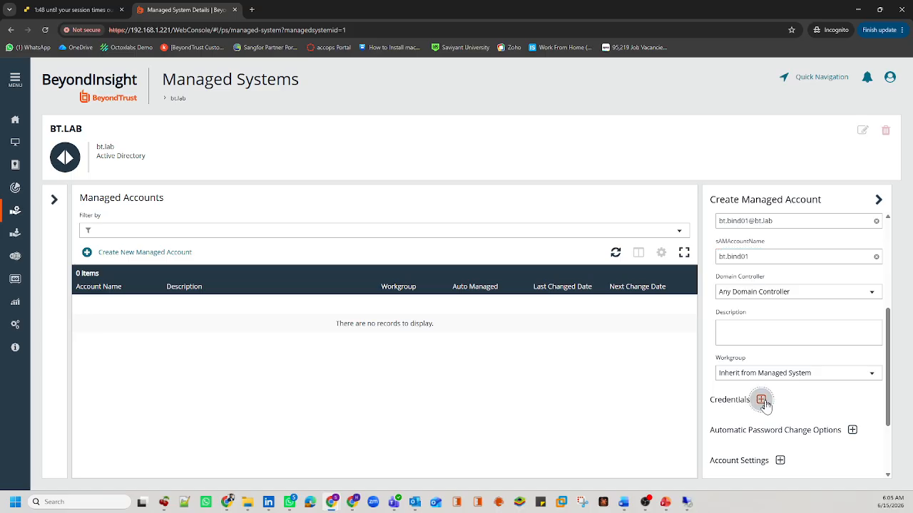
scroll(759, 374, down, 1)
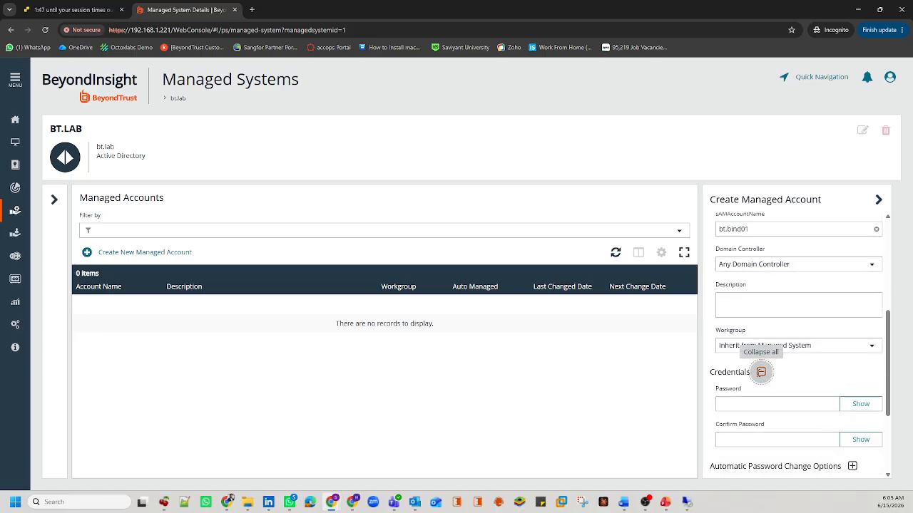
click(746, 408)
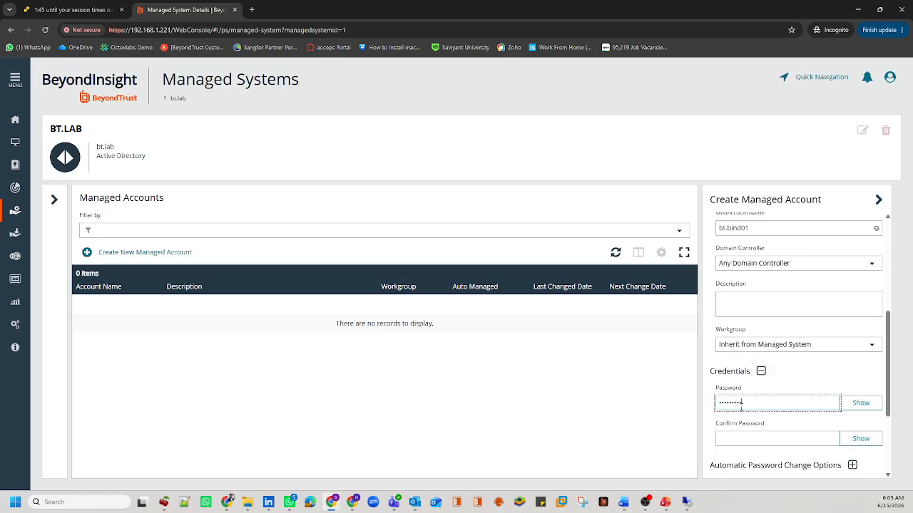
click(860, 403)
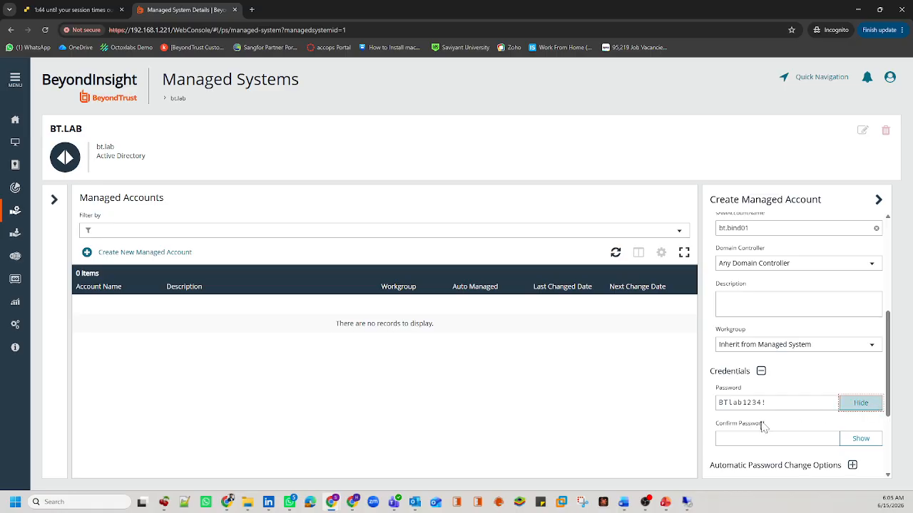
drag(754, 404, 717, 413)
click(740, 440)
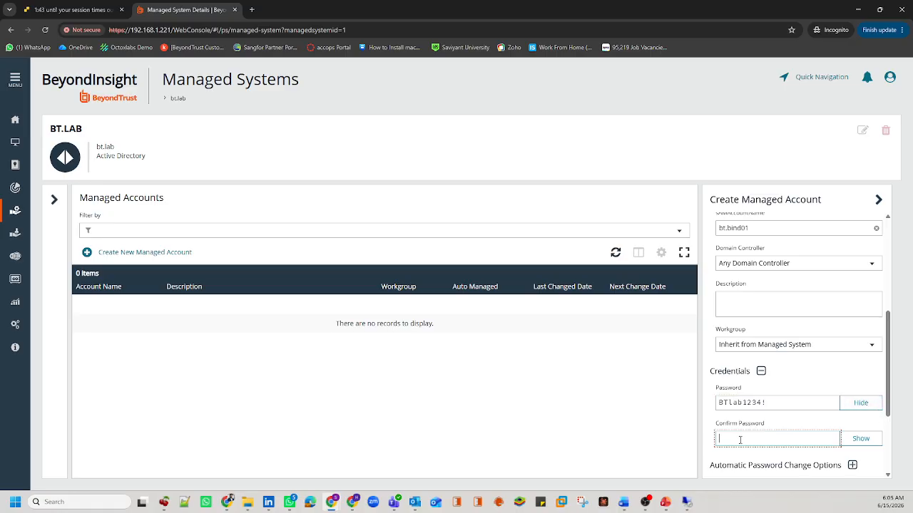
click(861, 439)
scroll(788, 374, up, 2)
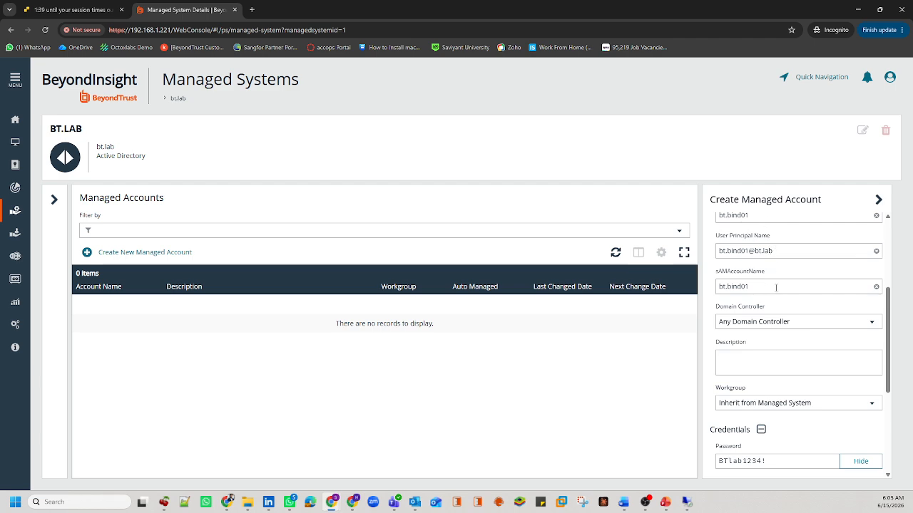
scroll(775, 289, down, 1)
scroll(774, 370, down, 1)
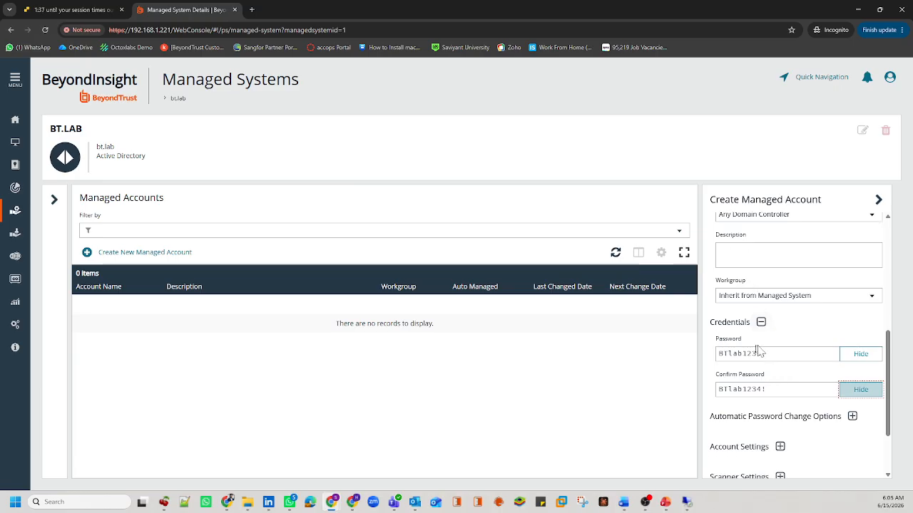
scroll(756, 349, down, 1)
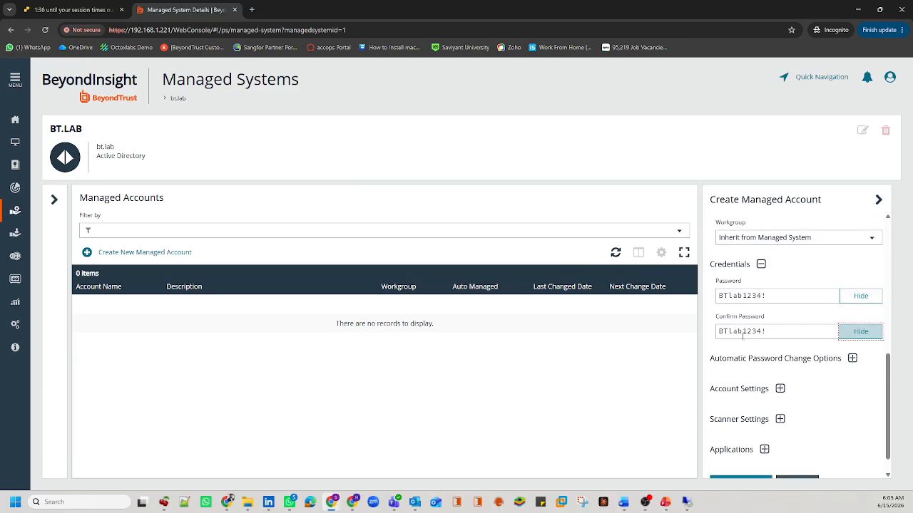
Step: Expand Automatic Password Change Options and set Password Policy to Windows Password Policy
click(852, 359)
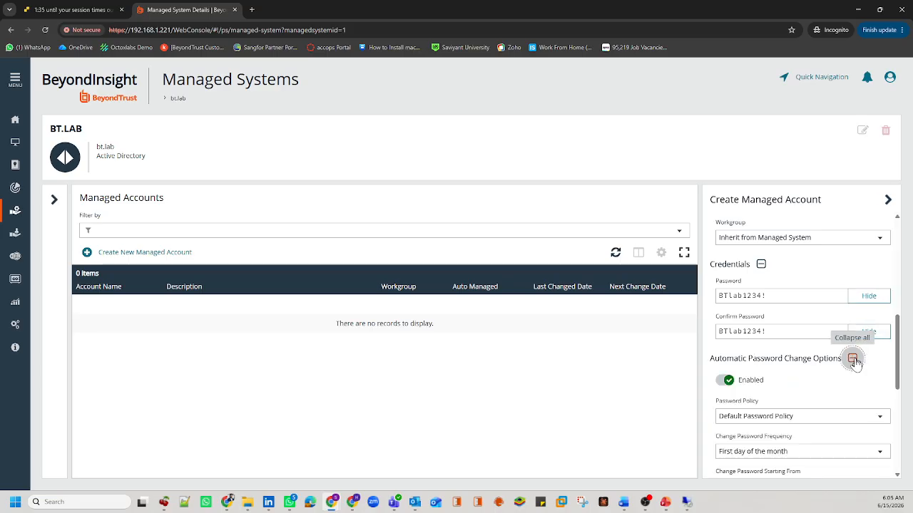
scroll(813, 378, down, 1)
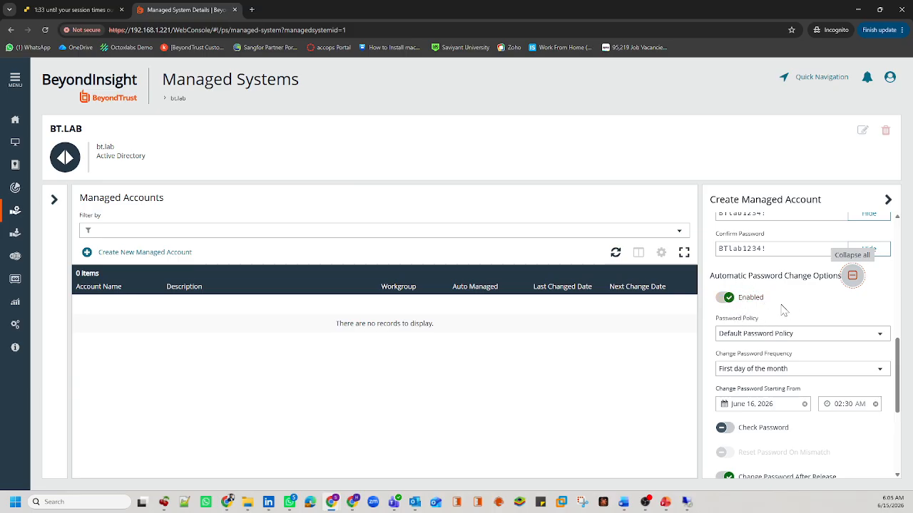
double_click(748, 320)
drag(747, 320, 725, 324)
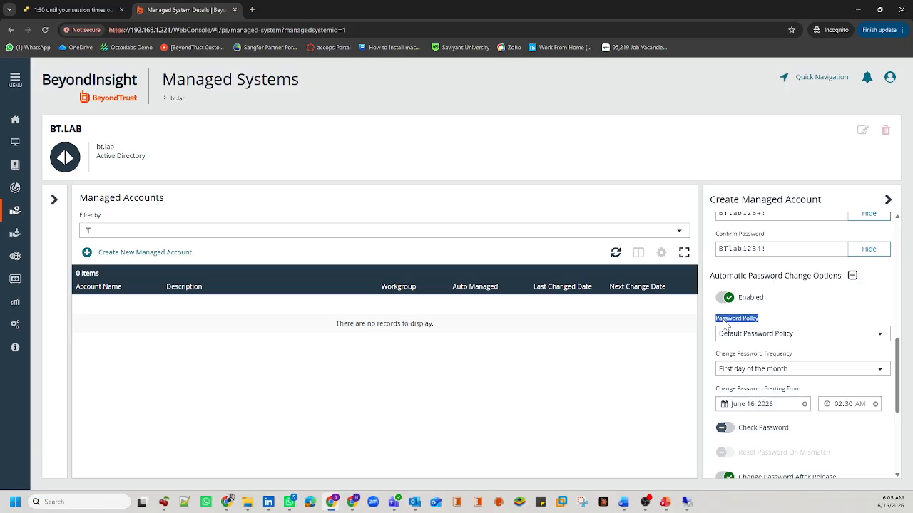
click(725, 324)
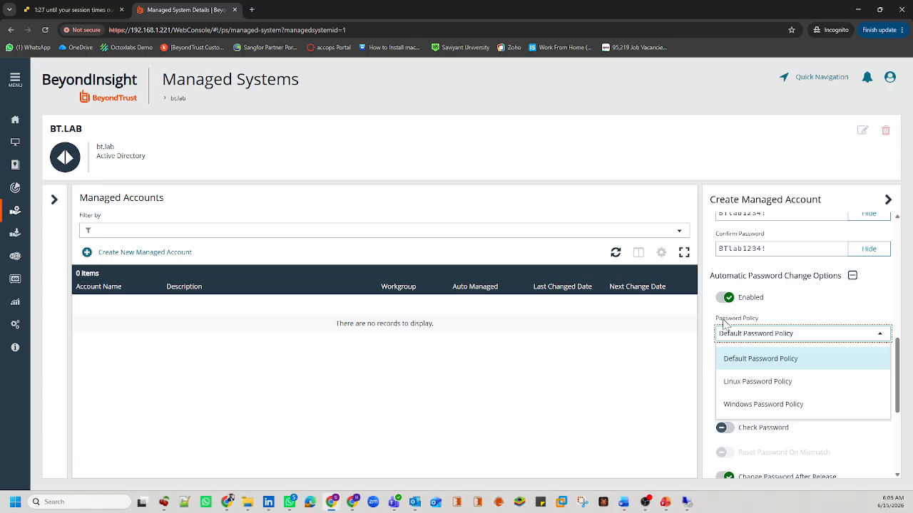
click(777, 410)
Step: Make password changes recurring daily from 12:00 AM, with Change Password After Release off
scroll(806, 405, down, 1)
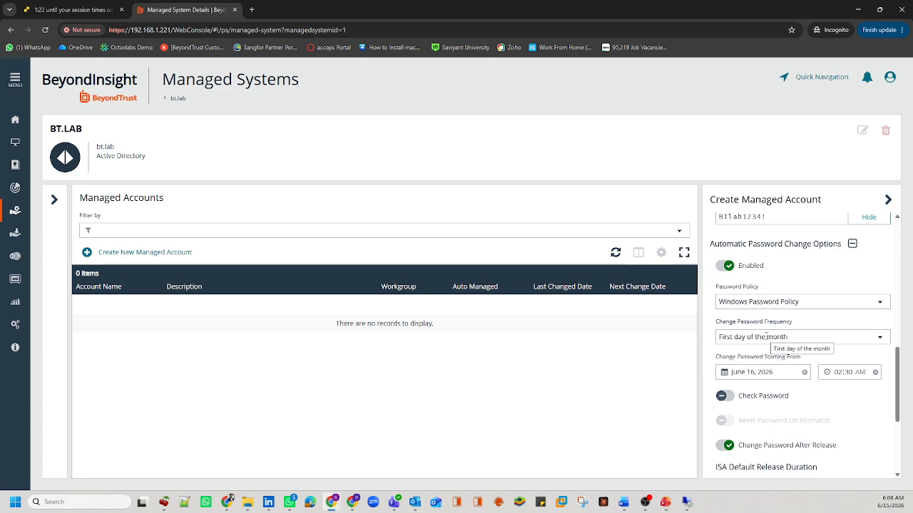
click(766, 336)
click(751, 412)
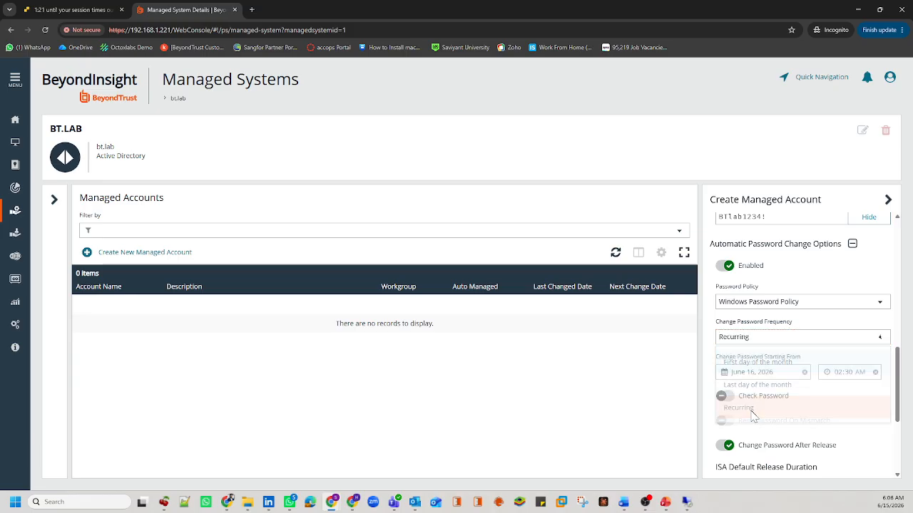
drag(751, 359, 722, 362)
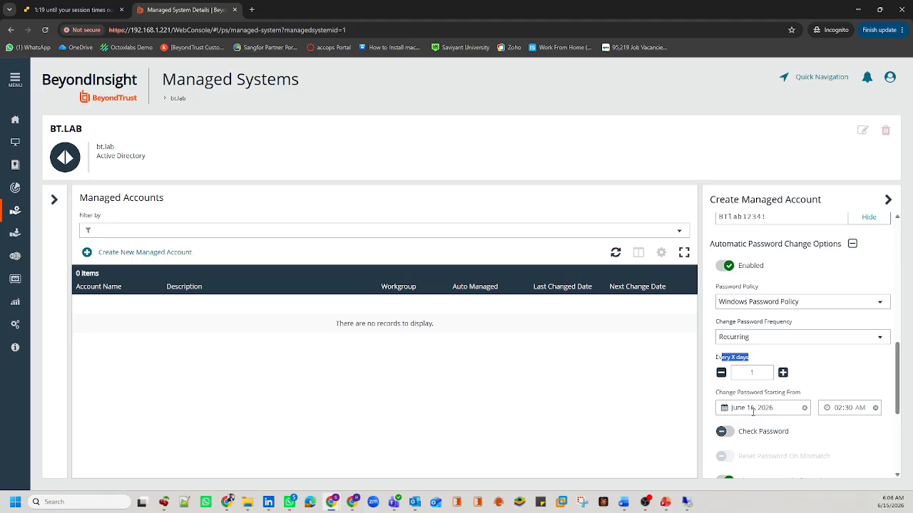
click(840, 410)
text(1200)
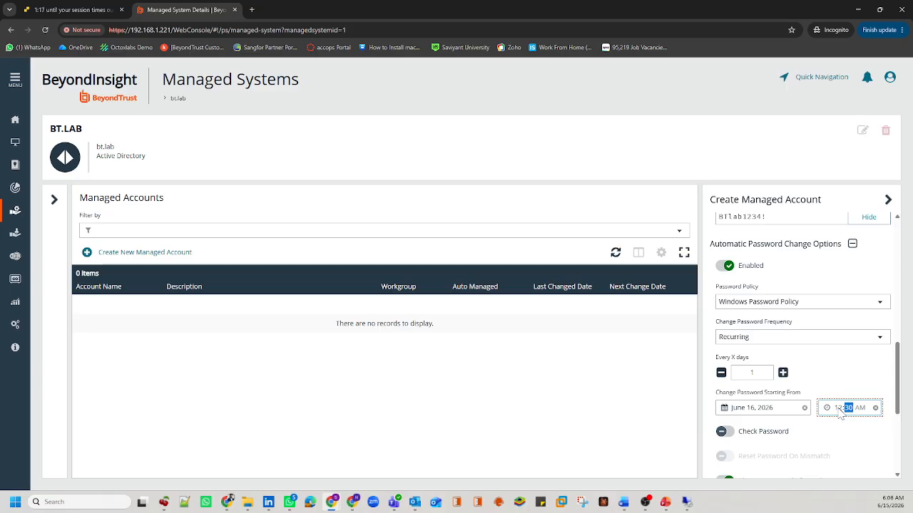
scroll(807, 408, down, 1)
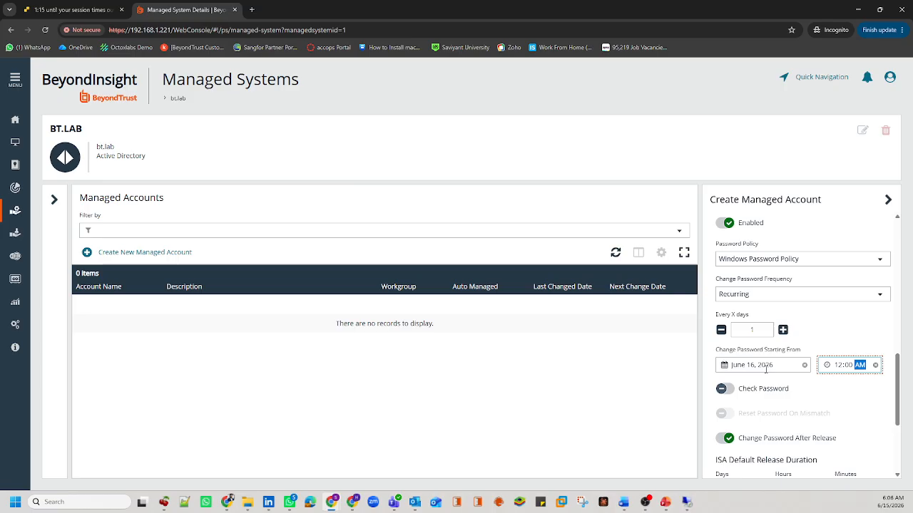
scroll(765, 369, down, 1)
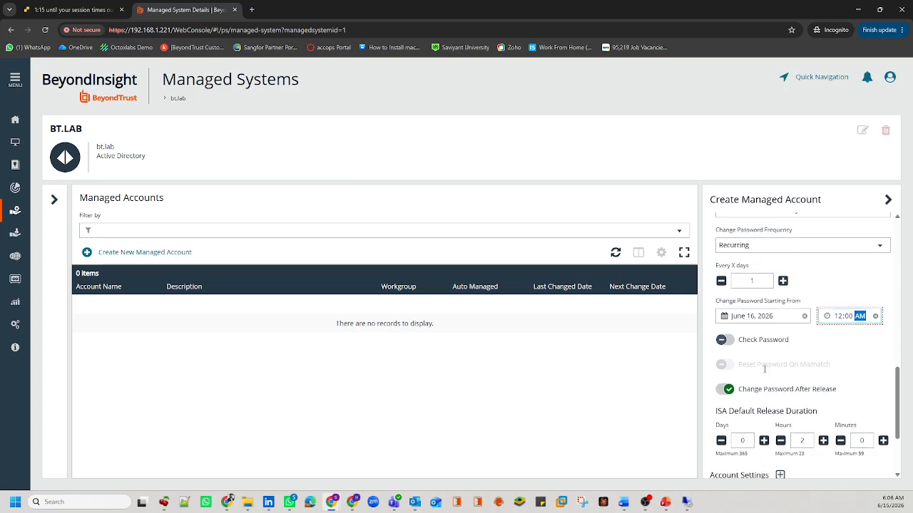
click(725, 388)
scroll(772, 394, down, 1)
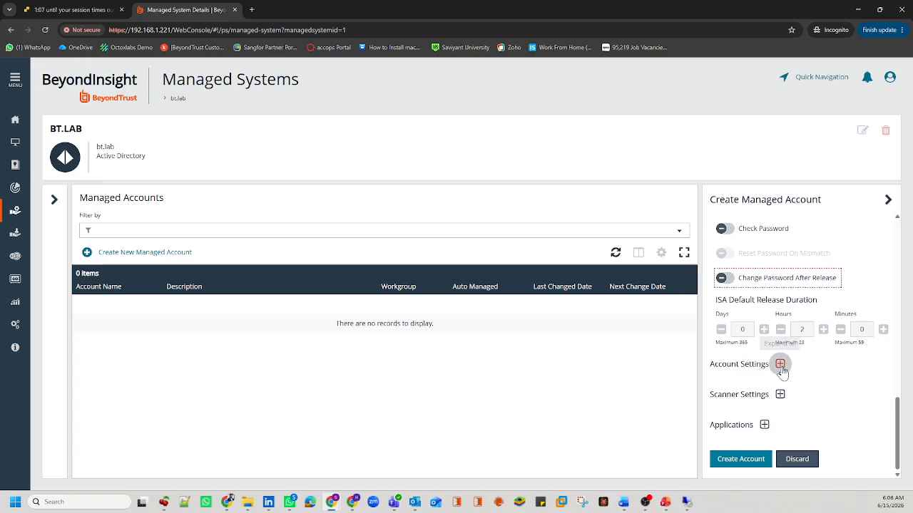
Step: Turn on Directory Query in the account settings
click(779, 364)
scroll(781, 367, down, 2)
scroll(783, 372, down, 2)
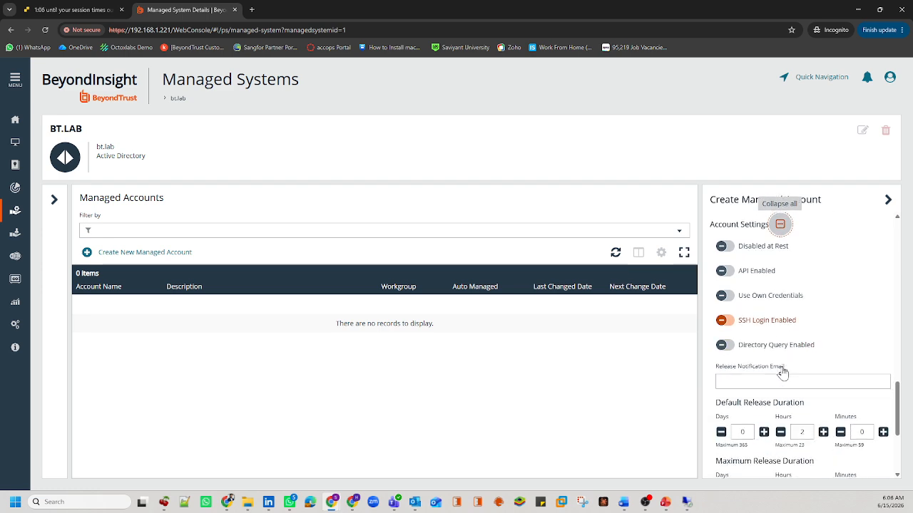
click(745, 315)
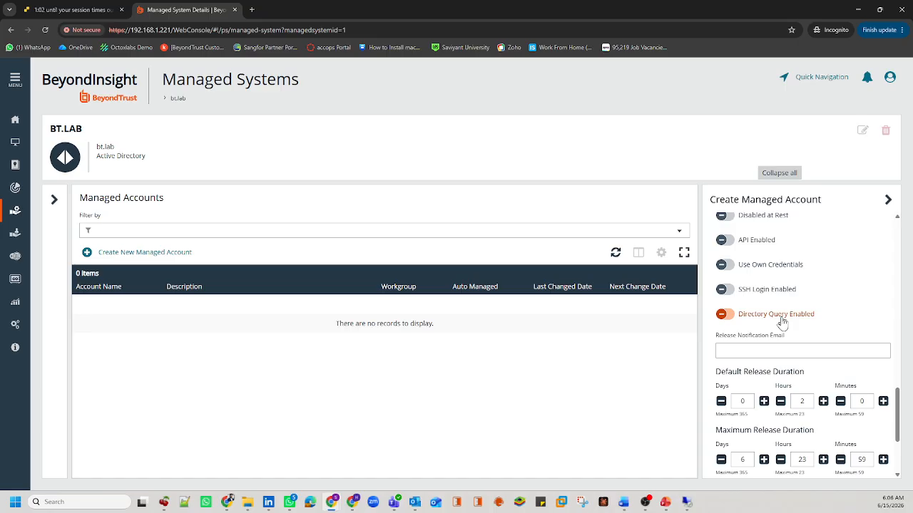
click(782, 323)
click(743, 315)
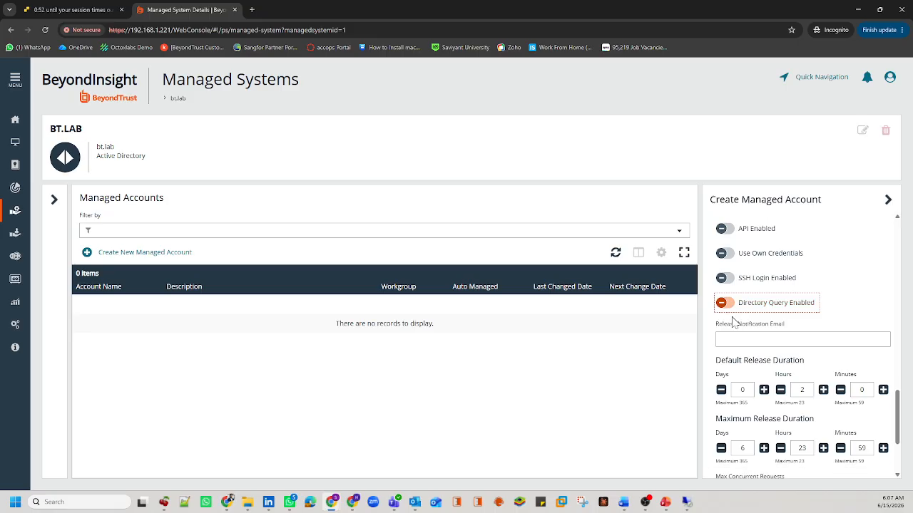
Step: Allow unlimited concurrent requests and create the bt.bind01 managed account
scroll(782, 325, down, 3)
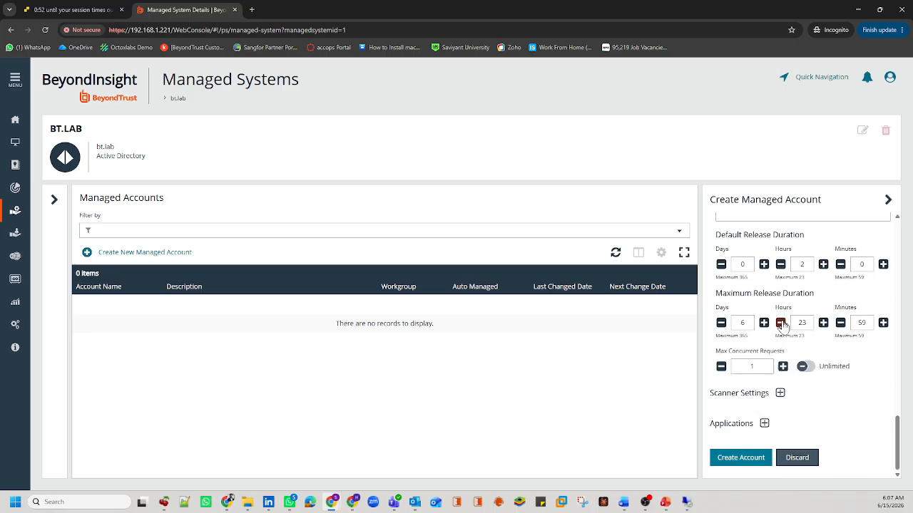
click(803, 365)
scroll(786, 340, up, 5)
scroll(786, 340, up, 5)
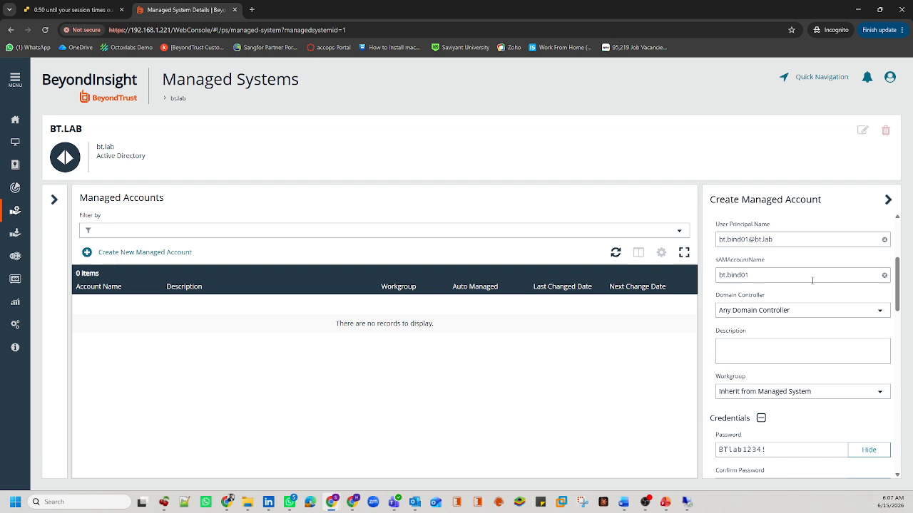
scroll(770, 302, down, 10)
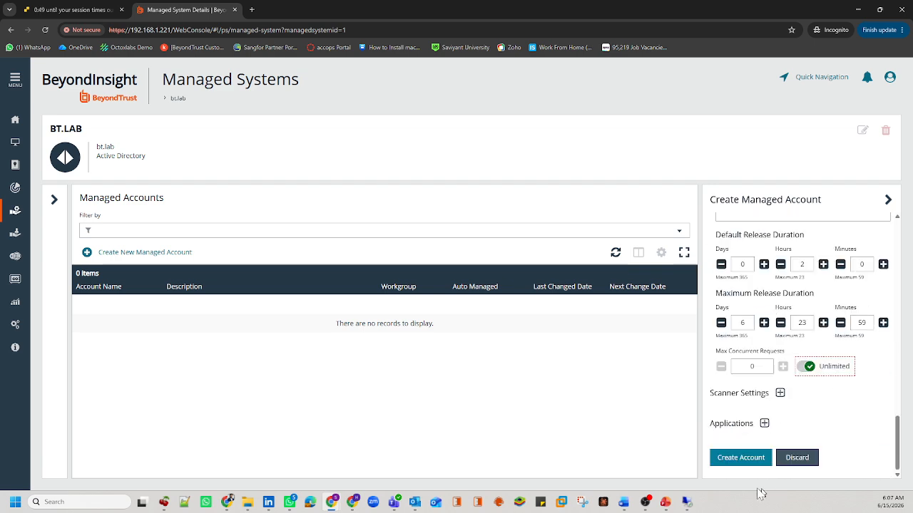
click(742, 462)
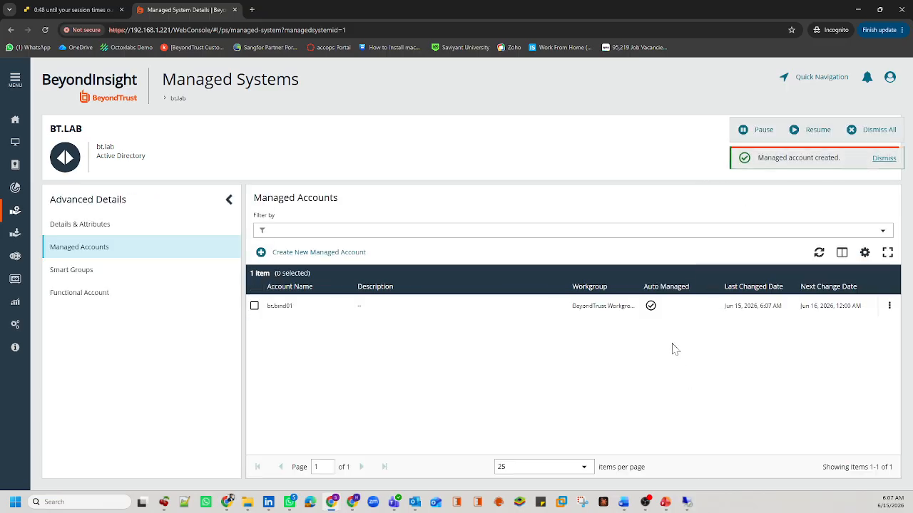
Step: Run Test Password on bt.bind01, dismiss the notifications, and rerun it for a successful result
click(889, 305)
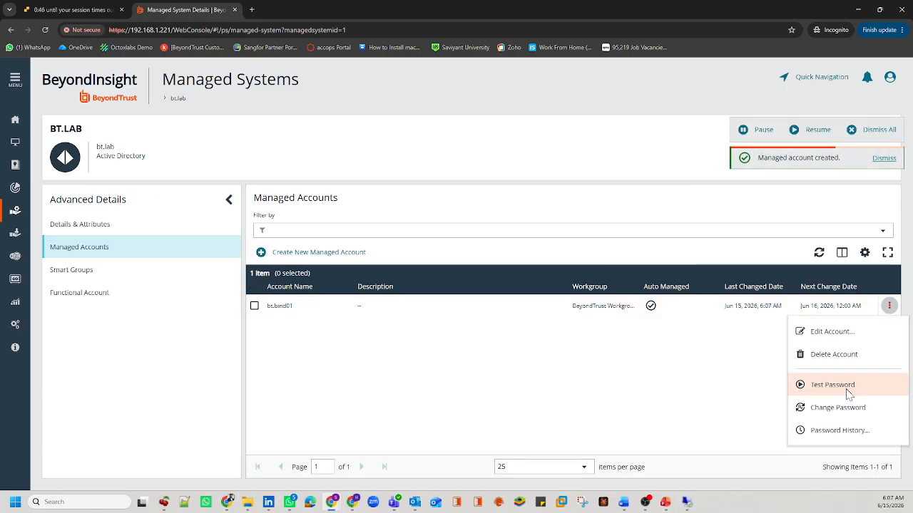
click(850, 392)
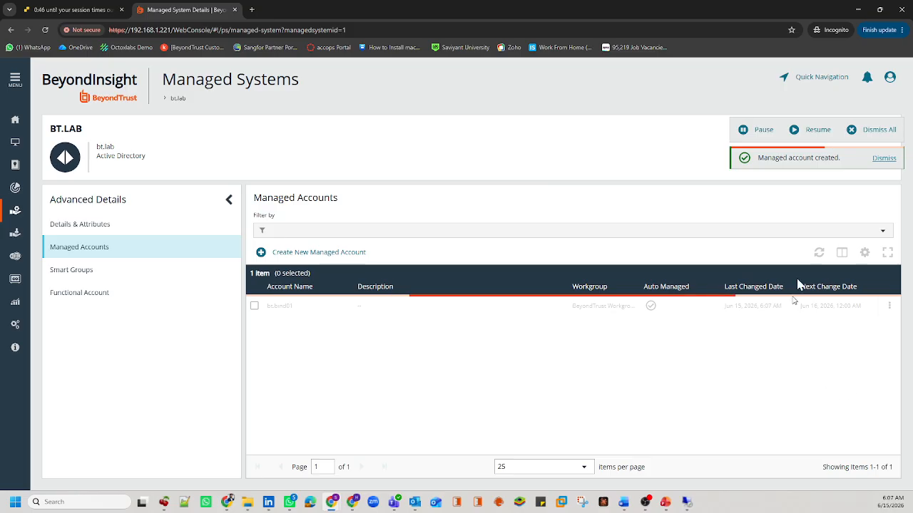
click(864, 131)
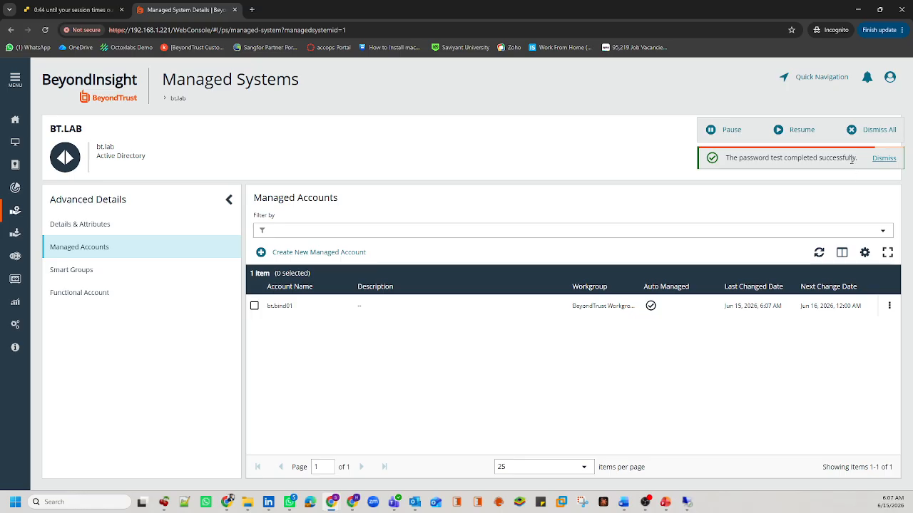
drag(851, 160, 747, 161)
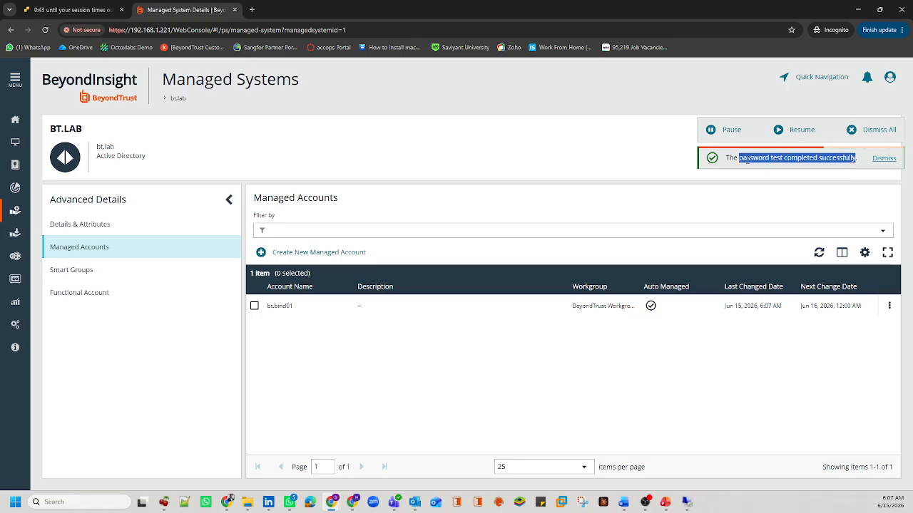
click(888, 305)
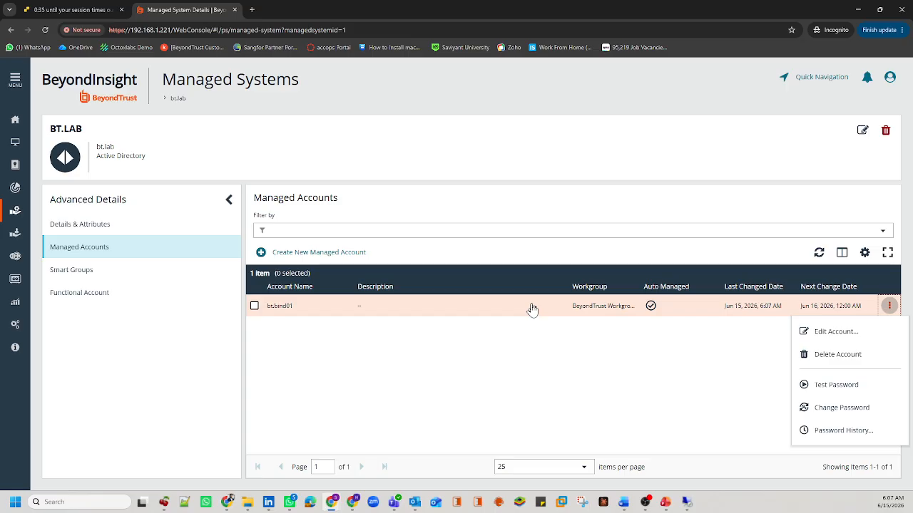
click(824, 386)
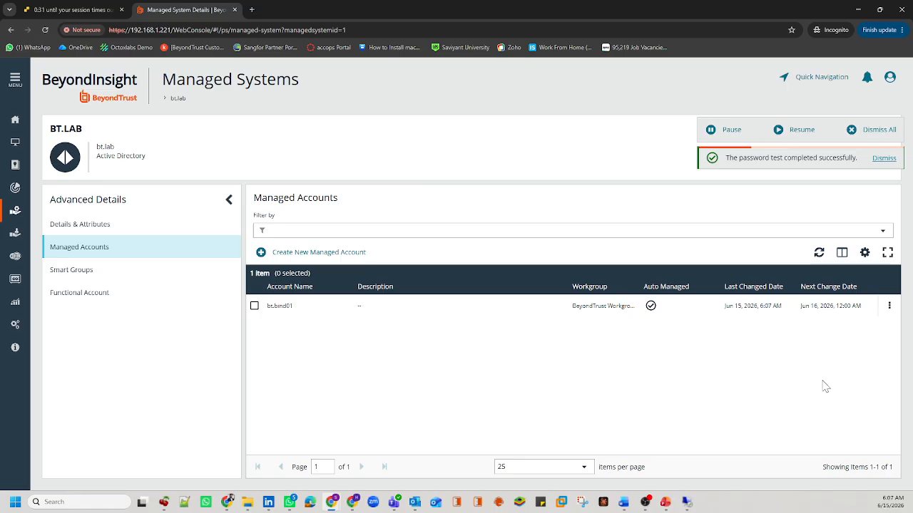
Step: Start adding an Active Directory group in User Management, find no credentials offered, and return to Managed Systems
click(20, 330)
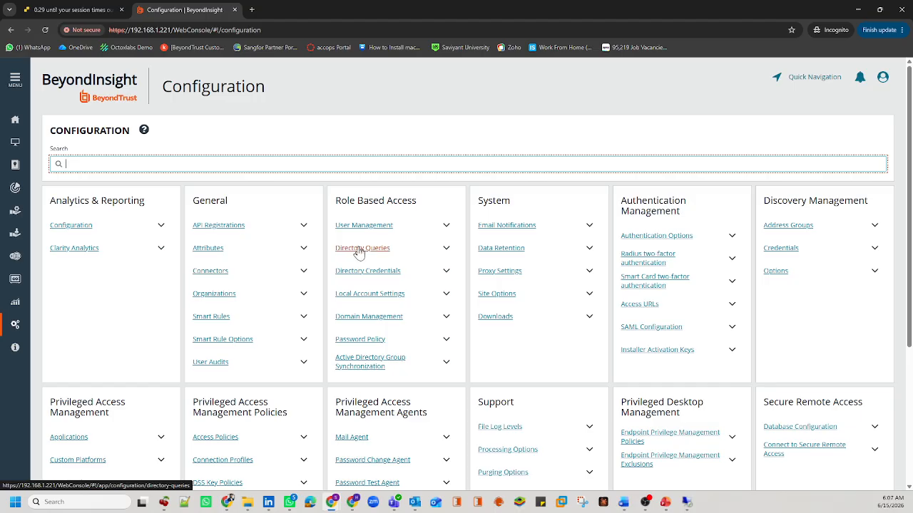
click(363, 226)
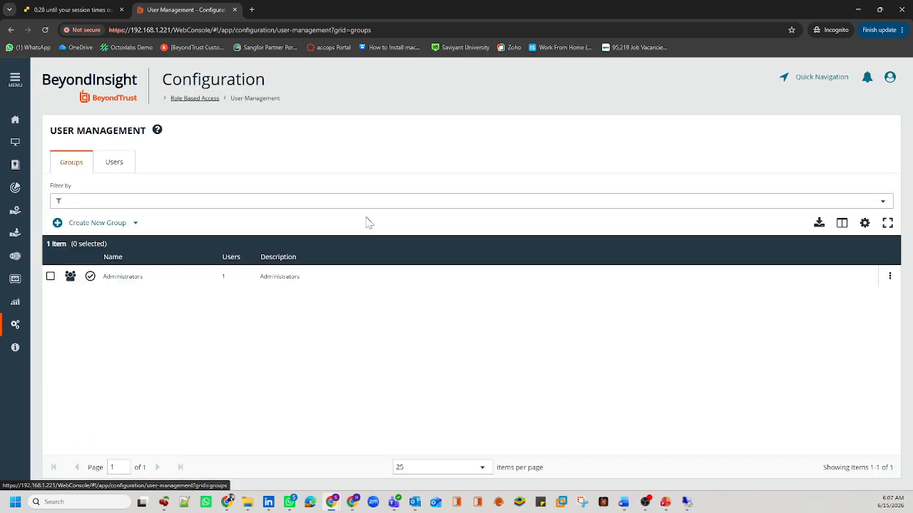
click(104, 226)
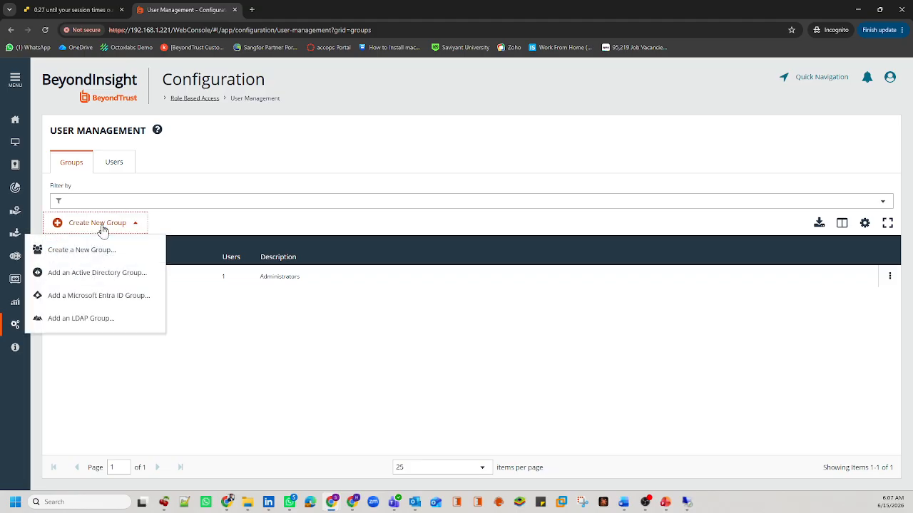
click(107, 273)
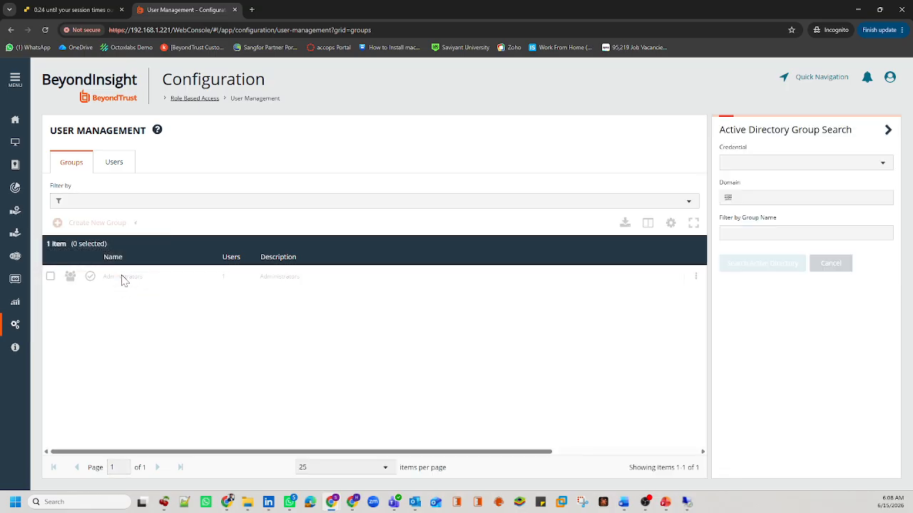
drag(728, 187, 804, 188)
click(750, 155)
drag(750, 154, 725, 155)
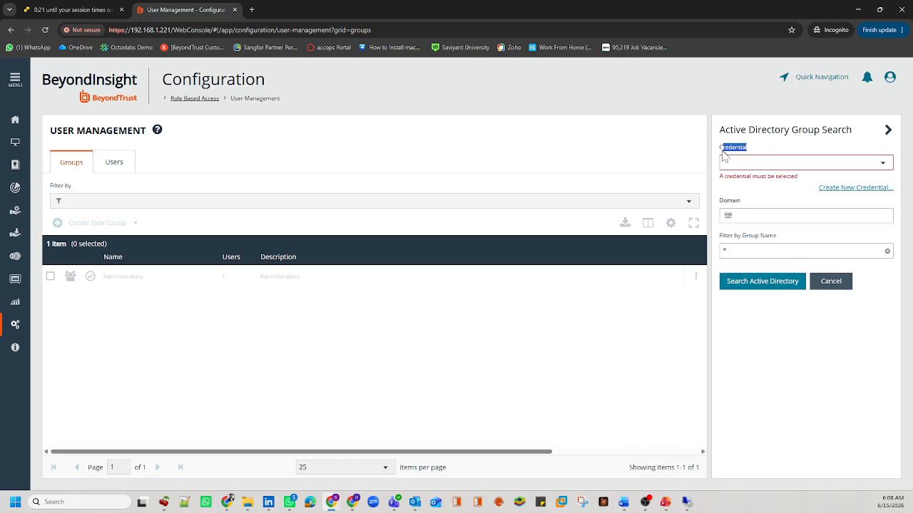
click(762, 168)
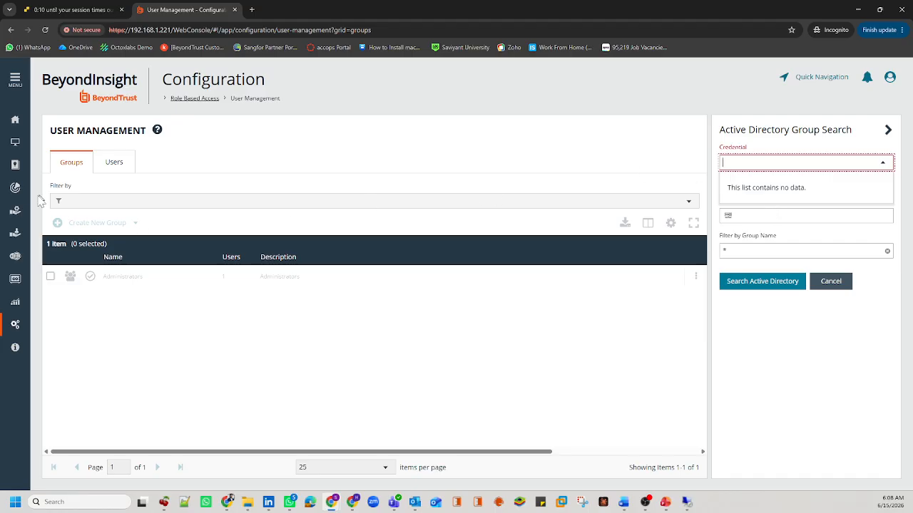
click(19, 210)
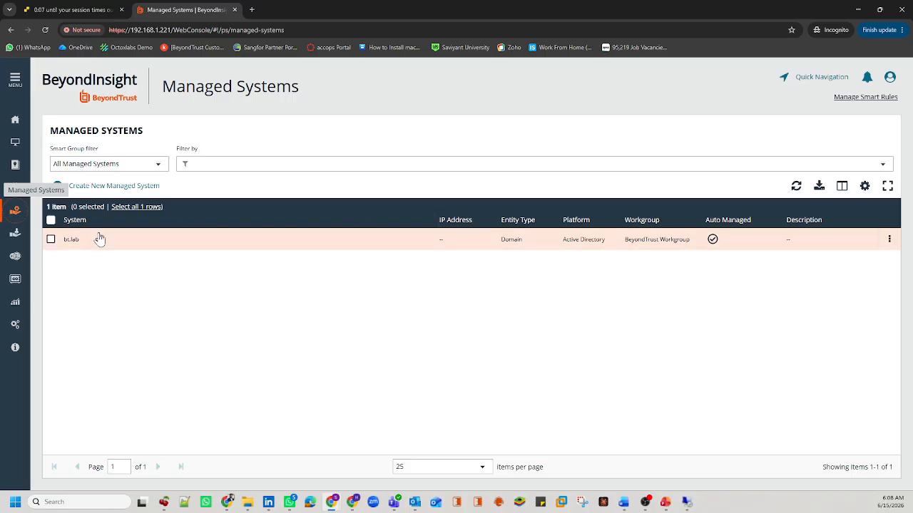
Step: Edit bt.bind01 to turn on Directory Query Enabled and update the account
click(15, 236)
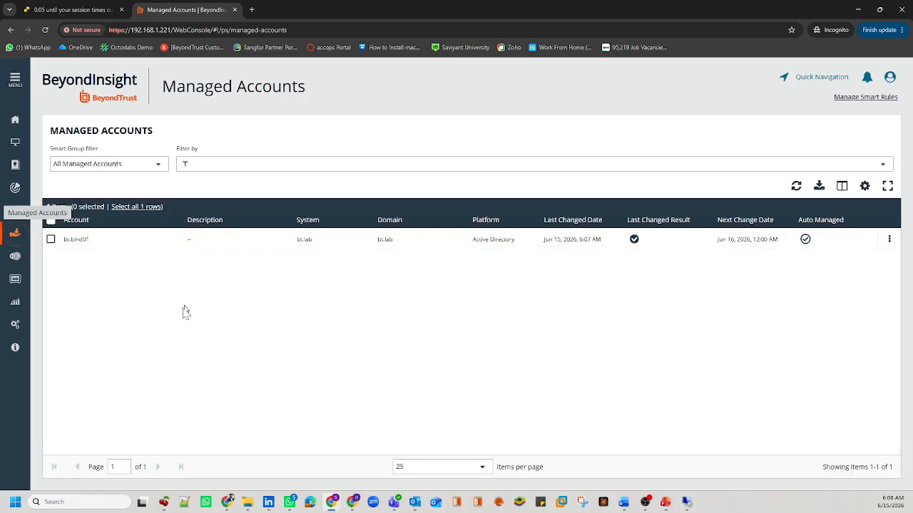
drag(95, 240, 65, 245)
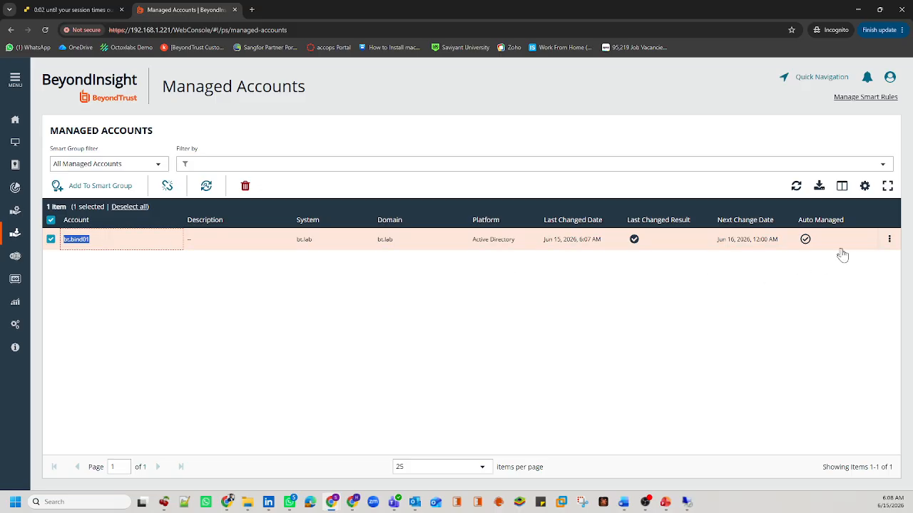
click(890, 242)
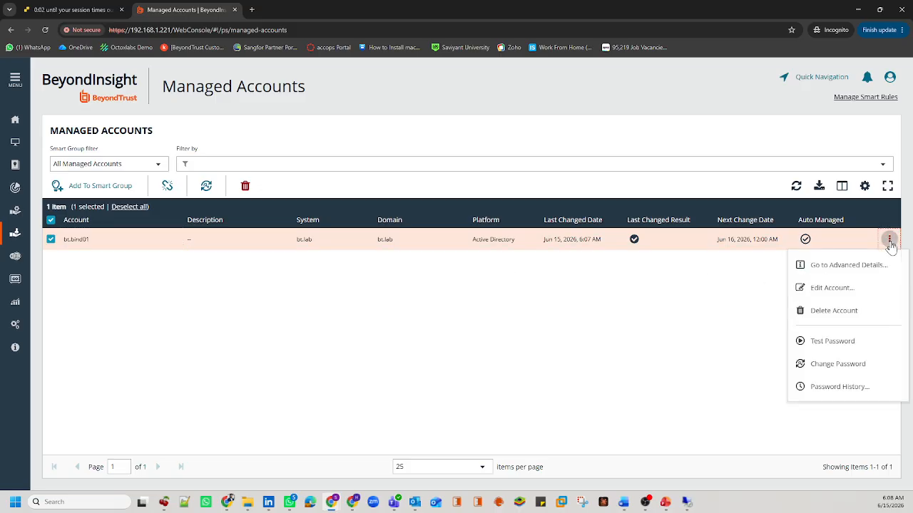
click(840, 288)
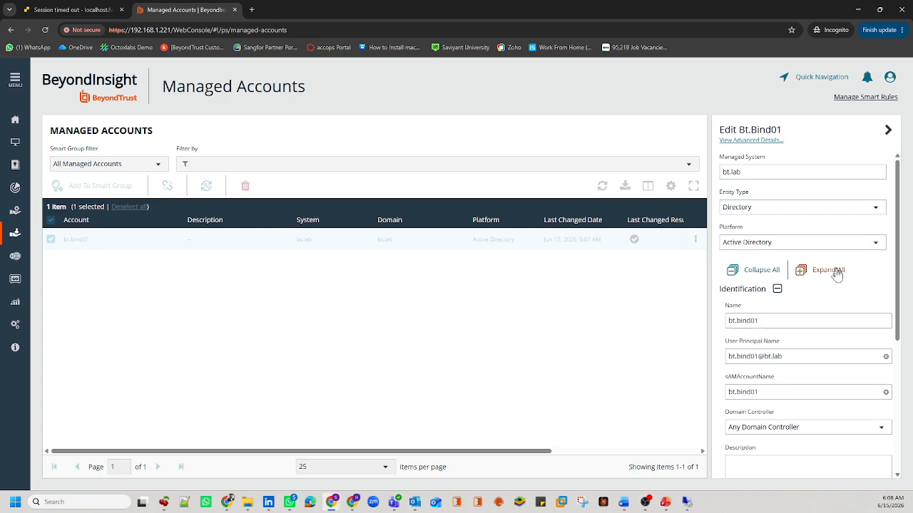
scroll(836, 271, down, 3)
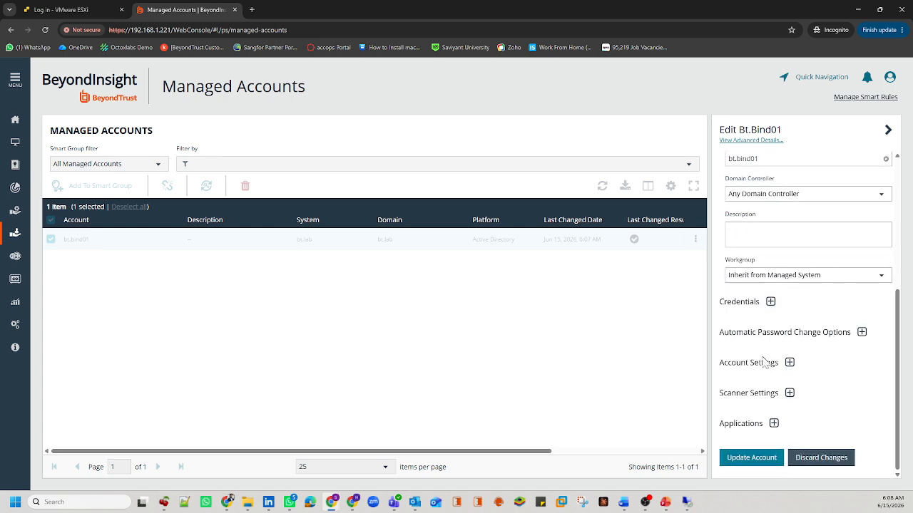
click(790, 363)
scroll(791, 366, down, 3)
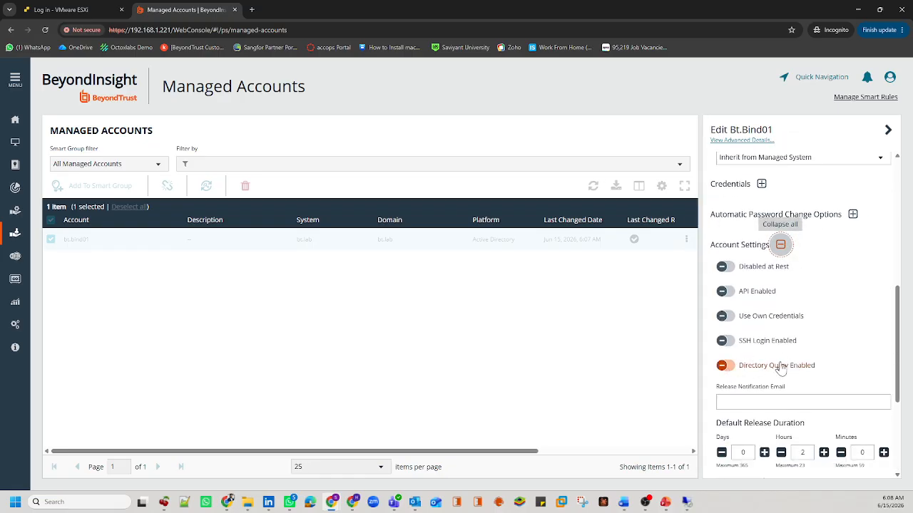
click(763, 369)
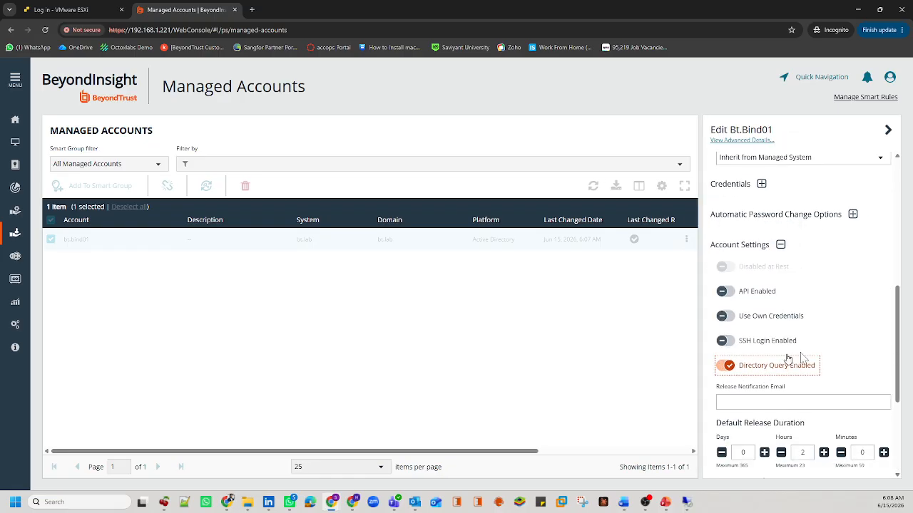
scroll(780, 377, down, 5)
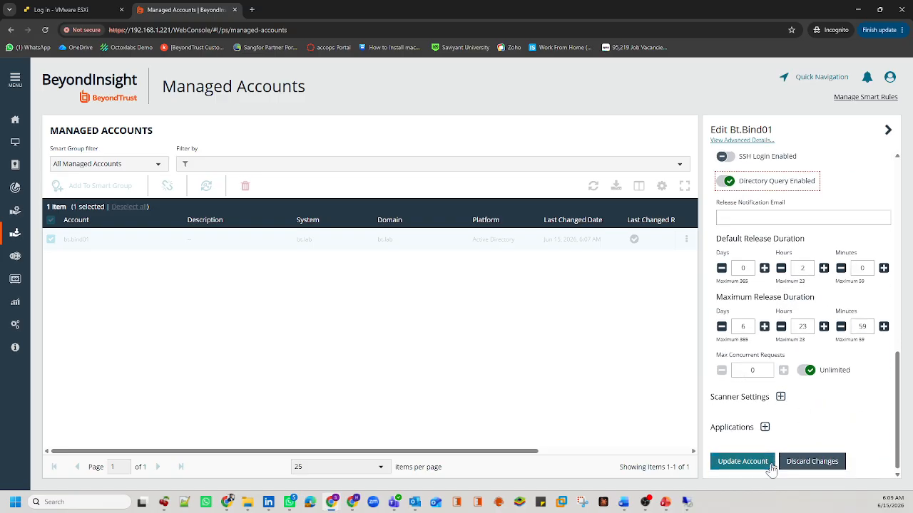
click(759, 468)
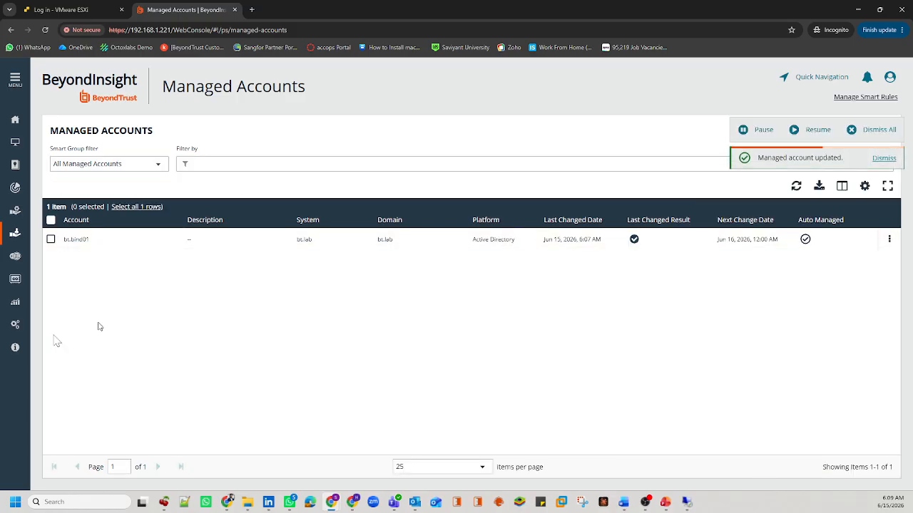
Step: Reopen Add an Active Directory Group, pick the bind account credential, then cancel the search
click(15, 324)
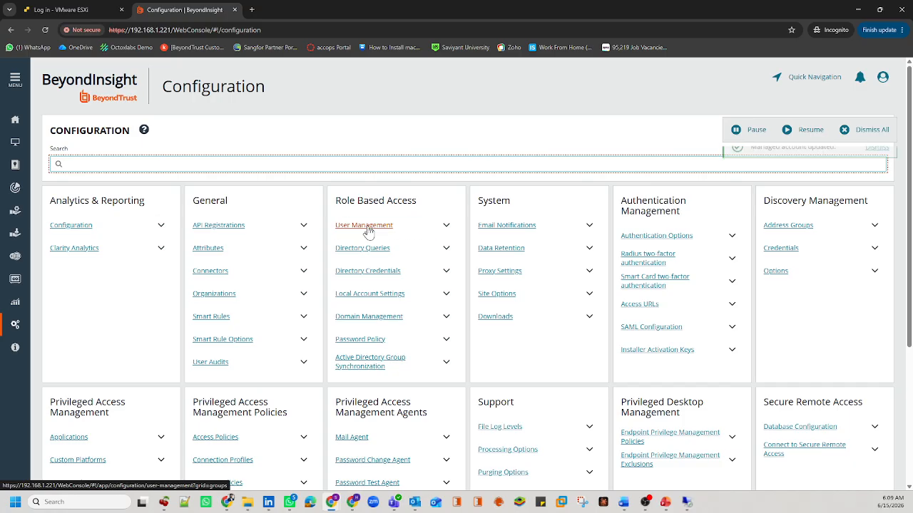
click(366, 226)
click(118, 225)
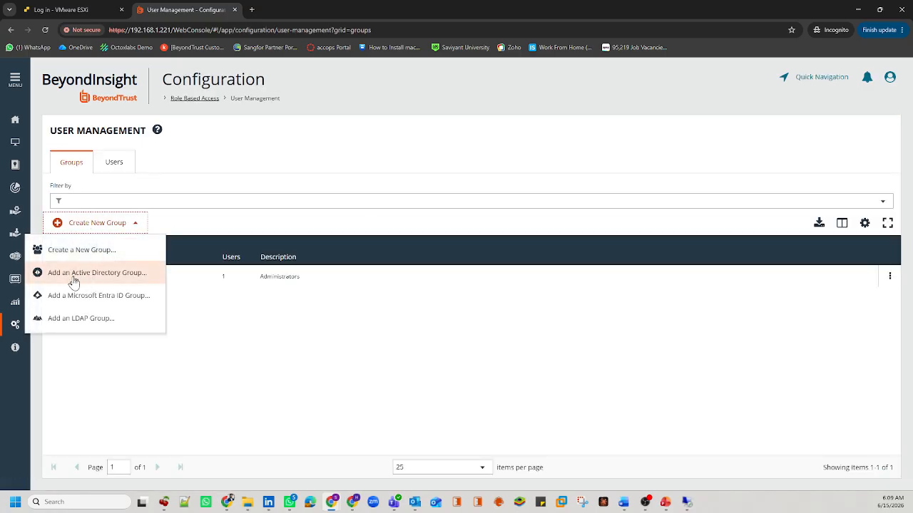
click(100, 276)
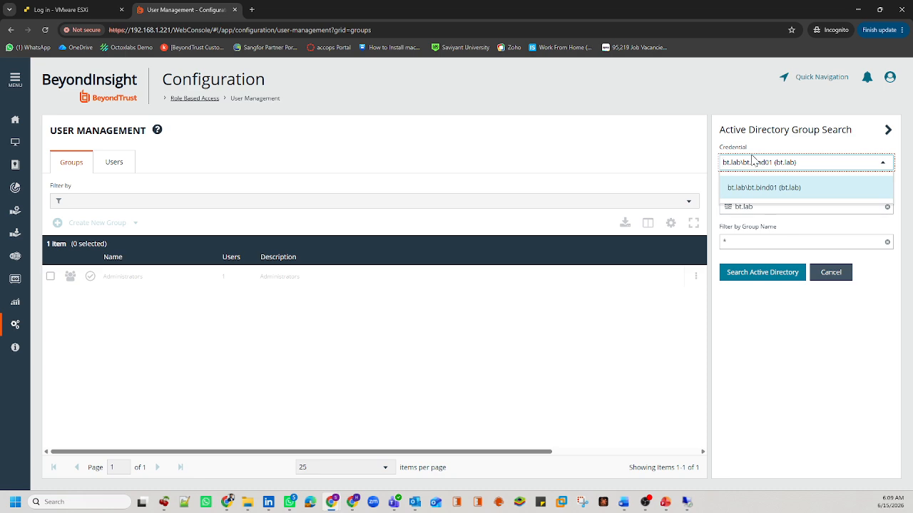
click(762, 306)
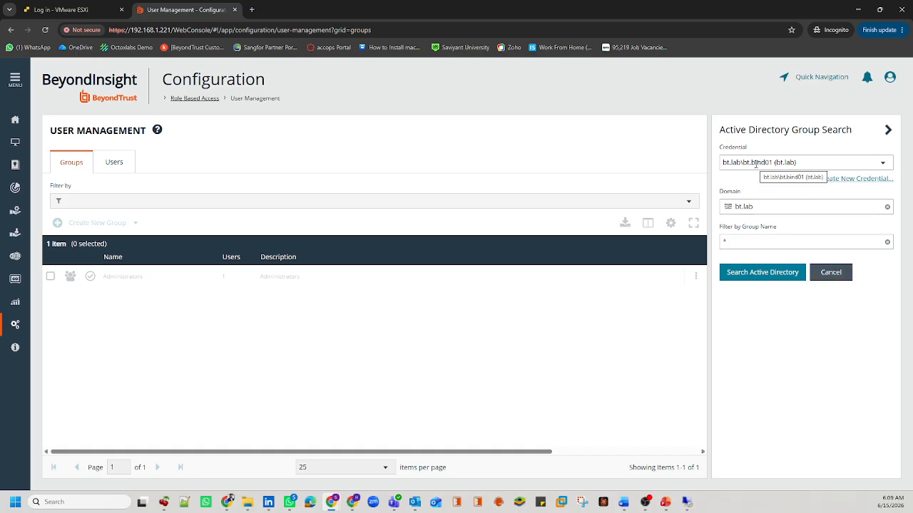
click(827, 278)
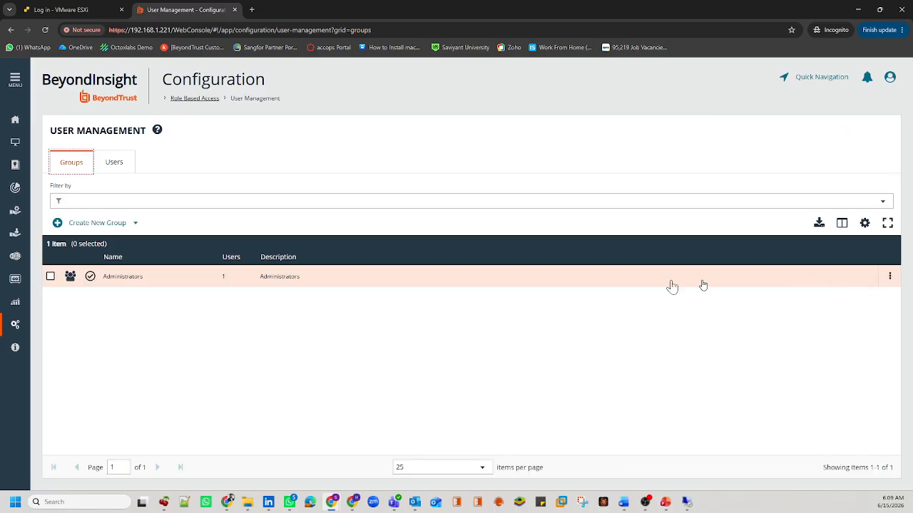
Step: Return to Managed Systems and select the bt.lab domain row
click(15, 211)
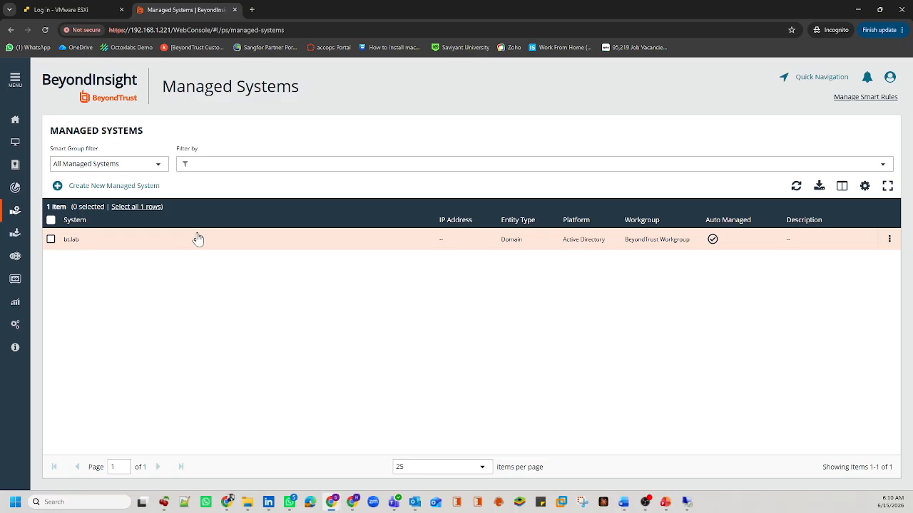
click(80, 244)
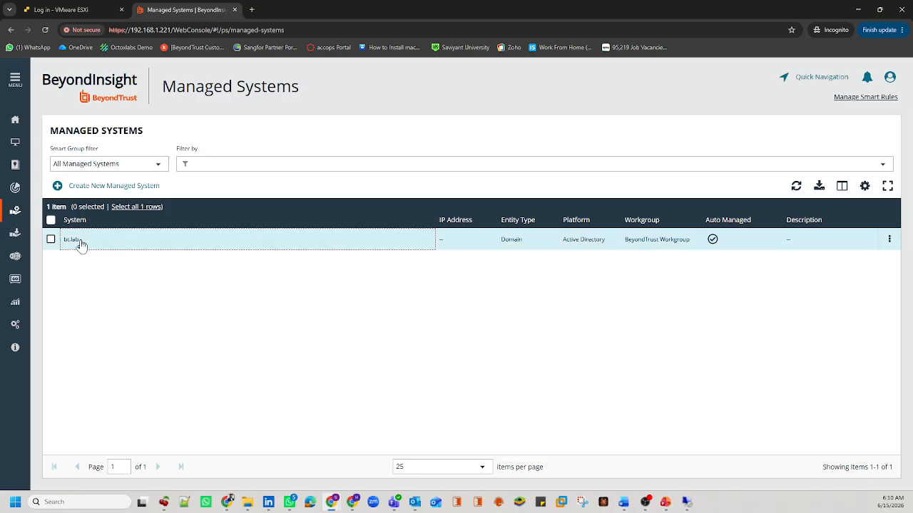
drag(81, 244, 62, 247)
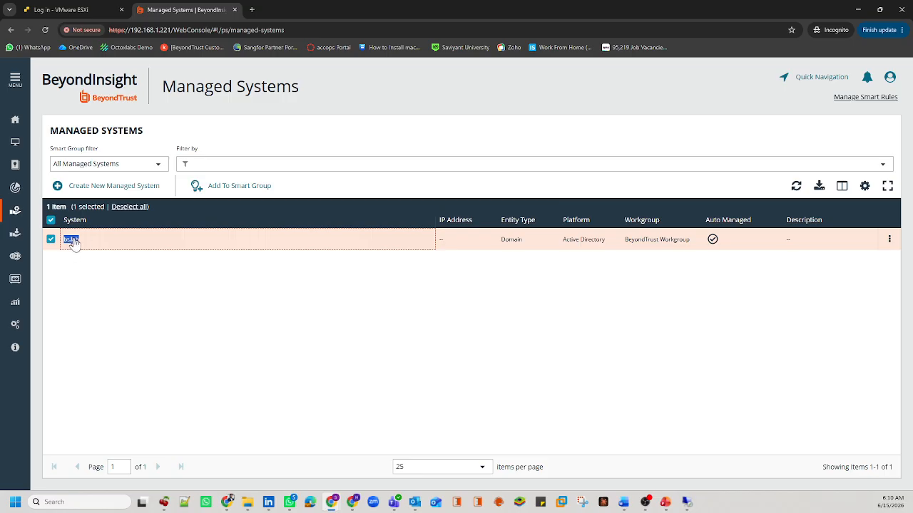
click(531, 284)
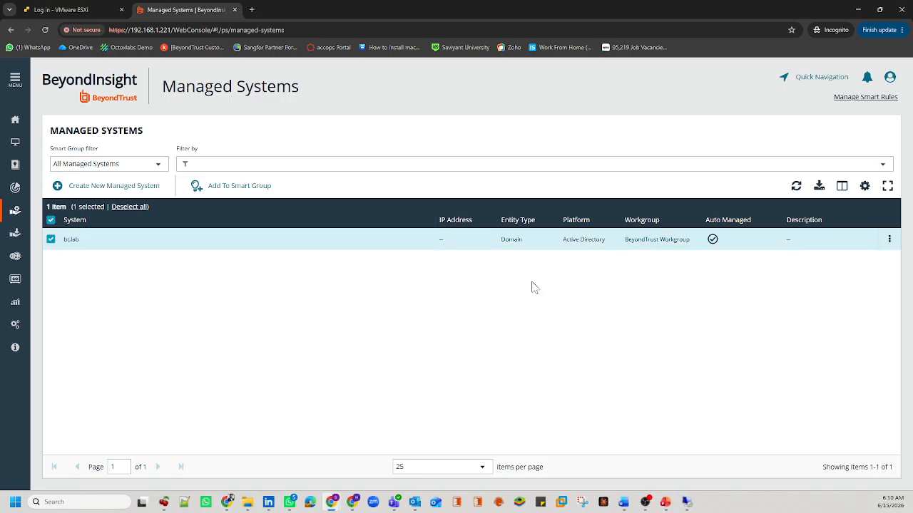
Step: Review bt.lab's managed accounts through Go to Advanced Details, then open Configuration
click(889, 240)
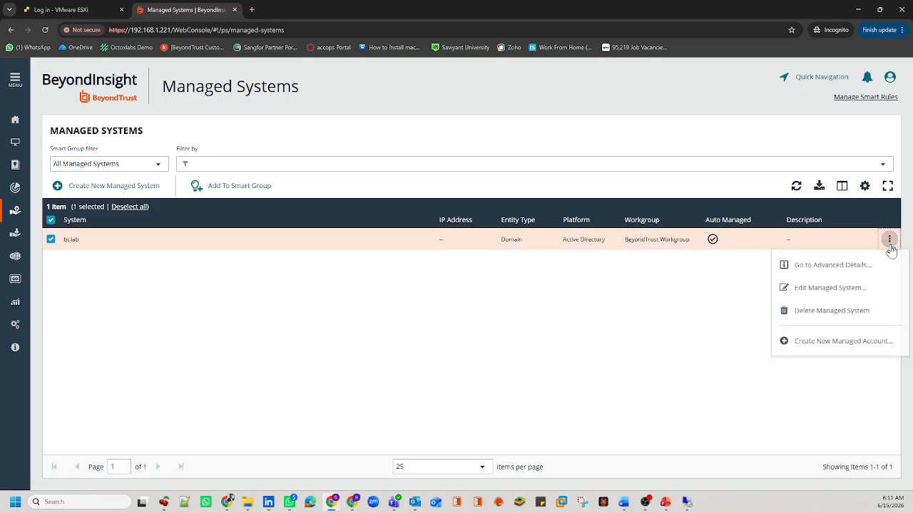
click(835, 266)
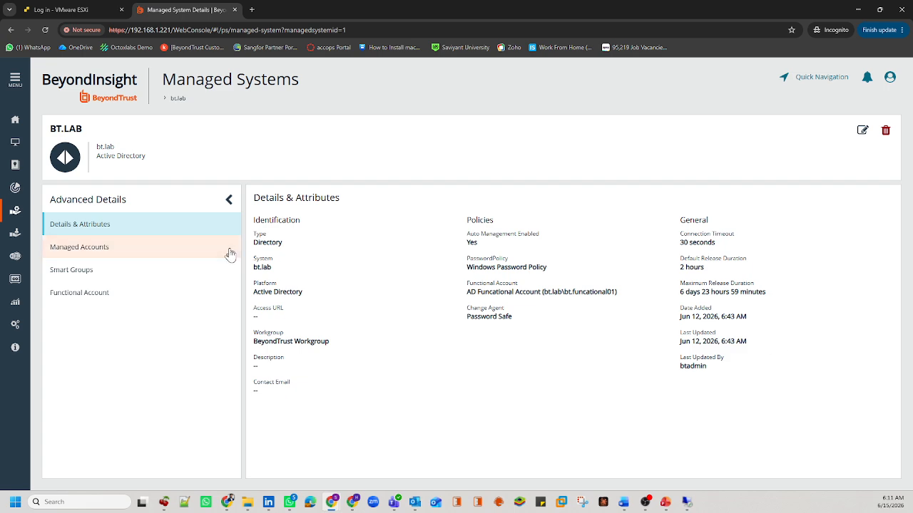
click(155, 247)
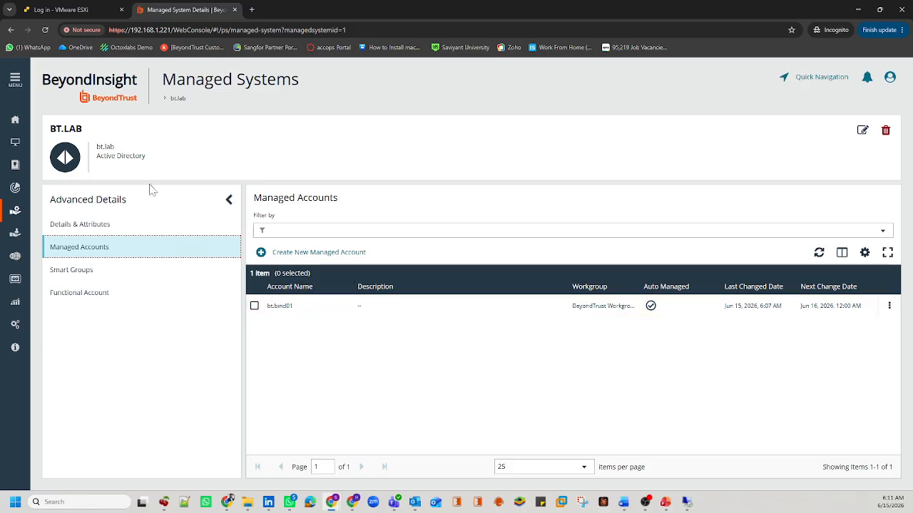
drag(92, 129, 44, 131)
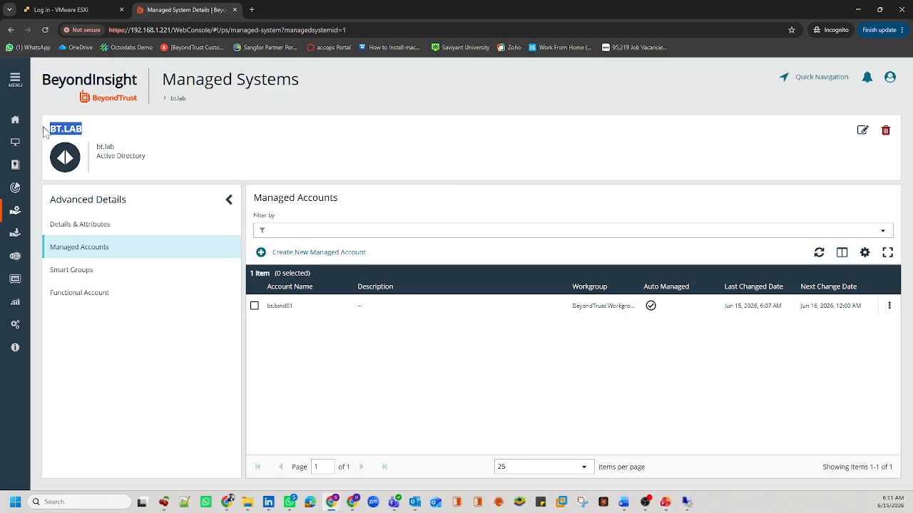
click(390, 367)
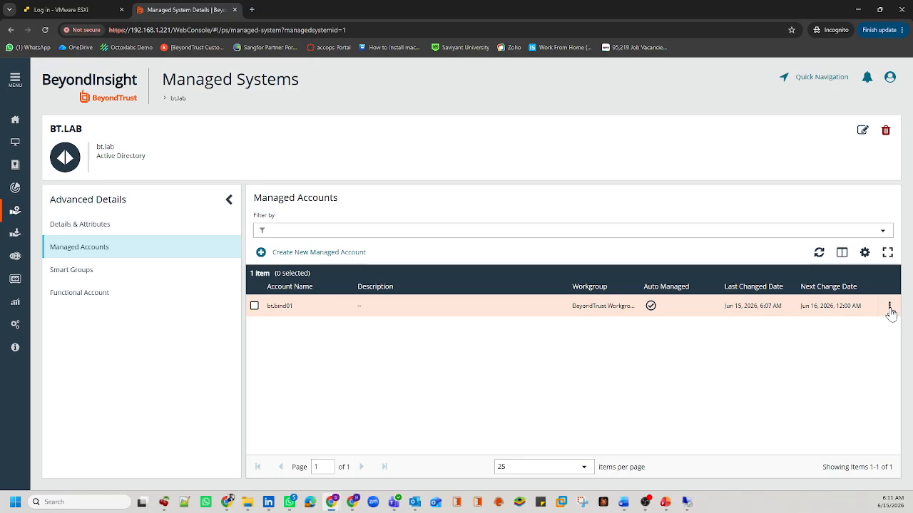
click(15, 324)
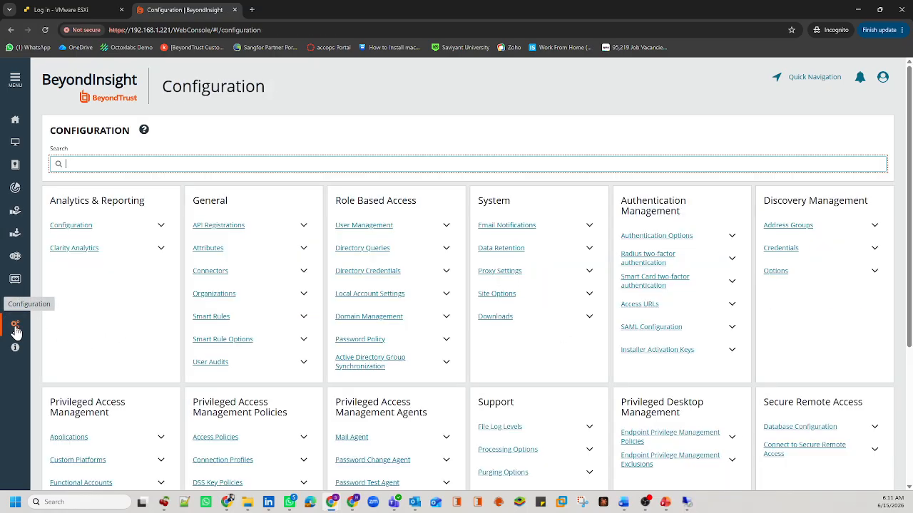
Step: Inspect the AD Bind Account (UnManaged) entry in Directory Credentials, then open Managed Accounts
click(374, 276)
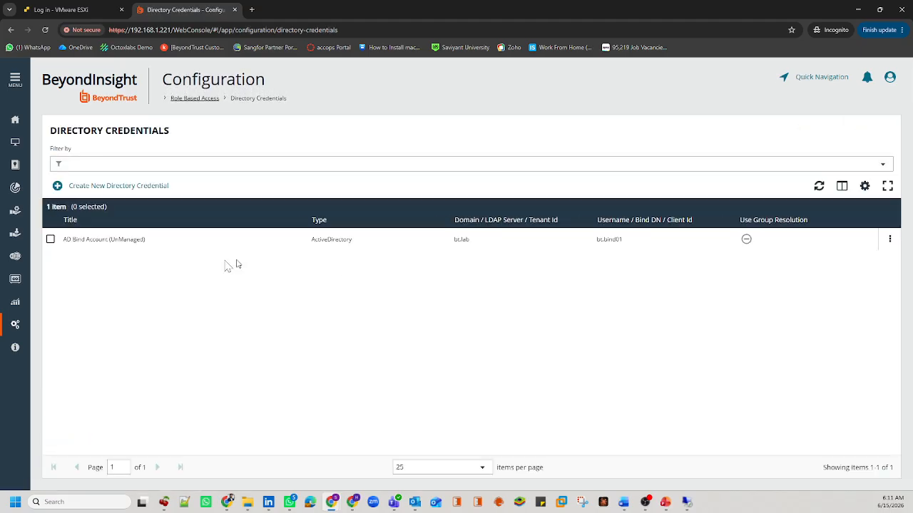
drag(152, 245, 110, 245)
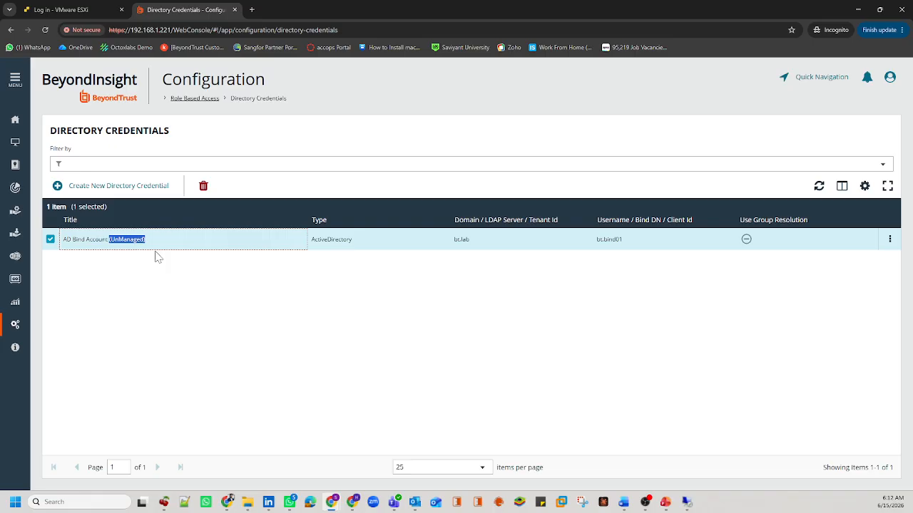
click(15, 237)
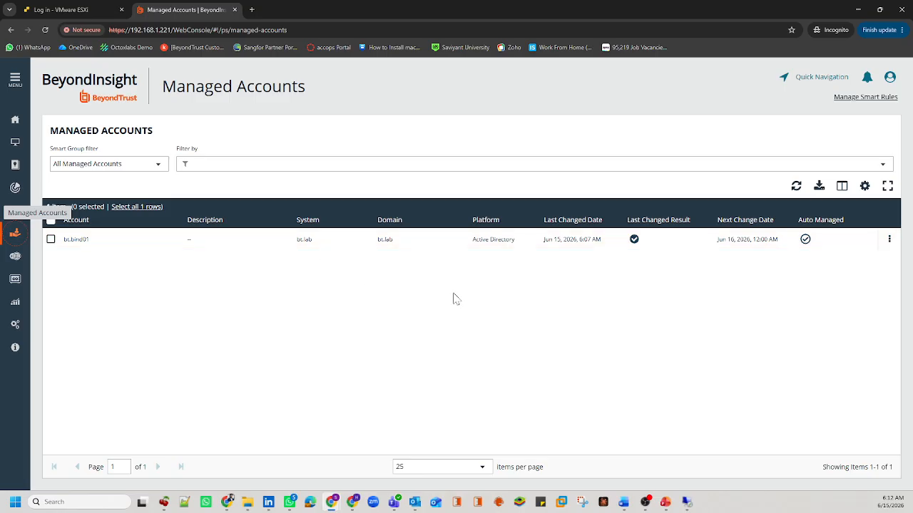
Step: Change the bt.bind01 account's password, then test the new password successfully
click(890, 241)
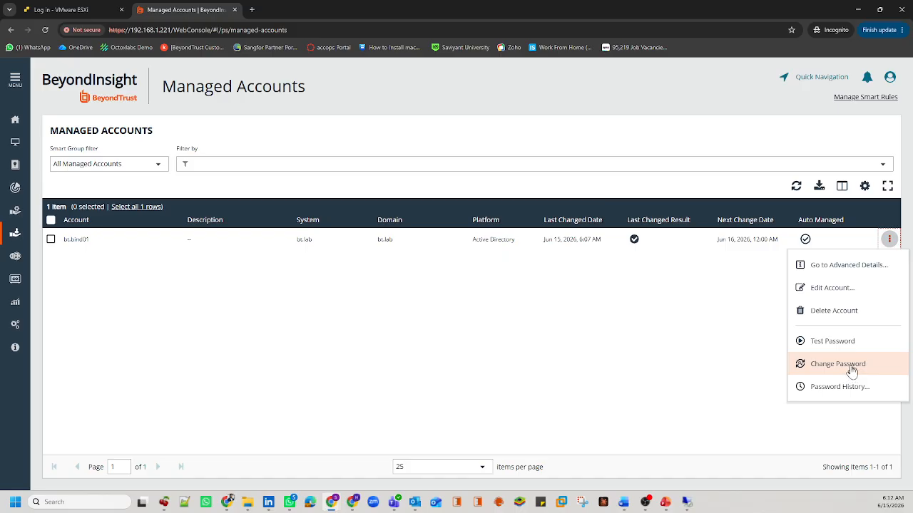
click(852, 370)
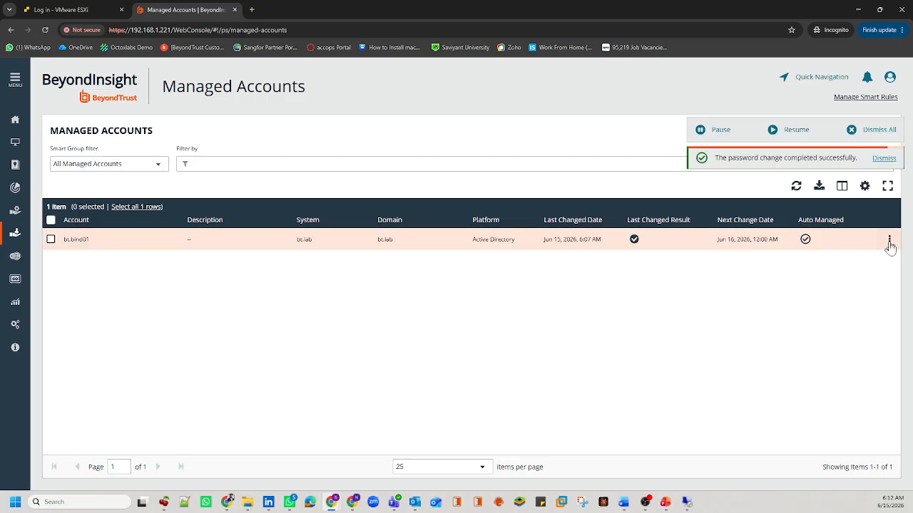
drag(729, 158, 820, 157)
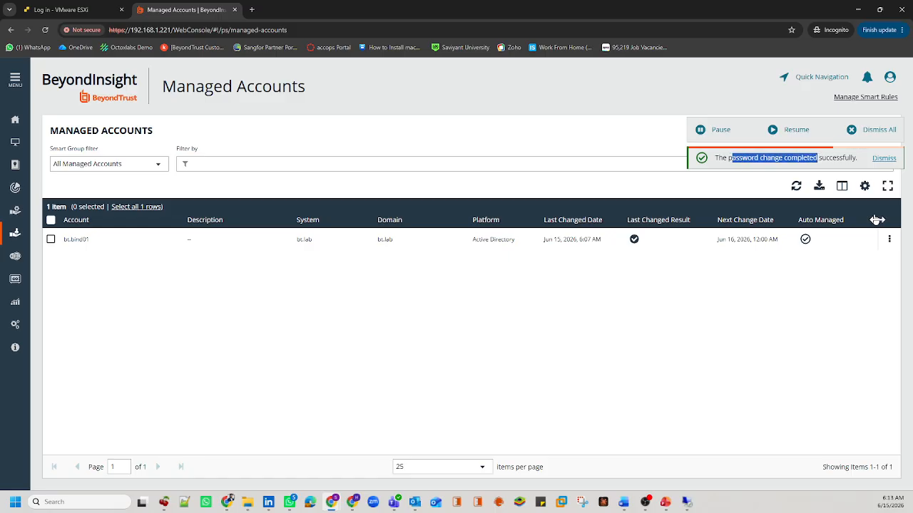
click(889, 238)
click(837, 344)
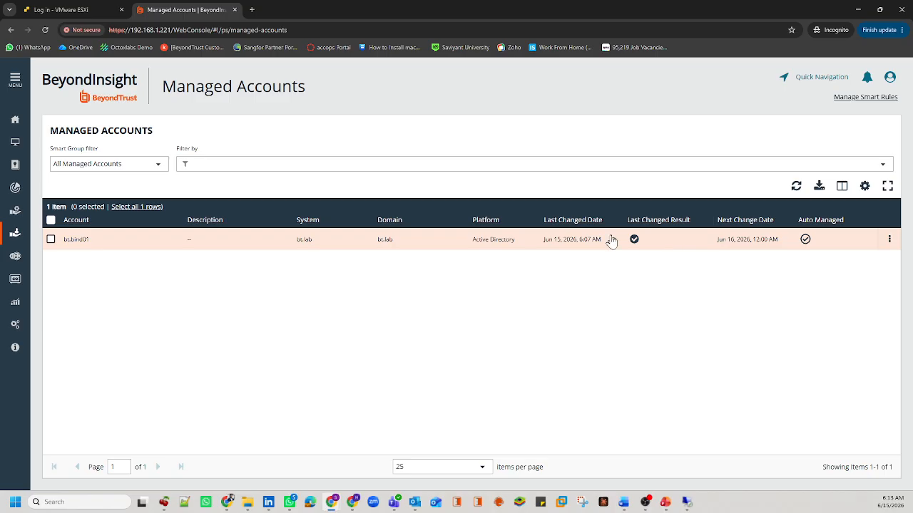
Step: In Directory Credentials, test the AD Bind Account (UnManaged) credential successfully
click(15, 325)
click(388, 272)
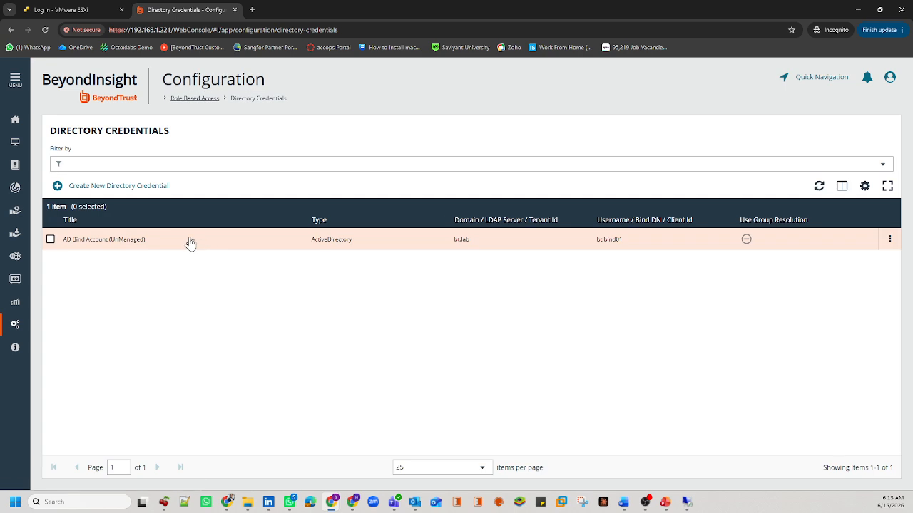
drag(179, 240, 65, 242)
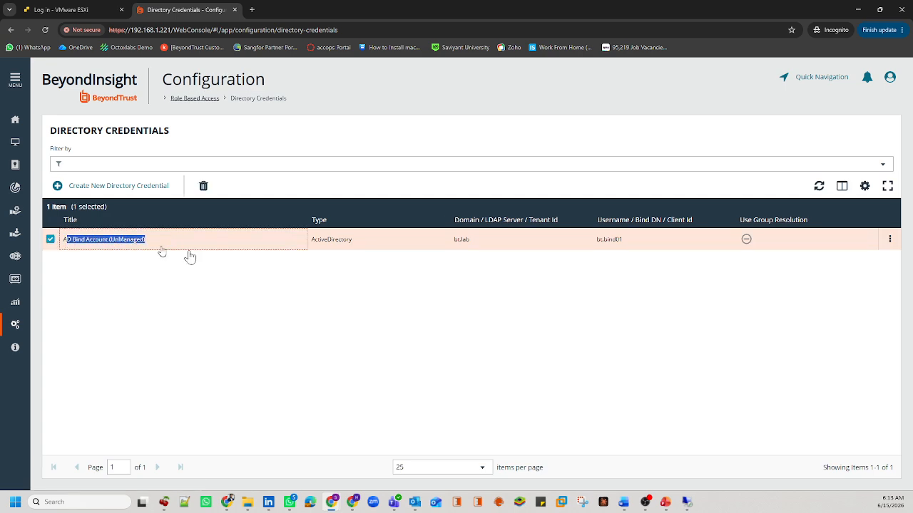
click(890, 239)
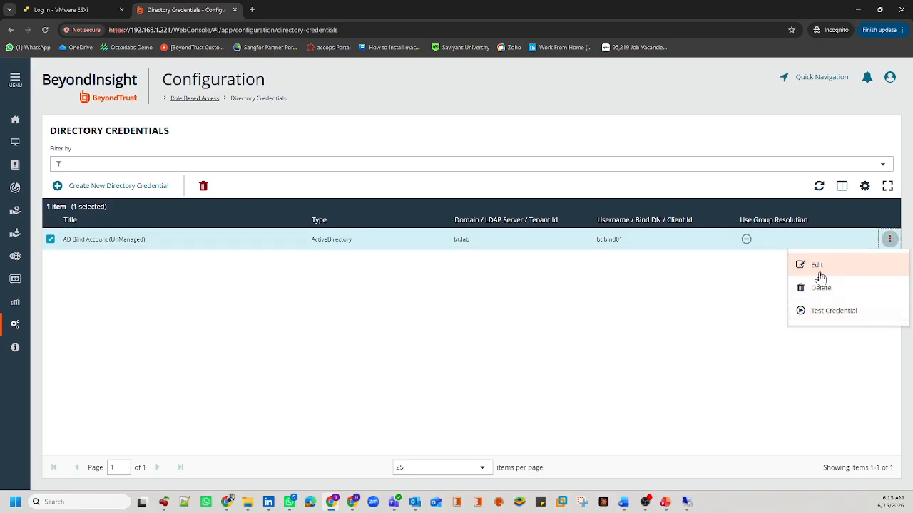
click(814, 313)
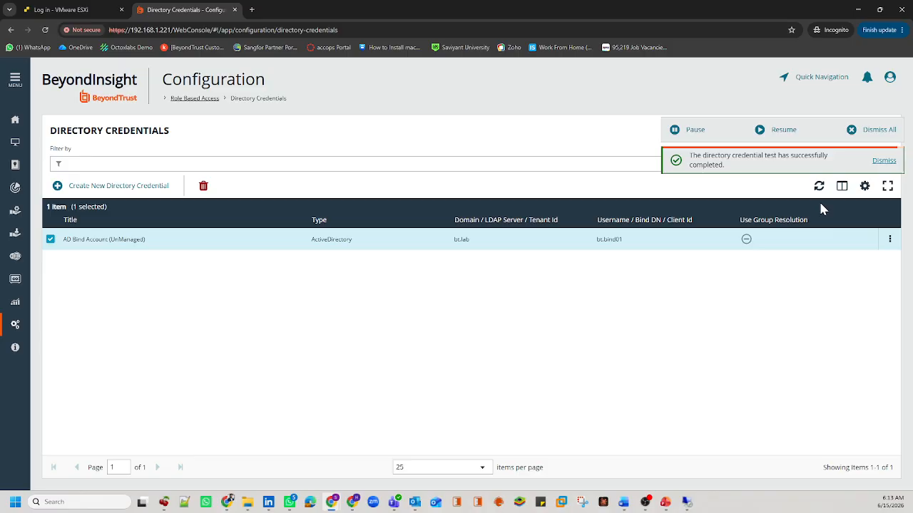
Step: Retest the credential from its edit panel, then discard the edits and return to Managed Accounts
click(890, 239)
click(834, 269)
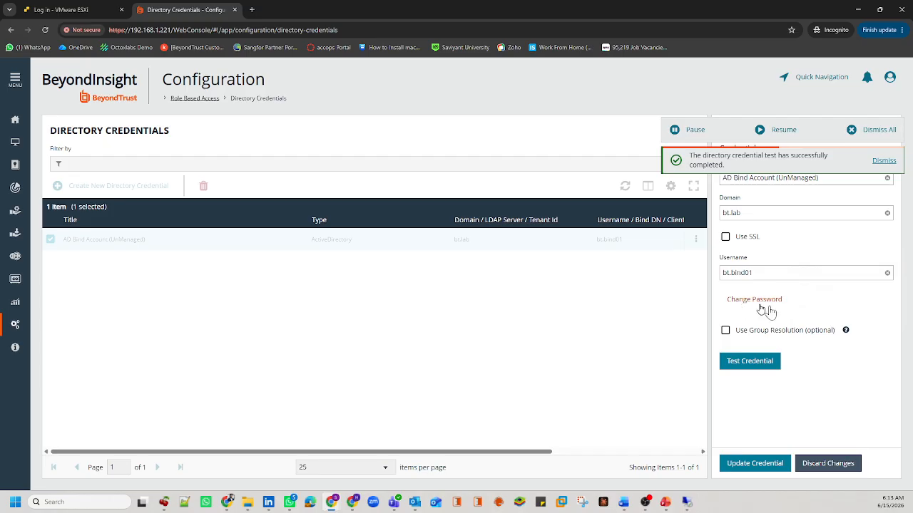
click(757, 361)
click(743, 331)
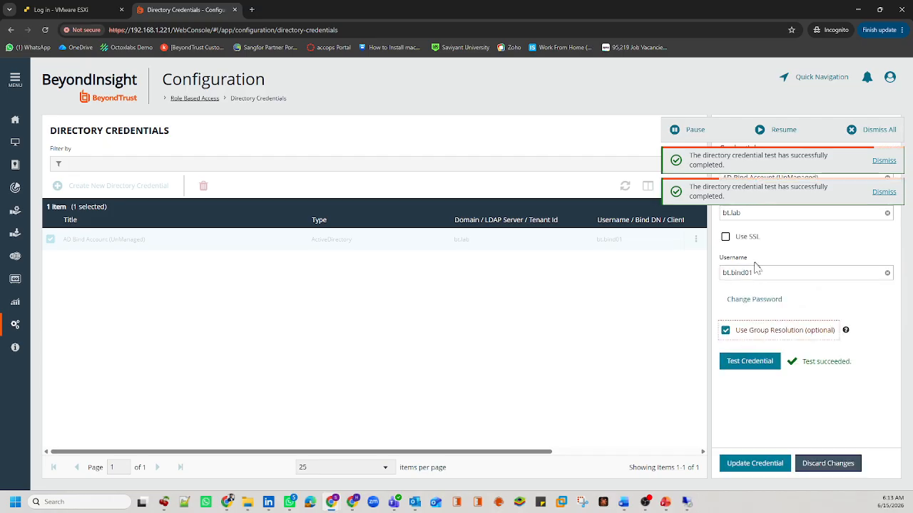
click(750, 300)
click(757, 406)
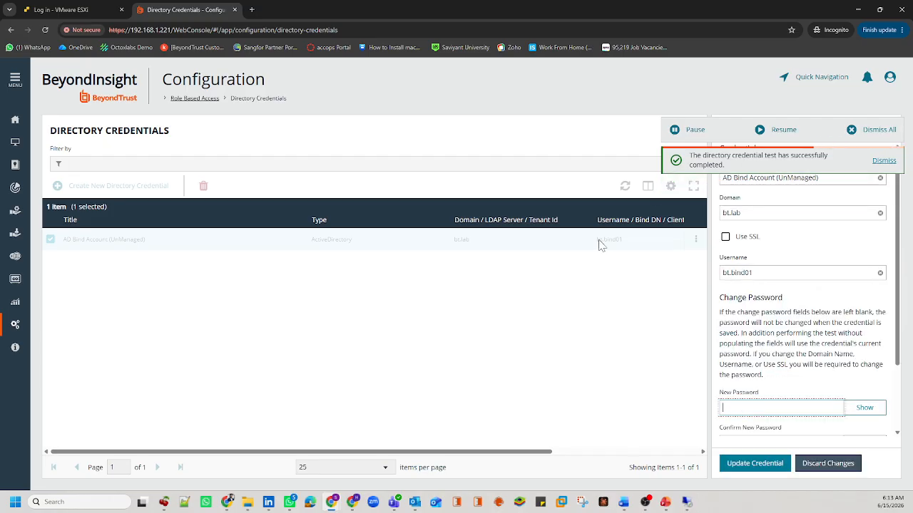
click(15, 233)
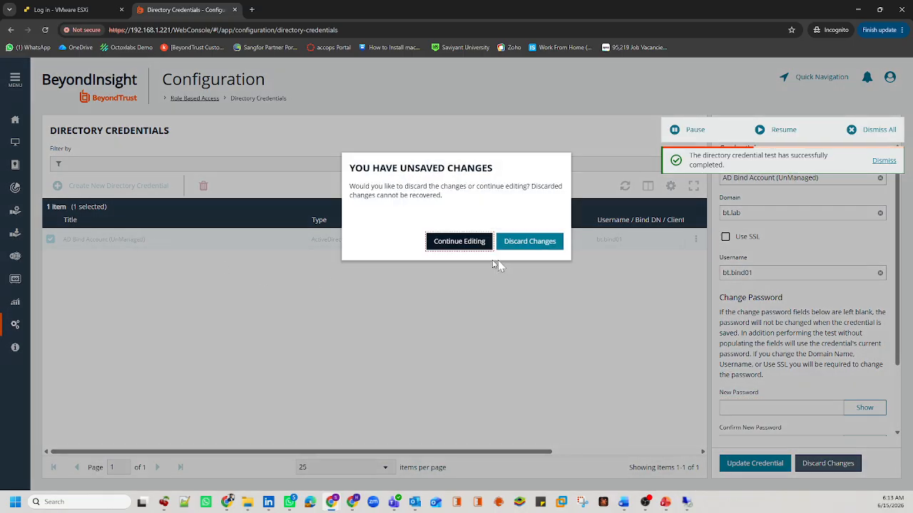
click(521, 241)
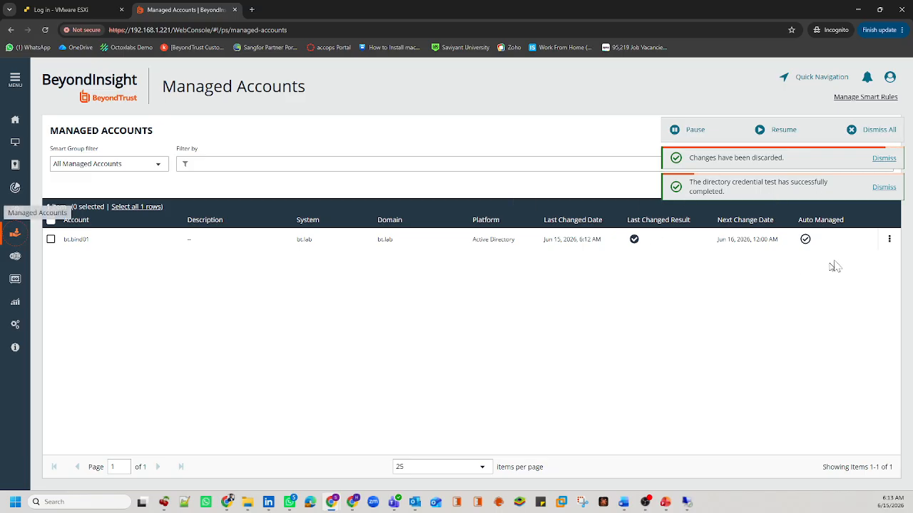
click(879, 132)
click(889, 240)
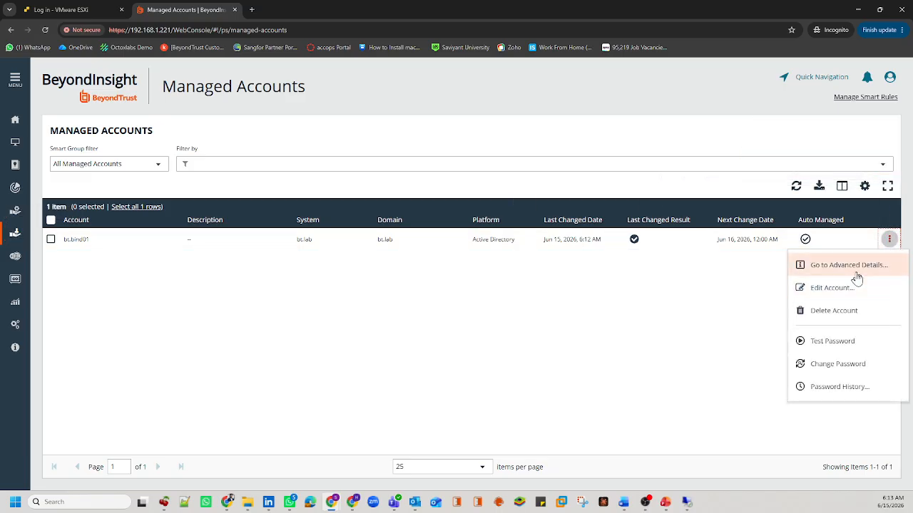
click(855, 271)
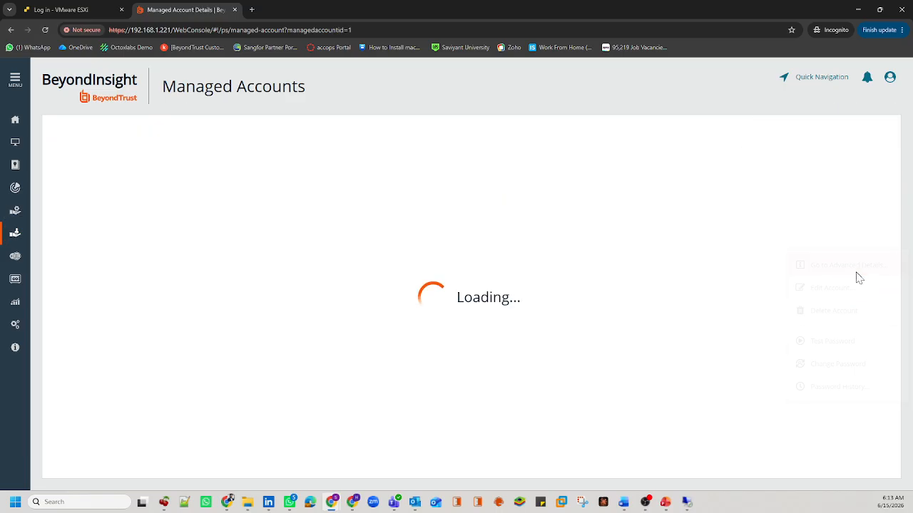
click(14, 216)
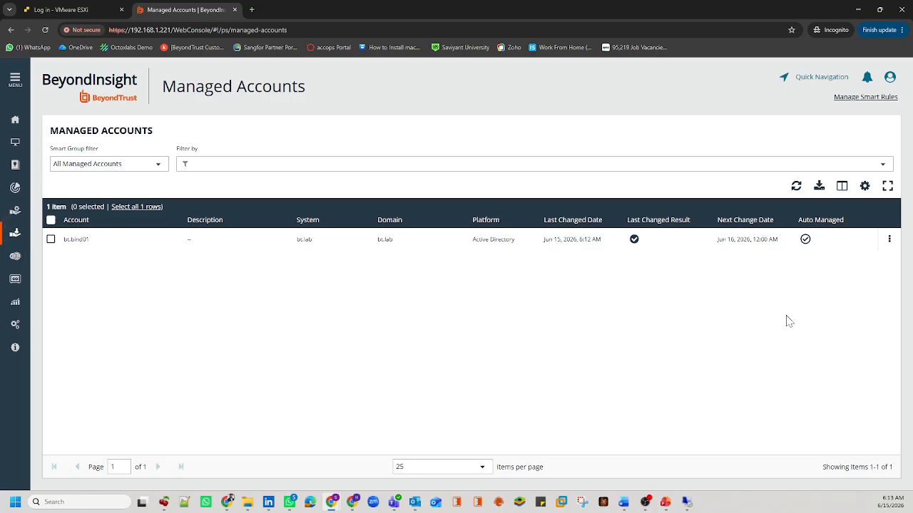
Step: Change the managed bt.bind01 password and test the new password
click(889, 239)
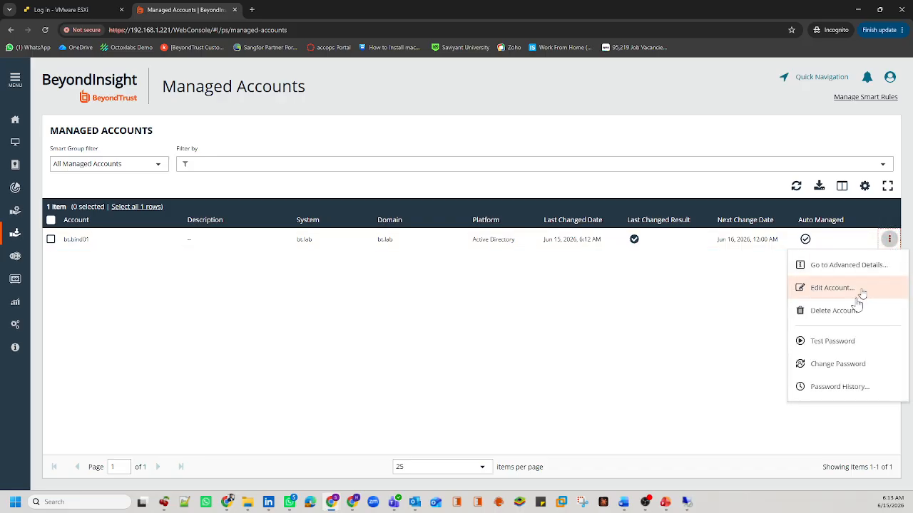
click(835, 363)
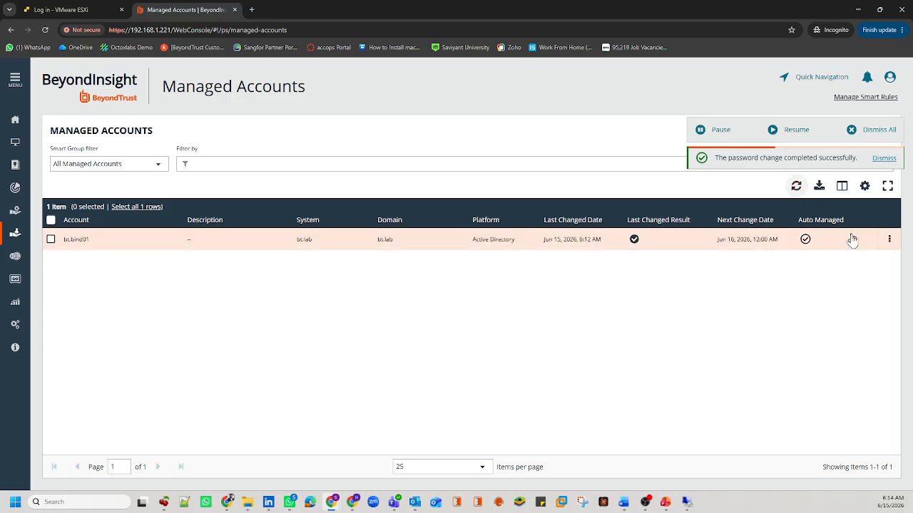
click(890, 239)
click(836, 341)
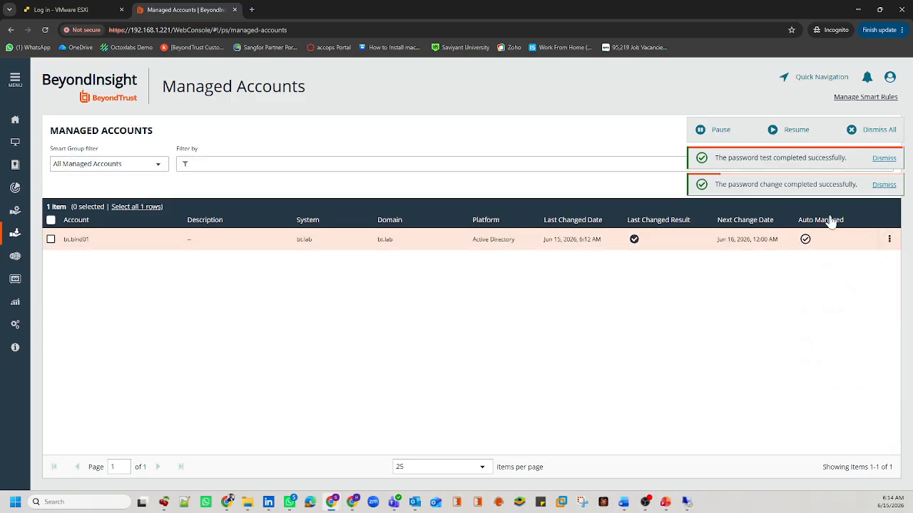
Step: Dismiss the notifications and refresh to confirm last changed shows Jun 15, 2026 6:13 AM
click(876, 130)
click(796, 185)
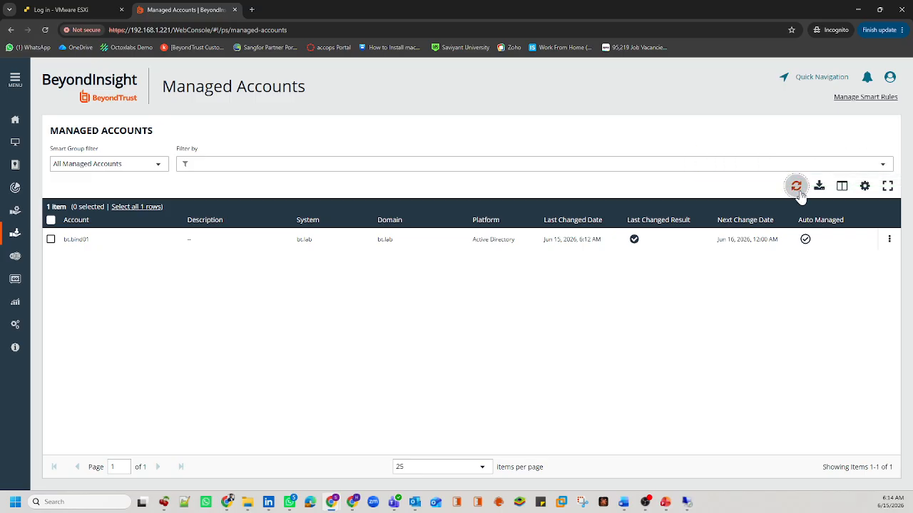
click(613, 248)
drag(614, 253, 542, 255)
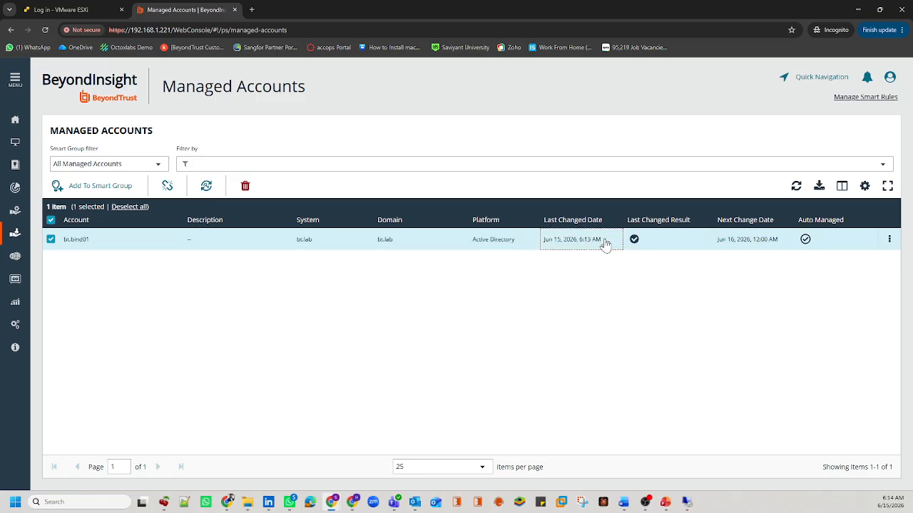
click(546, 251)
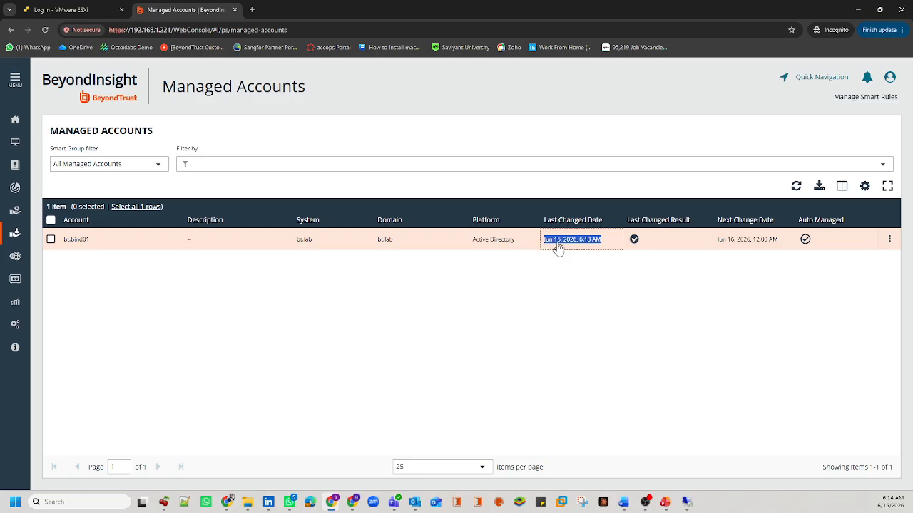
click(496, 292)
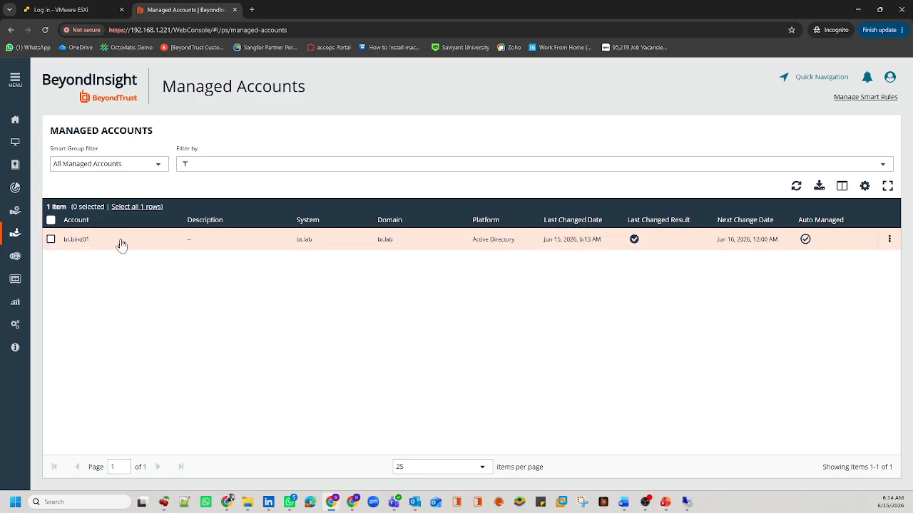
Step: In Directory Credentials, test the AD Bind Account (UnManaged) credential, which fails validation
click(16, 326)
click(378, 271)
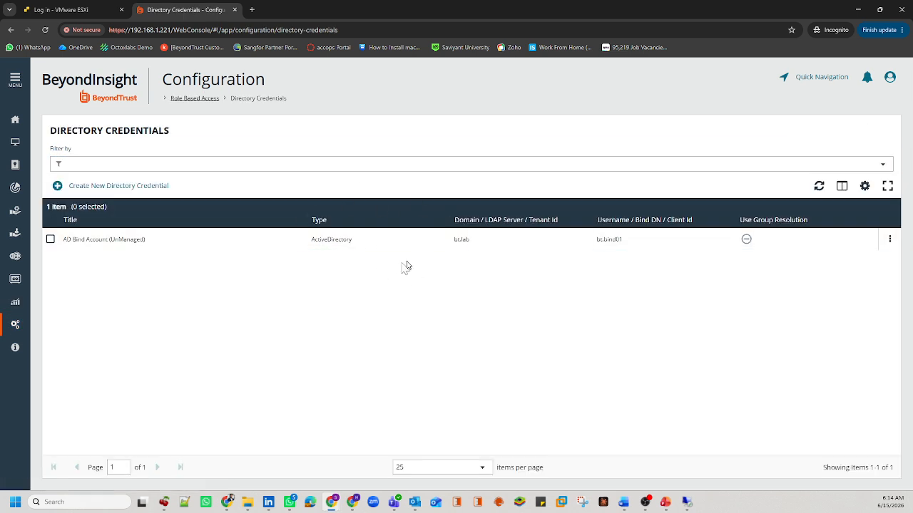
click(889, 239)
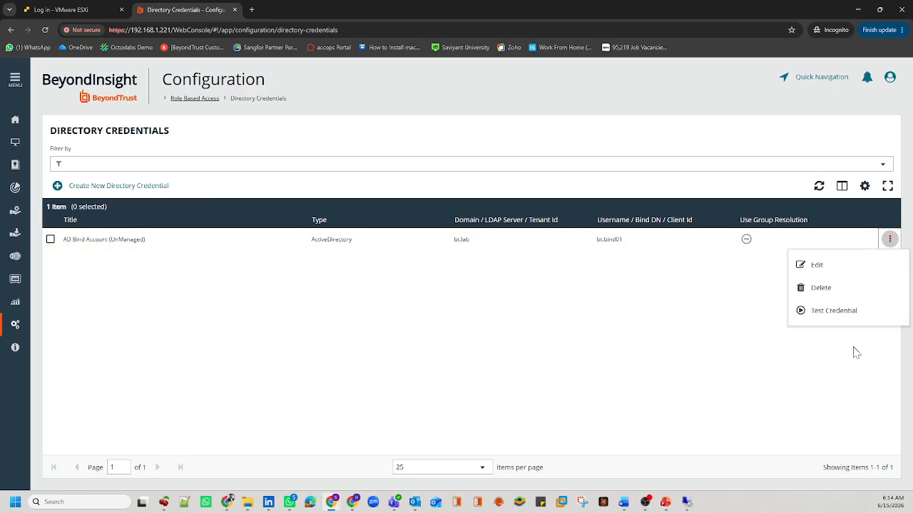
click(856, 316)
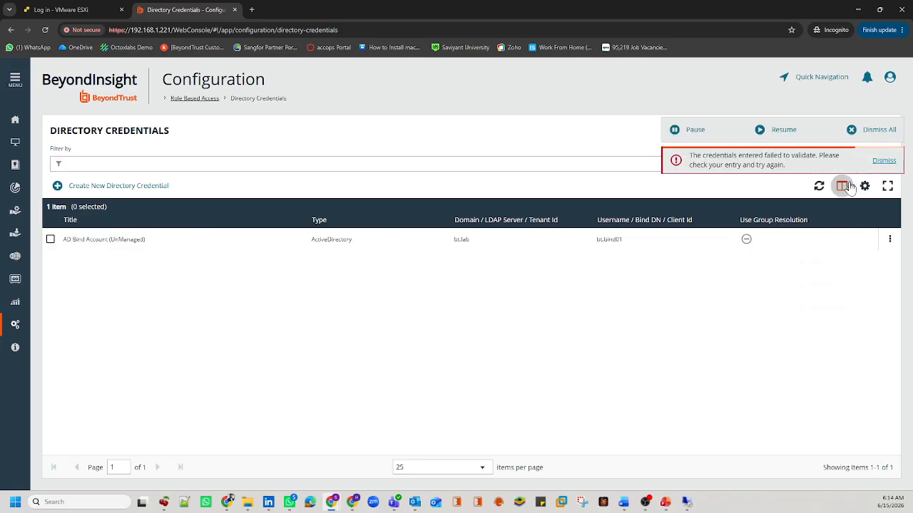
mouse_move(815, 159)
mouse_down()
mouse_move(703, 159)
mouse_move(814, 157)
mouse_up()
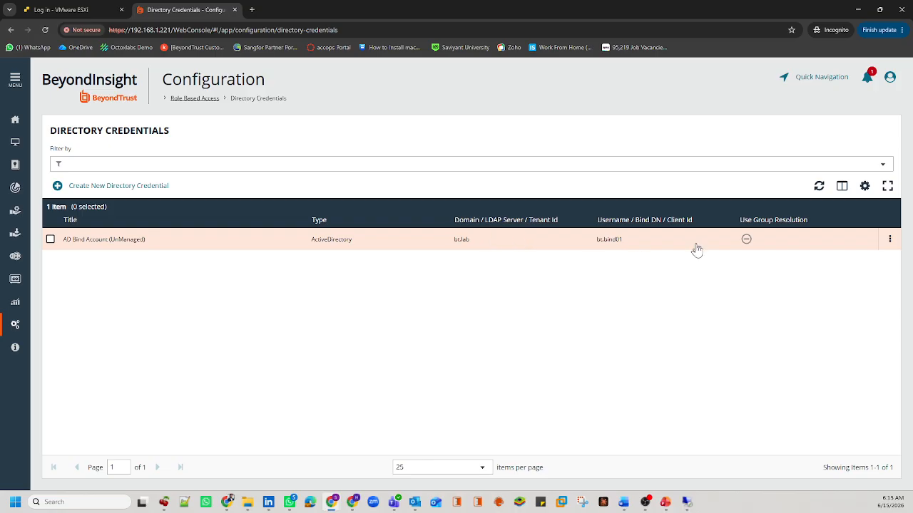
Step: Retest the AD Bind Account credential and review the validation failure message
click(884, 244)
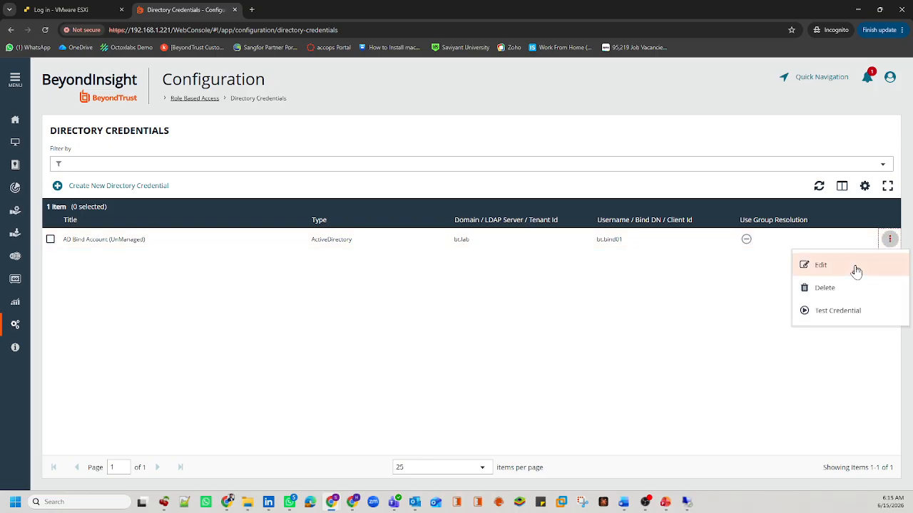
click(843, 311)
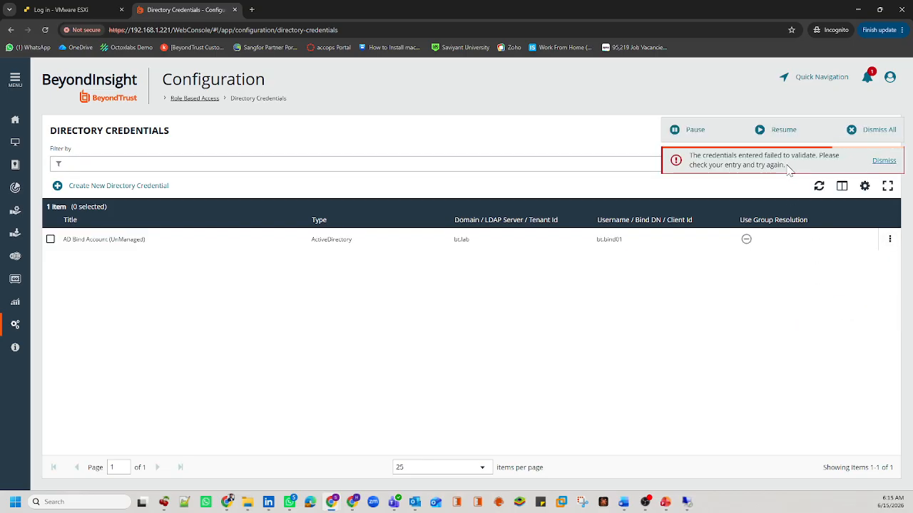
drag(789, 169, 703, 156)
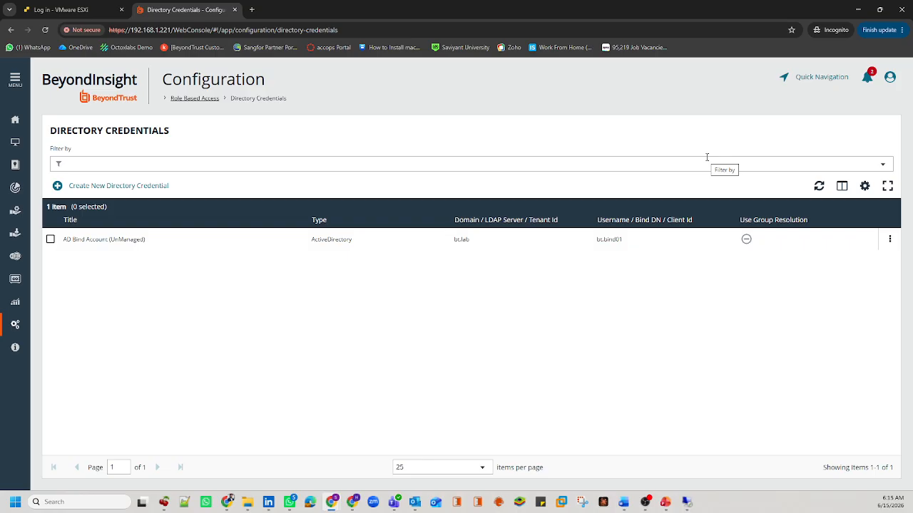
triple_click(232, 100)
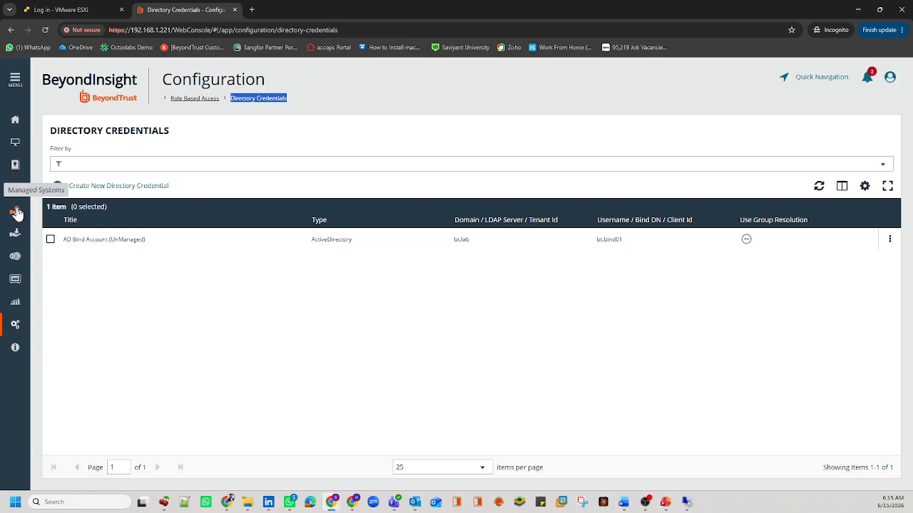
Step: Delete the AD Bind Account (UnManaged) credential and return to Managed Accounts showing bt.bind01
click(411, 335)
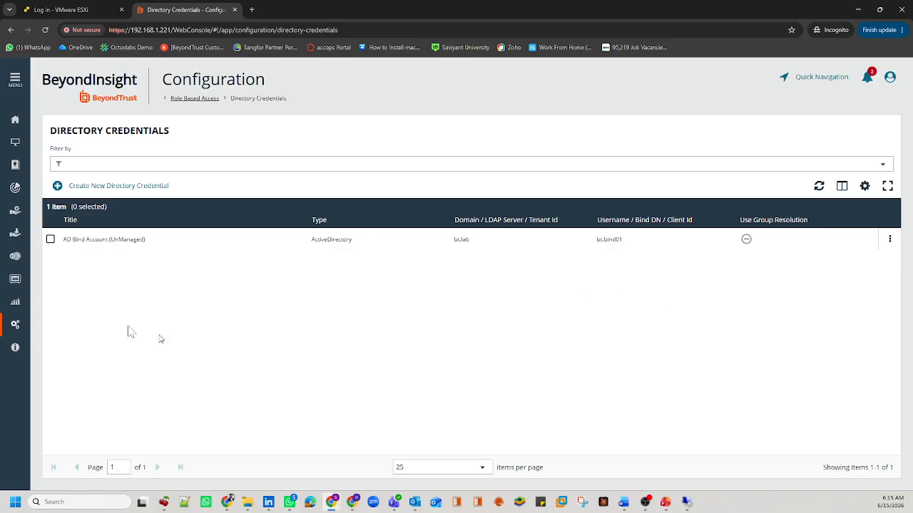
click(889, 242)
click(824, 287)
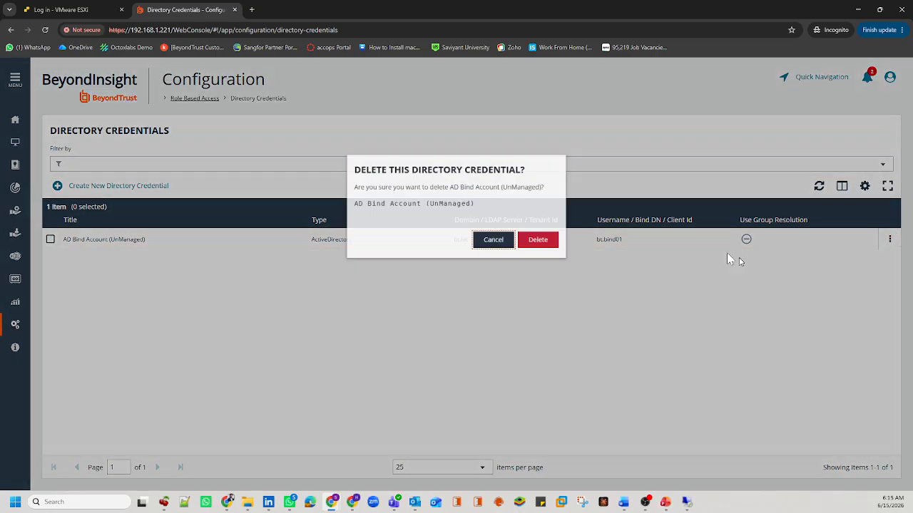
click(544, 240)
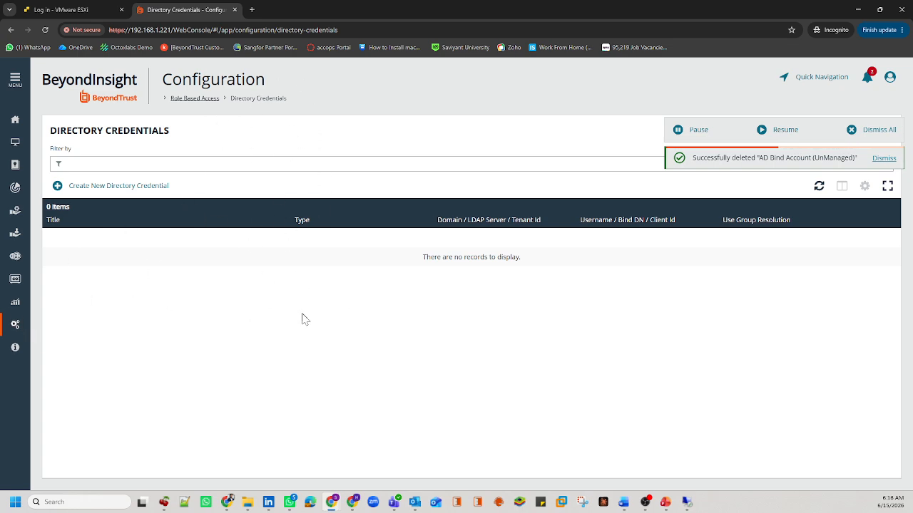
click(15, 326)
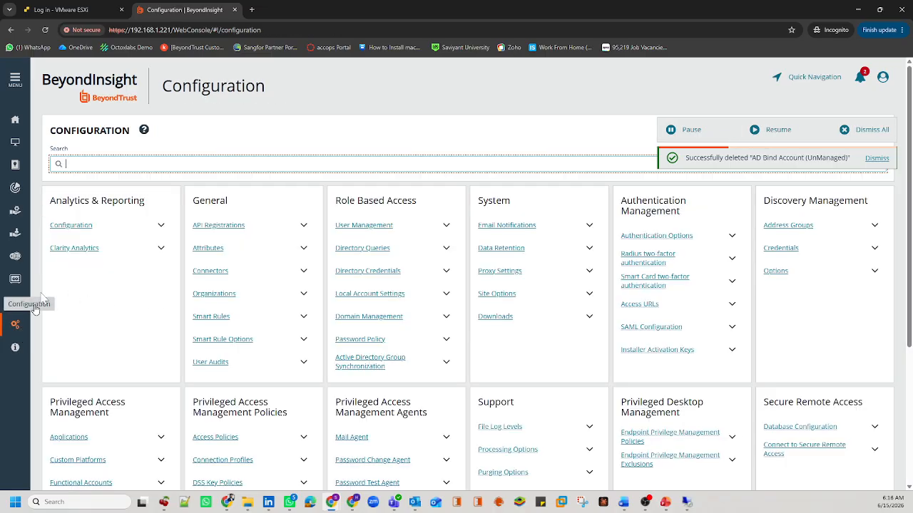
click(15, 232)
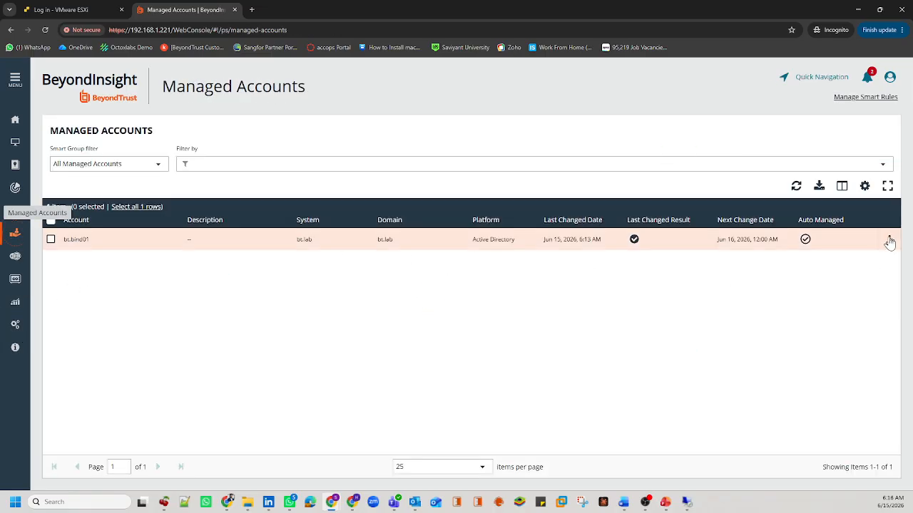
Step: Review bt.bind01's Account Settings without saving, then open the User Management groups list
click(889, 241)
click(767, 289)
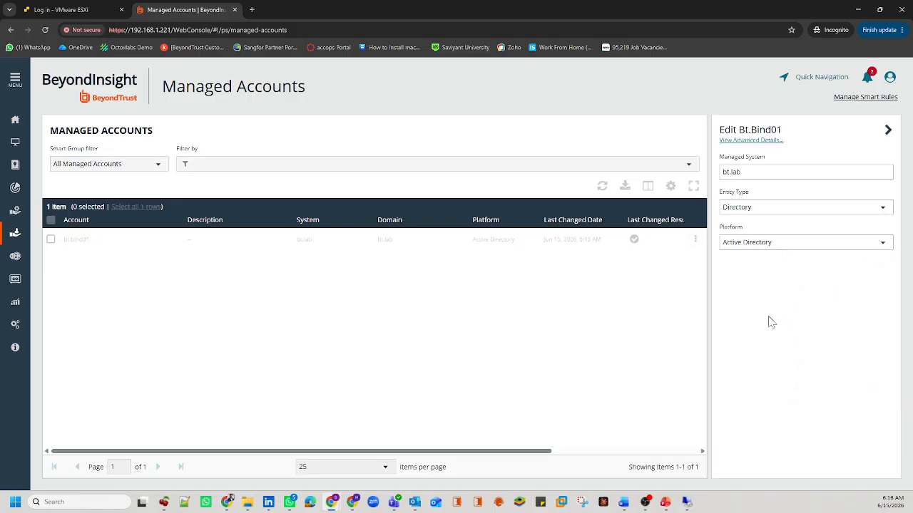
scroll(768, 321, down, 5)
click(781, 363)
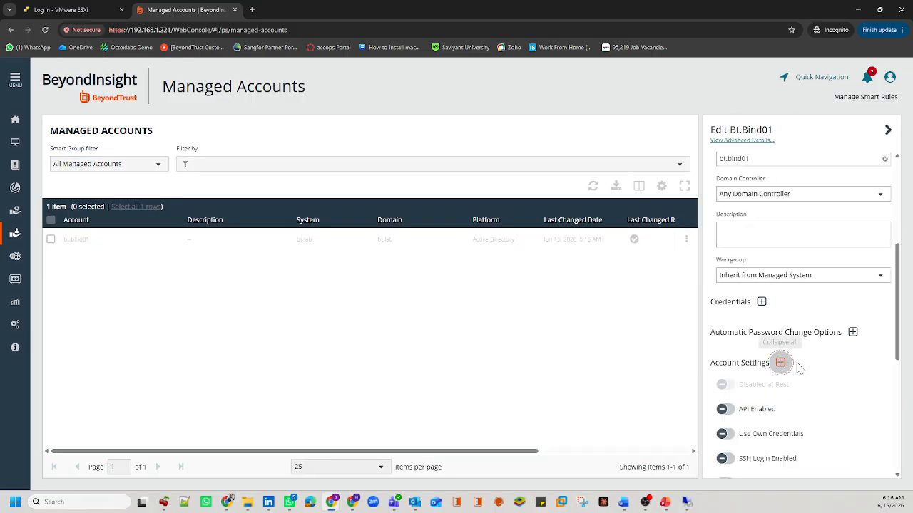
scroll(798, 367, down, 5)
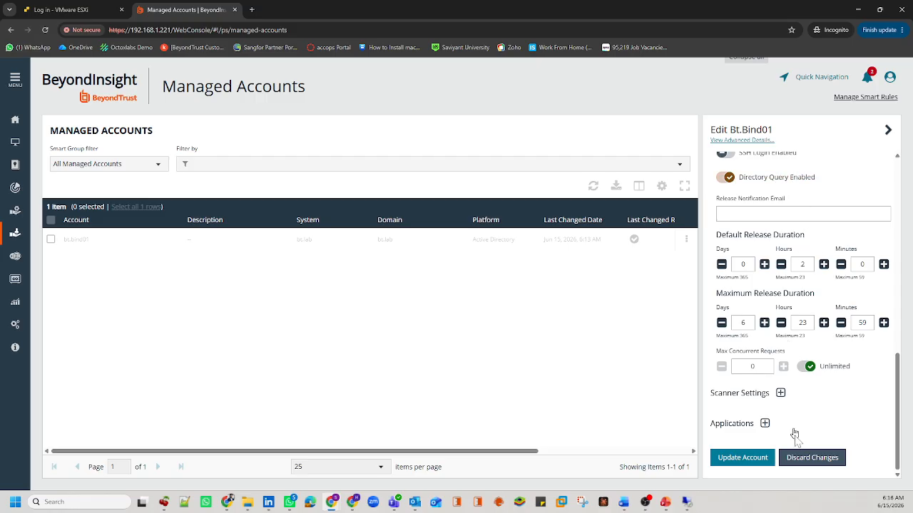
click(812, 458)
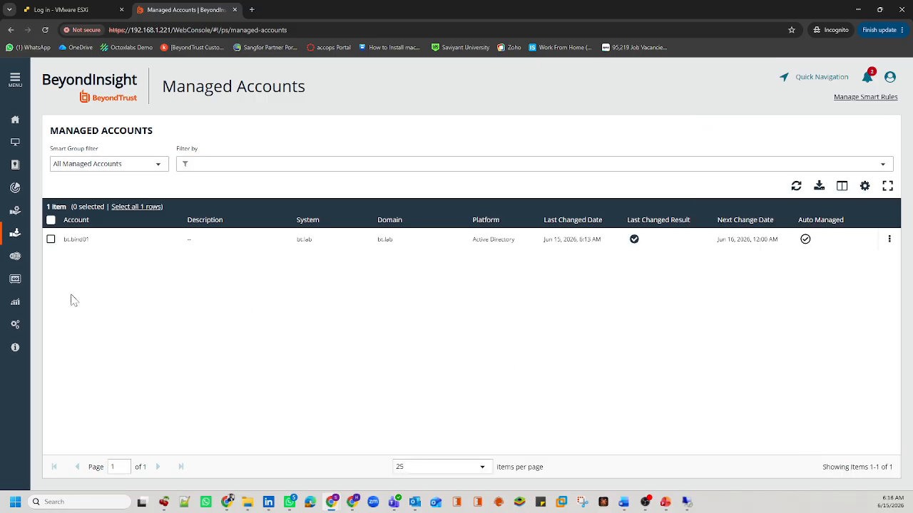
click(13, 325)
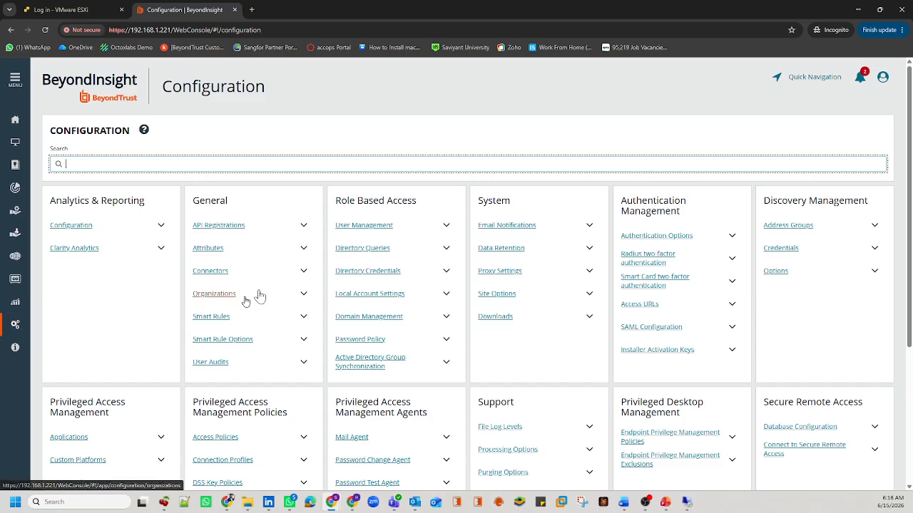
click(375, 227)
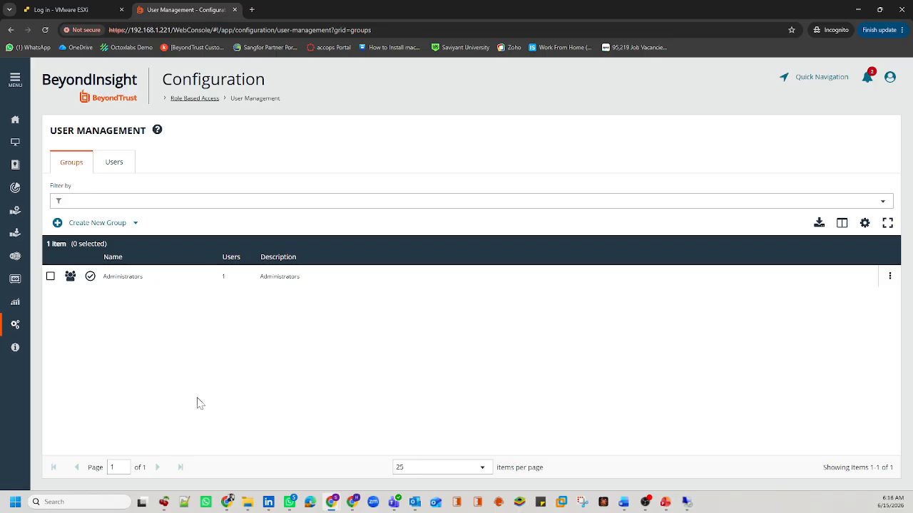
mouse_move(623, 502)
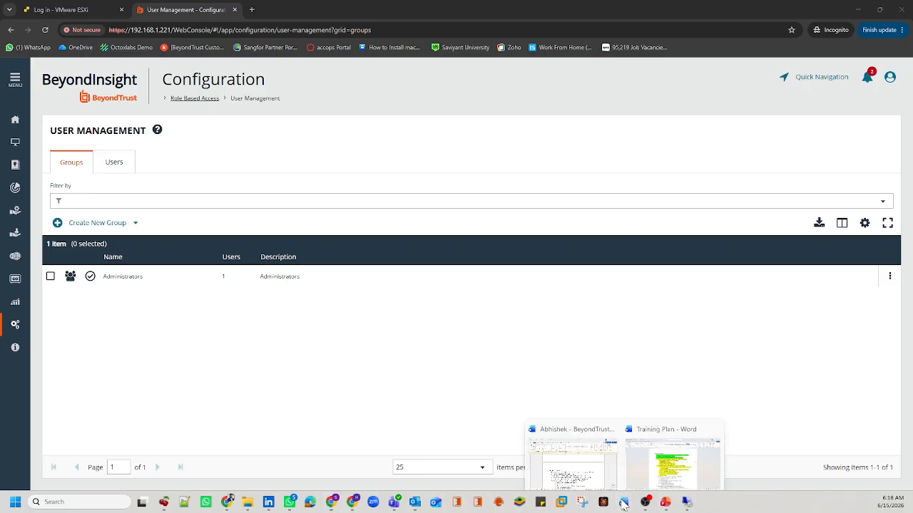
click(636, 449)
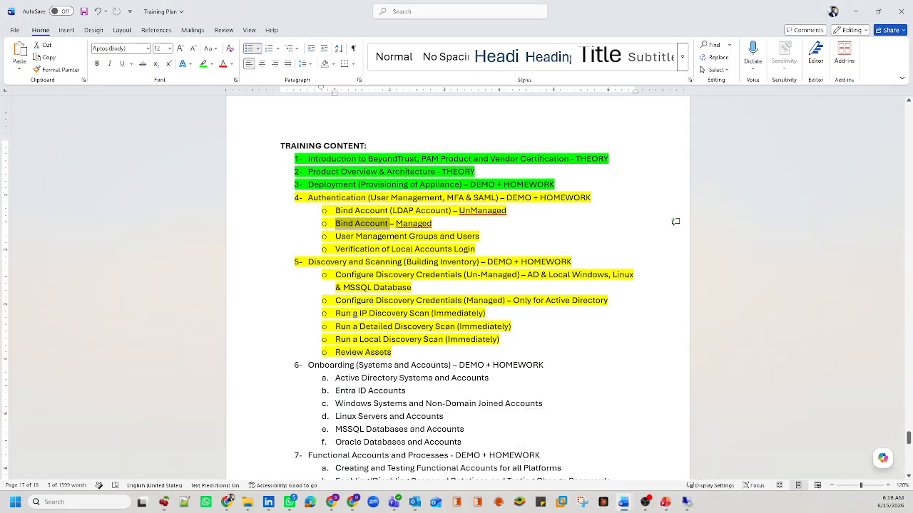
drag(335, 211, 439, 211)
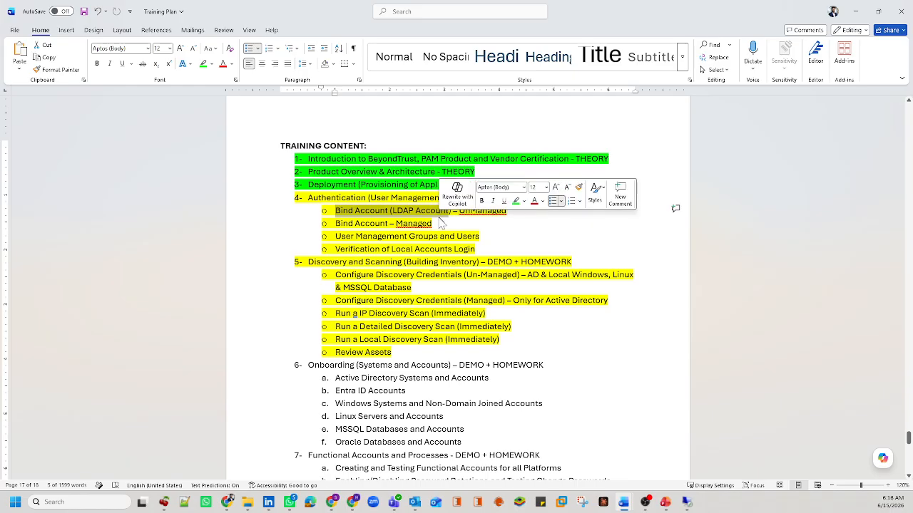
right_click(399, 225)
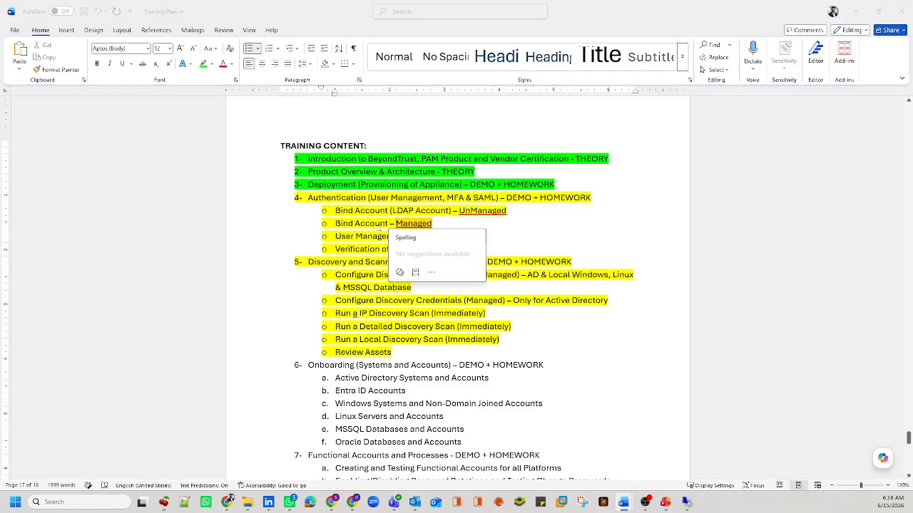
click(350, 225)
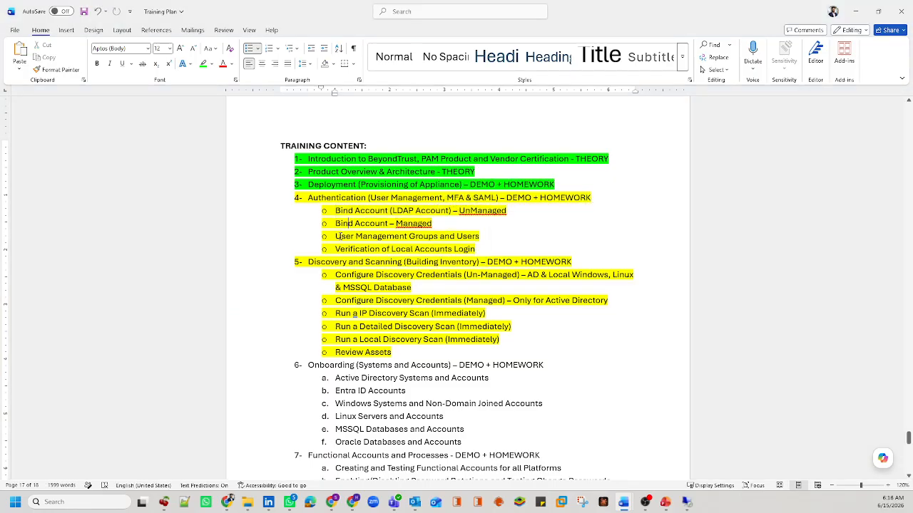
double_click(342, 236)
drag(364, 236, 428, 240)
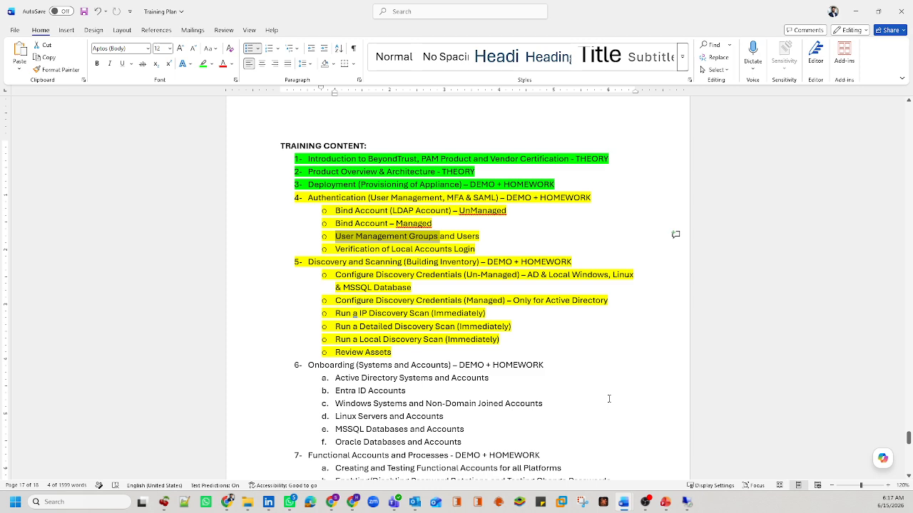
Step: In the RDP session, add a Global Security group 'PAM Requestors' to the Eugene OU
click(689, 504)
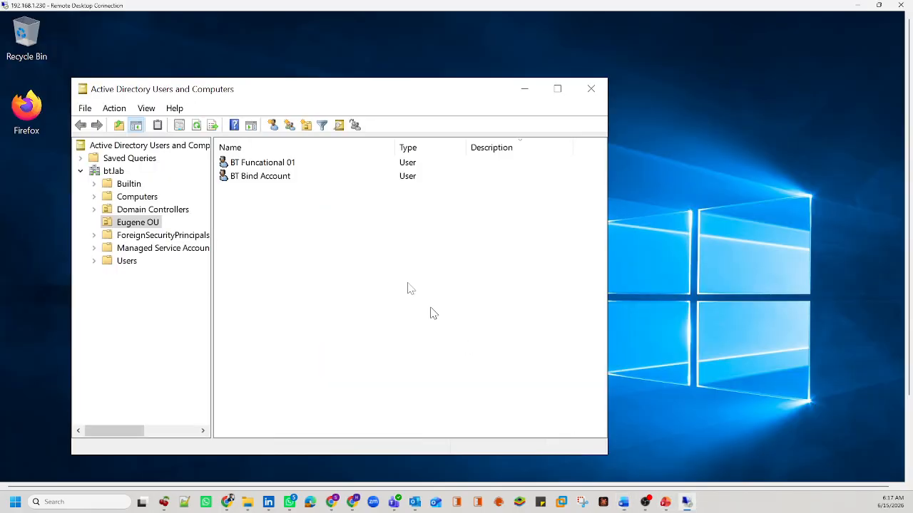
right_click(285, 244)
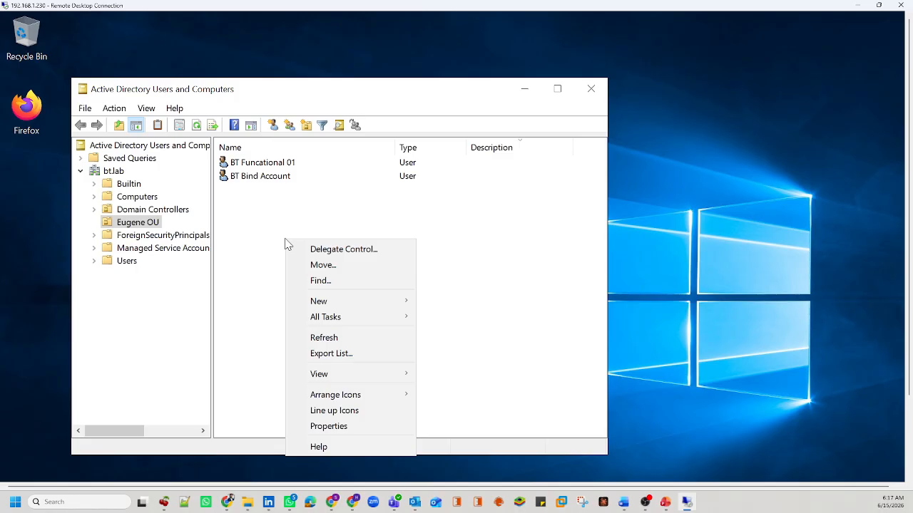
mouse_move(322, 301)
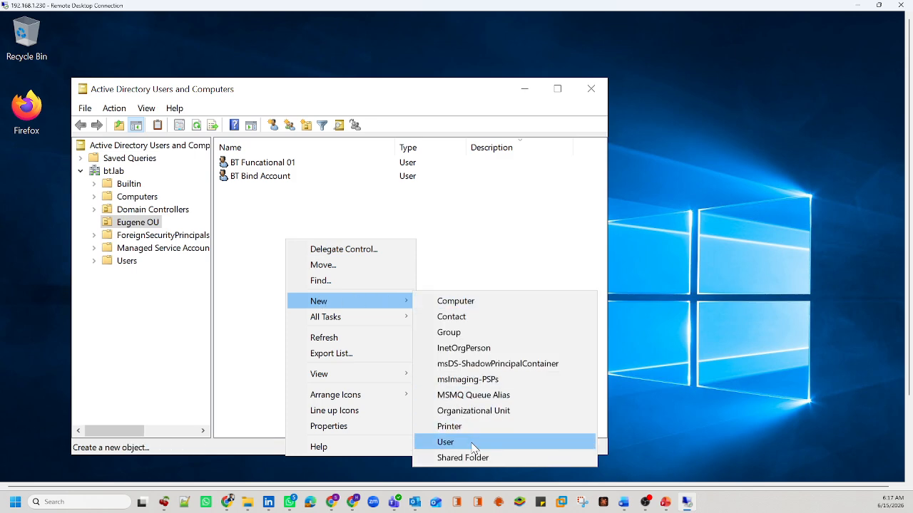
click(457, 333)
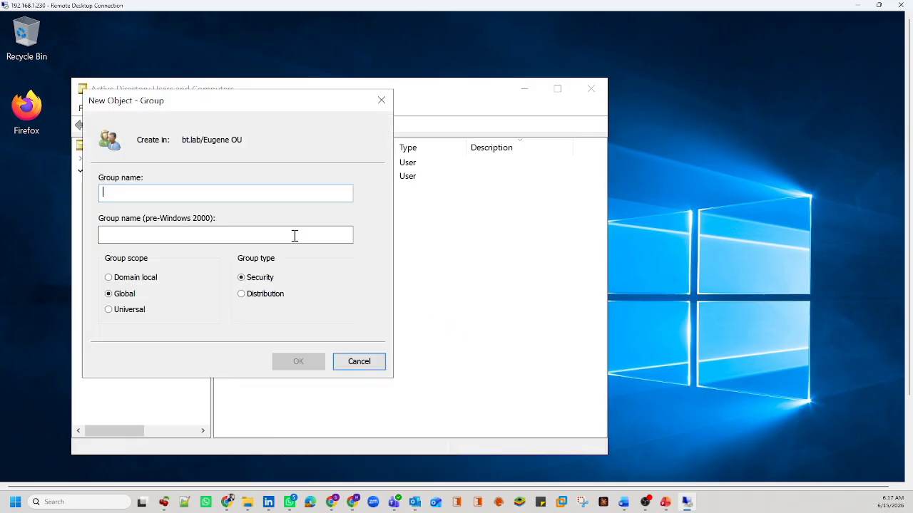
text(PAM R)
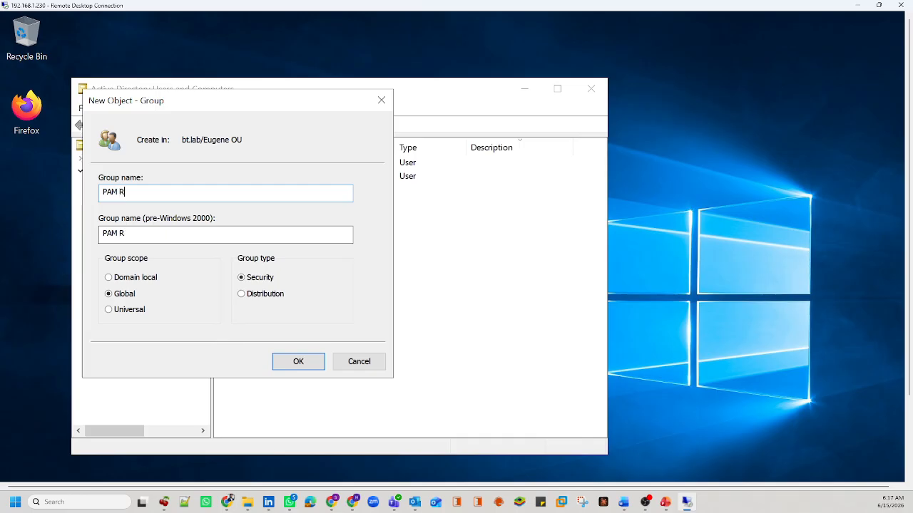
text(equestors)
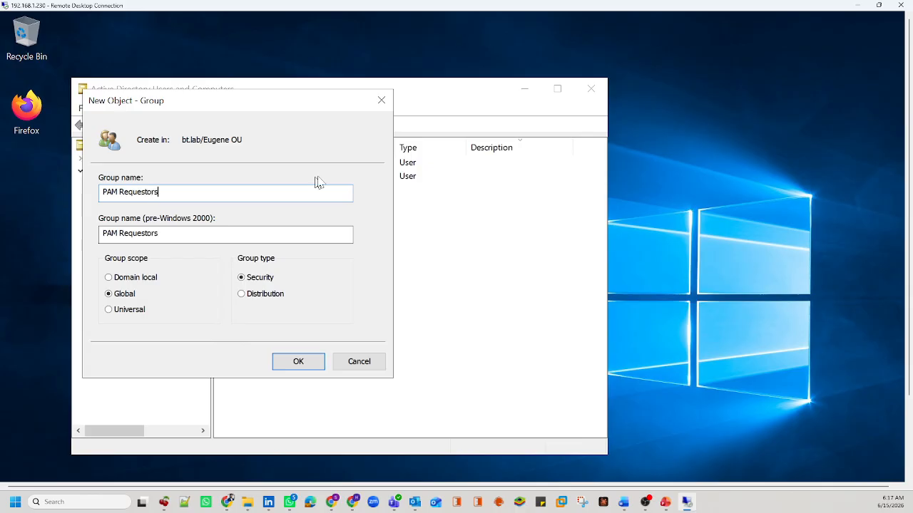
drag(164, 190, 97, 197)
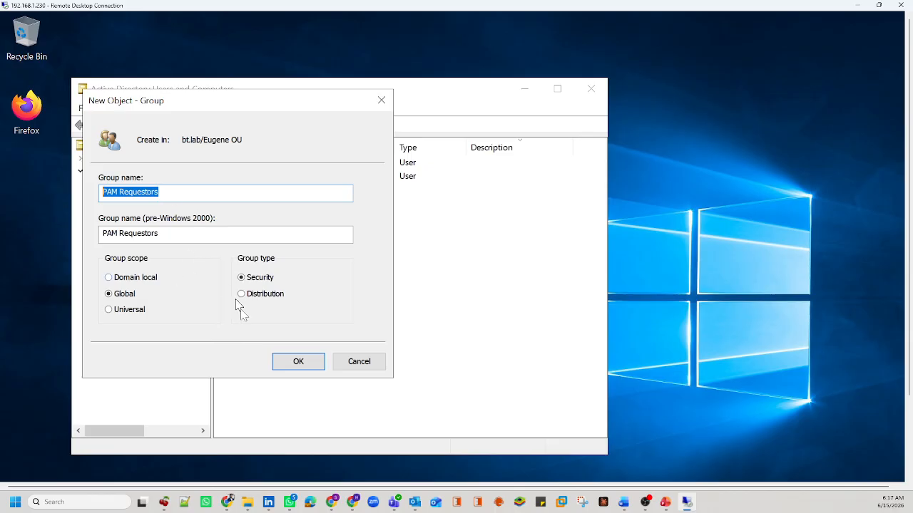
click(298, 363)
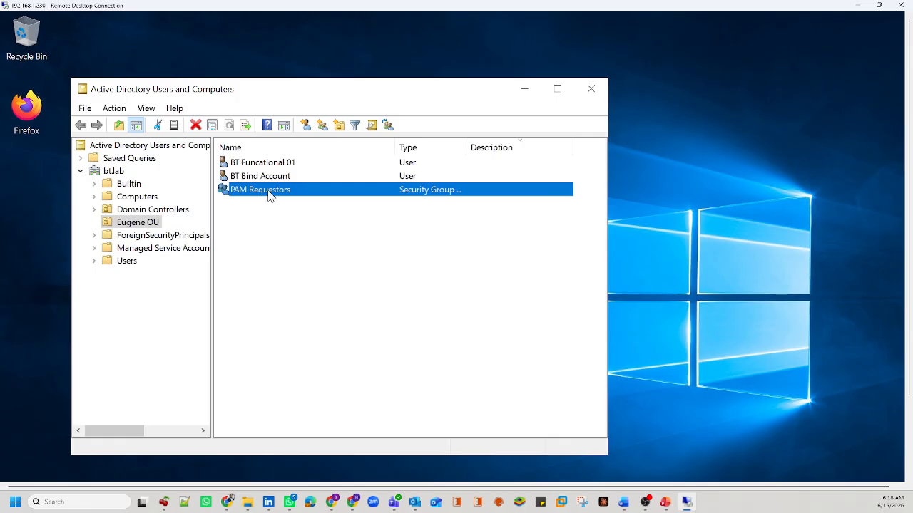
Step: In PAM Requestors' Members tab, add the first domain user after resolving the name with Check Names
double_click(269, 195)
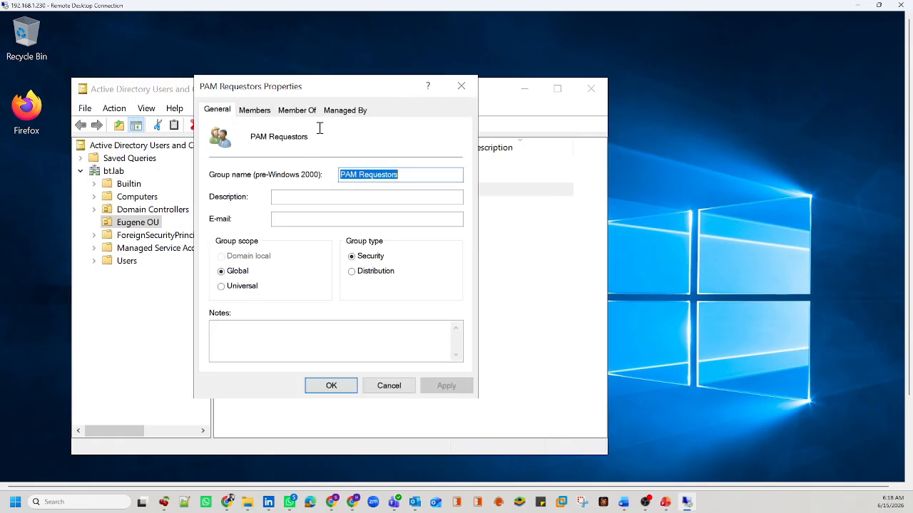
click(254, 110)
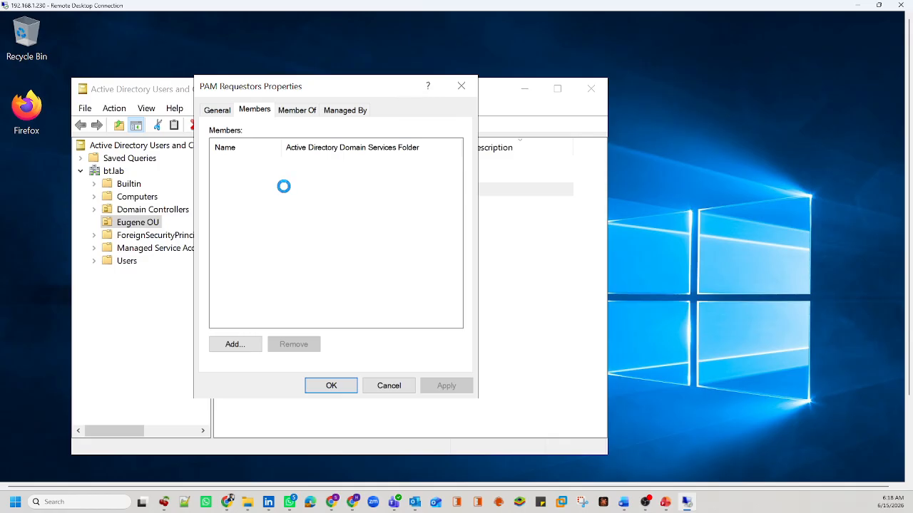
click(258, 344)
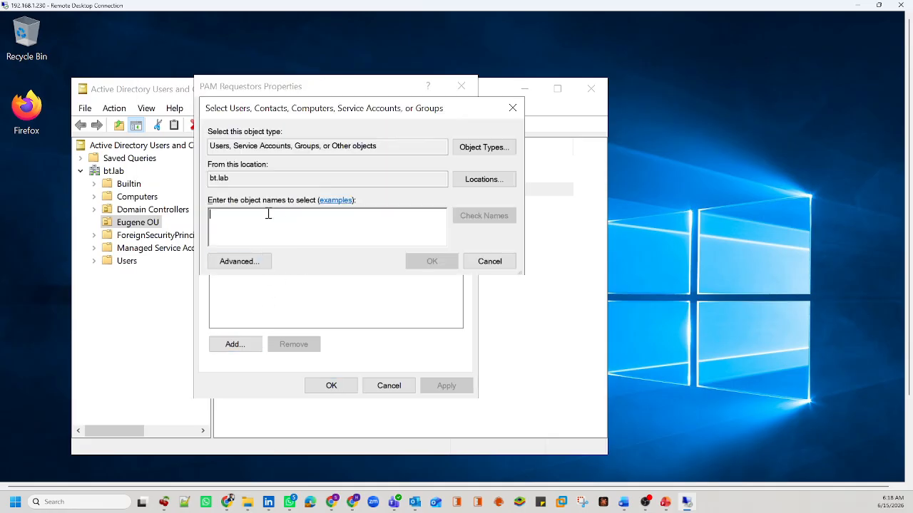
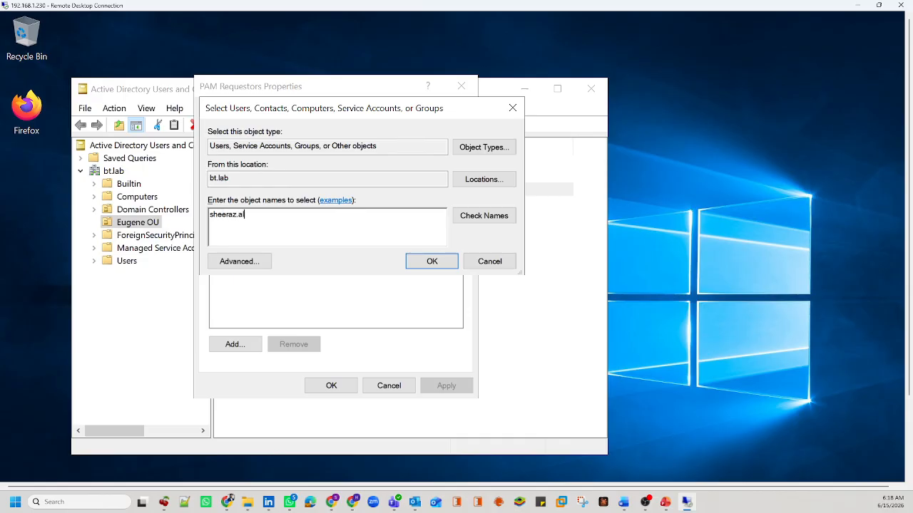
click(490, 227)
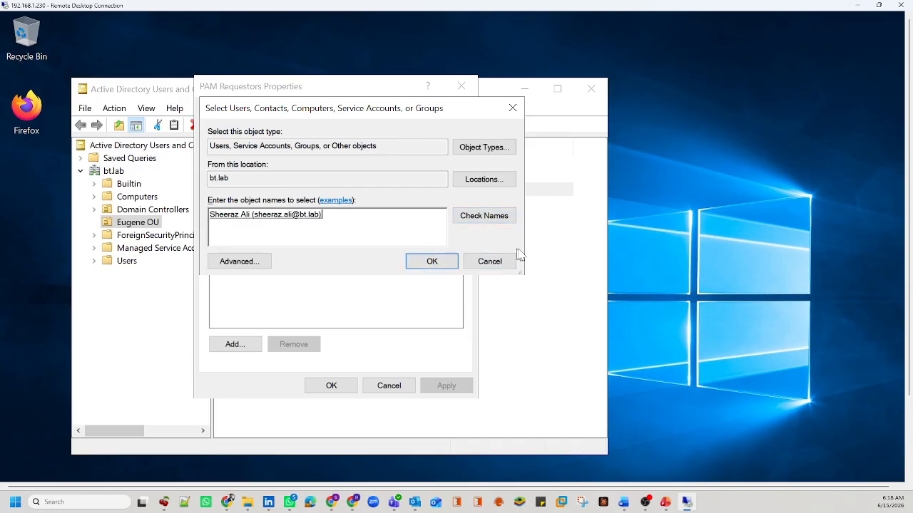
click(432, 260)
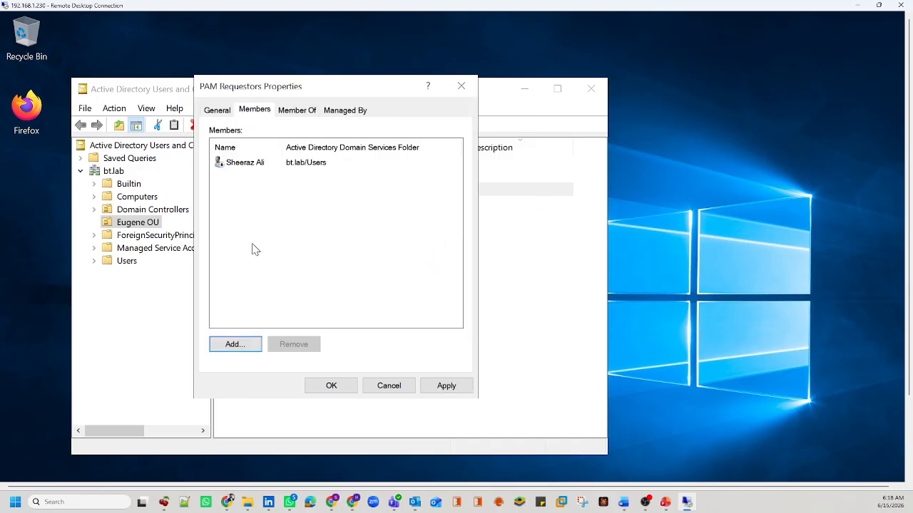
Step: Add the second and third domain users as members and apply the membership change
click(240, 345)
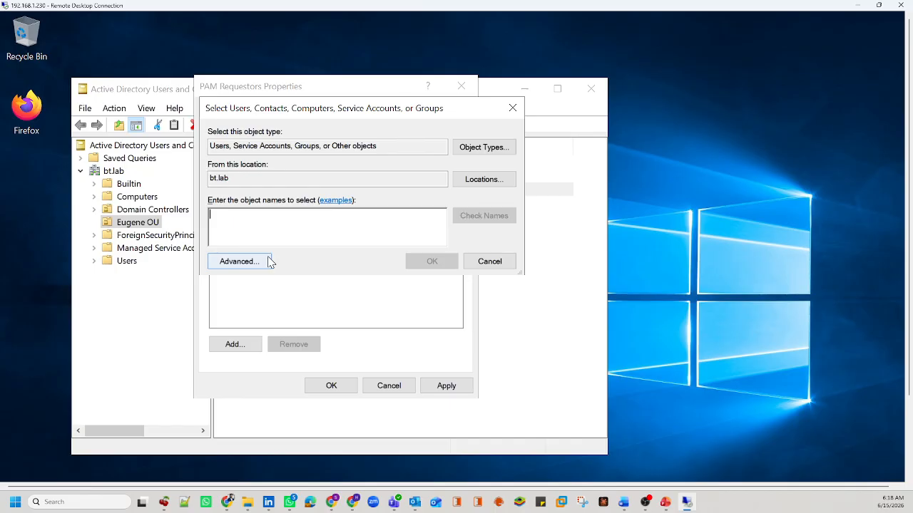
text(navee)
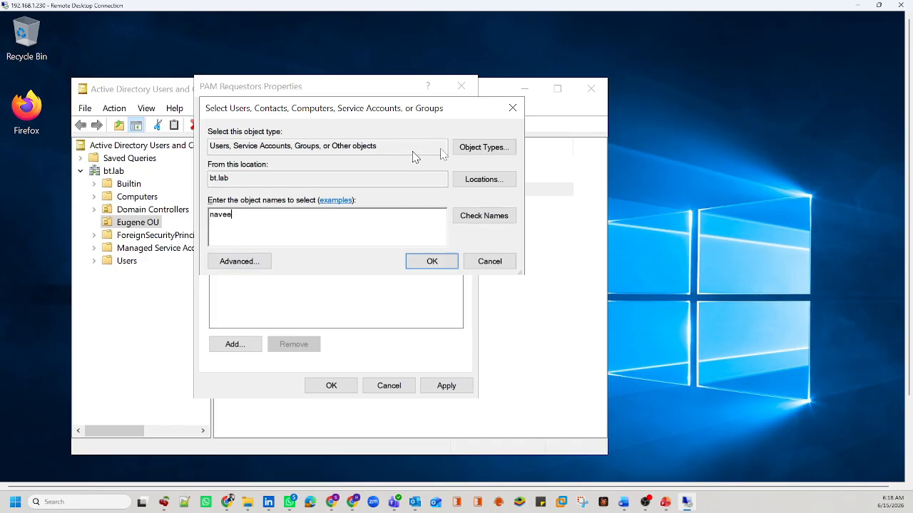
click(464, 221)
click(432, 261)
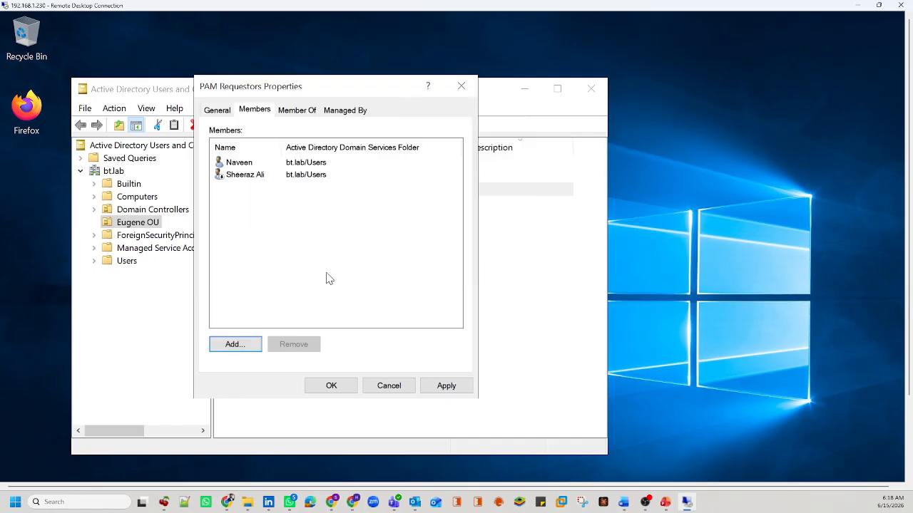
click(242, 344)
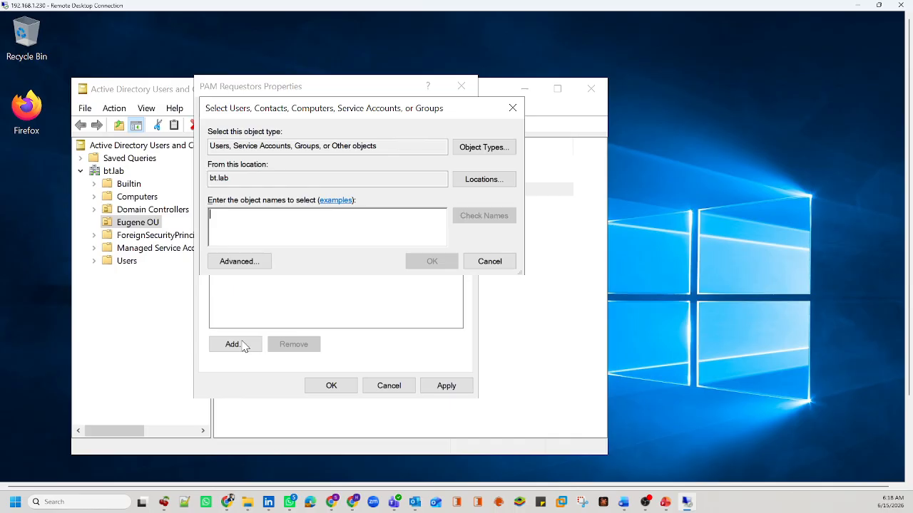
text(asad)
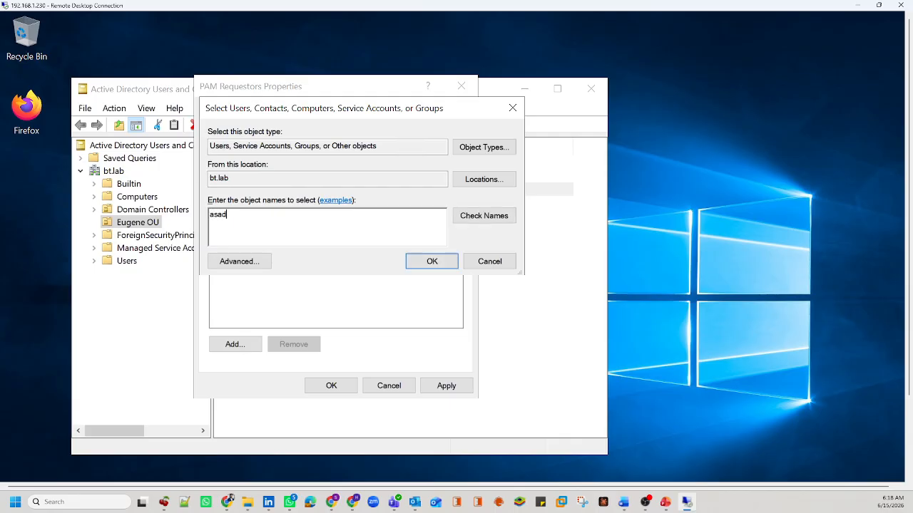
click(478, 222)
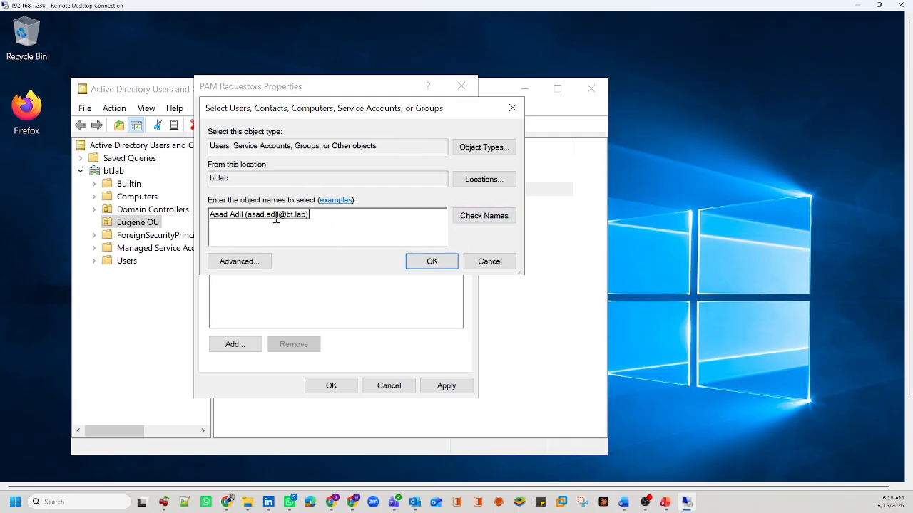
click(422, 264)
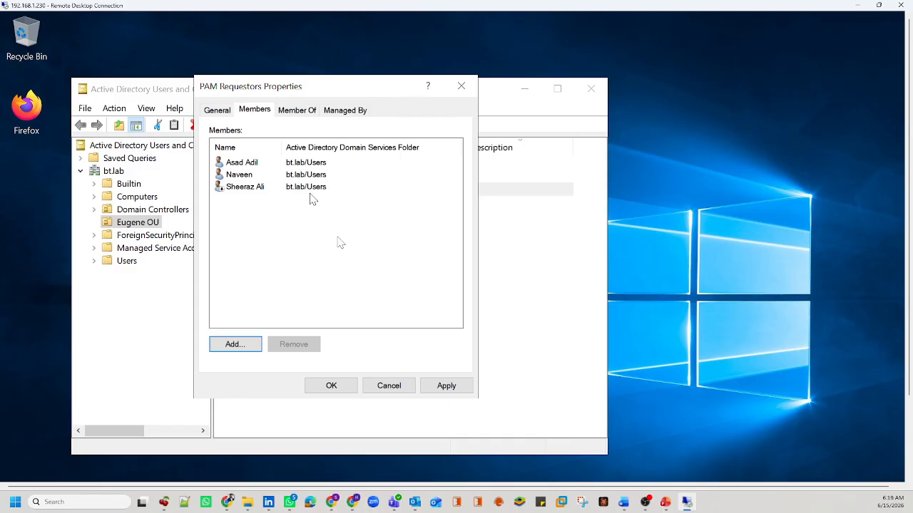
click(445, 385)
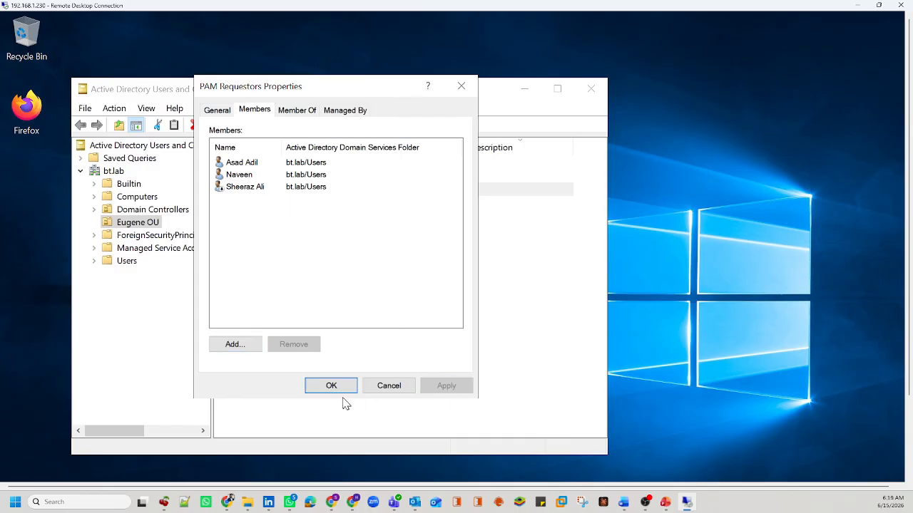
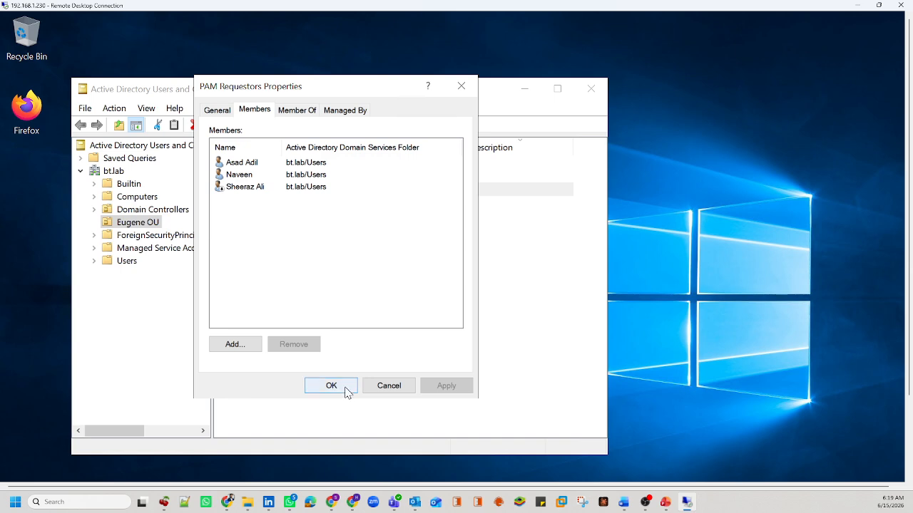
Step: Confirm the PAM Requestors group properties and take the remote desktop window out of full screen
click(346, 390)
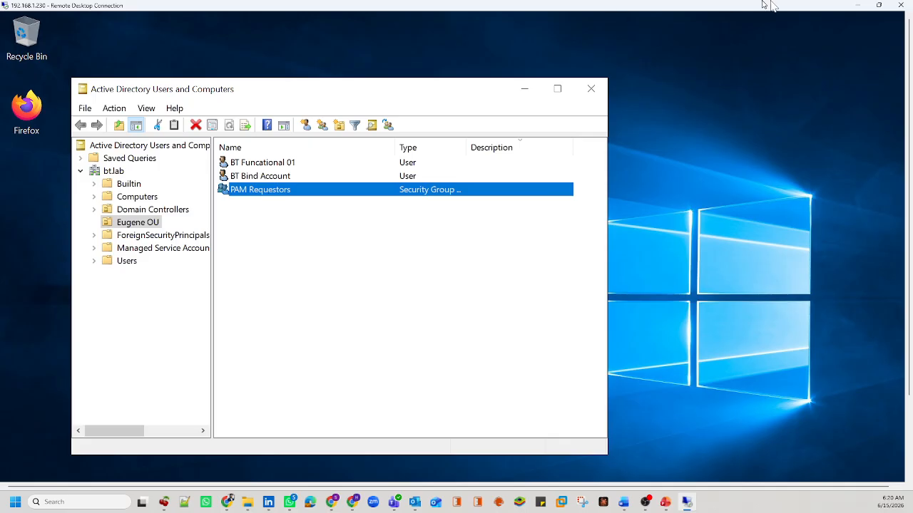
drag(672, 7, 684, 191)
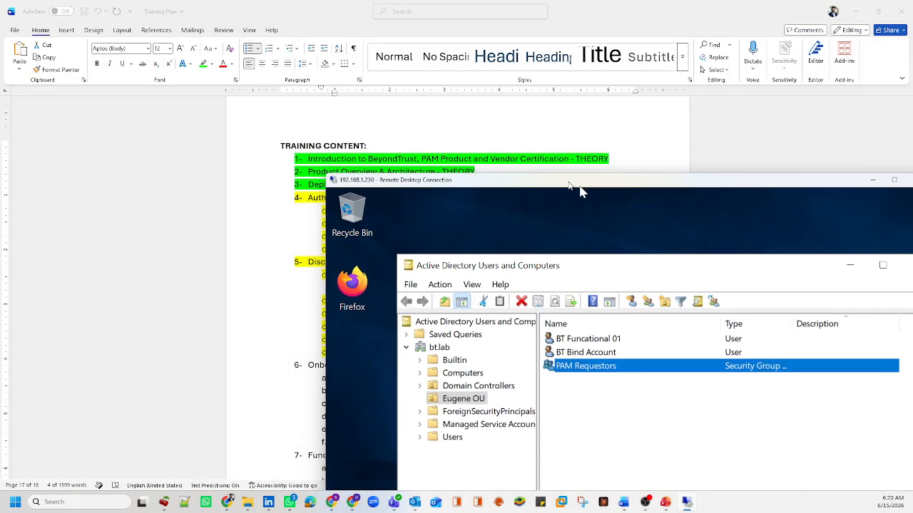
Step: In BeyondInsight User Management, start adding an Active Directory group and choose the bind credential
mouse_move(340, 506)
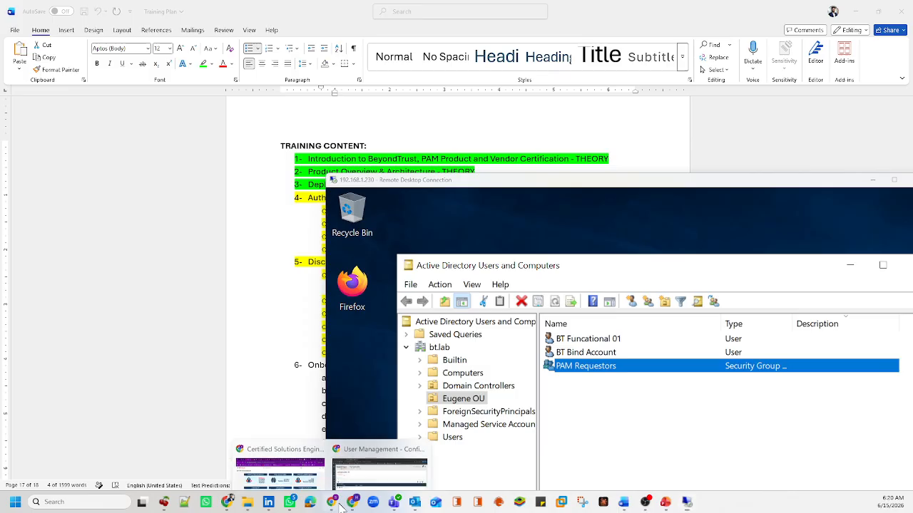
click(385, 456)
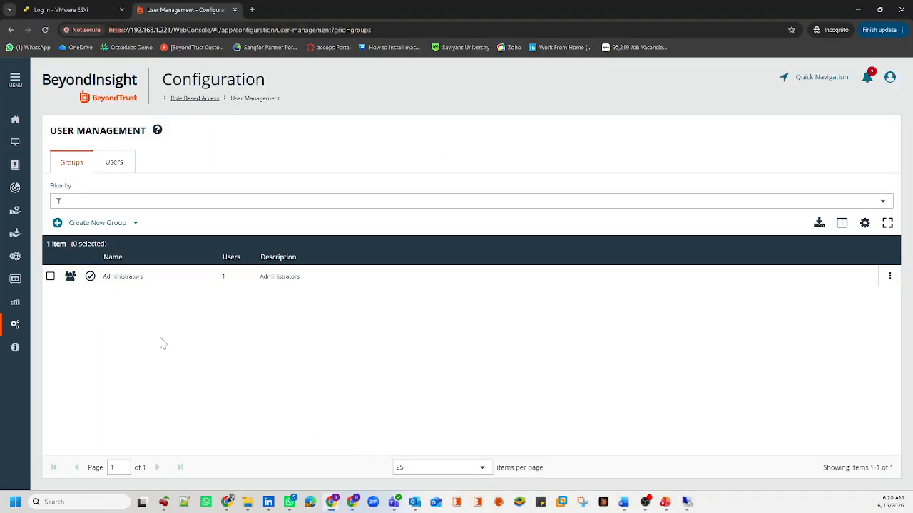
click(132, 232)
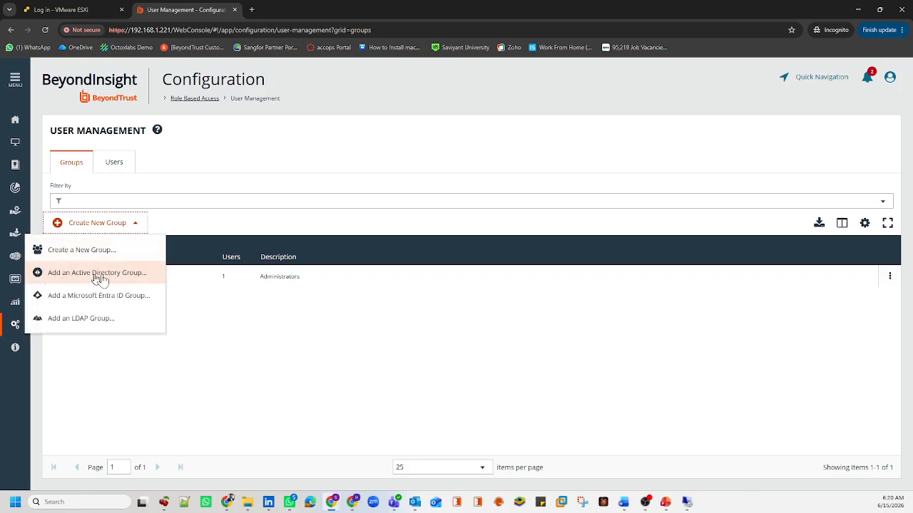
click(133, 274)
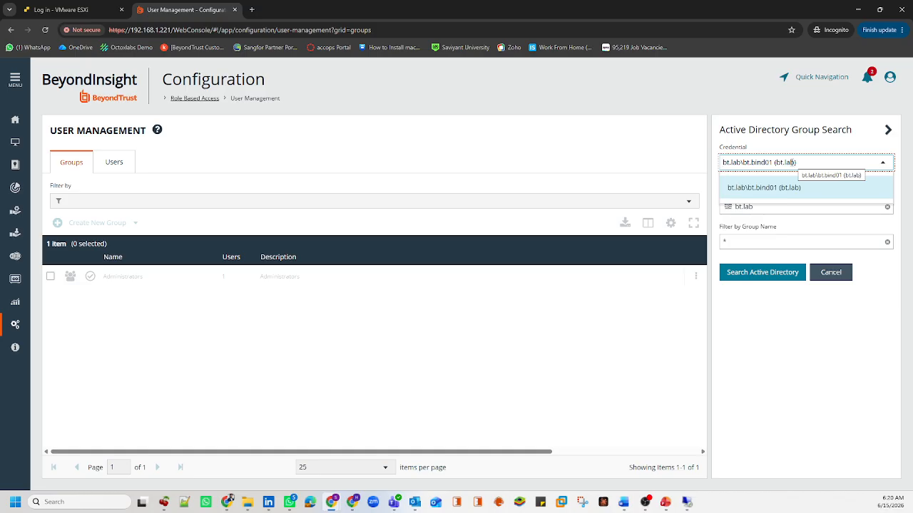
click(762, 184)
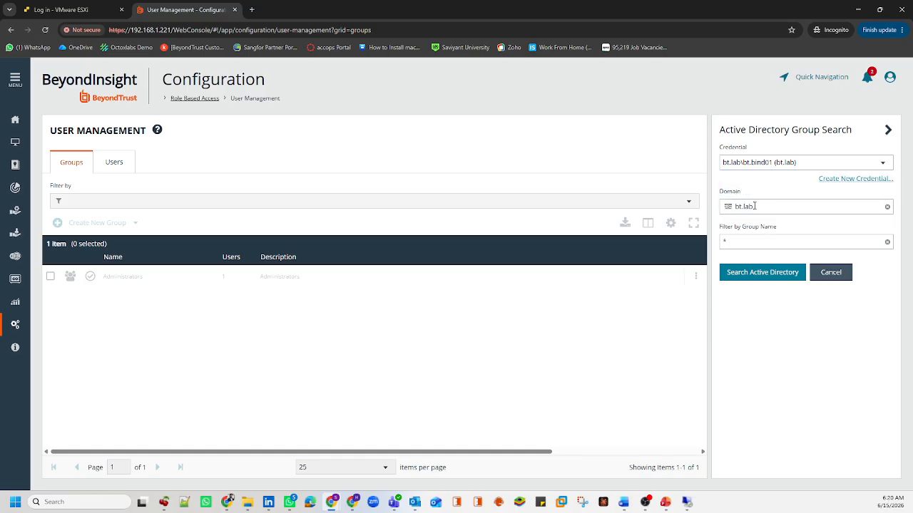
Step: Keep the domain as bt.lab and set the group name filter to PAM*
double_click(750, 206)
drag(750, 206, 735, 206)
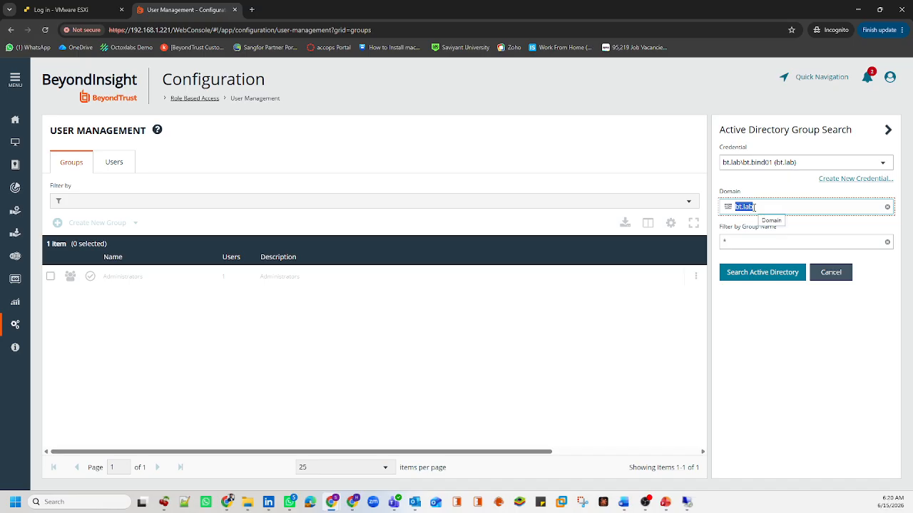
click(736, 244)
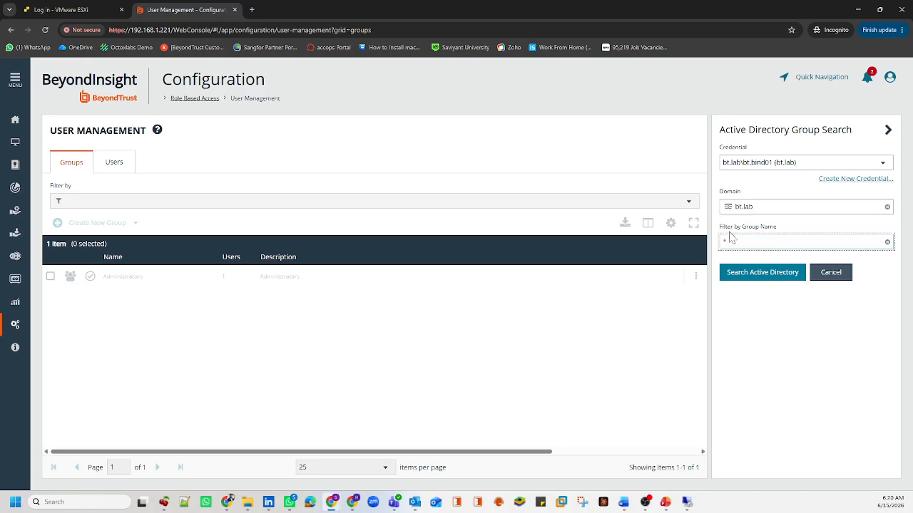
drag(720, 228, 758, 234)
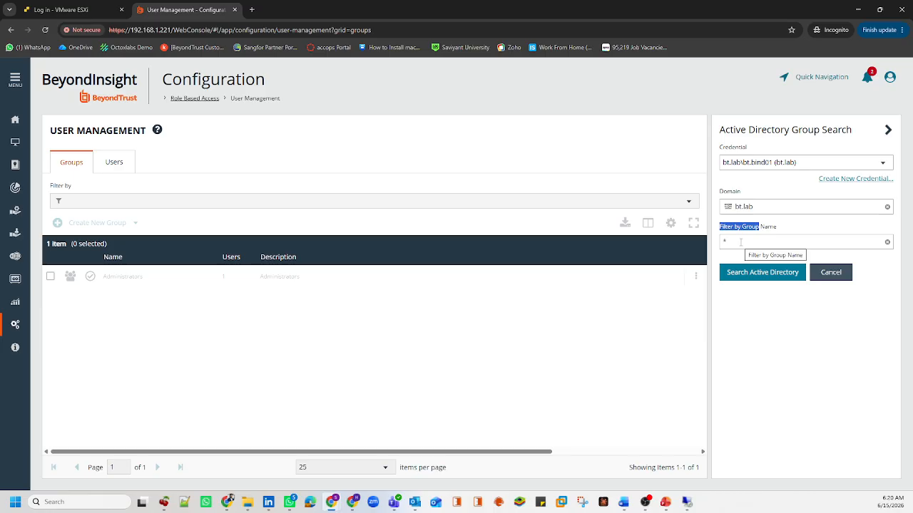
click(741, 242)
double_click(727, 242)
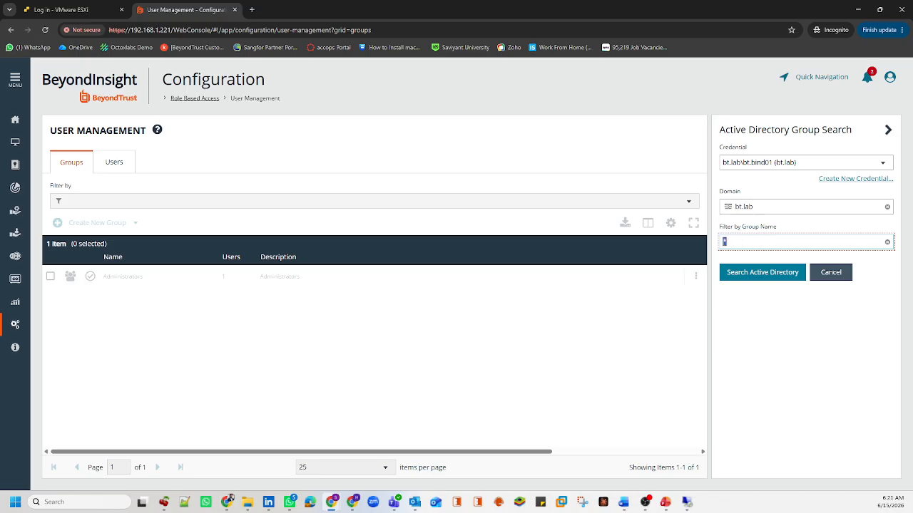
text(f)
text(PAM*)
click(728, 243)
key(BackSpace)
drag(741, 242, 721, 243)
Step: Search Active Directory for PAM* groups, pick PAM Requestors from the results, and add it
click(754, 279)
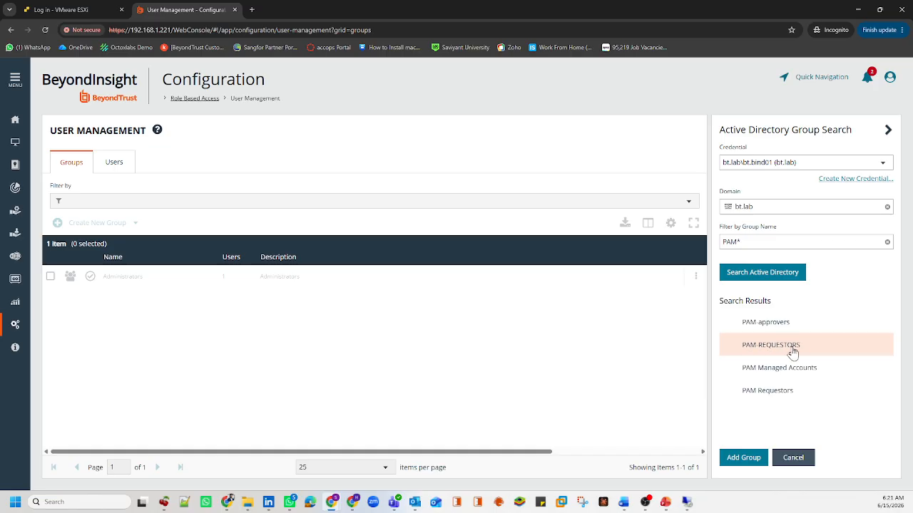
drag(806, 348, 753, 357)
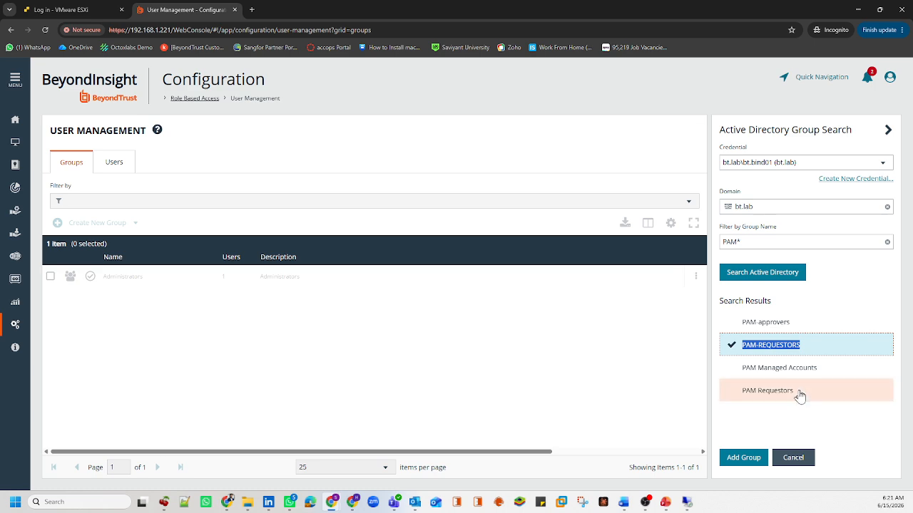
drag(793, 397, 744, 401)
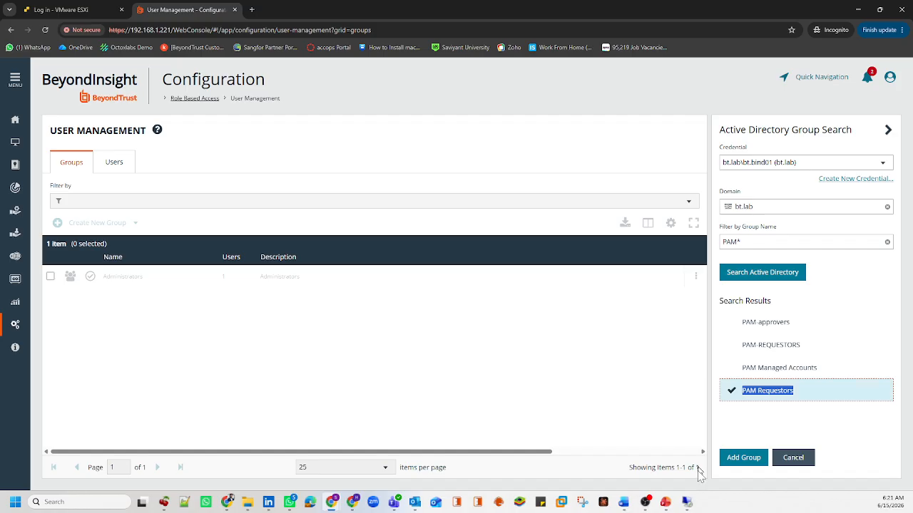
click(687, 502)
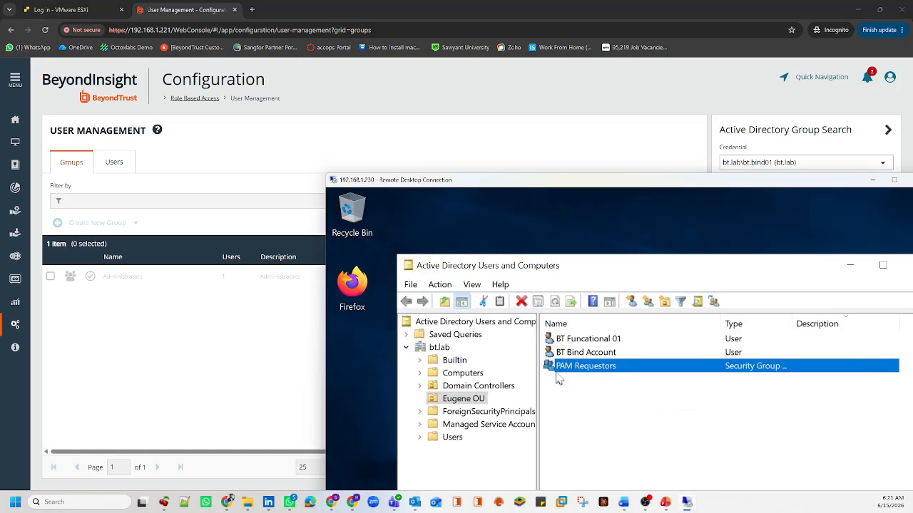
click(874, 179)
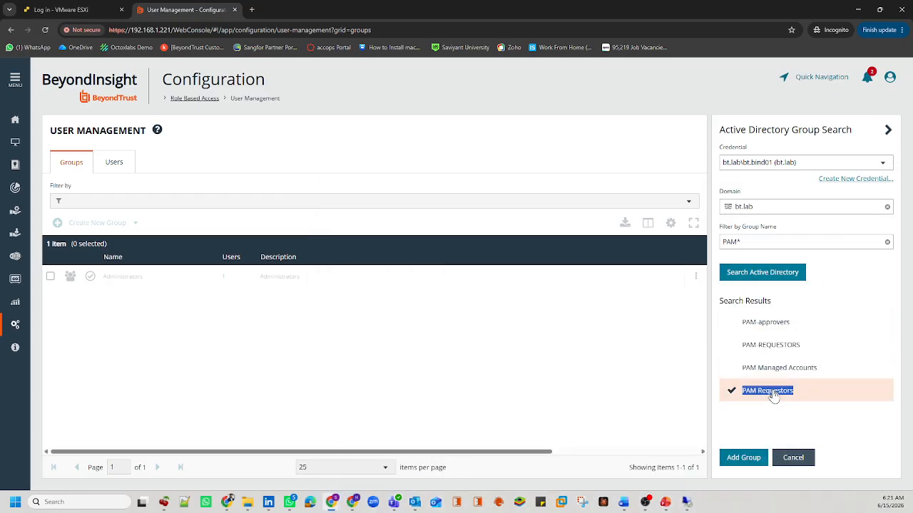
click(735, 459)
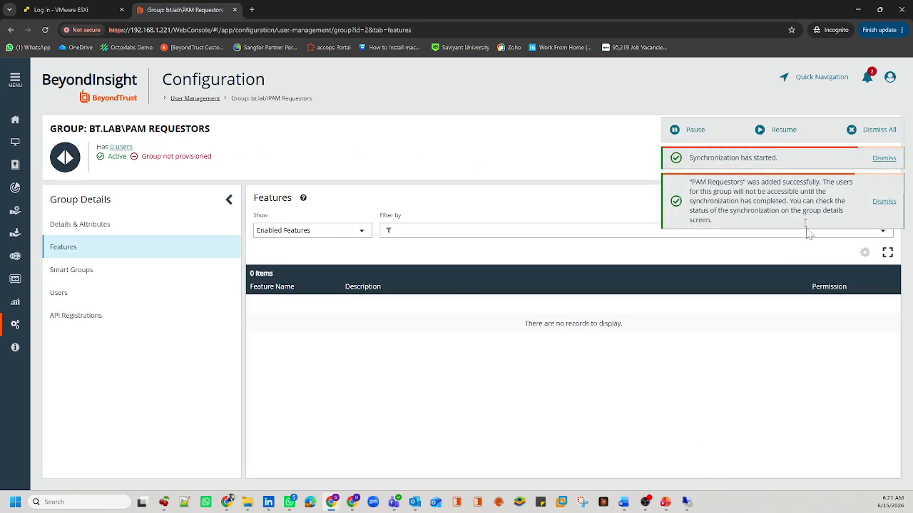
Step: Check that bt.lab\PAM Requestors lists three synced bt.lab users, then return to User Management
triple_click(764, 157)
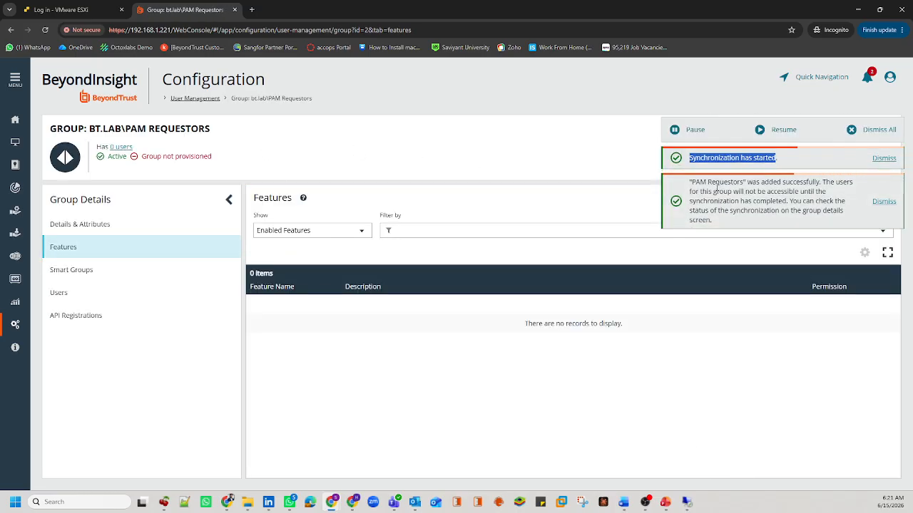
drag(700, 191, 730, 213)
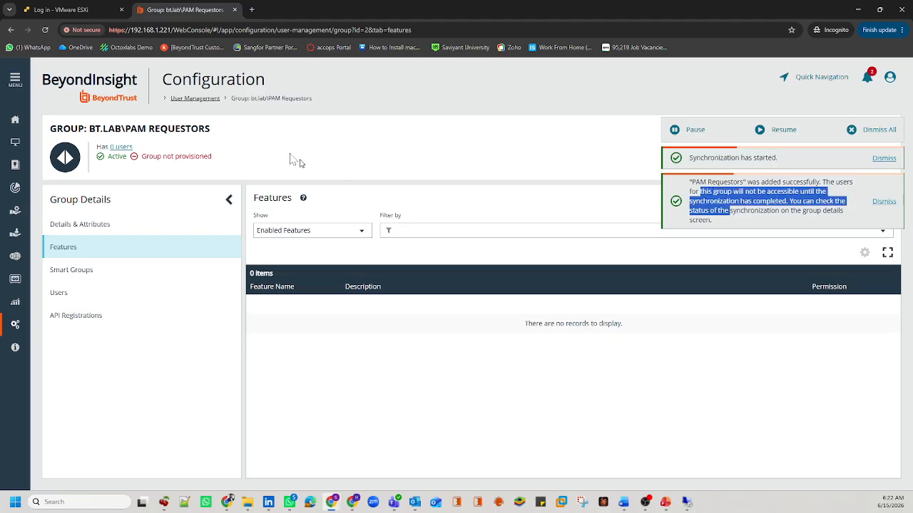
drag(211, 129, 89, 129)
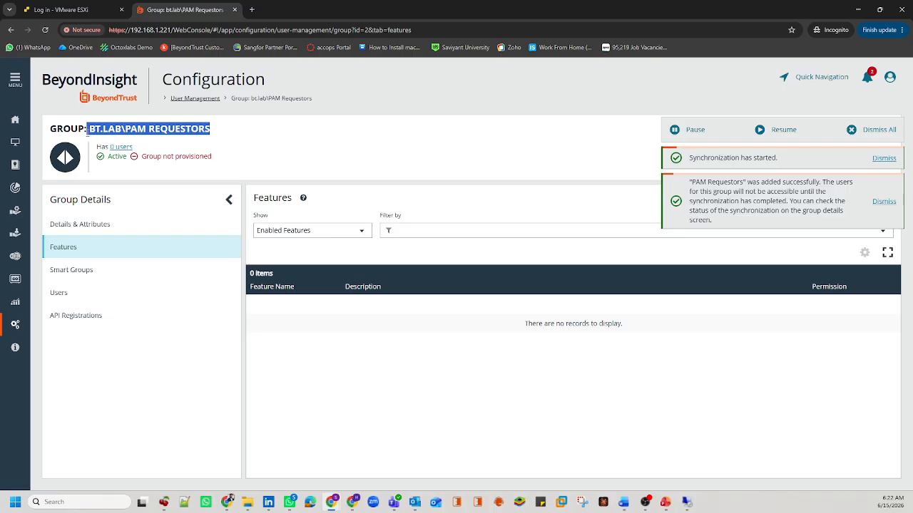
double_click(91, 129)
drag(147, 129, 210, 129)
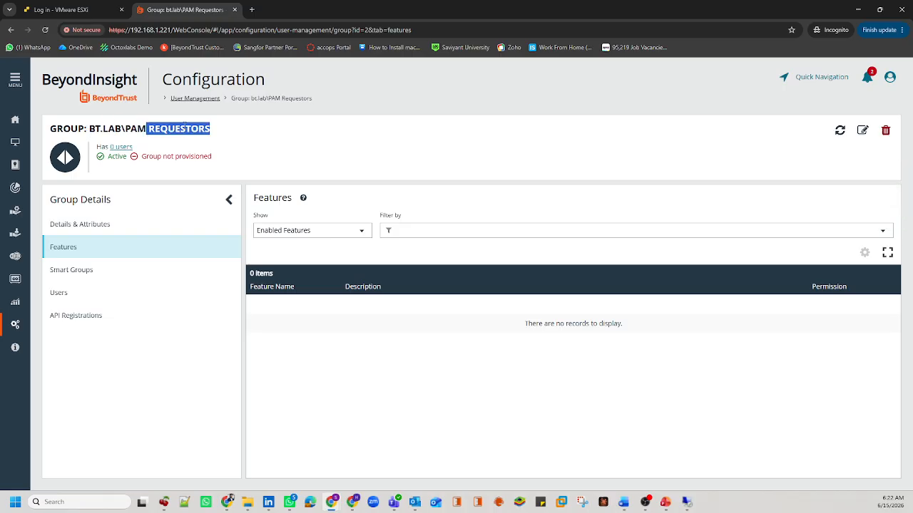
click(63, 295)
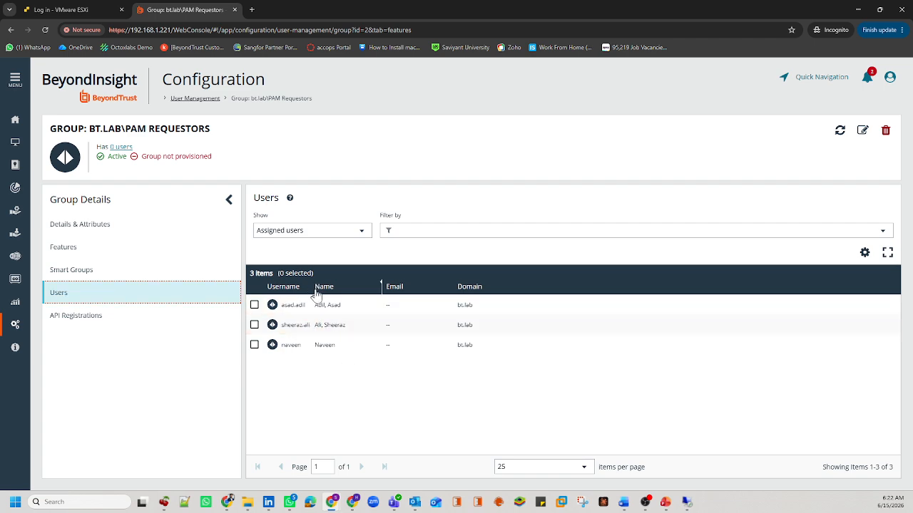
drag(312, 287, 319, 286)
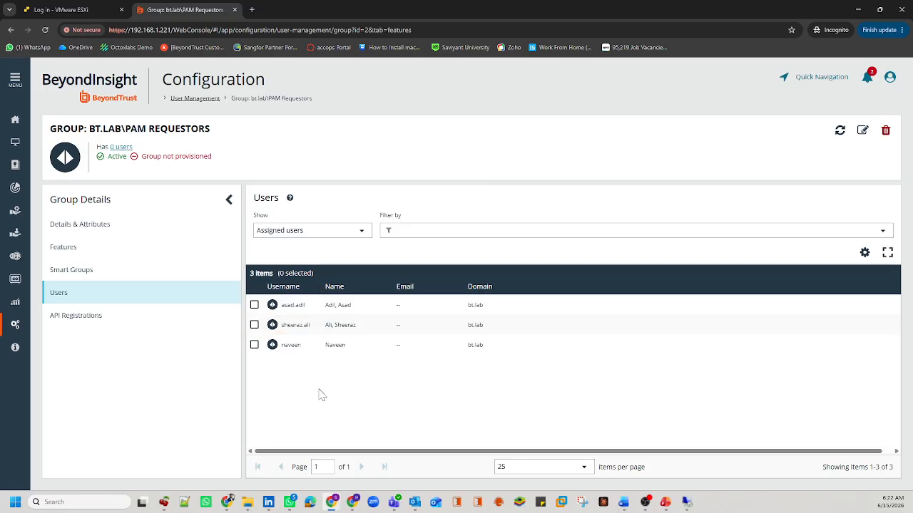
click(196, 99)
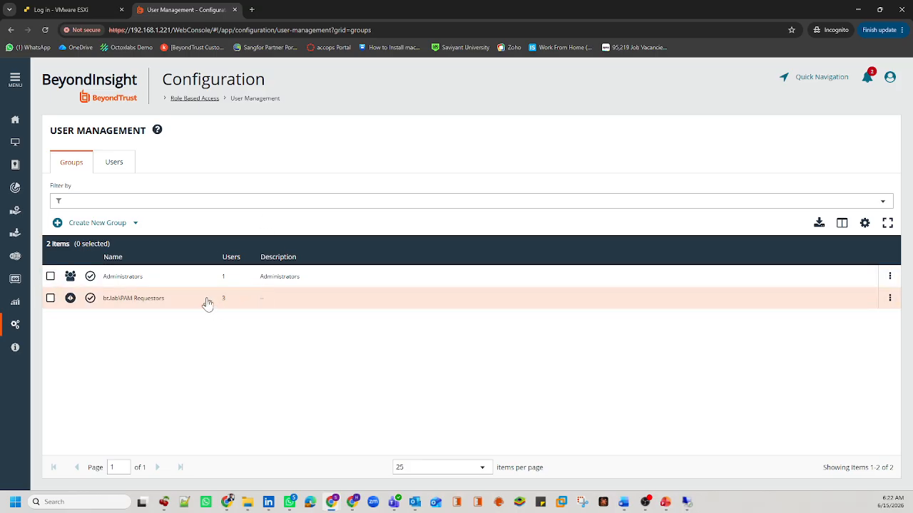
Step: Review the bt.lab\PAM Requestors row in the groups list and dismiss all notifications
drag(204, 304, 106, 303)
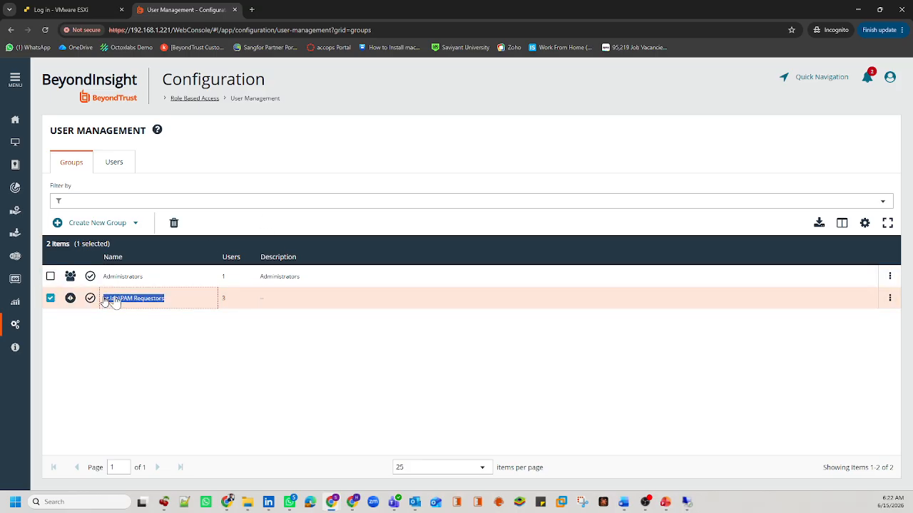
click(302, 359)
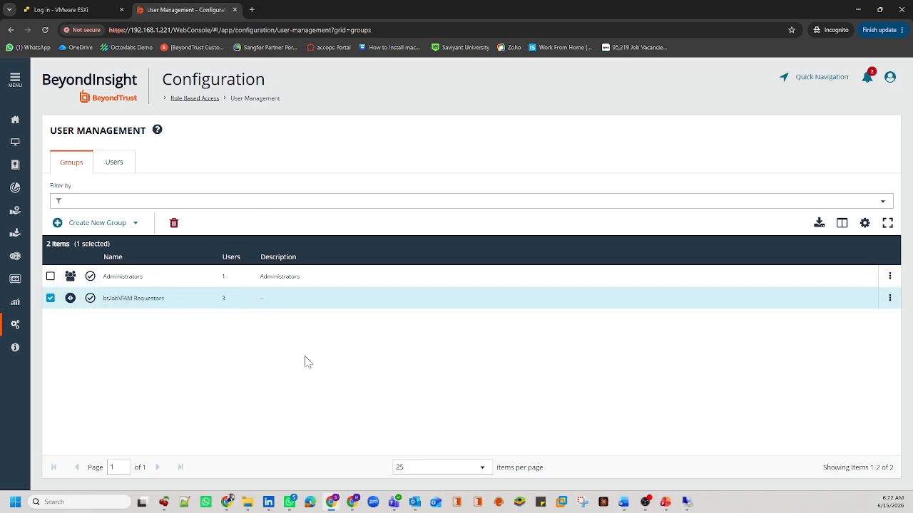
click(50, 299)
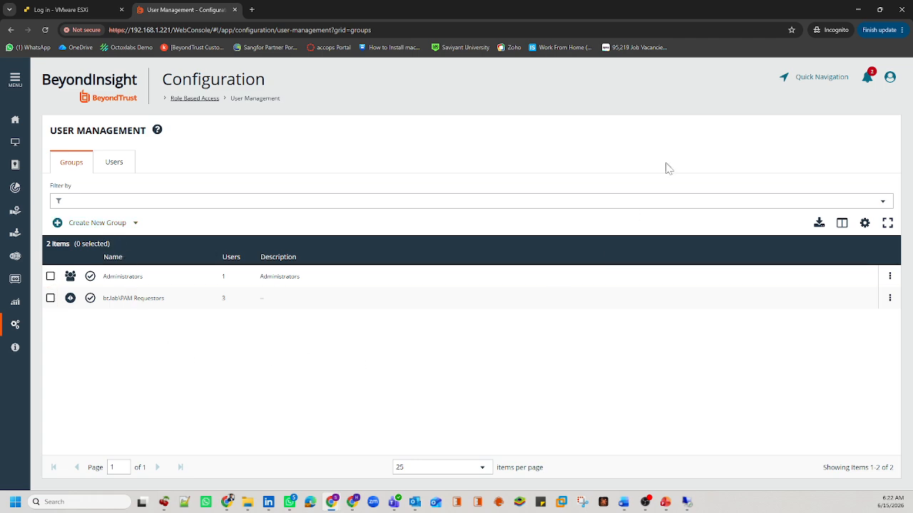
click(867, 77)
click(819, 190)
Step: Cancel the log-out prompt to stay signed in, and switch to the private browsing window
click(887, 81)
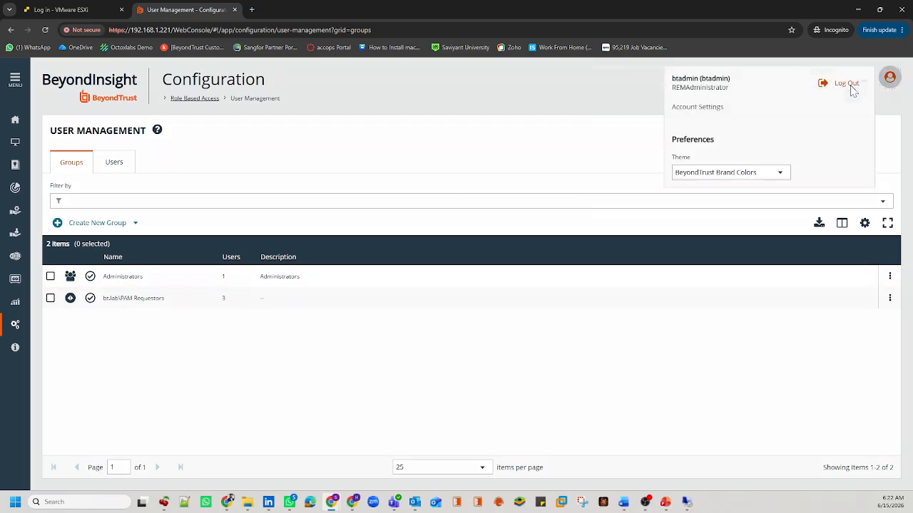
click(850, 88)
click(497, 222)
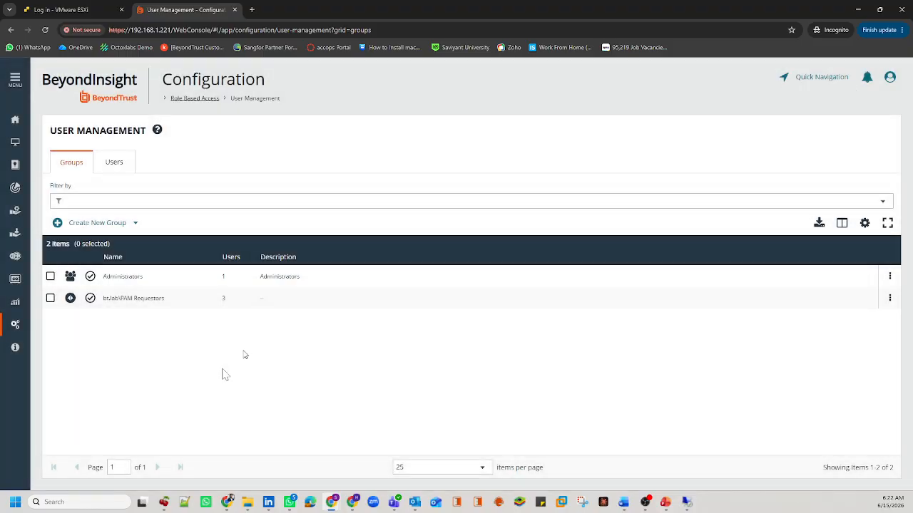
mouse_move(226, 502)
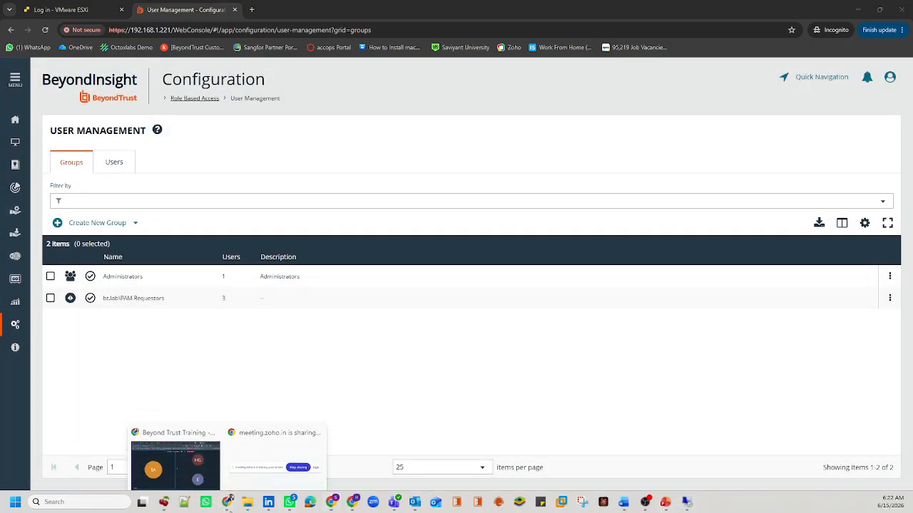
click(186, 462)
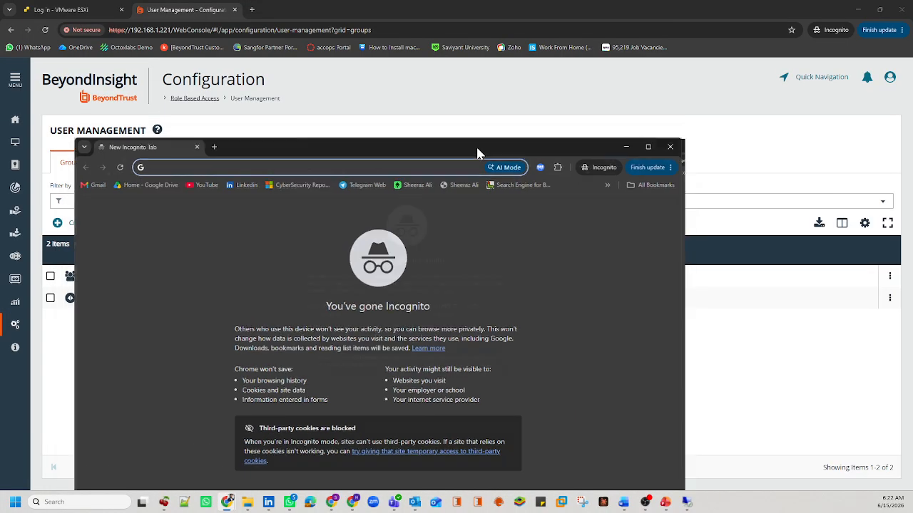
Step: Maximize the private window and load https//192.168.1.221/WebConsole, bypassing the certificate warning
double_click(476, 147)
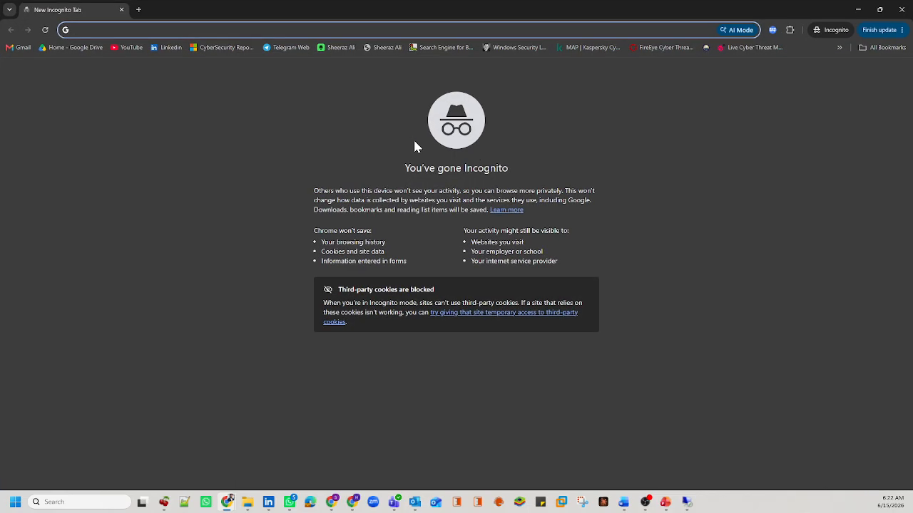
text(https)
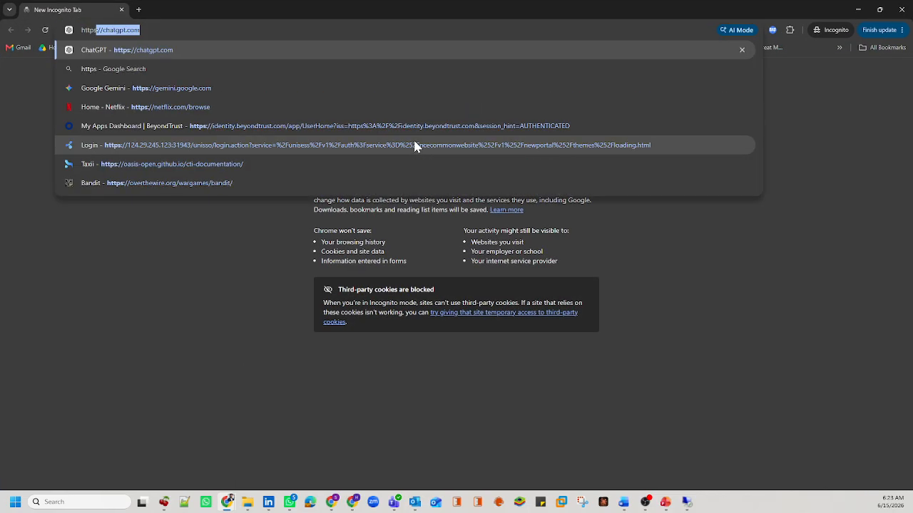
text(//192.168)
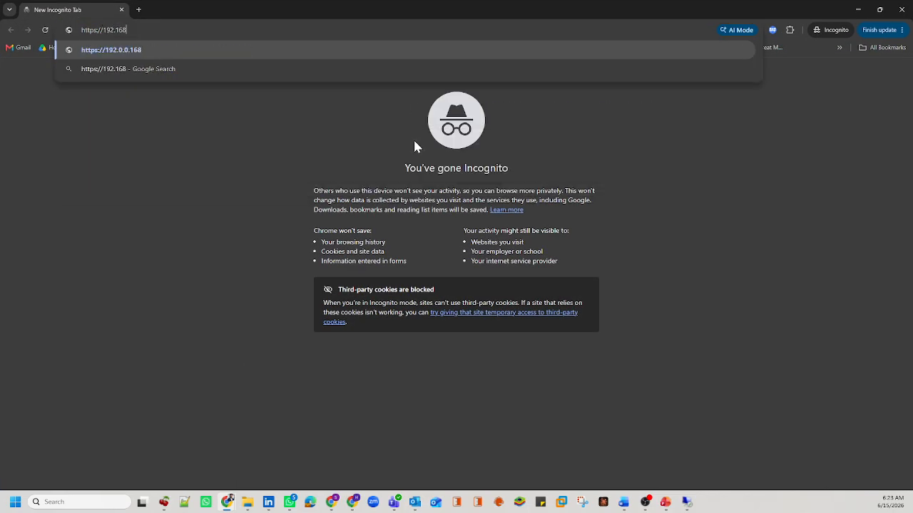
text(.1.221)
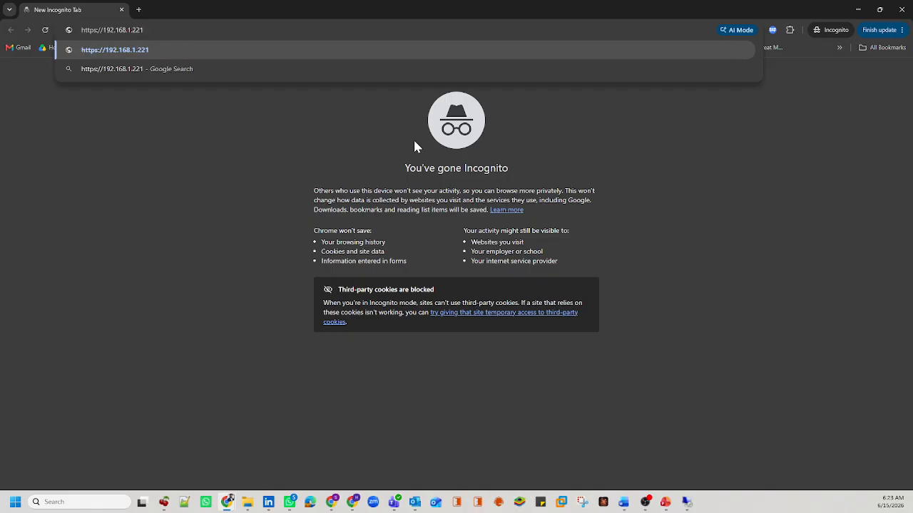
text(/WebConsole)
key(Return)
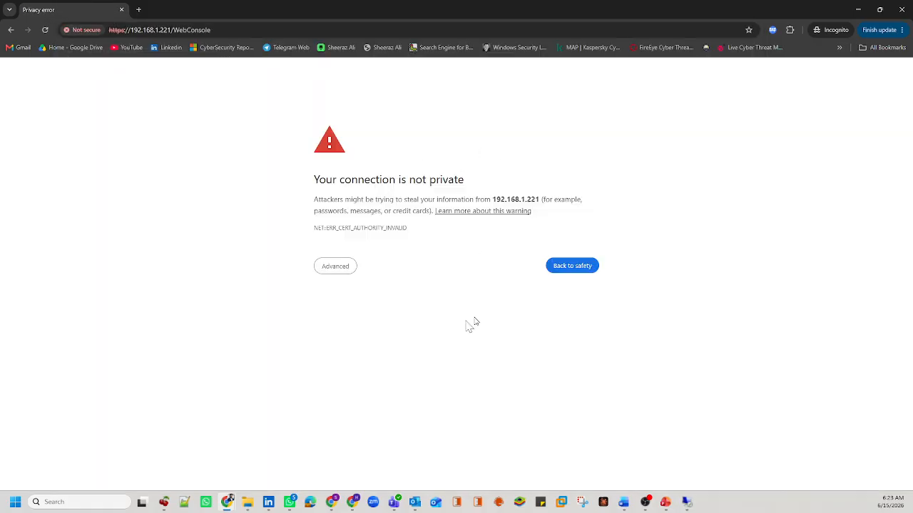
click(347, 269)
click(357, 340)
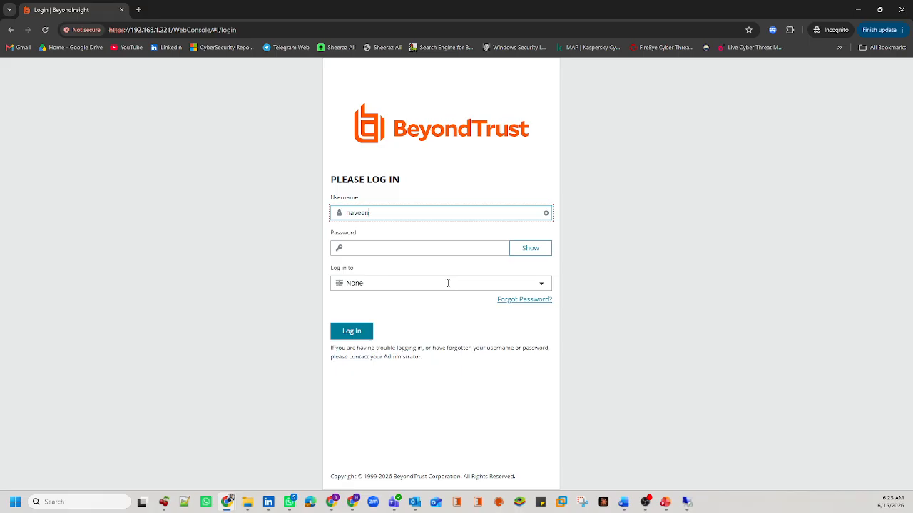
Step: Sign in as the domain user against bt.lab; an authentication error appears, then minimize the window
key(Tab)
text(***)
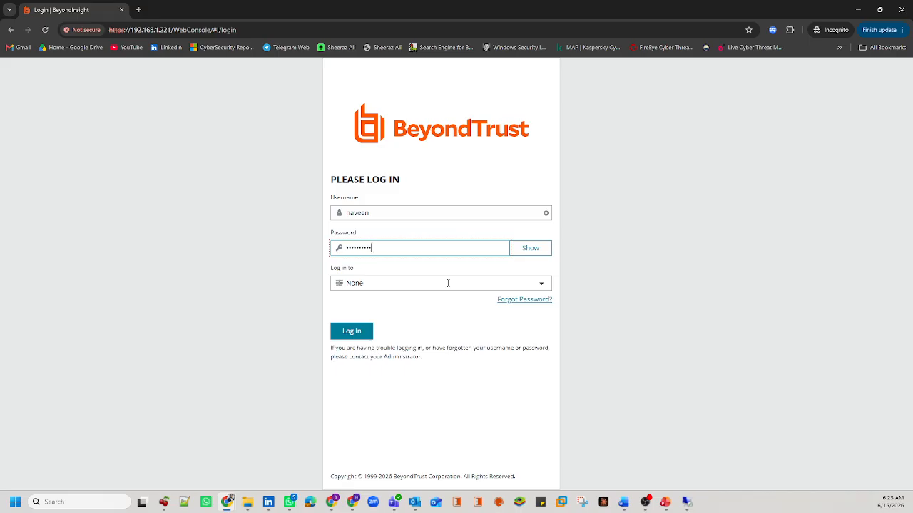
drag(521, 256, 509, 262)
click(347, 270)
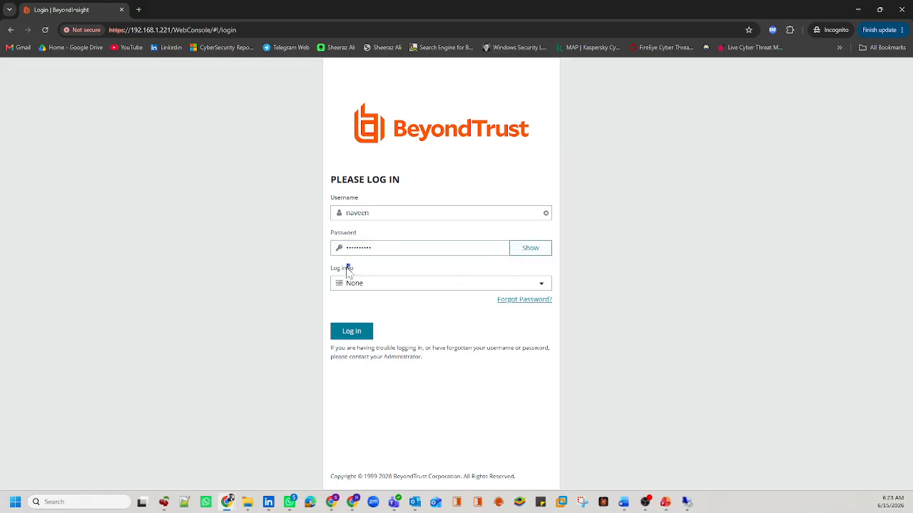
click(357, 285)
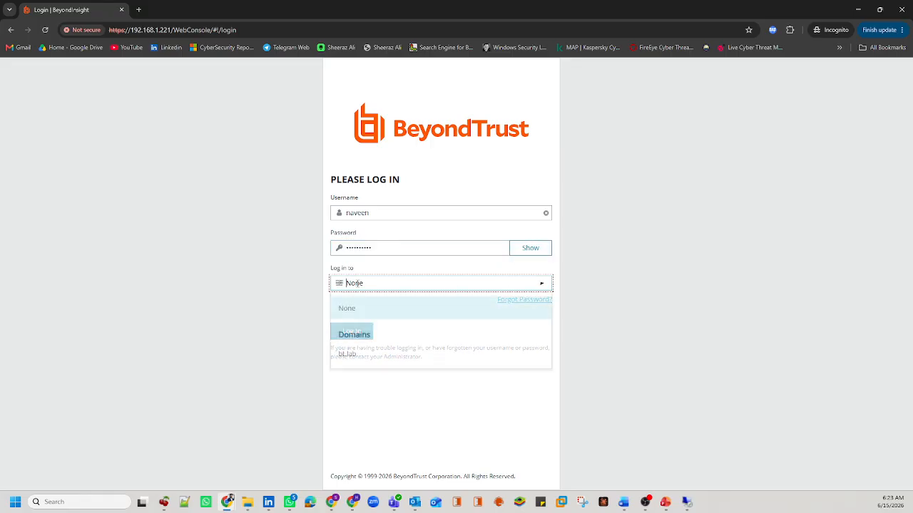
click(349, 354)
click(361, 334)
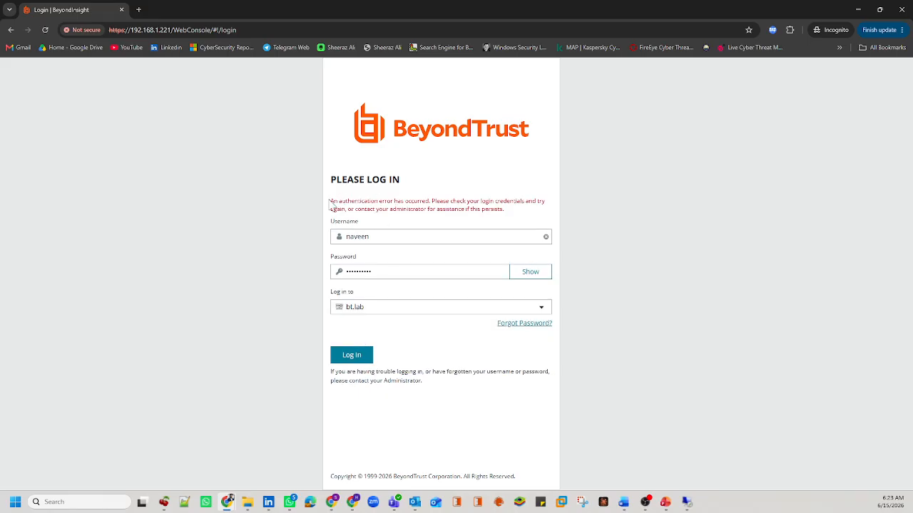
drag(331, 203, 519, 223)
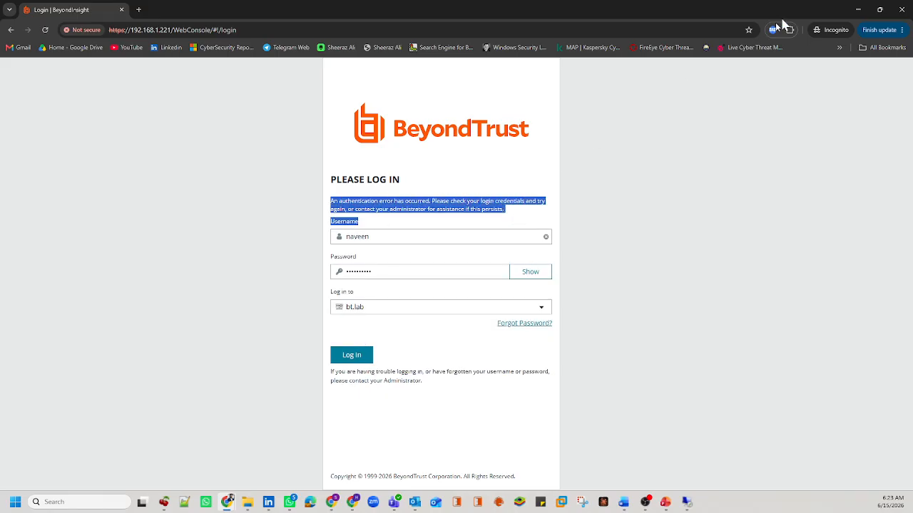
click(860, 10)
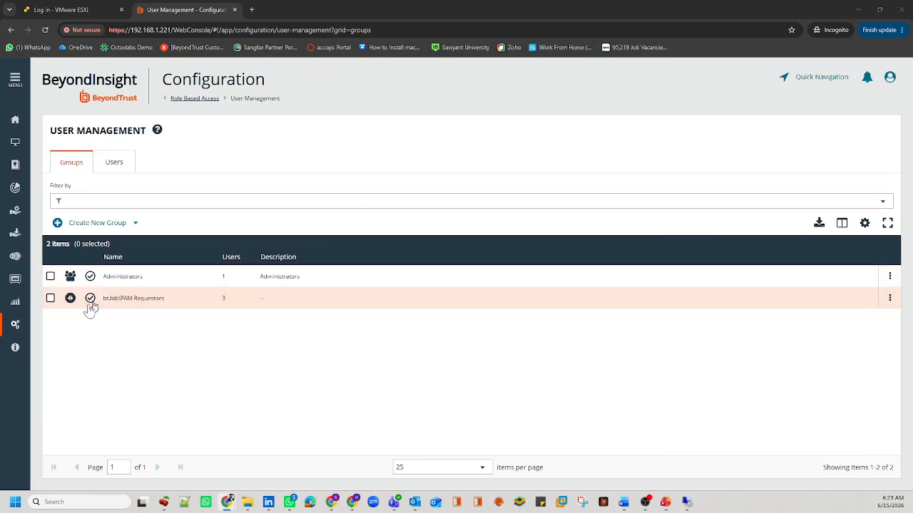
Step: In Configuration > User Audits, view the Login Failure details reading 'Invalid username or password'
click(15, 329)
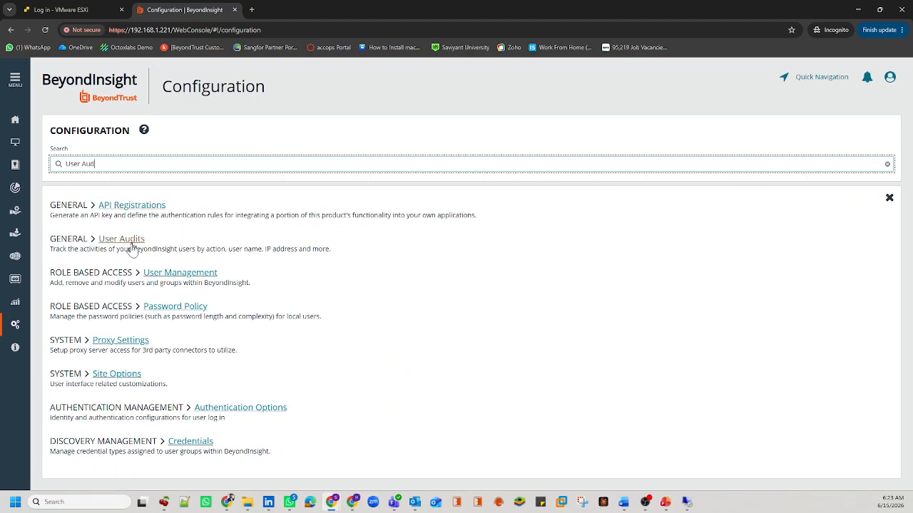
click(122, 242)
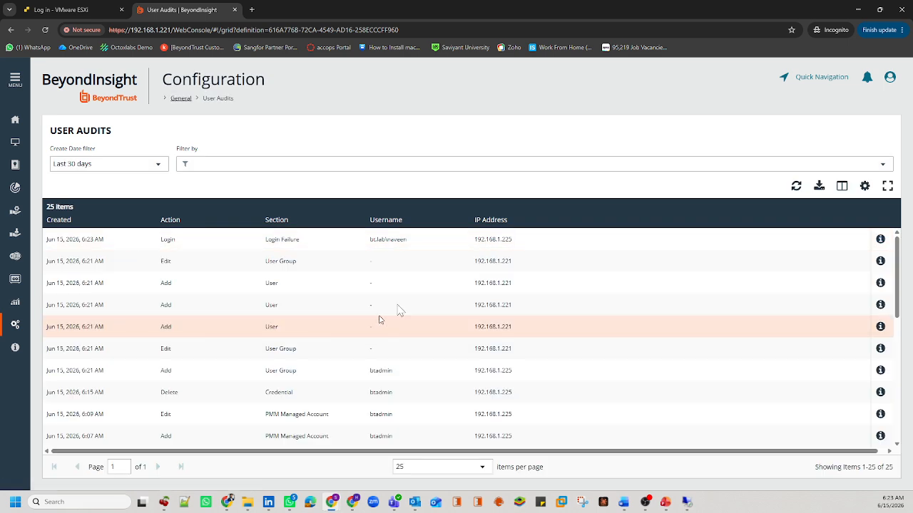
click(416, 242)
drag(416, 242, 359, 247)
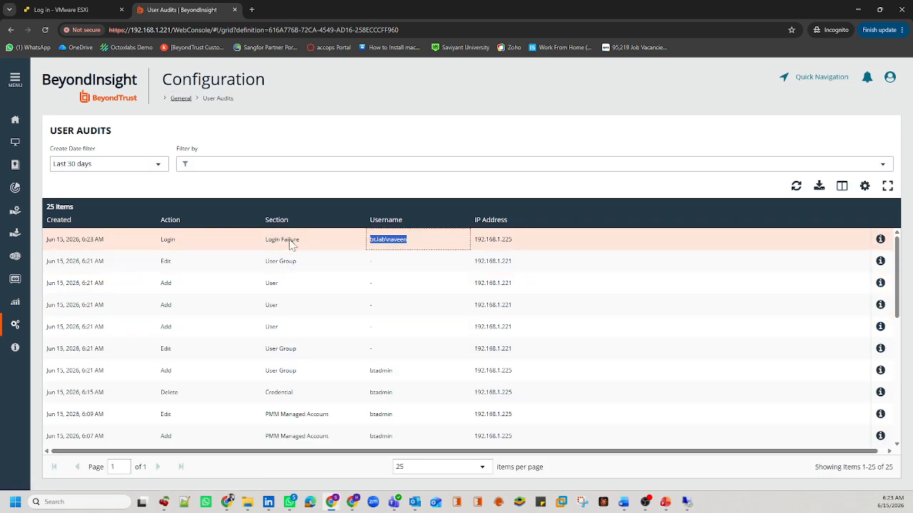
drag(303, 242, 273, 243)
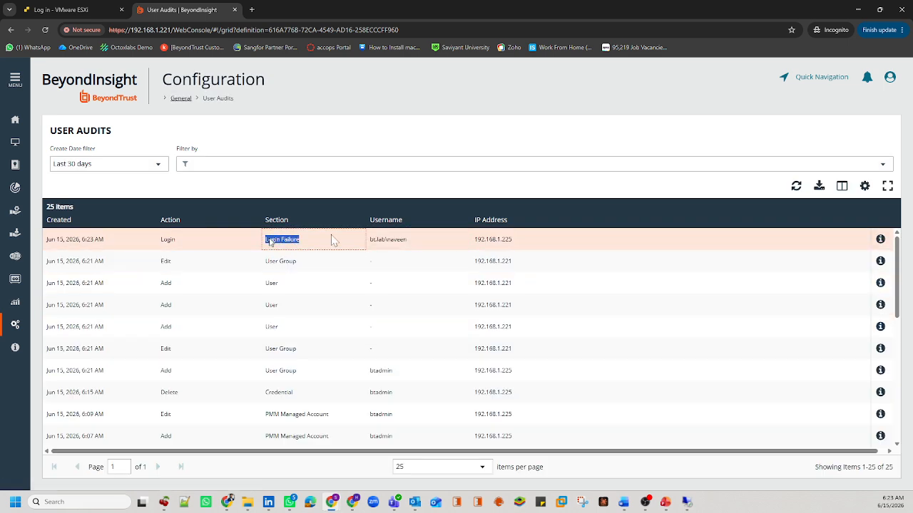
click(879, 240)
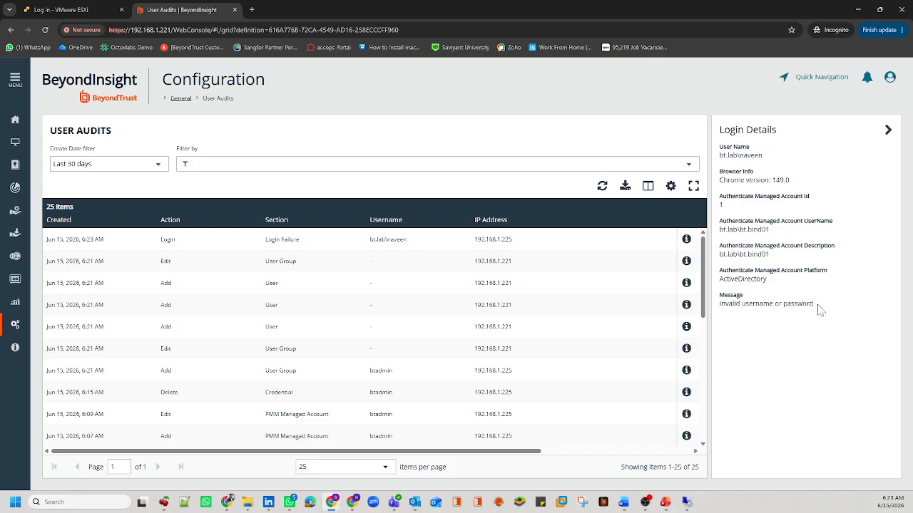
drag(817, 307, 718, 304)
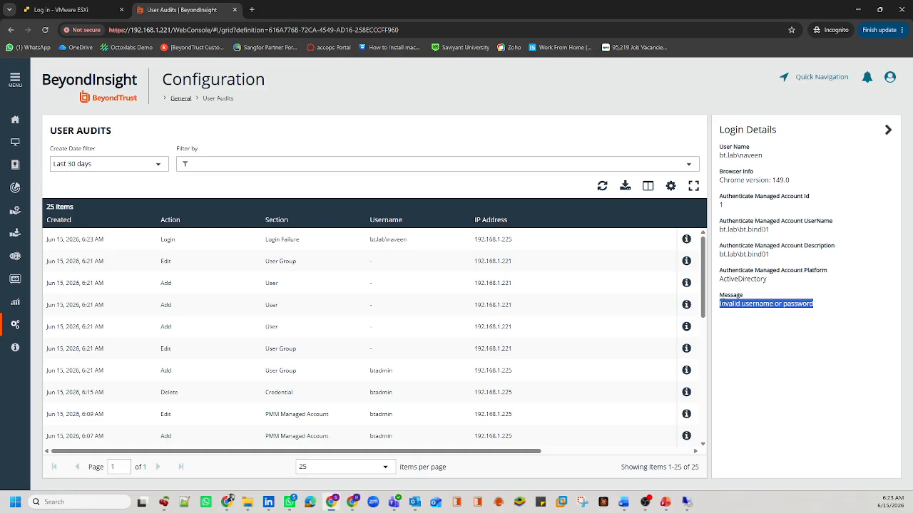
Step: Check the three members in the PAM Requestors Members tab, open one member's properties, then close both dialogs
mouse_move(686, 503)
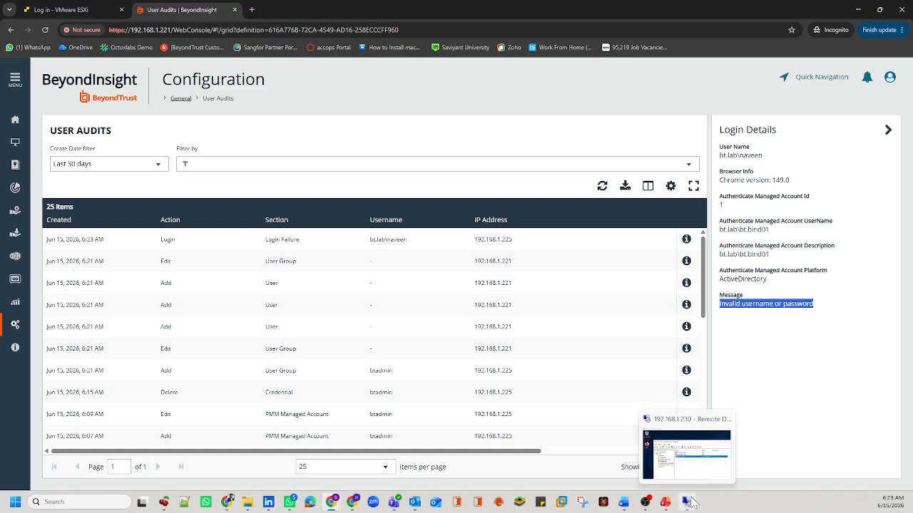
click(688, 502)
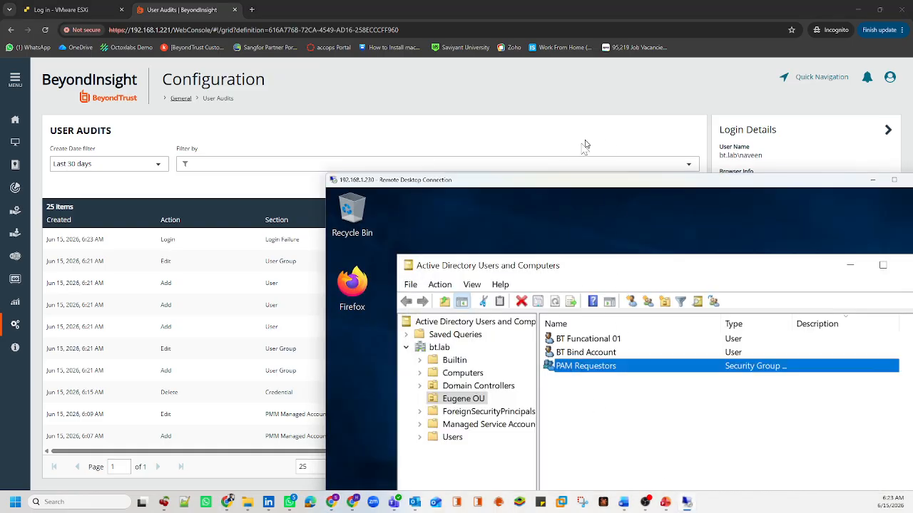
drag(565, 187, 410, 94)
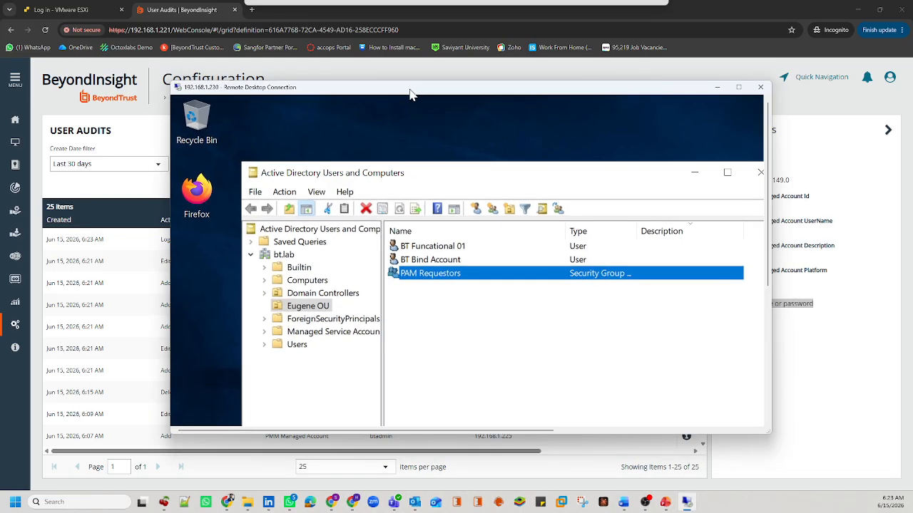
double_click(425, 275)
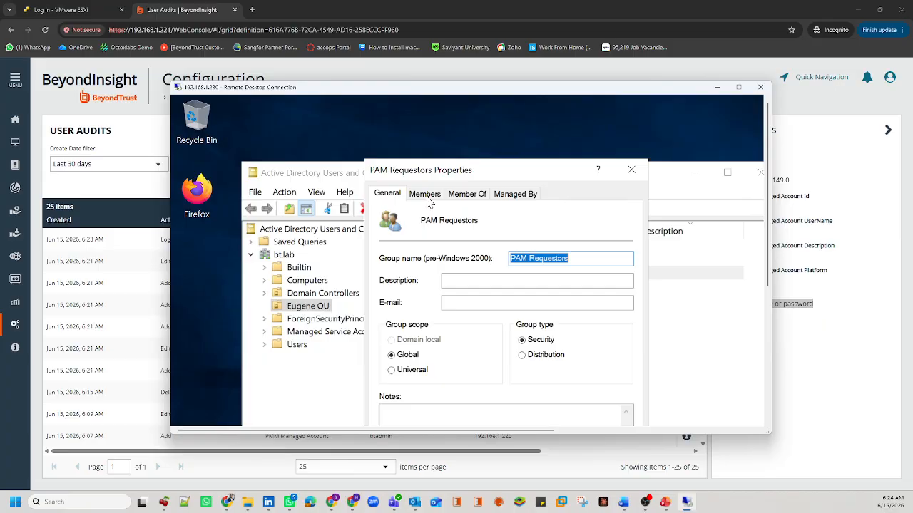
click(427, 196)
click(424, 274)
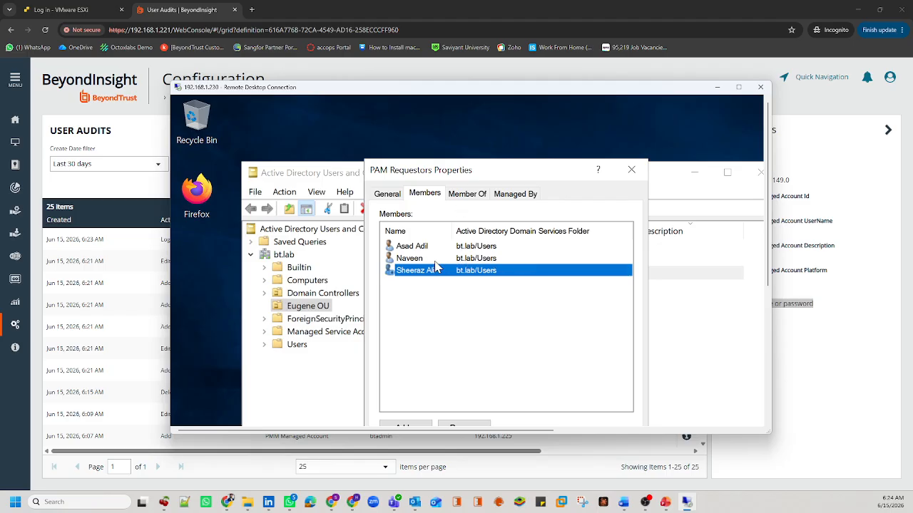
double_click(428, 271)
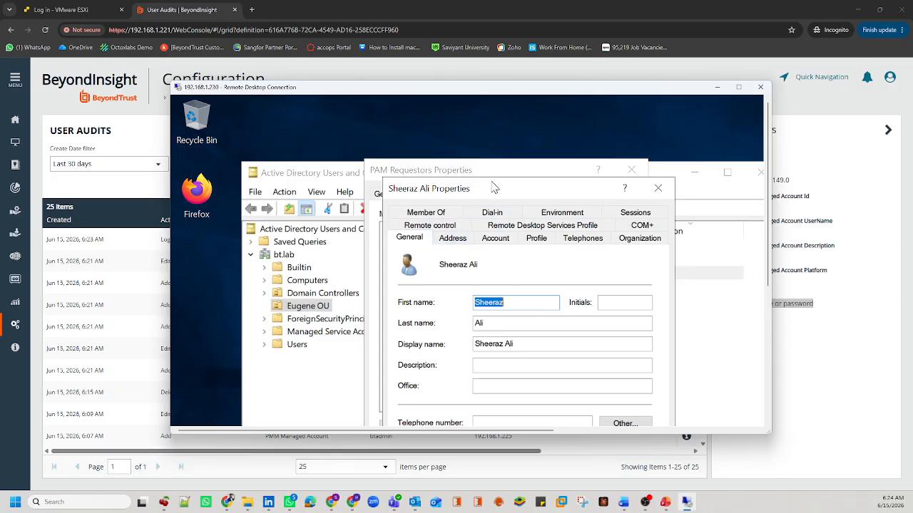
drag(494, 188, 440, 132)
click(606, 133)
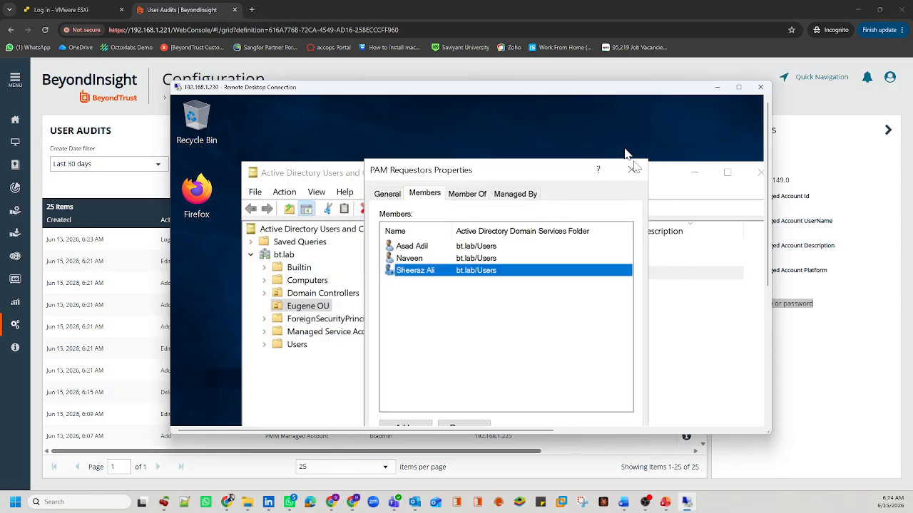
click(633, 170)
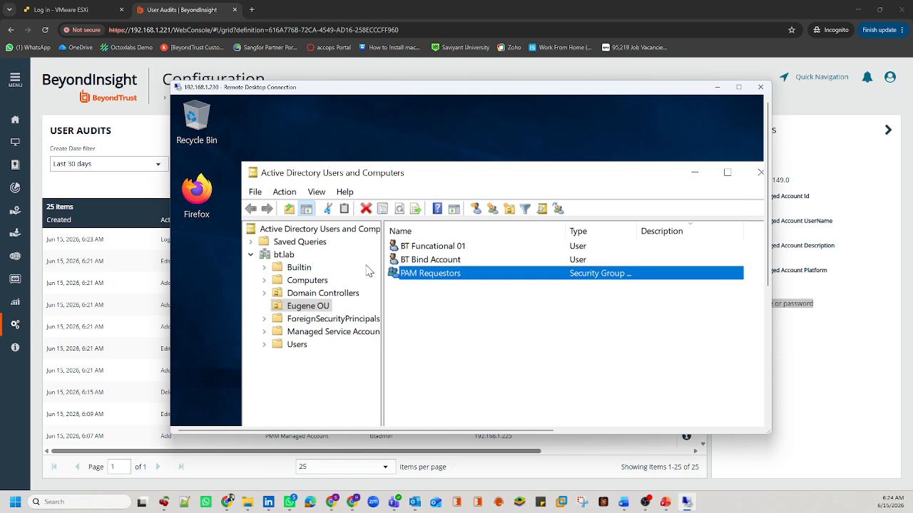
Step: Use Find on bt.lab to search for the domain user's logon name
right_click(288, 258)
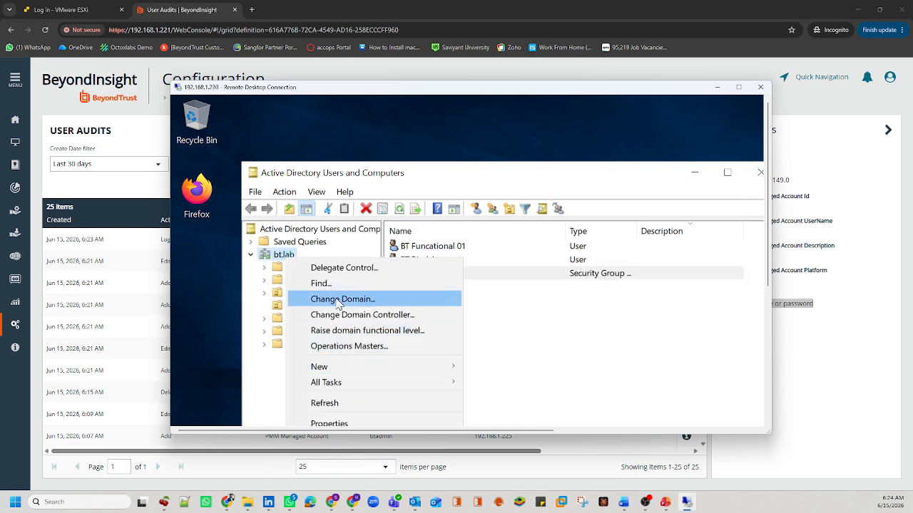
click(332, 285)
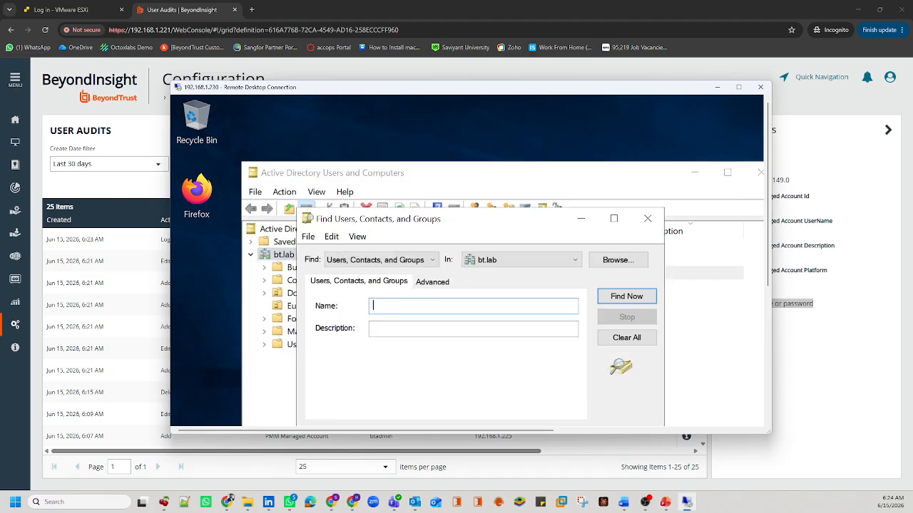
click(616, 297)
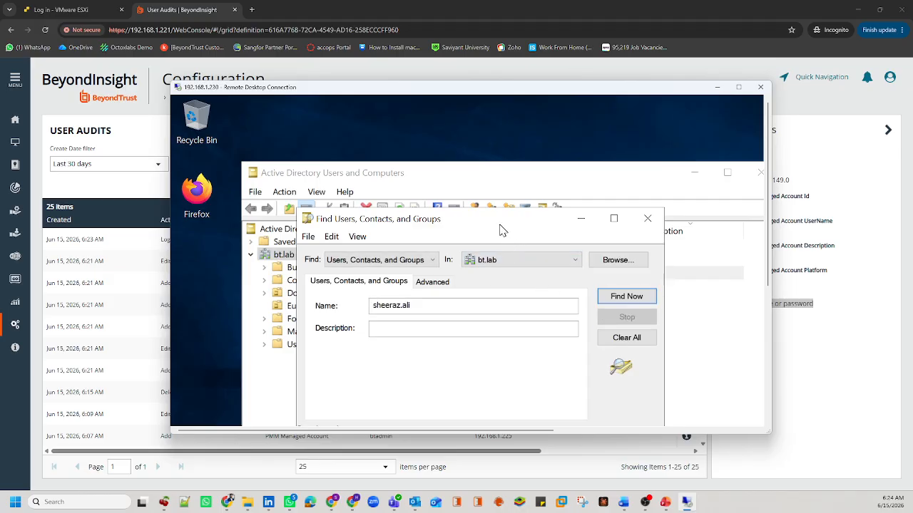
drag(500, 229, 482, 122)
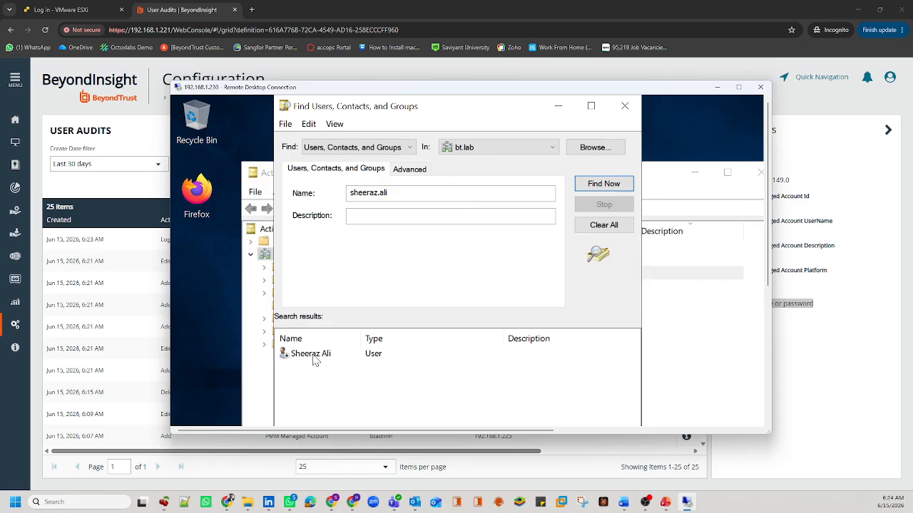
Step: Reset the found user's password, enter and confirm the new password, and tick Unlock account
right_click(312, 360)
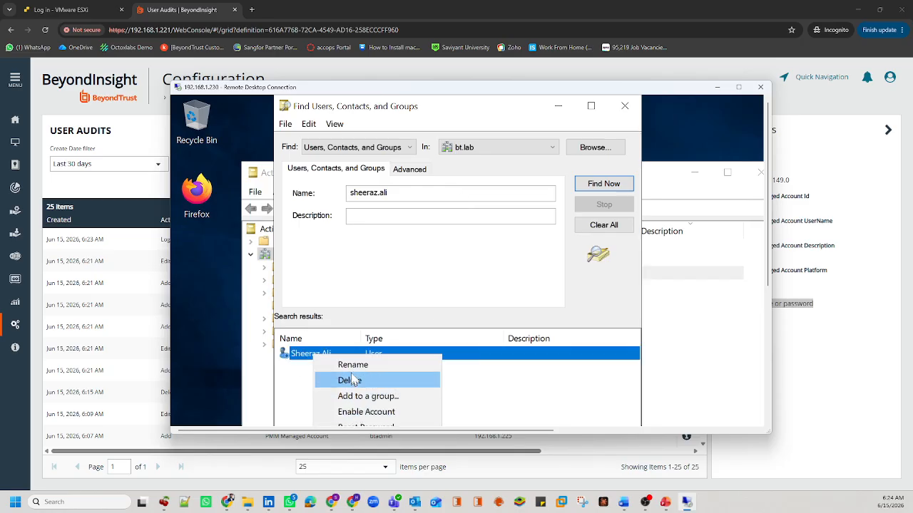
click(738, 89)
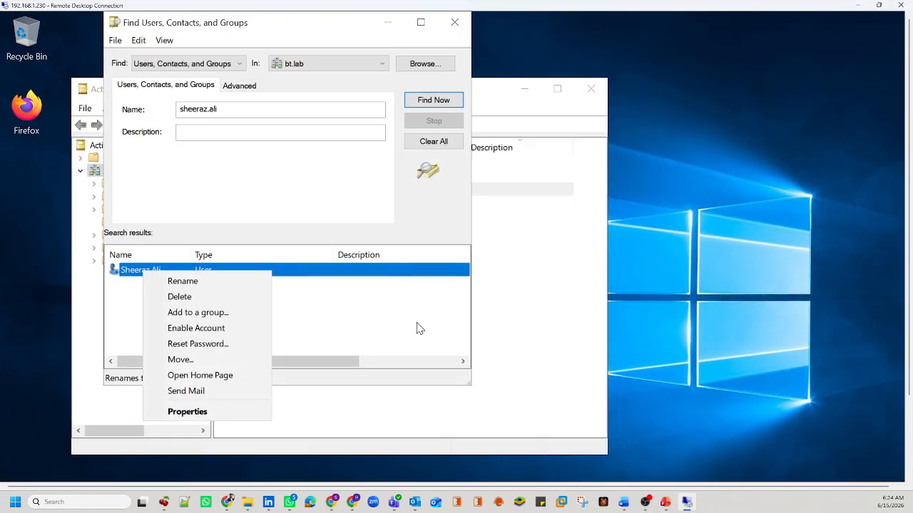
click(193, 343)
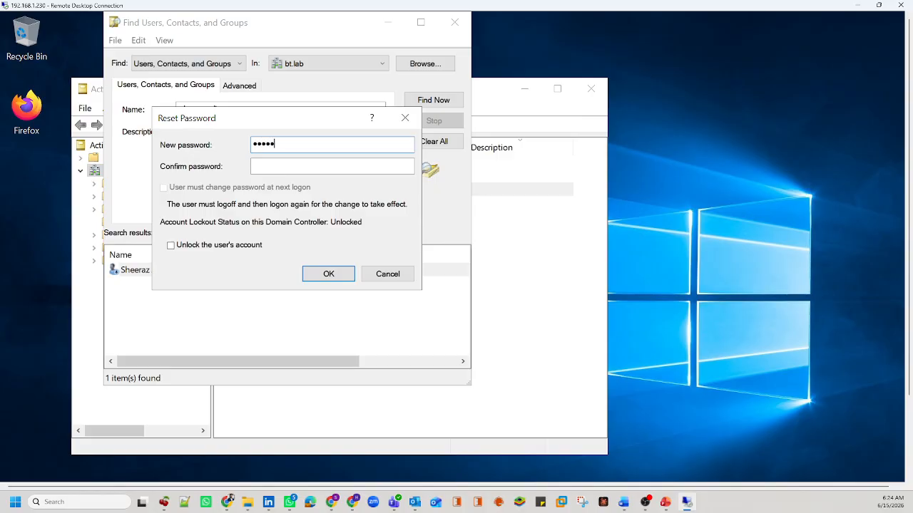
key(Tab)
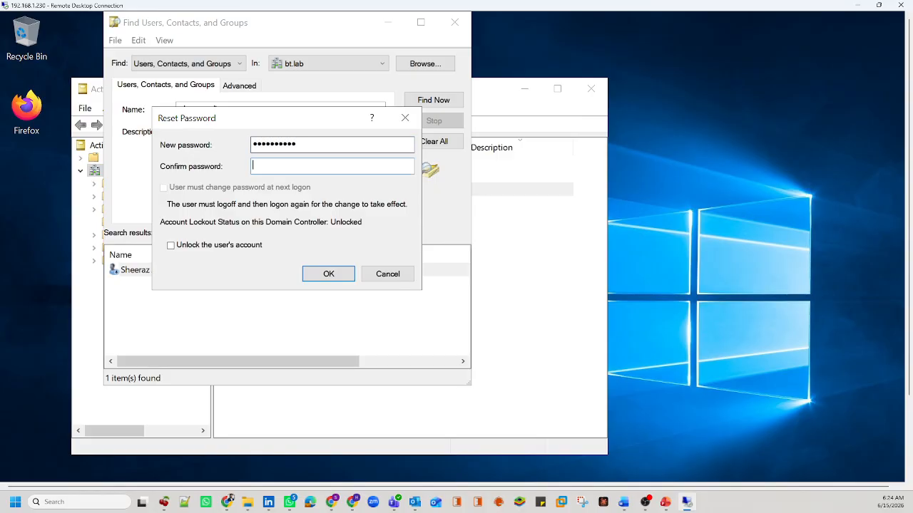
text(P)
key(BackSpace)
key(BackSpace)
key(BackSpace)
key(Caps_Lock)
text(••••••••••)
click(211, 245)
click(326, 274)
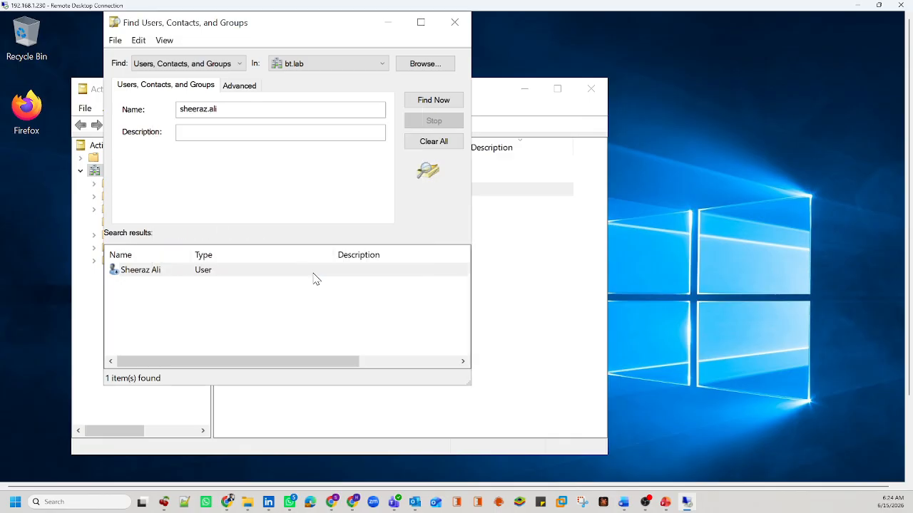
click(534, 390)
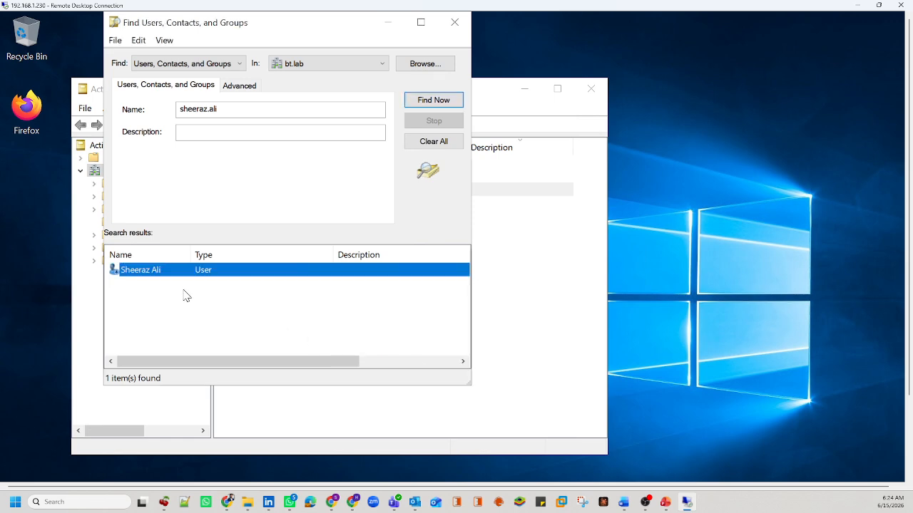
right_click(158, 270)
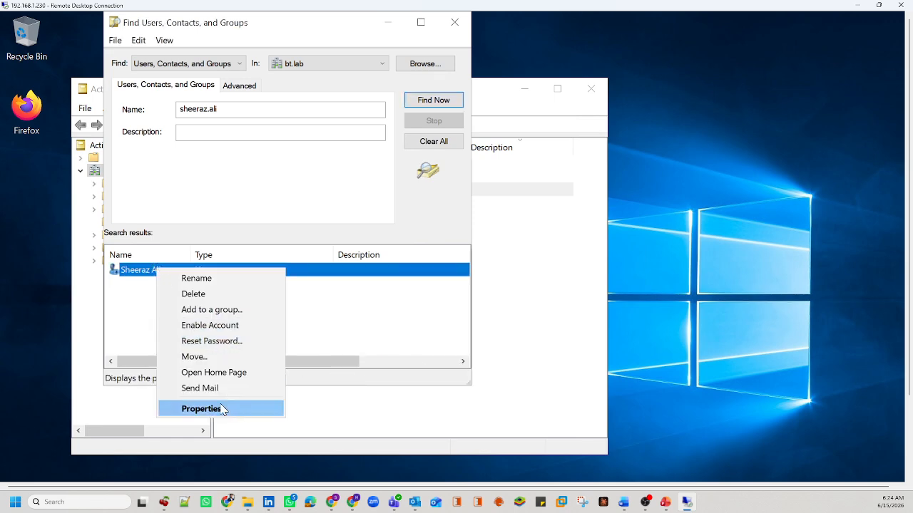
click(229, 408)
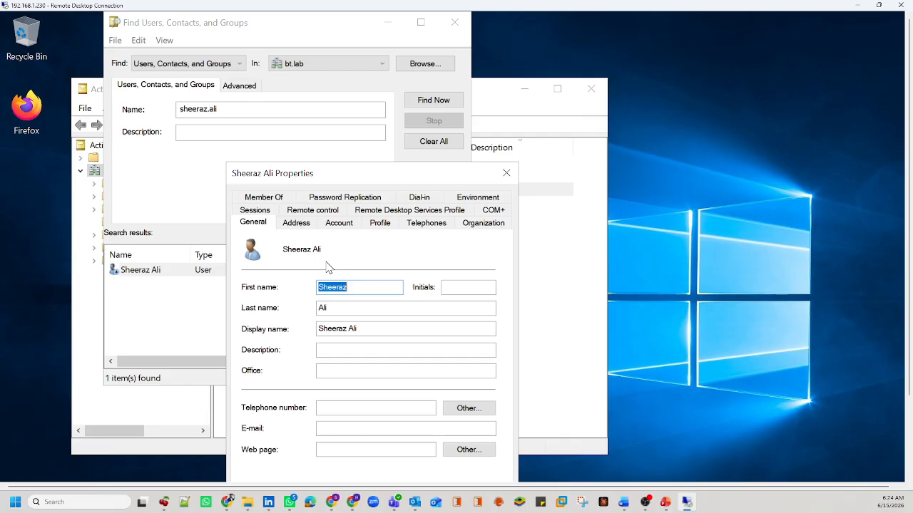
click(340, 222)
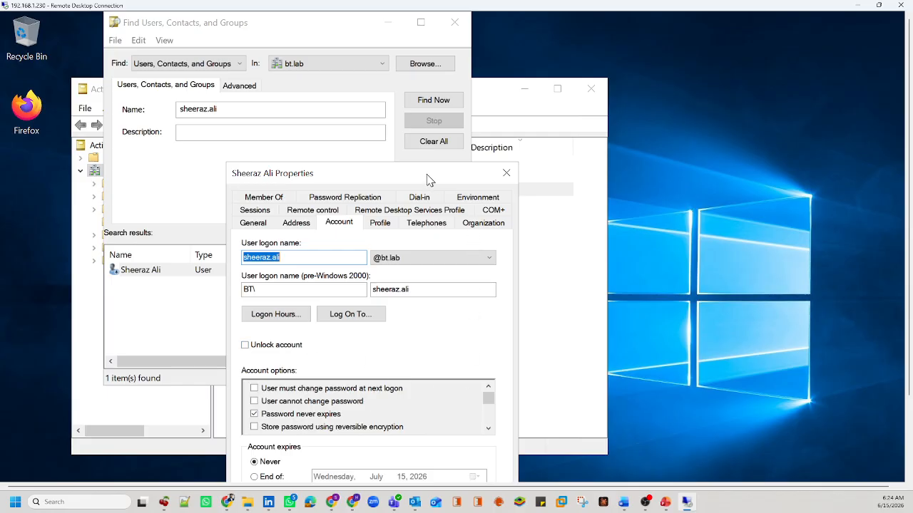
drag(427, 178, 420, 115)
click(257, 133)
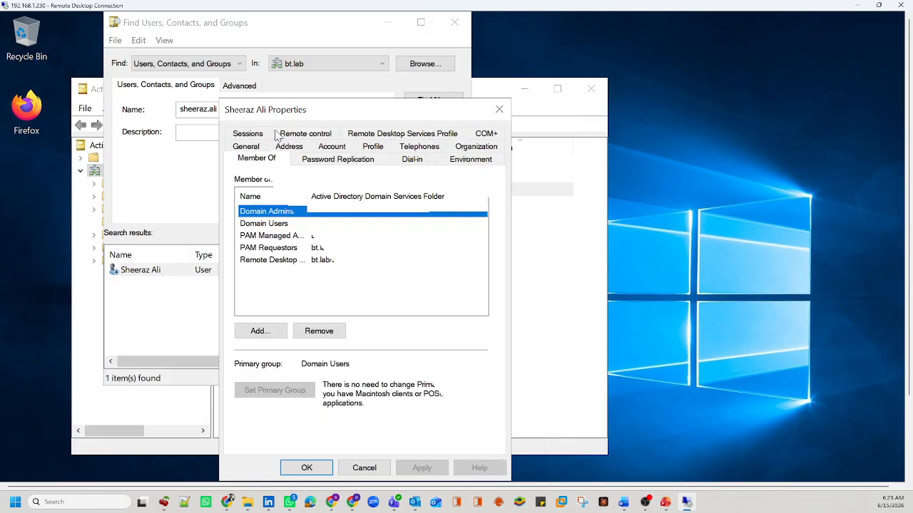
click(341, 213)
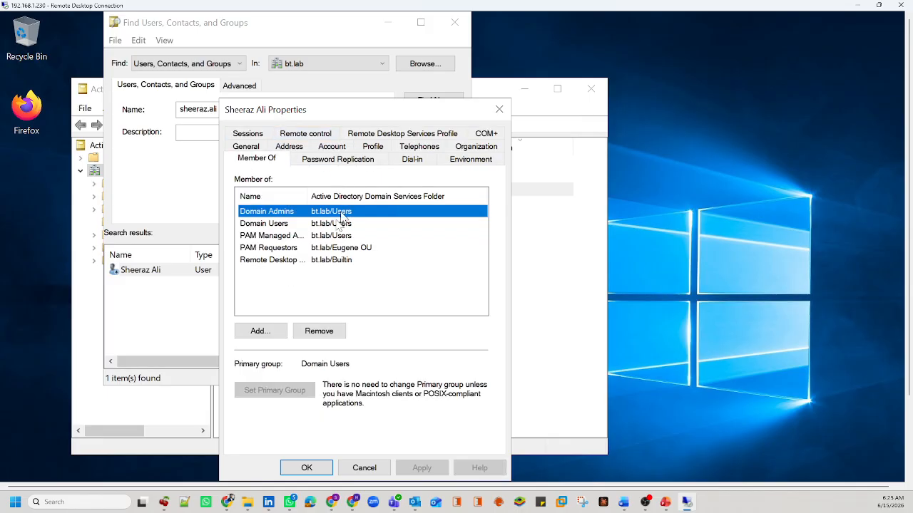
click(499, 110)
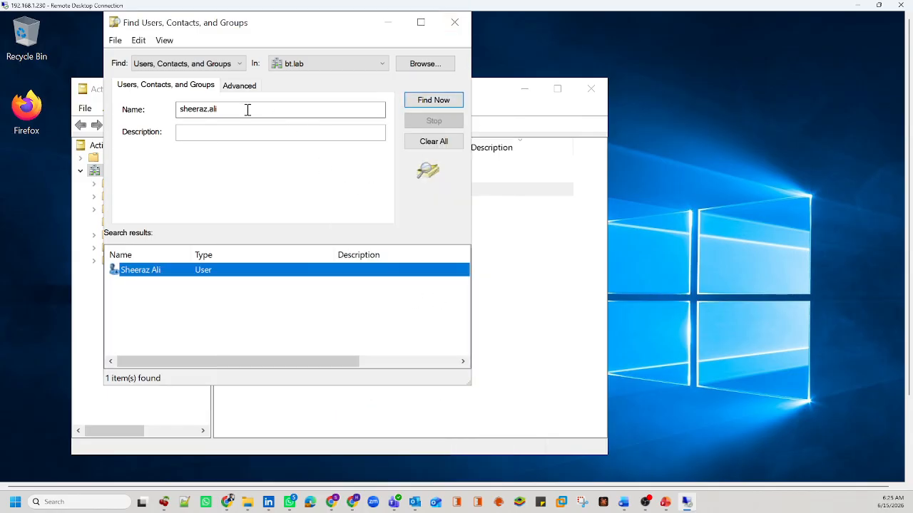
Step: Search for the second domain user by name and briefly view its account properties
drag(247, 110, 141, 112)
text(naveen)
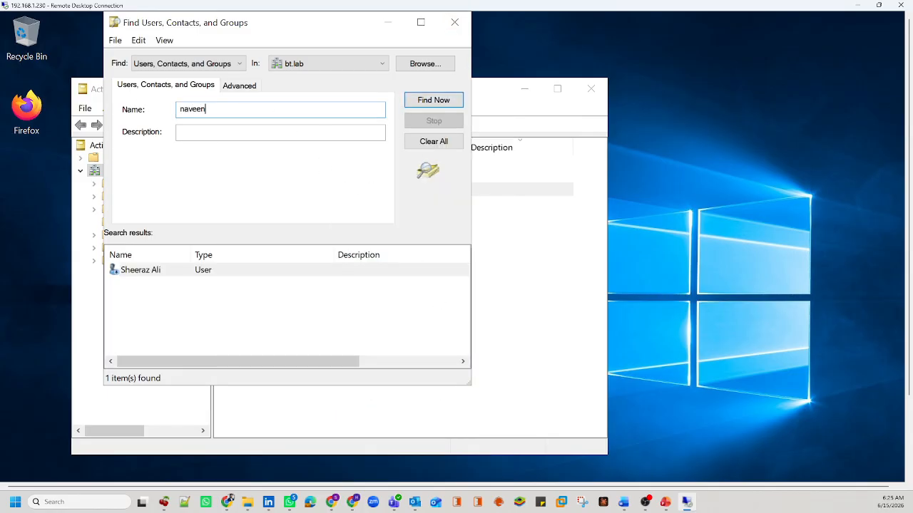
key(Return)
click(153, 277)
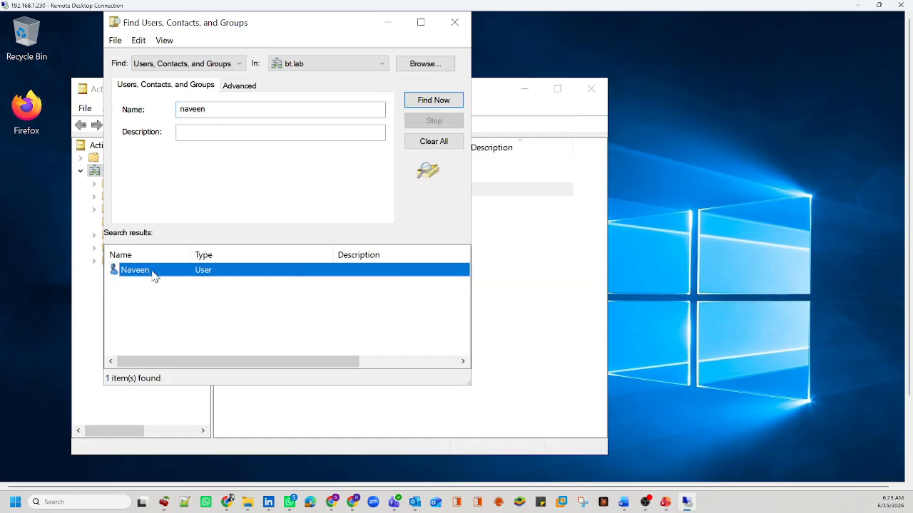
right_click(153, 275)
click(206, 411)
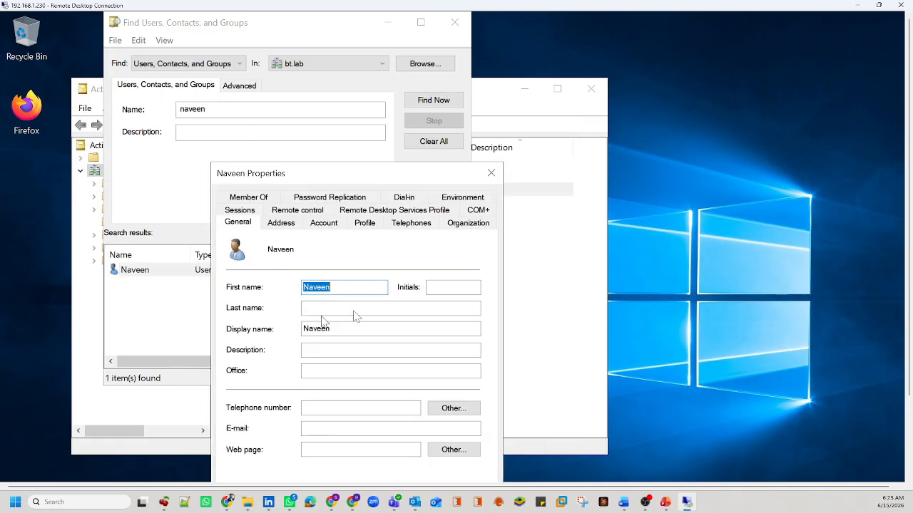
click(490, 174)
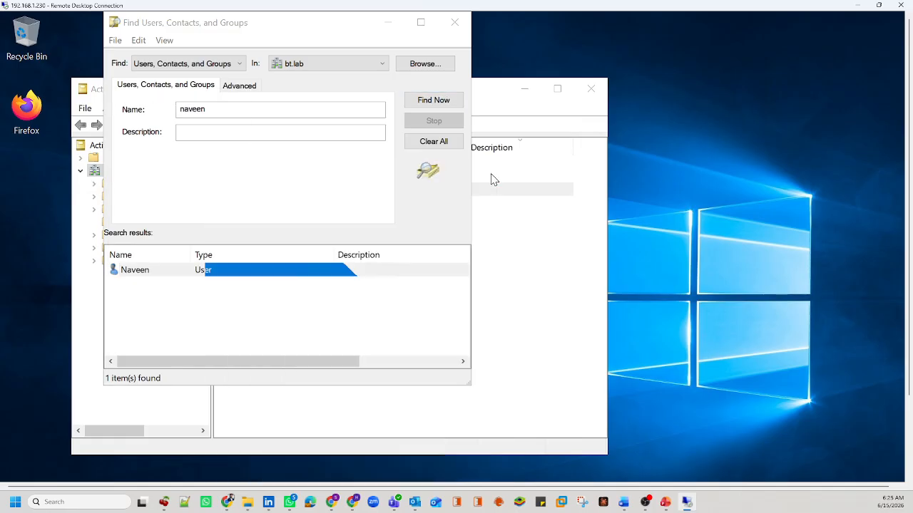
Step: Reset the second user's password with Unlock account ticked, and dismiss the confirmation
right_click(151, 272)
click(187, 345)
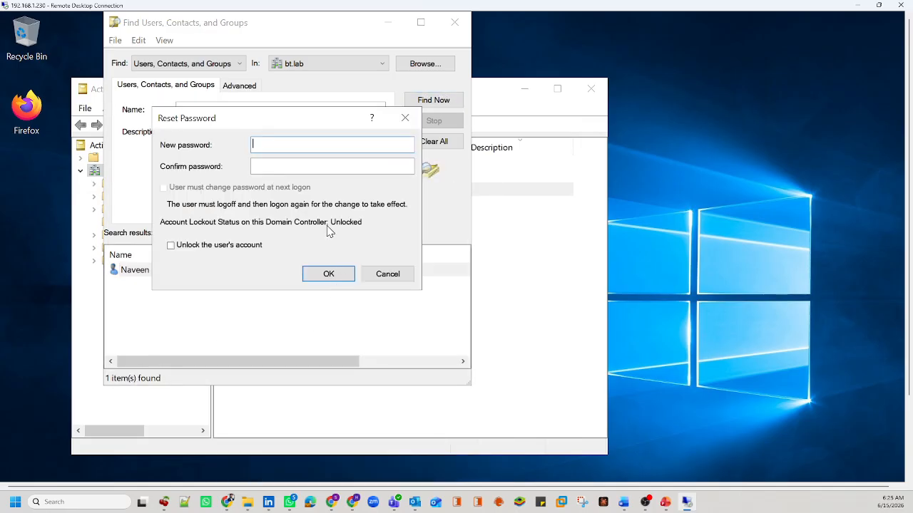
text(Password1!)
key(Tab)
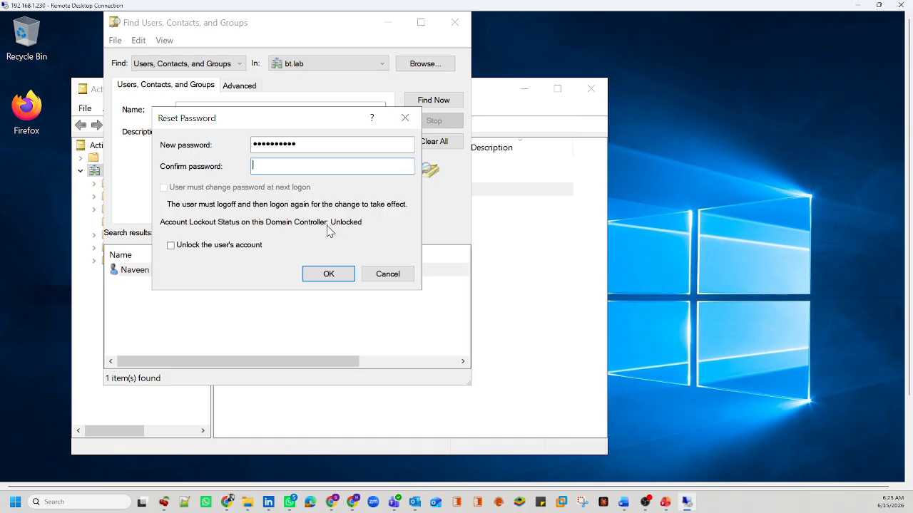
text(Password1!)
click(254, 246)
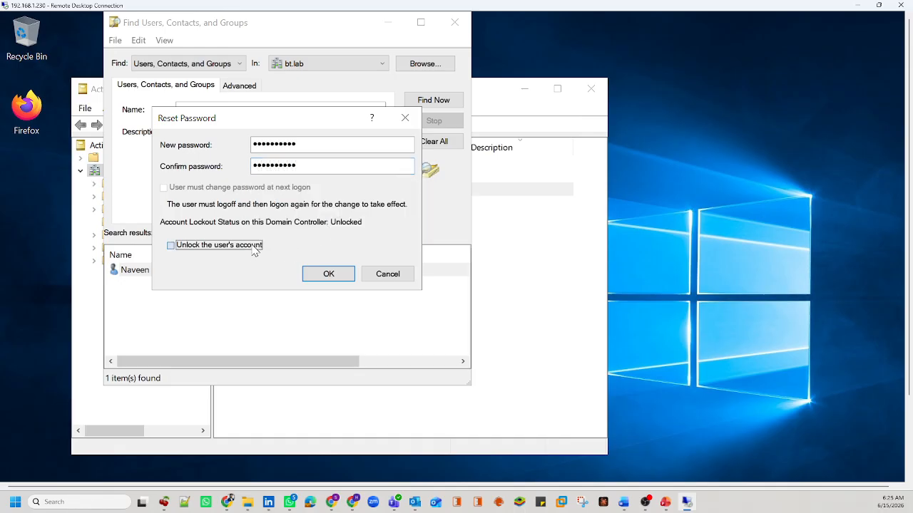
click(329, 275)
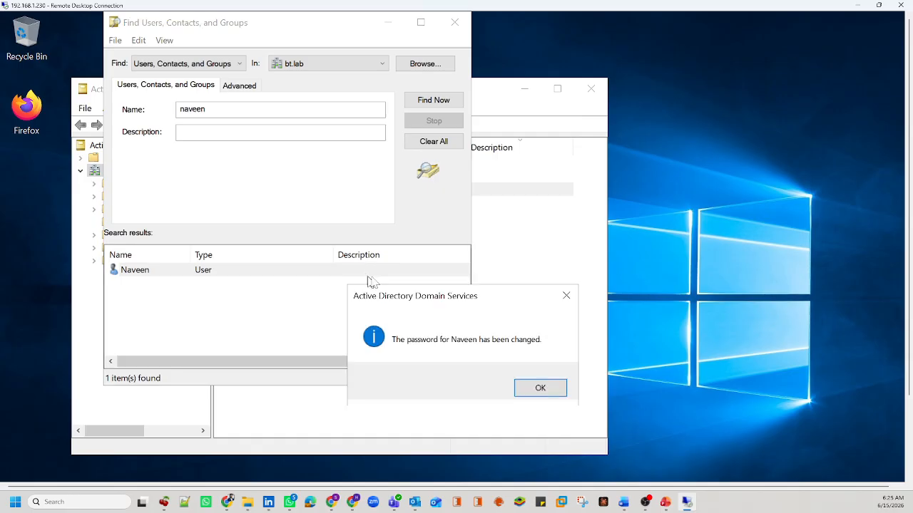
click(536, 385)
Step: Return to the BeyondInsight login page and resubmit the sign-in with the password revealed
click(857, 5)
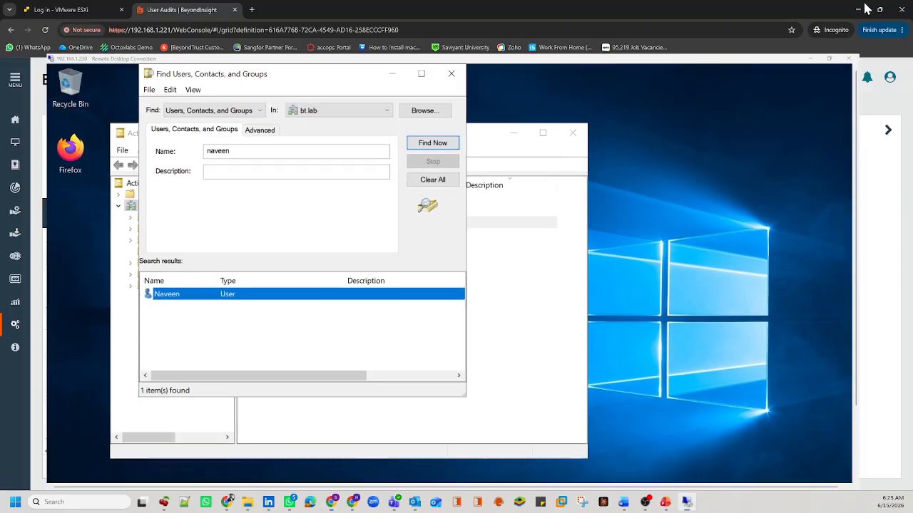
click(888, 130)
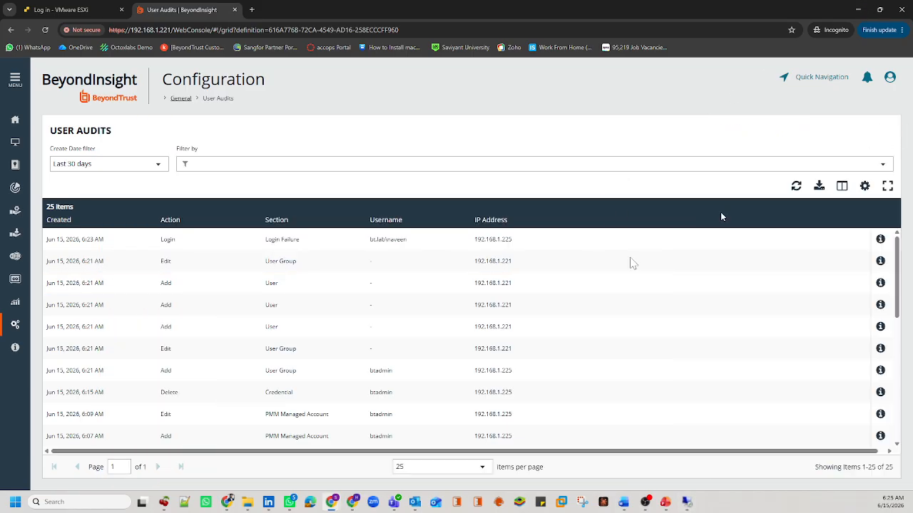
mouse_move(227, 502)
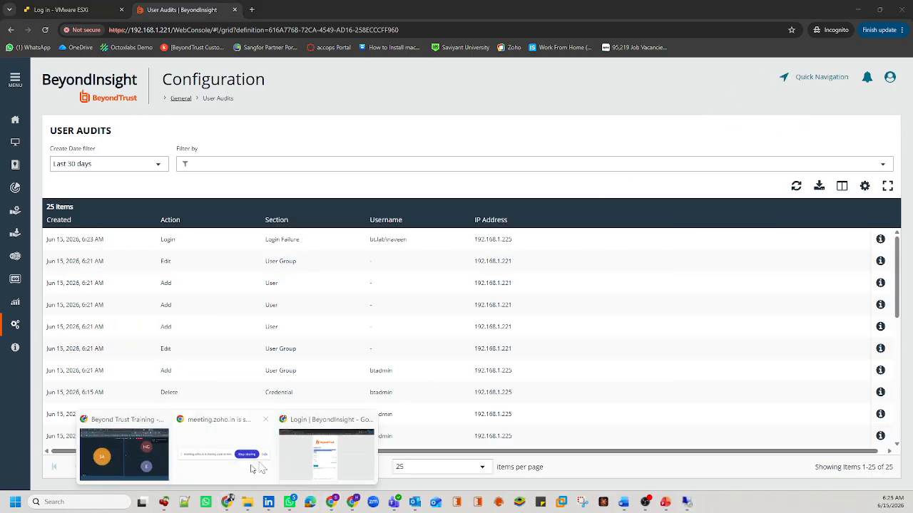
click(314, 451)
click(328, 241)
key(ctrl+a)
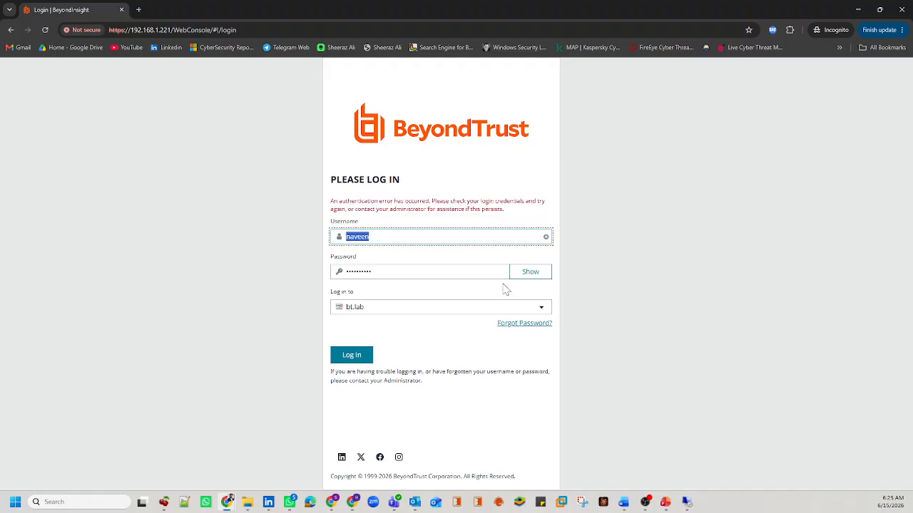
click(534, 280)
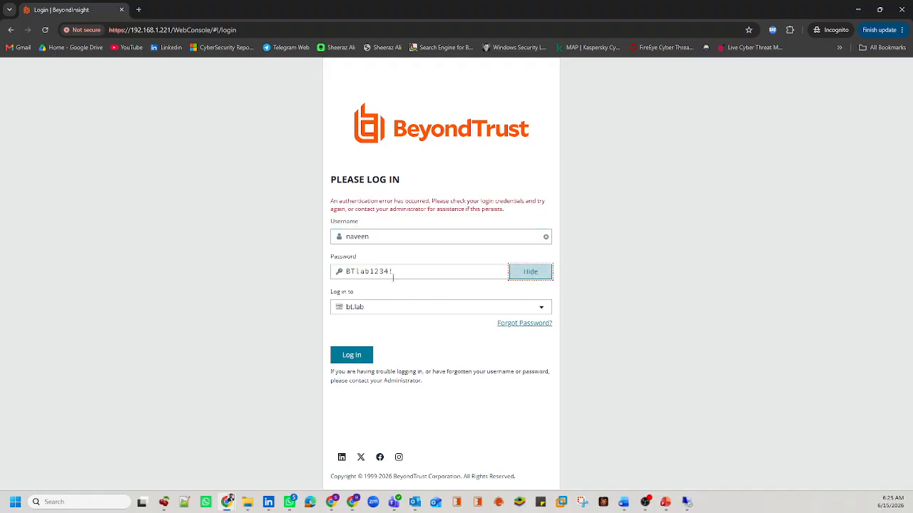
click(360, 357)
click(360, 356)
Step: Reload the bare /webconsole/ address and enter the username and password again
drag(173, 29, 306, 21)
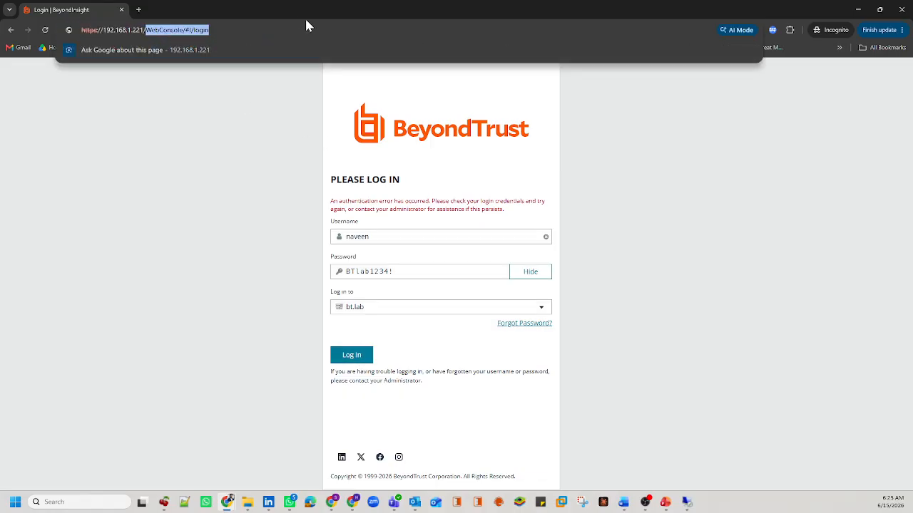
key(BackSpace)
key(Return)
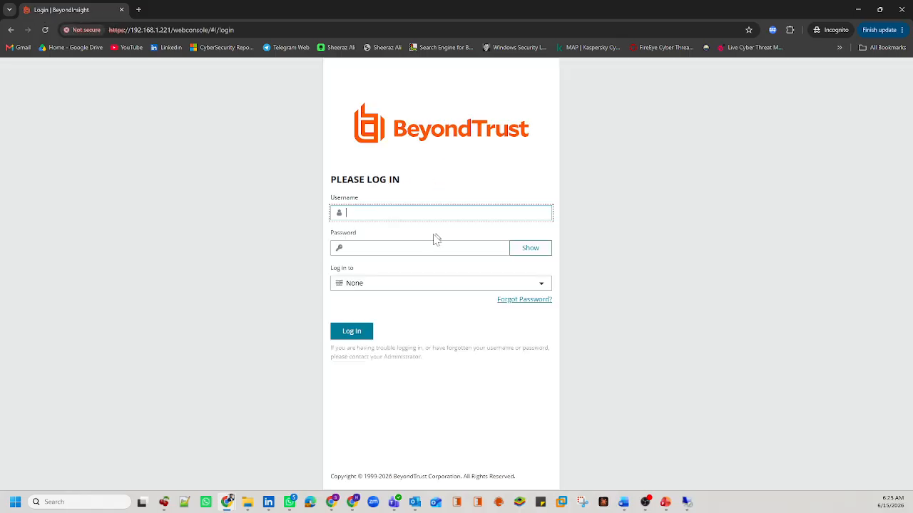
text(naveen)
key(Tab)
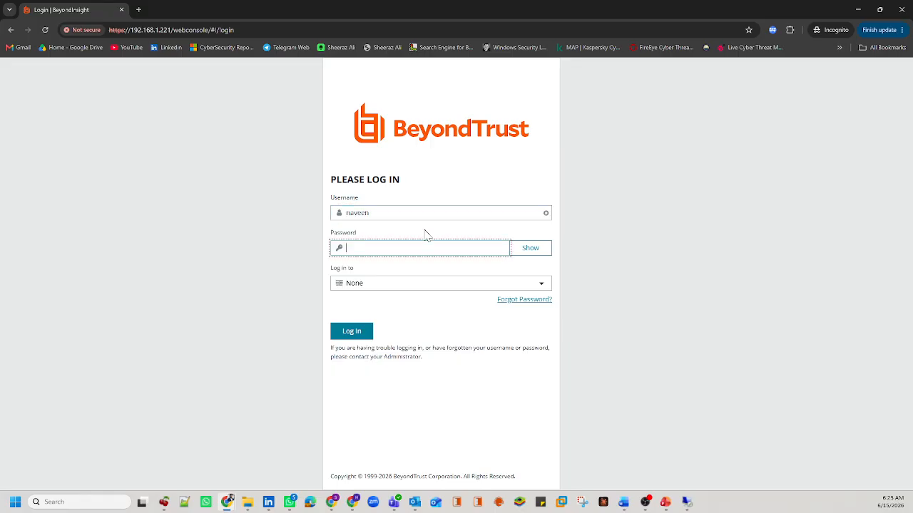
text(PA)
key(Caps_Lock)
text(••••••••)
key(Tab)
key(Caps_Lock)
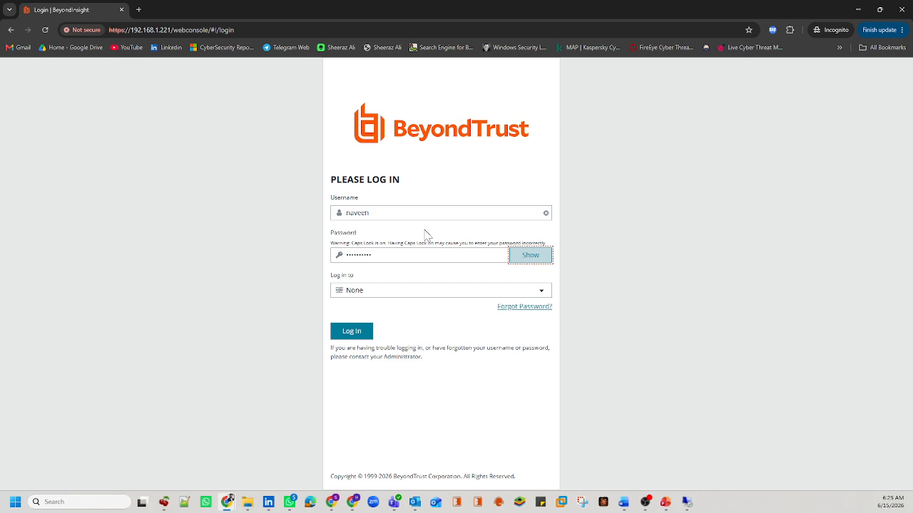
Step: Choose bt.lab as the sign-in domain, verify the revealed password, and submit the login
click(349, 290)
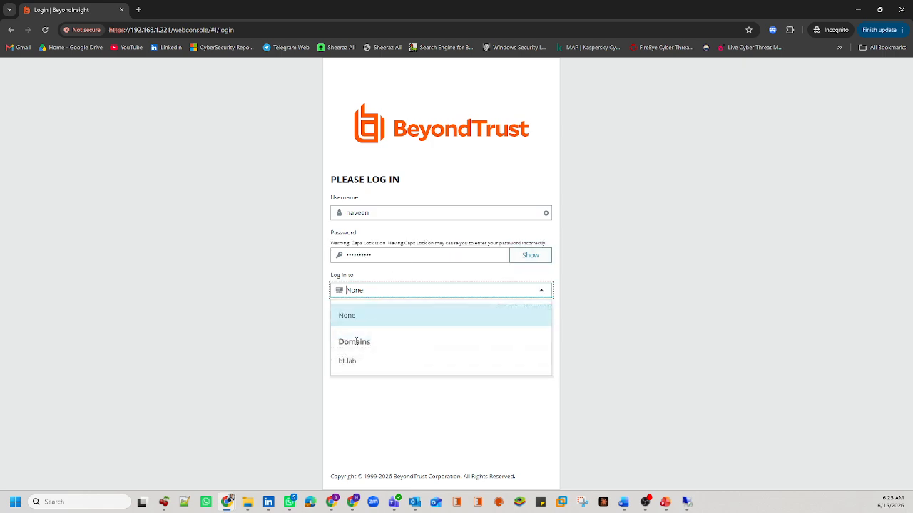
click(343, 360)
click(549, 262)
drag(418, 255, 343, 255)
click(358, 331)
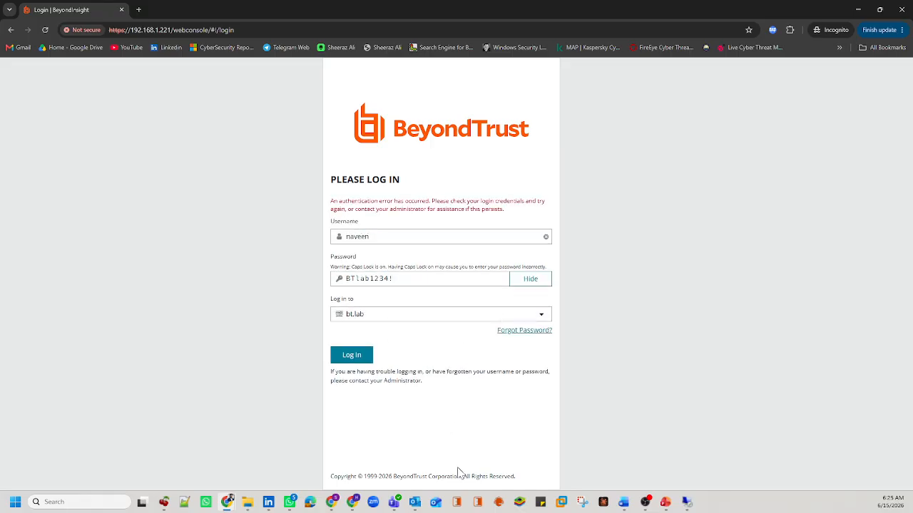
Step: Refresh User Audits and read the newest Login Failure's message: UserHasNoSmartRules
mouse_move(341, 504)
click(404, 428)
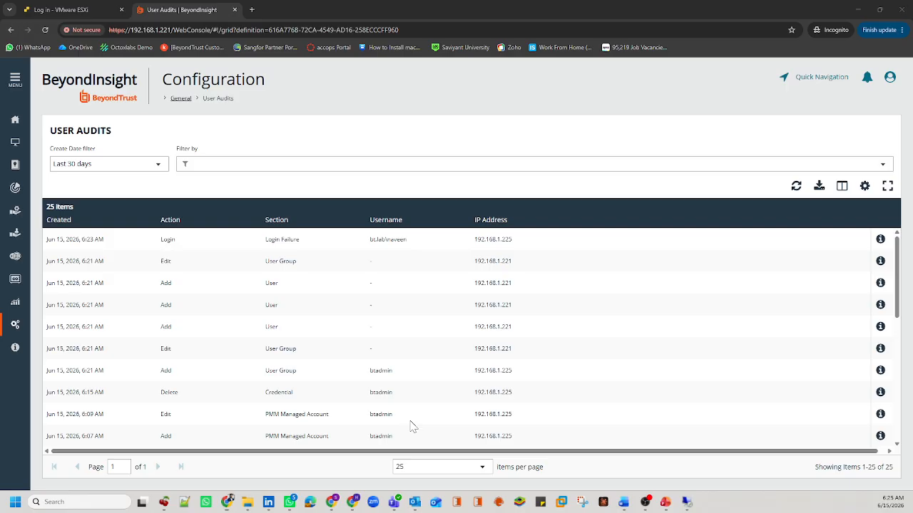
click(799, 186)
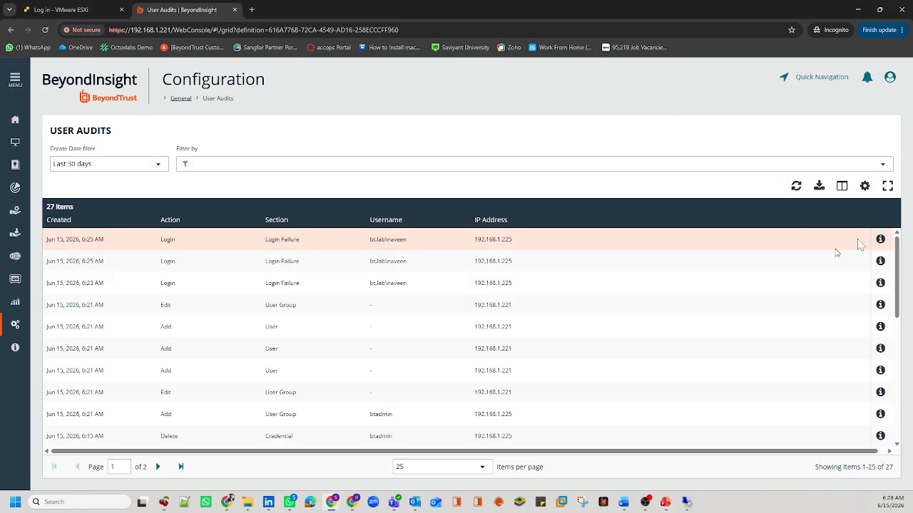
click(881, 240)
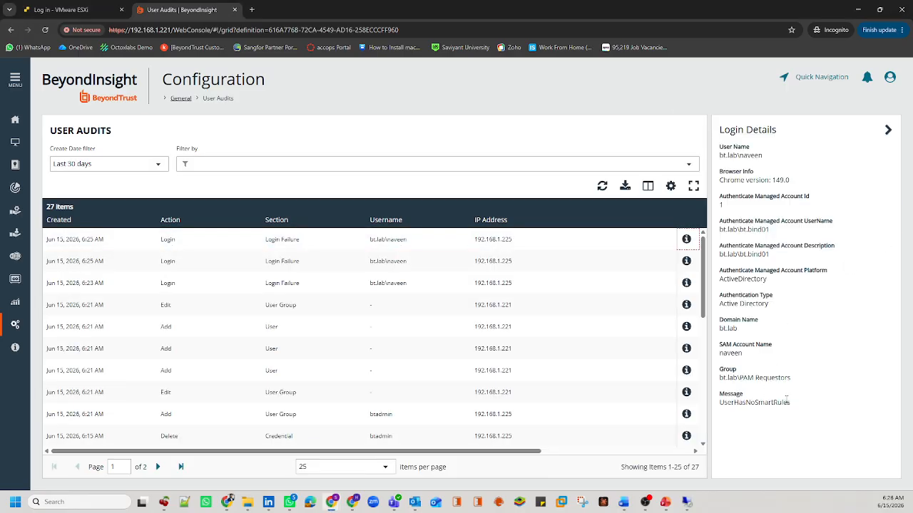
drag(798, 403, 725, 417)
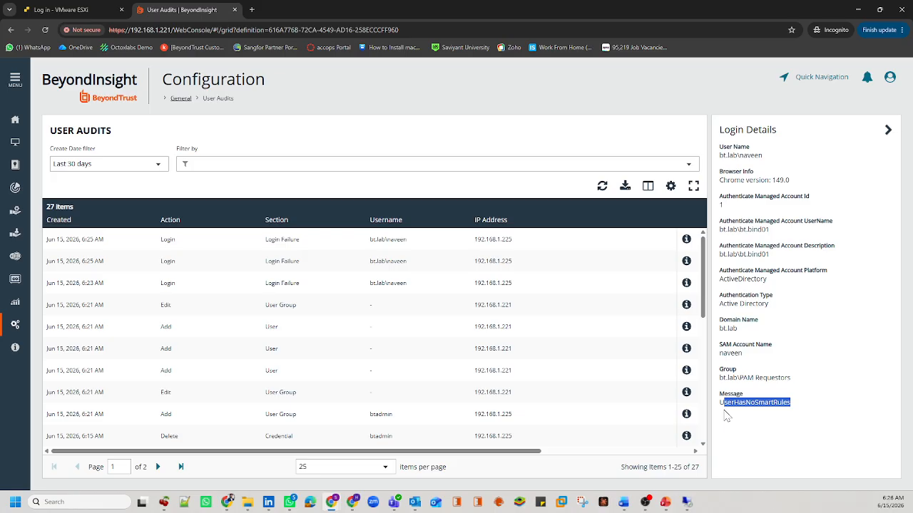
double_click(760, 404)
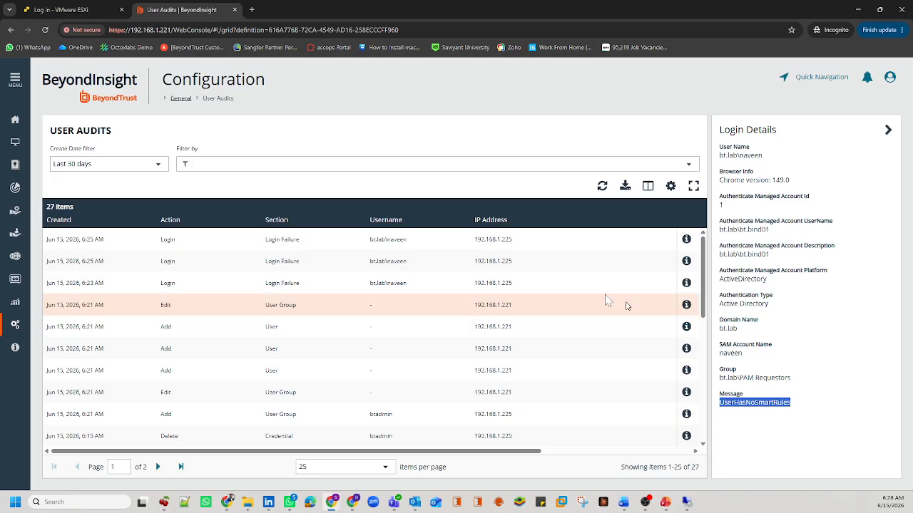
Step: Compare with the 6:23 failure's 'Invalid username or password' message, then close the details panel
click(421, 269)
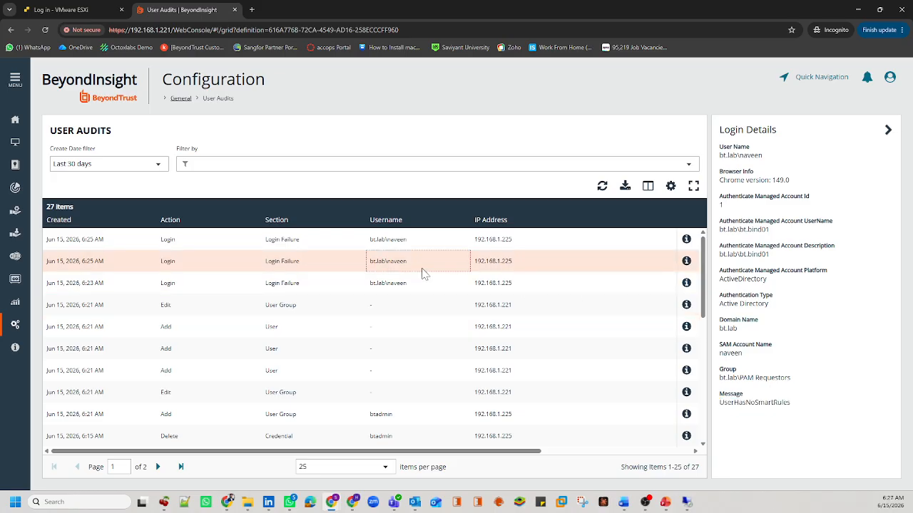
click(686, 284)
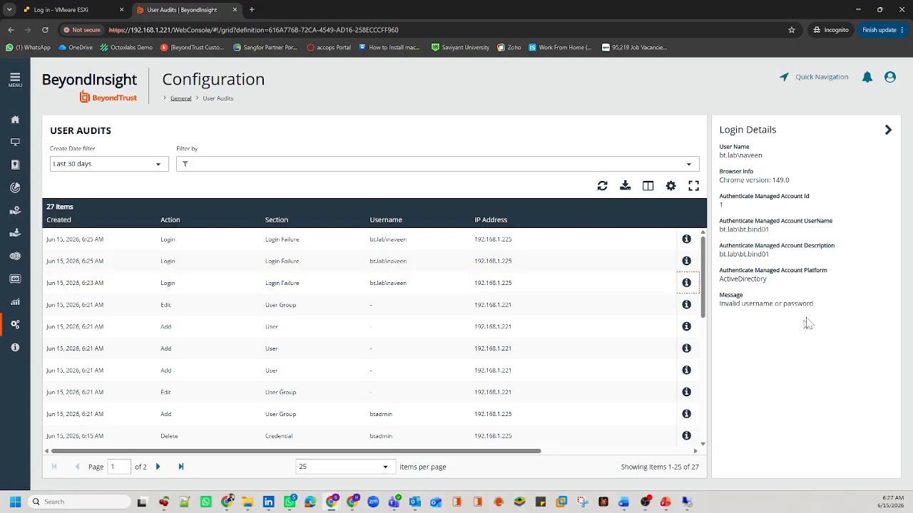
drag(803, 305, 708, 292)
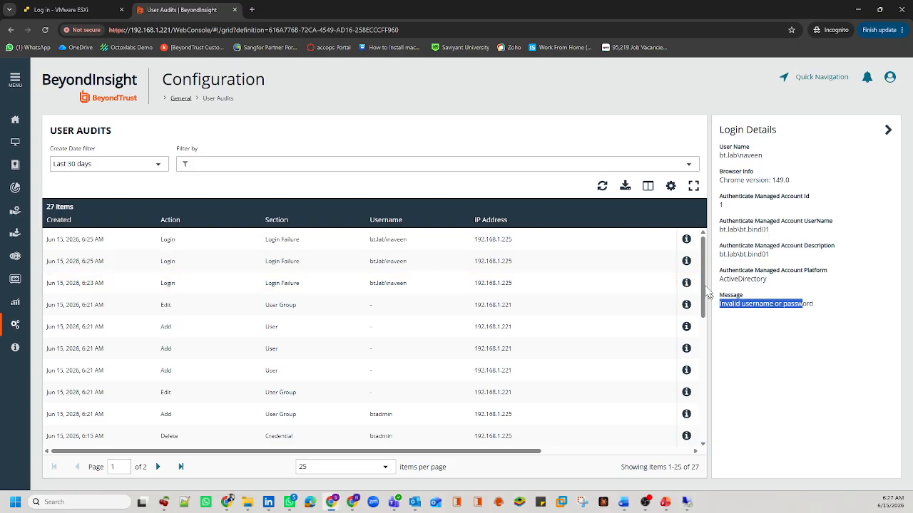
click(686, 239)
double_click(790, 402)
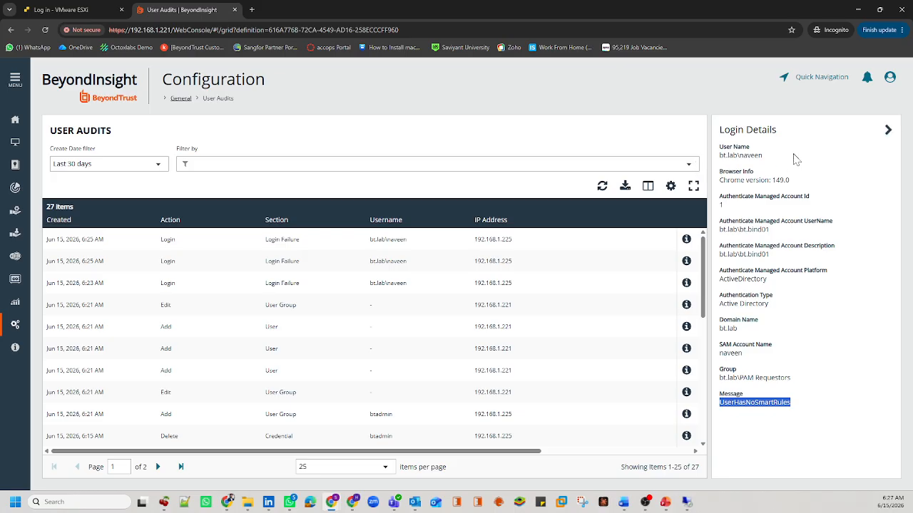
click(888, 130)
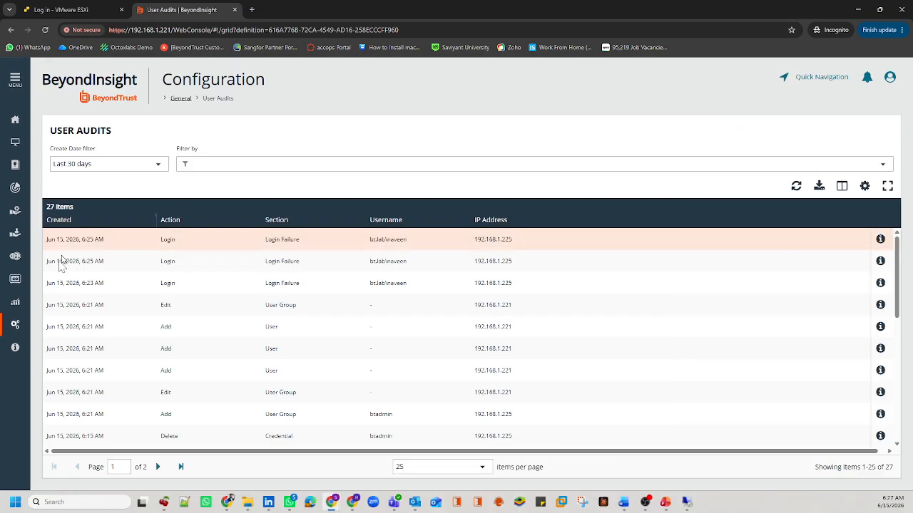
Step: Go to Configuration and open User Management under Role Based Access
click(15, 324)
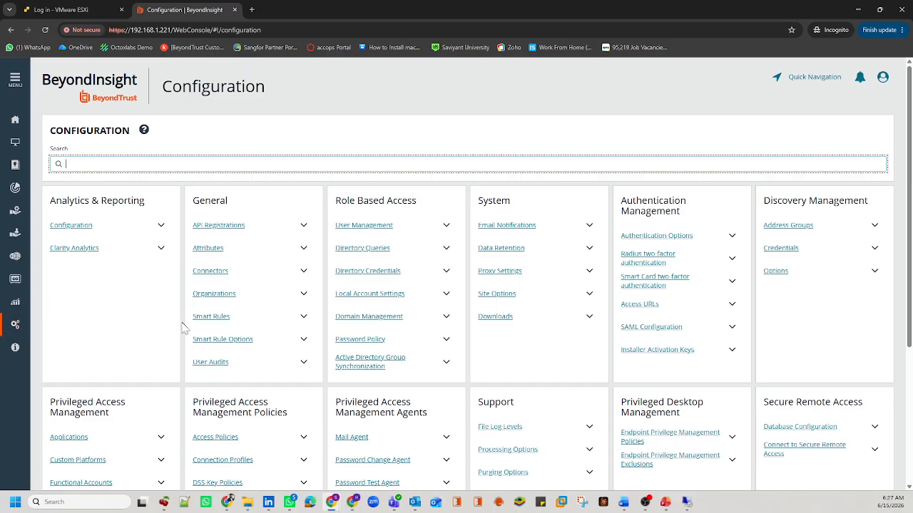
click(357, 226)
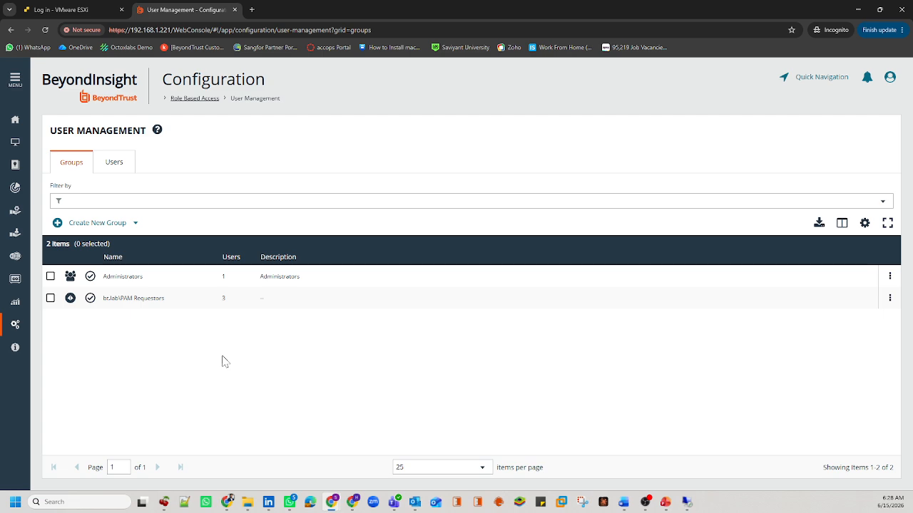
mouse_move(625, 503)
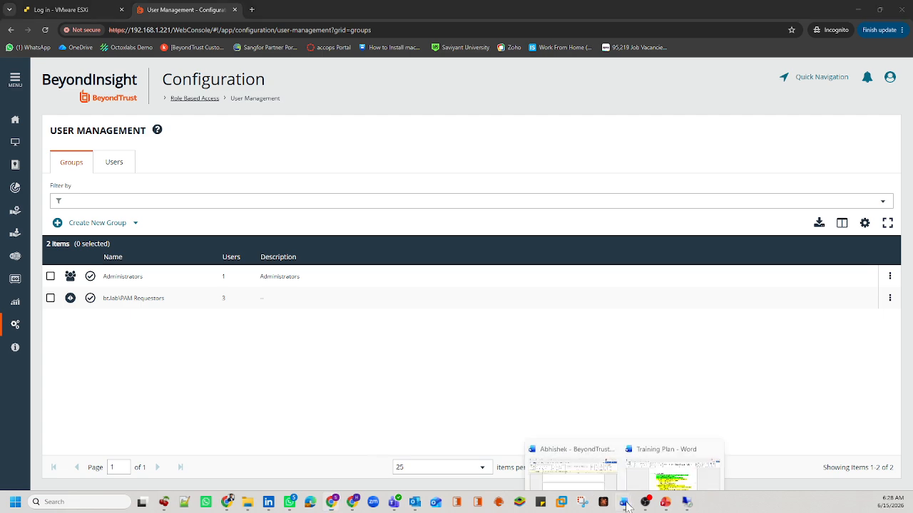
click(658, 464)
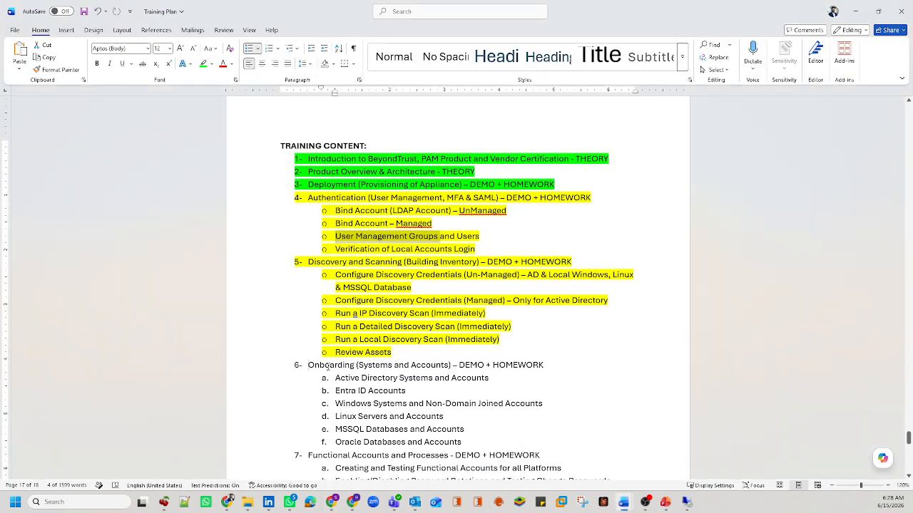
drag(318, 365, 462, 446)
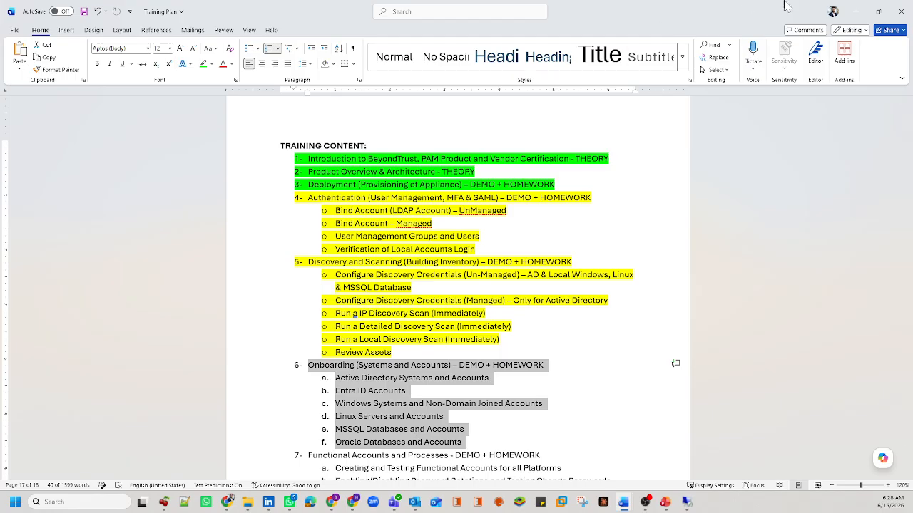
click(853, 13)
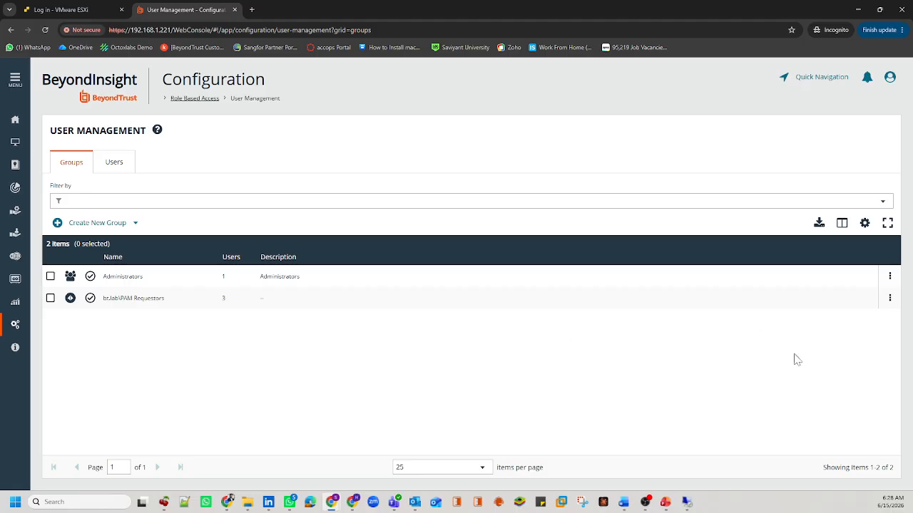
Step: Review the PAM Requestors group's users, features and Smart Group permissions, then return to Configuration
click(890, 299)
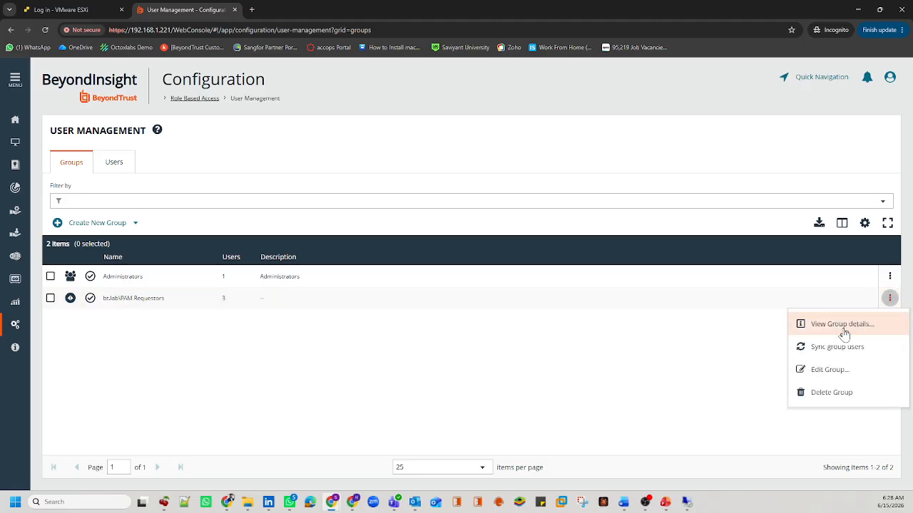
click(846, 328)
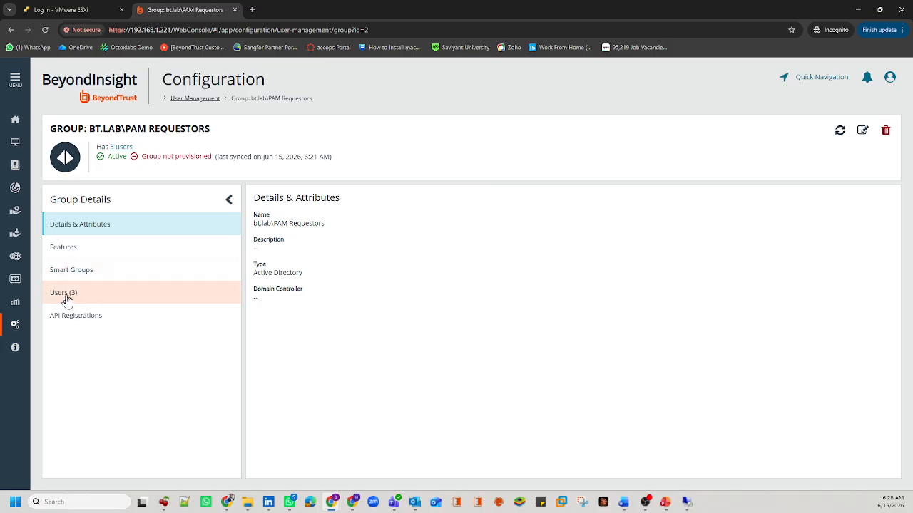
click(92, 302)
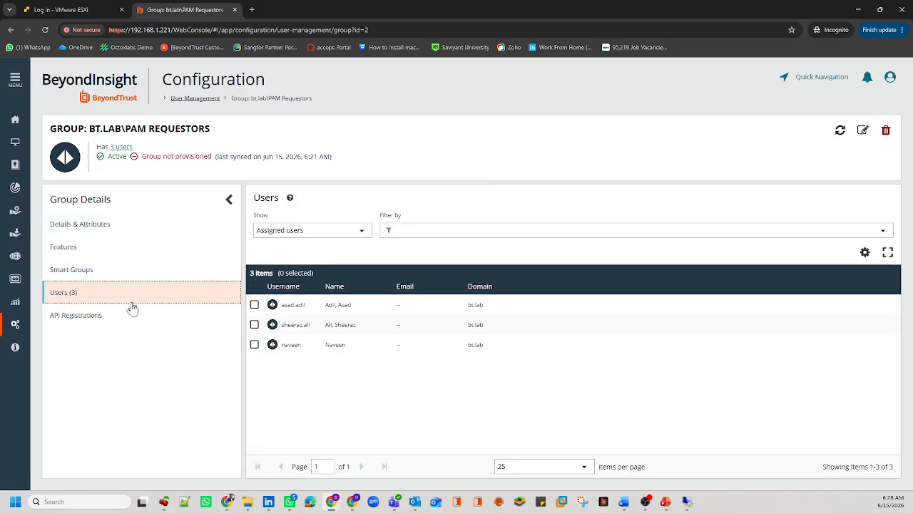
click(90, 276)
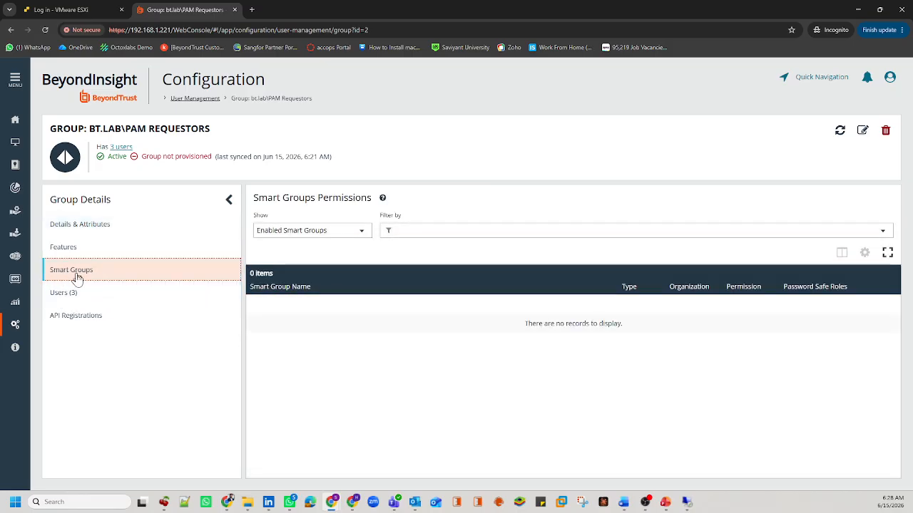
click(72, 253)
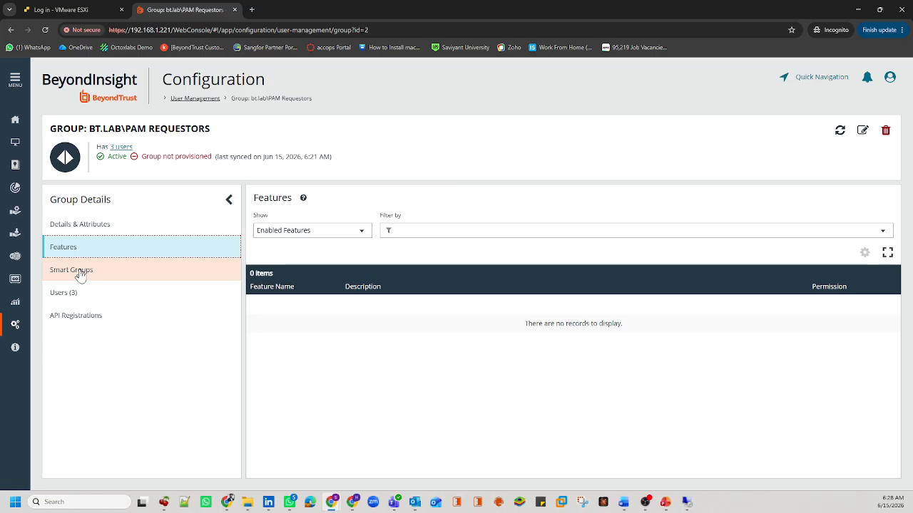
click(80, 273)
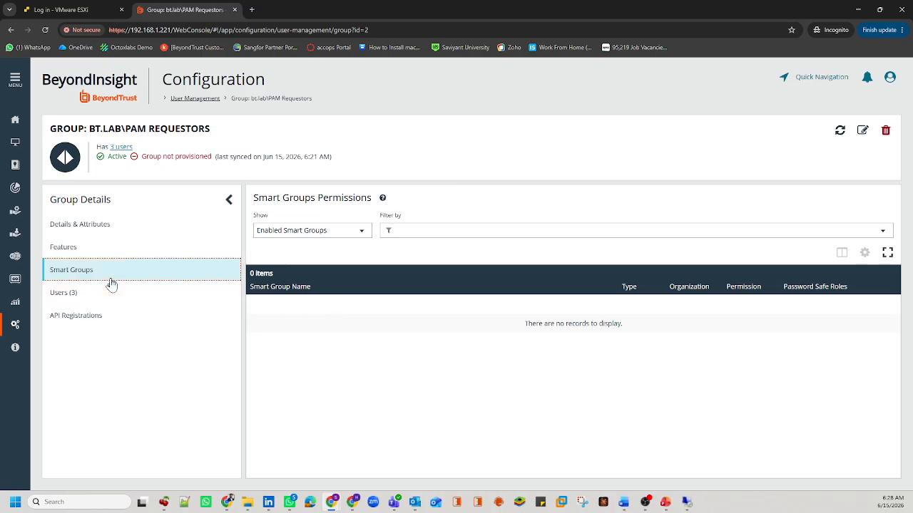
click(84, 295)
click(19, 323)
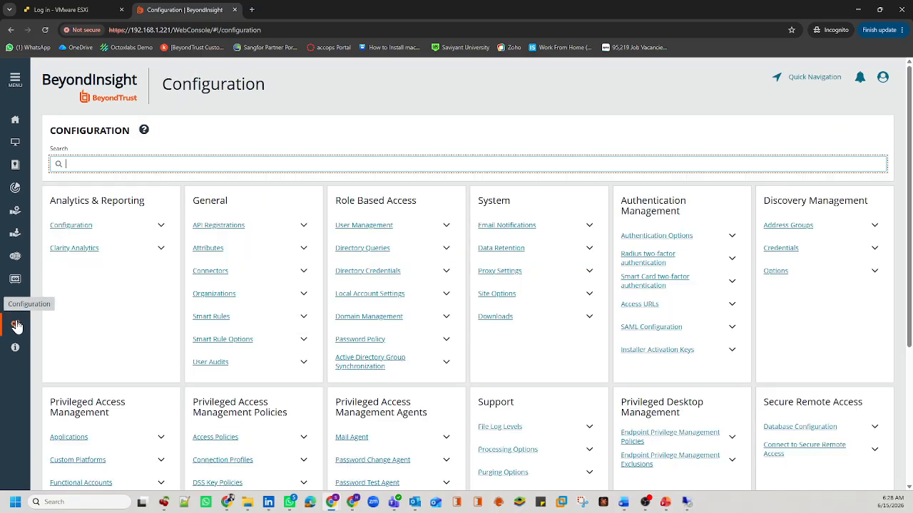
Step: In the Training Plan, highlight the Local Accounts Login line and item 4 Authentication
mouse_move(624, 502)
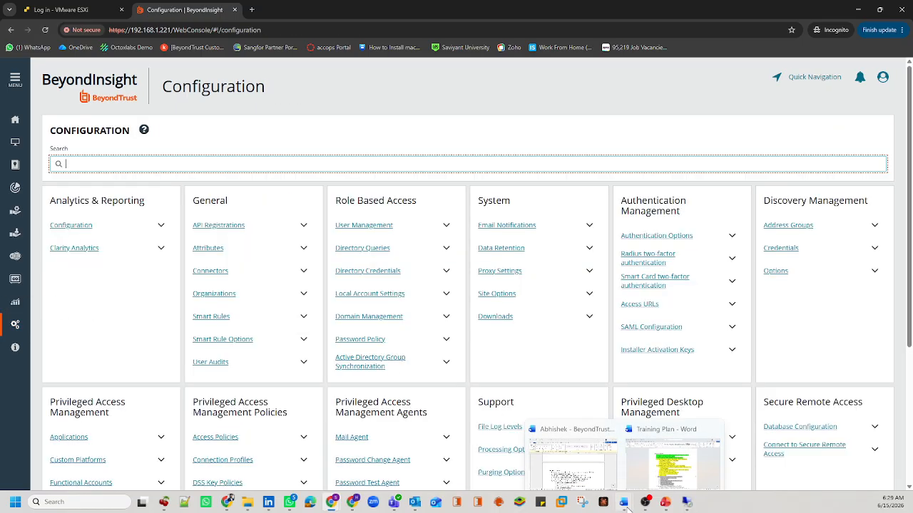
click(667, 469)
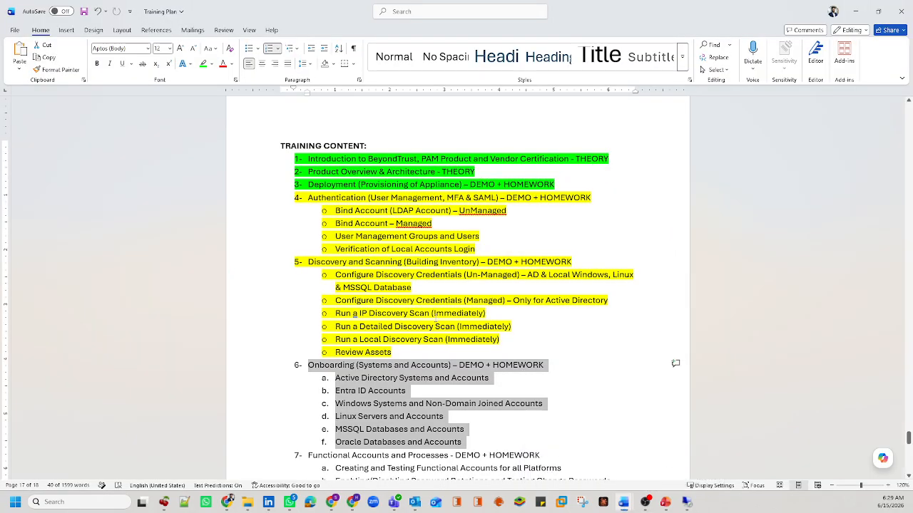
drag(335, 249, 477, 249)
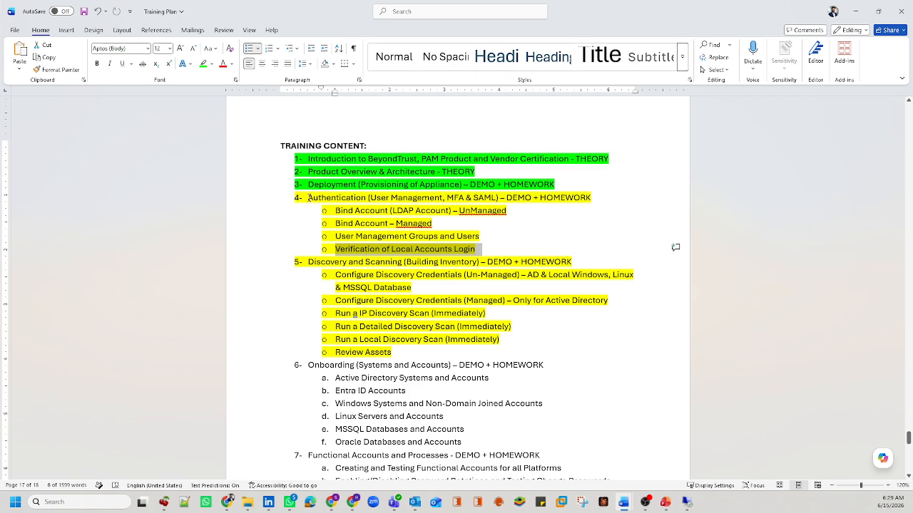
mouse_move(310, 198)
mouse_down()
mouse_move(417, 249)
mouse_move(443, 251)
mouse_move(371, 237)
mouse_move(308, 199)
mouse_up()
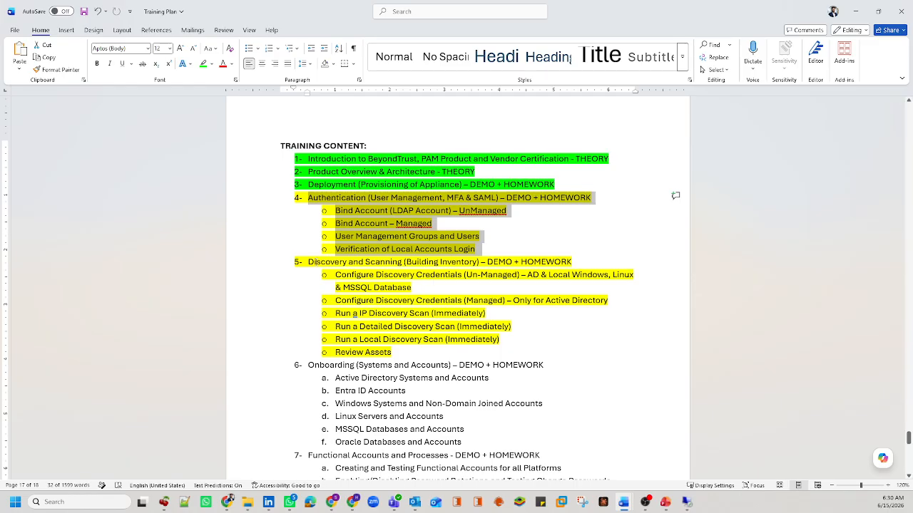
Step: Highlight 'Discovery and Scanning' on item 5, then open Windows Search
drag(308, 262, 388, 266)
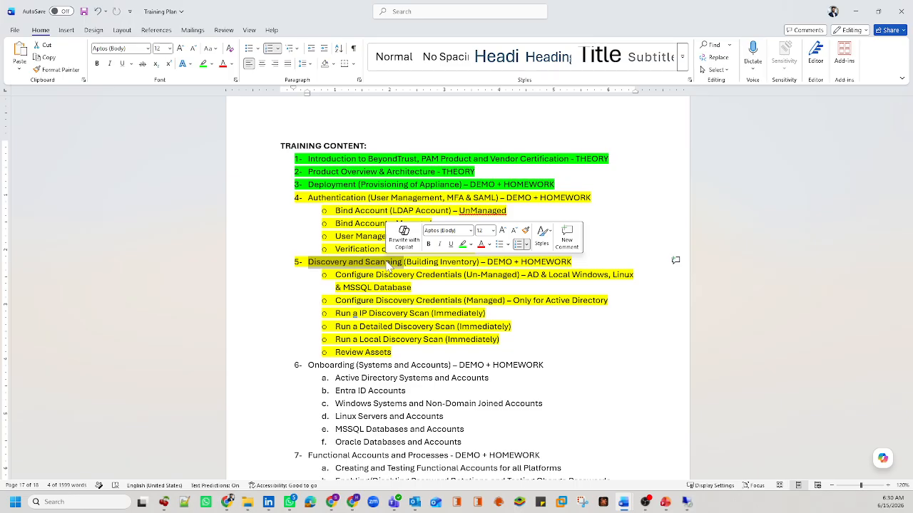
click(354, 264)
drag(308, 262, 402, 262)
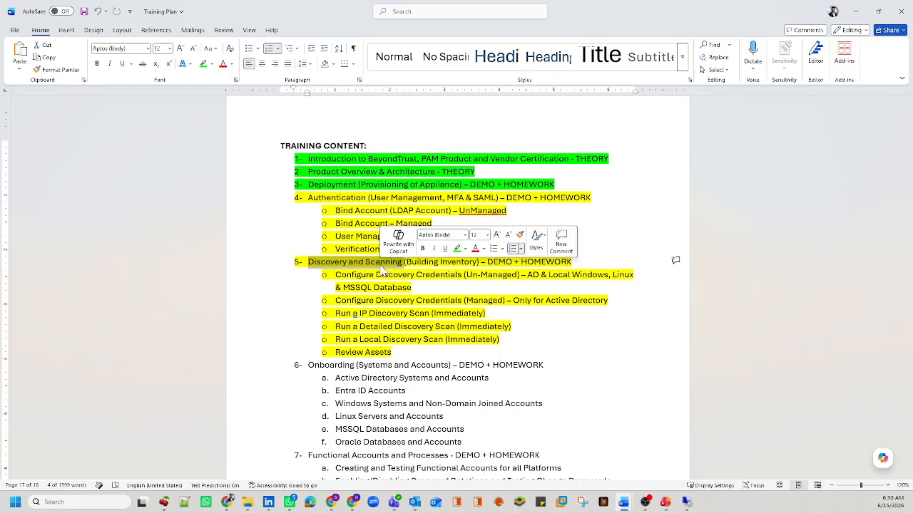
click(112, 503)
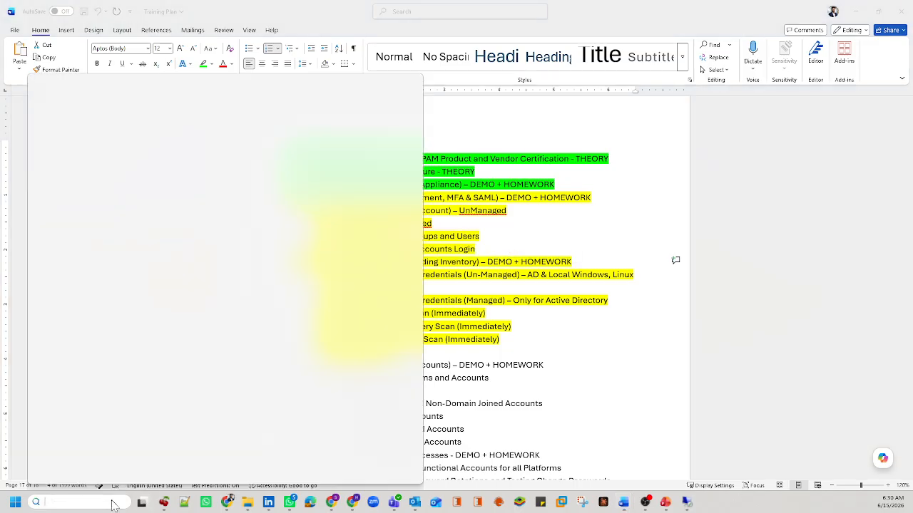
Step: Launch Paint and draw a rectangle near the canvas top-left
text(paint)
key(Return)
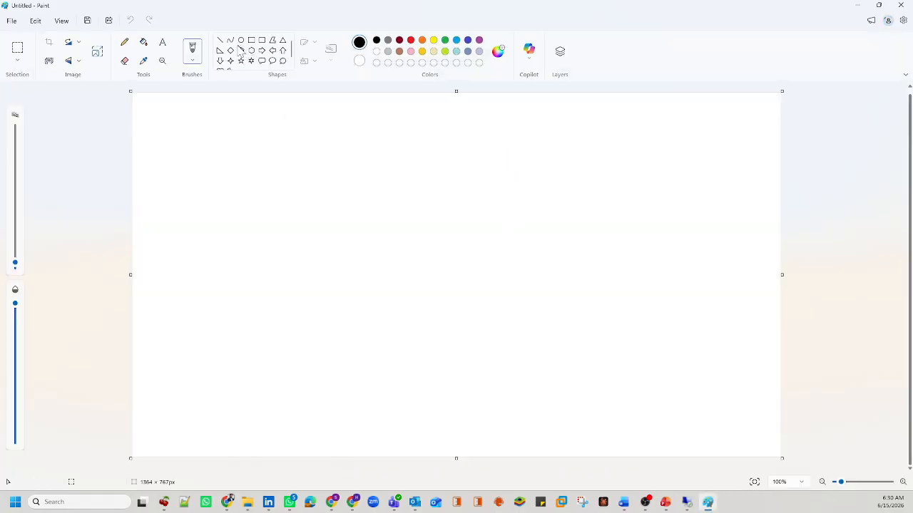
click(128, 44)
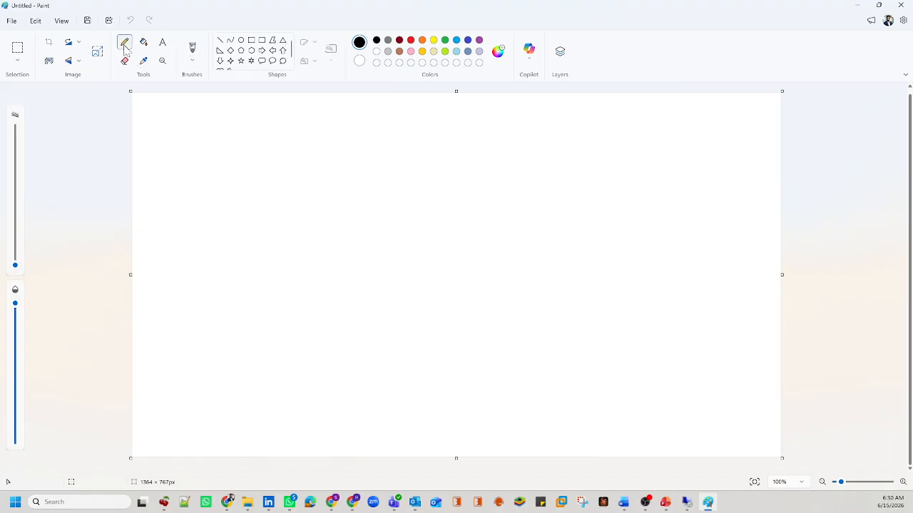
click(251, 41)
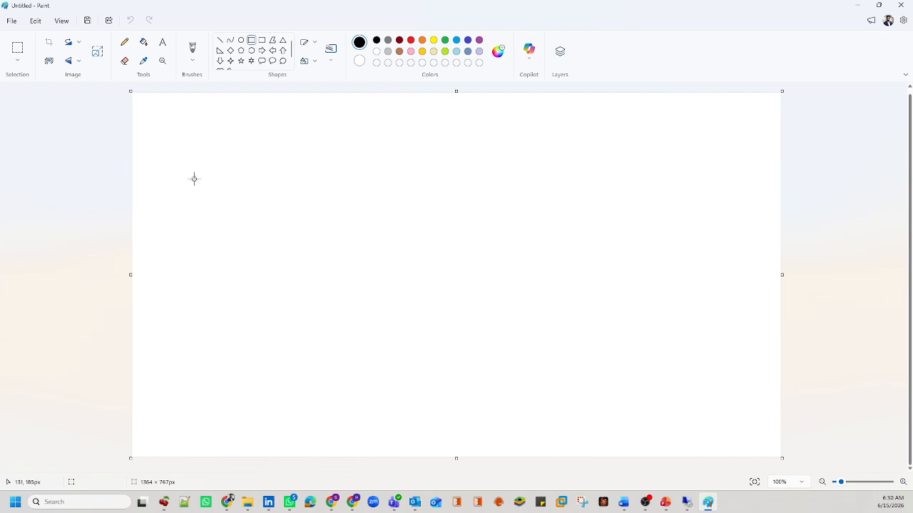
drag(195, 169, 264, 190)
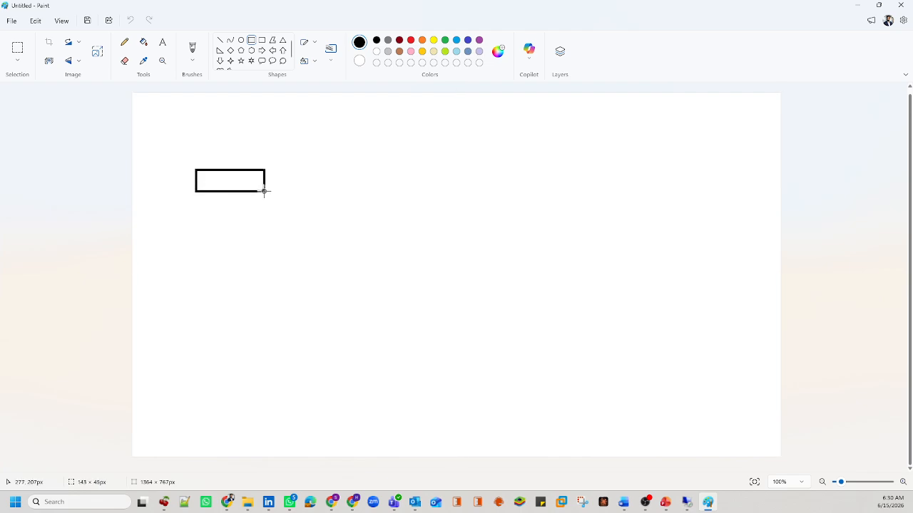
Step: Label the first rectangle 'Funcational Account'
click(162, 44)
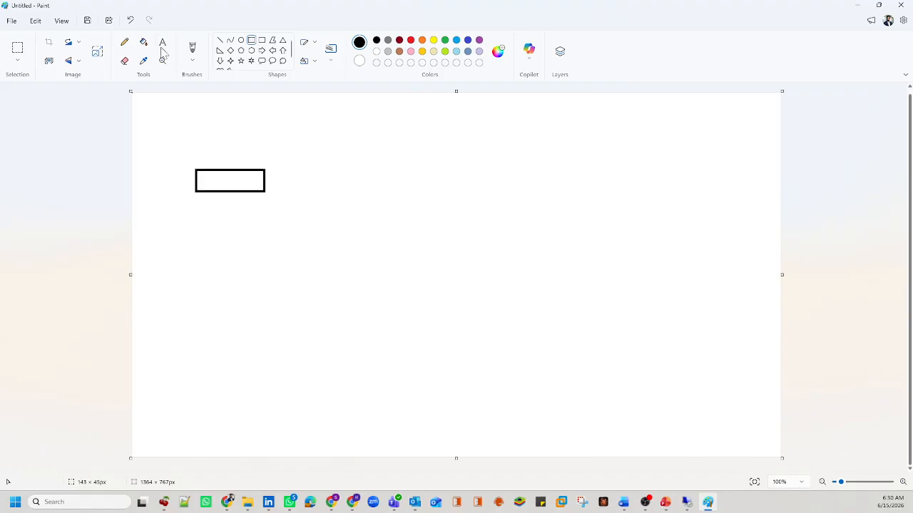
click(204, 179)
text(RND)
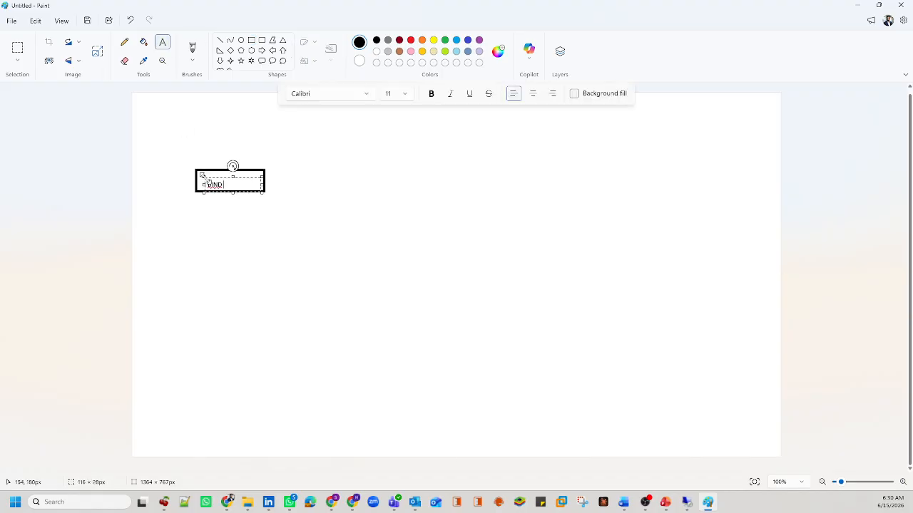
text(SERV)
key(BackSpace)
key(BackSpace)
key(BackSpace)
key(BackSpace)
key(BackSpace)
key(BackSpace)
key(BackSpace)
key(BackSpace)
drag(205, 179, 206, 174)
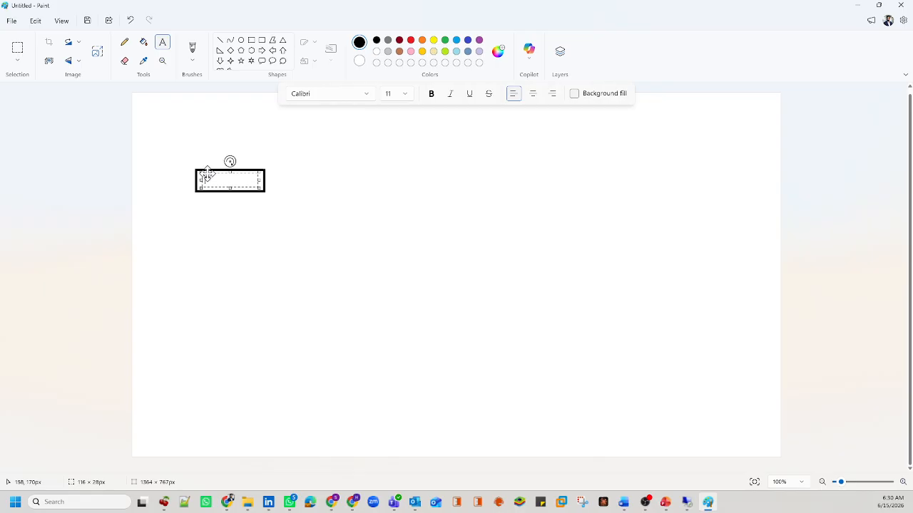
text(Educational Art)
text(ount)
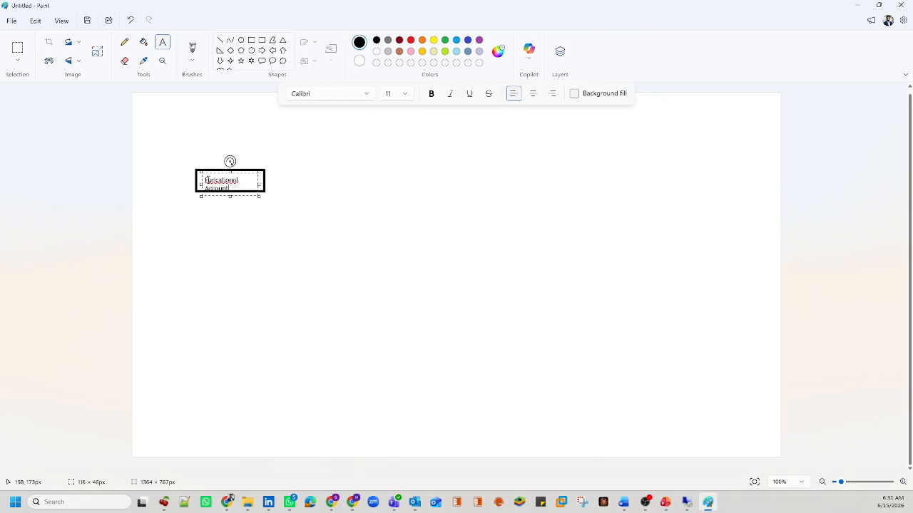
drag(261, 184, 271, 181)
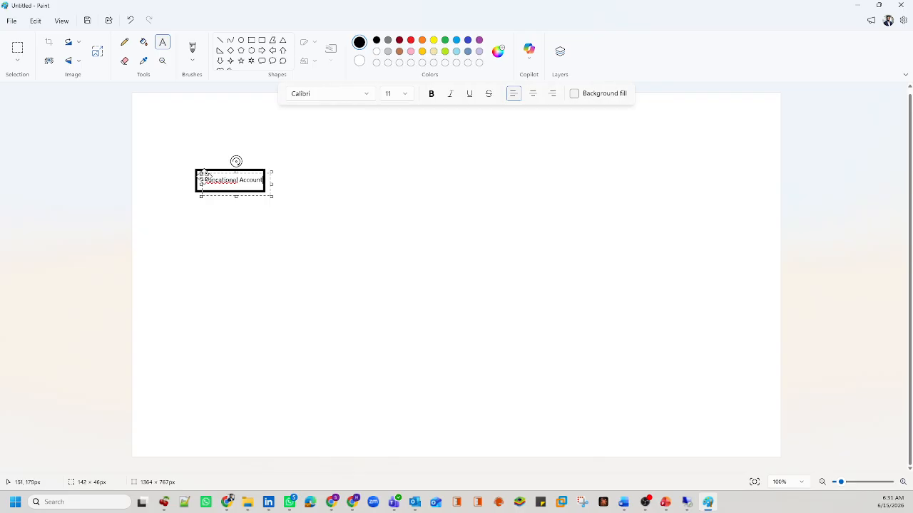
drag(203, 178, 199, 177)
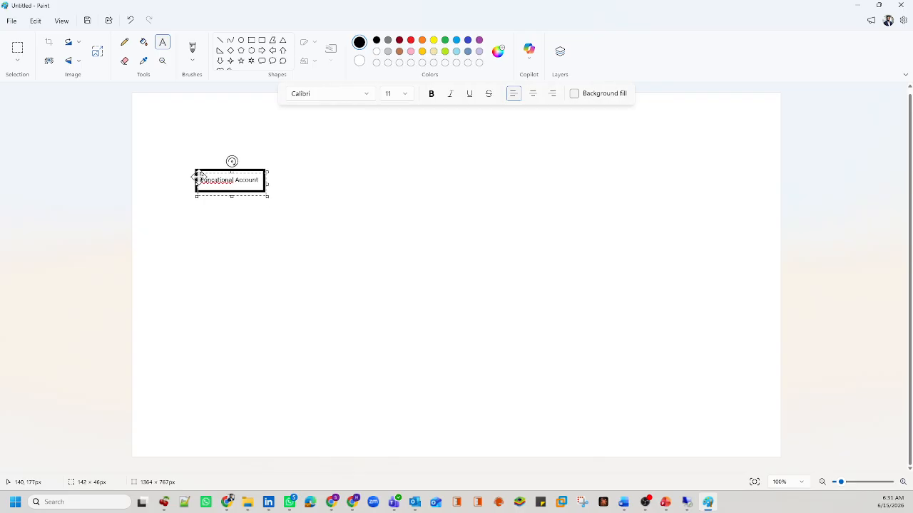
click(339, 202)
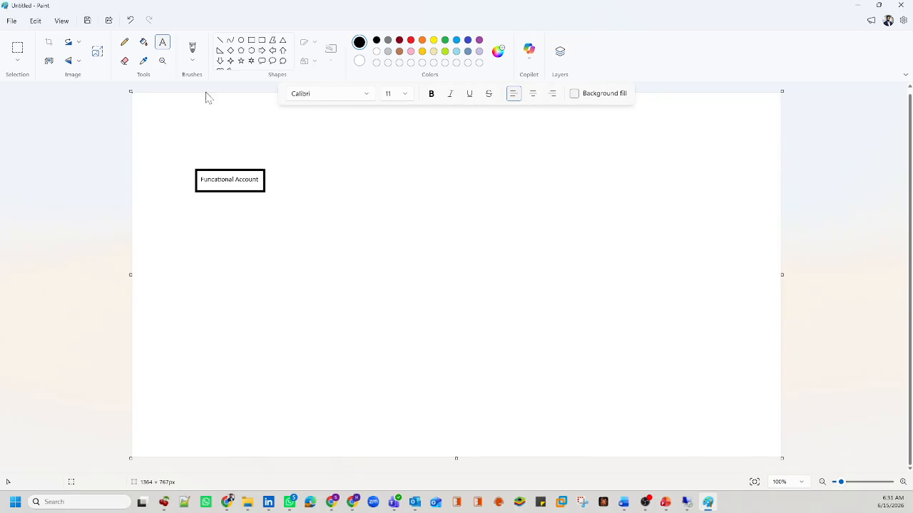
Step: Draw a second rectangle below the first and label it 'bt.lab'
click(251, 40)
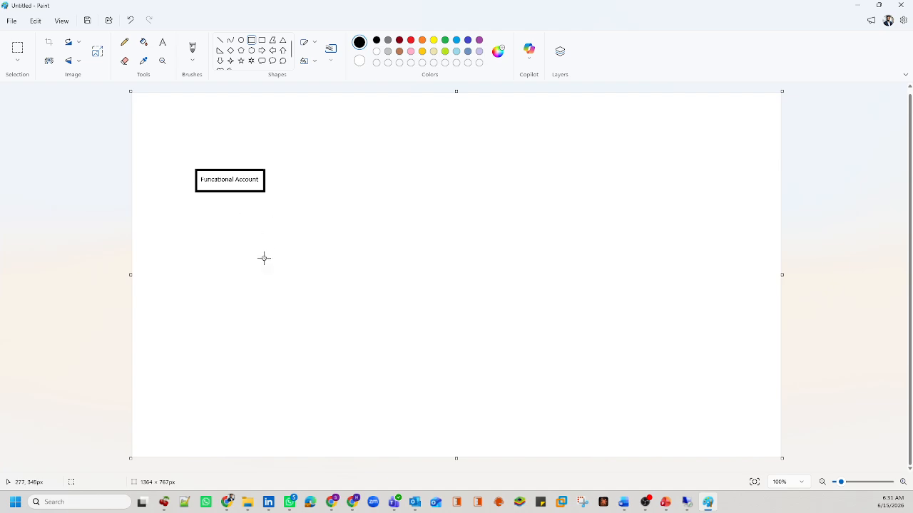
drag(259, 250, 330, 274)
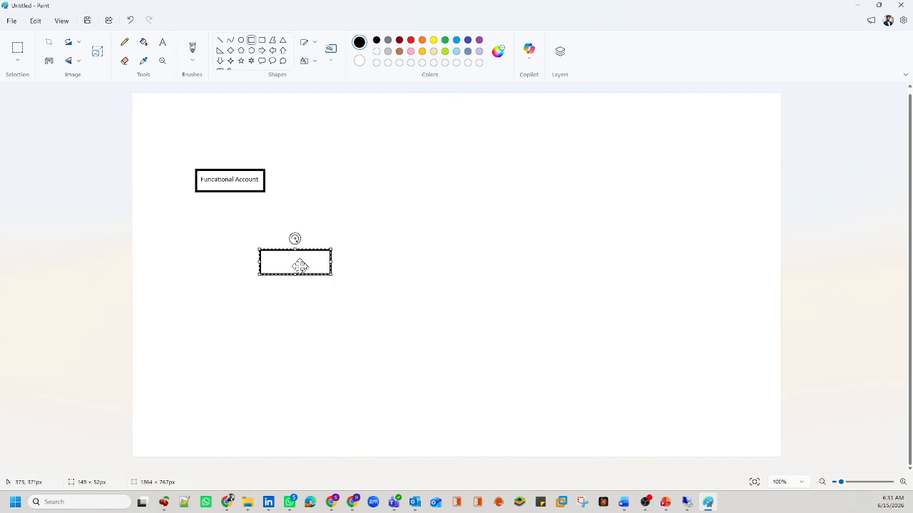
click(164, 41)
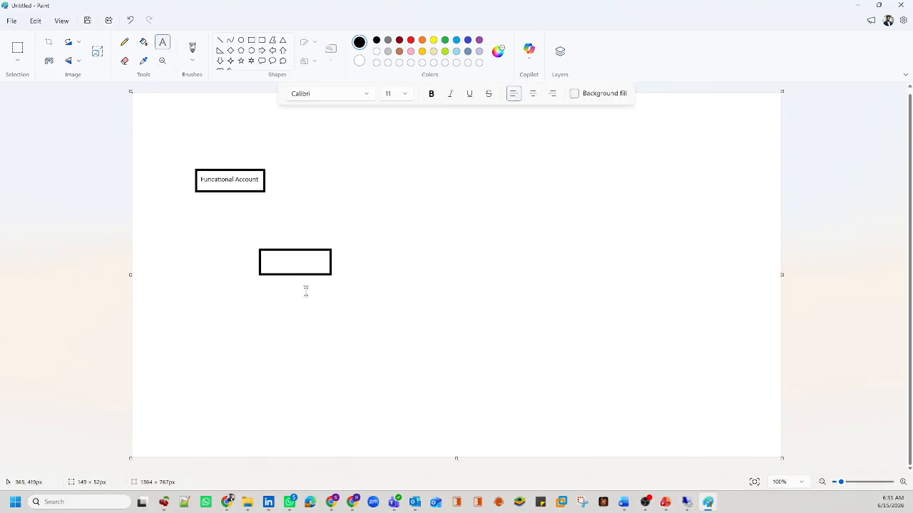
click(270, 258)
drag(287, 266, 288, 261)
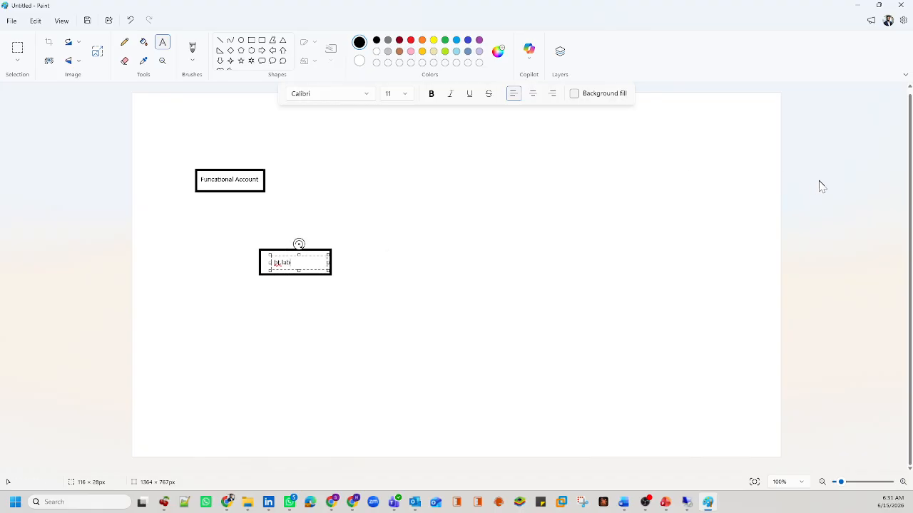
click(819, 187)
Step: Add a small box overlapping the bt.lab box, labelled 'bind account'
click(251, 40)
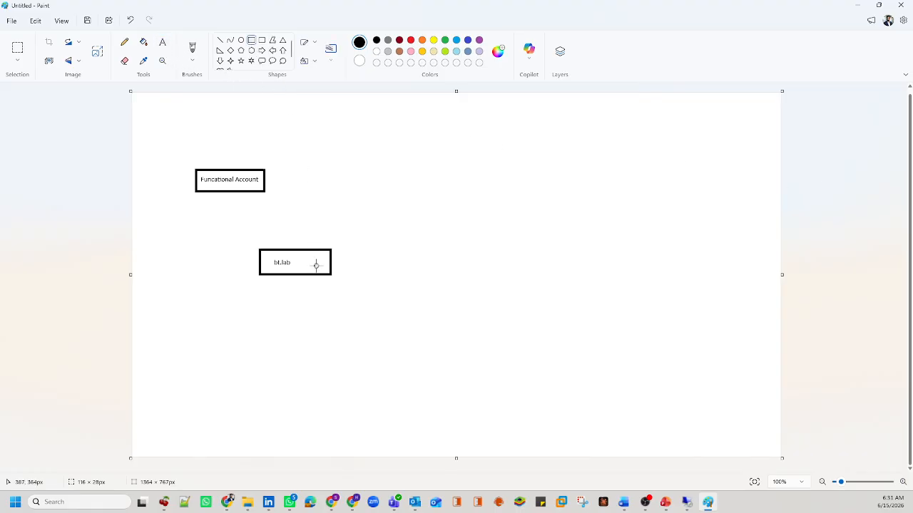
drag(315, 266, 368, 284)
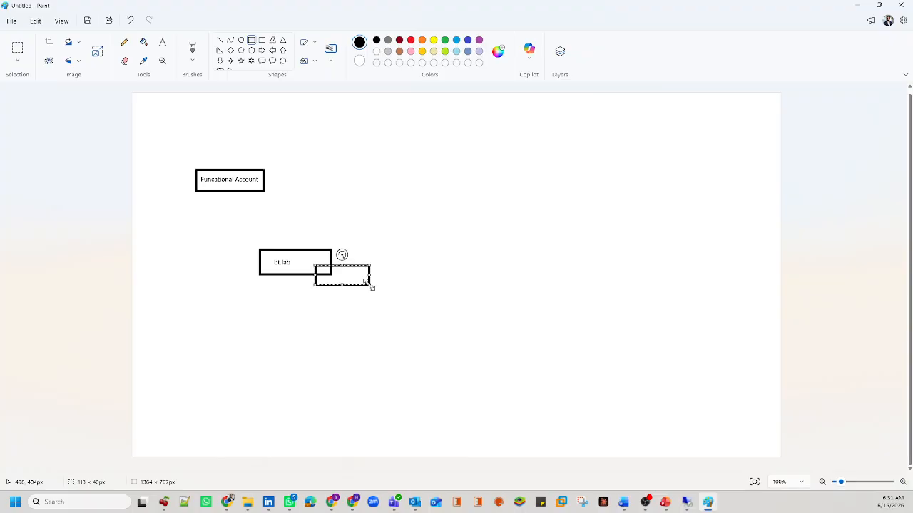
click(162, 42)
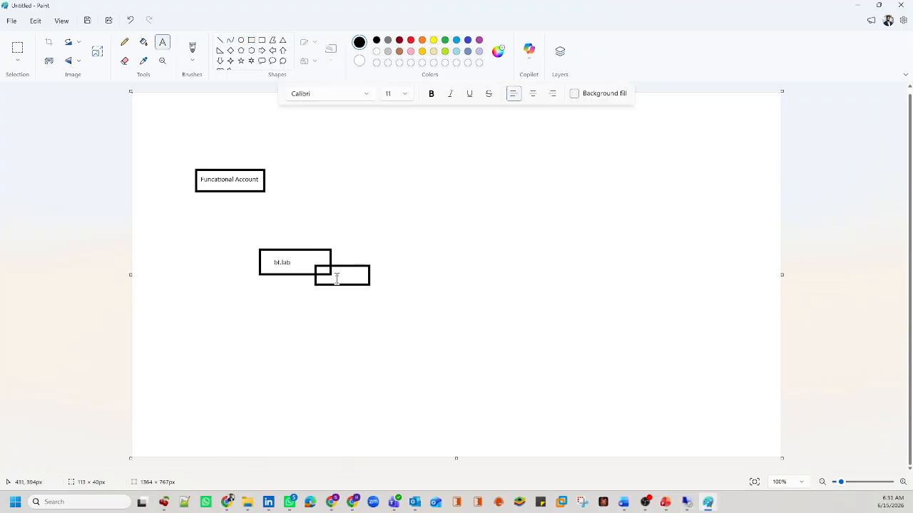
click(336, 275)
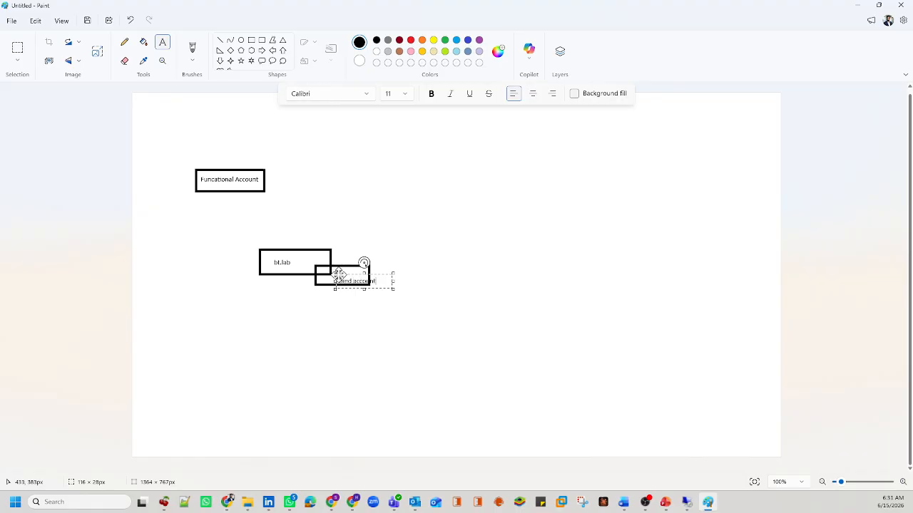
drag(336, 275, 330, 274)
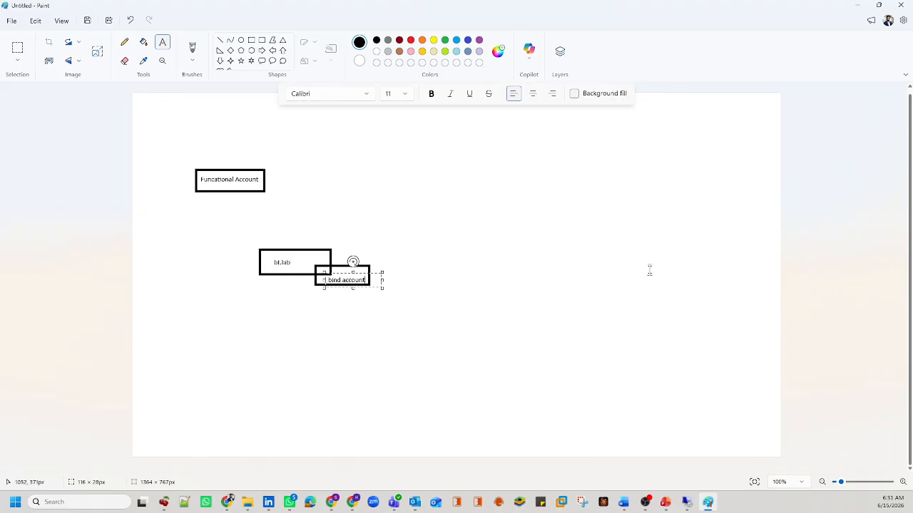
click(854, 243)
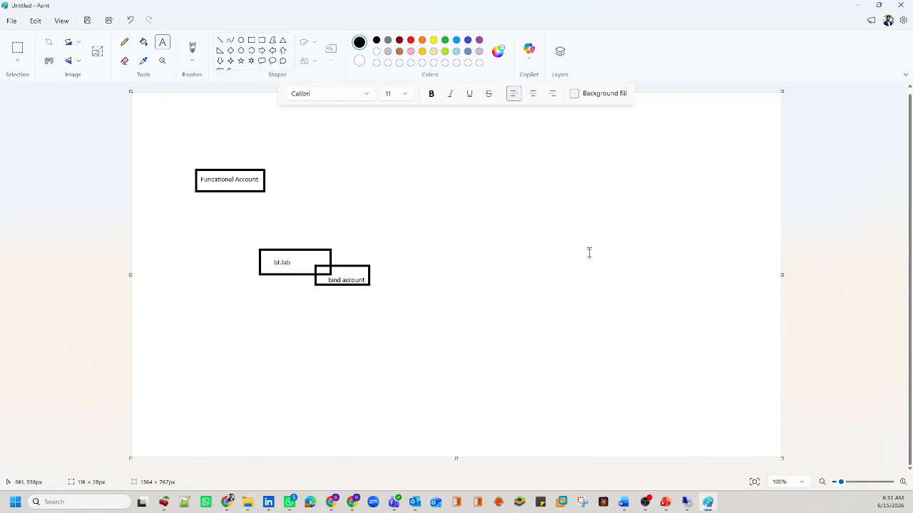
Step: Draw a line from Funcational Account to bt.lab, then undo an extra rectangle
click(219, 40)
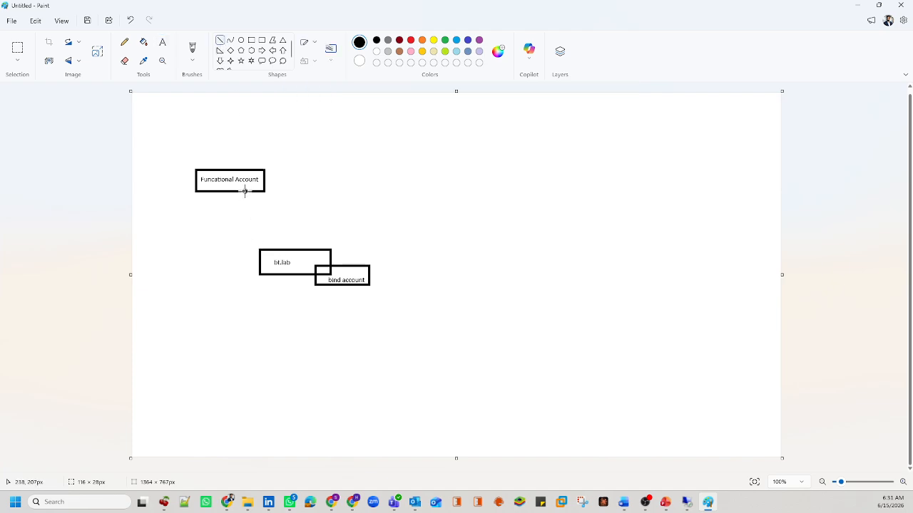
drag(245, 191, 275, 249)
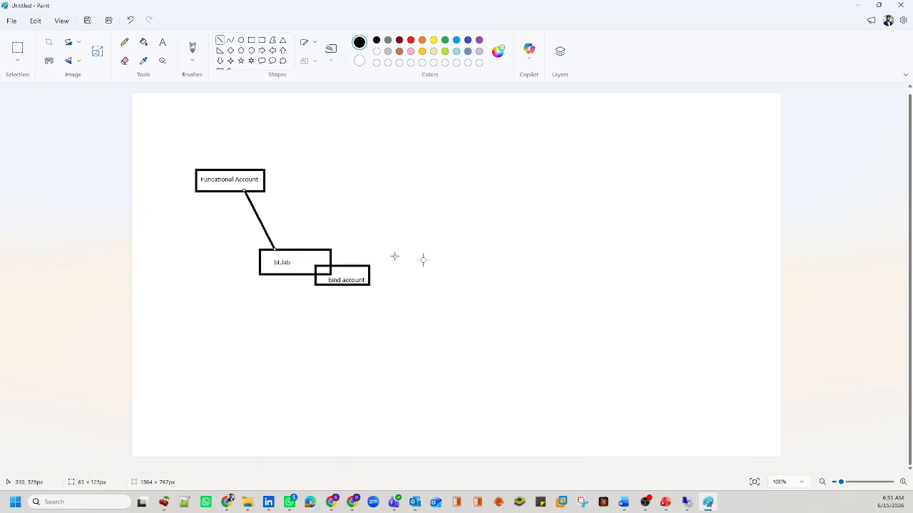
click(841, 295)
click(251, 40)
drag(196, 312, 250, 328)
key(ctrl+z)
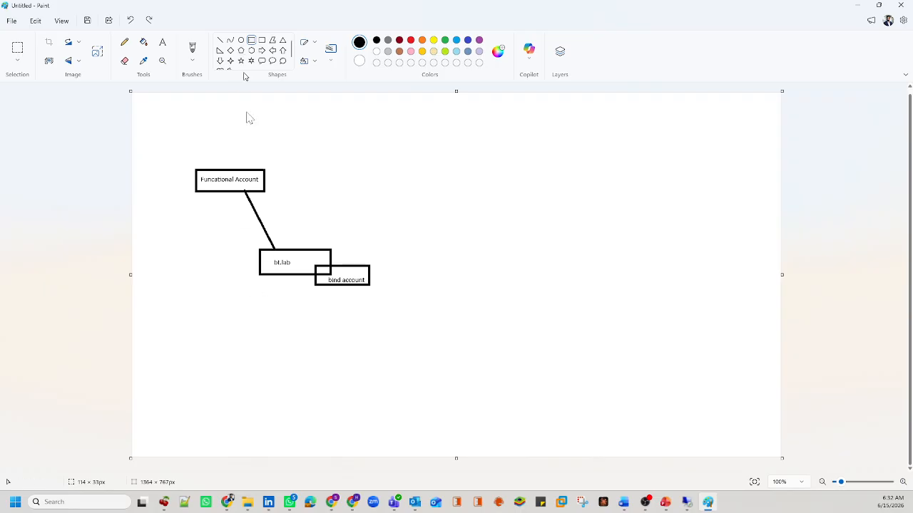
Step: Draw a box overlapping bt.lab's lower left and label it 'Scan Account'
drag(200, 267, 274, 286)
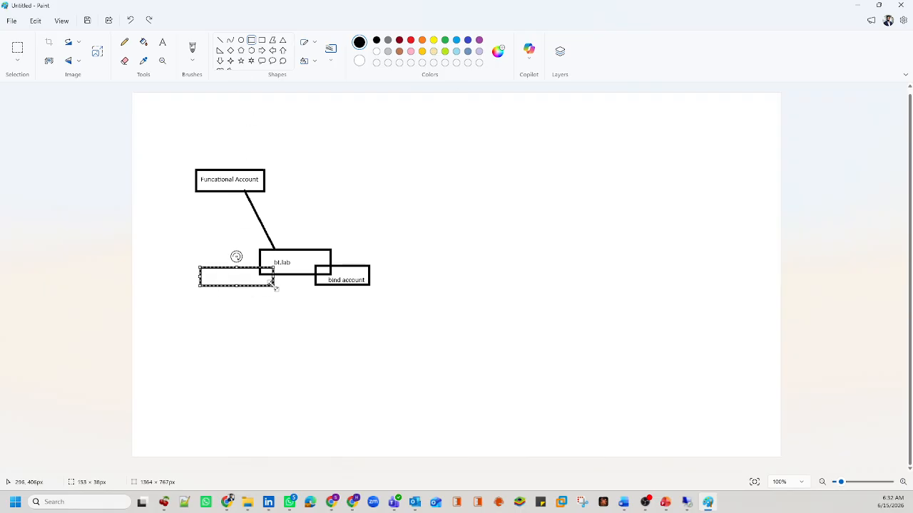
click(165, 47)
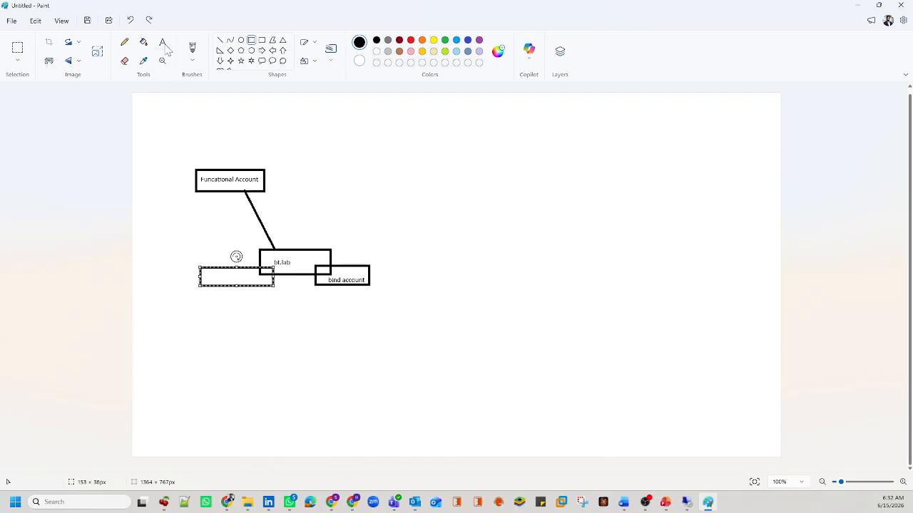
click(205, 273)
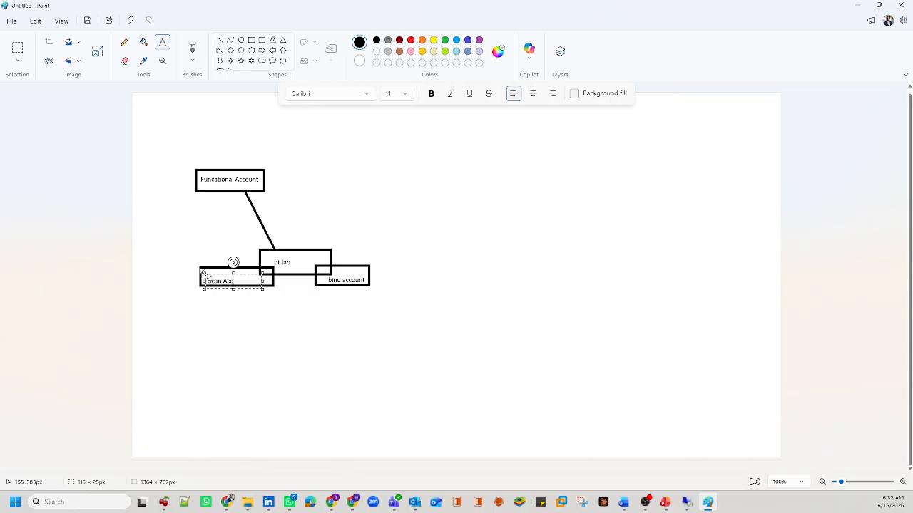
drag(205, 275, 205, 272)
click(846, 263)
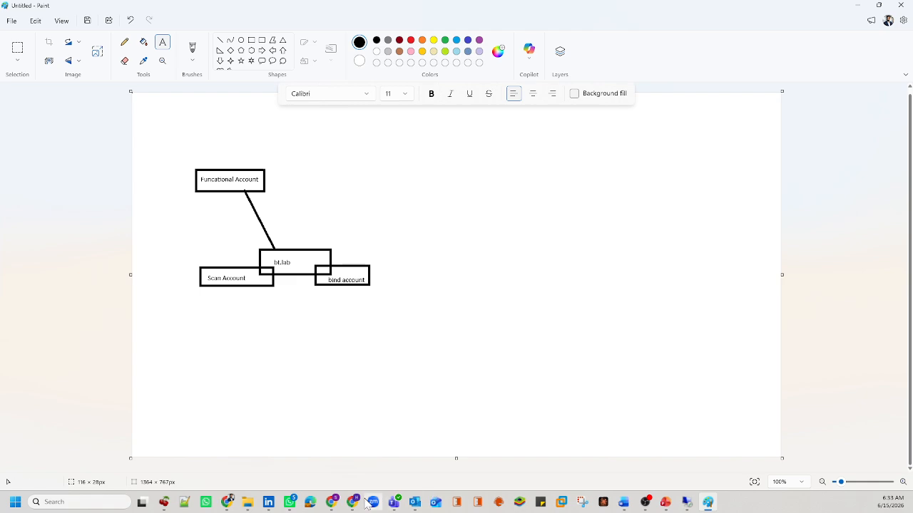
Step: Open Discovery > Discovery Scanners showing scanner UVM02, and peek at the Smart Group filter
mouse_move(330, 505)
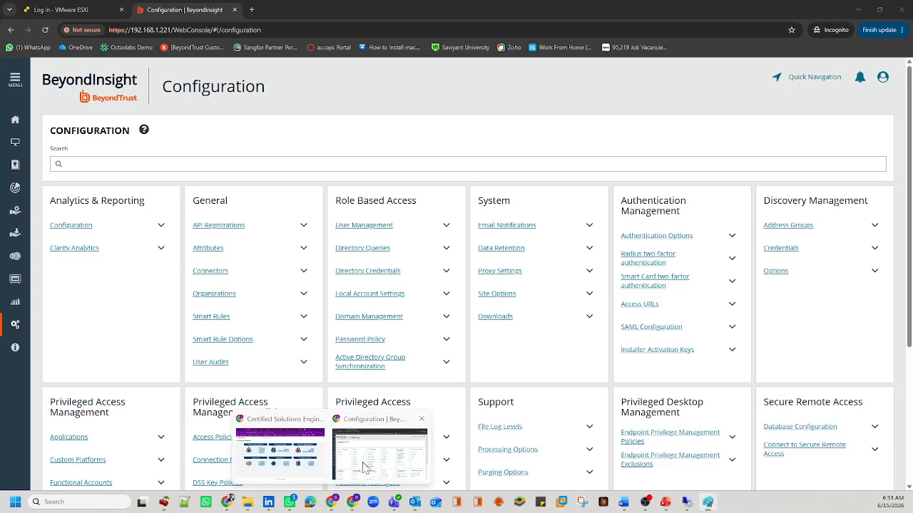
click(362, 463)
click(15, 81)
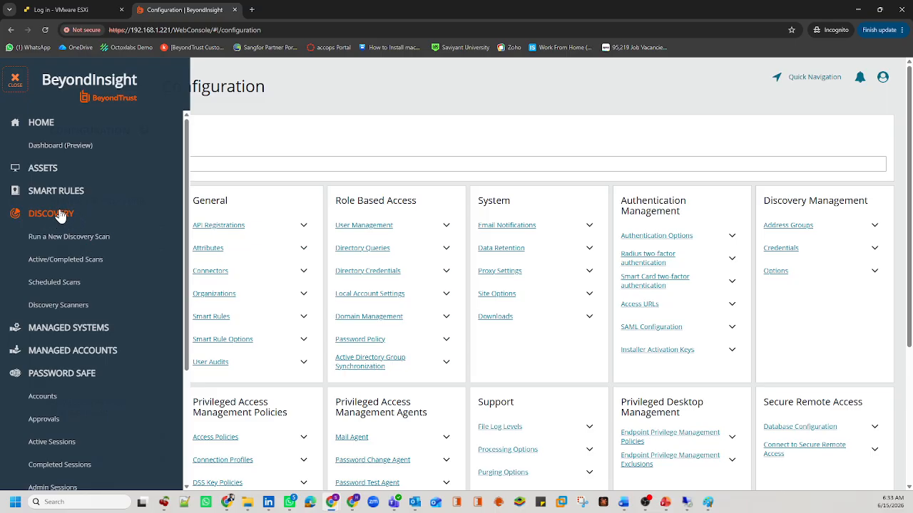
click(60, 313)
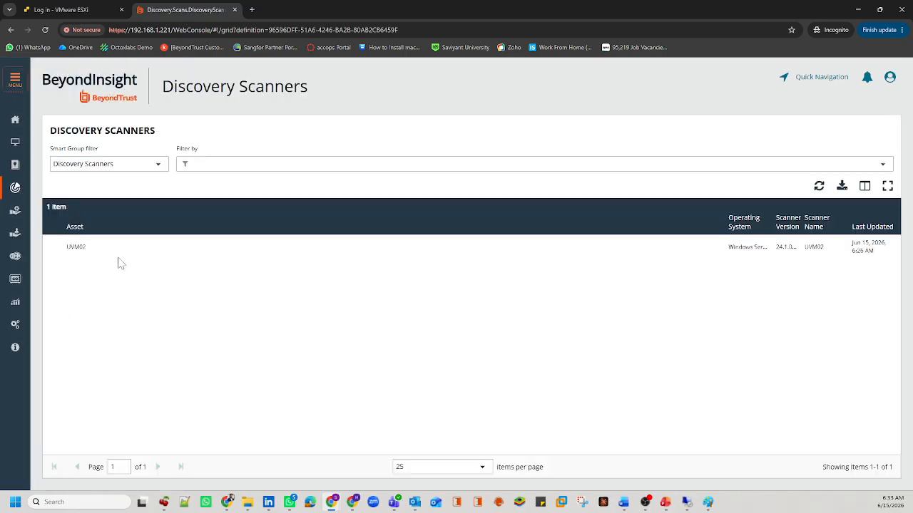
drag(98, 241, 67, 249)
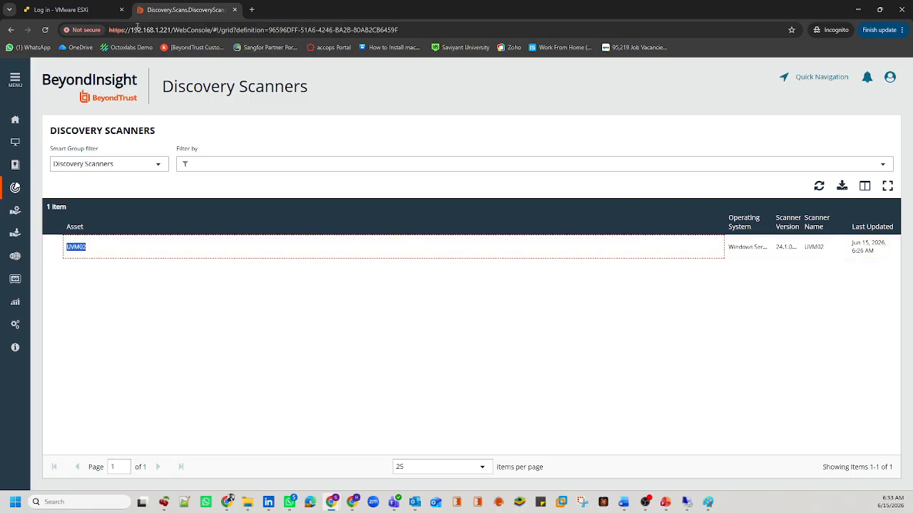
click(119, 163)
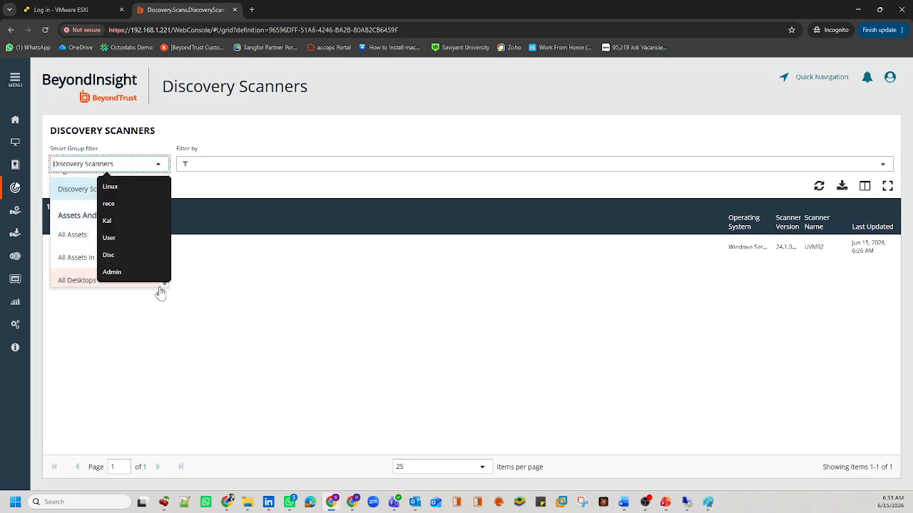
click(191, 335)
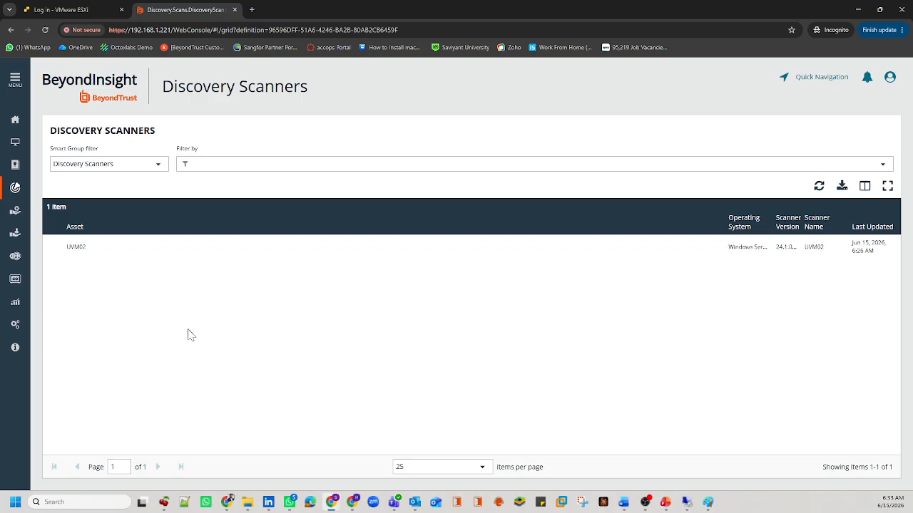
Step: Draw a large right arrow under the account boxes, labelled 'Building Inventory'
click(707, 502)
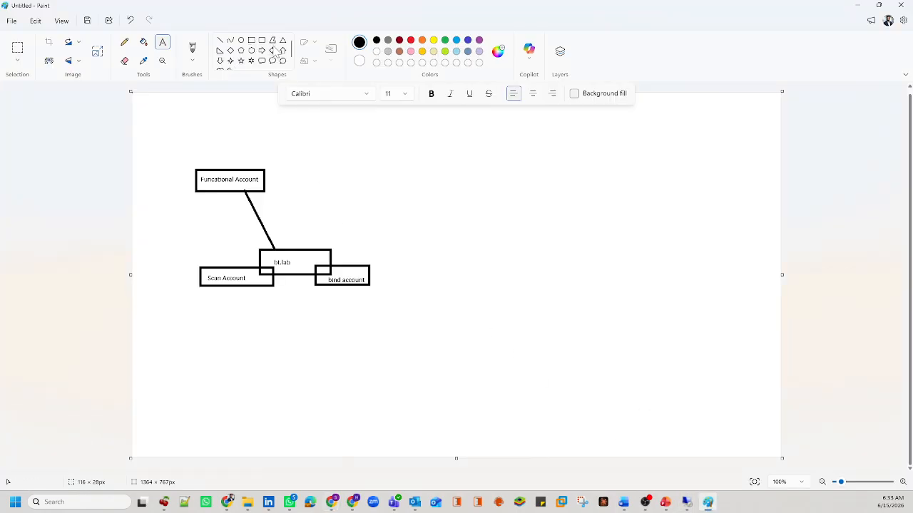
click(261, 50)
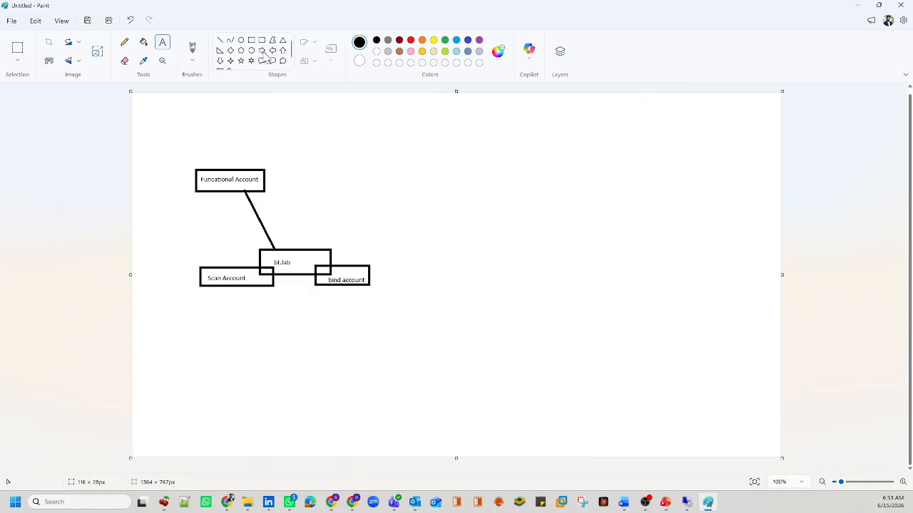
drag(169, 335, 361, 412)
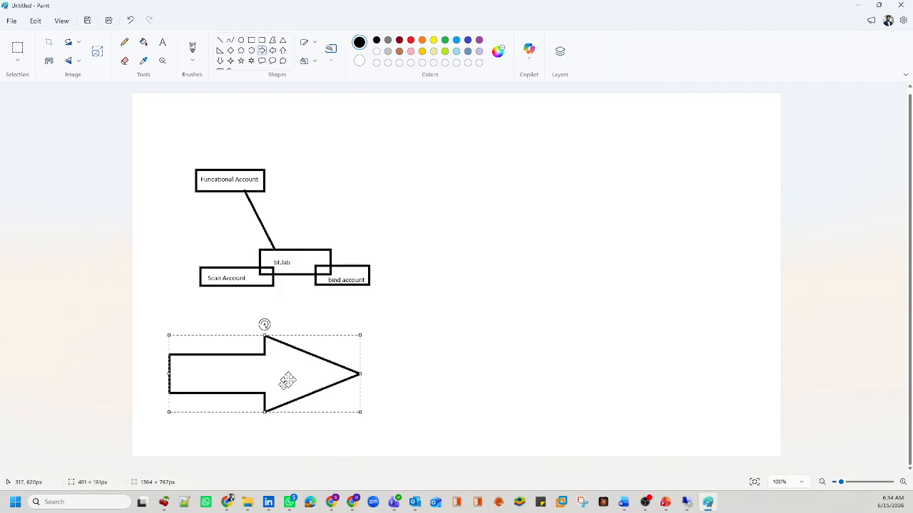
click(162, 42)
click(178, 370)
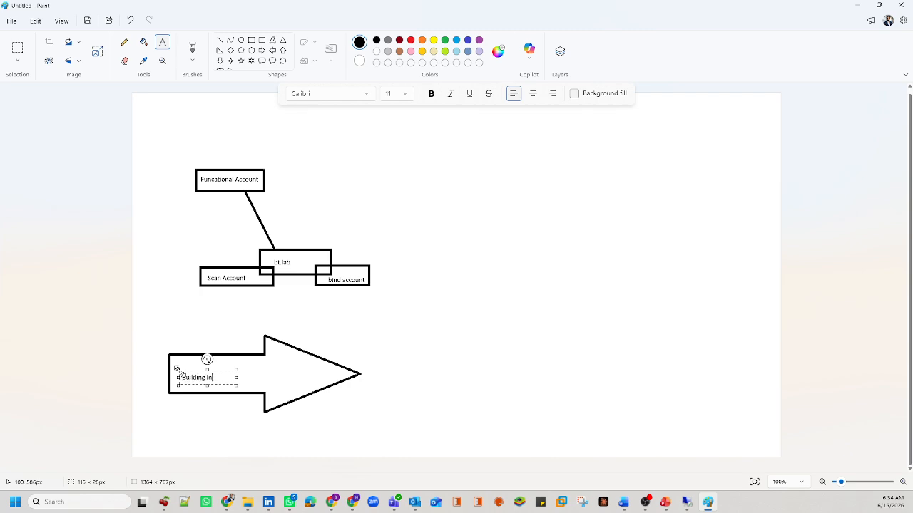
text(Building Inventory)
drag(236, 382, 268, 381)
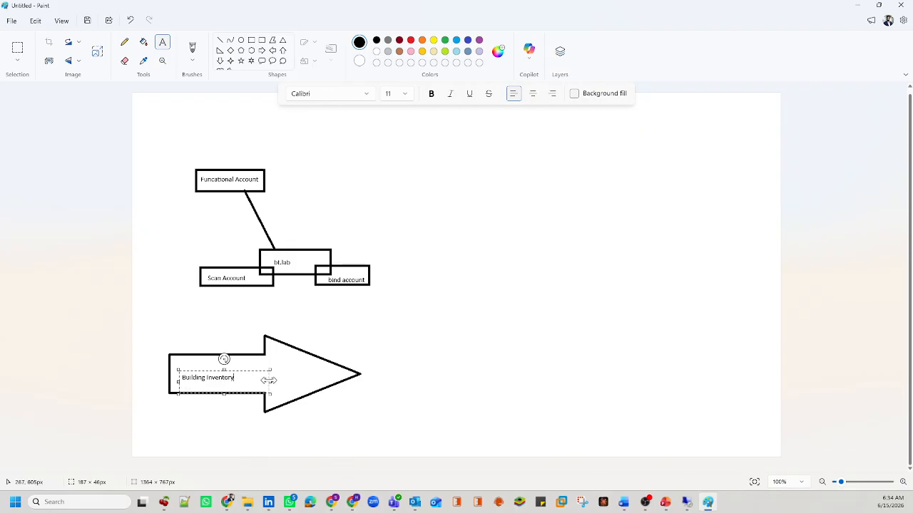
key(ctrl+a)
drag(224, 358, 229, 353)
click(467, 440)
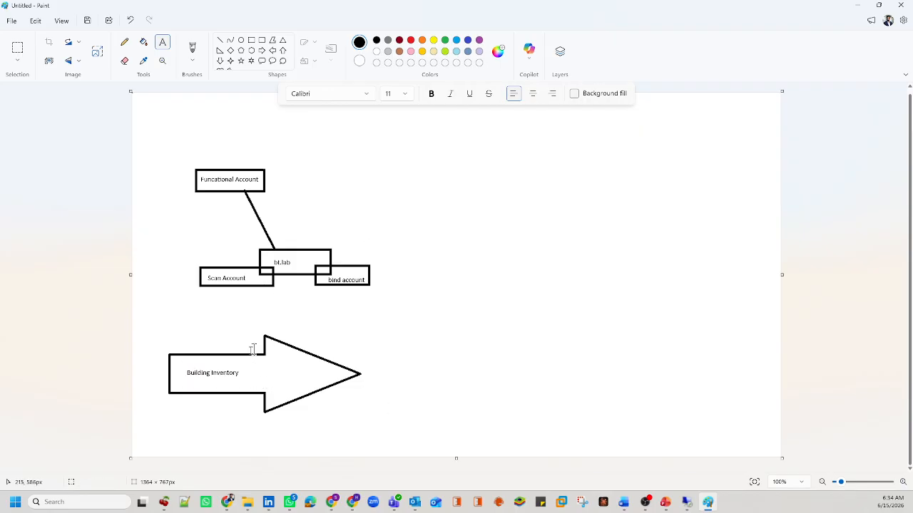
click(221, 42)
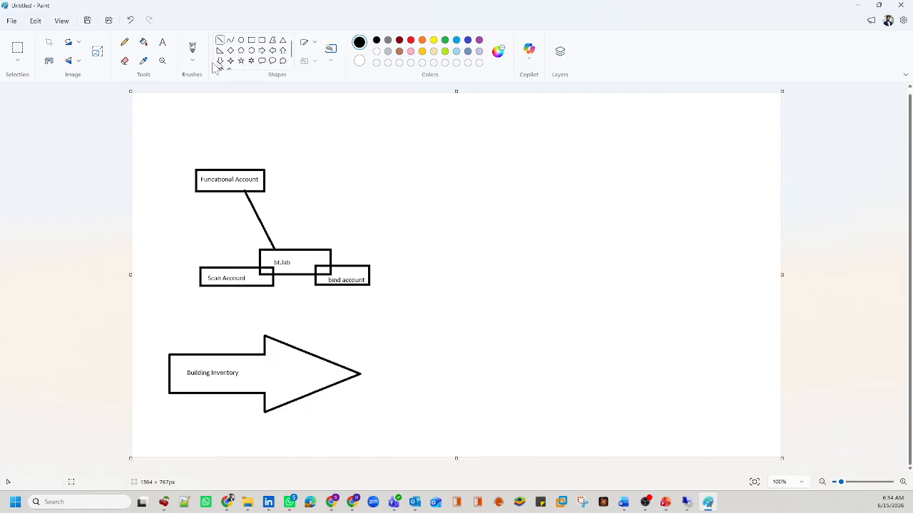
Step: Draw a larger right arrow beside the first, labelled 'Onboarding Systems' and 'Onboarding Accounts'
click(261, 50)
drag(382, 373, 554, 440)
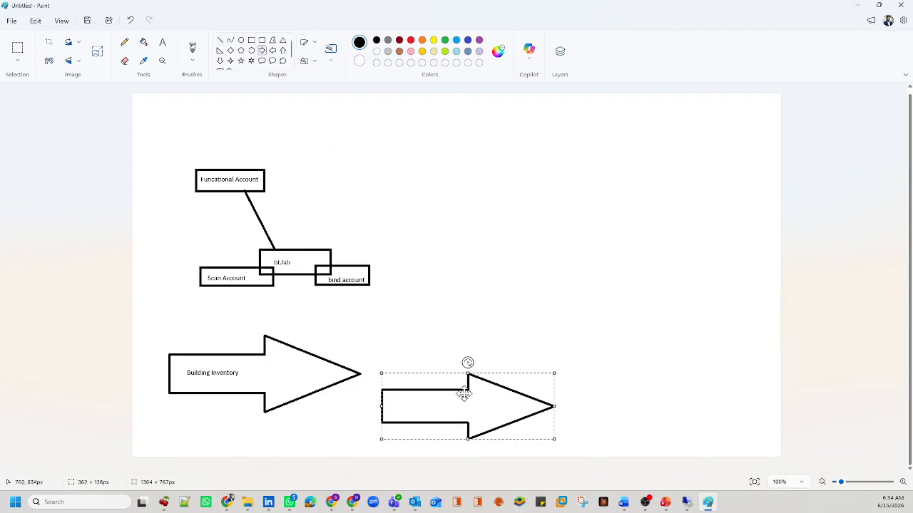
drag(462, 391, 462, 330)
drag(551, 380, 576, 436)
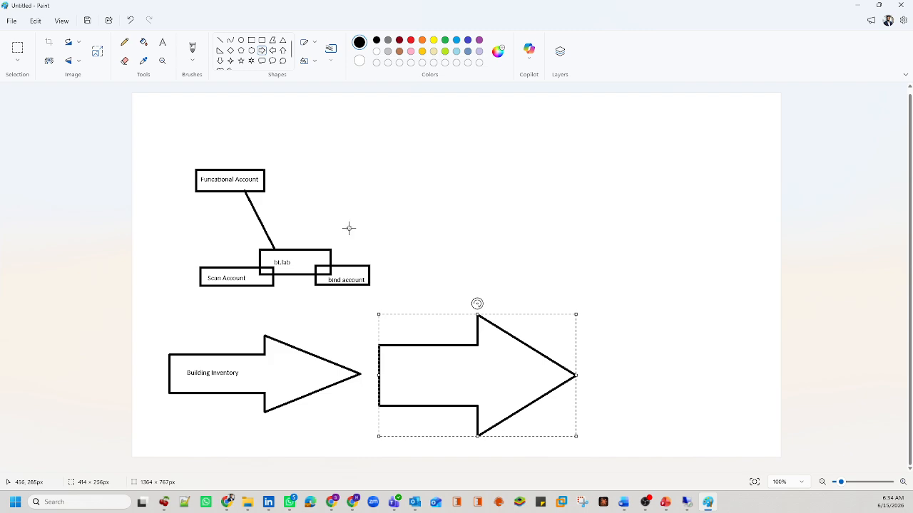
click(163, 42)
click(397, 356)
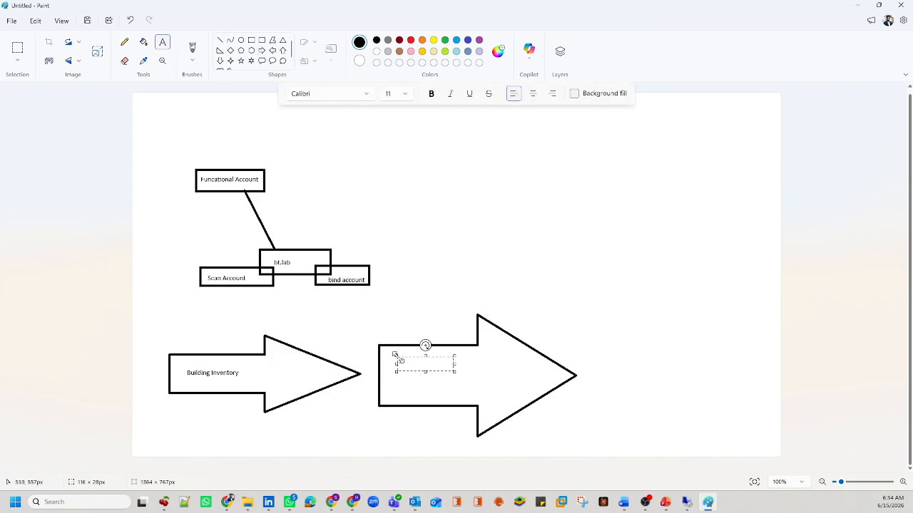
text(Onboarding Systems)
drag(454, 367, 494, 365)
text(Onboarding Accounts)
click(668, 412)
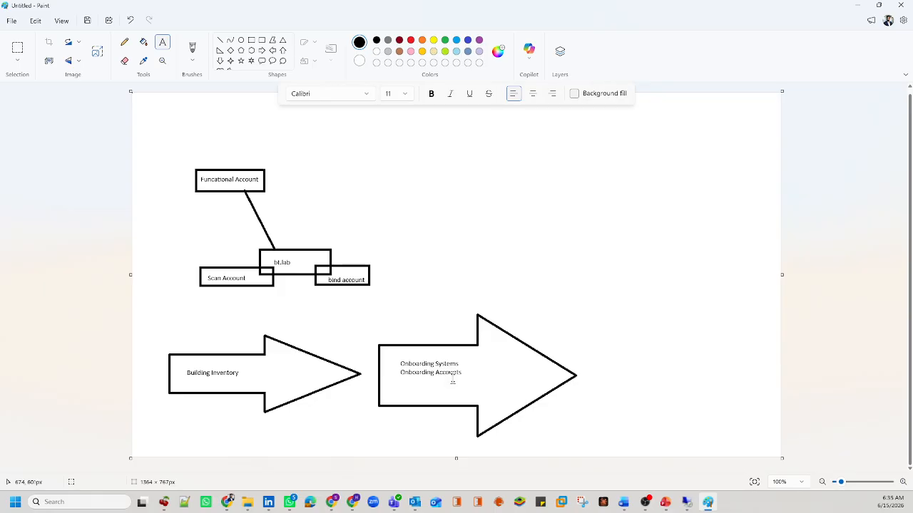
Step: Draw a third right-pointing arrow and move it up beside the second arrow
click(261, 50)
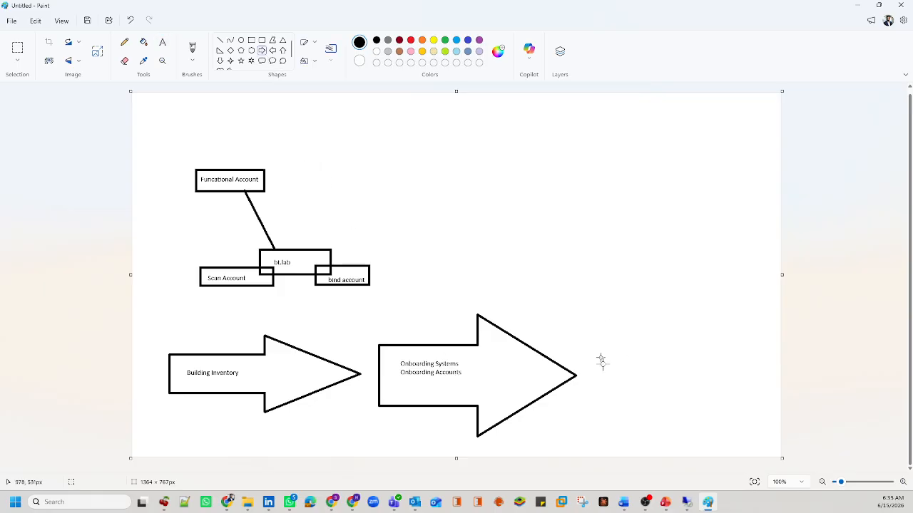
drag(593, 368, 793, 455)
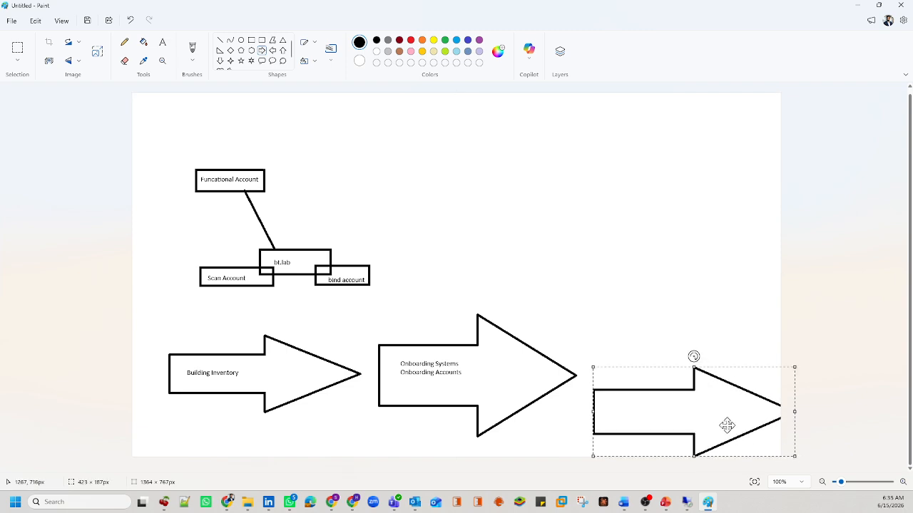
drag(692, 393, 677, 350)
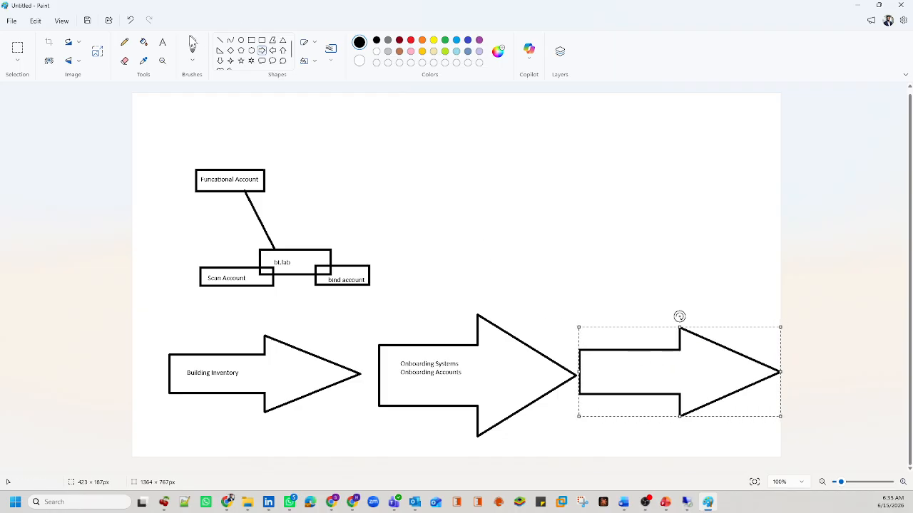
Step: Label the third arrow 'Assigning Permissions to End-Users' on a single line
click(163, 43)
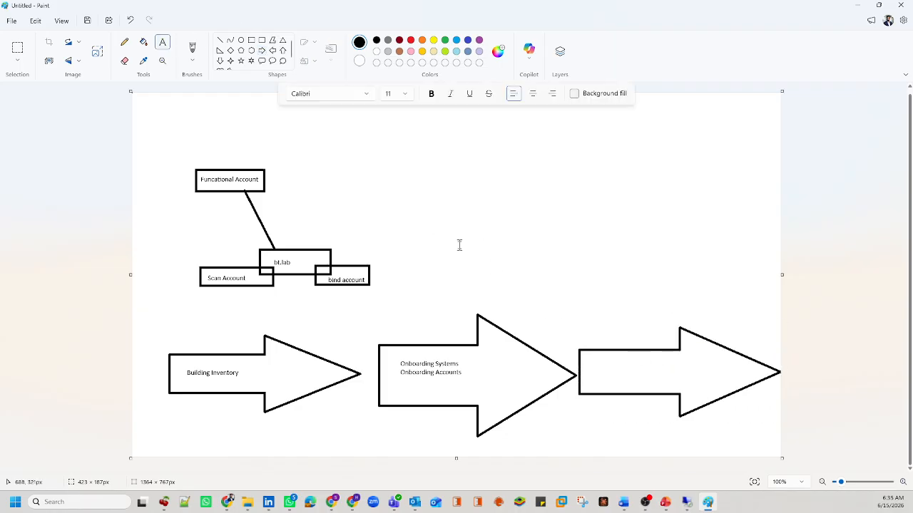
click(593, 364)
text(Assigning P)
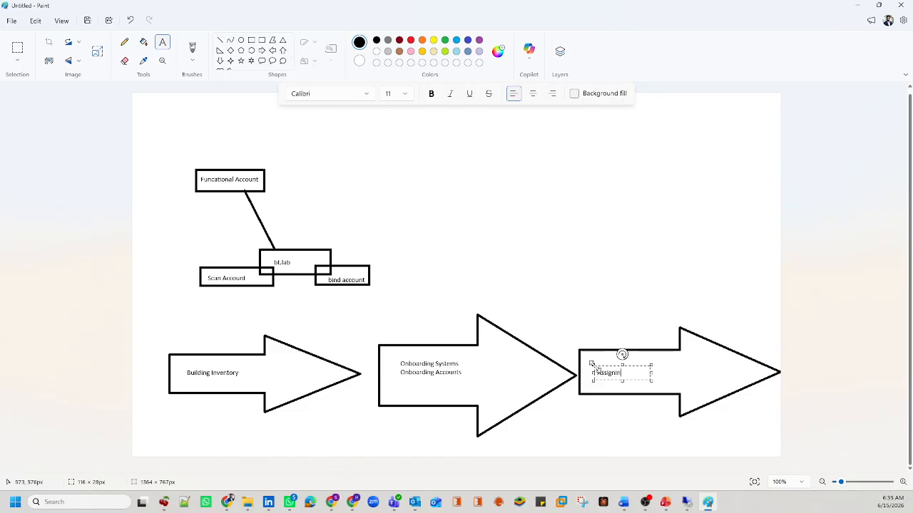
text(ermissions yto)
key(BackSpace)
key(BackSpace)
key(BackSpace)
key(BackSpace)
text(to End-Use)
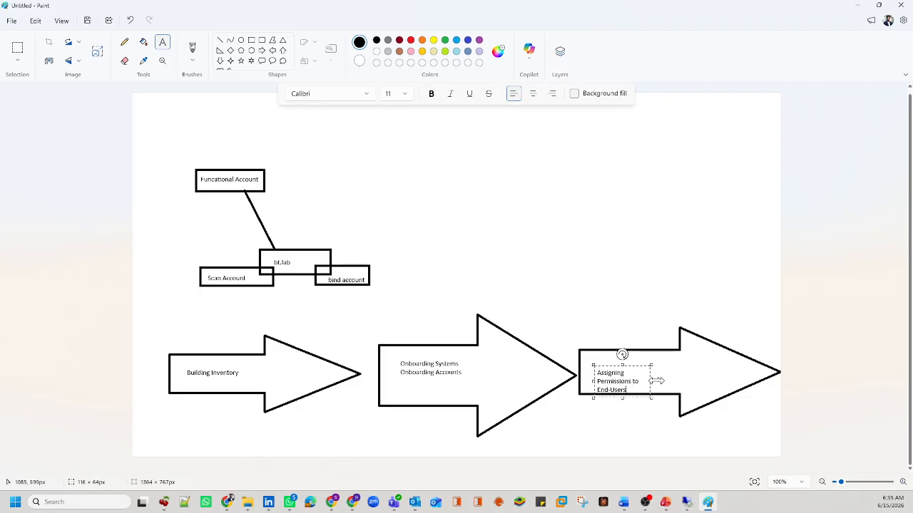
drag(651, 382, 686, 360)
click(801, 429)
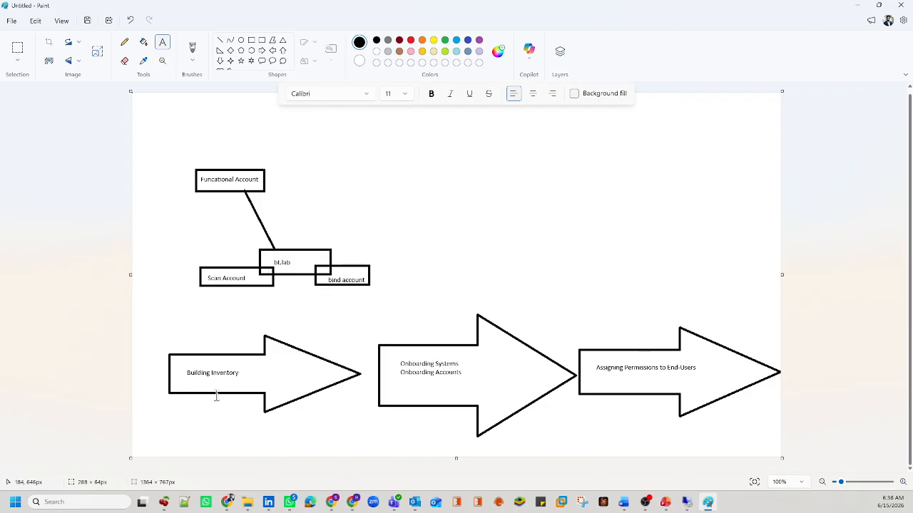
Step: Draw a red box above Building Inventory and label it 'Discovery Engine'
click(251, 40)
click(410, 40)
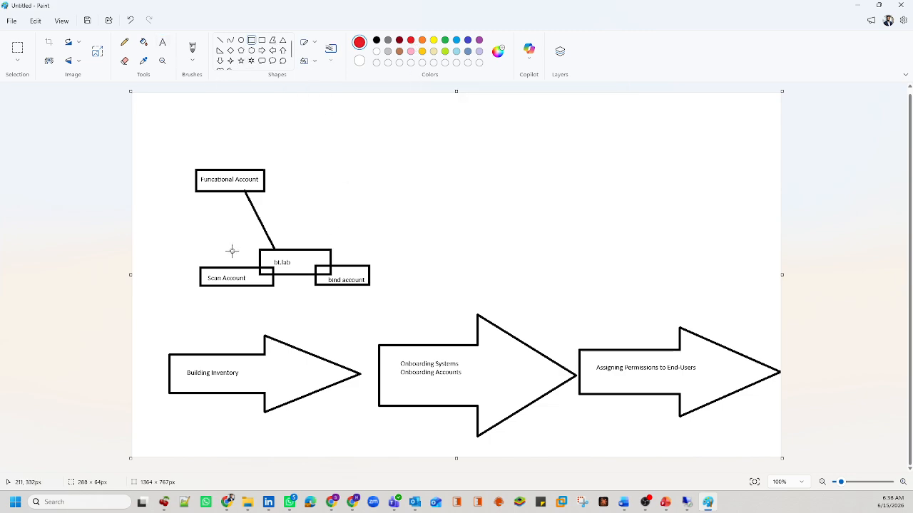
drag(163, 305, 232, 323)
click(163, 42)
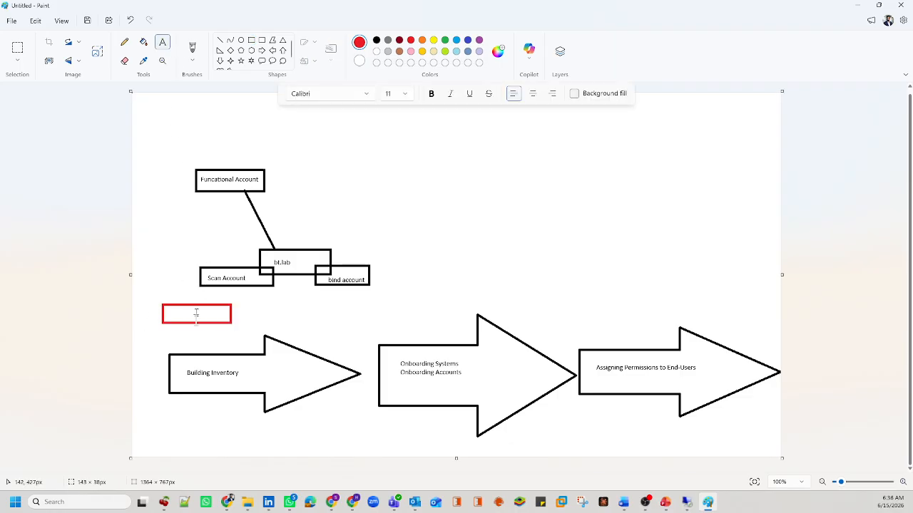
click(168, 311)
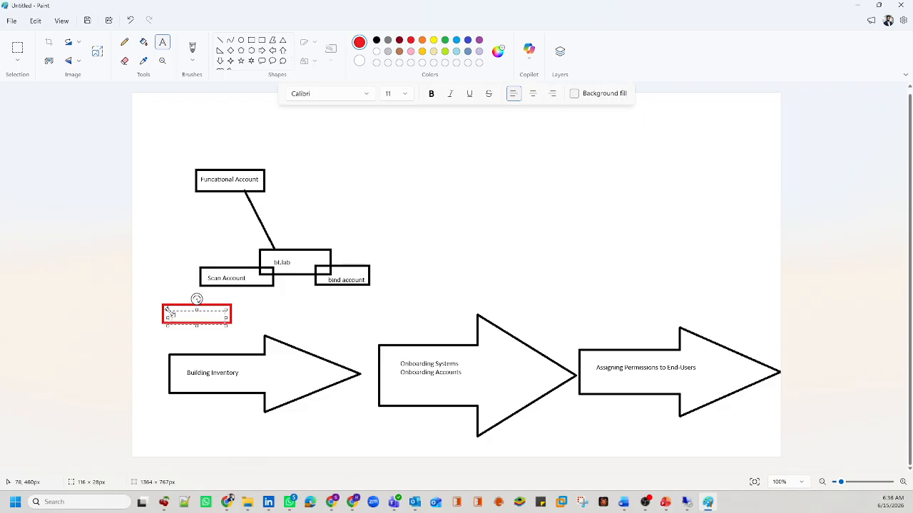
text(Discovery Engine)
drag(201, 312, 201, 309)
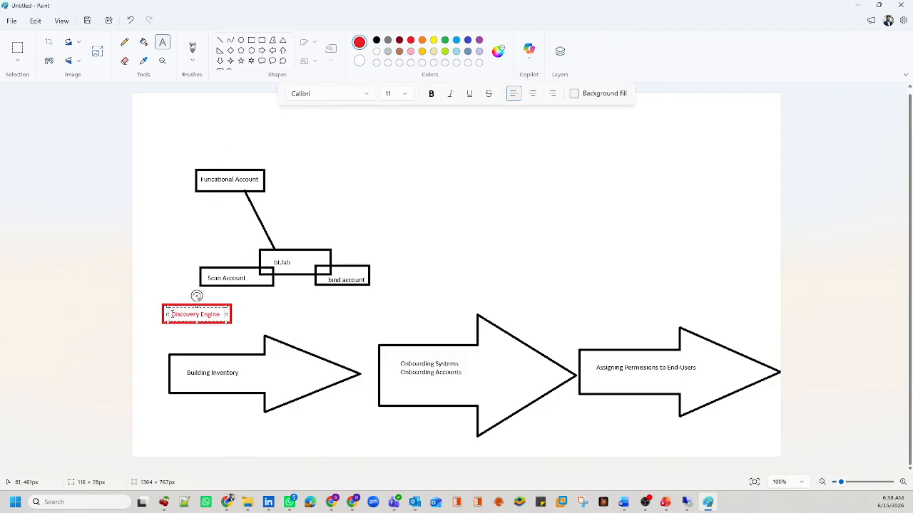
click(127, 43)
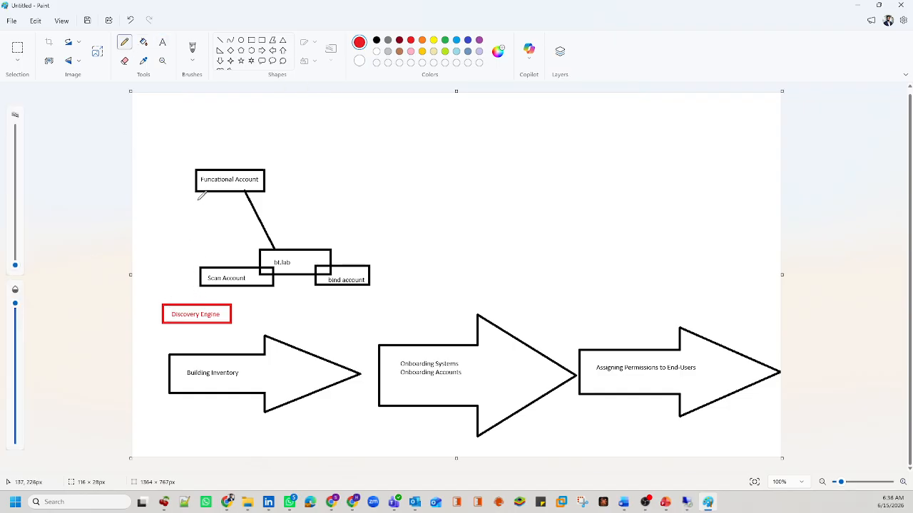
Step: Connect Scan Account to Discovery Engine with a black line
click(220, 40)
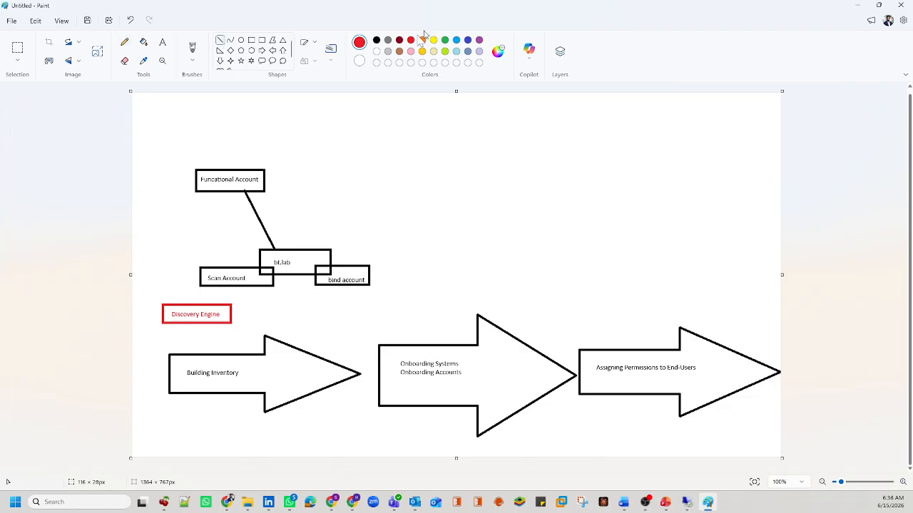
click(376, 40)
drag(205, 285, 201, 308)
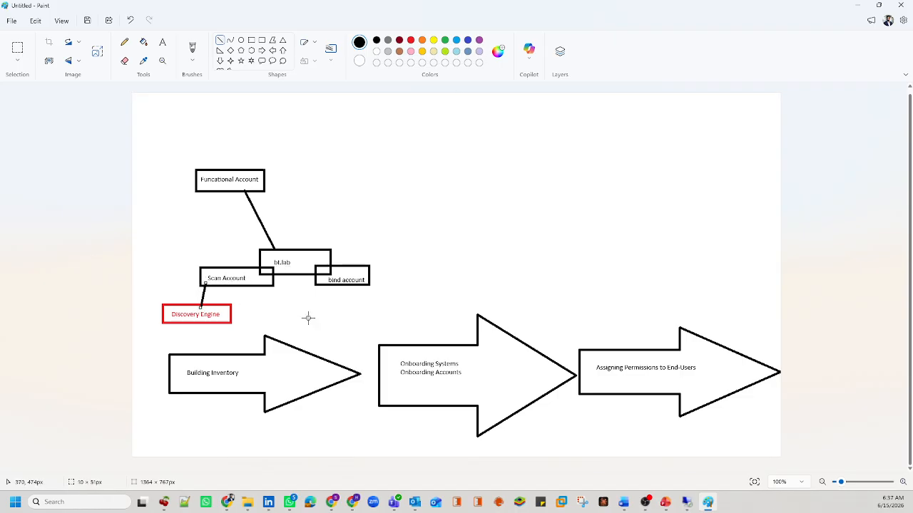
click(472, 245)
Step: In the Word Training Plan, highlight the Un-Managed and Managed Configure Discovery Credentials items, then return to Discovery Scanners
mouse_move(623, 502)
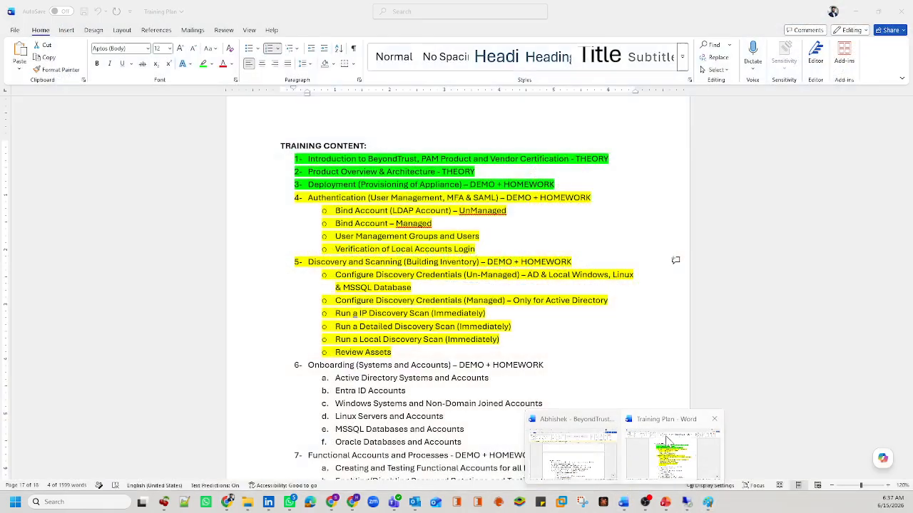
click(667, 441)
drag(335, 275, 449, 274)
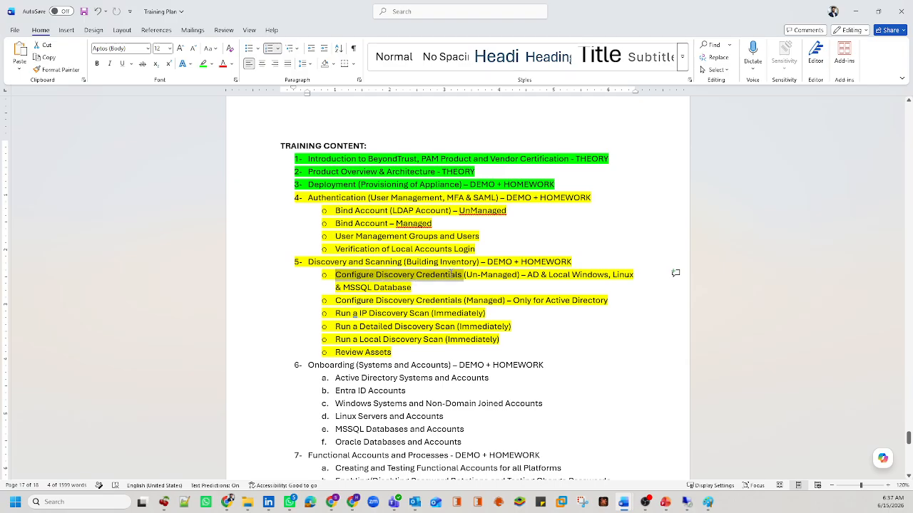
click(452, 275)
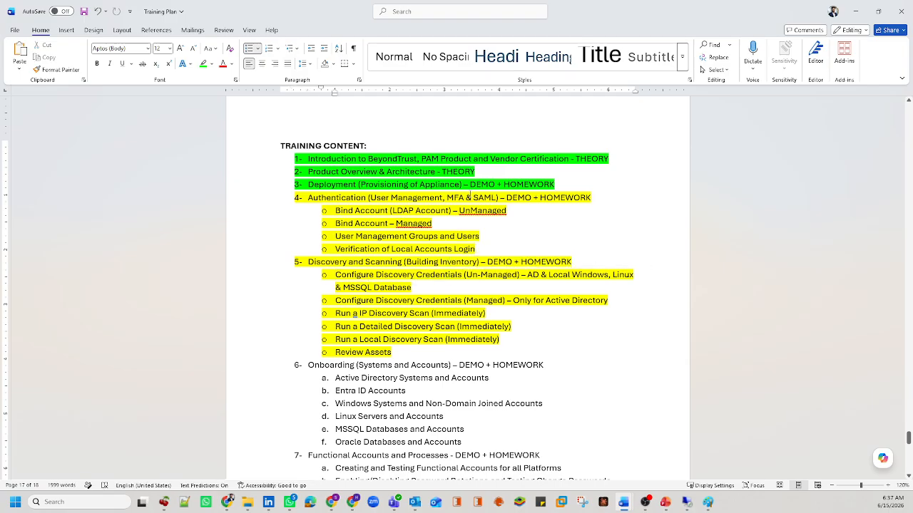
drag(465, 275, 517, 275)
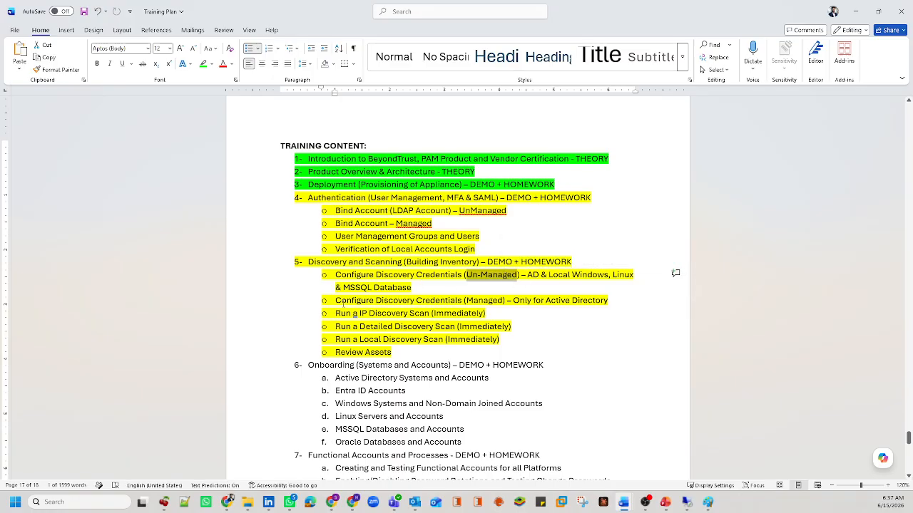
drag(336, 300, 487, 299)
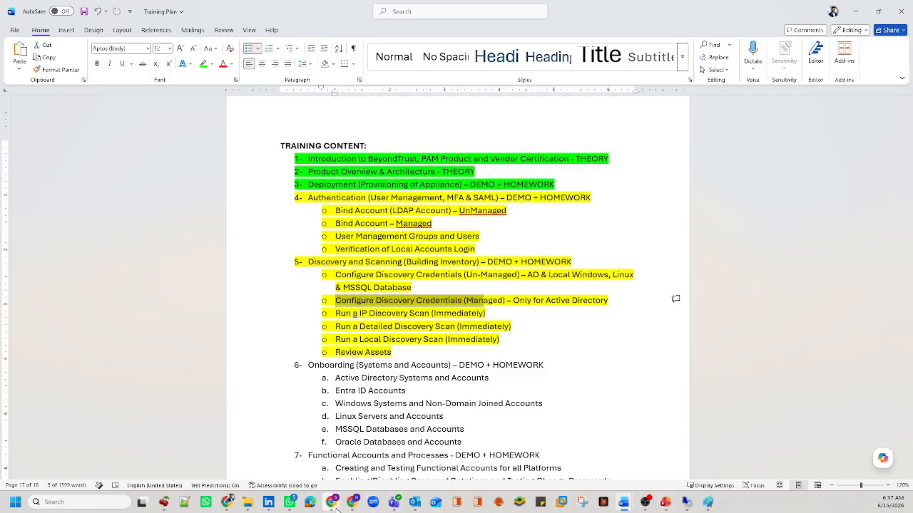
mouse_move(332, 503)
click(383, 438)
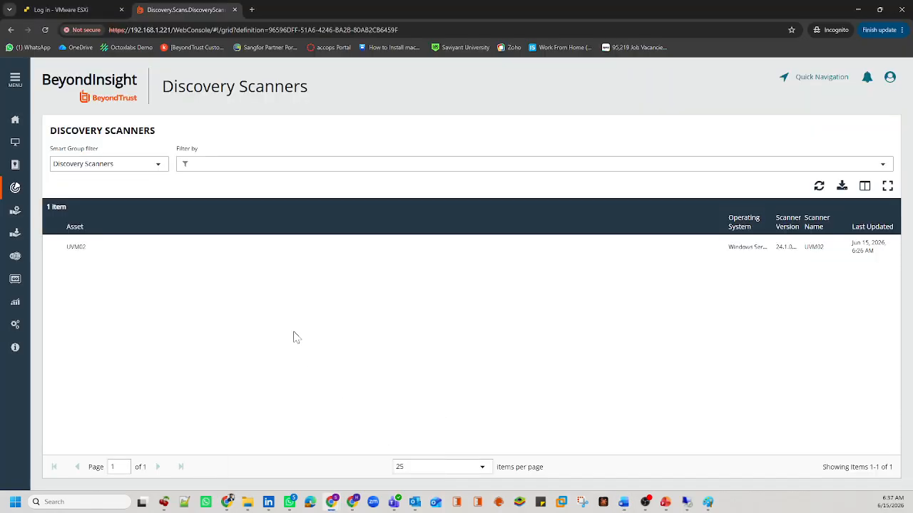
Step: Open BeyondInsight's Configuration page, then return to the remote desktop session
click(15, 325)
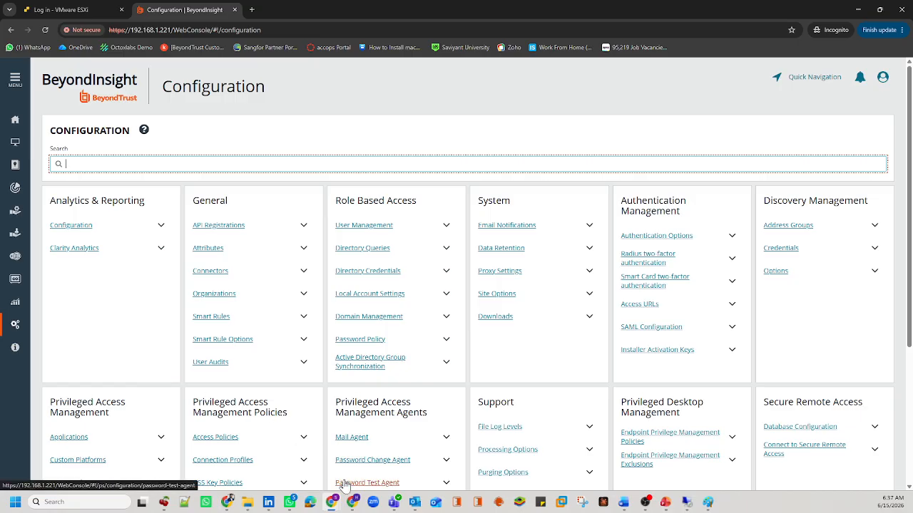
click(686, 503)
Step: Close the user search and start a new user in the Eugene OU
click(454, 22)
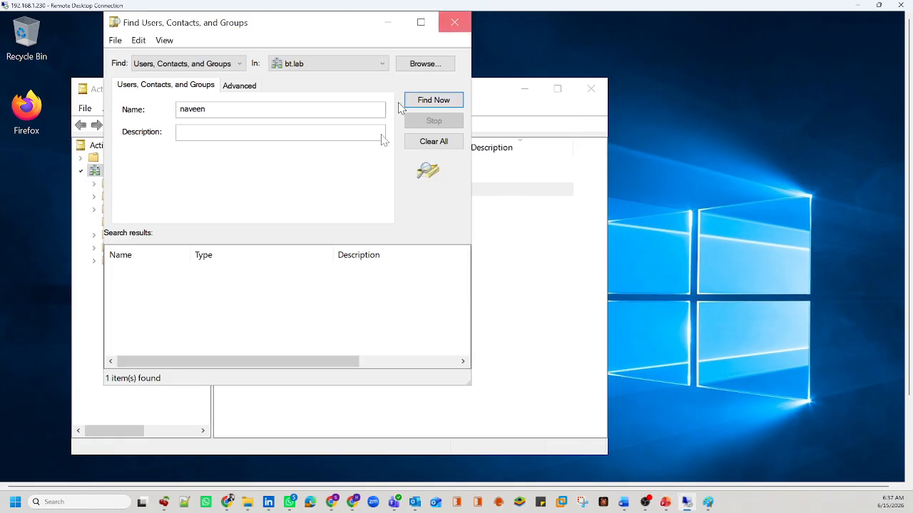
click(336, 271)
click(143, 224)
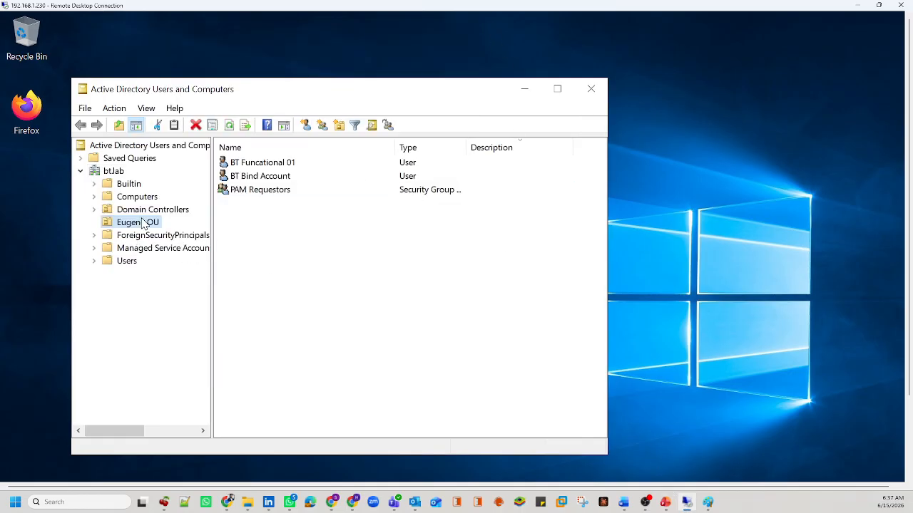
right_click(266, 218)
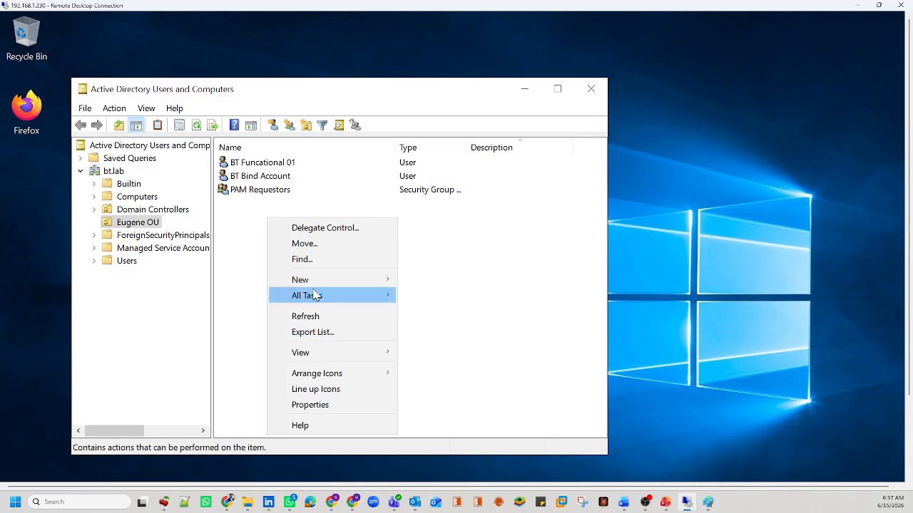
mouse_move(315, 285)
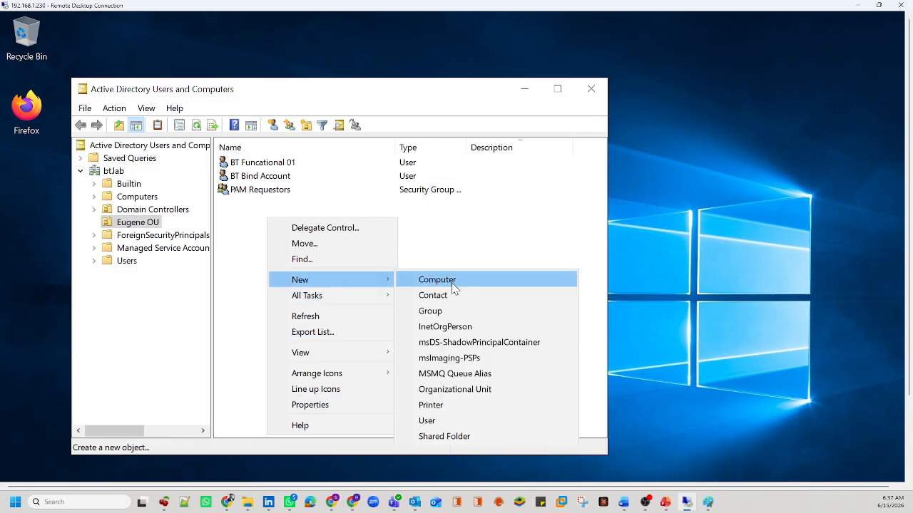
click(433, 421)
Step: Name the user BT Scan Account with logon name bt.scan0
text(BT)
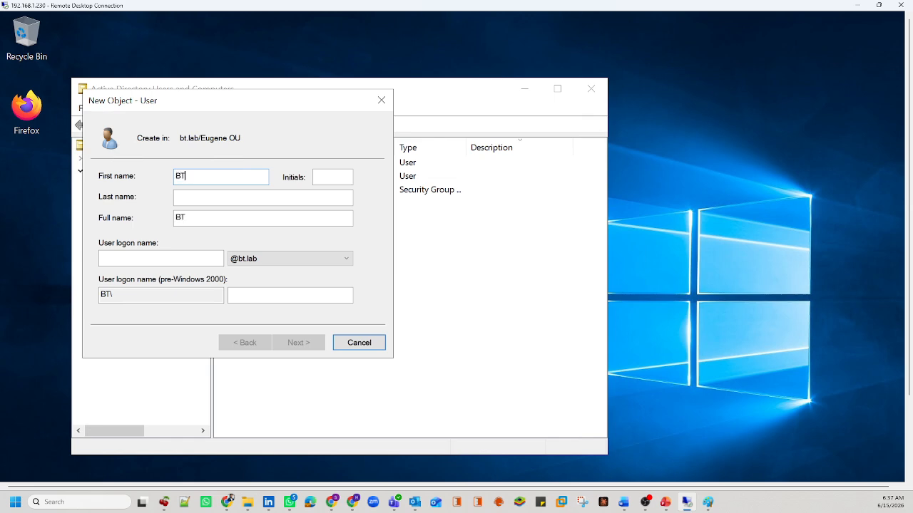
key(Tab)
key(Tab)
text(S)
text(Account)
key(Tab)
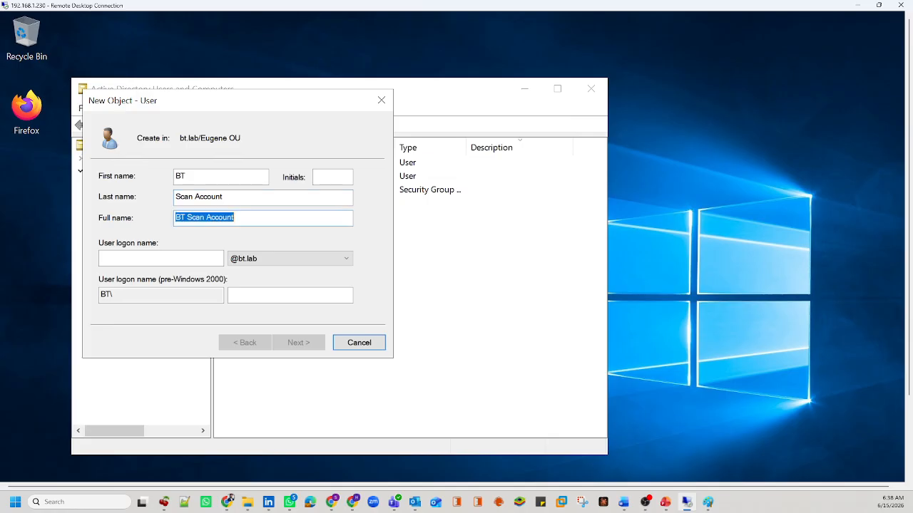
key(Tab)
text(bt.scan0)
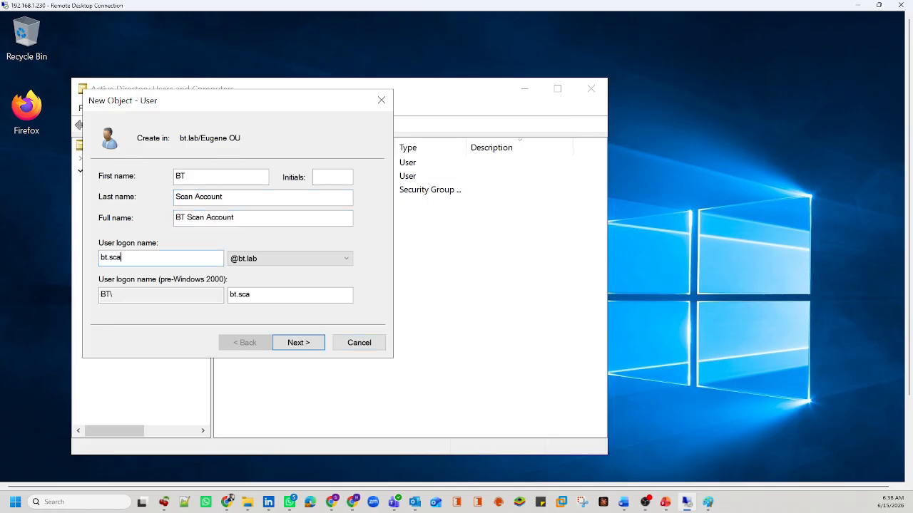
click(312, 348)
Step: Set the account password, drop change-at-next-logon, make it never expire, and finish
key(Caps_Lock)
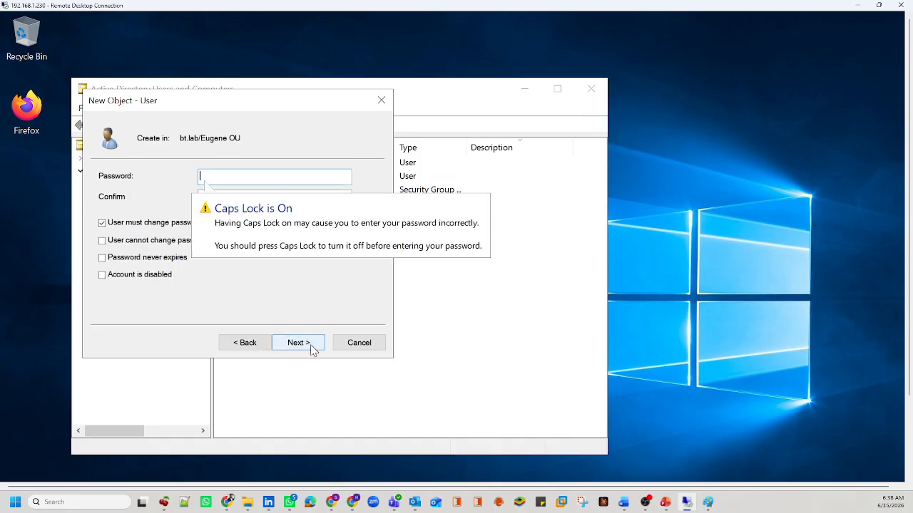
text(•)
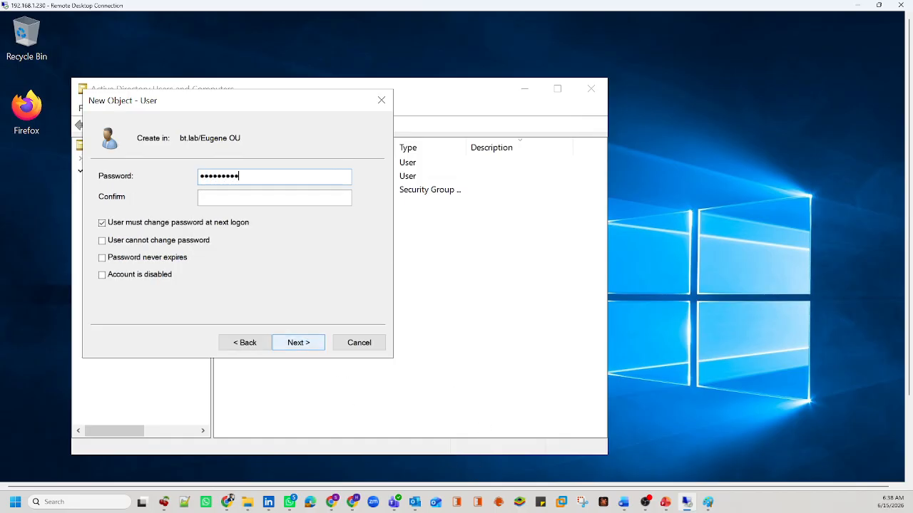
key(Caps_Lock)
text(••)
click(197, 224)
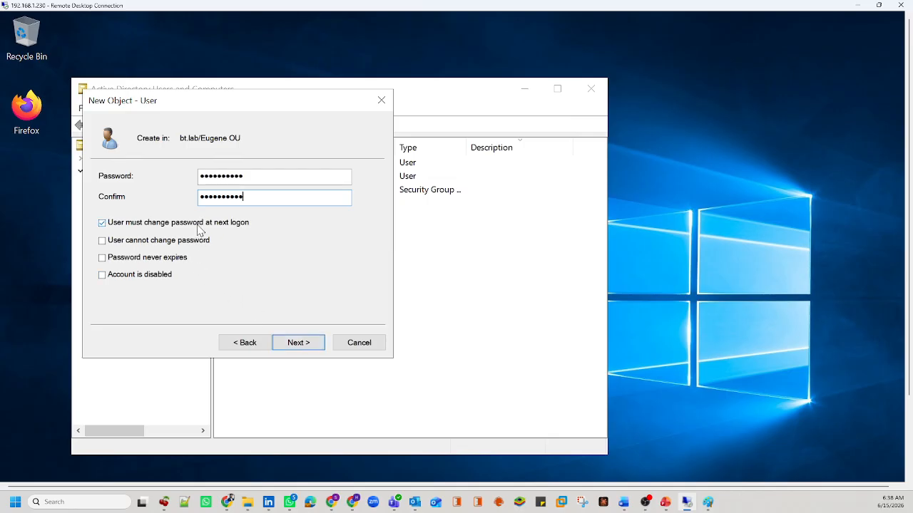
click(153, 259)
click(308, 346)
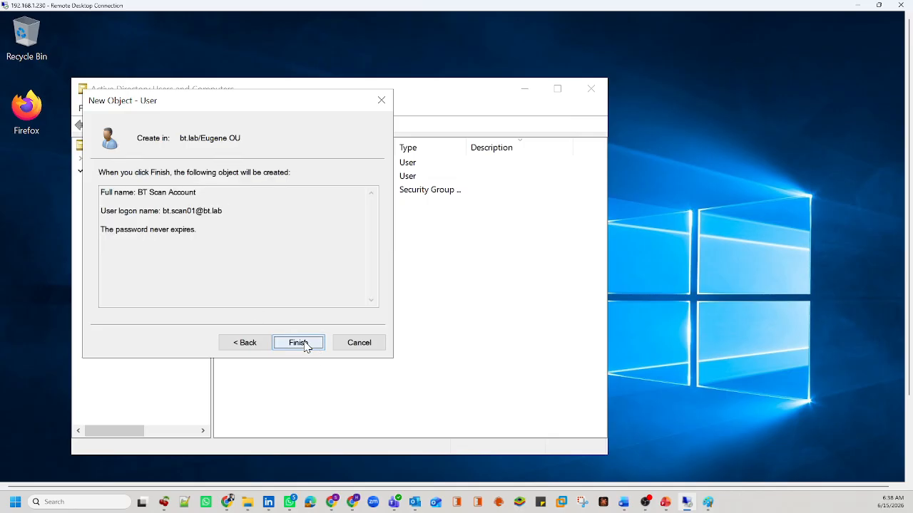
click(304, 343)
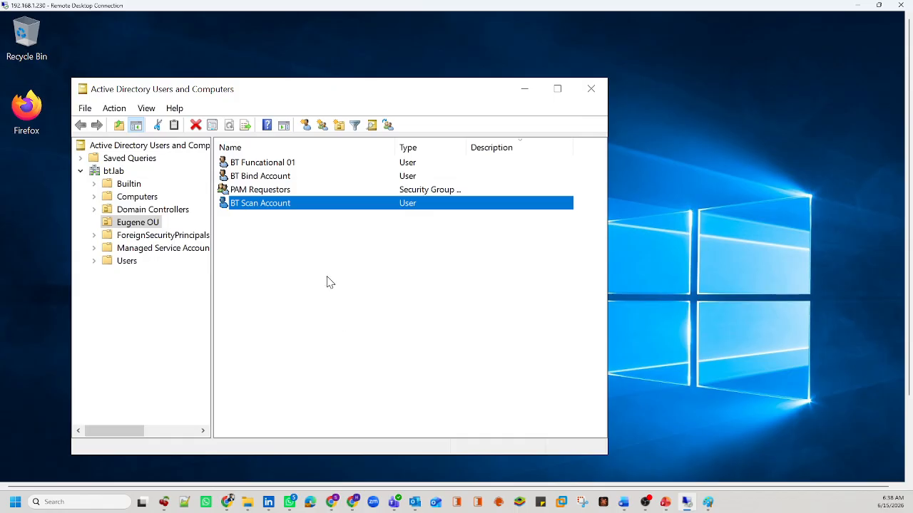
Step: Open BT Scan Account's properties and review its logon name on the Account tab
click(286, 234)
double_click(258, 206)
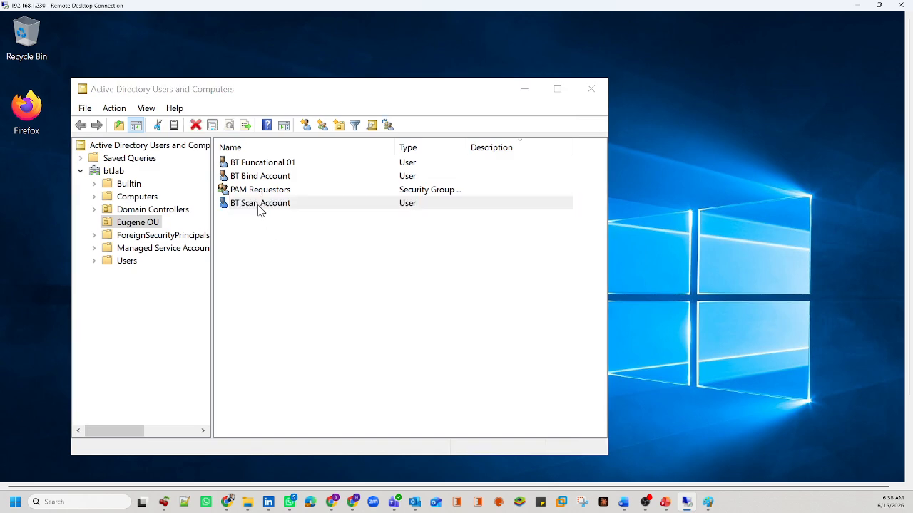
click(303, 142)
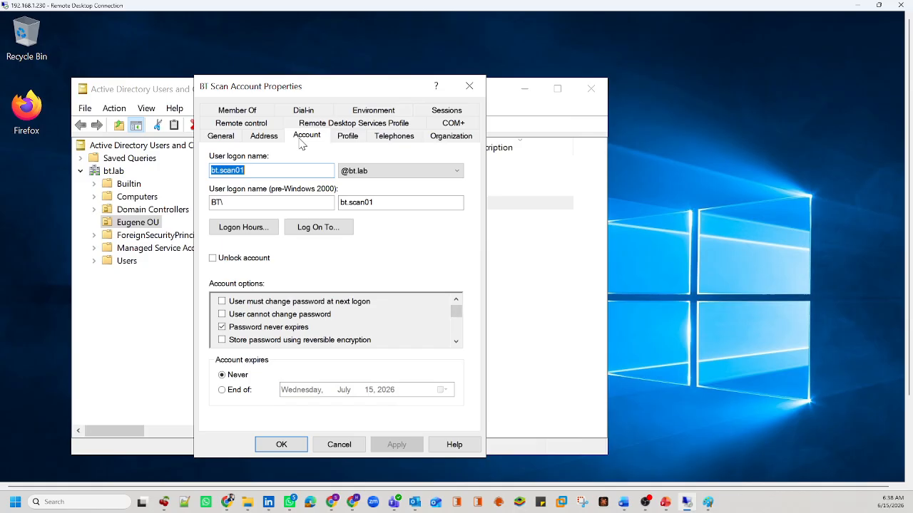
drag(246, 170, 214, 170)
click(219, 169)
Step: Add the account to the Domain Admins group and apply the change
click(237, 110)
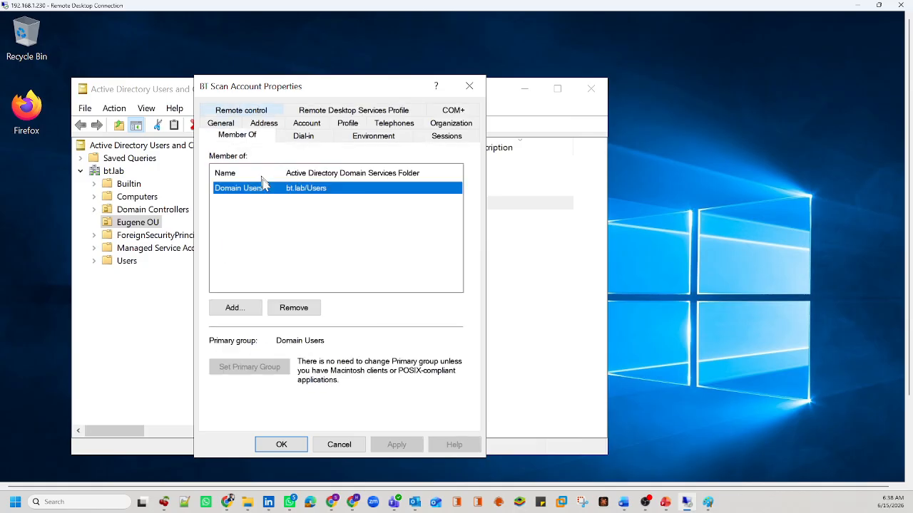
click(249, 308)
text(Do)
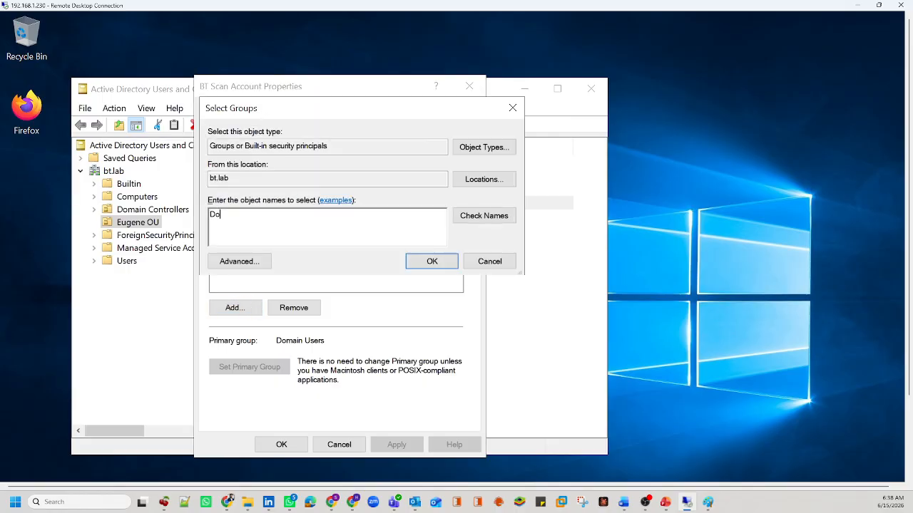
text(main Admins)
click(472, 215)
click(416, 264)
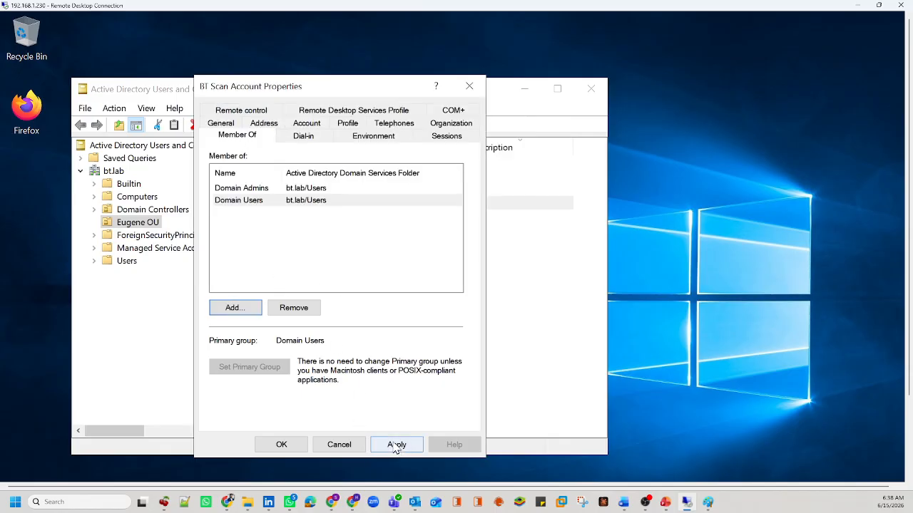
click(396, 446)
click(287, 446)
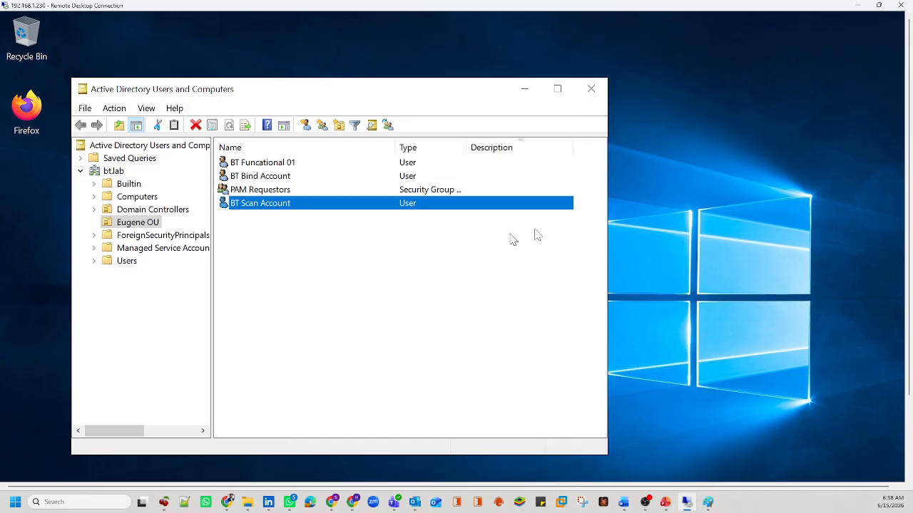
Step: Search Windows for 'firewall' and open Windows Defender Firewall
drag(906, 118, 911, 349)
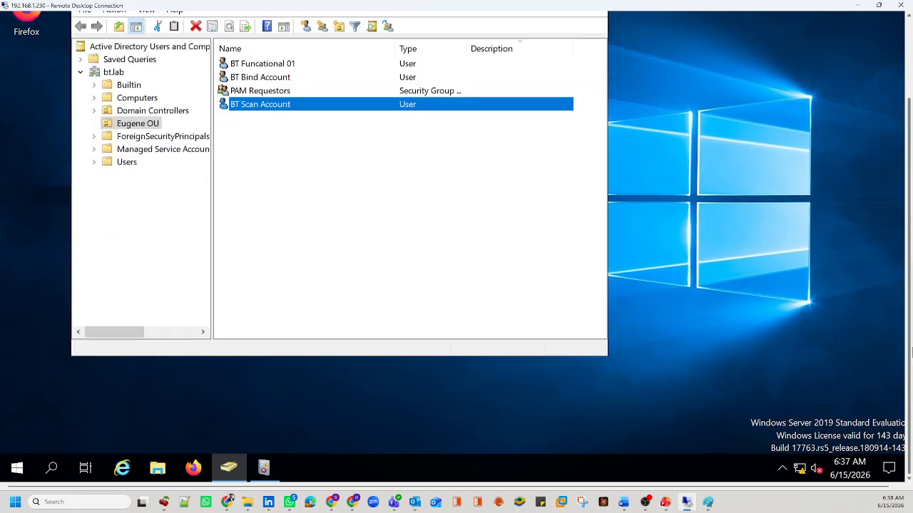
click(59, 463)
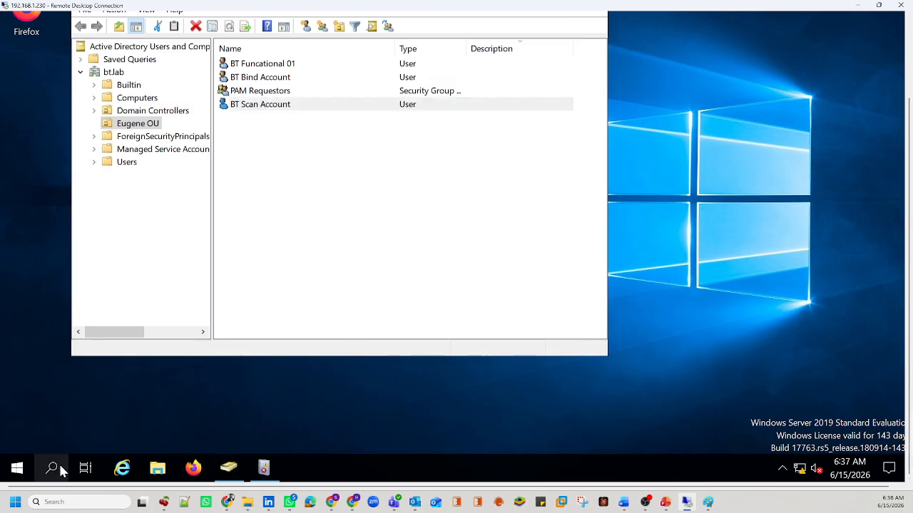
text(f)
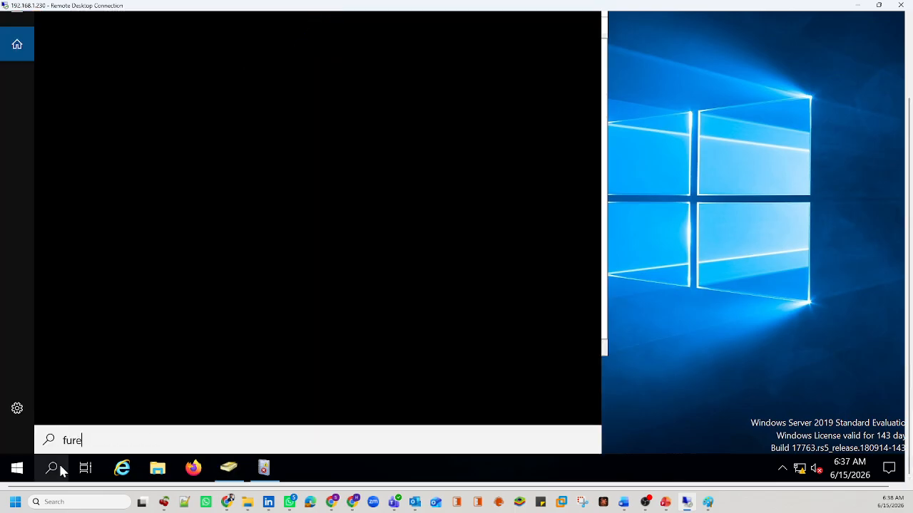
text(ure)
key(BackSpace)
key(BackSpace)
key(BackSpace)
text(ir)
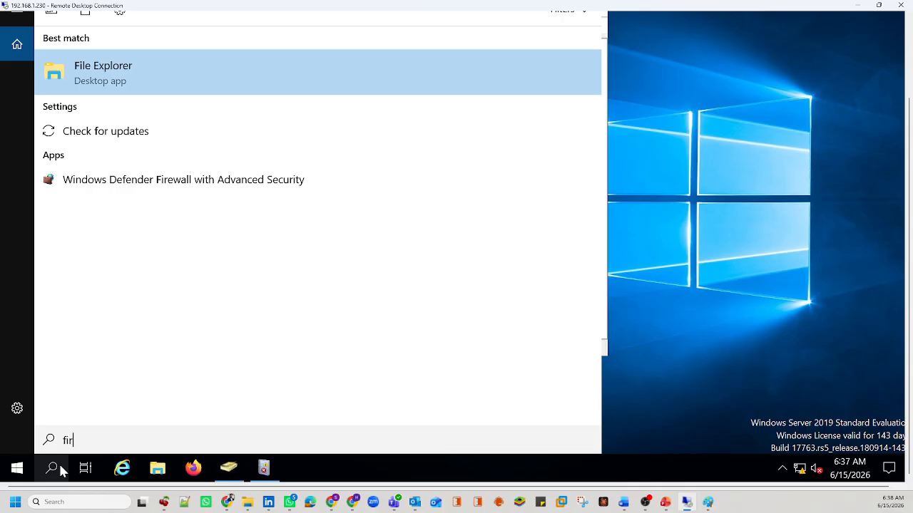
text(ewal)
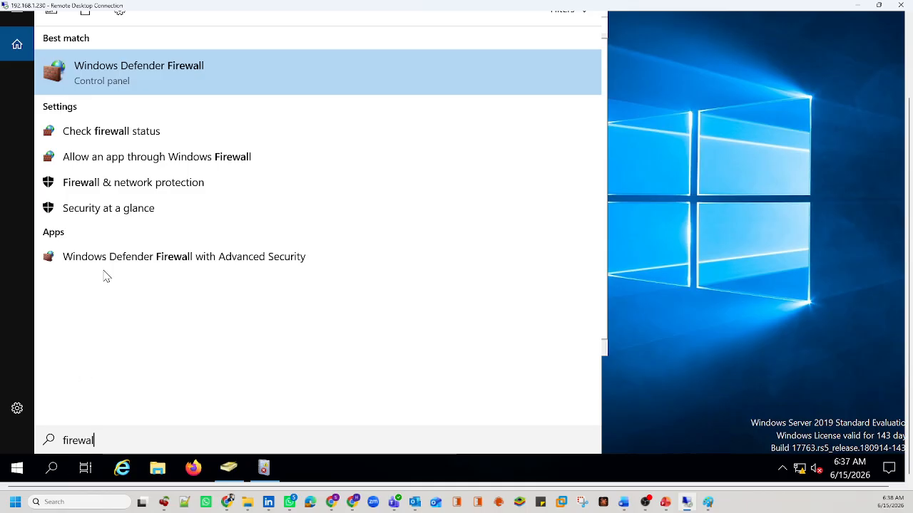
key(Return)
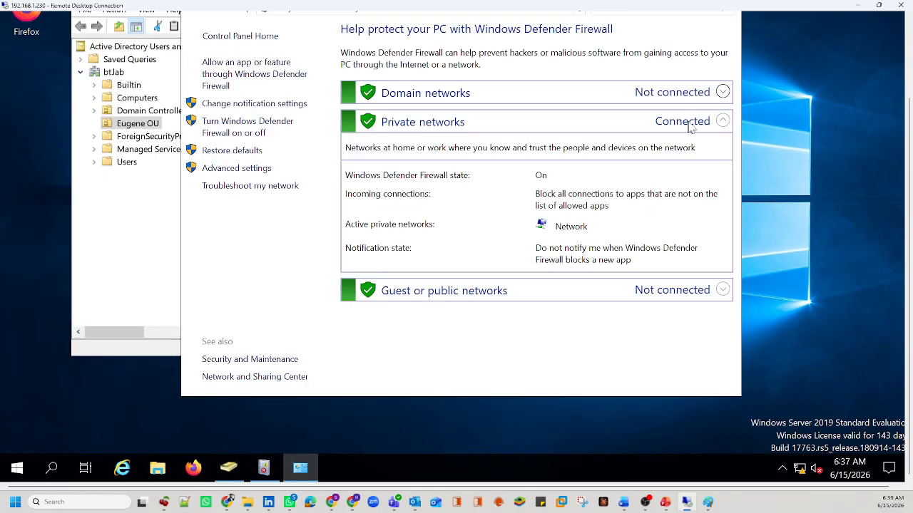
Step: Turn the firewall off for domain, private and public networks and close the window
click(722, 93)
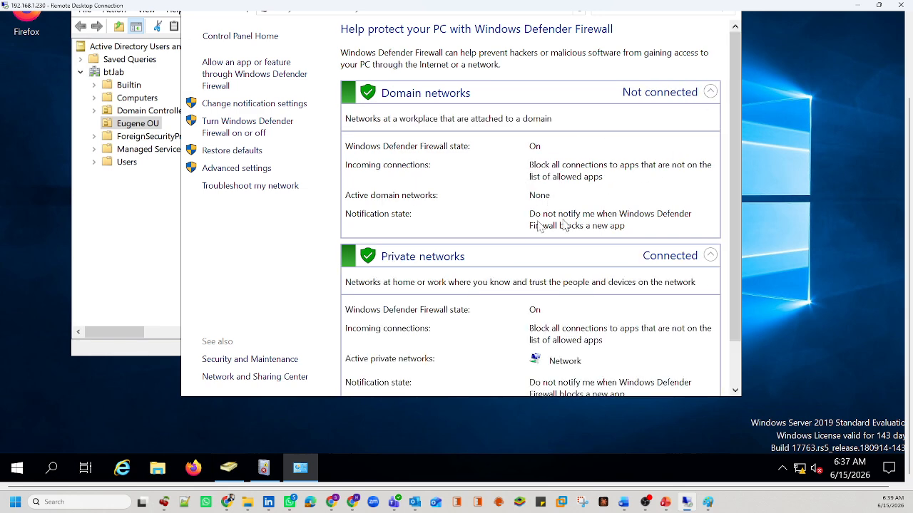
click(262, 138)
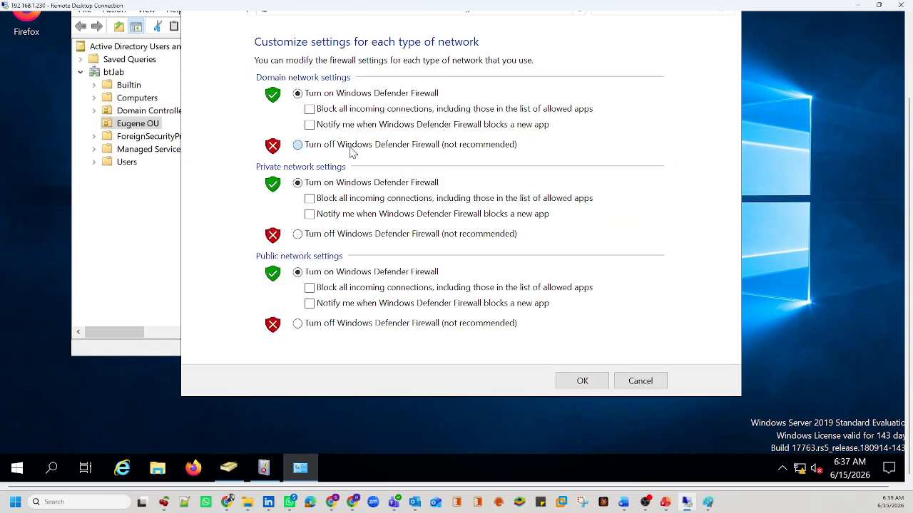
click(352, 145)
click(339, 234)
click(327, 324)
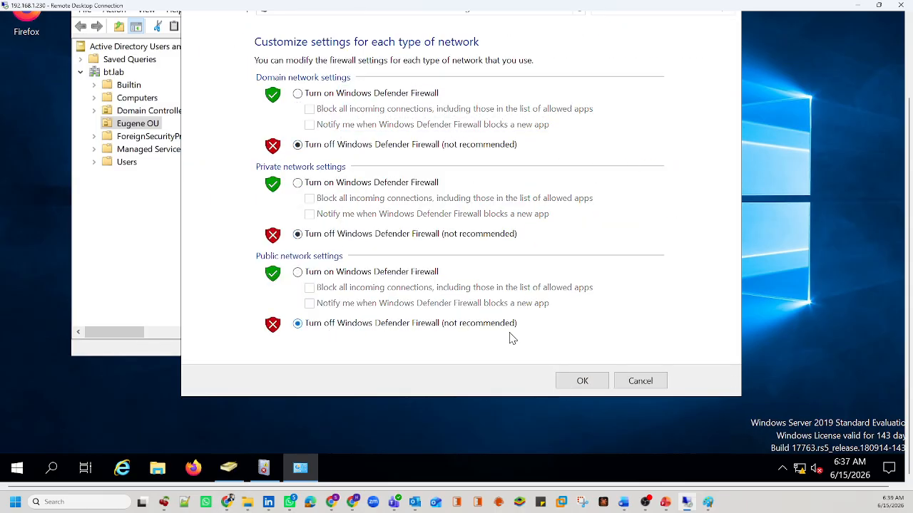
click(583, 382)
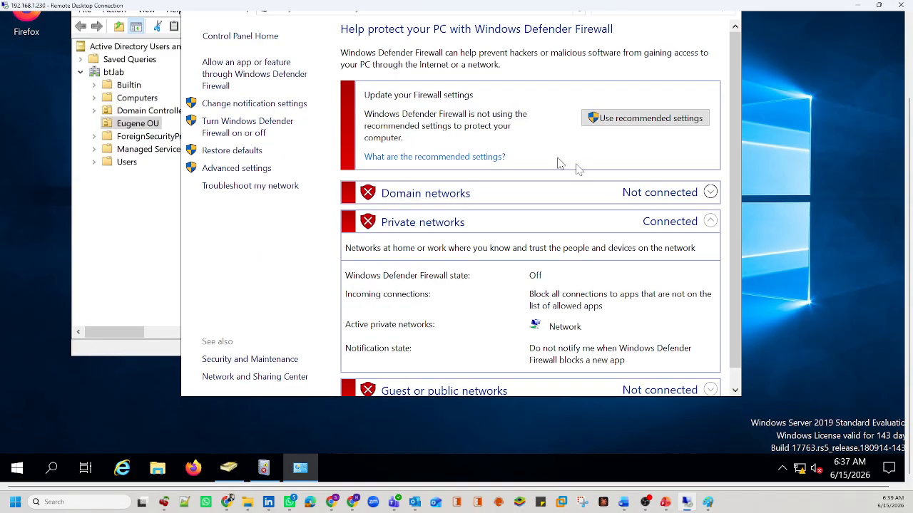
click(909, 41)
click(724, 84)
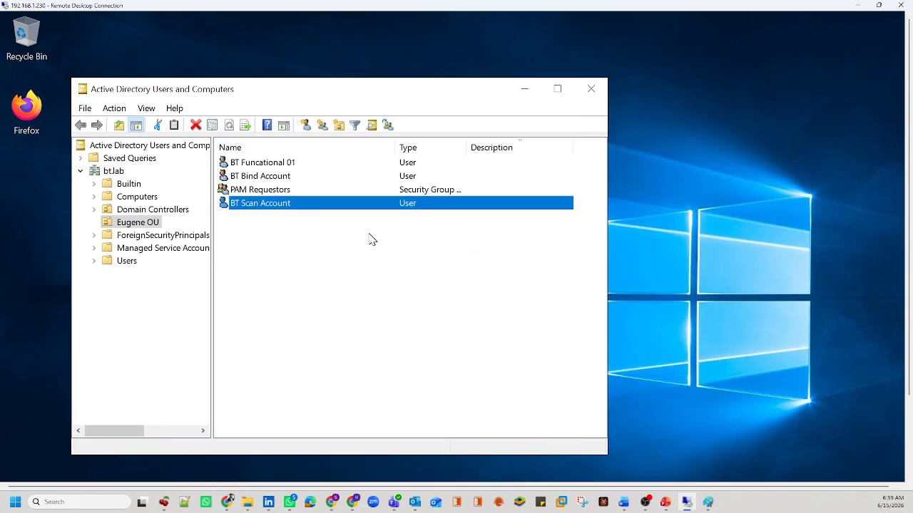
click(295, 224)
click(267, 205)
right_click(267, 206)
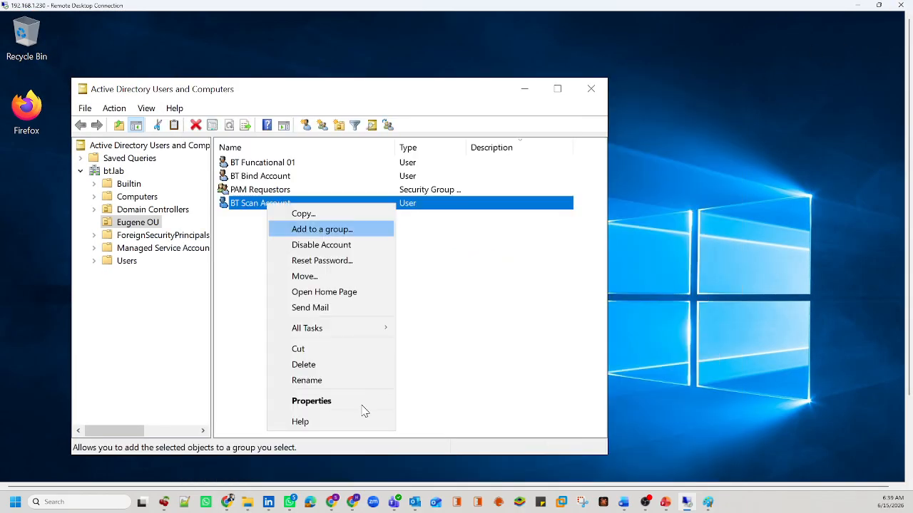
key(Escape)
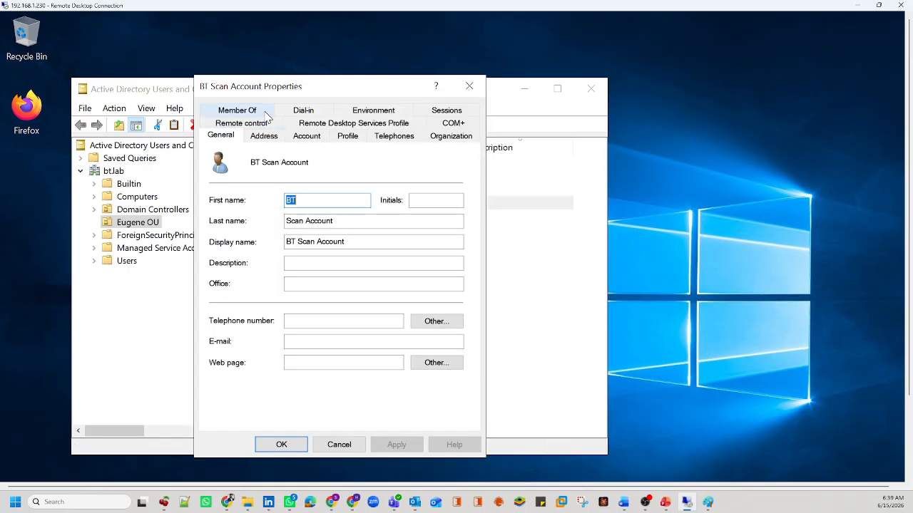
click(265, 113)
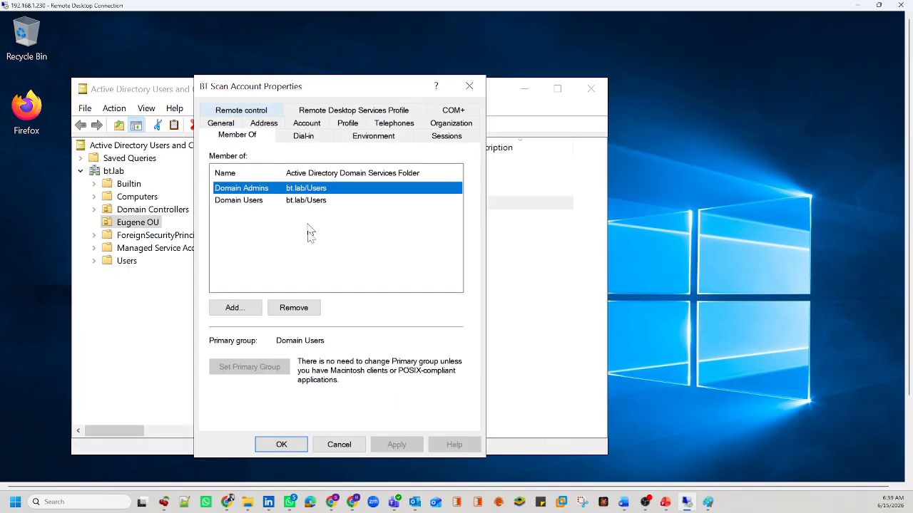
click(470, 86)
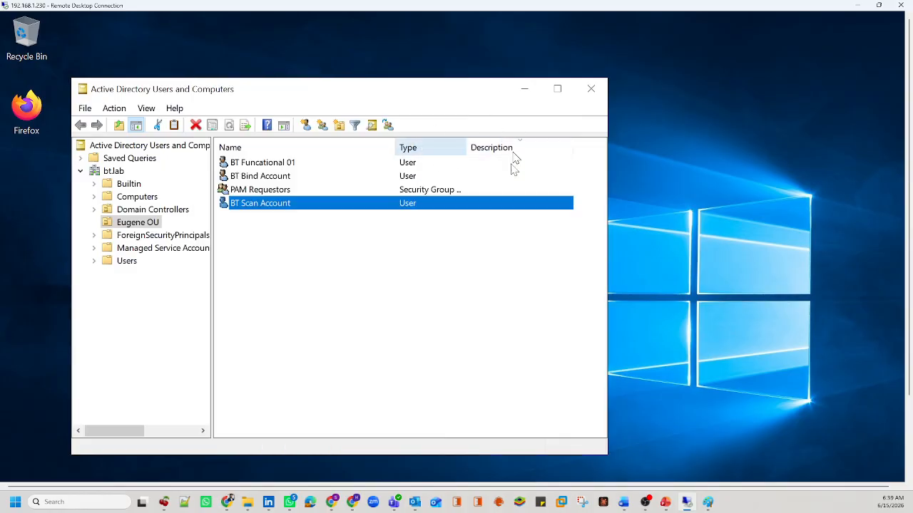
click(859, 6)
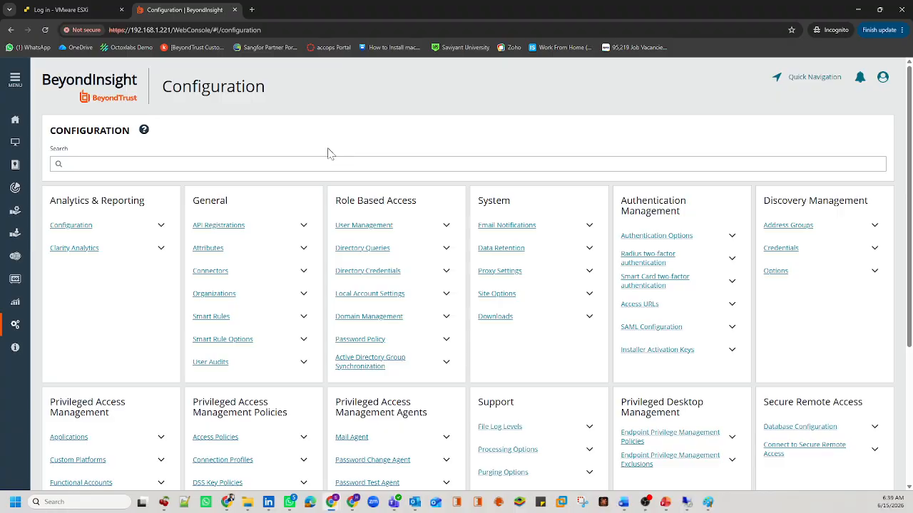
Step: Open Credentials under Discovery Management and highlight its no-credentials message
drag(763, 201, 868, 201)
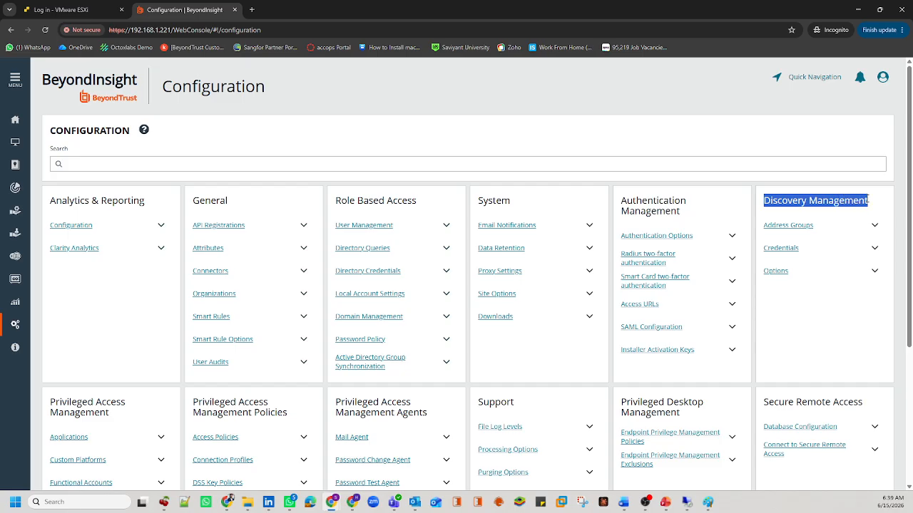
click(780, 248)
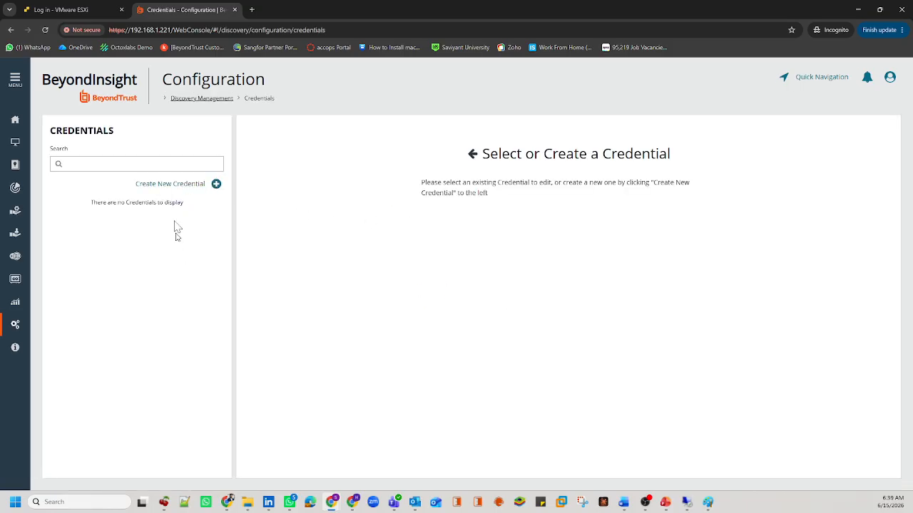
drag(189, 205, 93, 203)
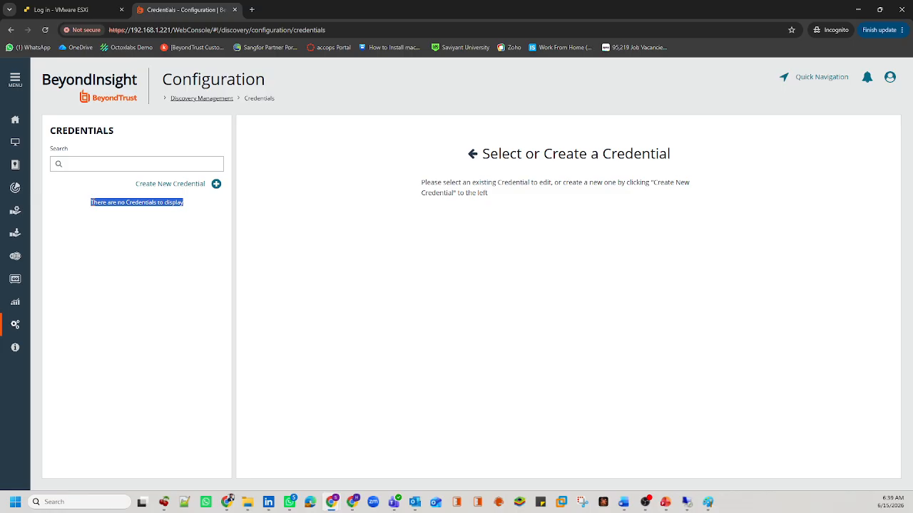
click(159, 228)
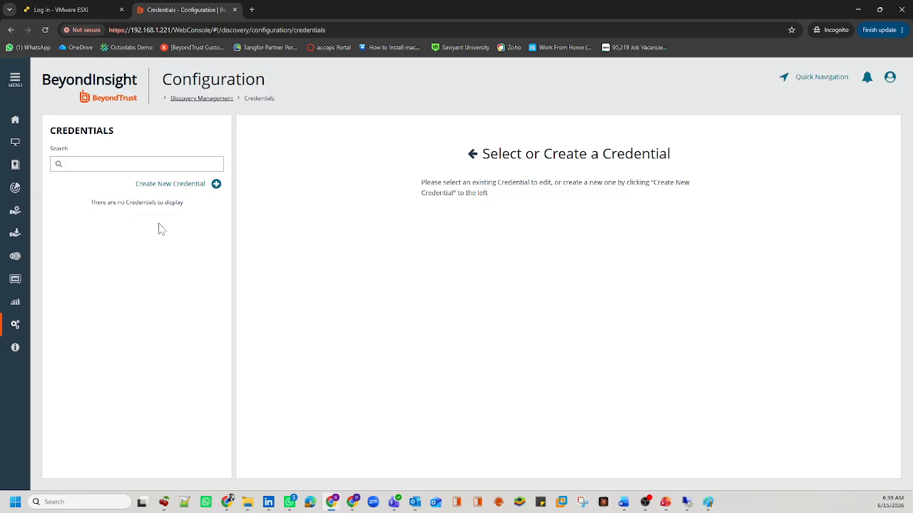
drag(190, 205, 91, 204)
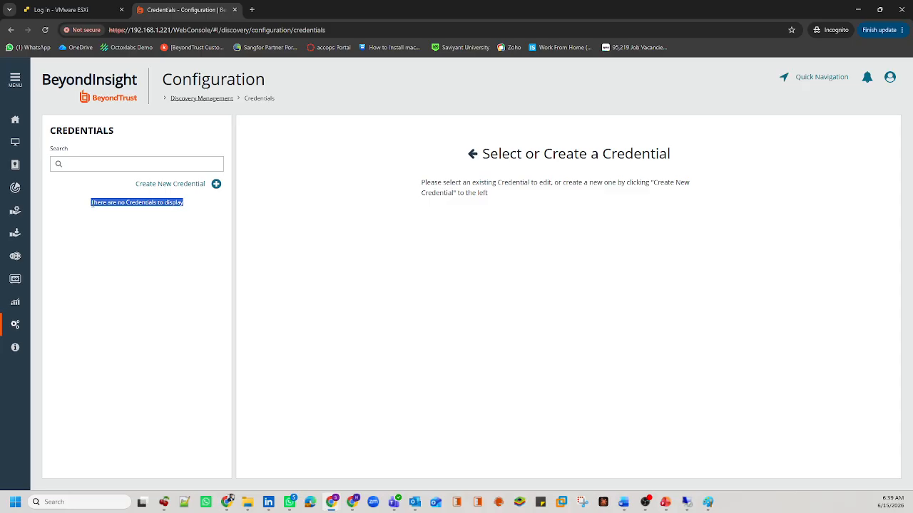
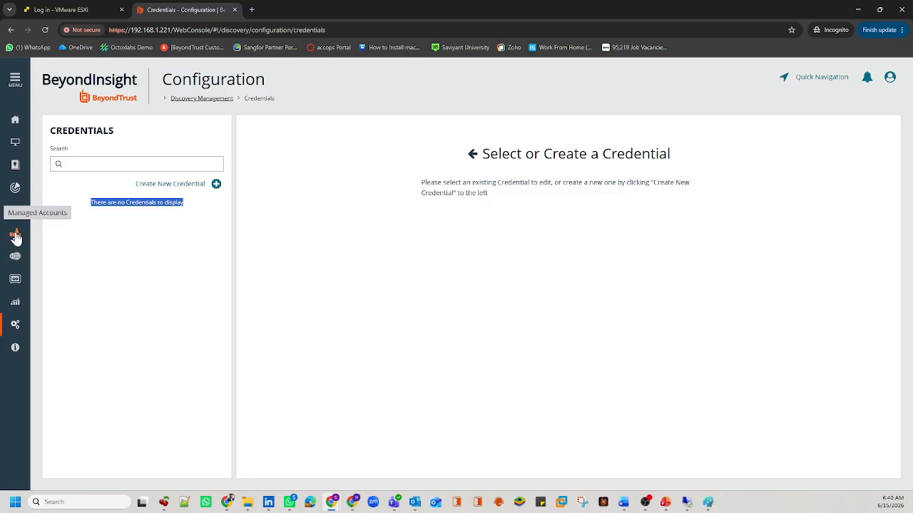
Step: Start a new credential named 'AD Scan Account (UnManaged)' with type Windows
click(154, 249)
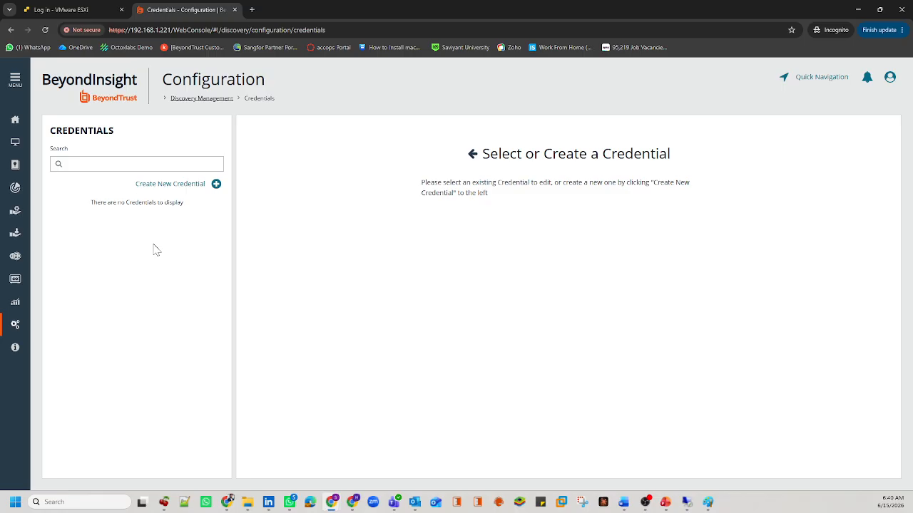
click(203, 188)
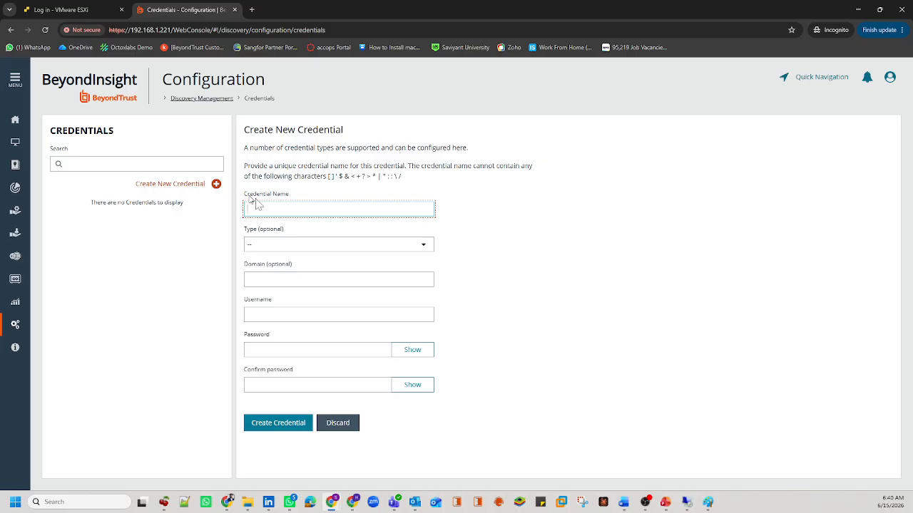
drag(293, 198, 251, 202)
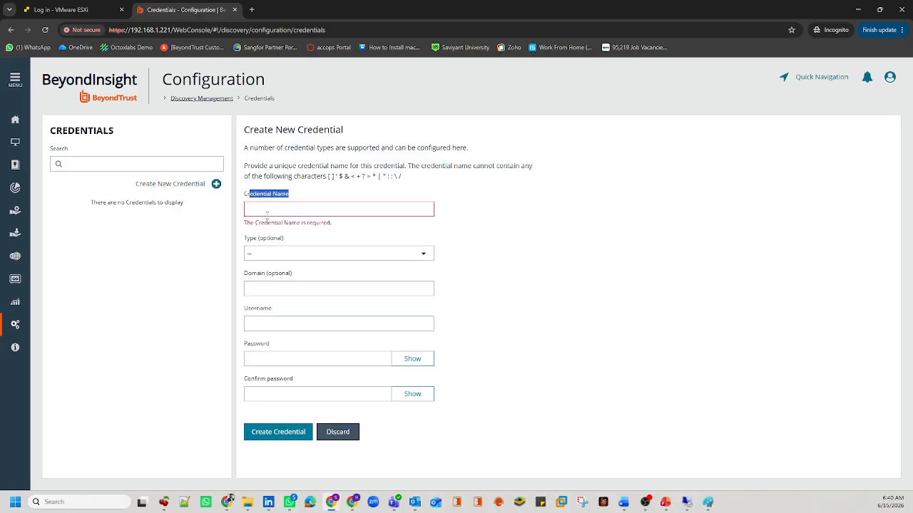
click(265, 211)
text(A)
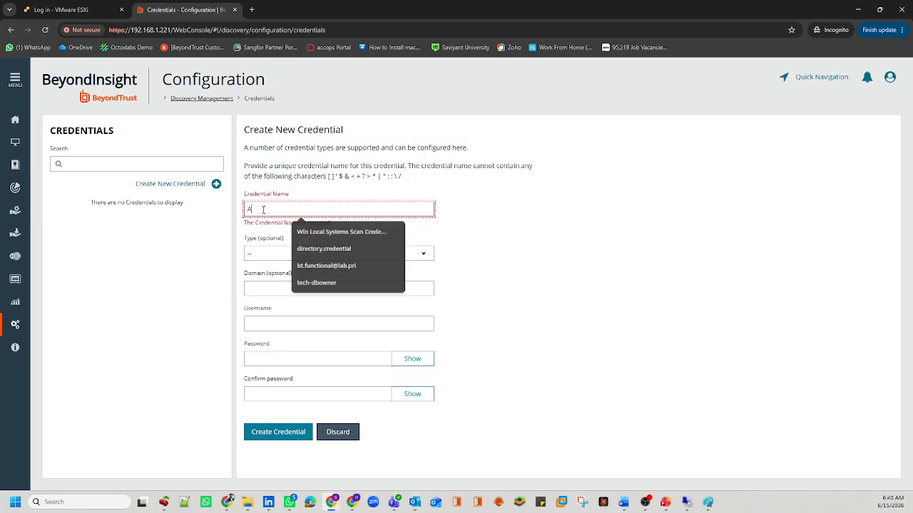
text(D Scan Acc)
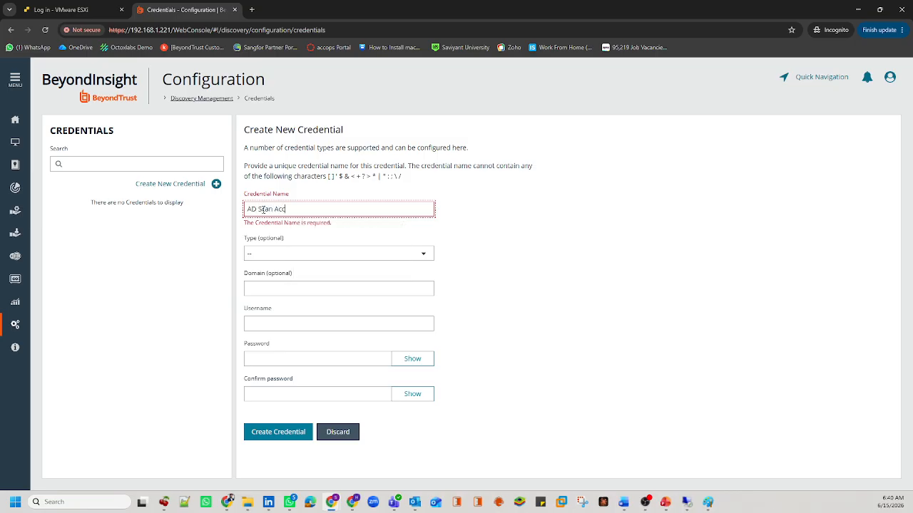
text(ount (UnManaged)
click(277, 255)
scroll(274, 308, down, 1)
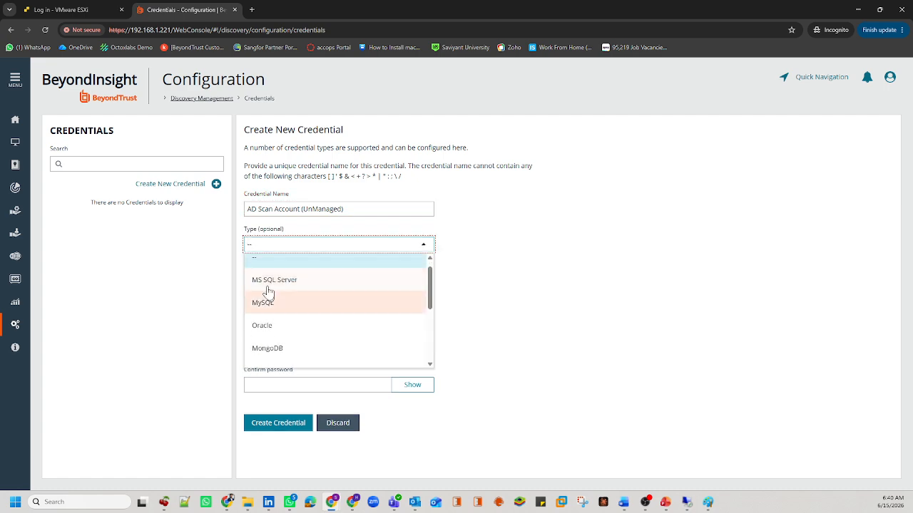
scroll(307, 339, down, 2)
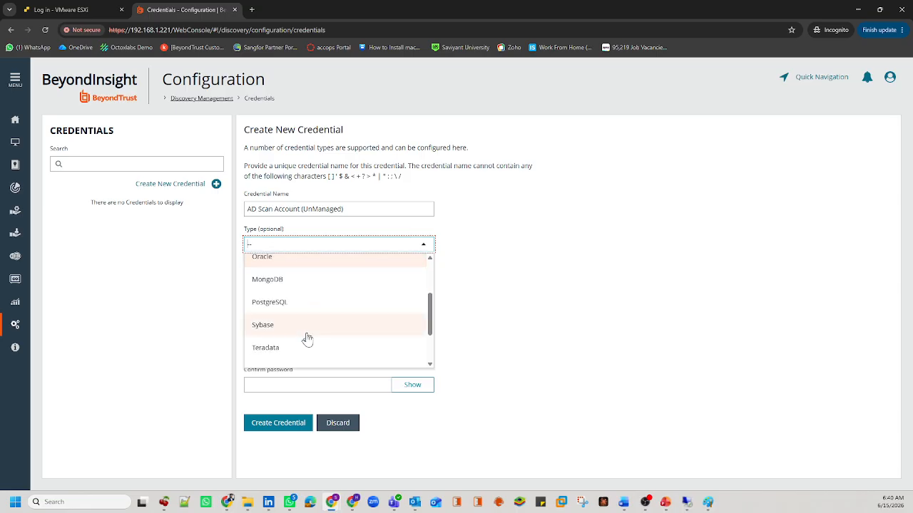
scroll(324, 318, down, 2)
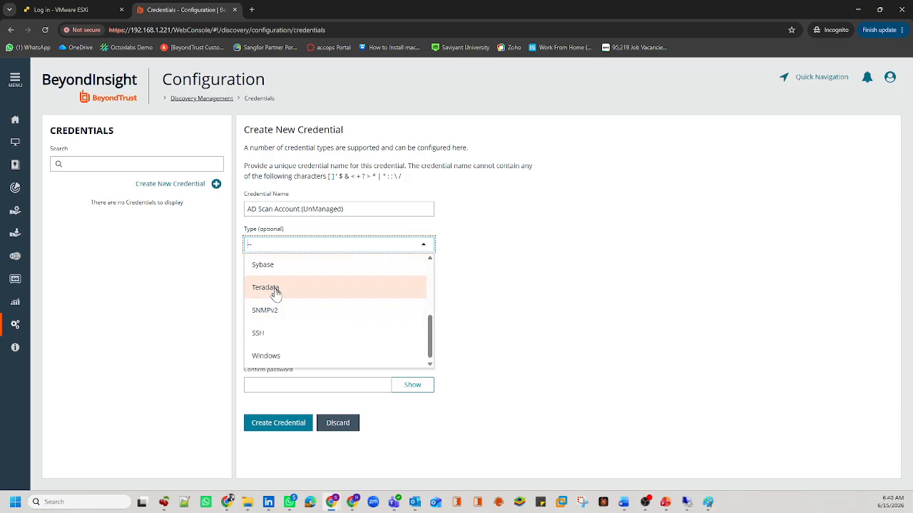
scroll(291, 331, down, 1)
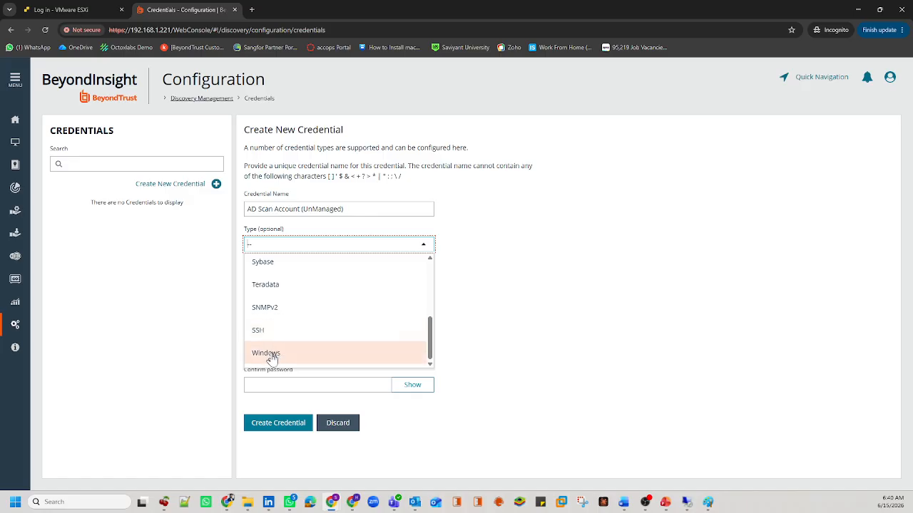
click(271, 356)
Step: Enter domain bt.lab, username bt.scan01 and a matching password, then save the credential
click(280, 246)
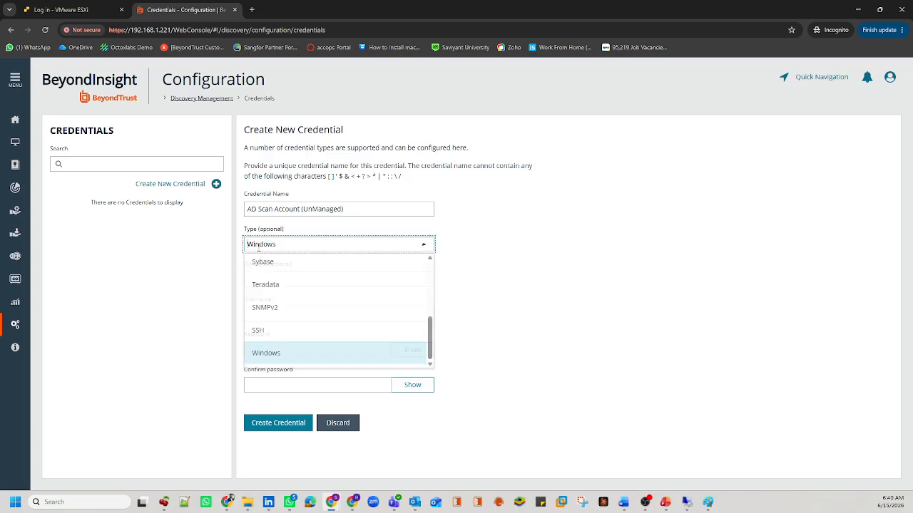
click(485, 314)
drag(310, 269, 247, 275)
click(253, 281)
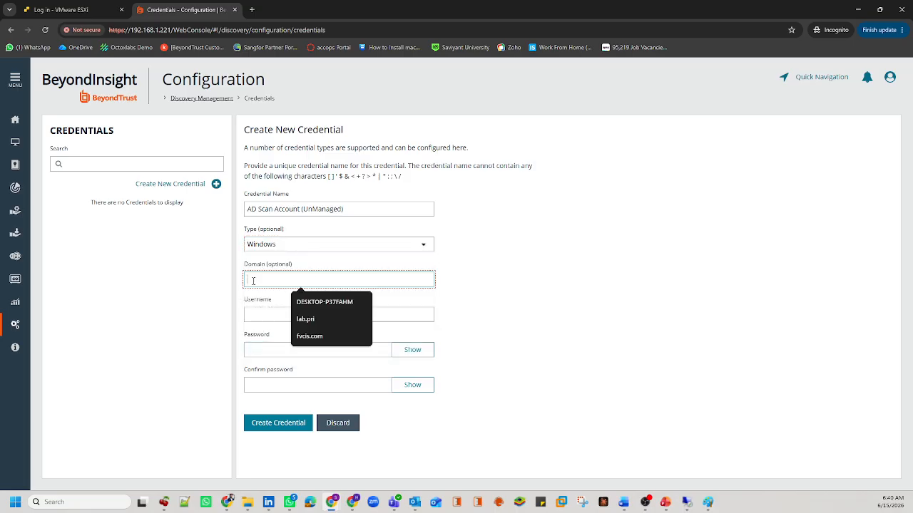
text(bt.lab)
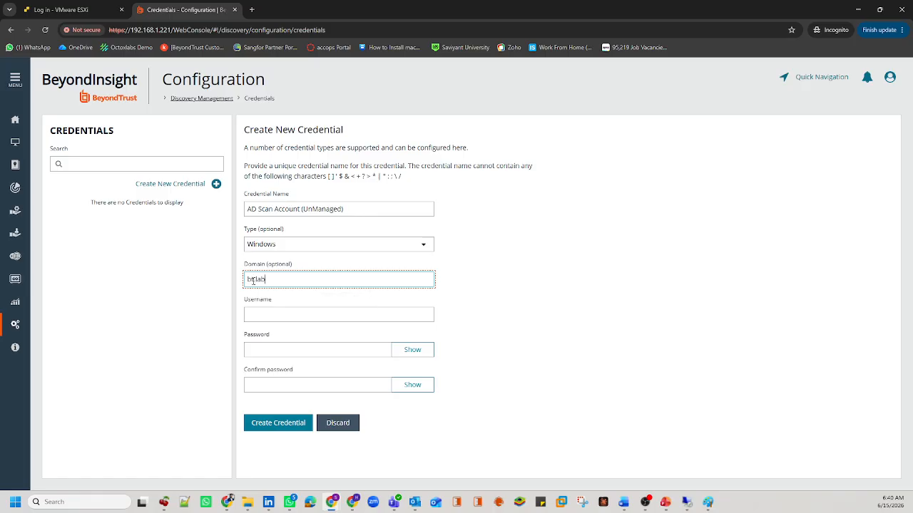
click(285, 315)
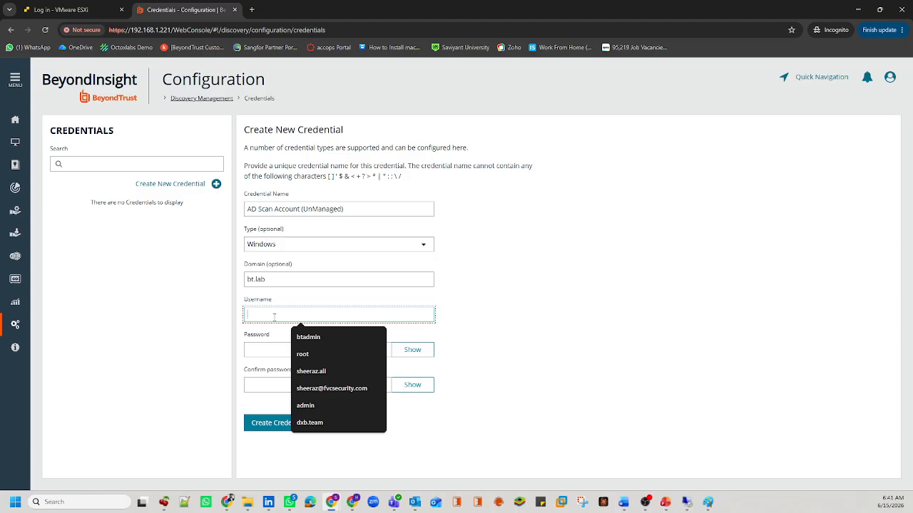
text(bt.scan)
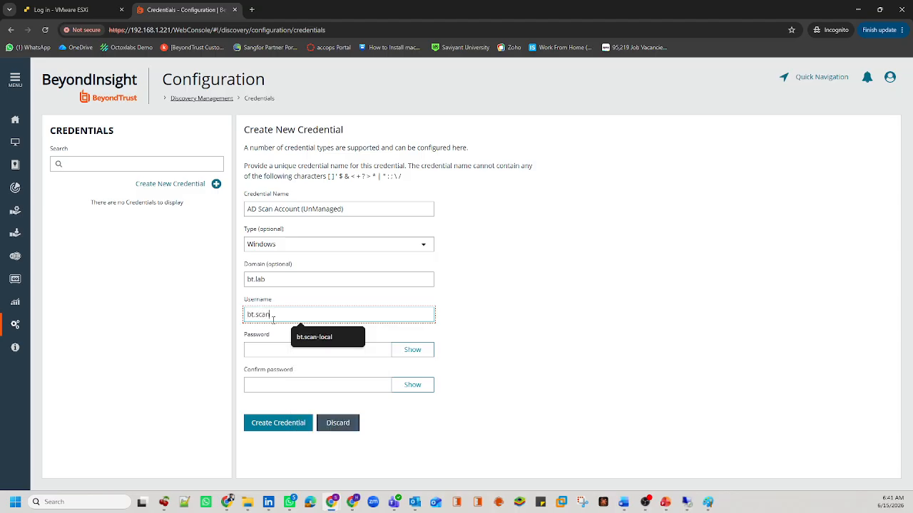
text(01)
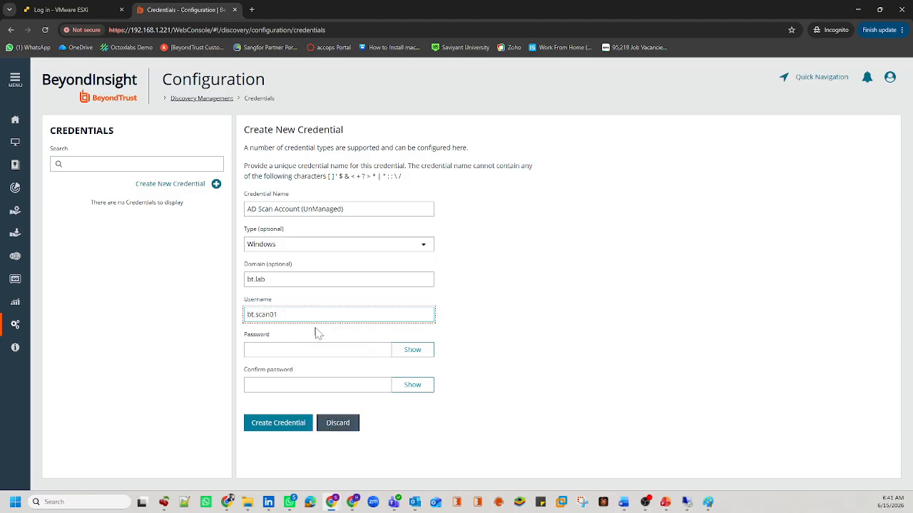
click(274, 350)
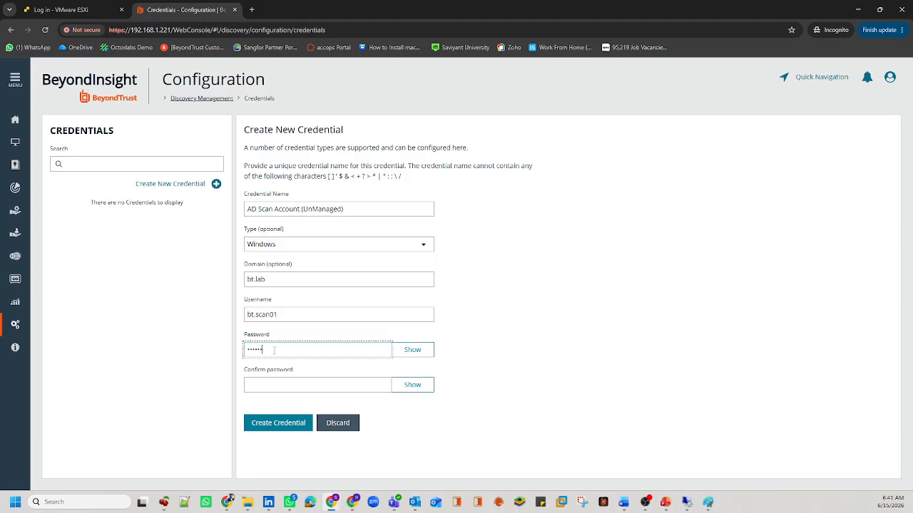
key(Tab)
key(Tab)
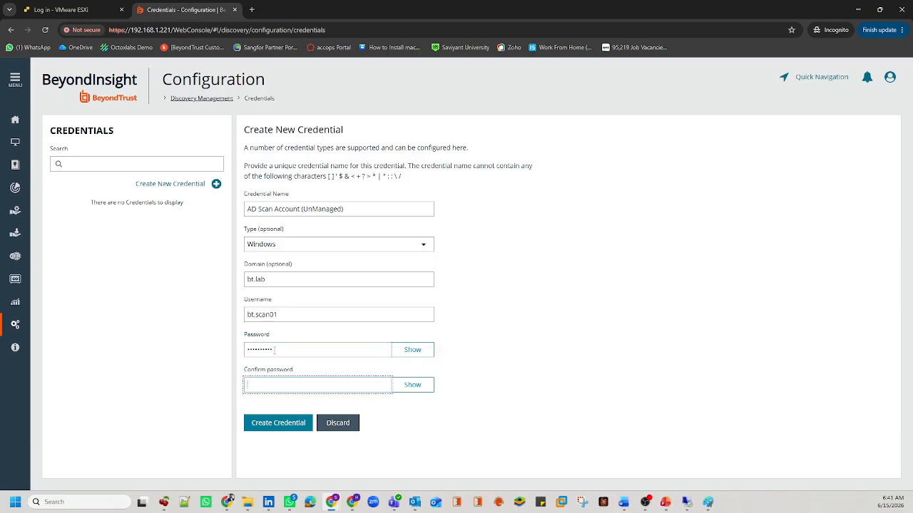
text(•••••)
click(412, 385)
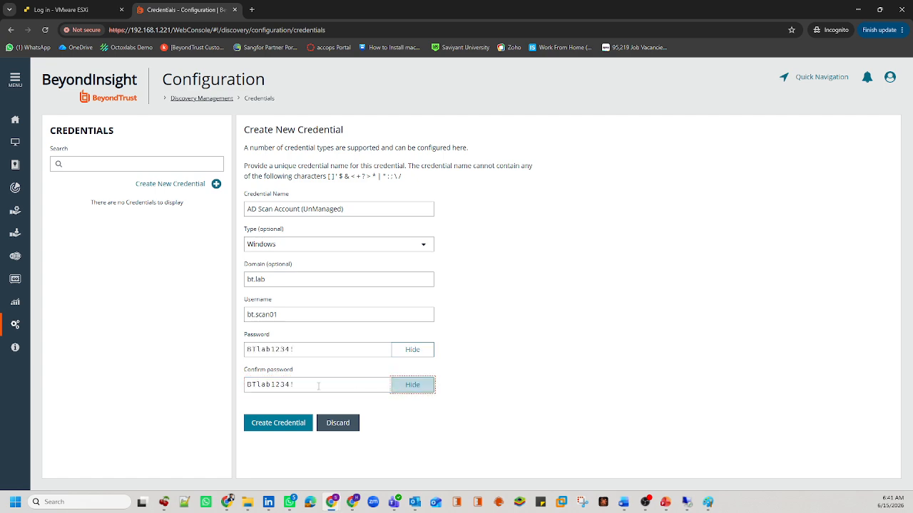
click(266, 428)
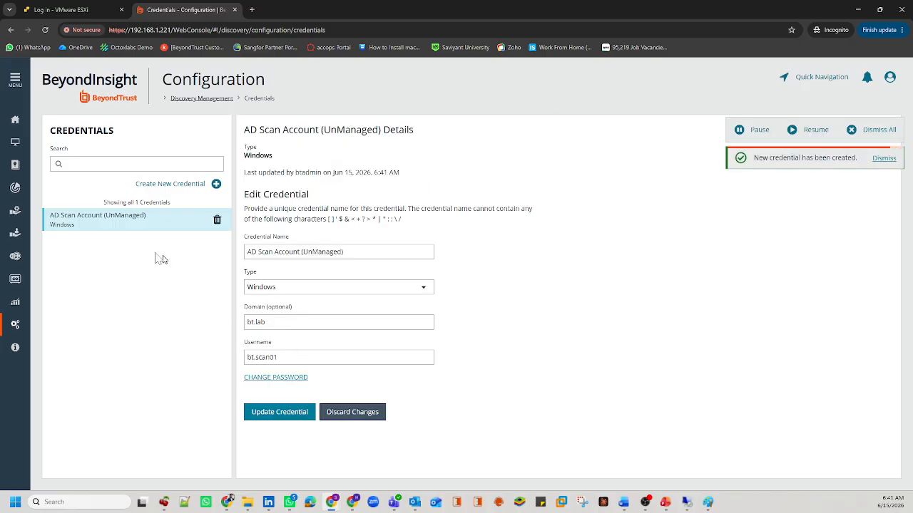
Step: Highlight the new credential's name in the list and bring up the Word training plan
drag(146, 219, 93, 229)
drag(53, 217, 51, 216)
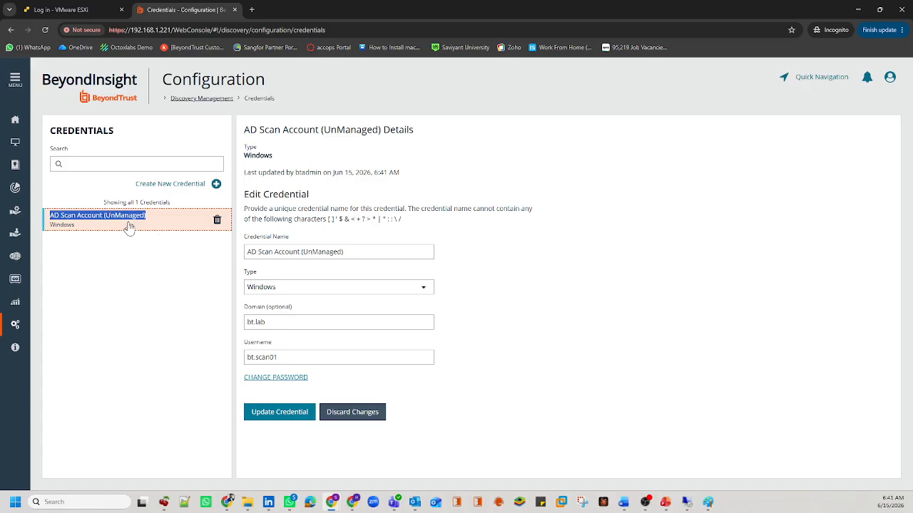
click(623, 502)
click(642, 456)
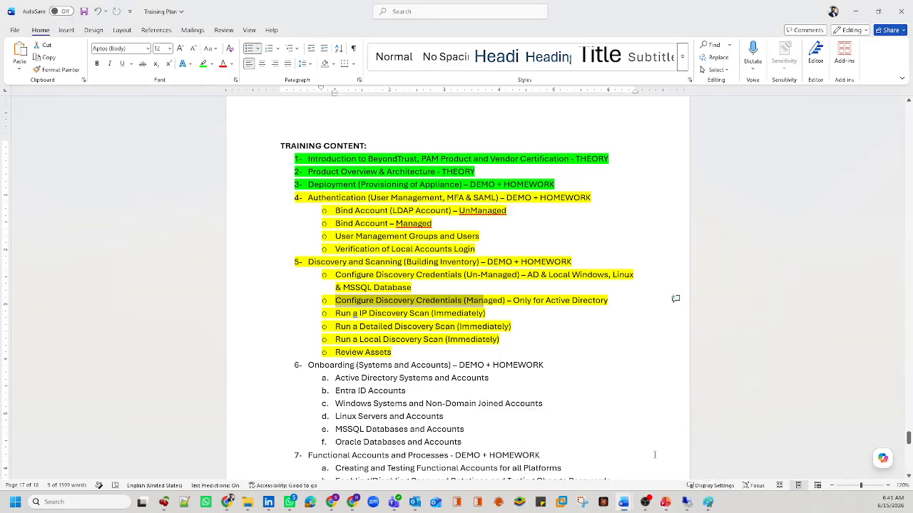
drag(335, 275, 521, 281)
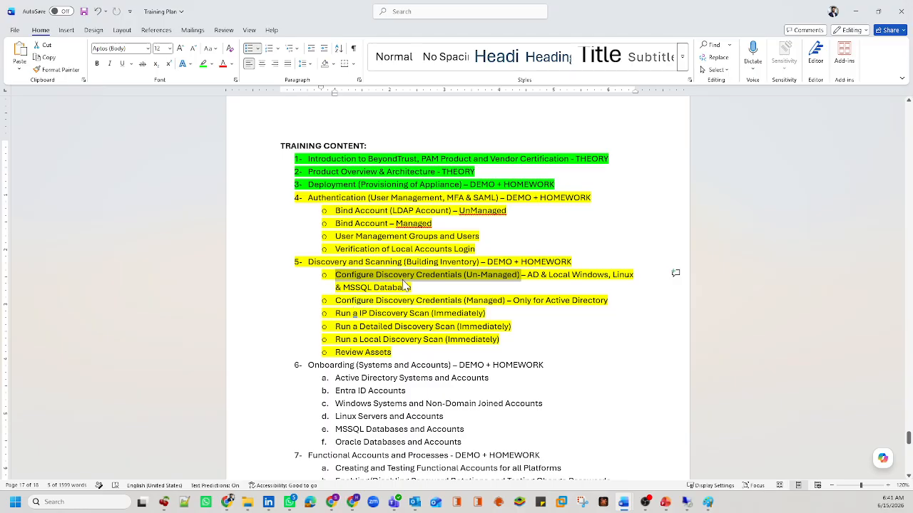
double_click(540, 275)
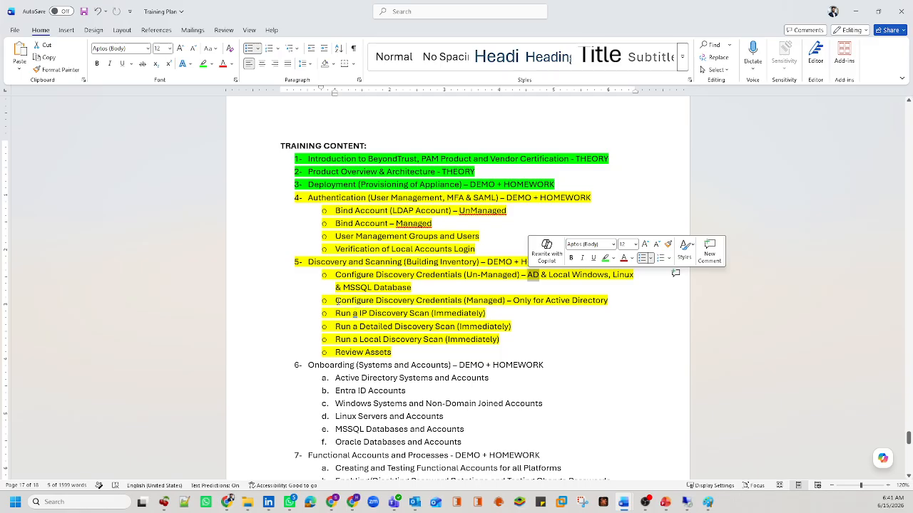
drag(335, 300, 541, 300)
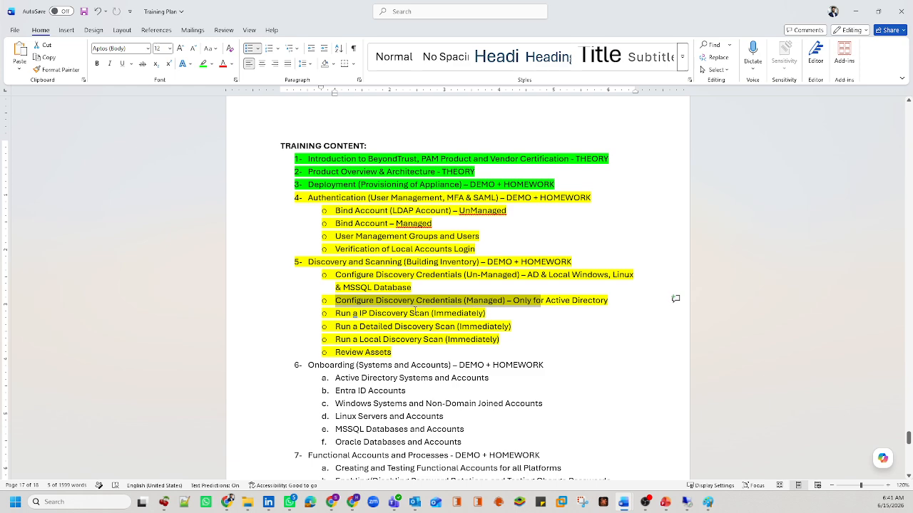
click(857, 12)
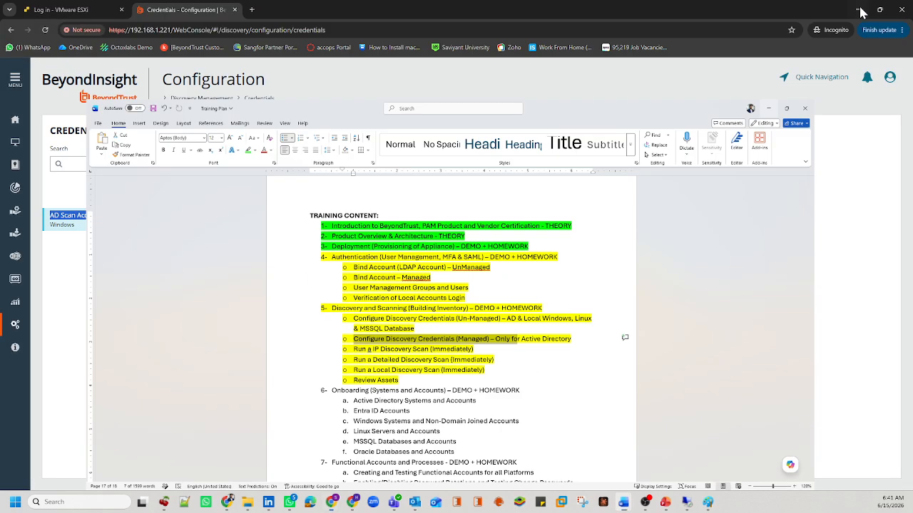
Step: Go to Managed Systems, check the Paint diagram, and show the bt.lab system's actions menu
click(202, 302)
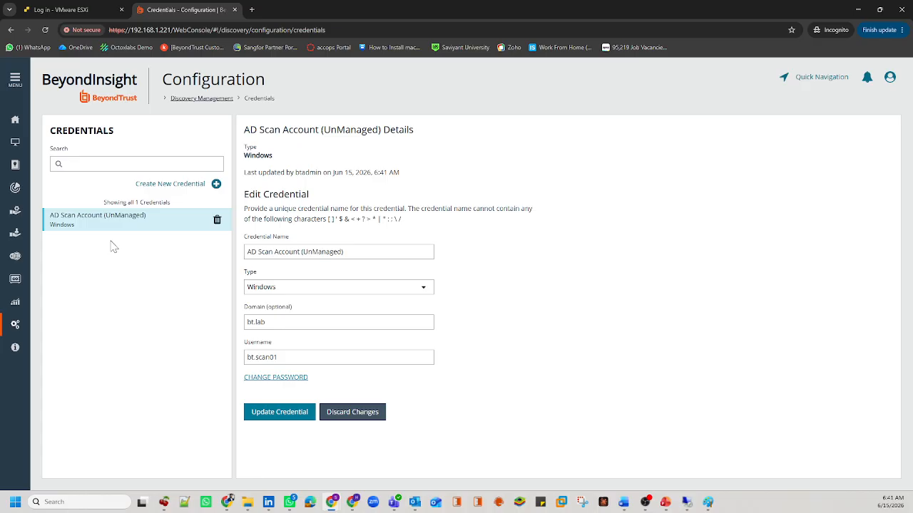
click(15, 210)
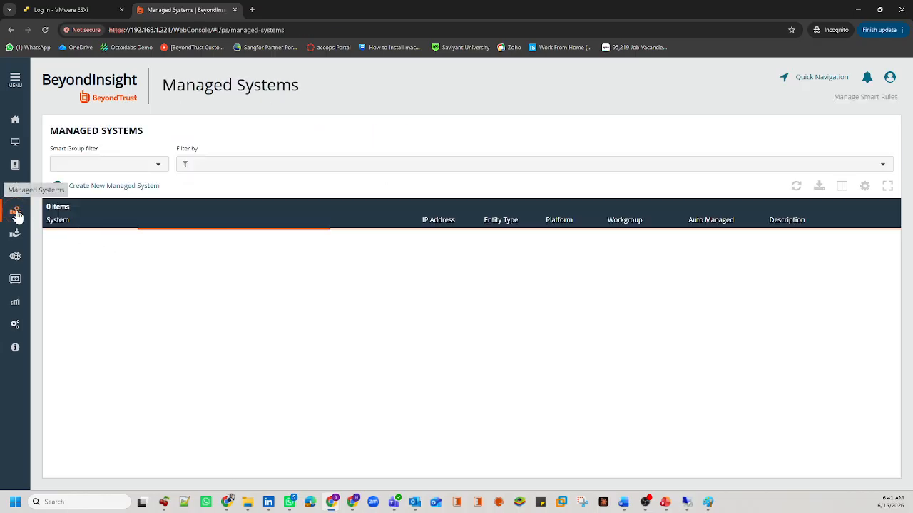
double_click(66, 241)
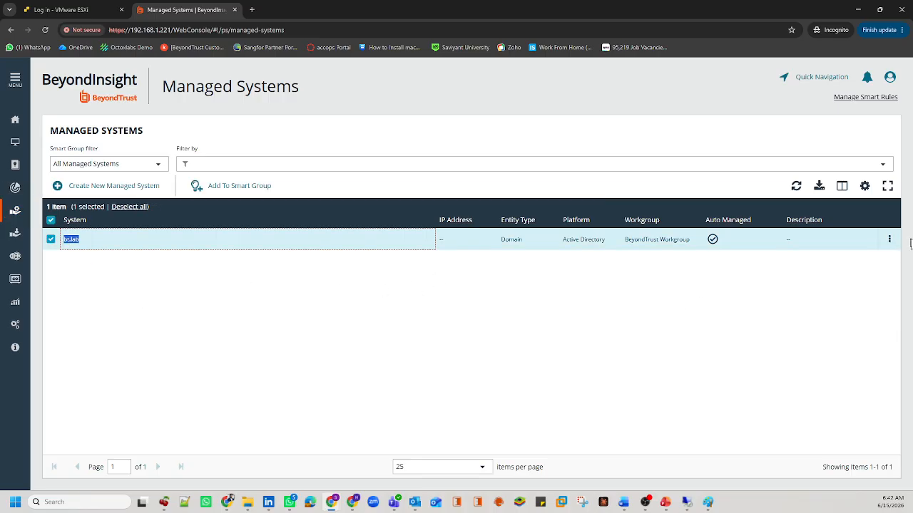
click(707, 502)
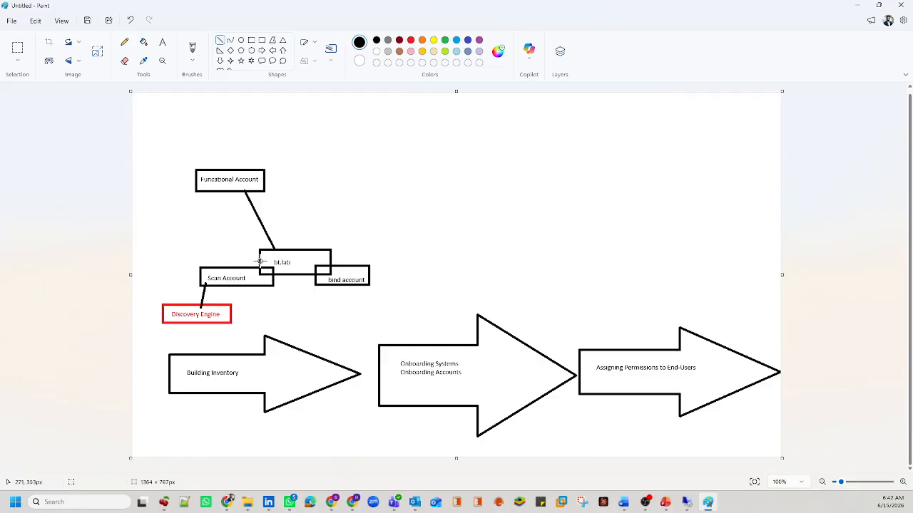
click(859, 6)
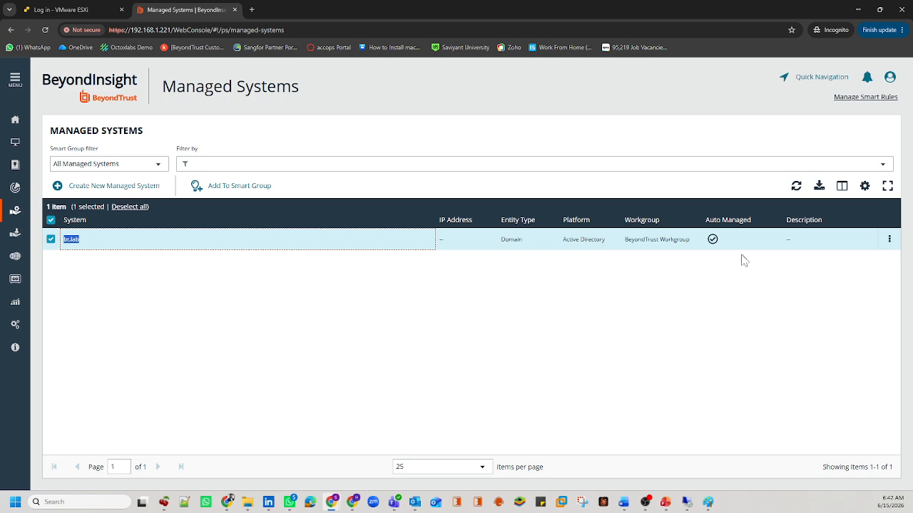
click(889, 240)
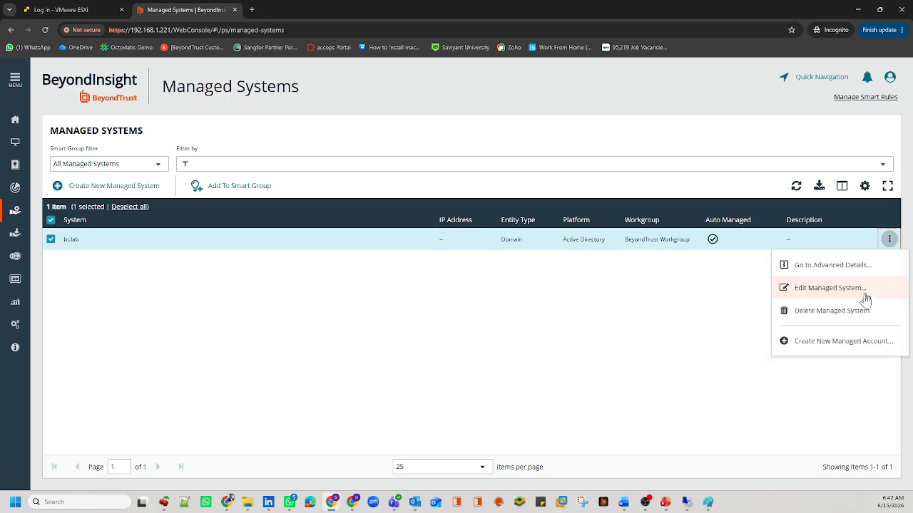
Step: Create a managed account bt.scan on bt.lab with its UPN, sAMAccountName and password
click(808, 345)
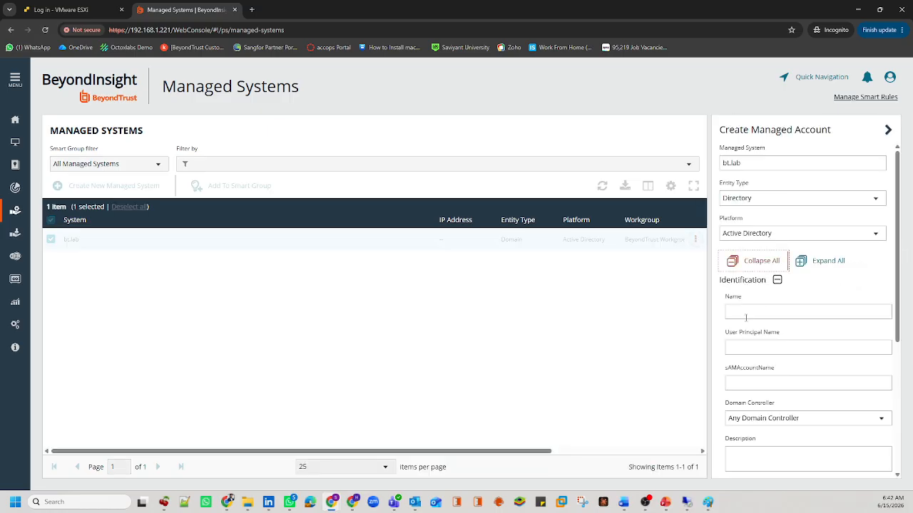
click(743, 315)
text(bt.sca01)
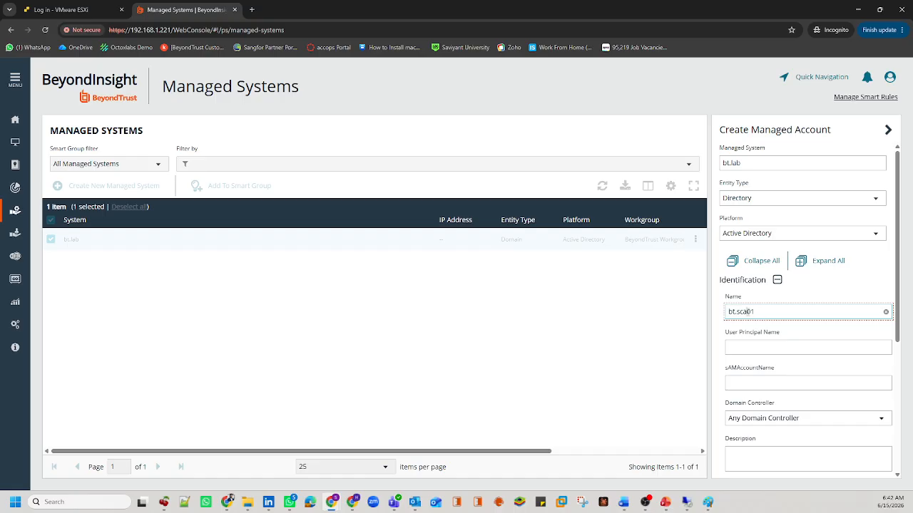
text(n)
key(Tab)
text(bt.a)
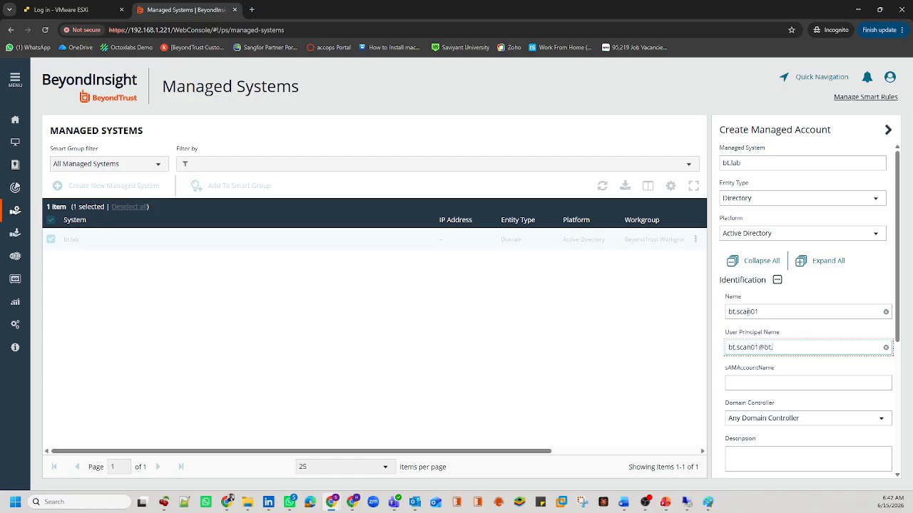
key(Tab)
text(bt.s)
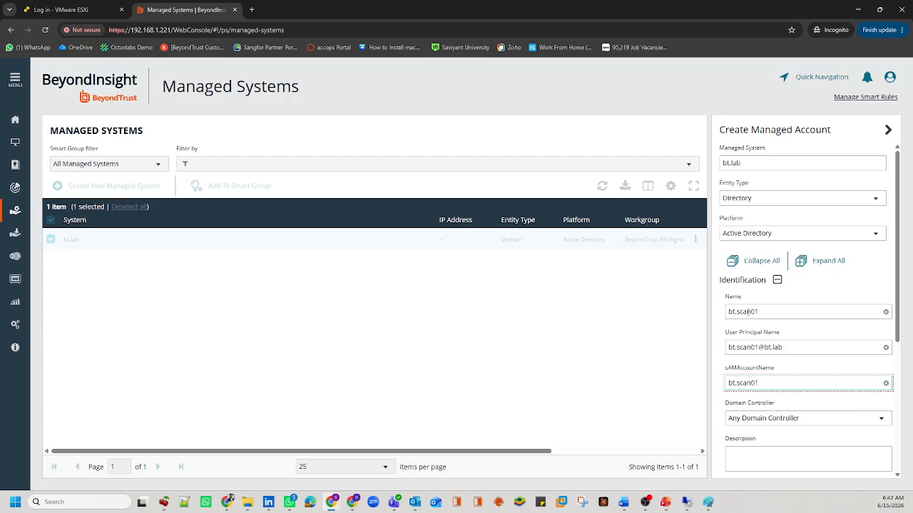
scroll(750, 311, down, 1)
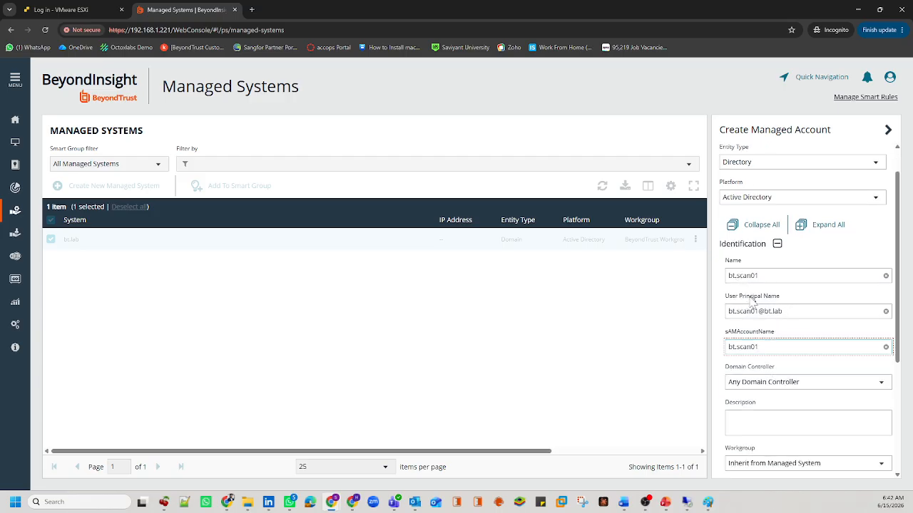
scroll(766, 373, down, 3)
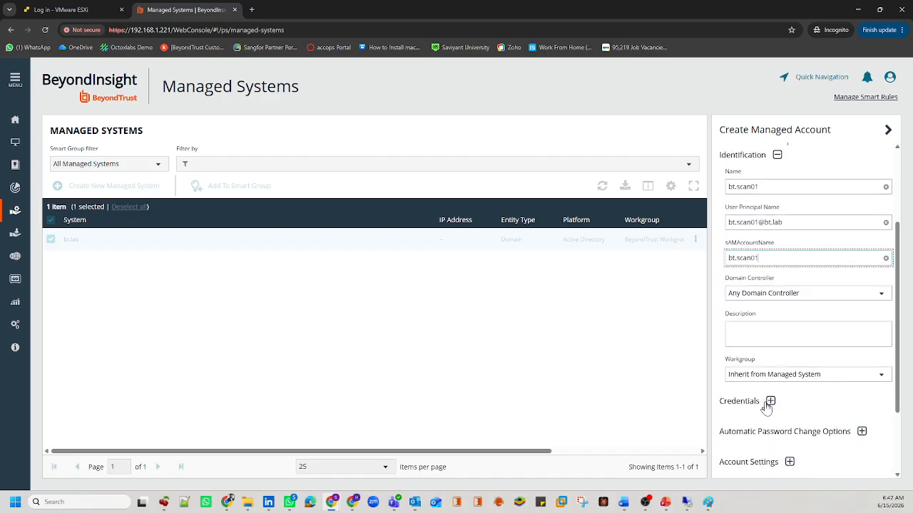
scroll(768, 404, down, 2)
click(771, 326)
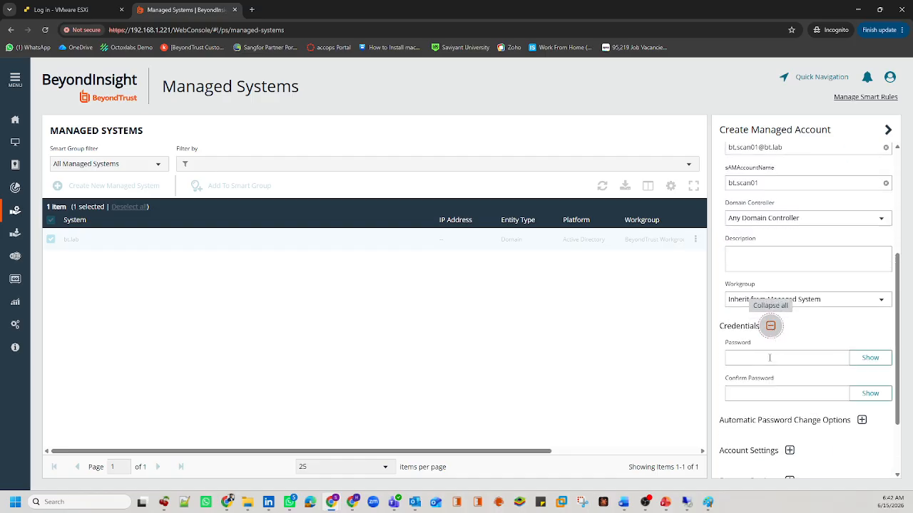
click(769, 358)
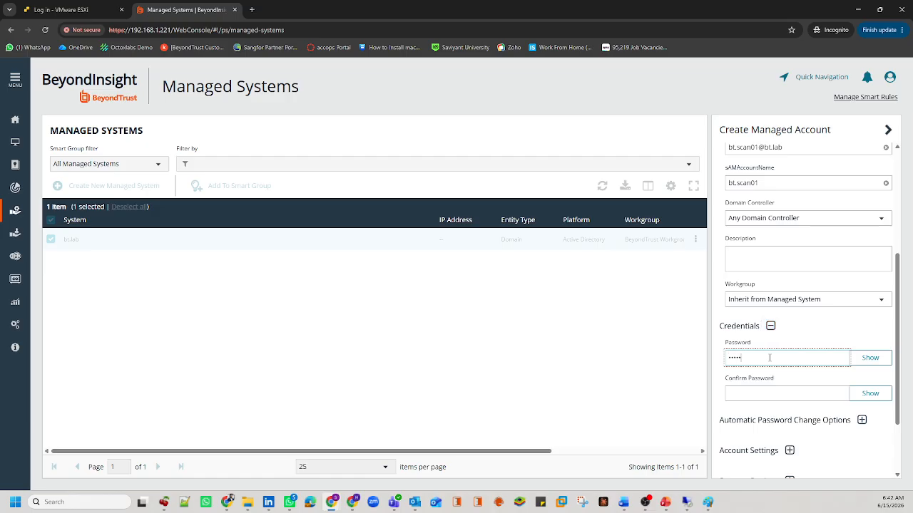
key(Tab)
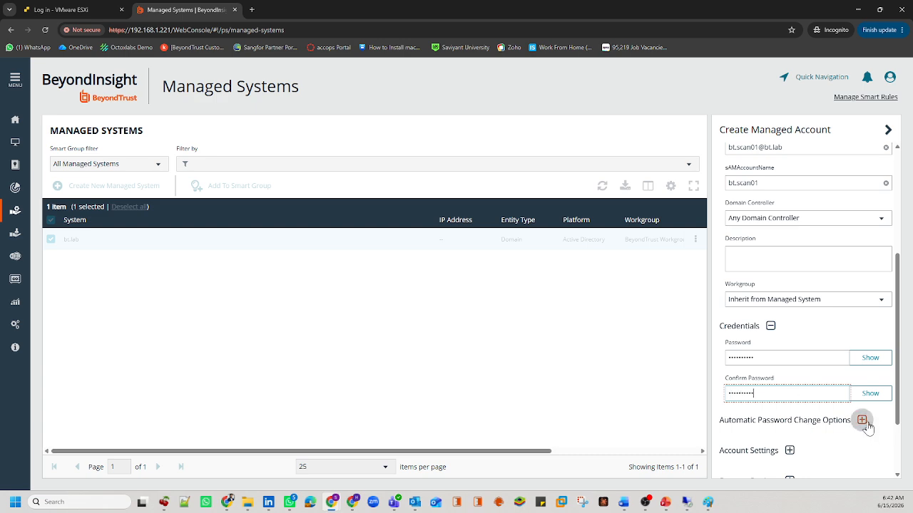
Step: Enable auto password change with Windows Password Policy, Recurring at 12:00 AM, no change after release
scroll(862, 422, down, 2)
click(860, 335)
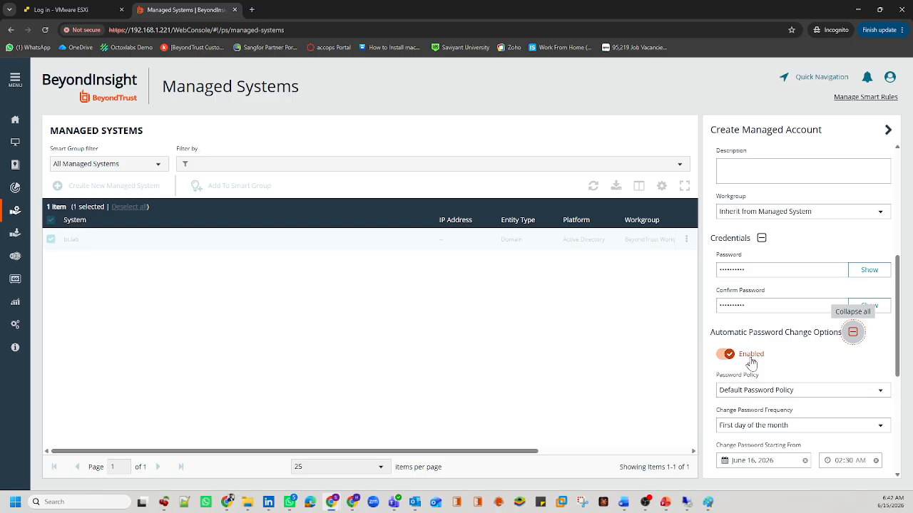
click(753, 387)
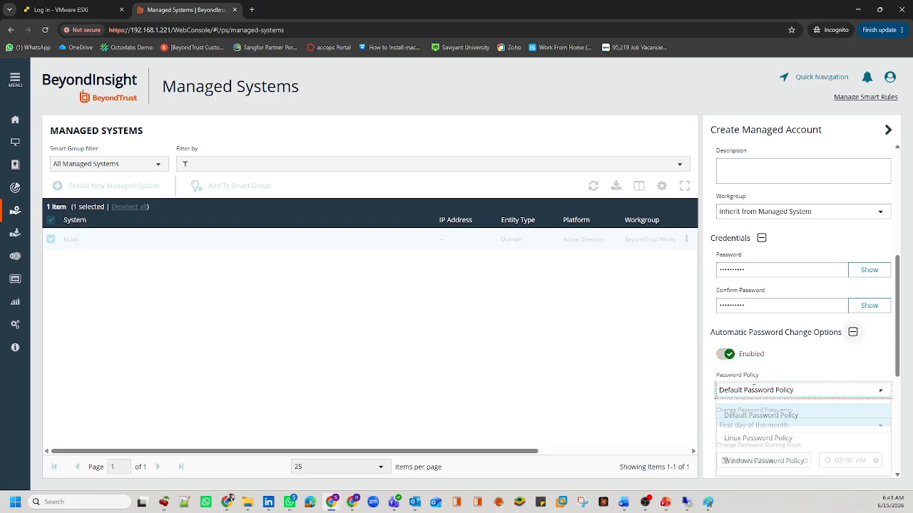
click(762, 461)
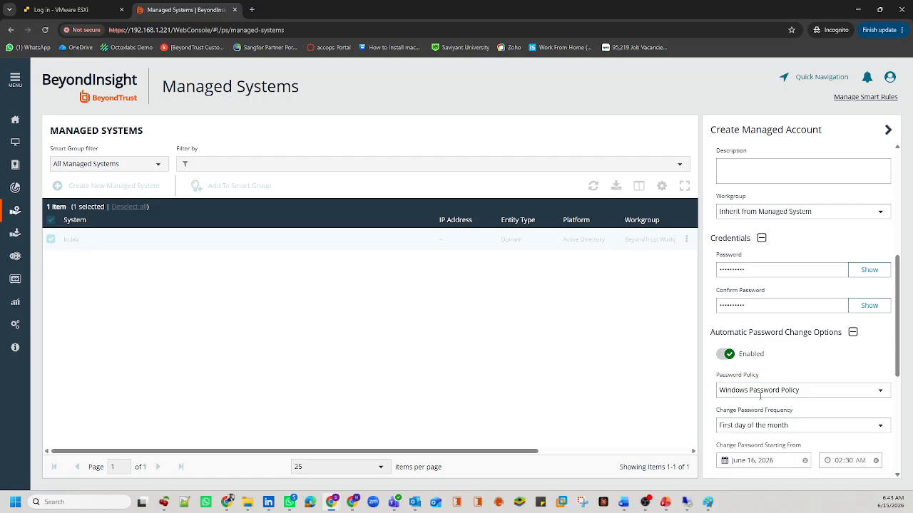
drag(899, 326, 907, 381)
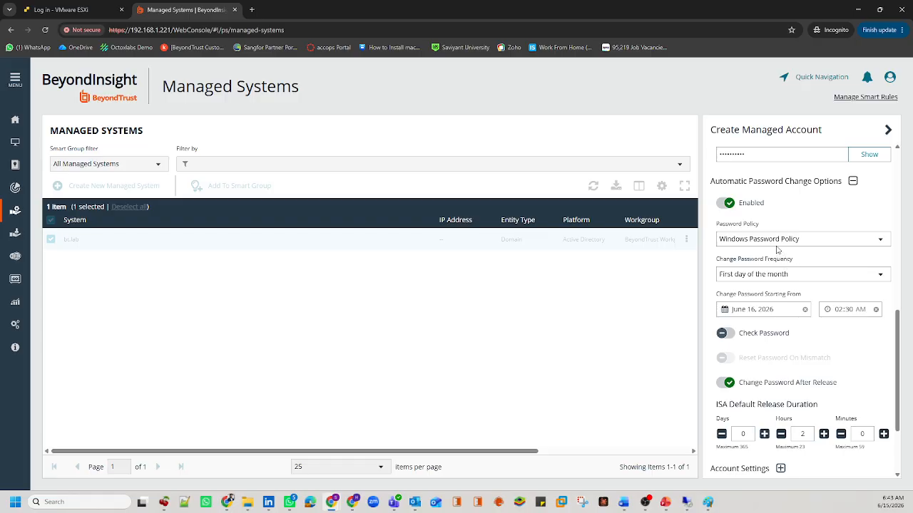
click(807, 273)
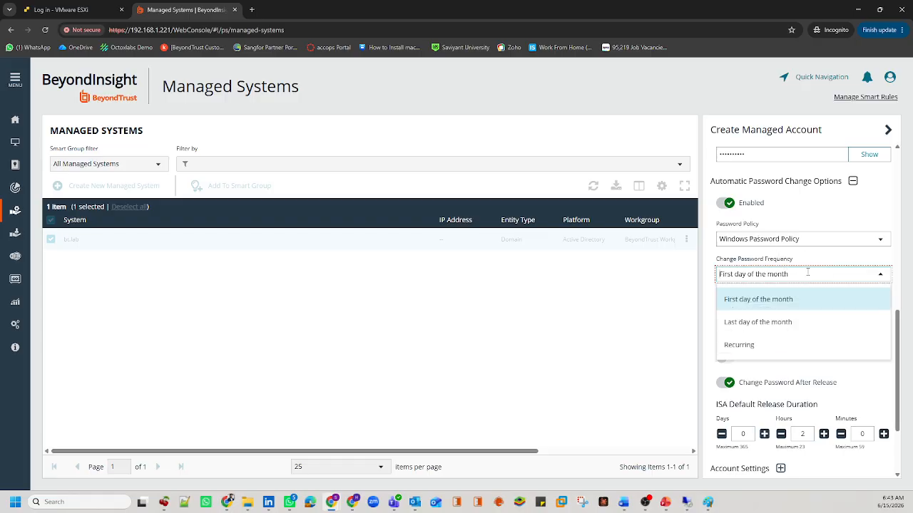
click(753, 345)
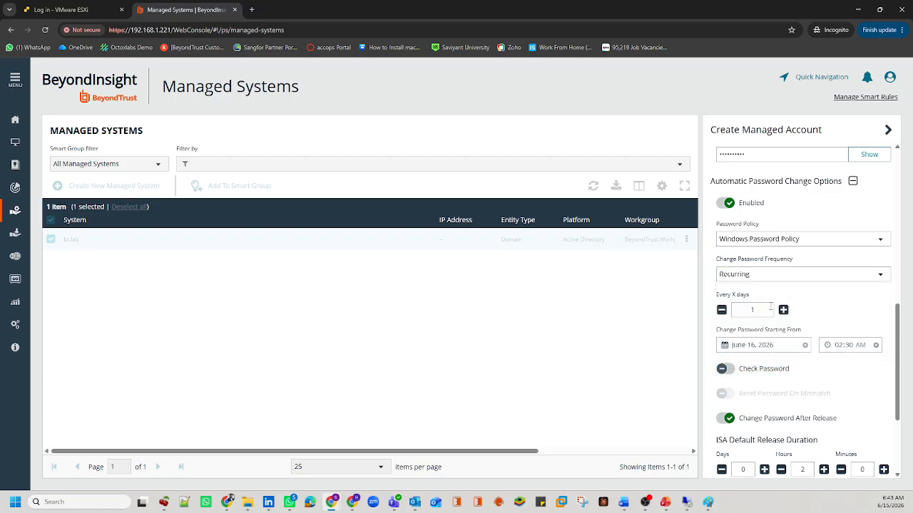
click(840, 345)
text(1200)
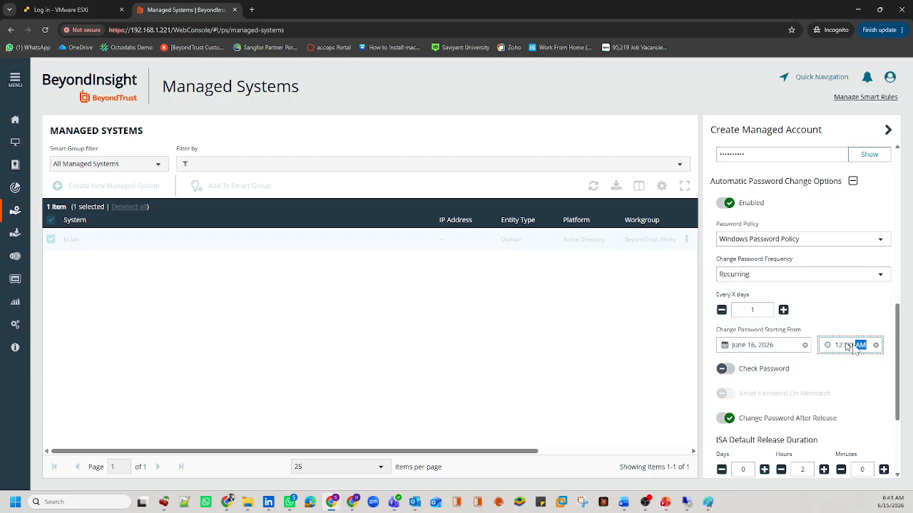
click(725, 419)
Step: Set Max Concurrent Requests to Unlimited in the account settings
scroll(813, 410, down, 2)
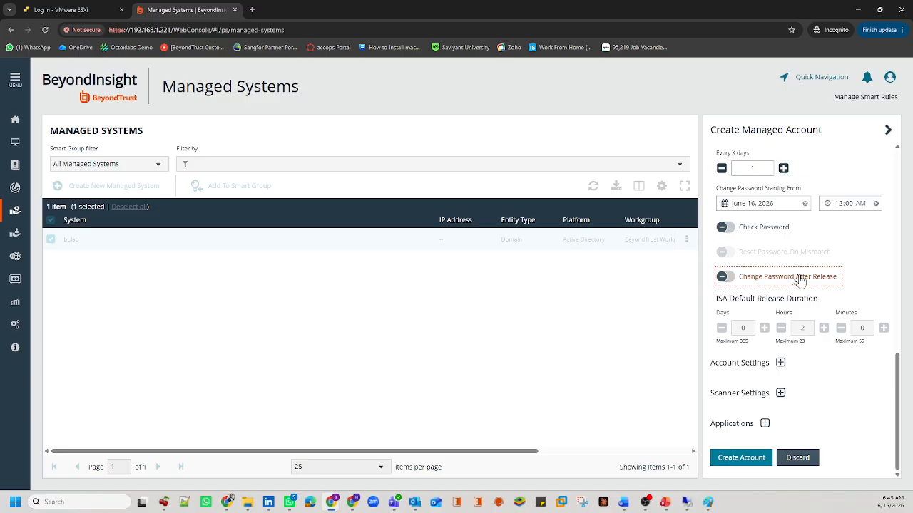
click(780, 360)
scroll(780, 364, down, 2)
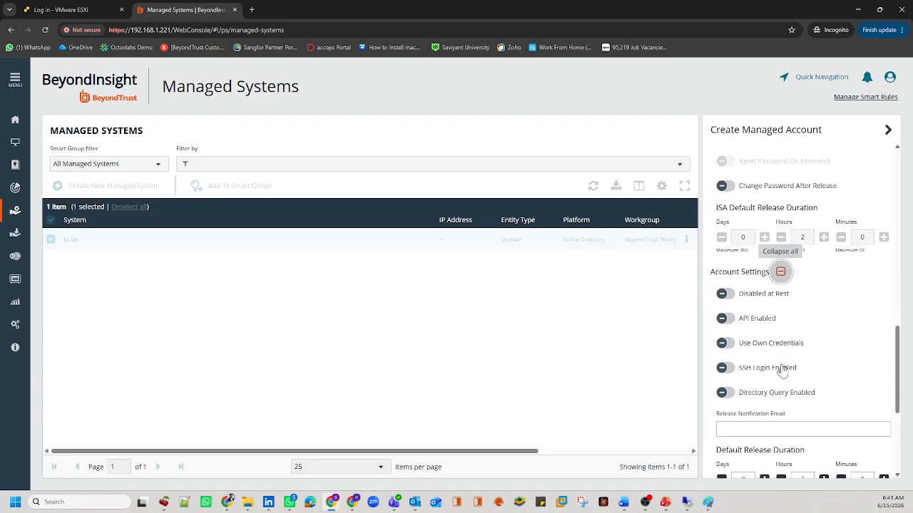
scroll(770, 420, down, 3)
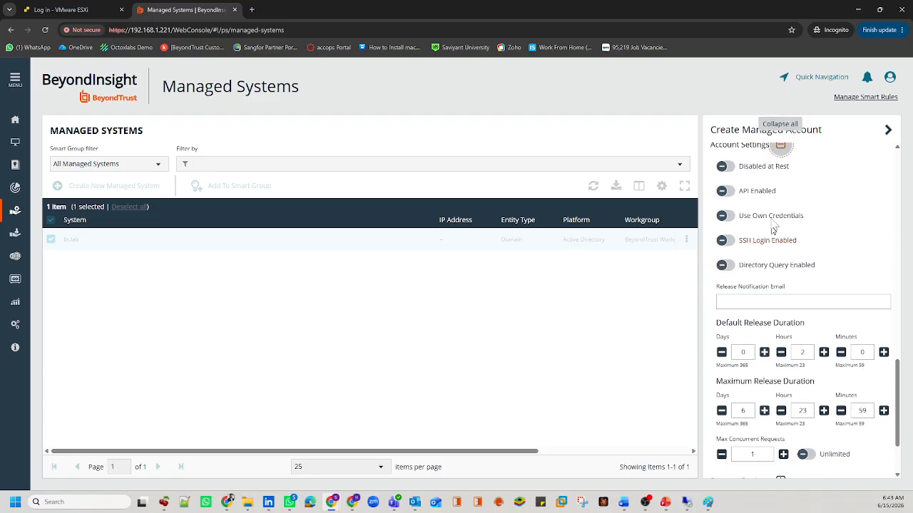
scroll(774, 397, down, 2)
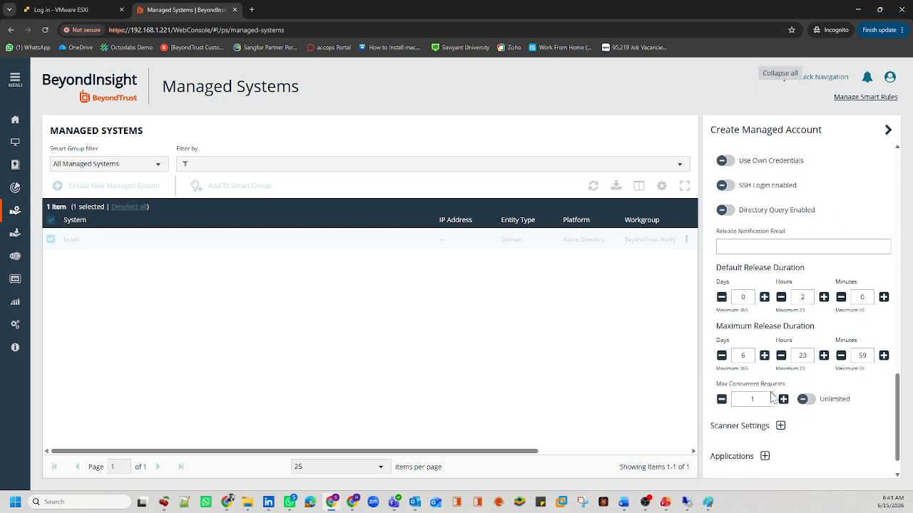
click(804, 366)
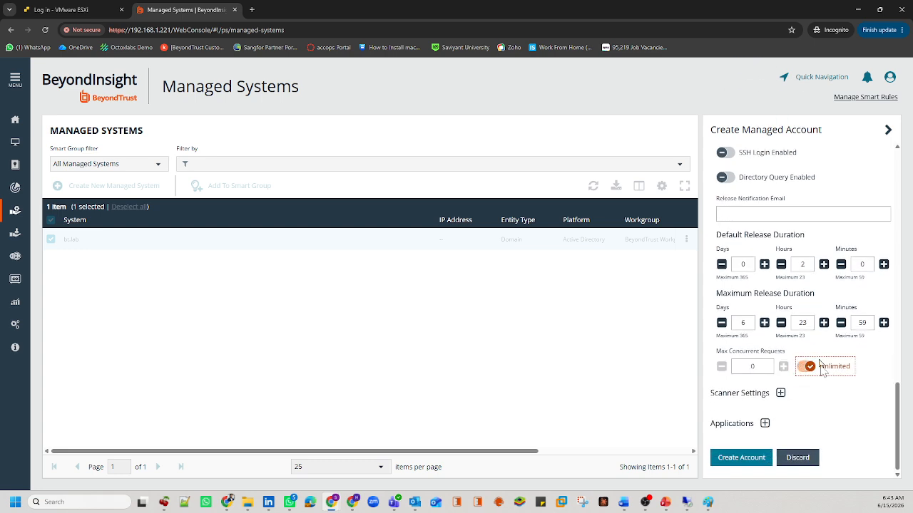
click(780, 392)
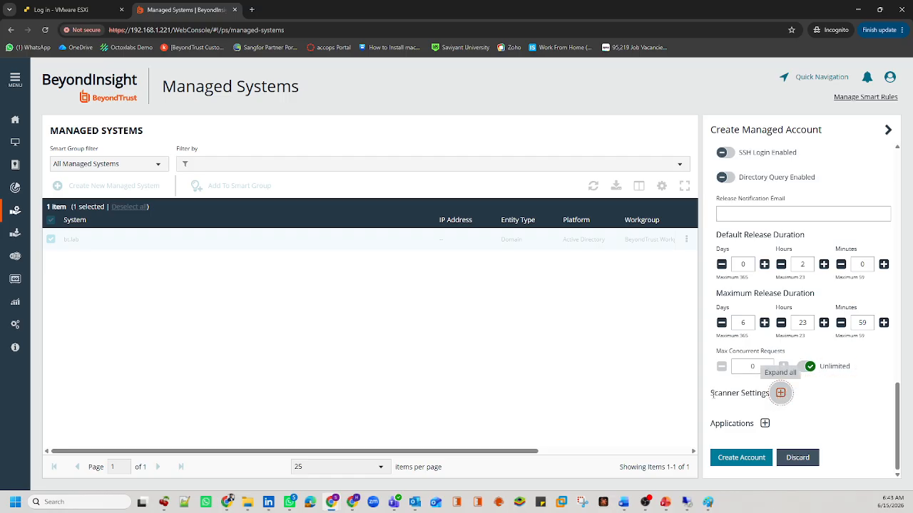
drag(712, 395, 770, 396)
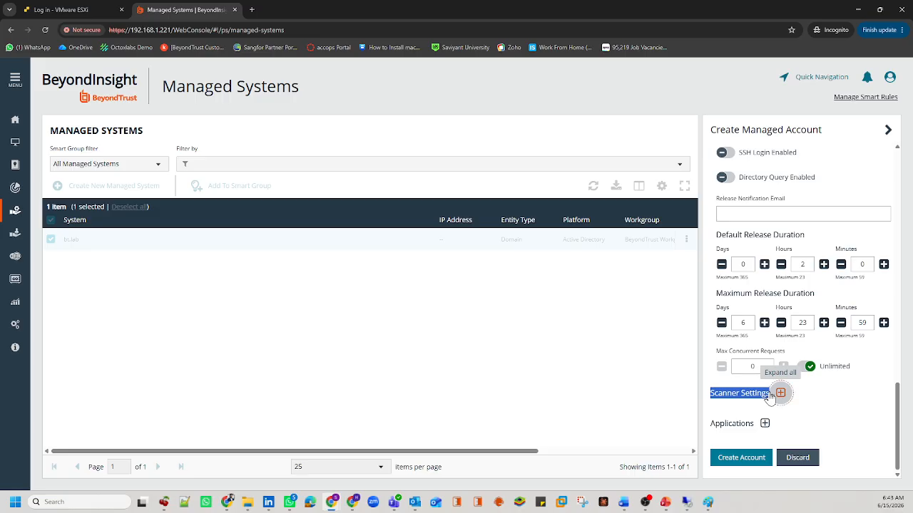
Step: Enable the scanner using credential AD Scan Account (Managed) and create the managed account
click(771, 396)
scroll(825, 416, down, 2)
click(834, 361)
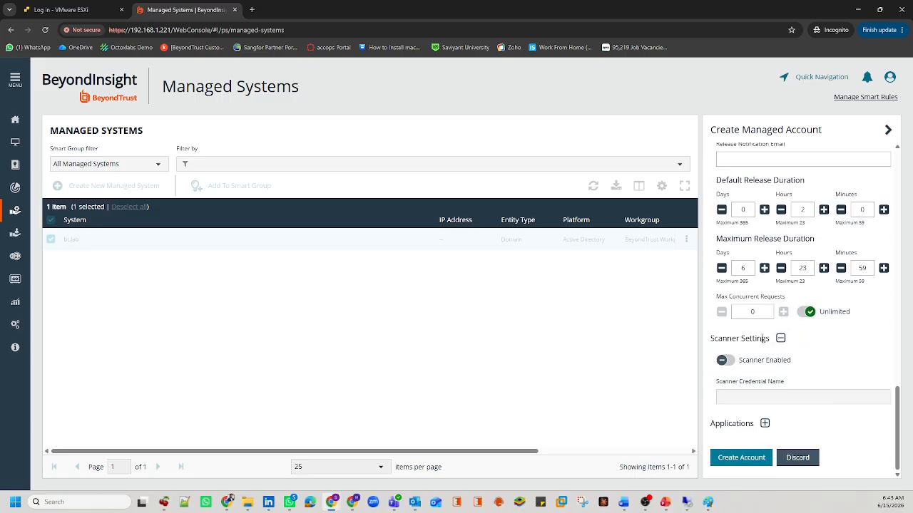
click(754, 364)
click(754, 367)
click(731, 365)
drag(804, 384, 697, 384)
click(729, 393)
text(AD Scan Account (Managed)
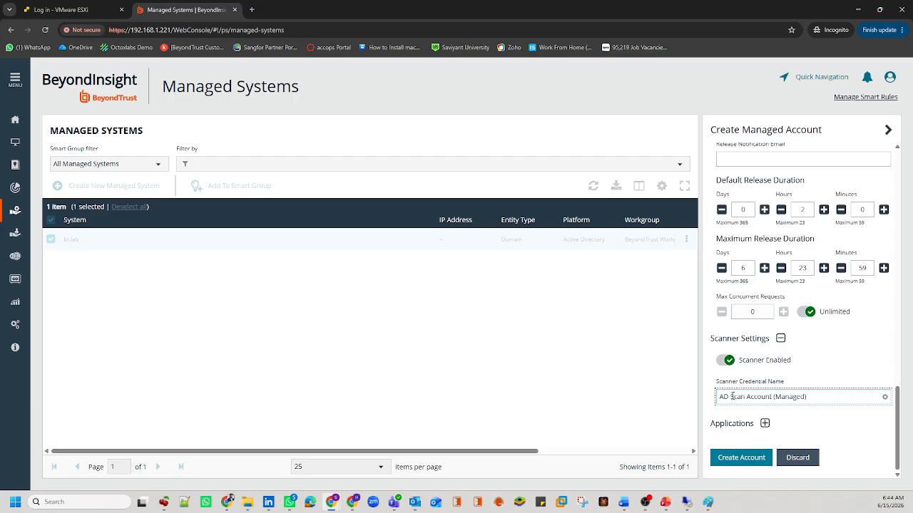
click(741, 457)
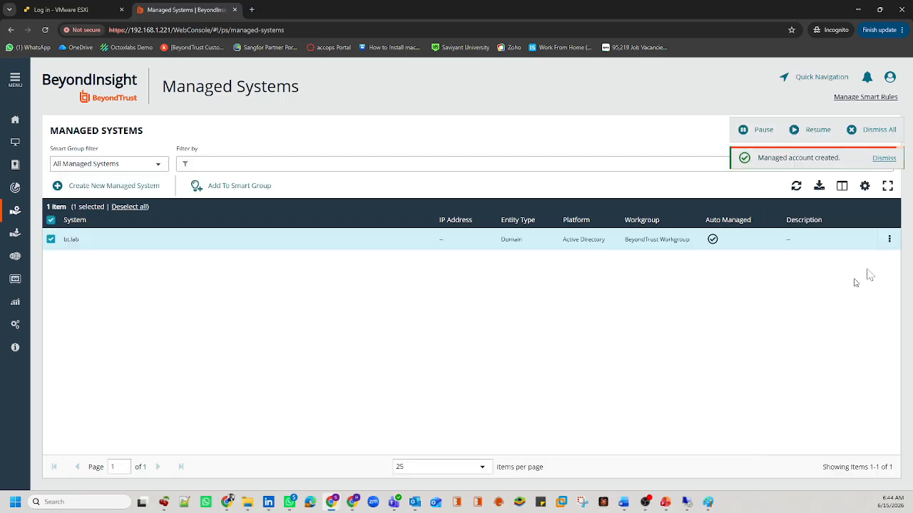
Step: Open Managed Accounts and run Test Password on the bt.scan01 account
click(889, 239)
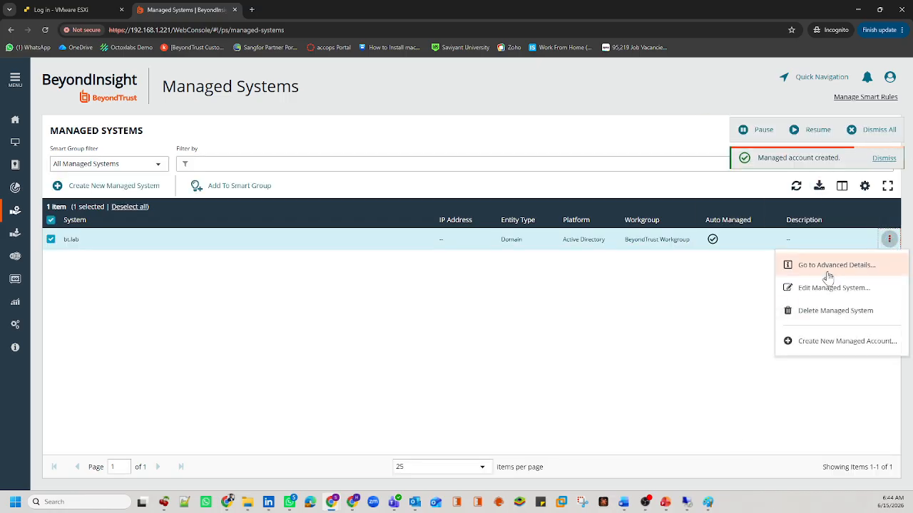
click(694, 315)
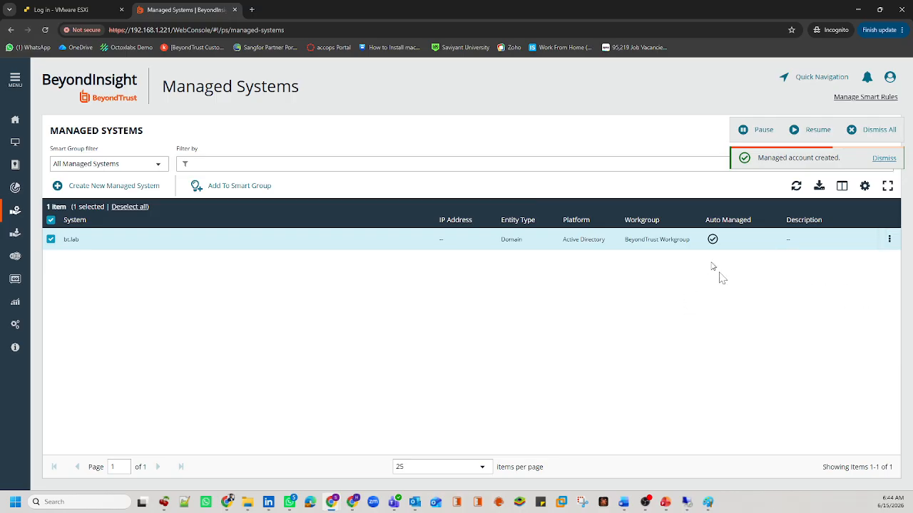
click(15, 234)
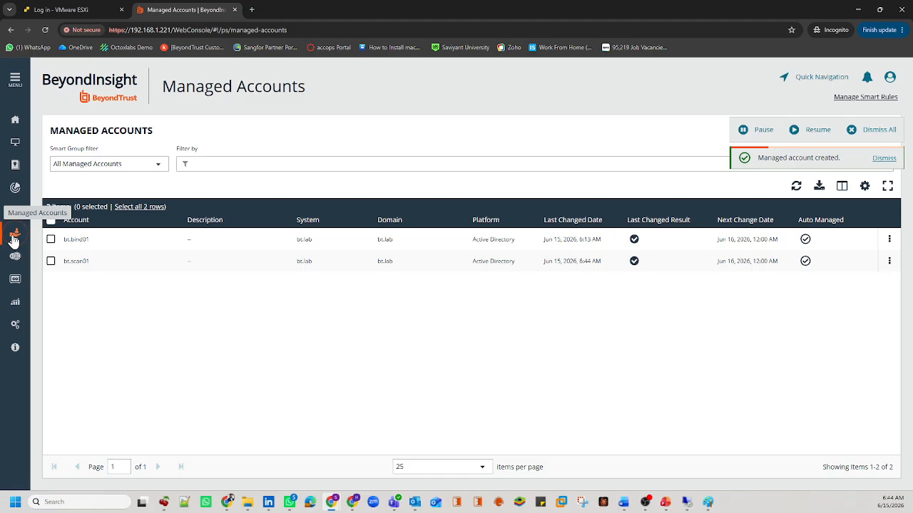
drag(89, 261, 64, 269)
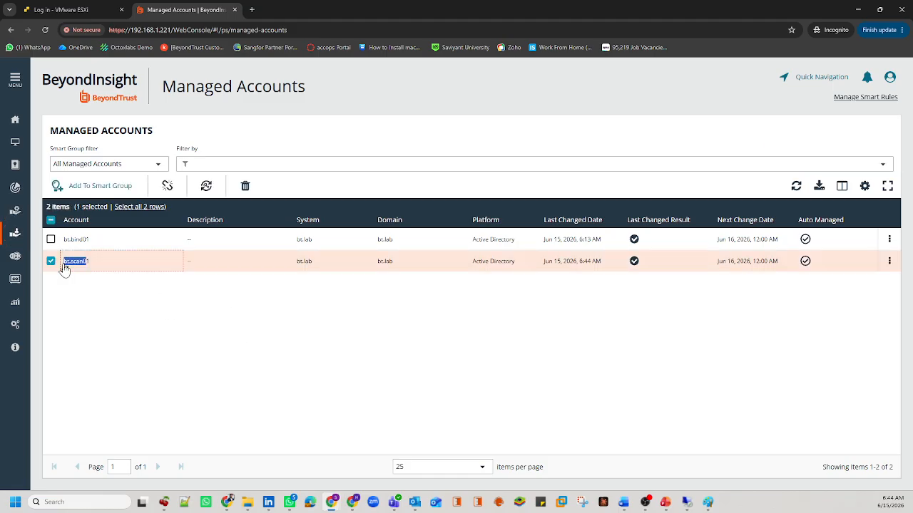
click(107, 293)
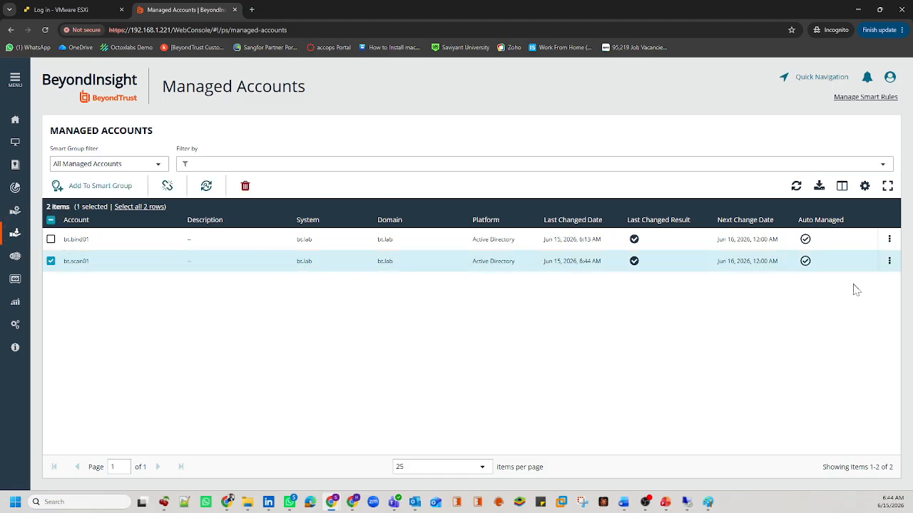
click(890, 261)
click(825, 365)
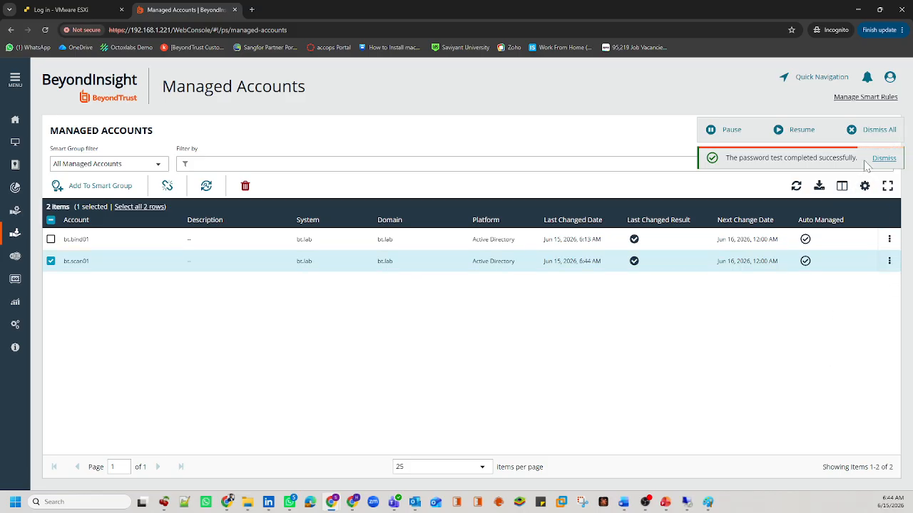
drag(861, 160, 737, 158)
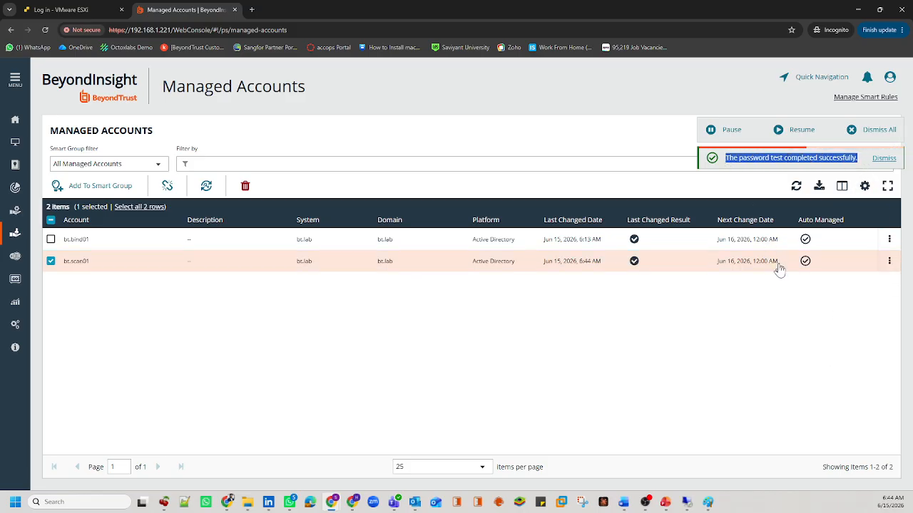
Step: Change bt.scan01's password, refresh the list, and test the password again
click(889, 261)
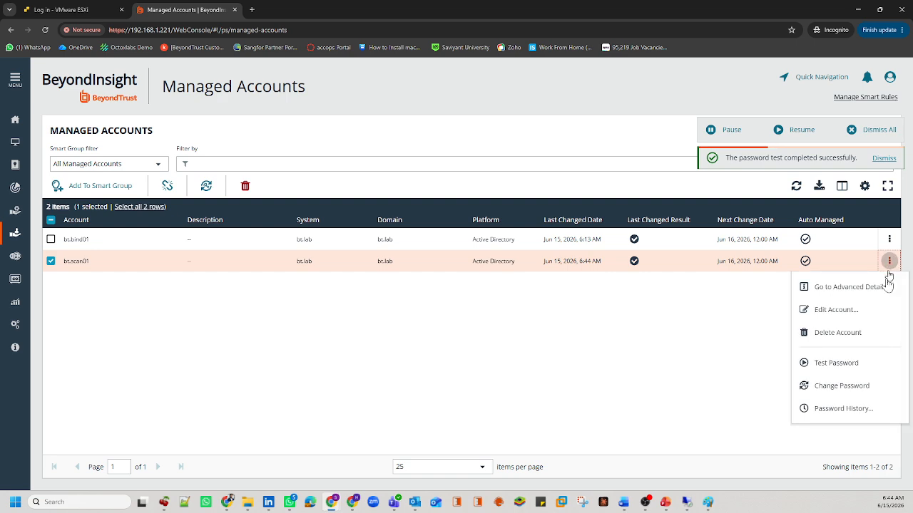
click(856, 387)
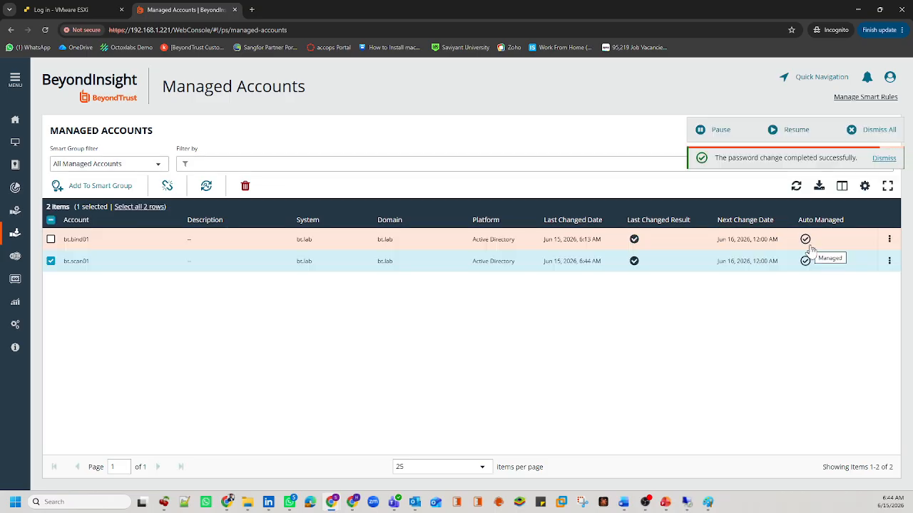
click(871, 129)
click(795, 185)
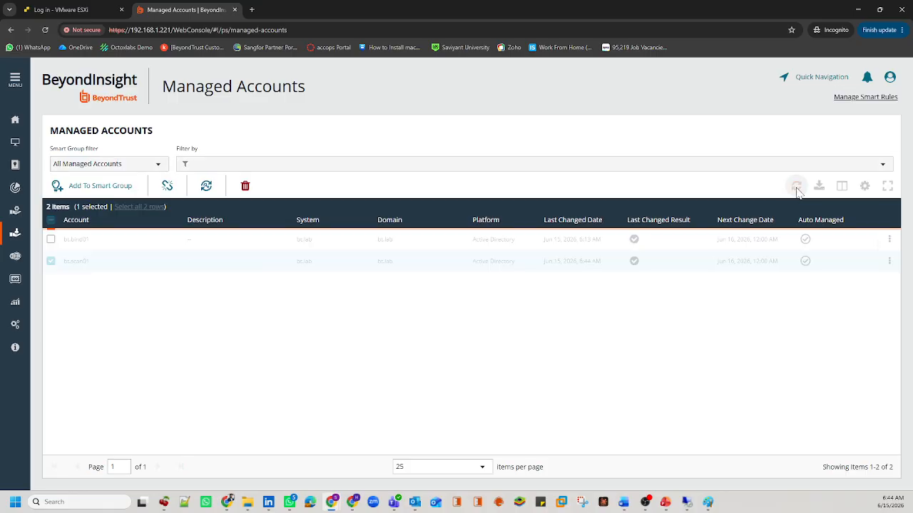
click(77, 263)
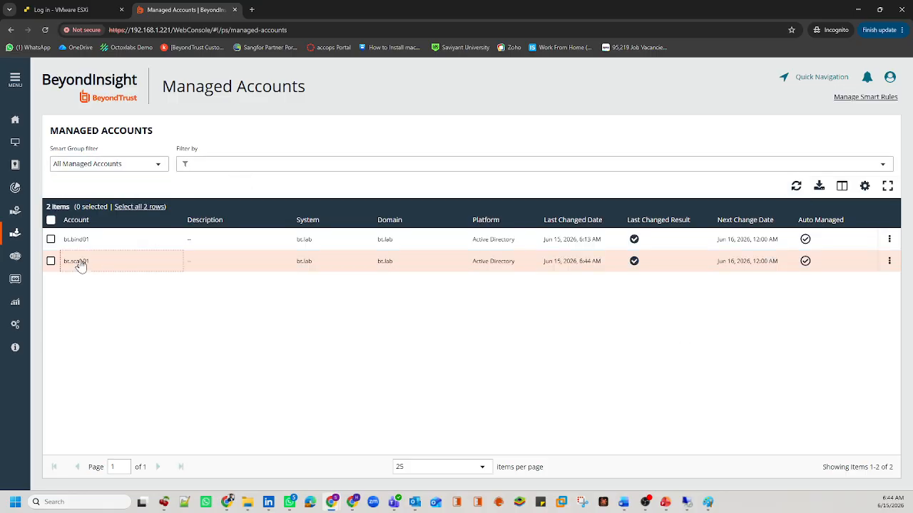
click(888, 261)
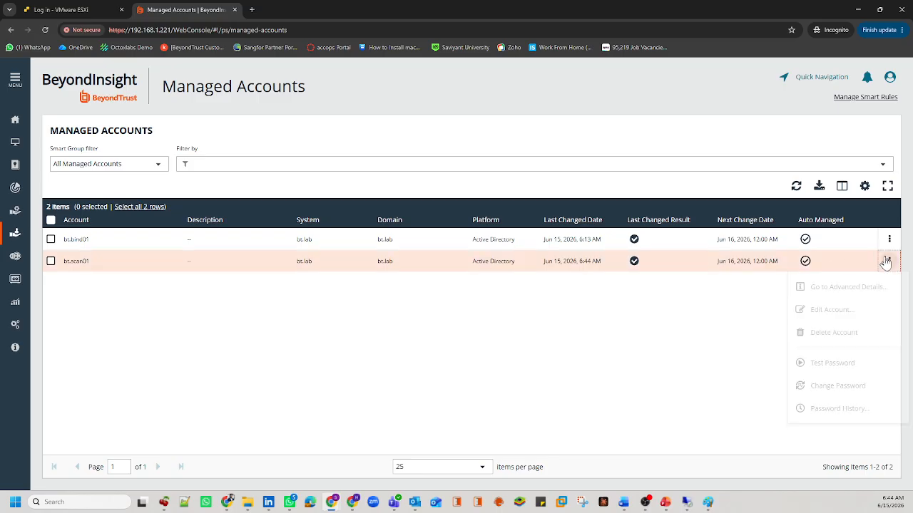
click(820, 365)
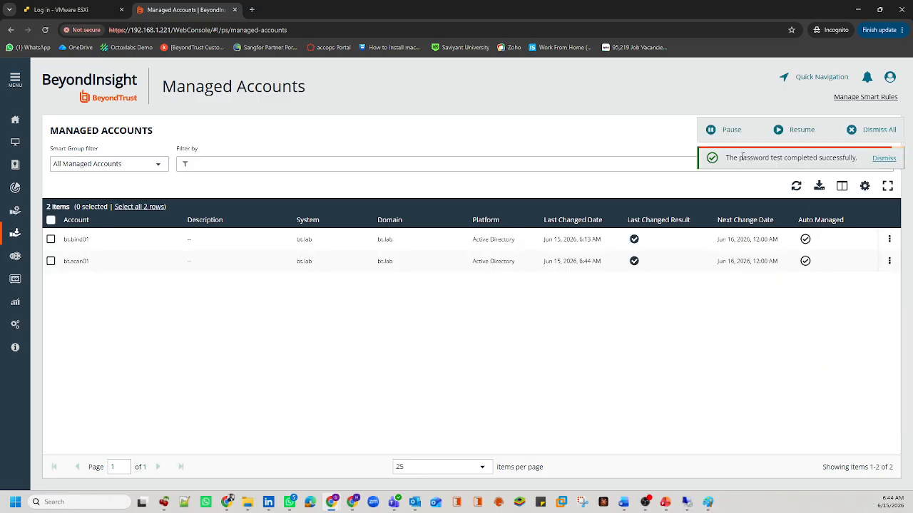
drag(733, 158, 806, 159)
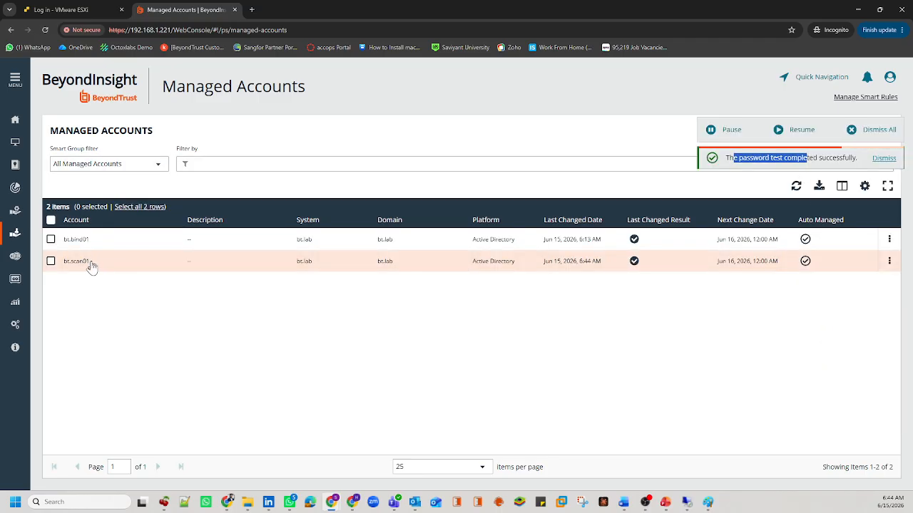
drag(90, 265, 65, 266)
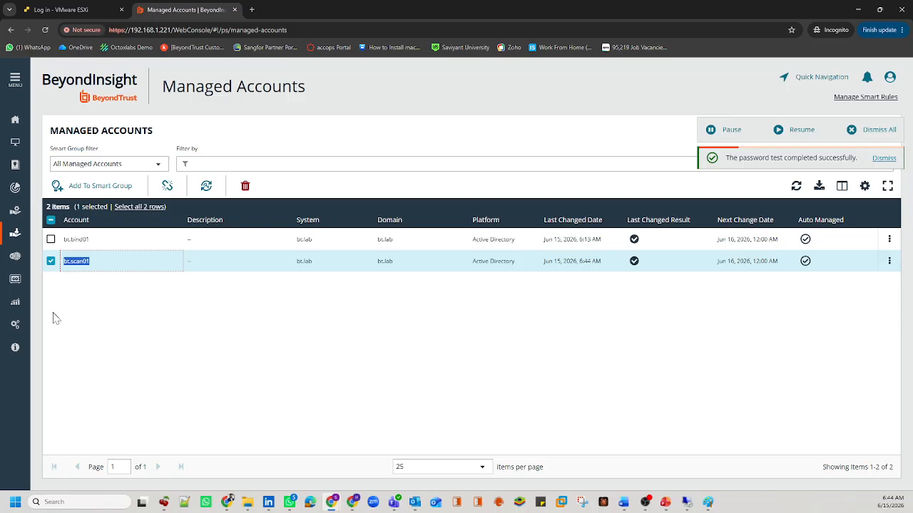
Step: Open Discovery Management Credentials and view the AD Scan Account (Managed) and (UnManaged) details
click(16, 325)
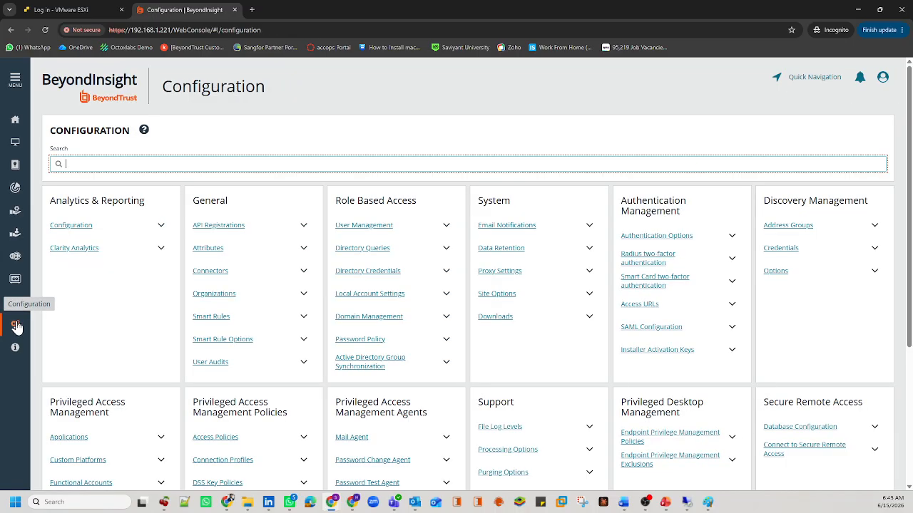
click(782, 248)
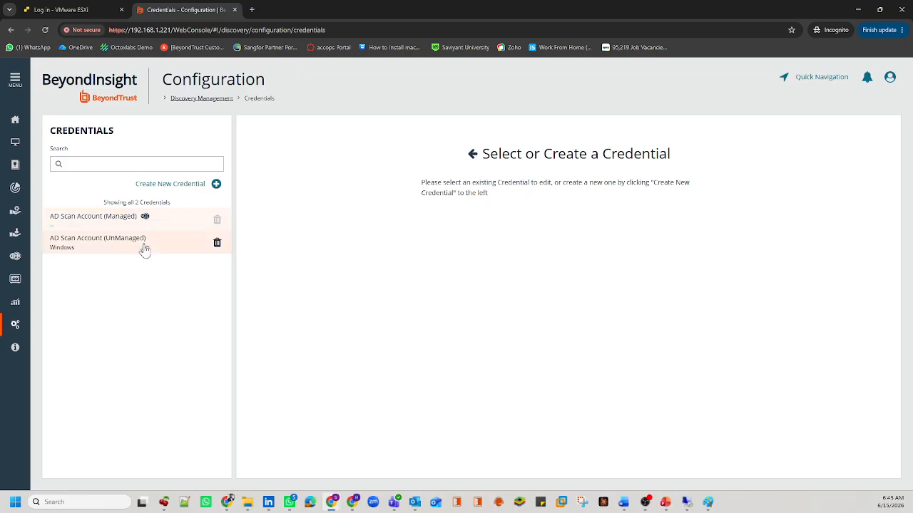
drag(139, 218, 54, 224)
drag(147, 240, 78, 241)
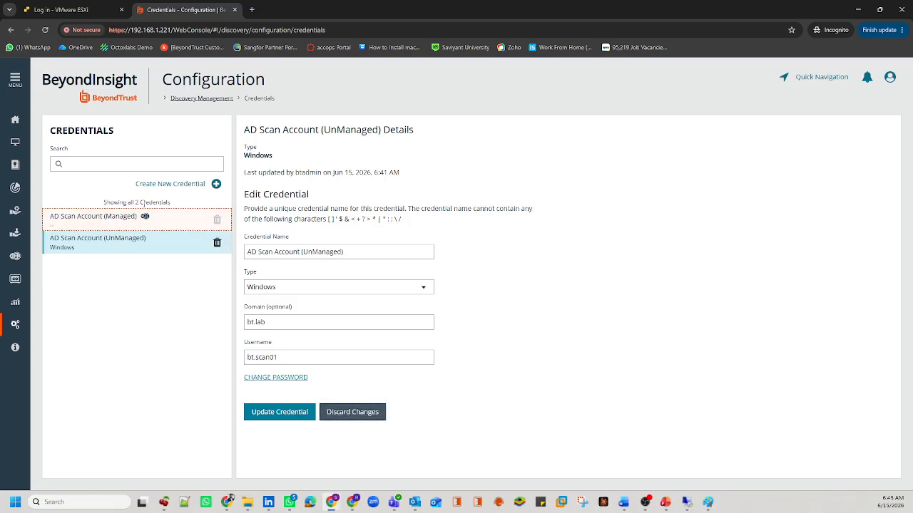
click(108, 227)
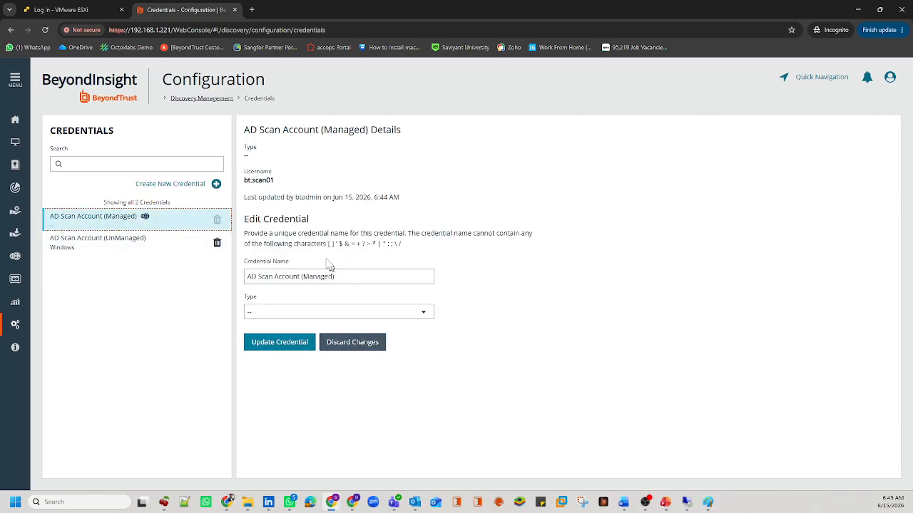
click(300, 312)
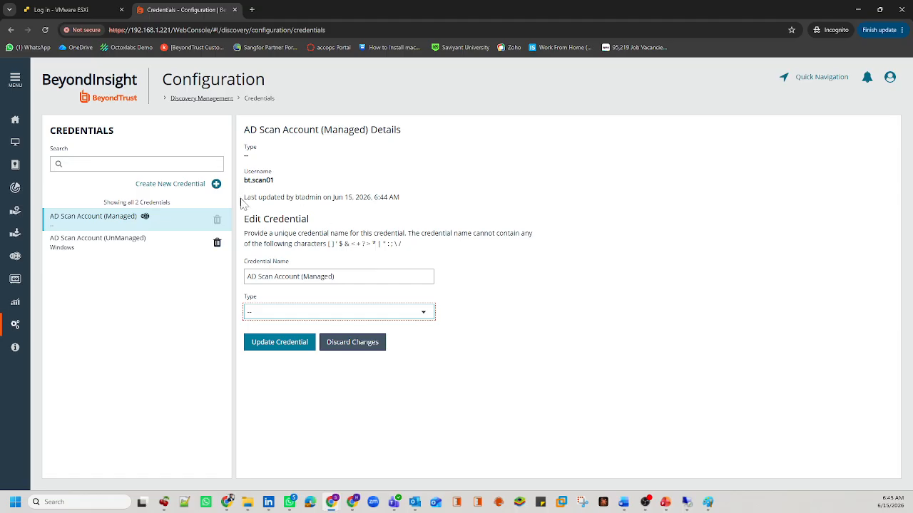
drag(243, 198, 391, 208)
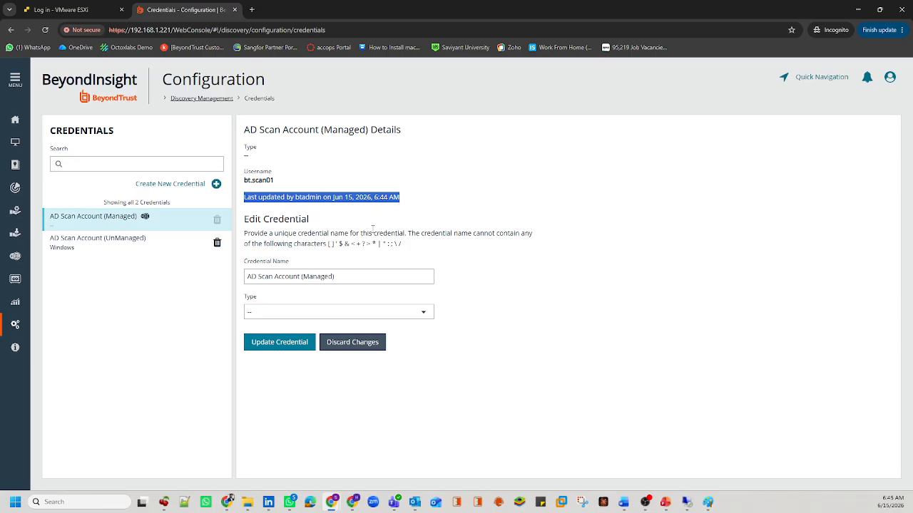
click(138, 244)
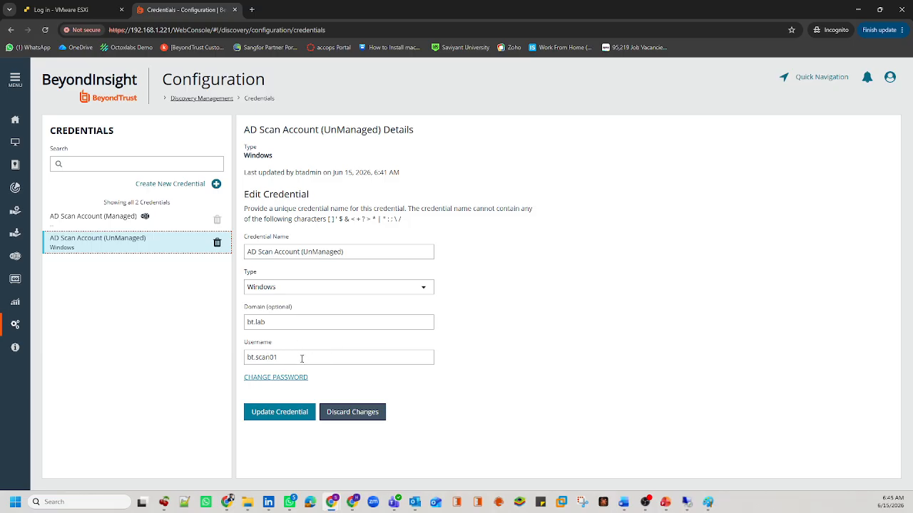
click(141, 228)
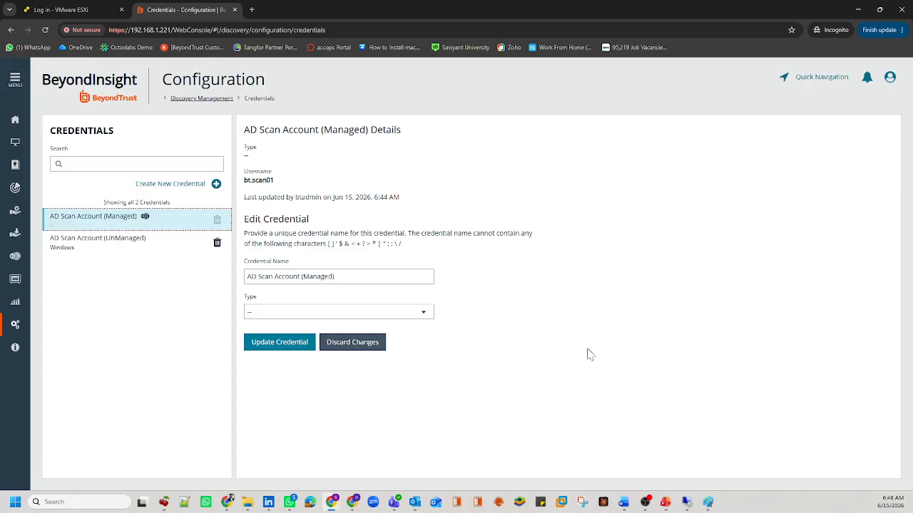
drag(277, 100, 261, 99)
click(249, 104)
double_click(246, 100)
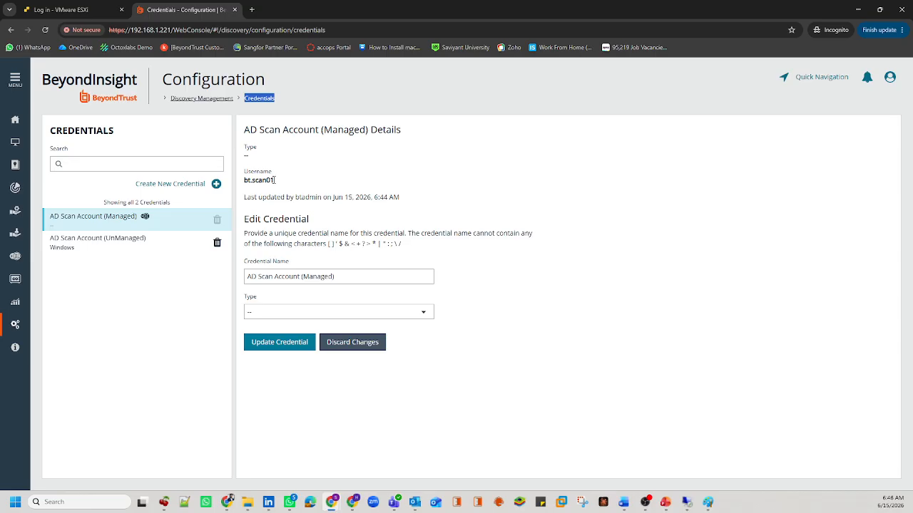
drag(275, 181, 242, 183)
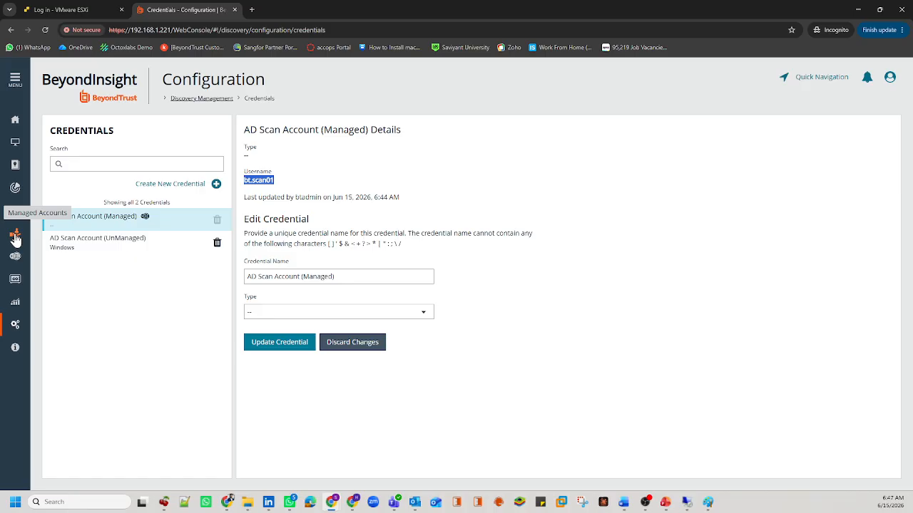
click(154, 316)
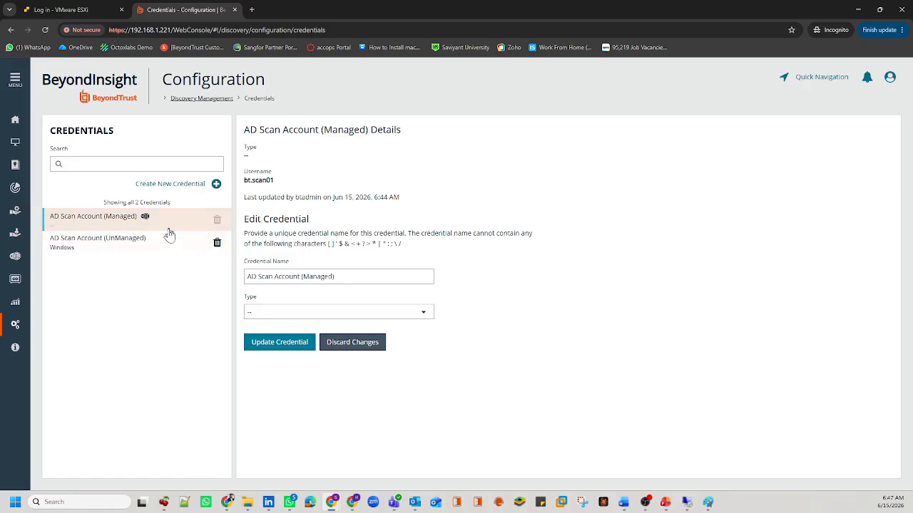
click(196, 242)
Step: Delete the AD Scan Account (UnManaged) credential and view the remaining Managed one
click(216, 243)
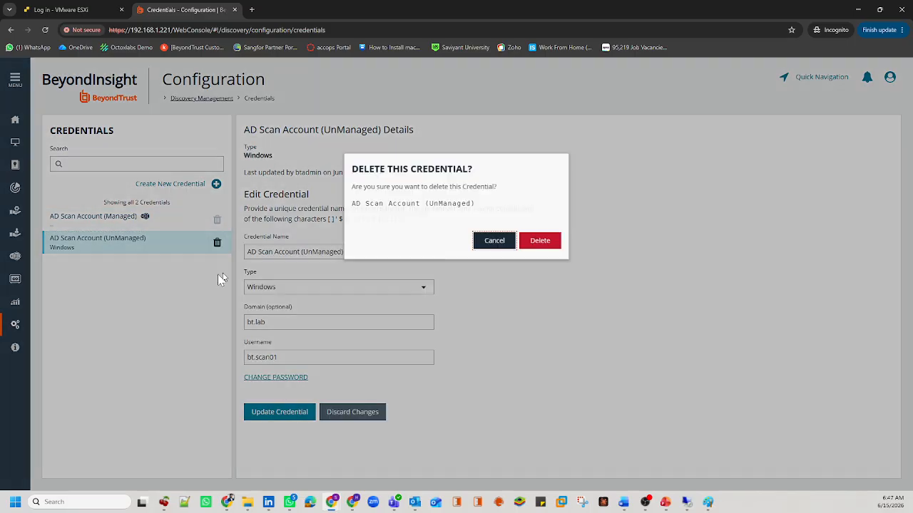
click(542, 241)
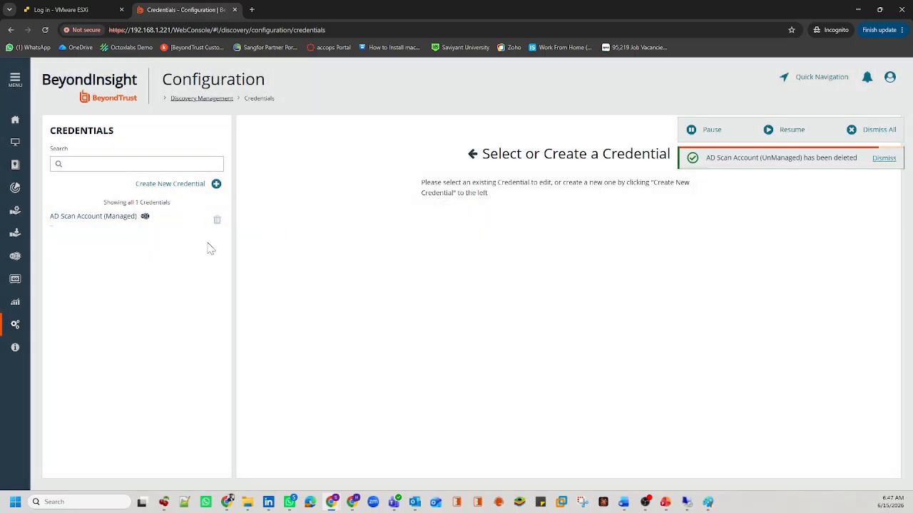
click(136, 220)
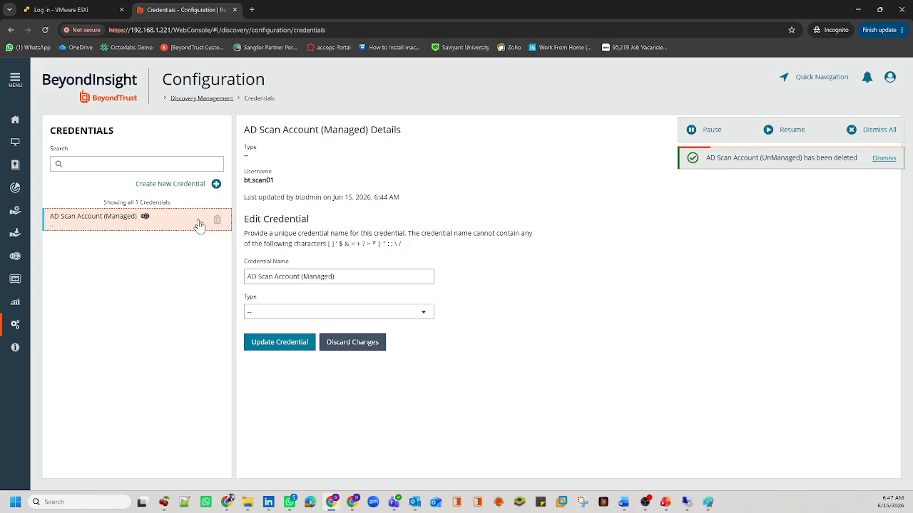
drag(309, 219, 243, 220)
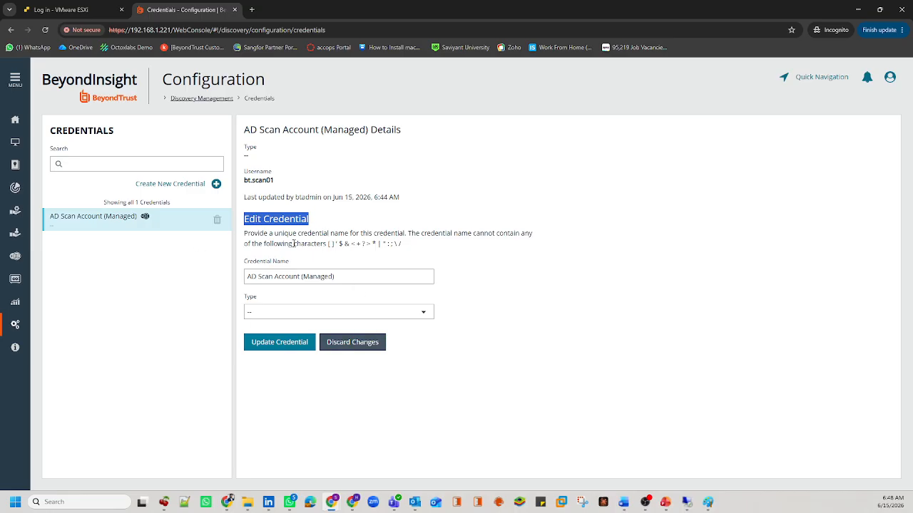
Step: Bring the Training Plan document in Word to the front
click(223, 288)
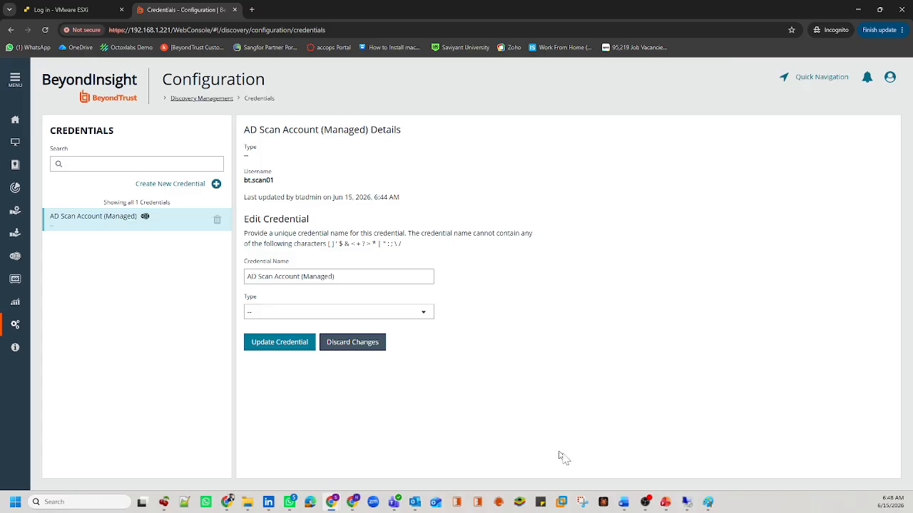
mouse_move(625, 503)
click(639, 467)
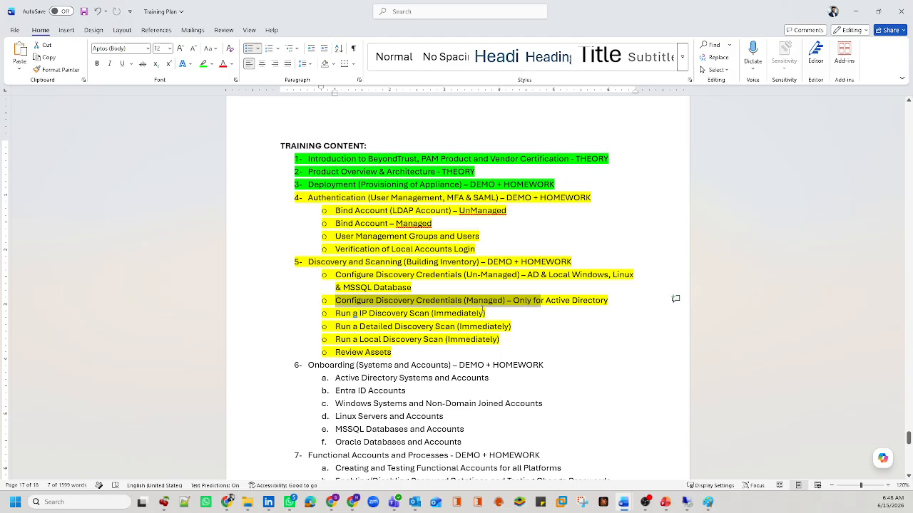
Step: Deselect the training plan line and switch back to BeyondInsight in Chrome
click(395, 315)
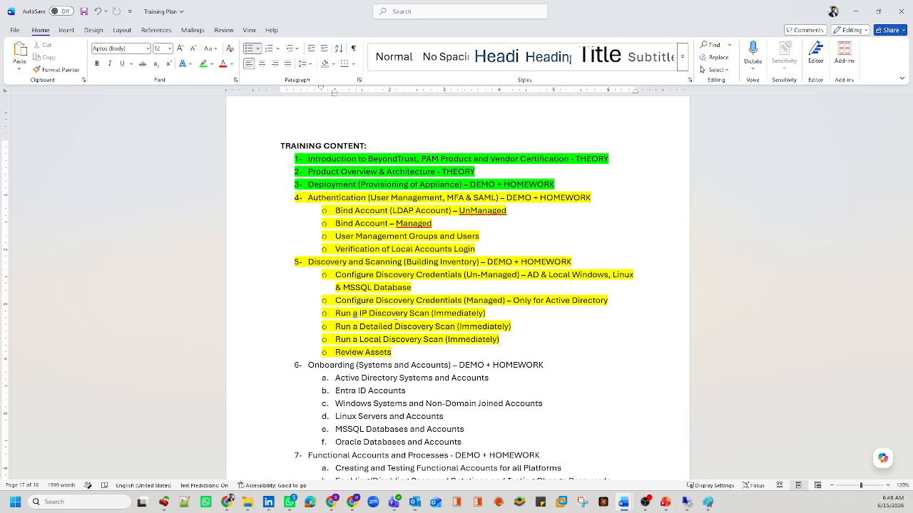
key(alt+Tab)
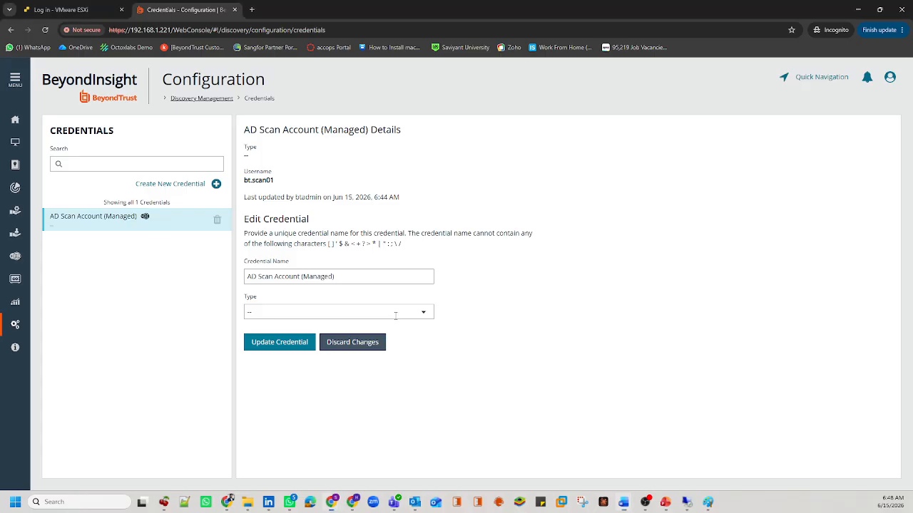
Step: Open the Discovery scans list and switch Scan State from Completed to All
click(15, 81)
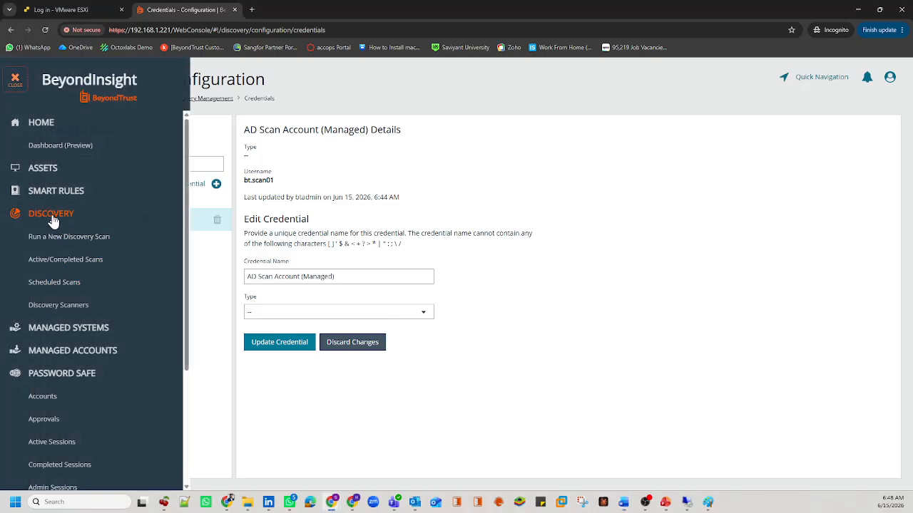
click(66, 259)
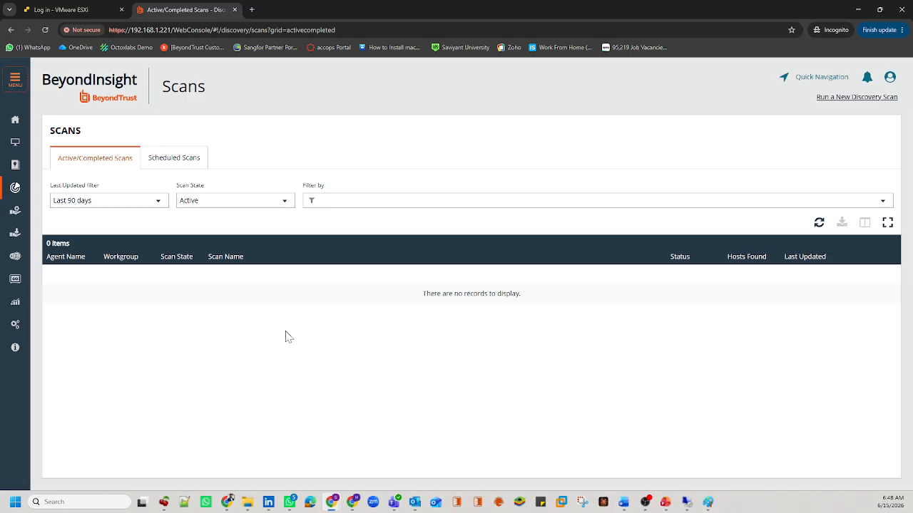
click(240, 200)
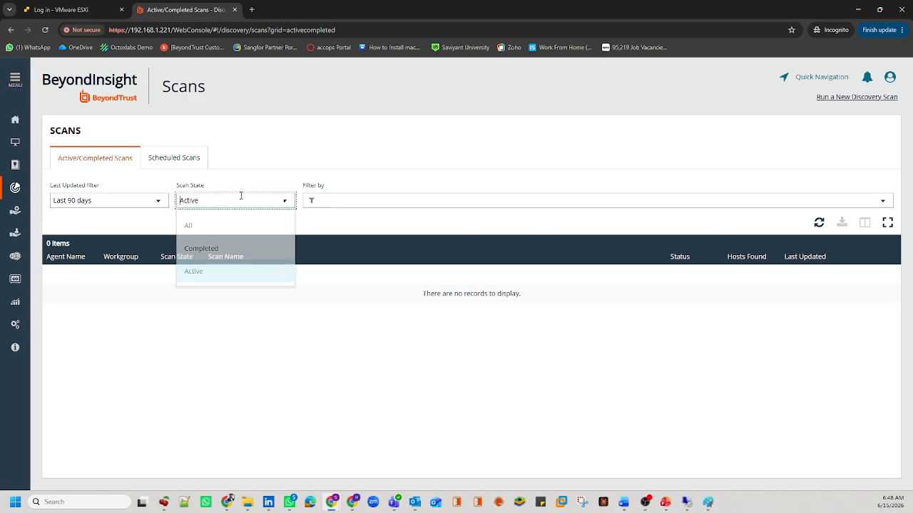
click(221, 250)
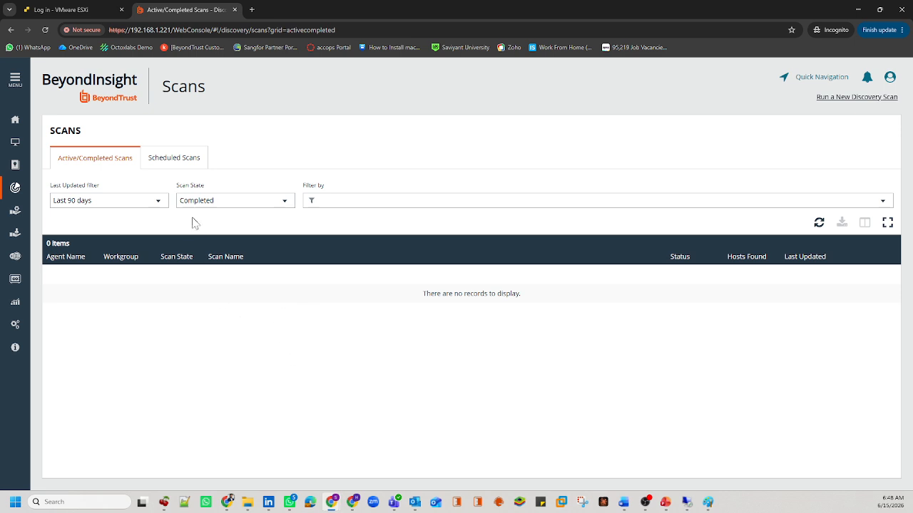
click(225, 203)
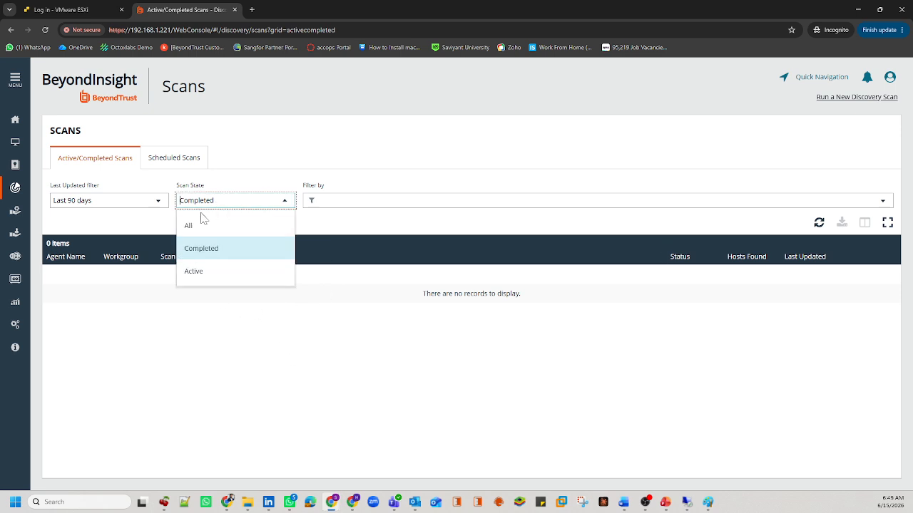
click(194, 223)
Step: Check Scheduled Scans as Inactive then Active, and return to Active/Completed Scans
click(163, 154)
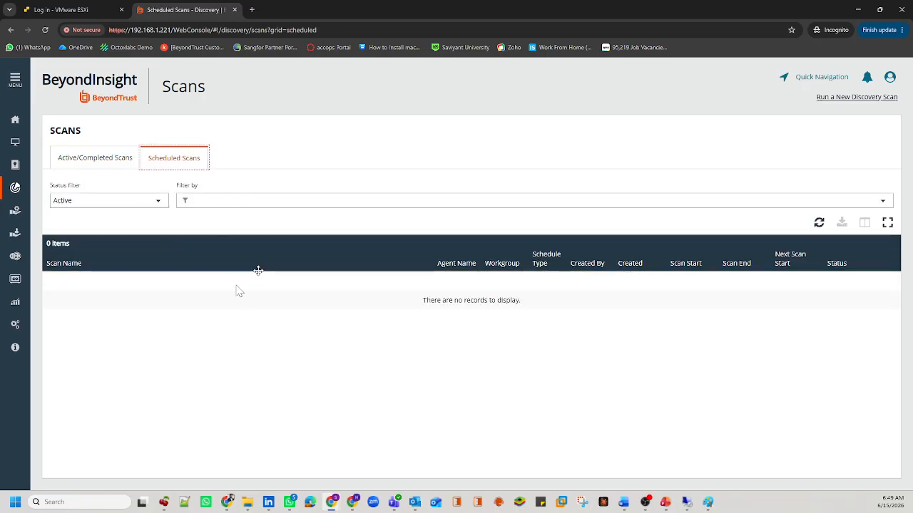
click(136, 200)
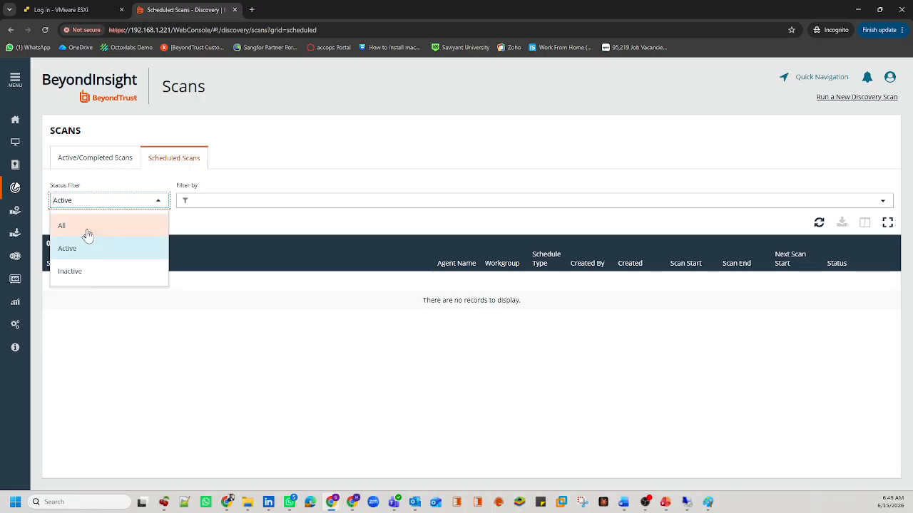
click(71, 271)
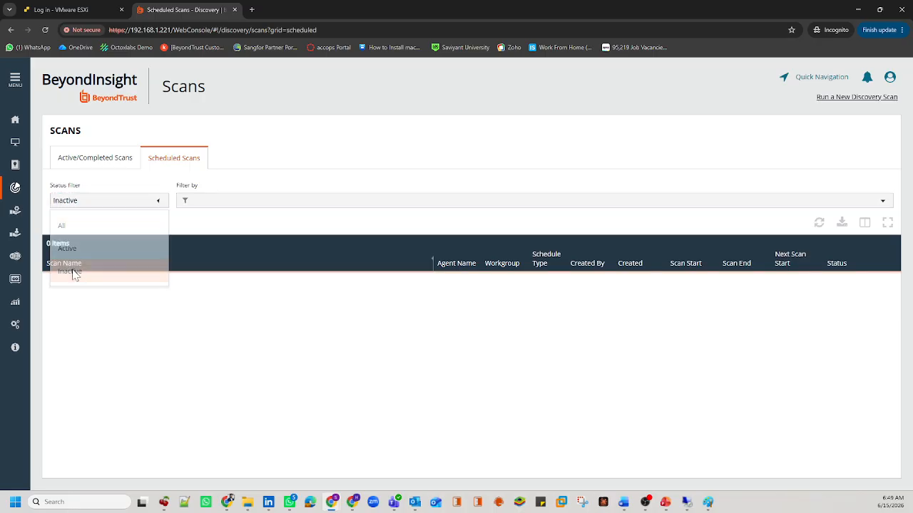
click(74, 202)
click(67, 243)
click(89, 163)
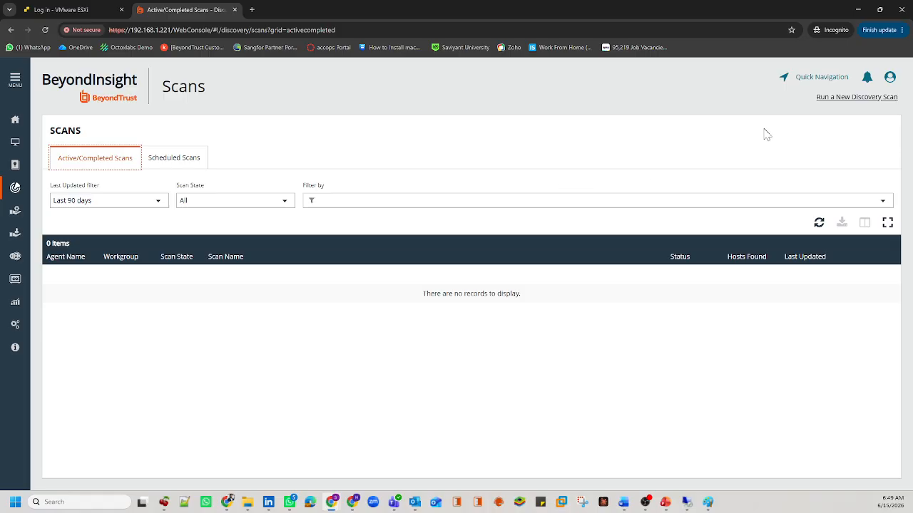
Step: Launch Run a New Discovery Scan and select the uncredentialed IP Discovery scan type
click(855, 100)
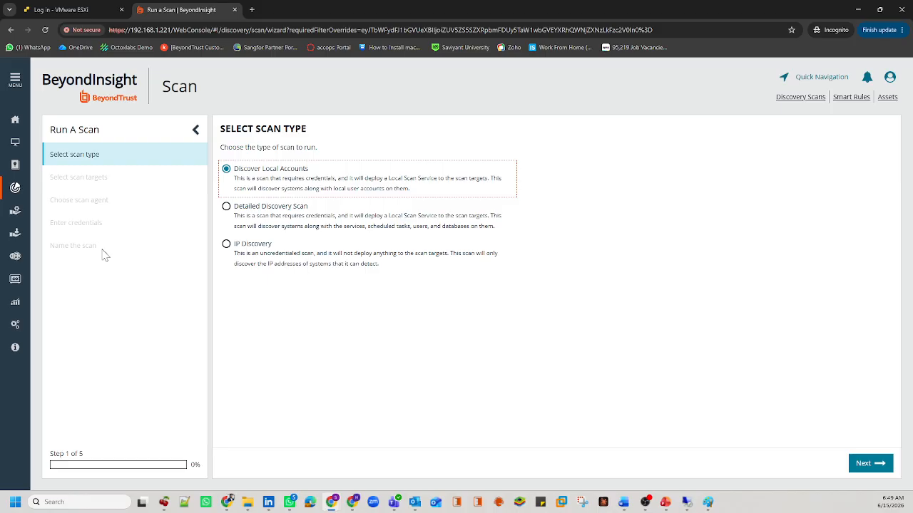
click(342, 337)
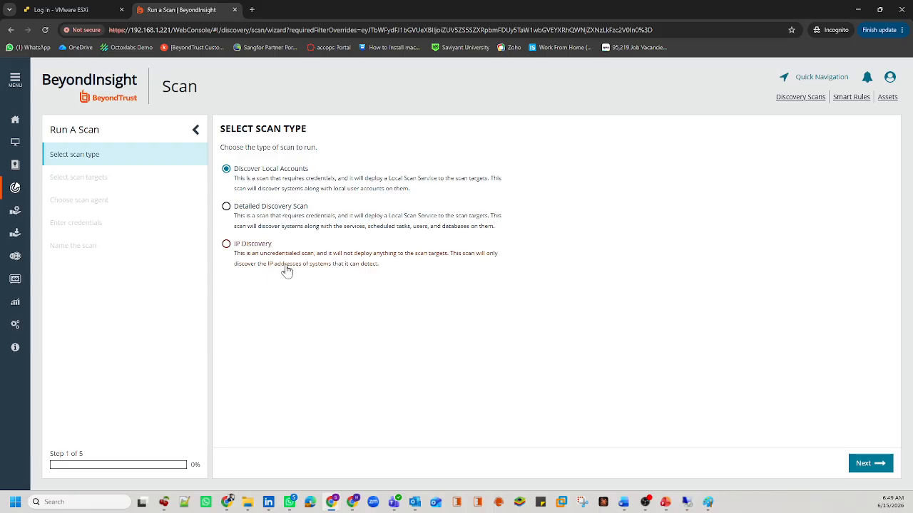
drag(308, 130, 255, 130)
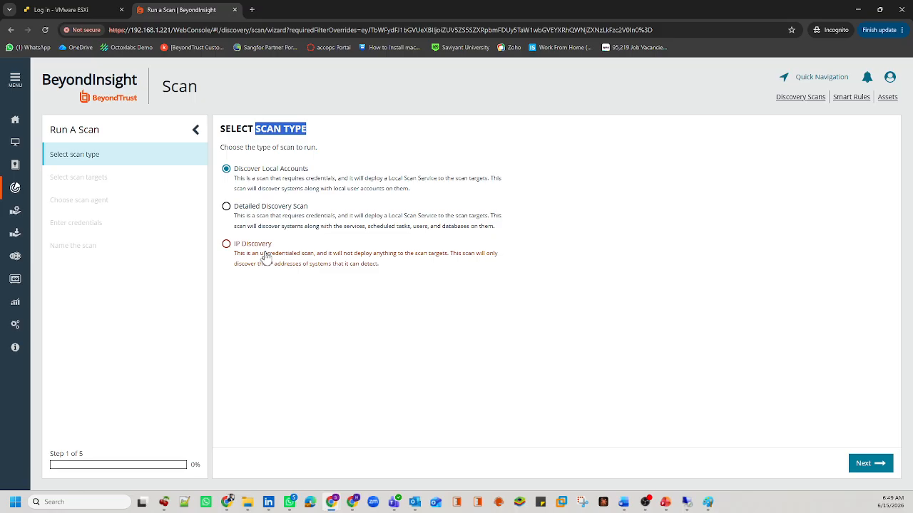
drag(260, 256, 314, 258)
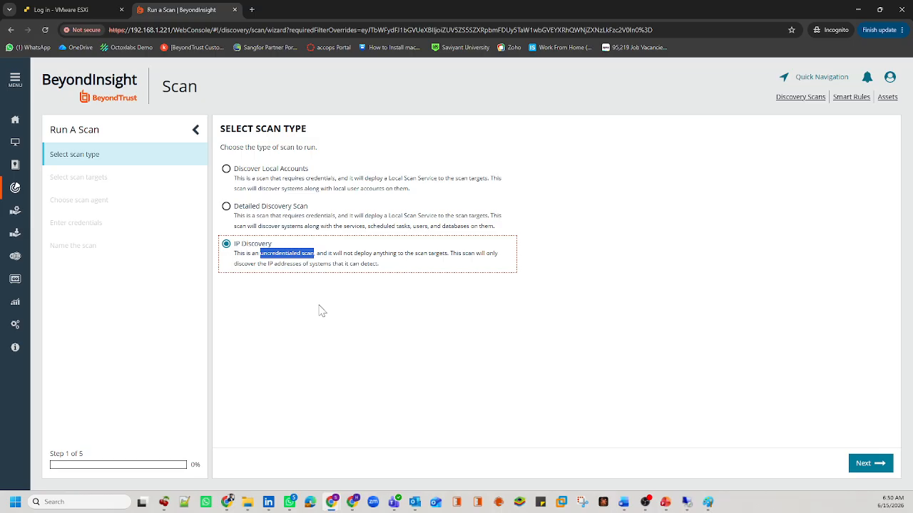
click(434, 370)
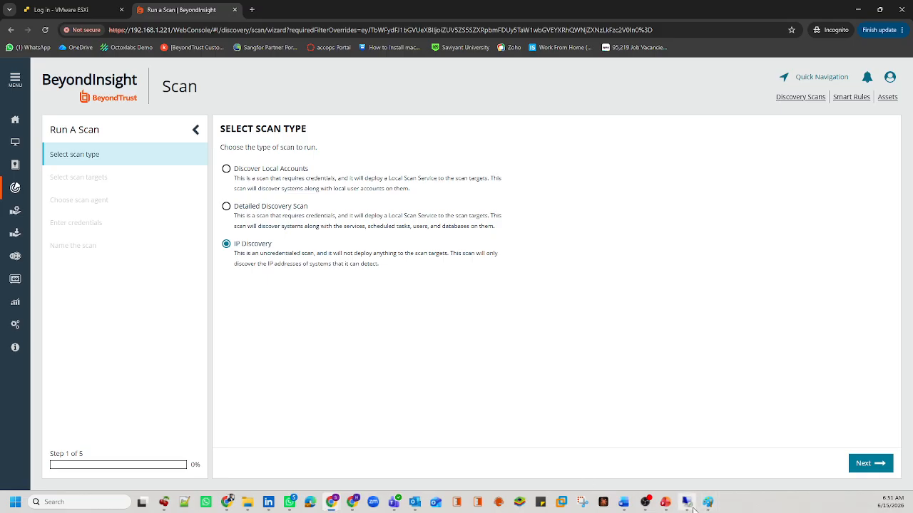
mouse_move(693, 509)
Step: Advance the scan wizard to the Select Scan Targets step
click(862, 464)
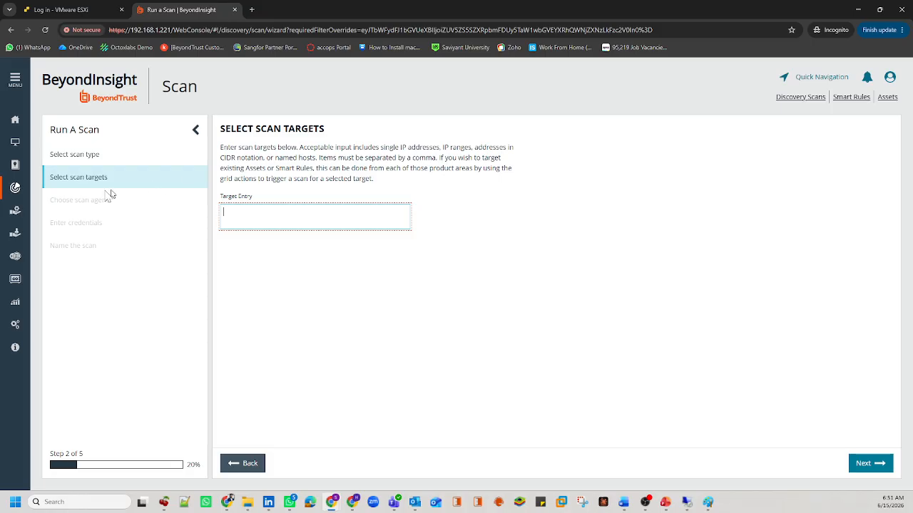
click(325, 126)
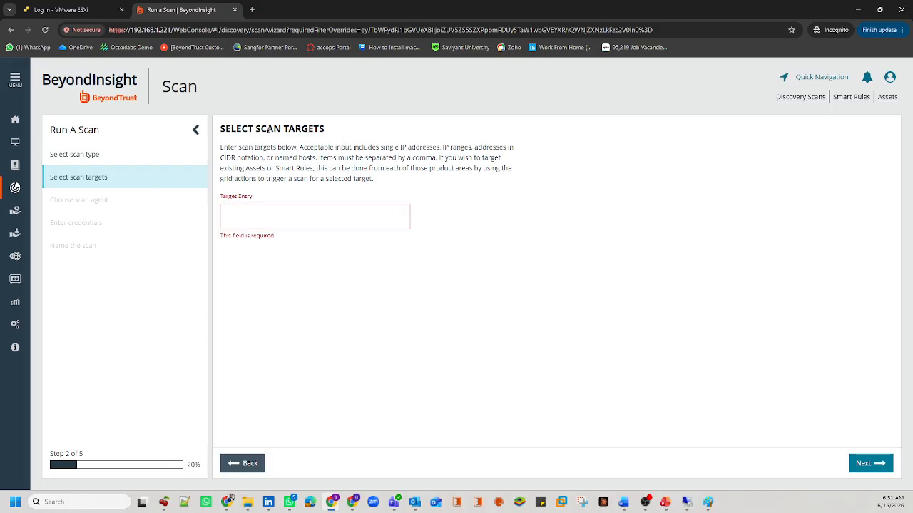
drag(268, 129, 318, 130)
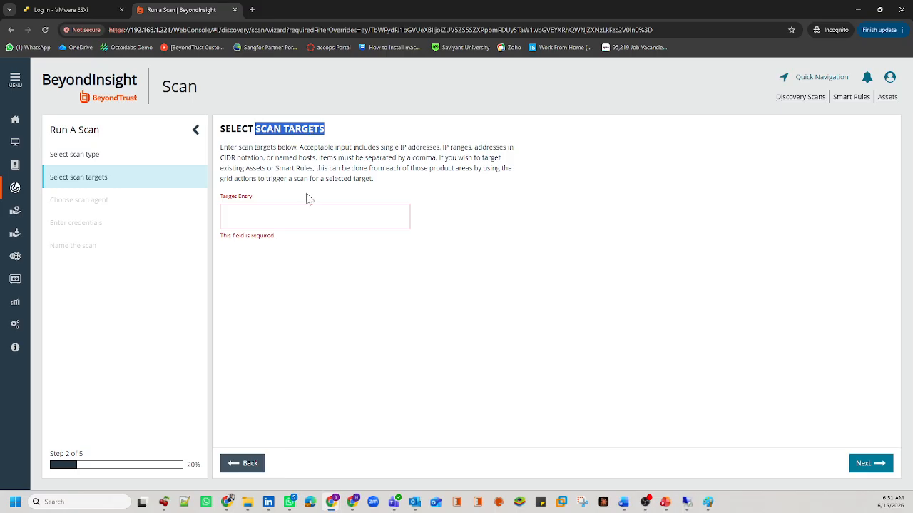
Step: Enter the individual targets 192.168.1.1, 192.168.1.9 and 192.168.1.4 in Target Entry
click(280, 220)
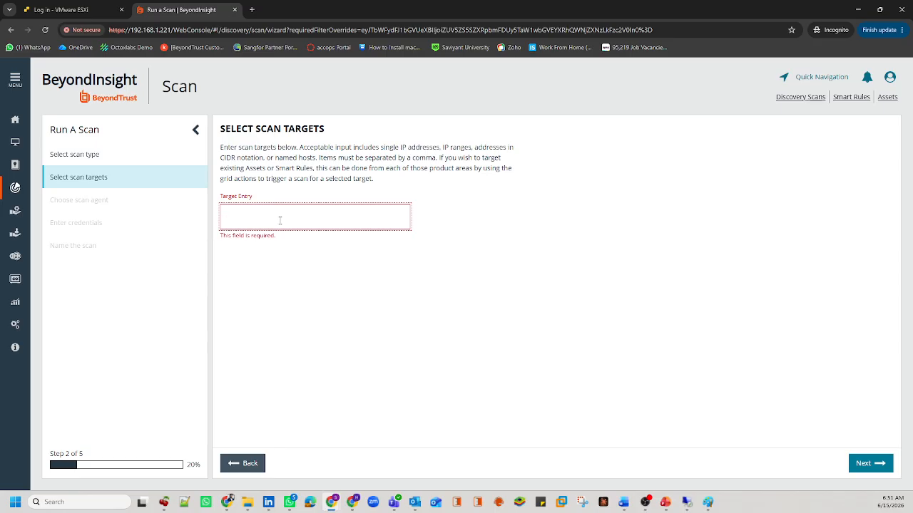
text(192.168.1.0/24)
drag(276, 209, 222, 215)
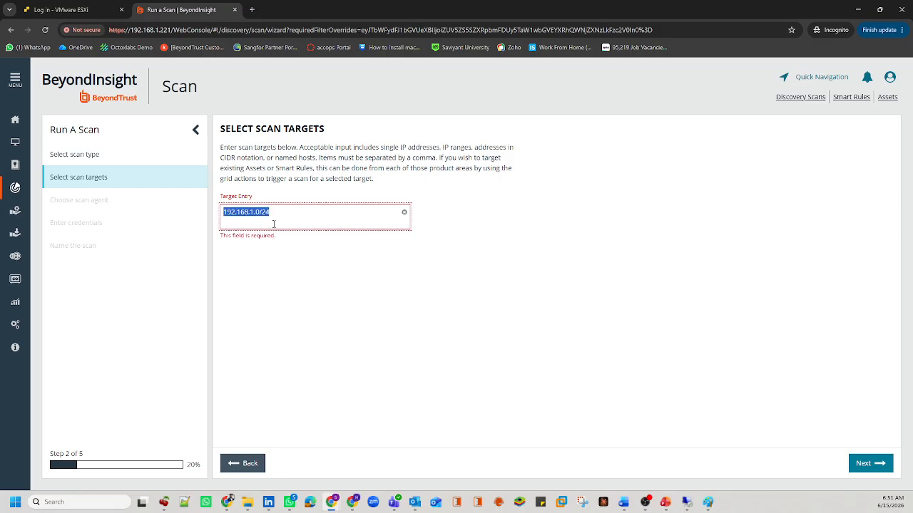
click(288, 217)
drag(285, 216, 225, 219)
click(295, 275)
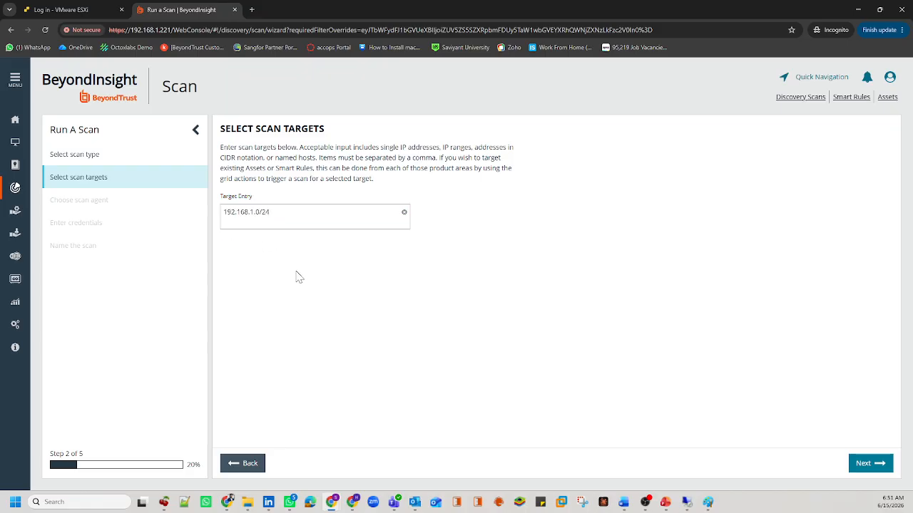
click(279, 212)
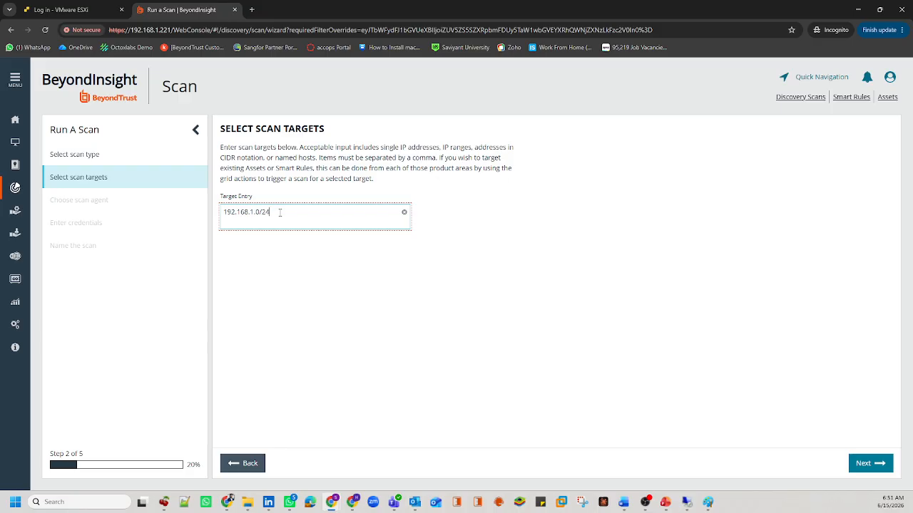
key(BackSpace)
key(BackSpace)
key(BackSpace)
text(1,192.168.)
text(1.9)
text(,192.168)
text(.1.)
text(4)
Step: Replace the targets with the ranges 192.168.1.0/24 and 172.16.10.0/24
click(260, 212)
text(,)
text(192.168.1.)
key(ctrl+a)
text(192.)
key(BackSpace)
key(BackSpace)
text(2.168.1.)
text(0/24)
text(,172.)
text(16)
text(.10.)
text(1)
key(BackSpace)
text(0/24)
drag(336, 211, 221, 212)
drag(319, 212, 213, 221)
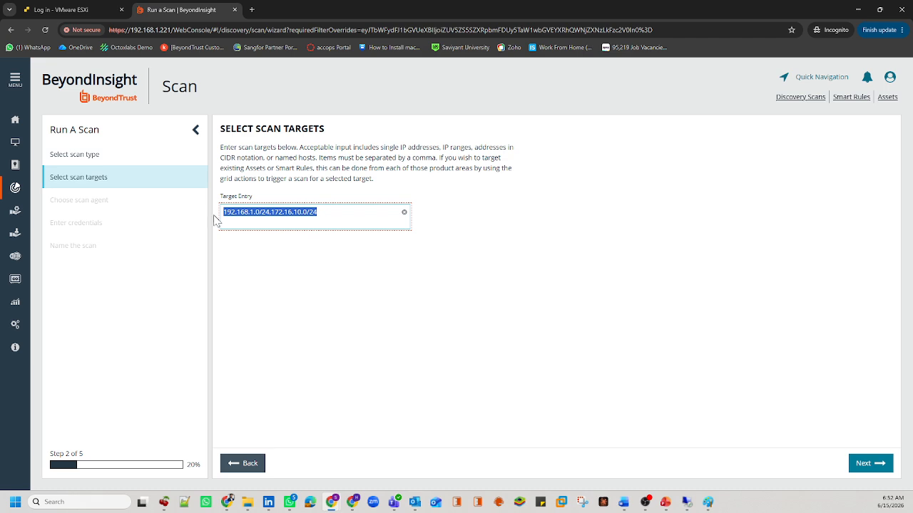
click(326, 212)
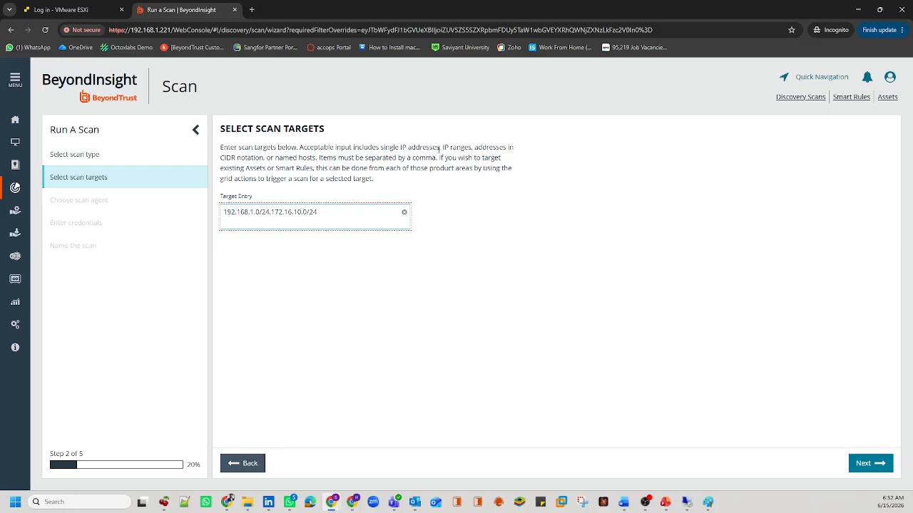
Step: Reset Target Entry to only 192.168.1.0/24 and commit it
drag(472, 146, 419, 158)
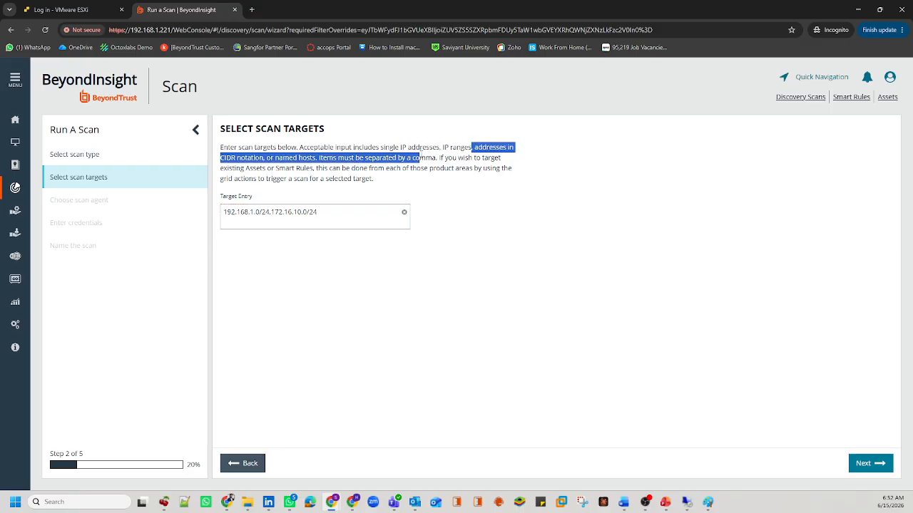
click(346, 213)
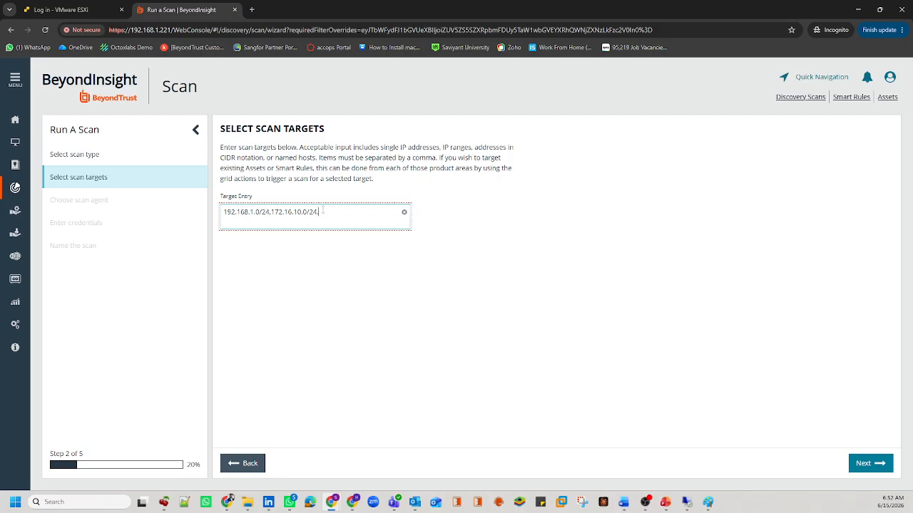
text(UVM02)
key(ctrl+a)
key(BackSpace)
text(192.168.1.0/24)
click(430, 349)
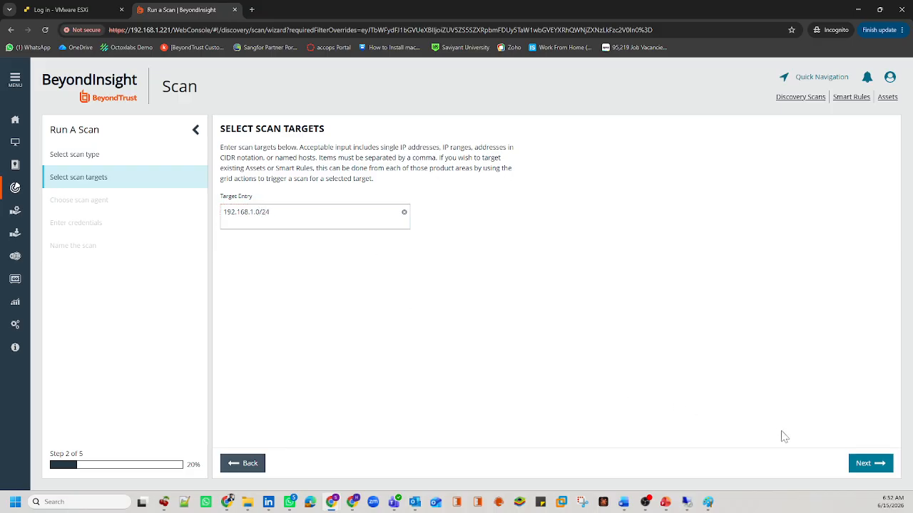
Step: On the Scan Agents step, select UVM02 to run the scan
click(869, 464)
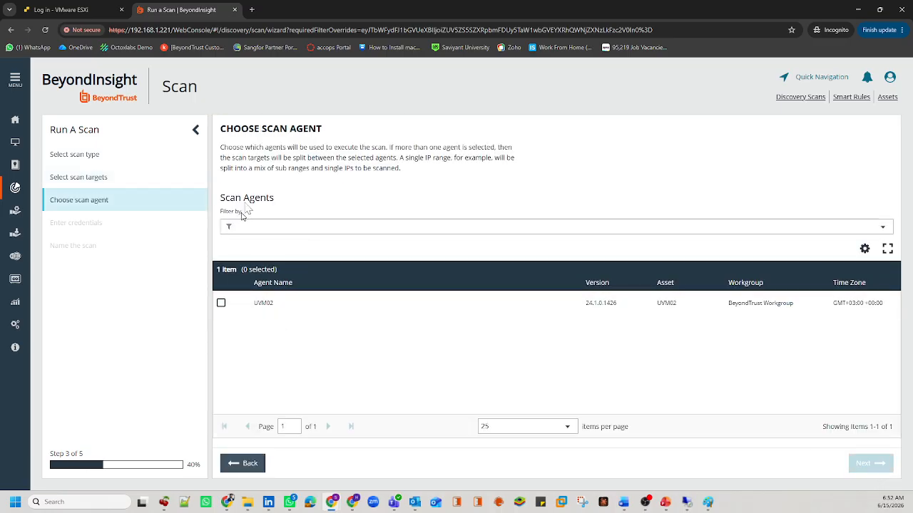
drag(331, 132, 262, 129)
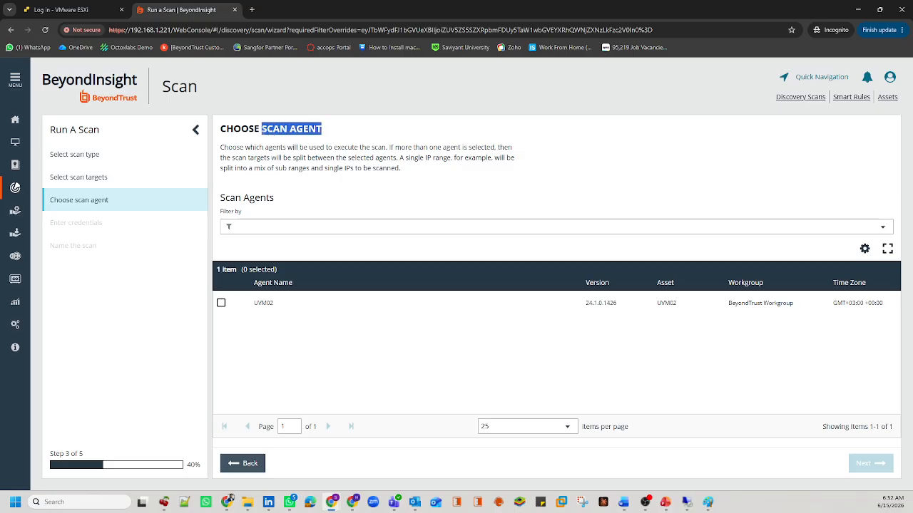
click(265, 313)
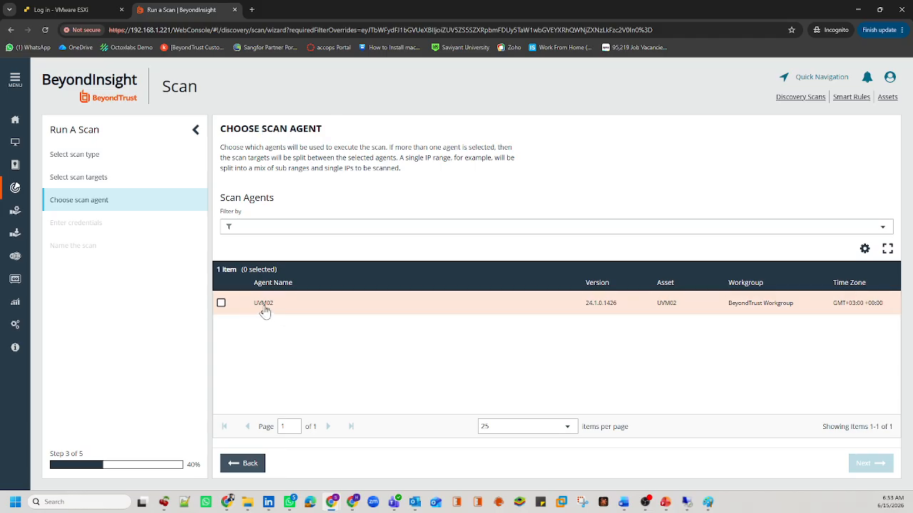
click(265, 312)
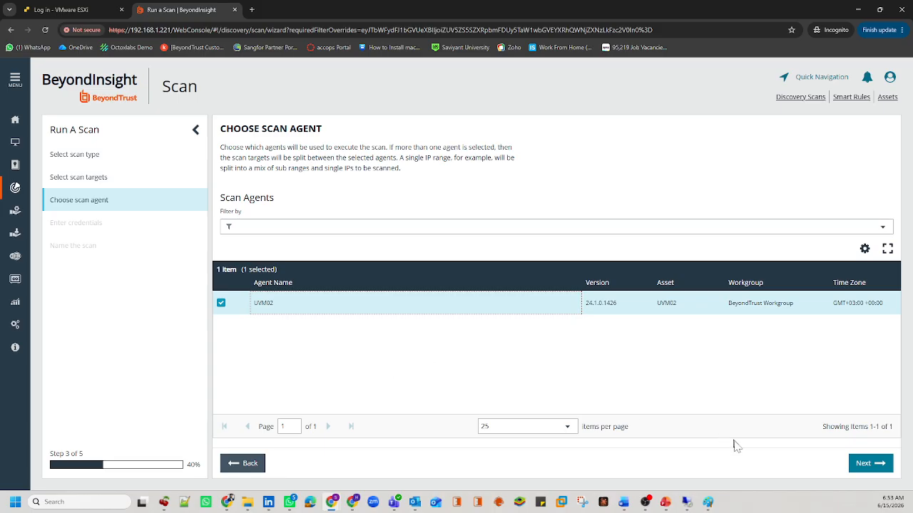
Step: Advance to Enter Credentials, which notes IP Discovery scans need no credentials
click(855, 464)
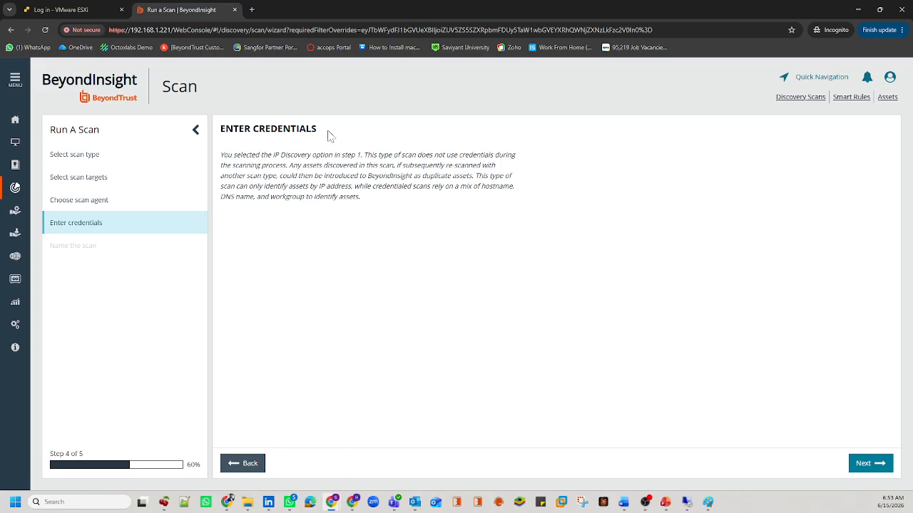
drag(328, 135, 393, 201)
click(322, 172)
drag(275, 155, 334, 153)
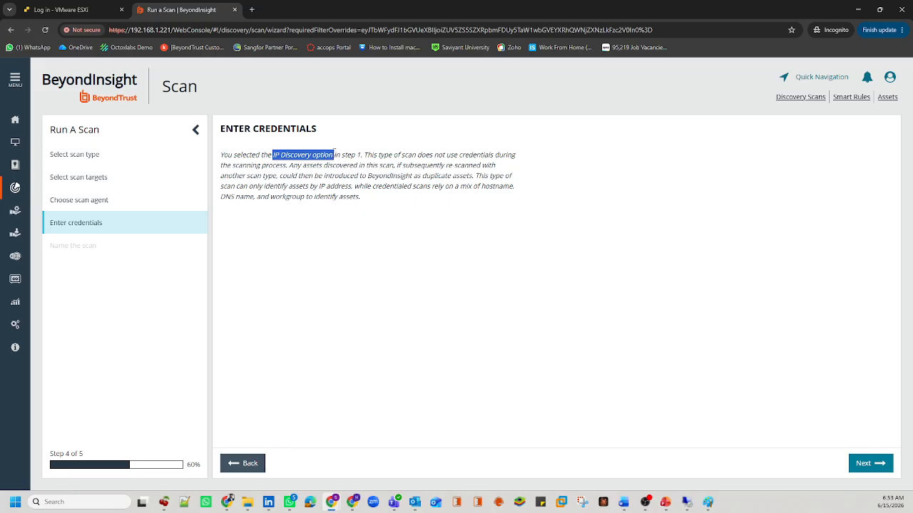
Step: Append _01_Testing to name the scan IPDiscoveryScan_01_Testing, leaving Enable Scan Abort off
click(859, 465)
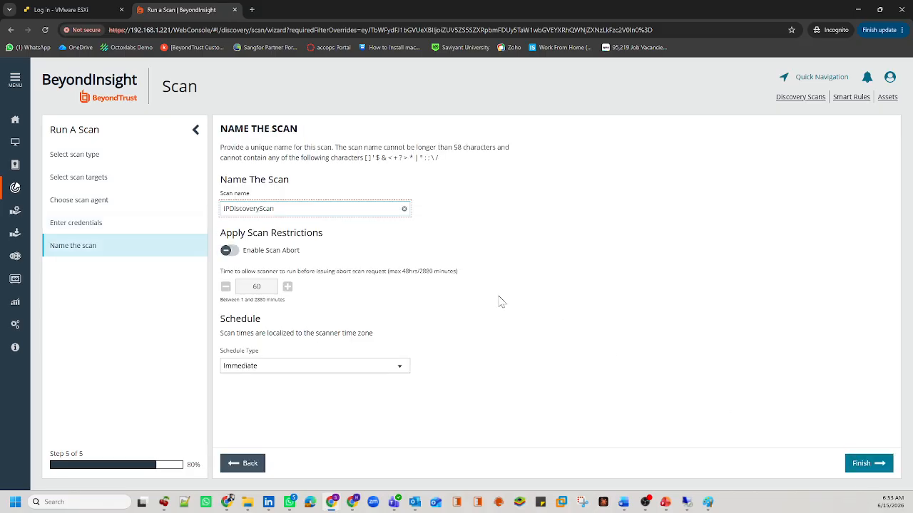
double_click(295, 206)
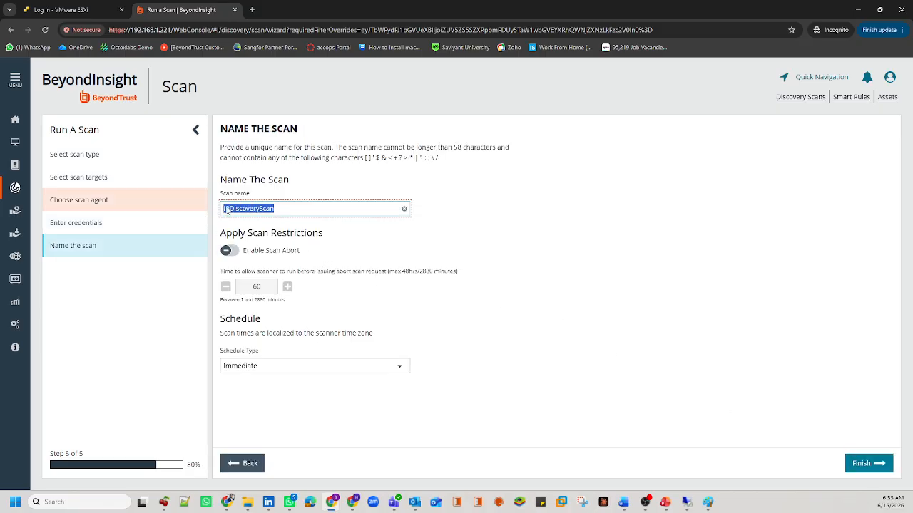
click(295, 206)
text(_)
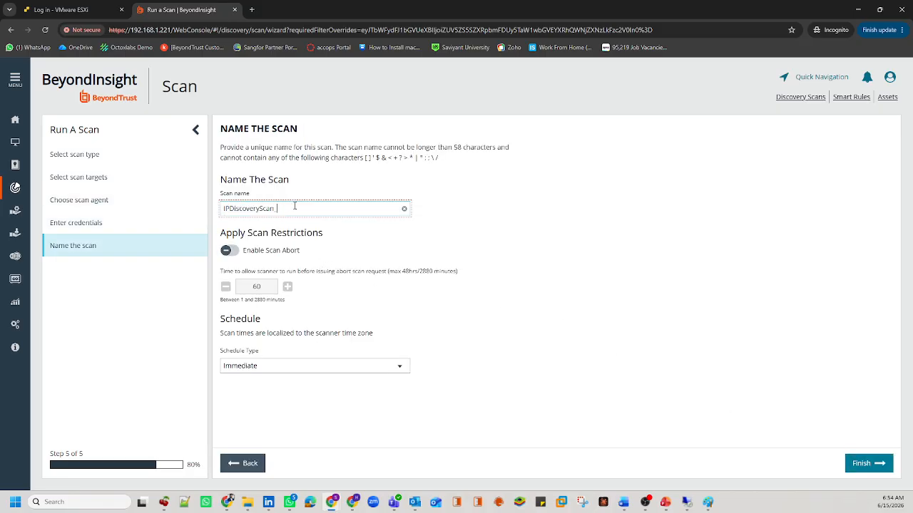
text(01_Testing)
click(266, 254)
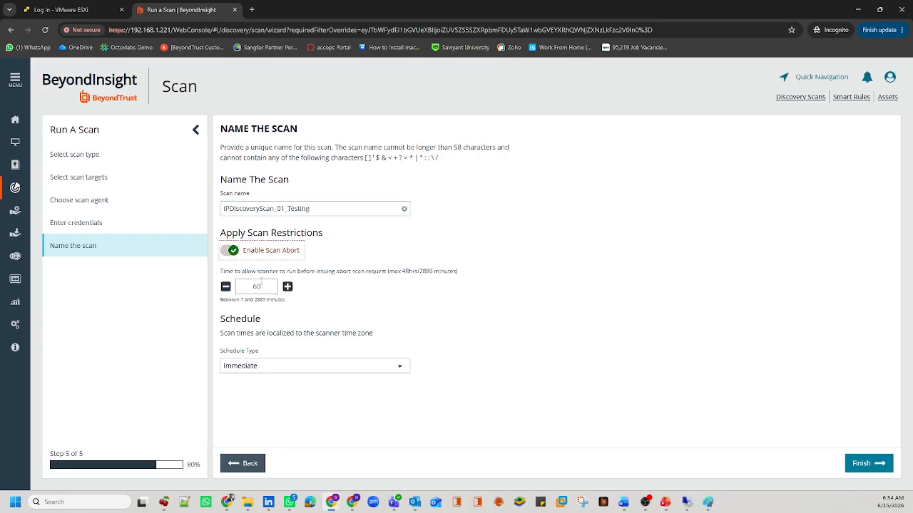
click(237, 255)
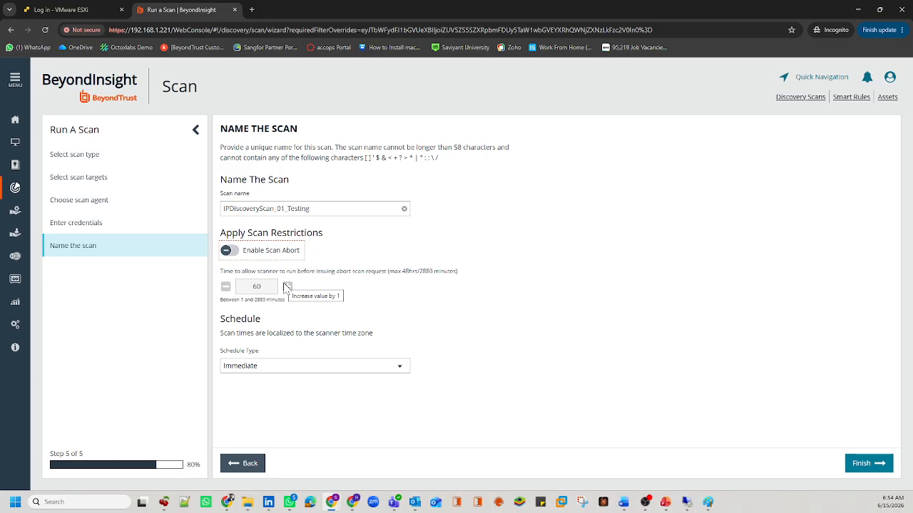
drag(263, 320, 214, 324)
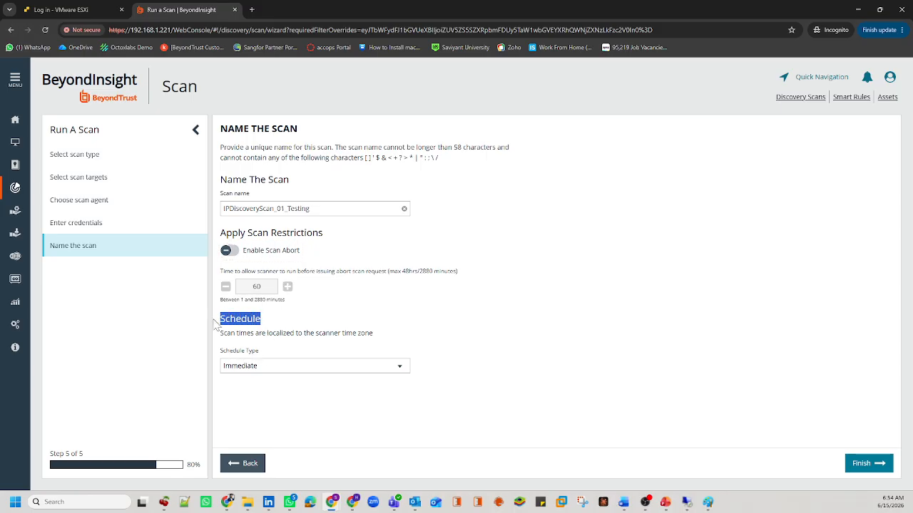
click(261, 367)
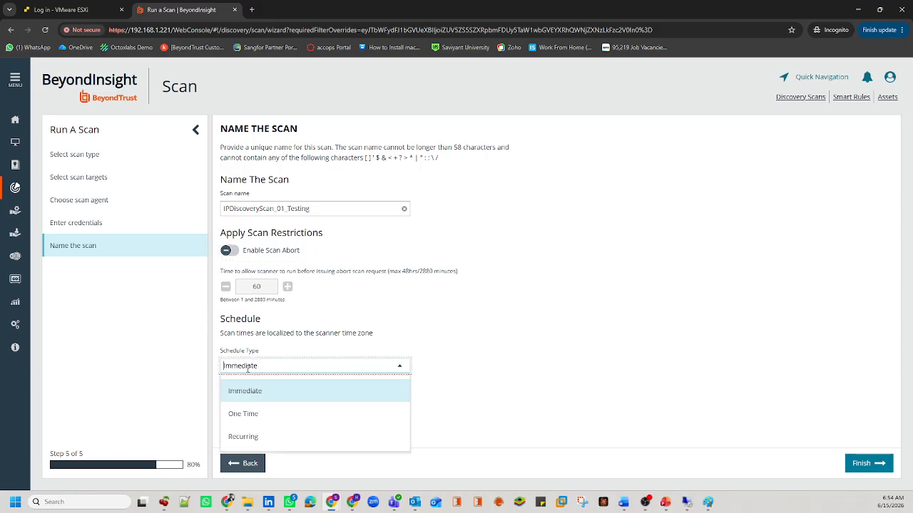
Step: Make the schedule Recurring, trying Weekly frequency without picking any days
click(256, 415)
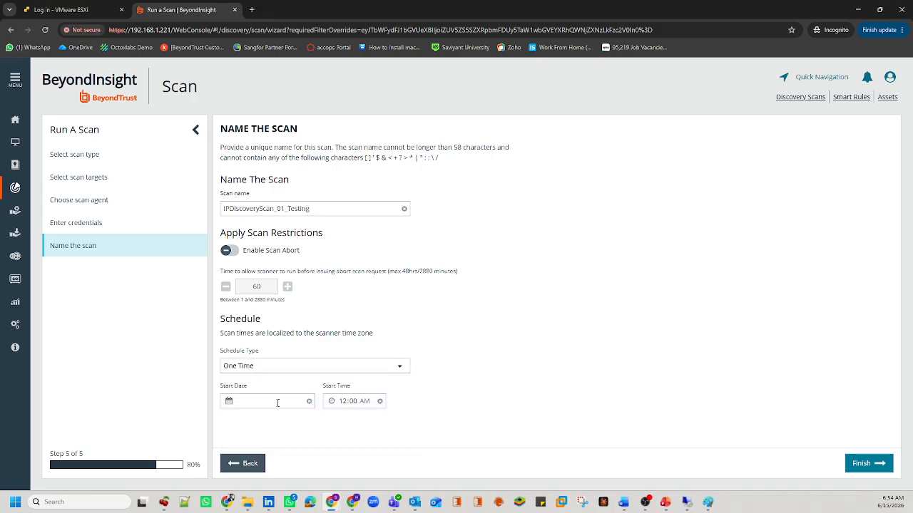
click(303, 365)
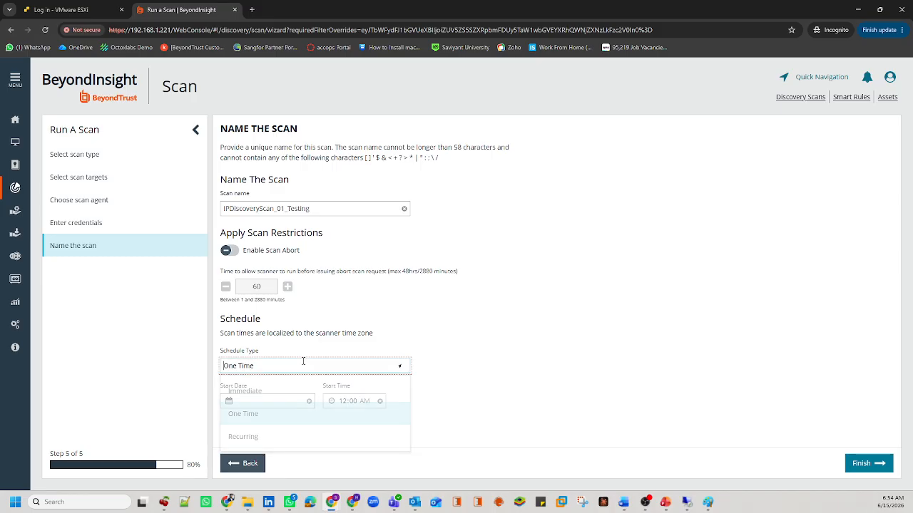
click(251, 440)
scroll(271, 407, down, 1)
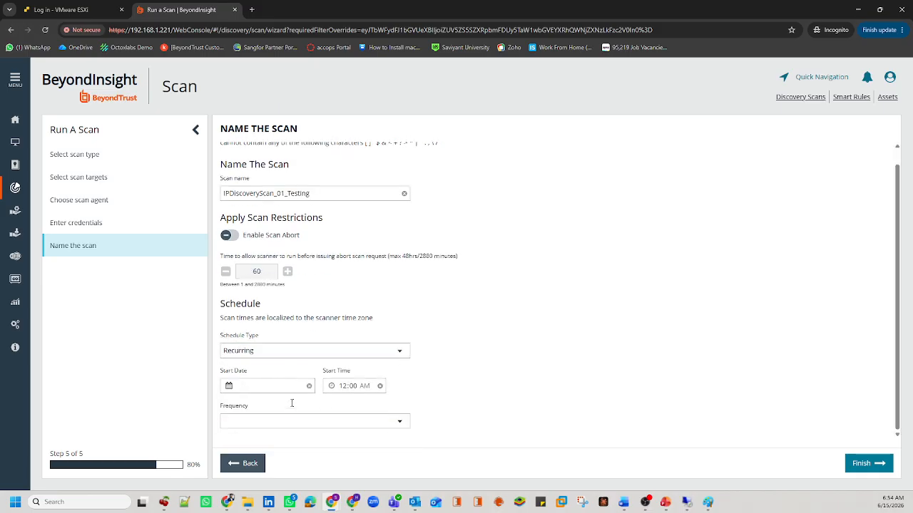
click(256, 420)
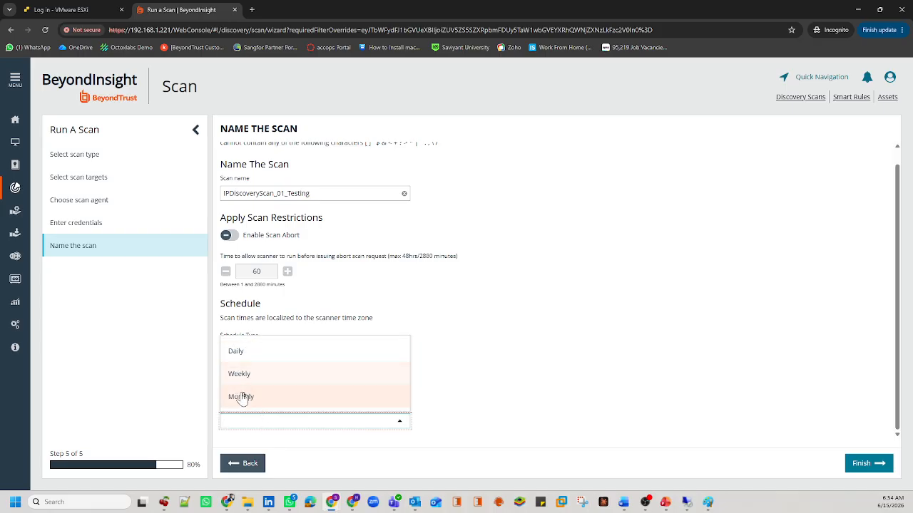
click(504, 389)
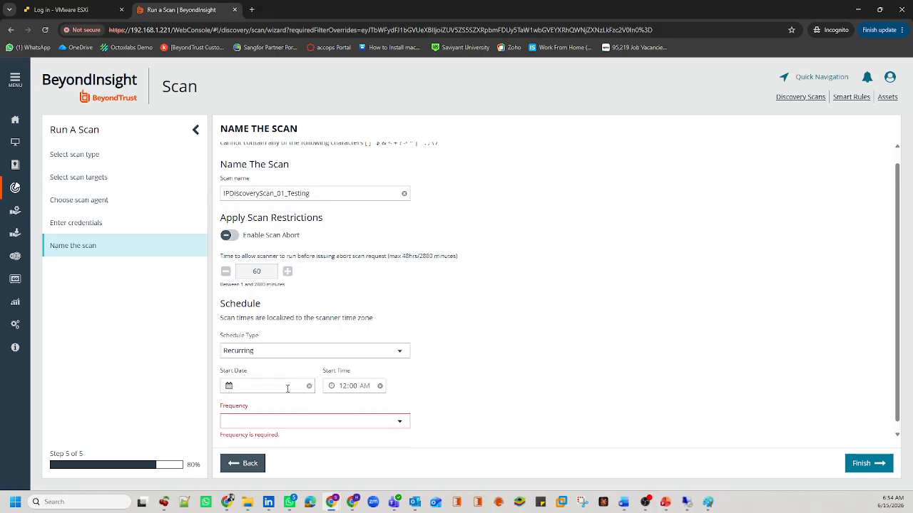
click(250, 422)
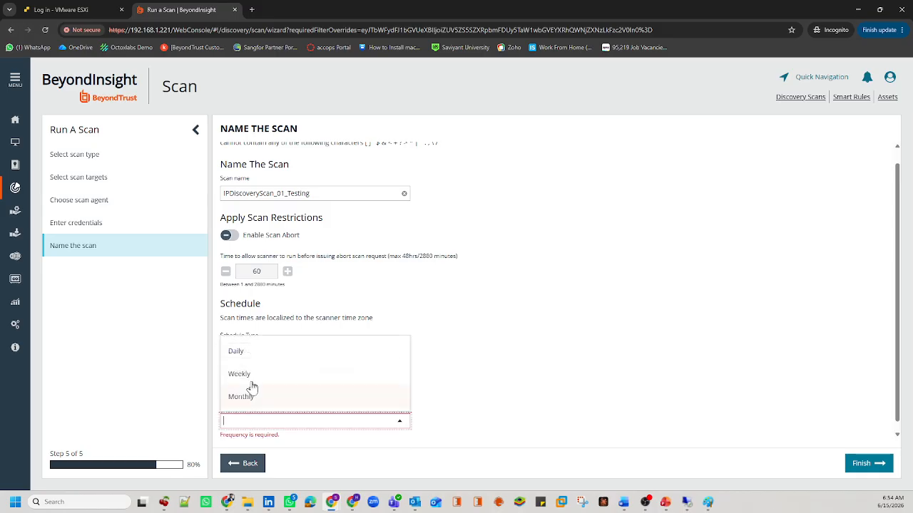
click(248, 375)
scroll(298, 385, down, 1)
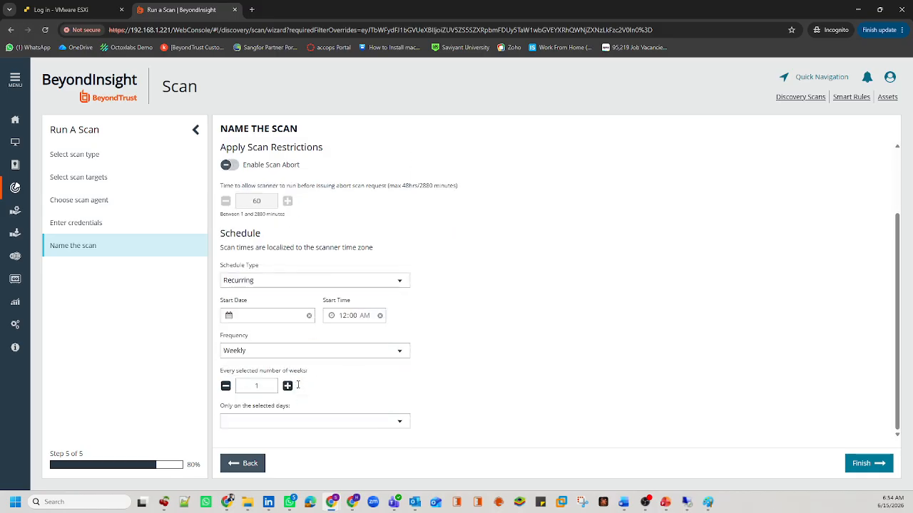
click(278, 421)
scroll(282, 363, down, 2)
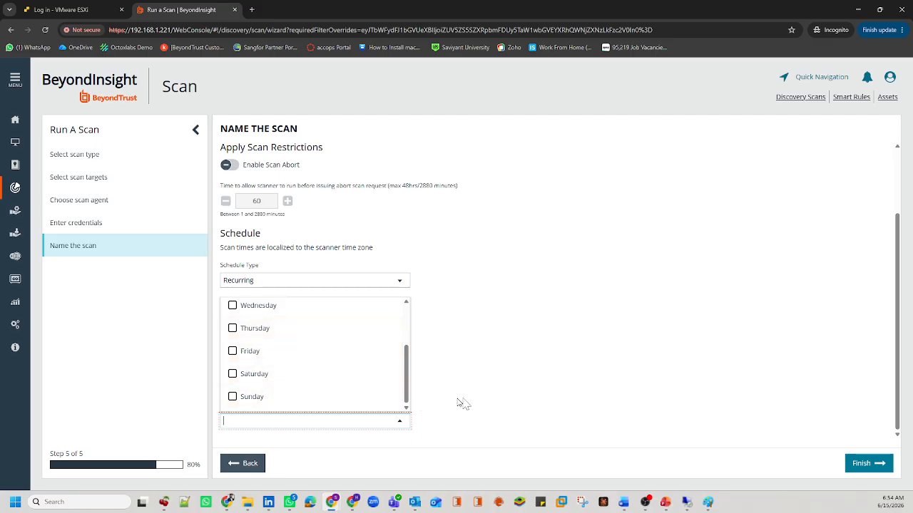
click(489, 405)
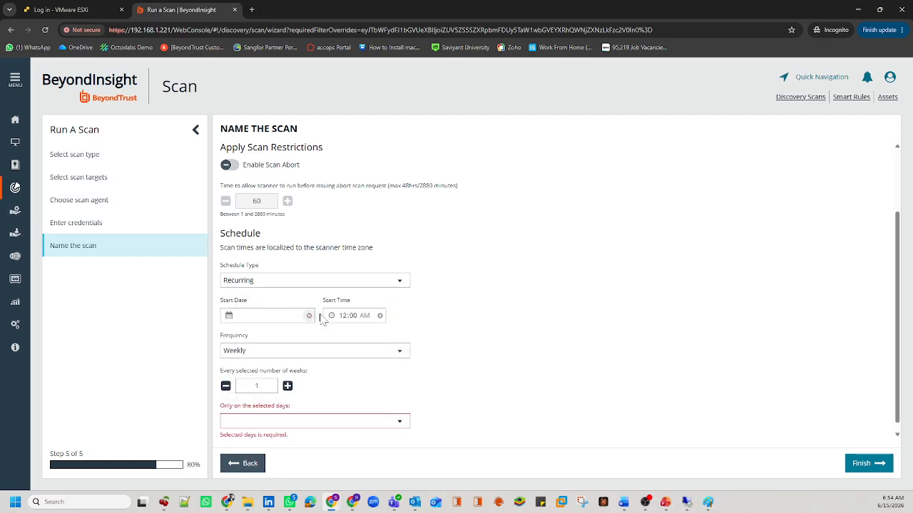
Step: Set the recurrence frequency to Daily, running only on weekdays
click(254, 350)
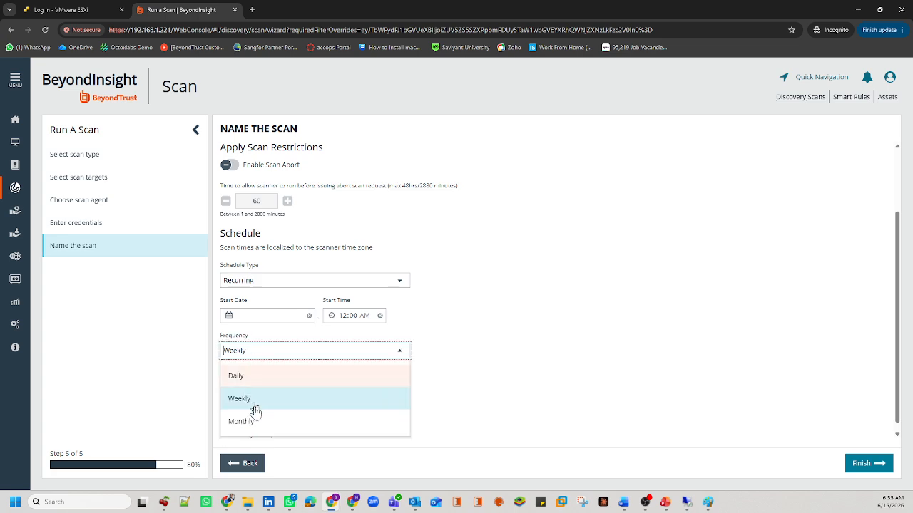
click(255, 378)
double_click(264, 398)
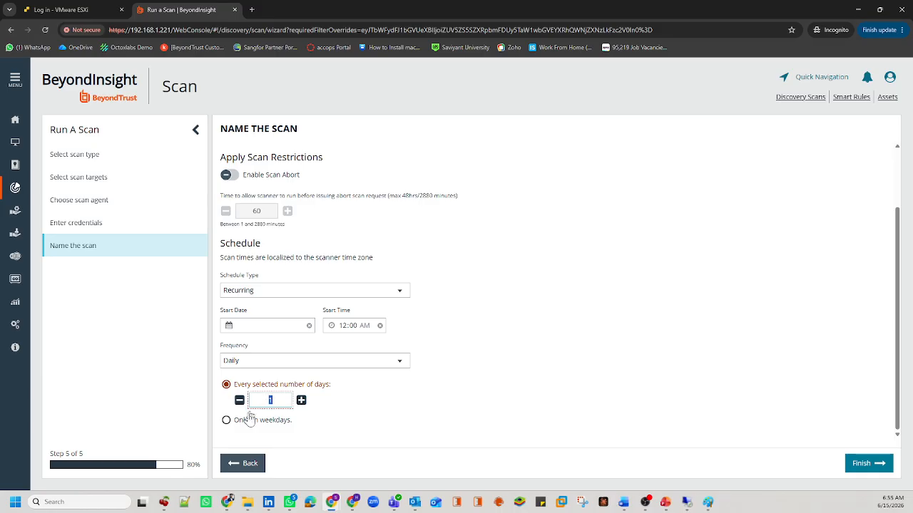
click(244, 425)
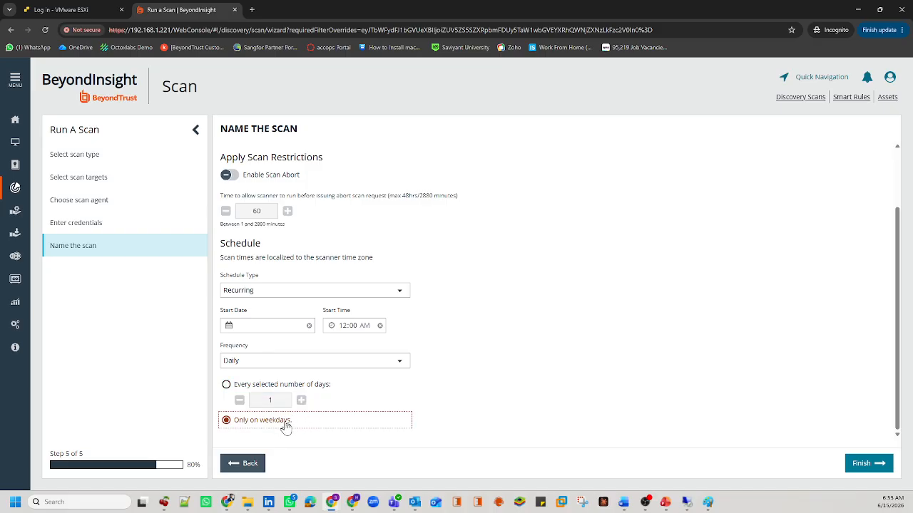
click(266, 361)
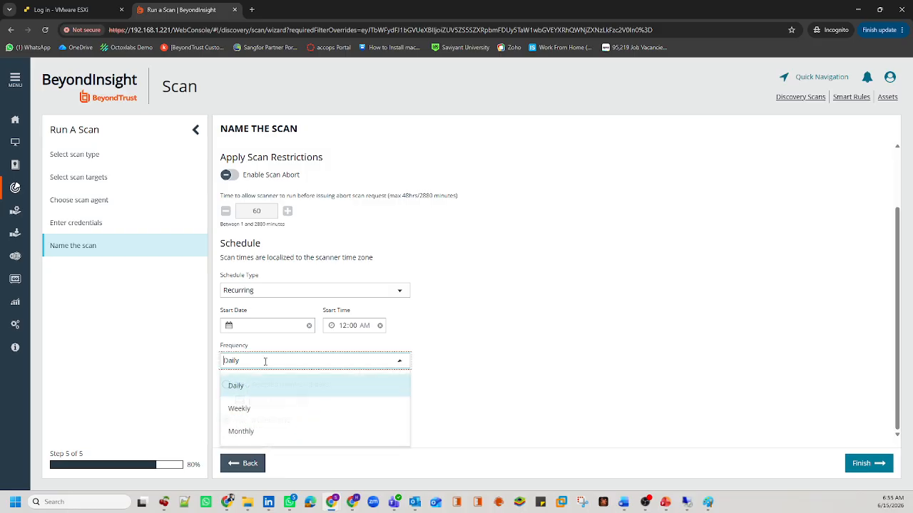
Step: Switch the schedule type to Immediate and finish creating IPDiscoveryScan_01_Testing
click(250, 436)
scroll(274, 385, down, 1)
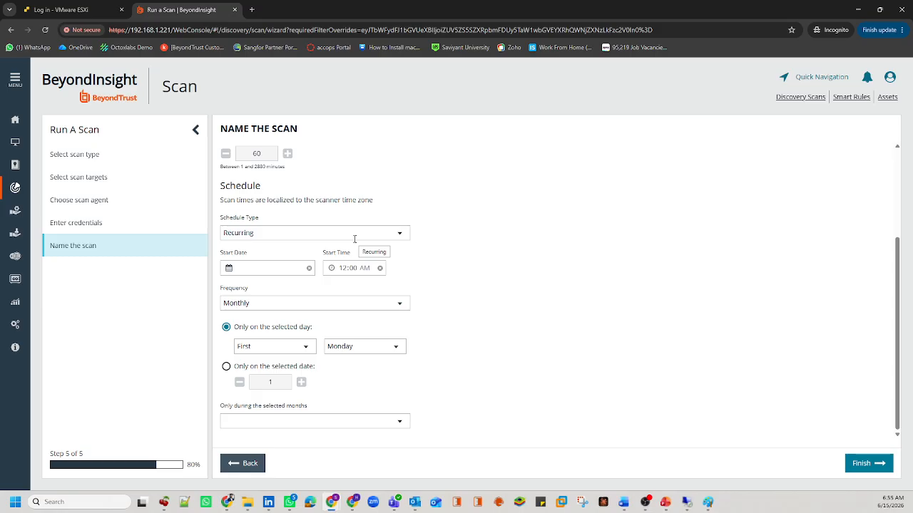
scroll(277, 354, up, 1)
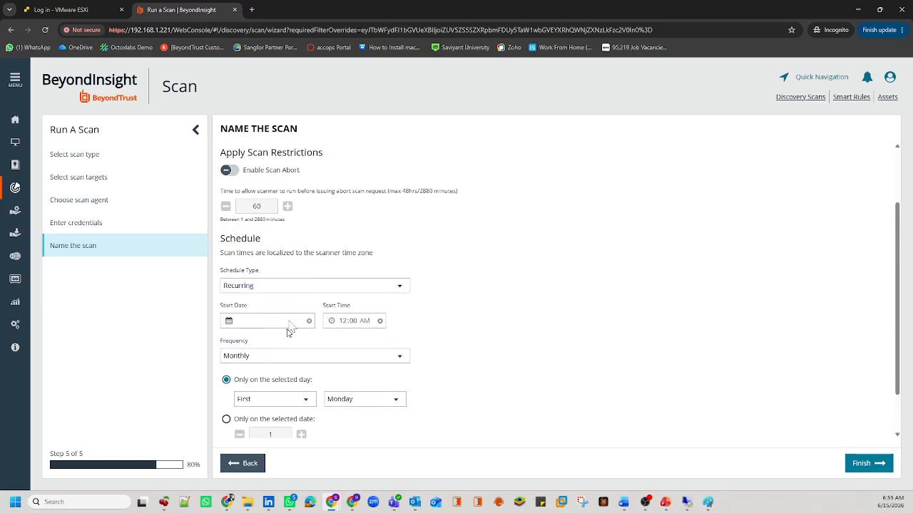
click(271, 286)
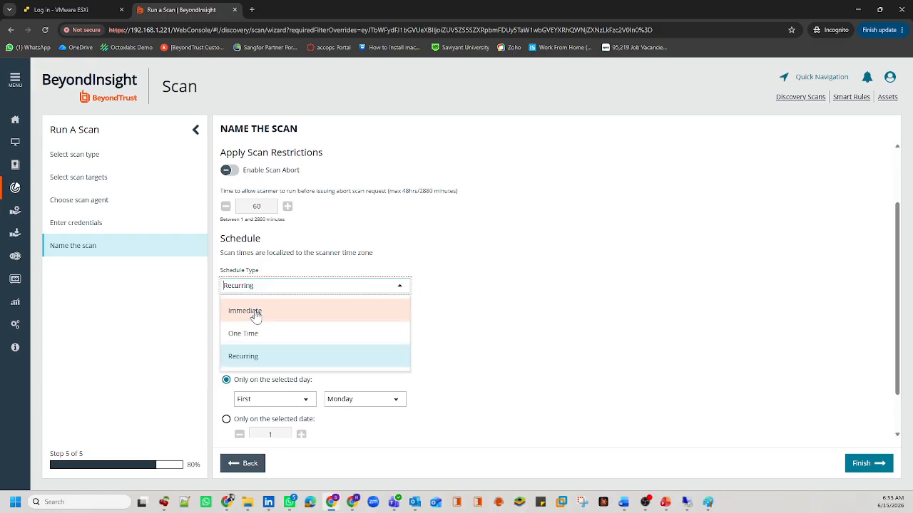
click(256, 312)
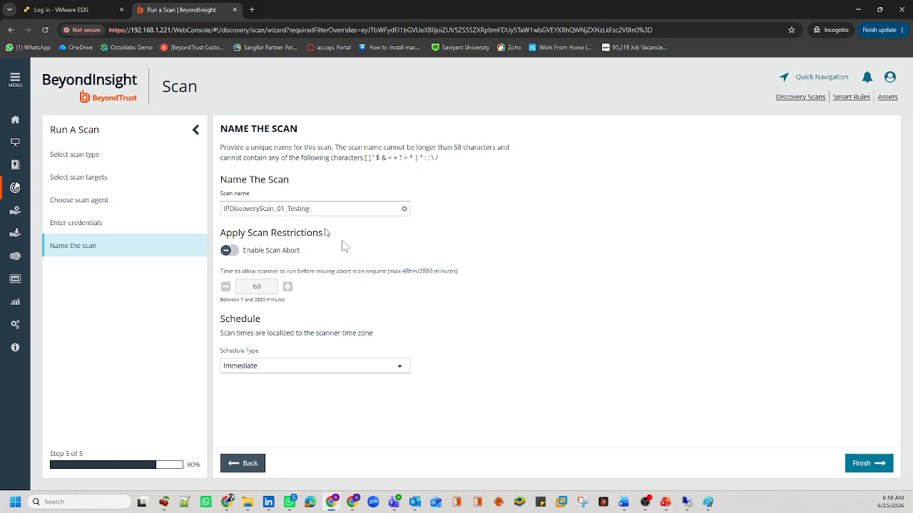
click(859, 463)
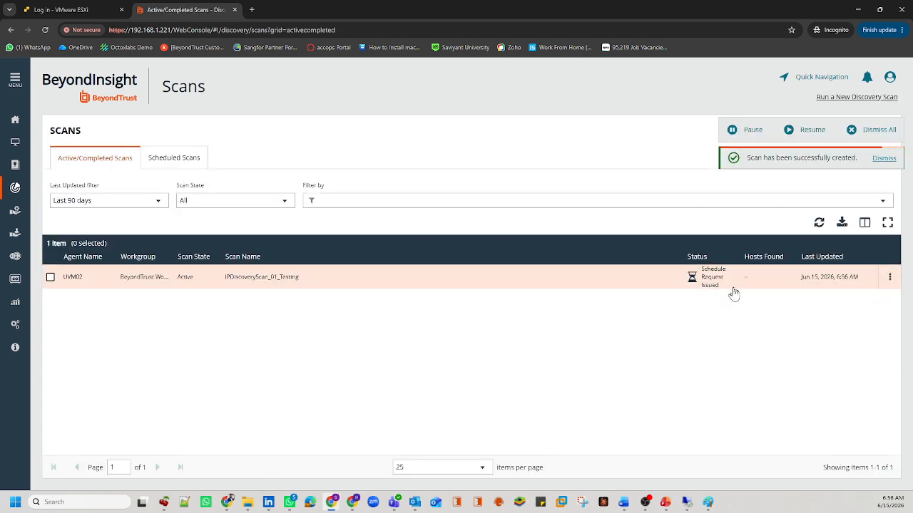
Step: Confirm the scan shows Schedule Request Issued, then go to the Assets list
drag(720, 289, 702, 275)
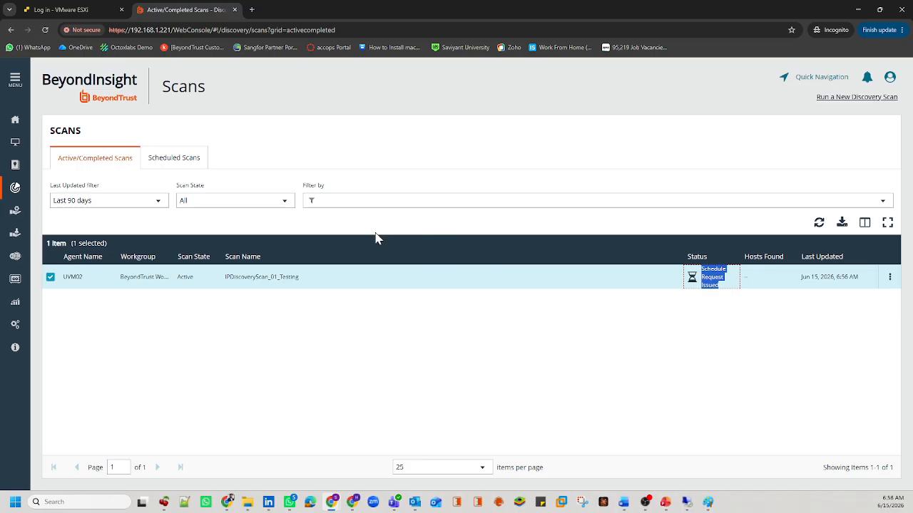
click(15, 144)
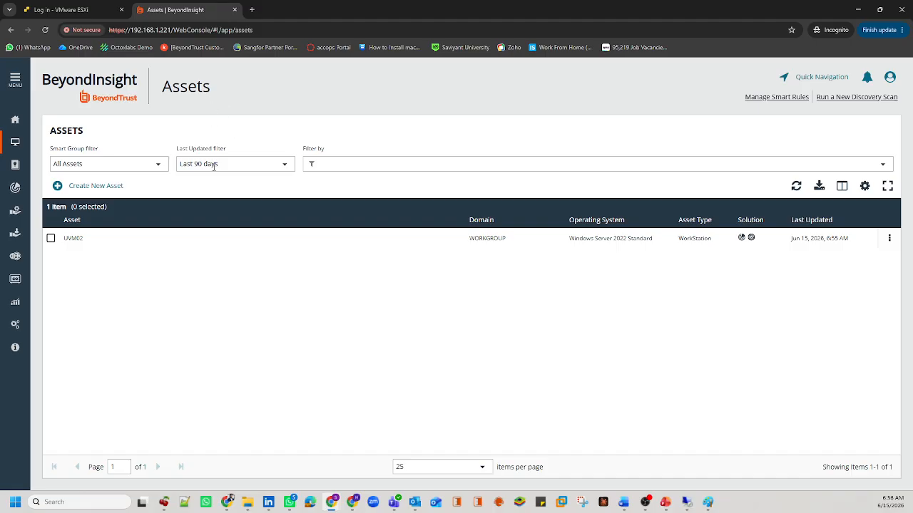
drag(226, 150, 183, 152)
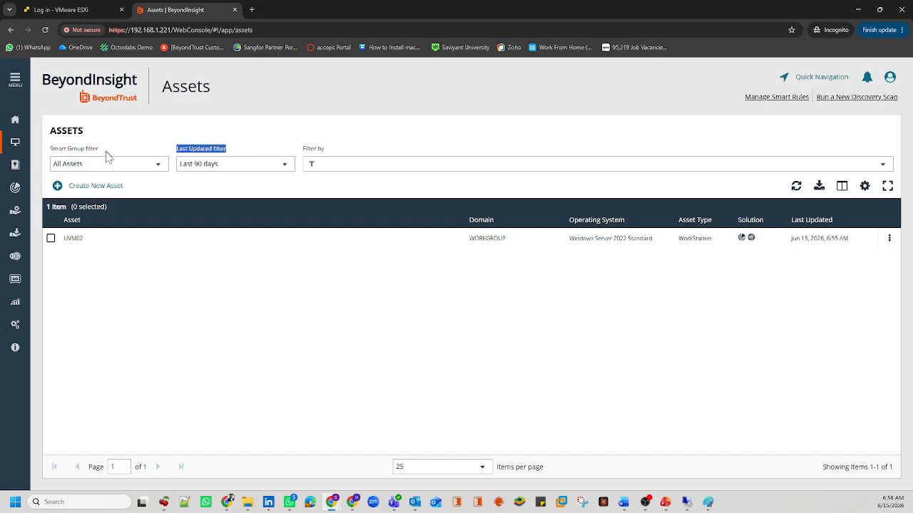
drag(100, 151, 52, 150)
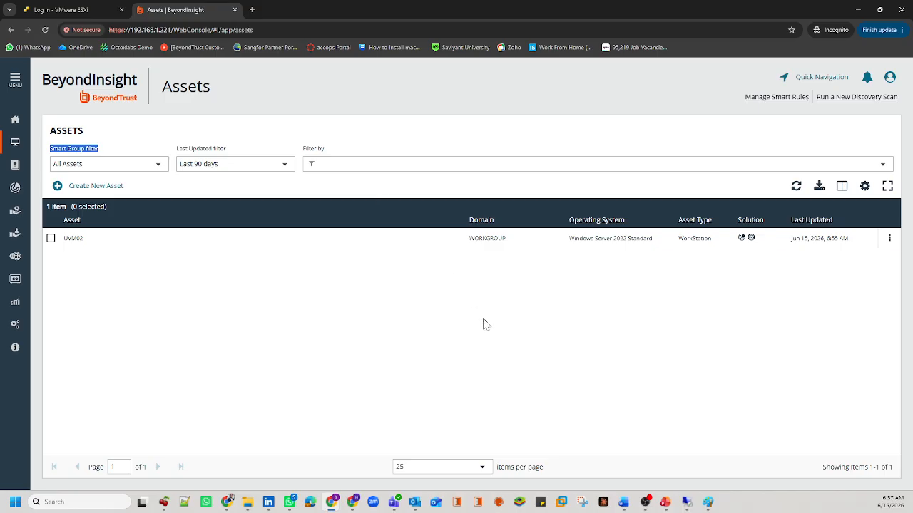
drag(99, 248, 67, 244)
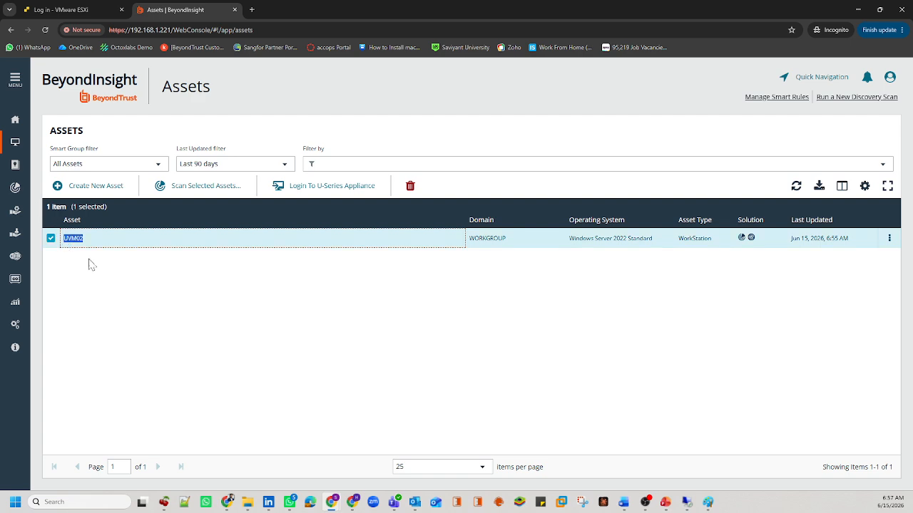
click(89, 264)
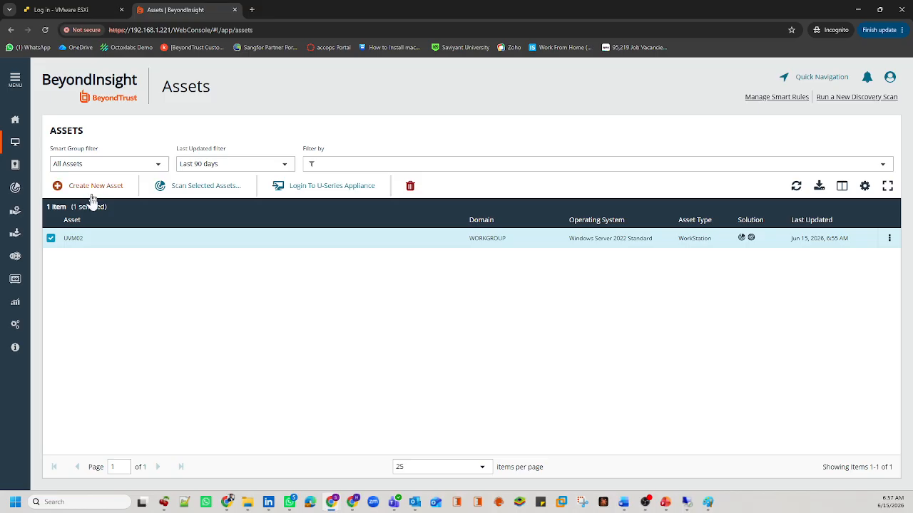
click(73, 238)
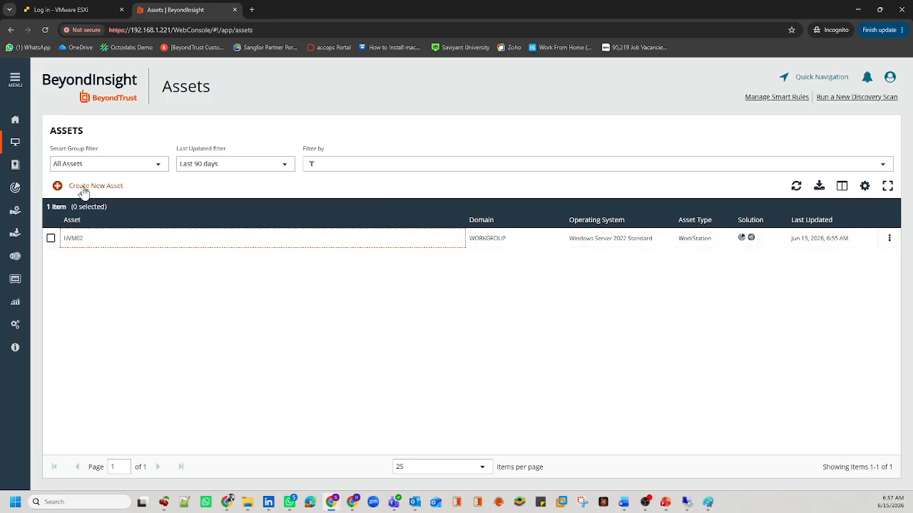
click(84, 192)
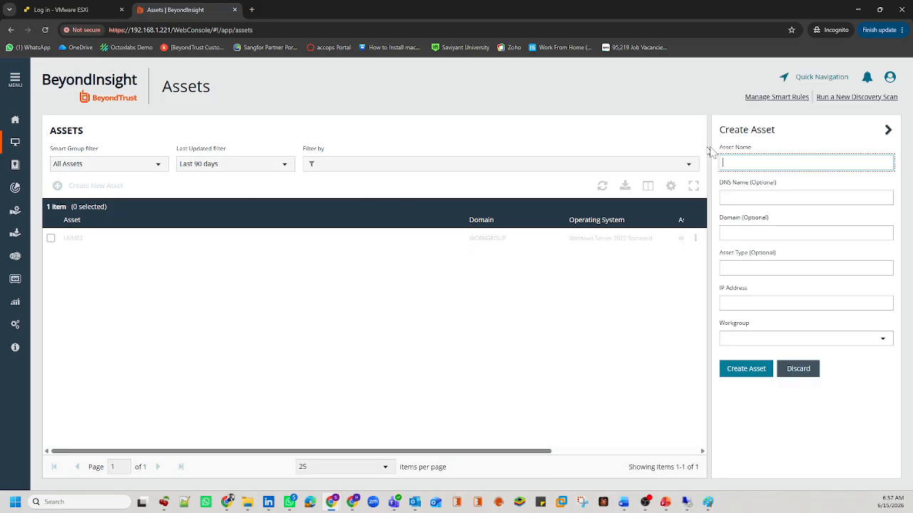
mouse_move(623, 502)
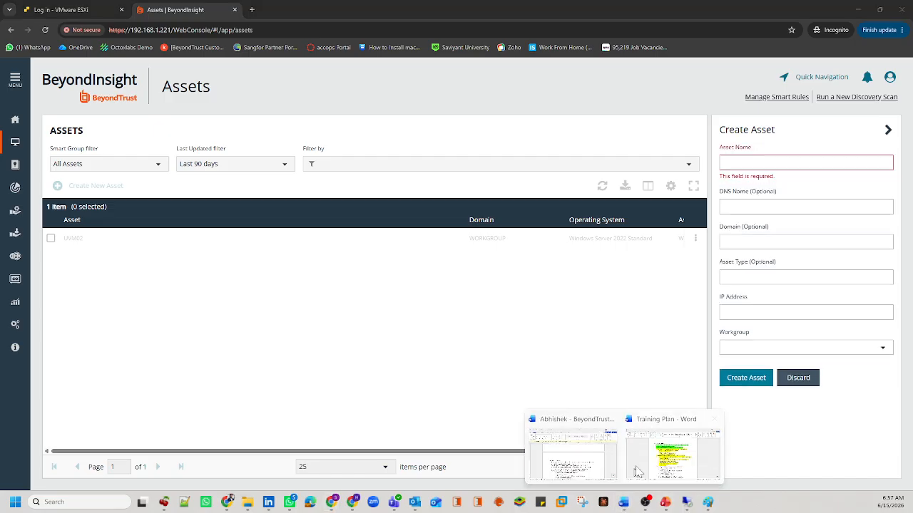
click(641, 470)
double_click(375, 353)
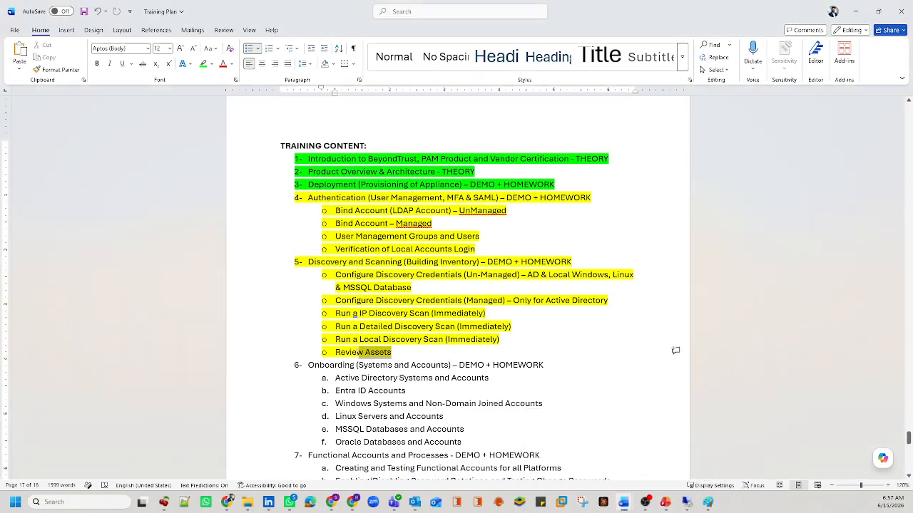
click(856, 11)
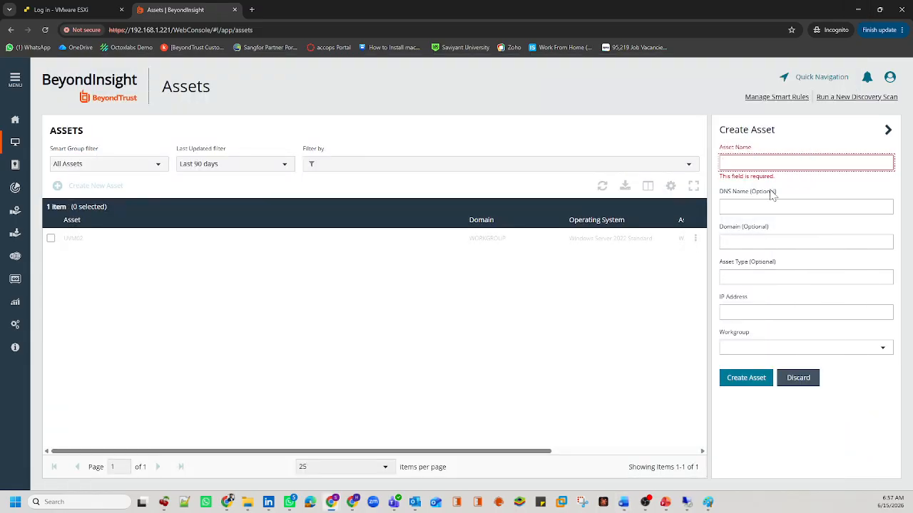
drag(752, 148, 718, 154)
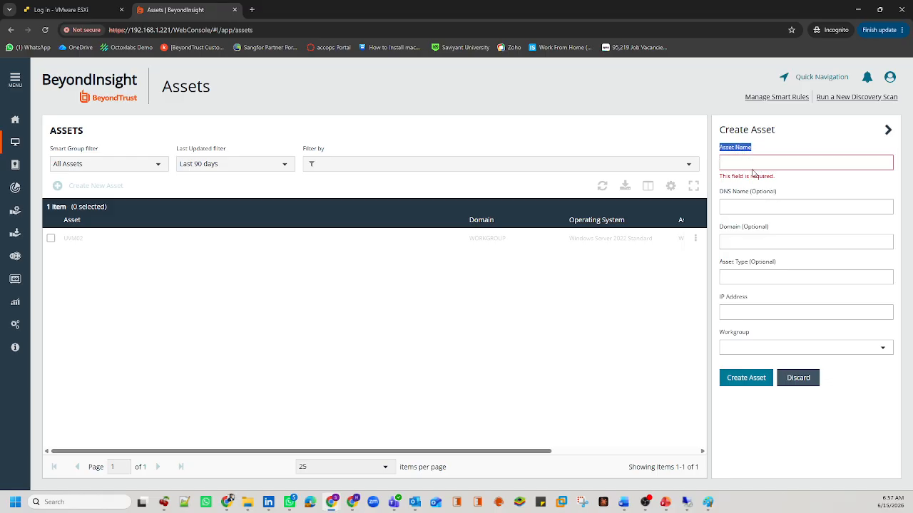
drag(784, 194, 723, 196)
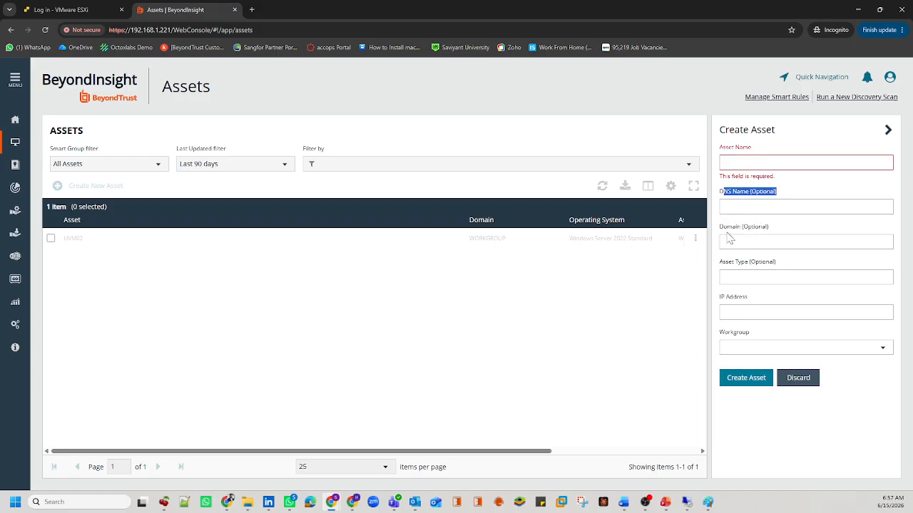
drag(726, 232, 759, 228)
drag(732, 297, 764, 301)
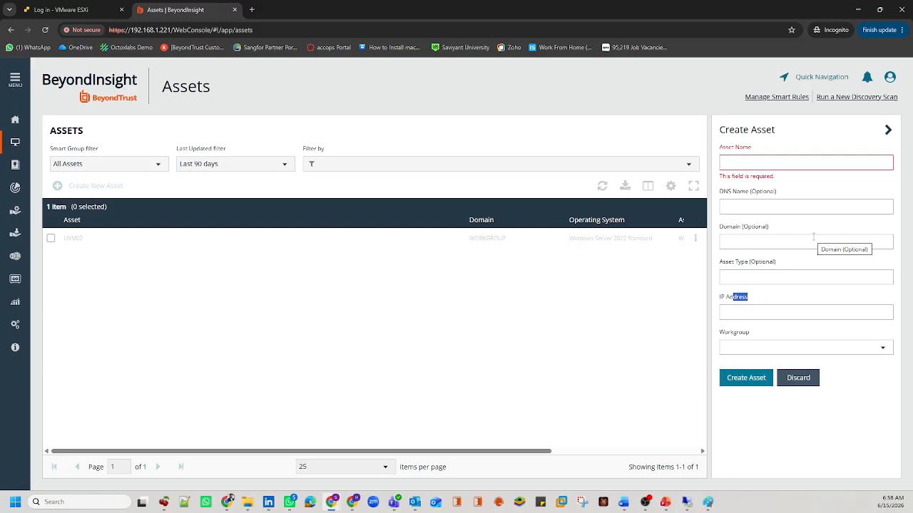
Step: Discard the Create Asset form, return to Discovery Scans, then bring up the Training Plan document
click(796, 377)
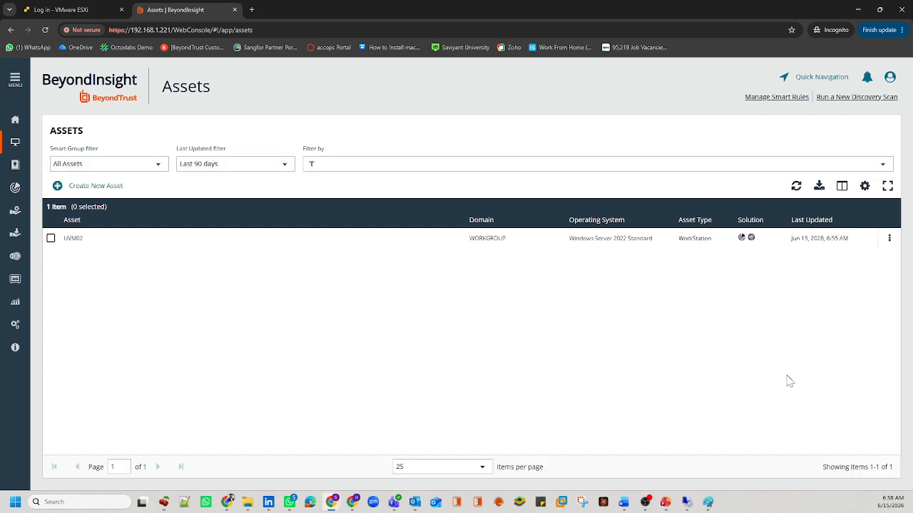
click(15, 187)
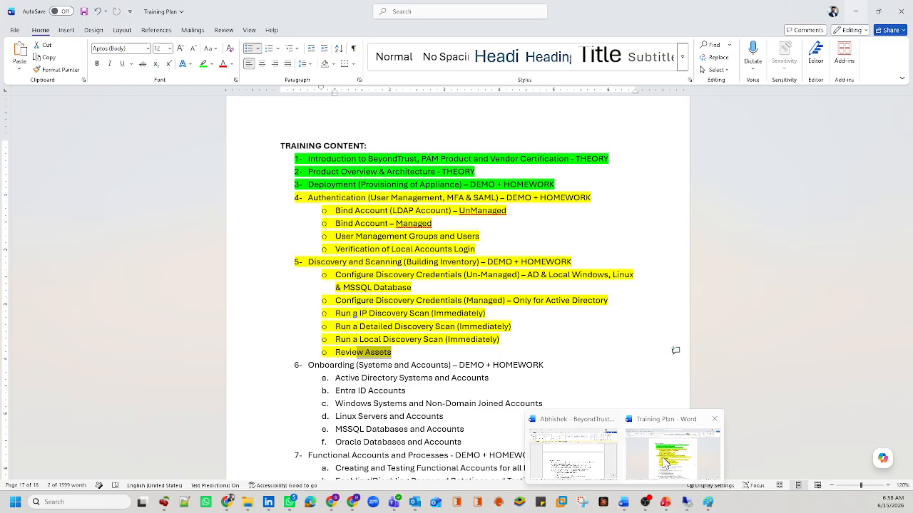
click(665, 462)
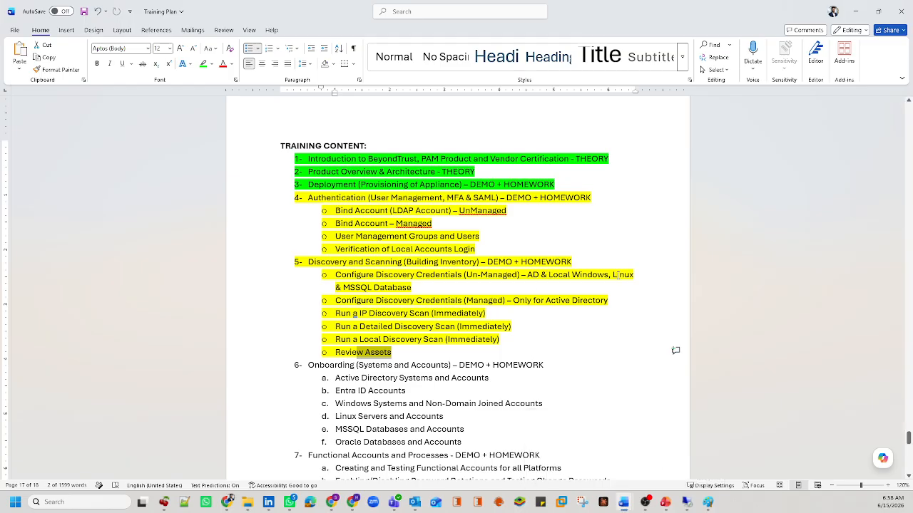
Step: In the Training Plan, highlight the Linux and MSSQL Database discovery topics
drag(612, 275, 633, 275)
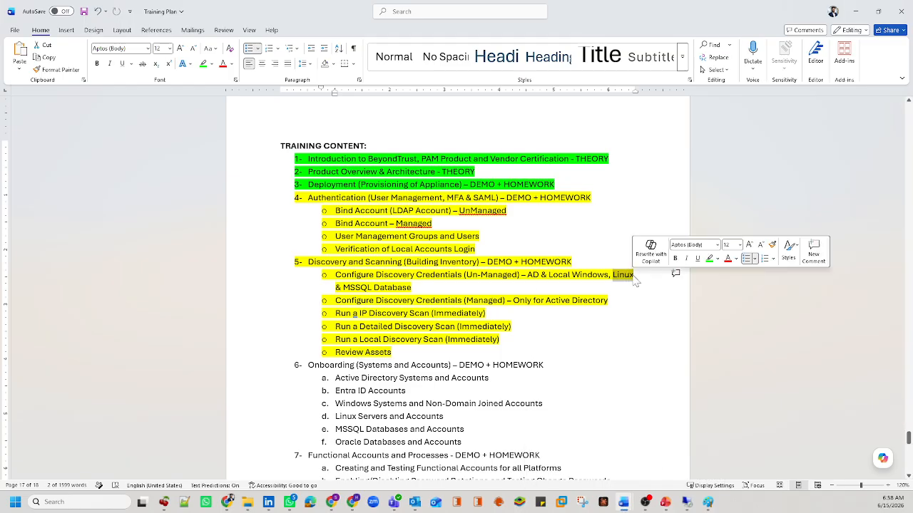
drag(344, 287, 411, 288)
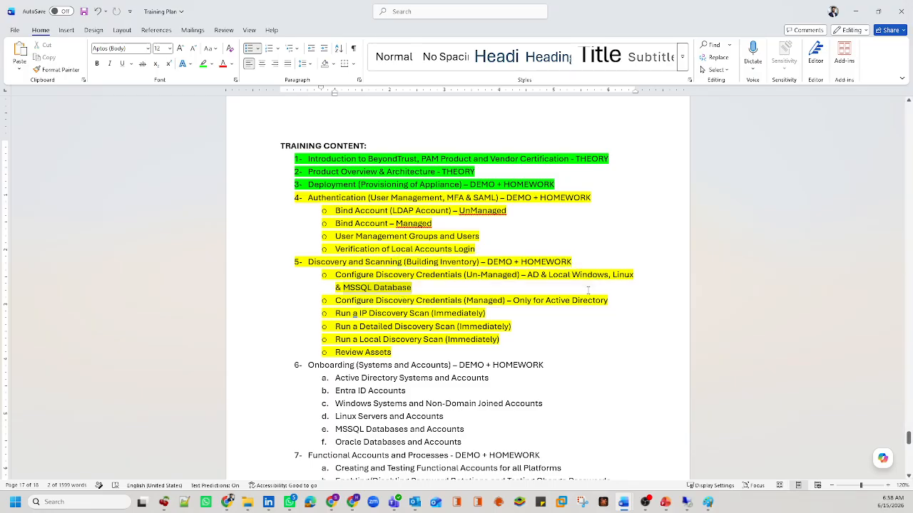
click(613, 275)
drag(613, 275, 633, 276)
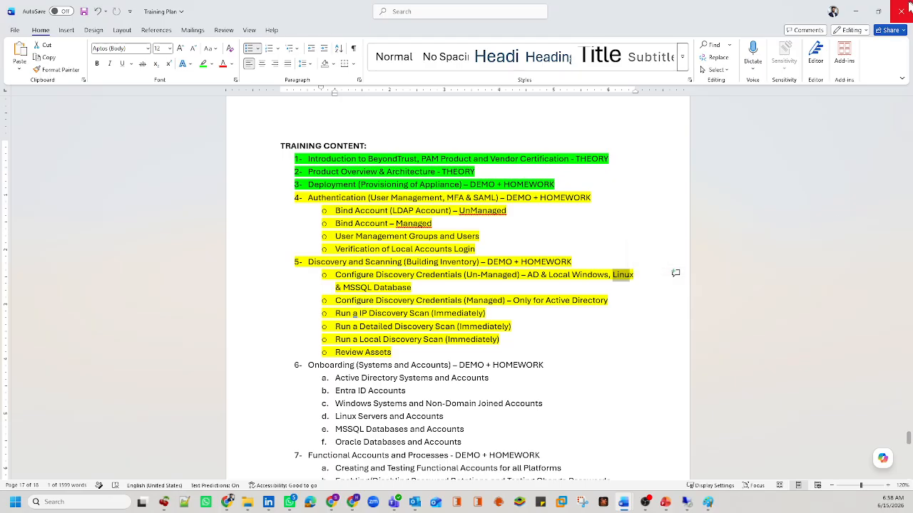
key(alt+Tab)
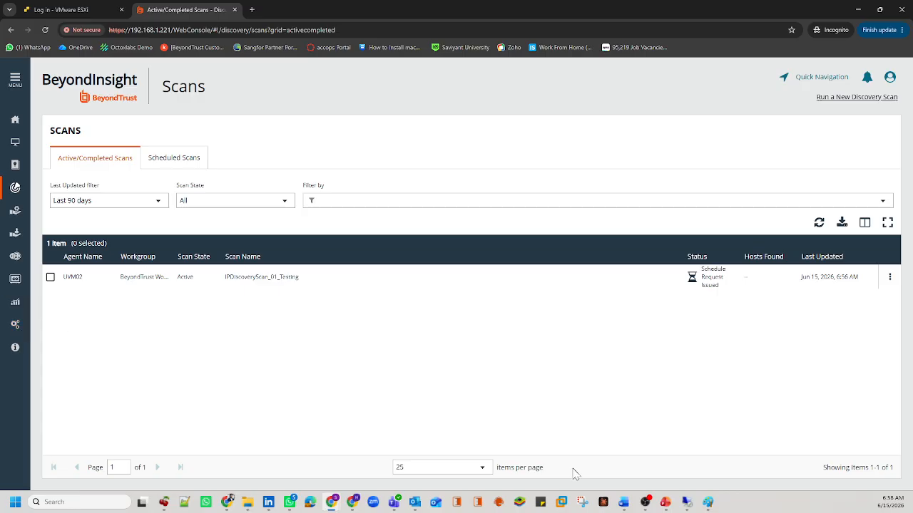
mouse_move(626, 502)
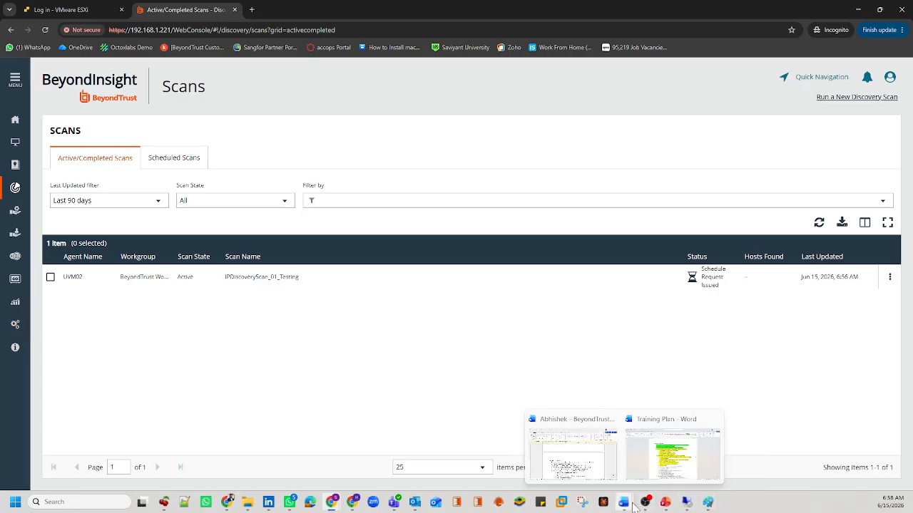
click(661, 465)
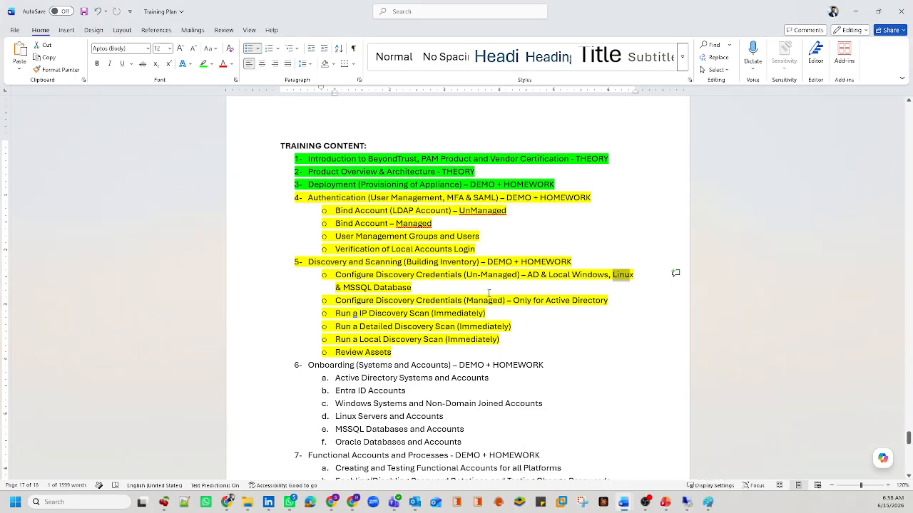
Step: Highlight the managed credentials and Local Windows items, then return to BeyondInsight Scans
click(560, 307)
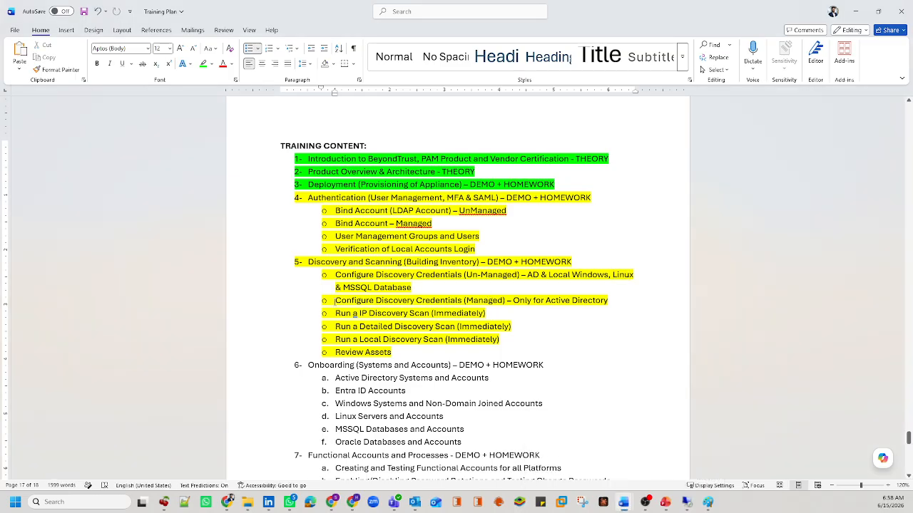
drag(335, 302, 586, 303)
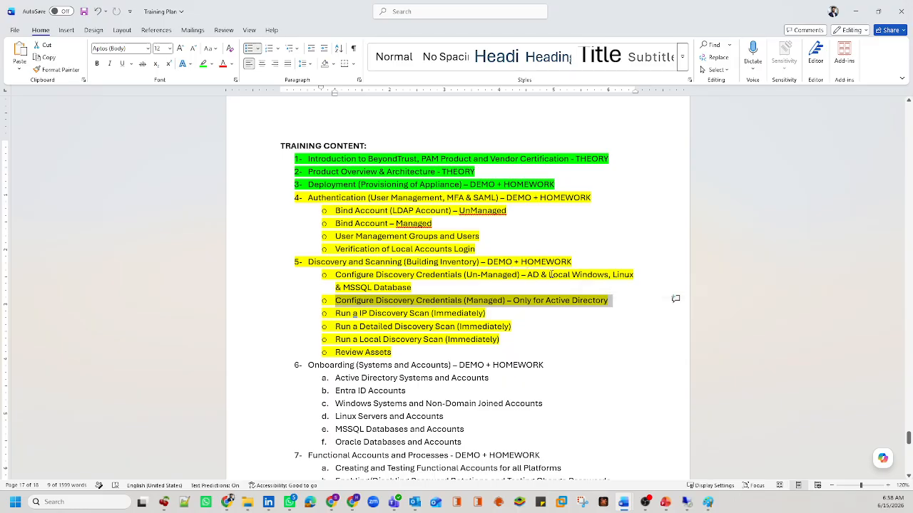
drag(550, 274, 608, 275)
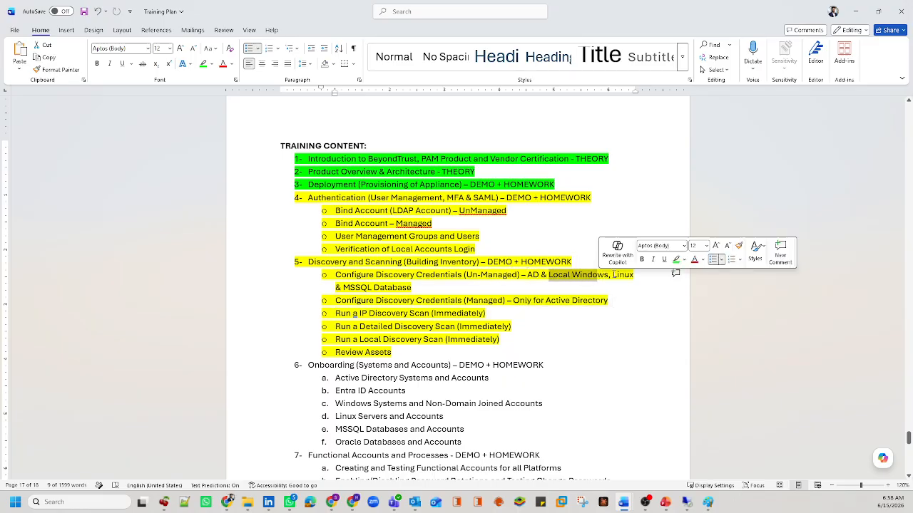
click(614, 275)
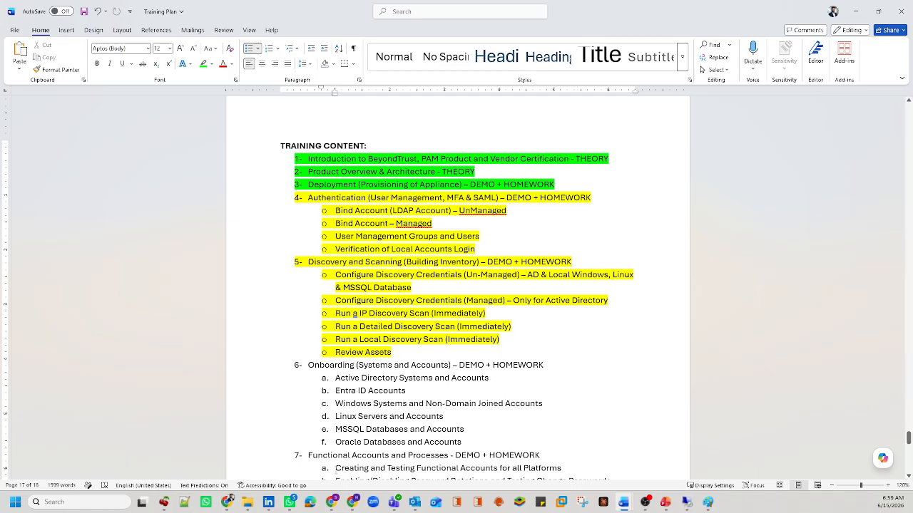
mouse_move(332, 502)
click(363, 460)
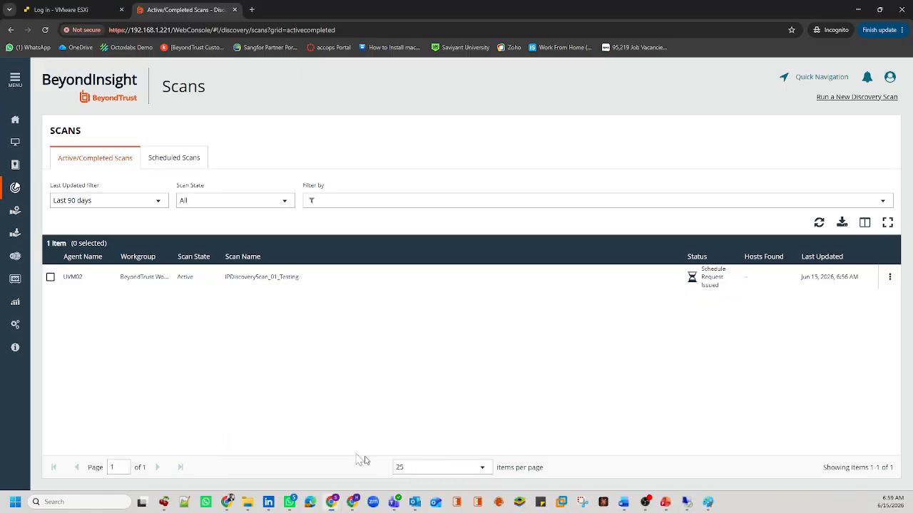
Step: Open Configuration > Discovery Management credentials, then switch to the ESXi host login page
click(15, 325)
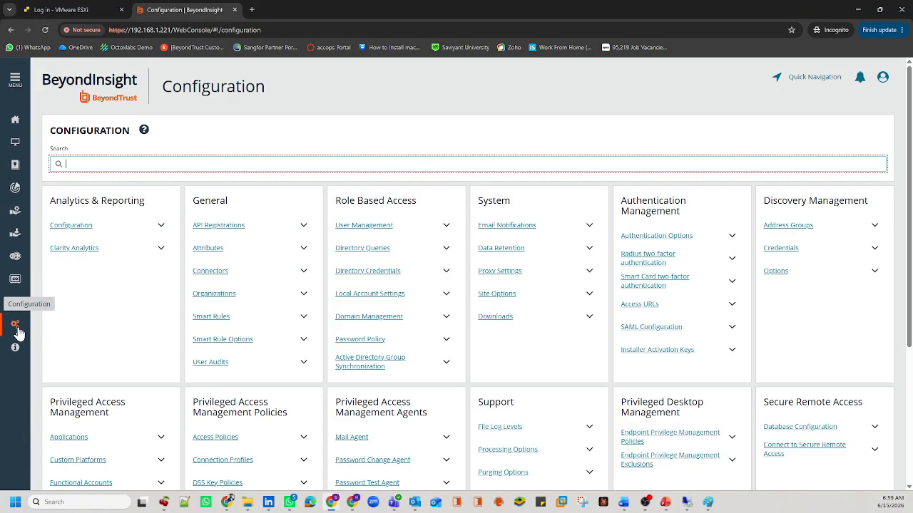
click(780, 248)
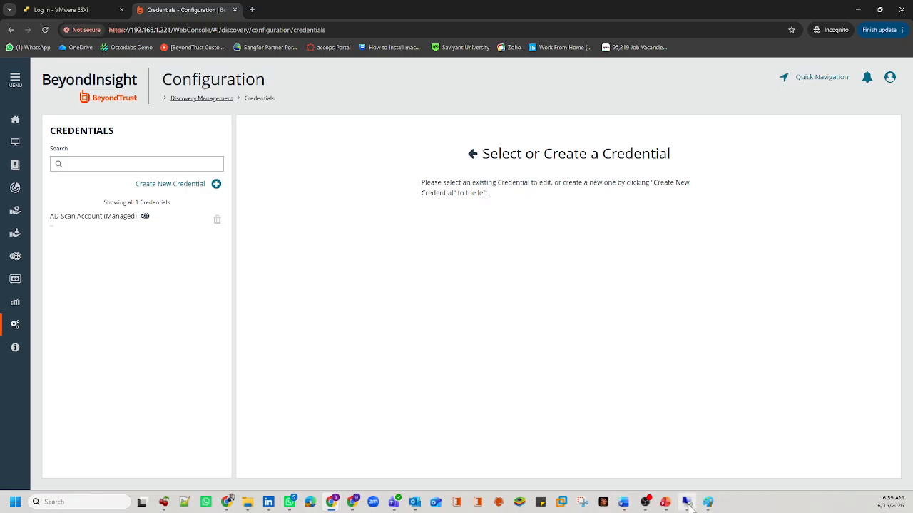
click(94, 4)
Step: Sign in to the ESXi host as root with the account password and dismiss the welcome banner
text(roo)
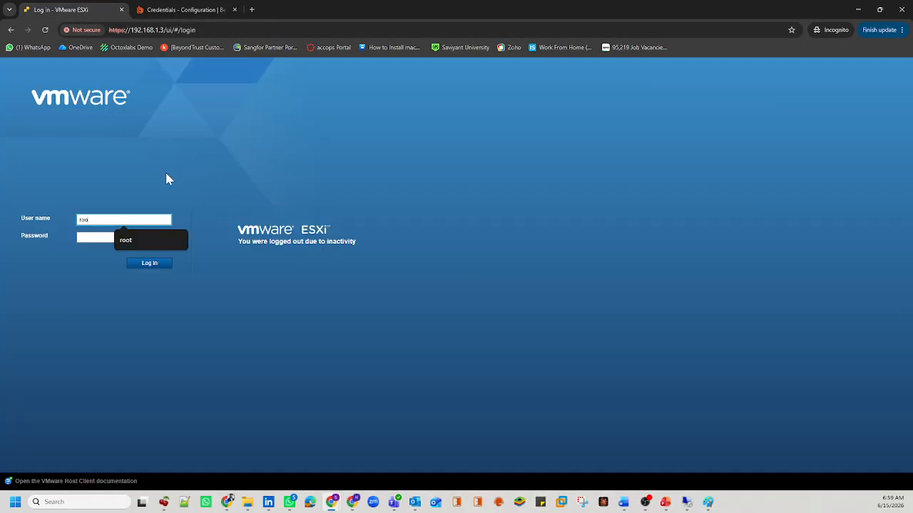
text(t)
key(Tab)
text(•••••)
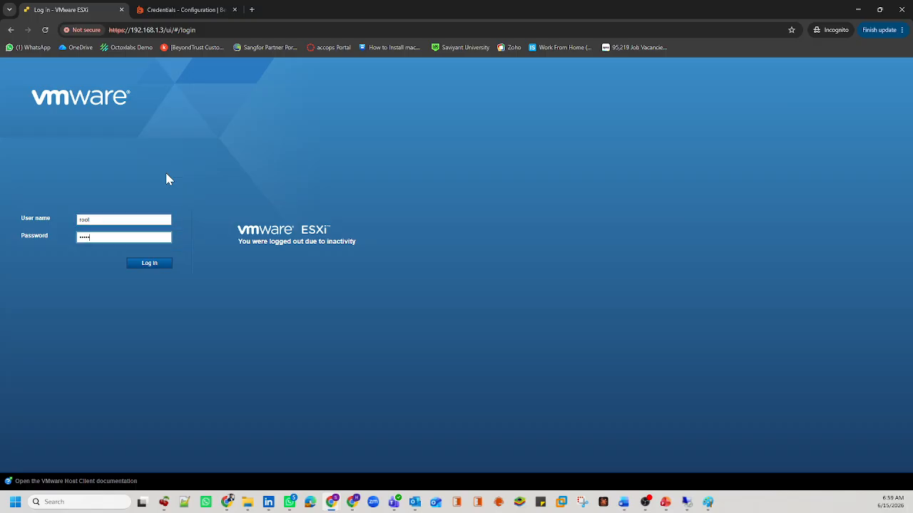
key(Return)
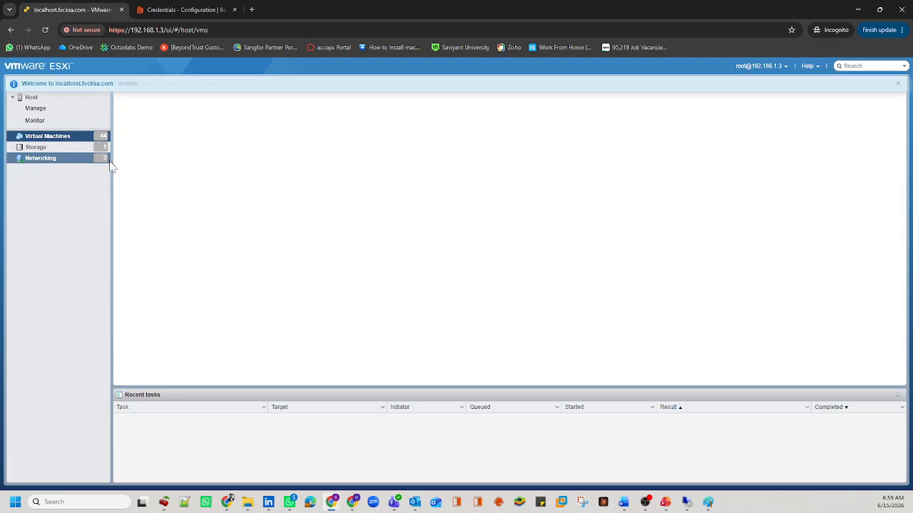
click(896, 84)
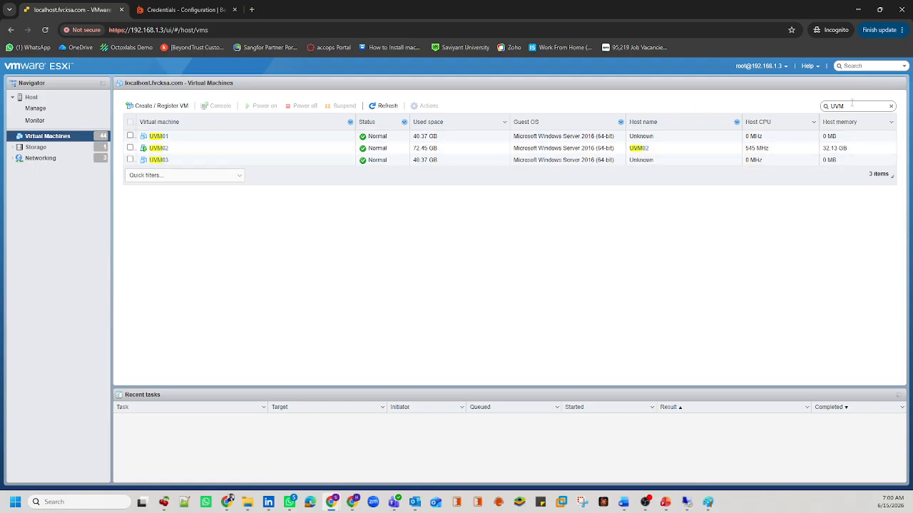
Step: Replace the VM search text with LX01 to show the four LX01 machines
drag(851, 106, 812, 109)
text(LX)1)
key(BackSpace)
text(01)
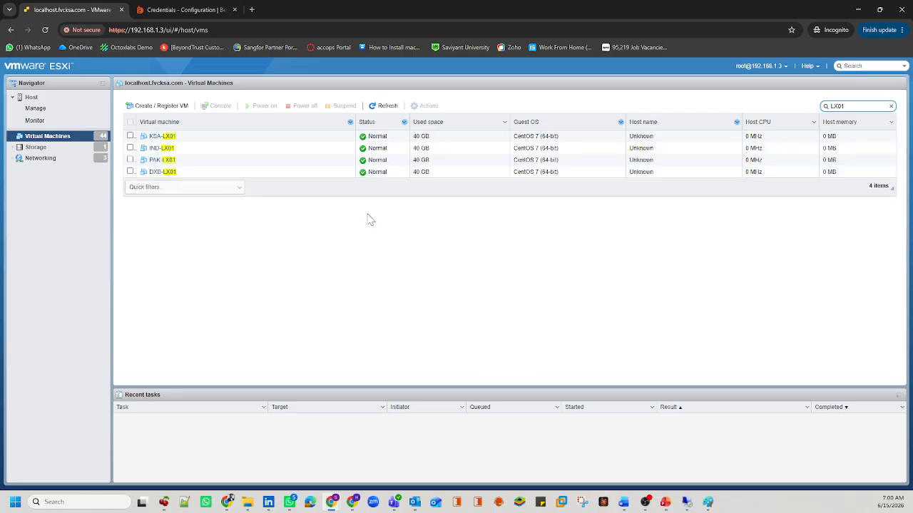
Step: Power on the IND-LX01 virtual machine and open its summary page
click(131, 148)
click(258, 106)
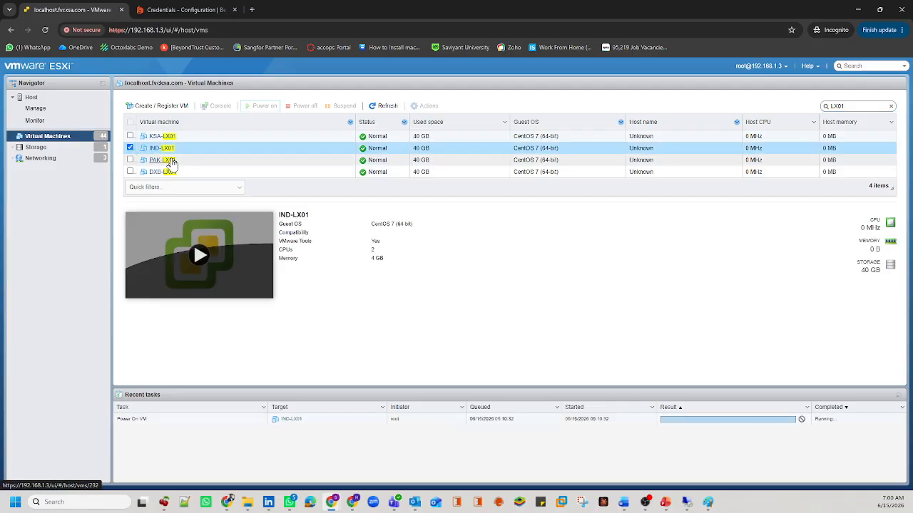
click(156, 149)
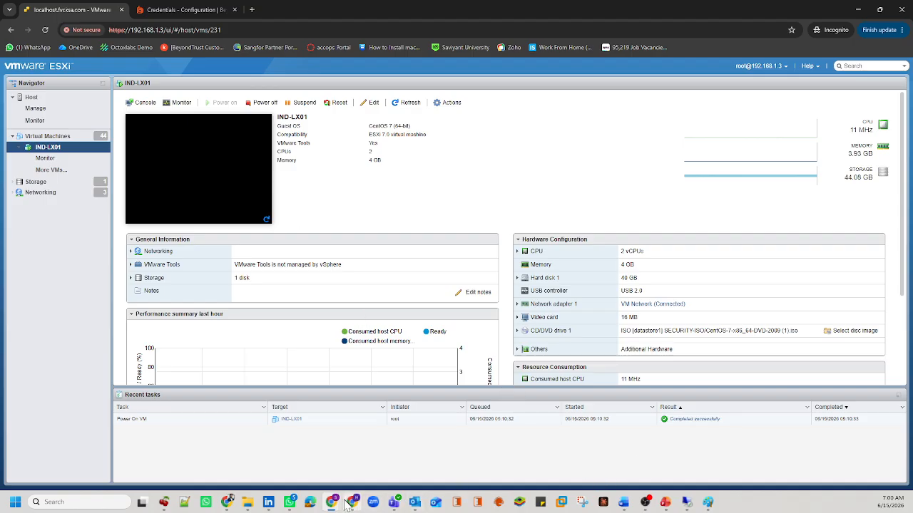
Step: Close the extra BeyondInsight login window and return to the Credentials page
mouse_move(331, 502)
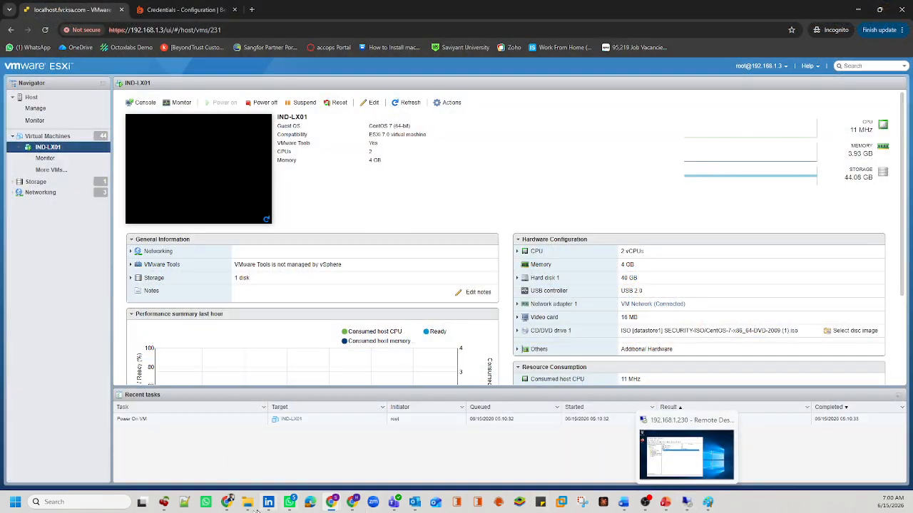
mouse_move(228, 503)
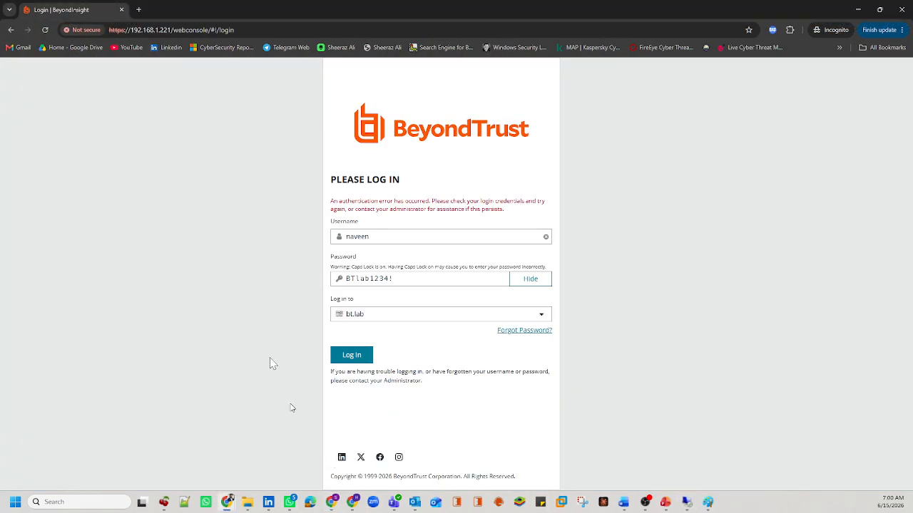
click(901, 9)
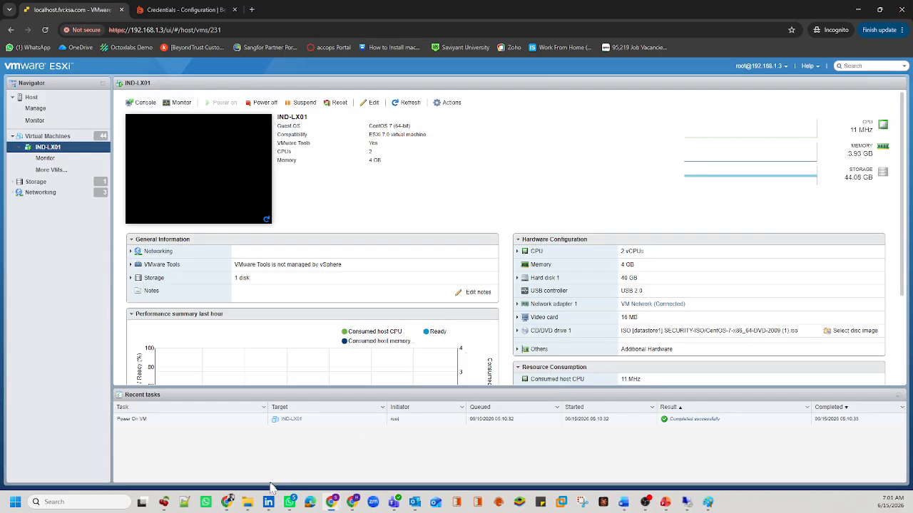
click(331, 502)
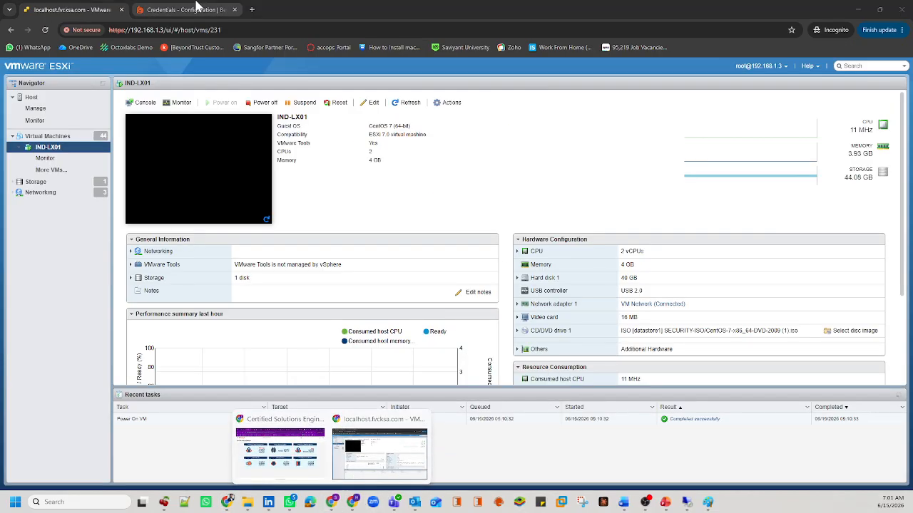
click(196, 8)
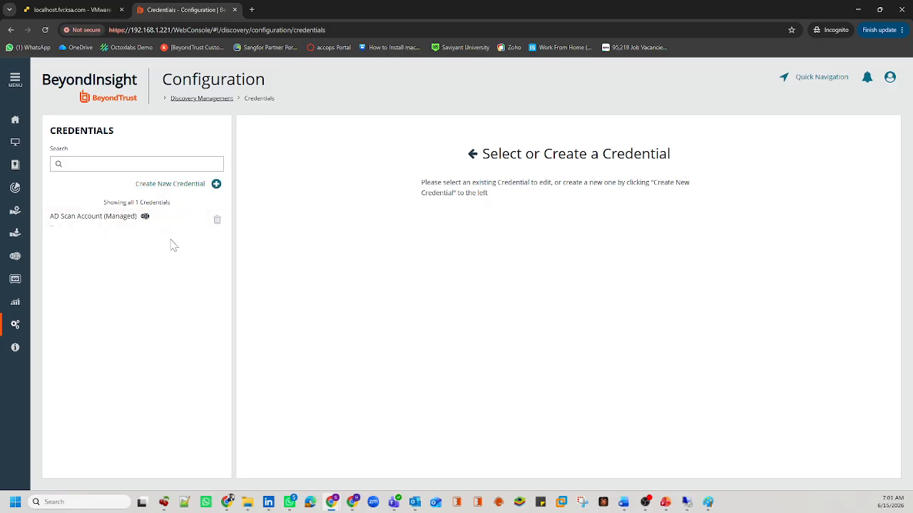
Step: Start a new credential and name it IND-LX01 (UnManaged)
click(194, 186)
click(289, 210)
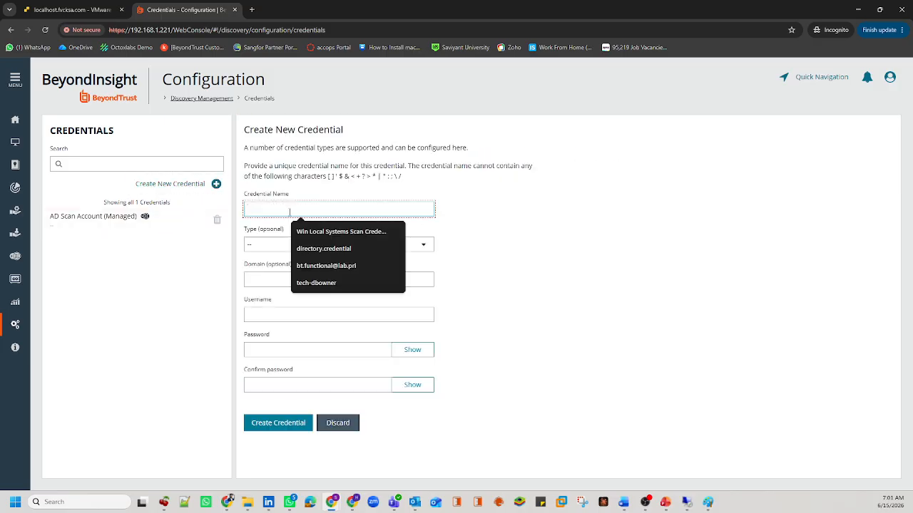
text(IN)
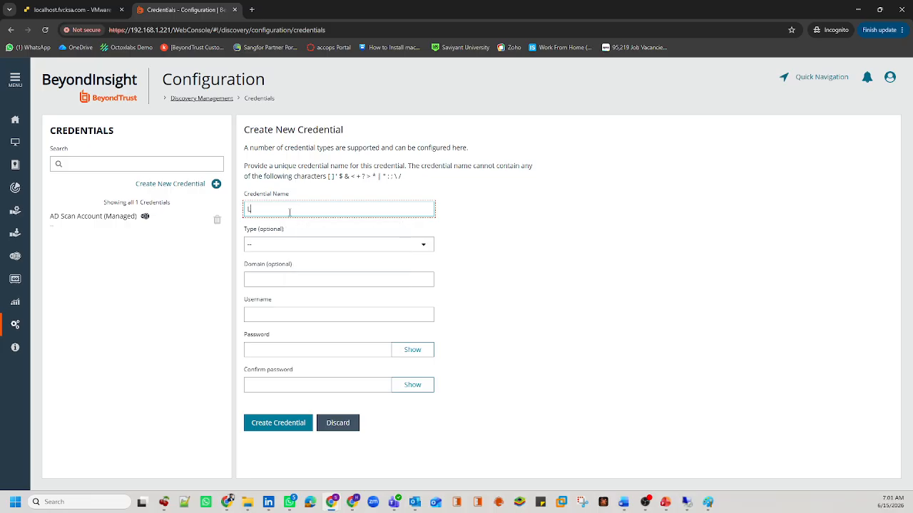
text(D-)
text(nmanage)
key(BackSpace)
key(BackSpace)
key(BackSpace)
key(BackSpace)
key(BackSpace)
key(BackSpace)
text(Managed)
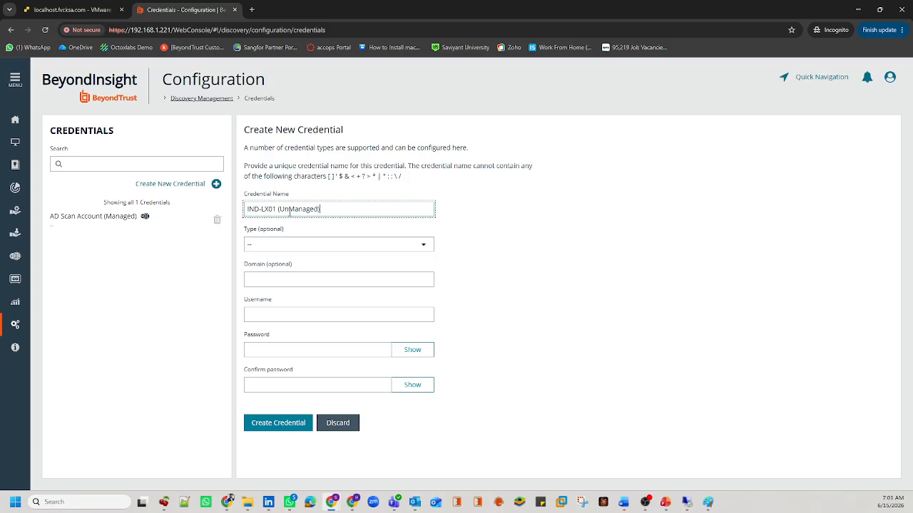
Step: Choose SSH as the credential type
click(265, 244)
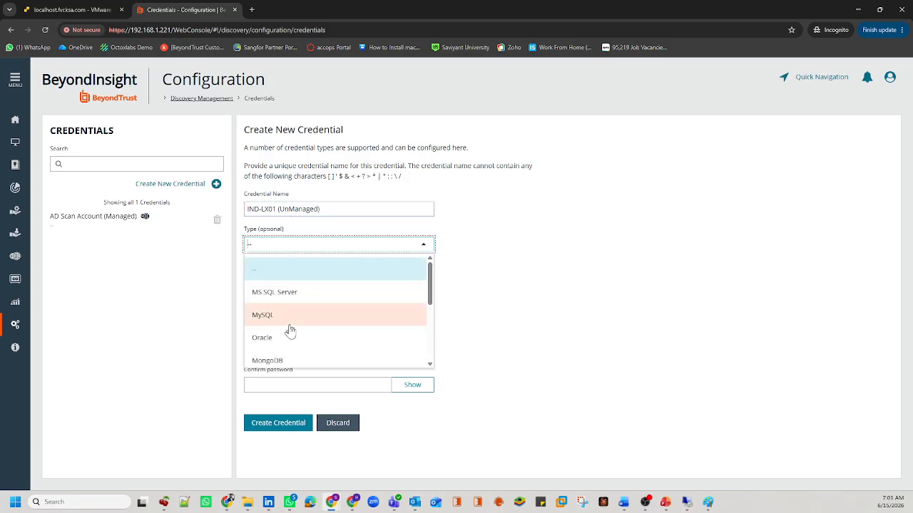
scroll(307, 339, down, 4)
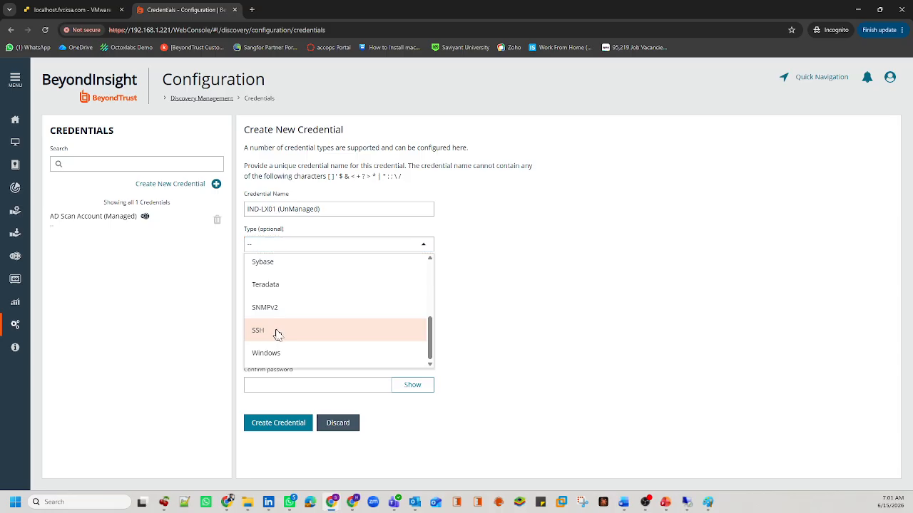
click(277, 335)
click(274, 281)
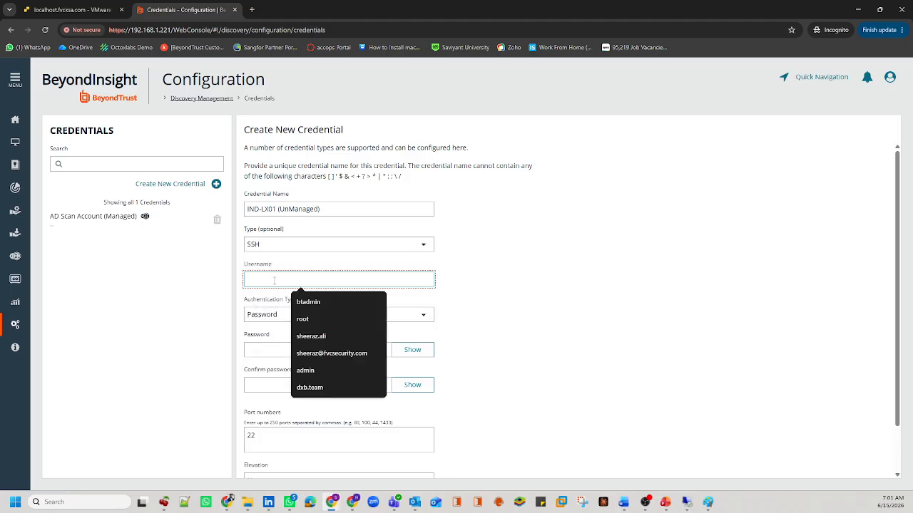
Step: Enter user name root with Password authentication and fill in the password
text(root)
key(Tab)
key(alt+Down)
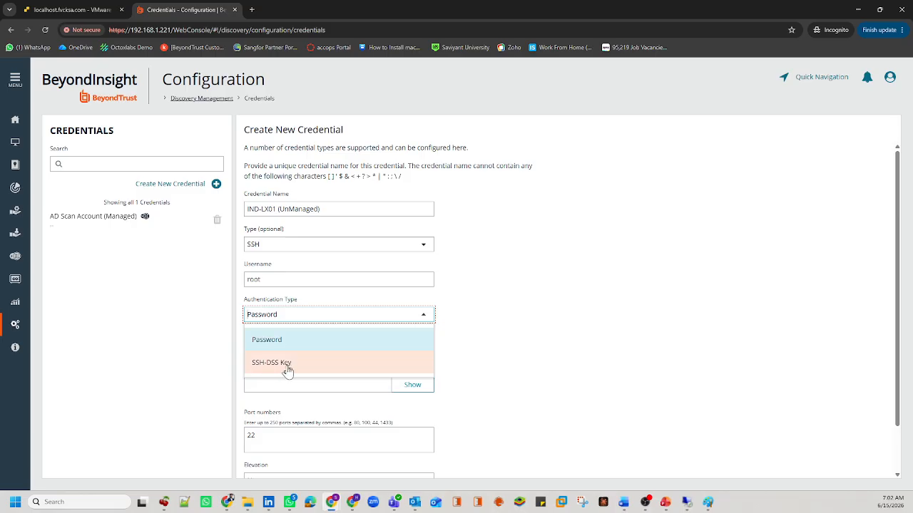
click(476, 344)
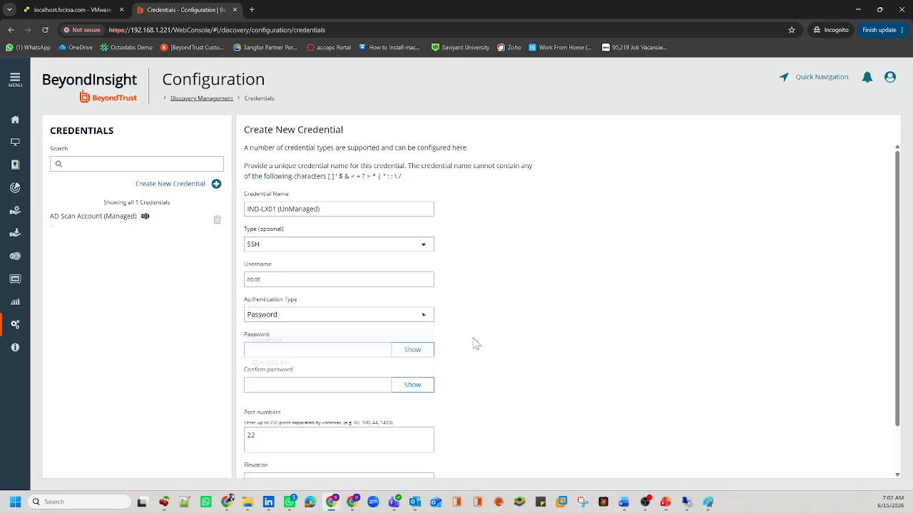
click(306, 349)
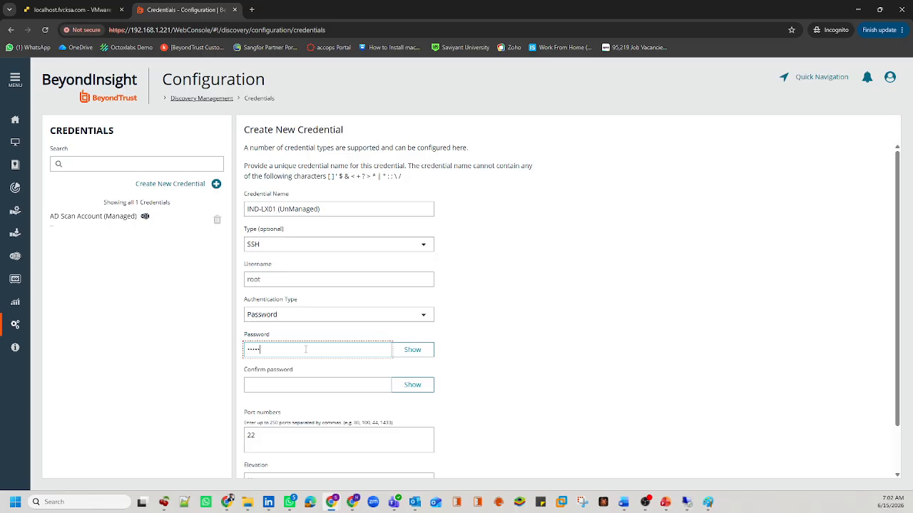
text(1)
key(Tab)
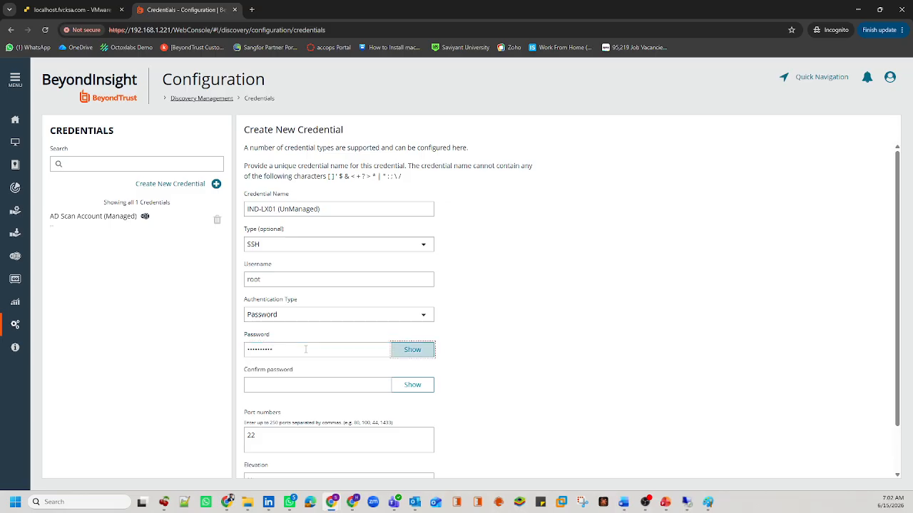
key(Tab)
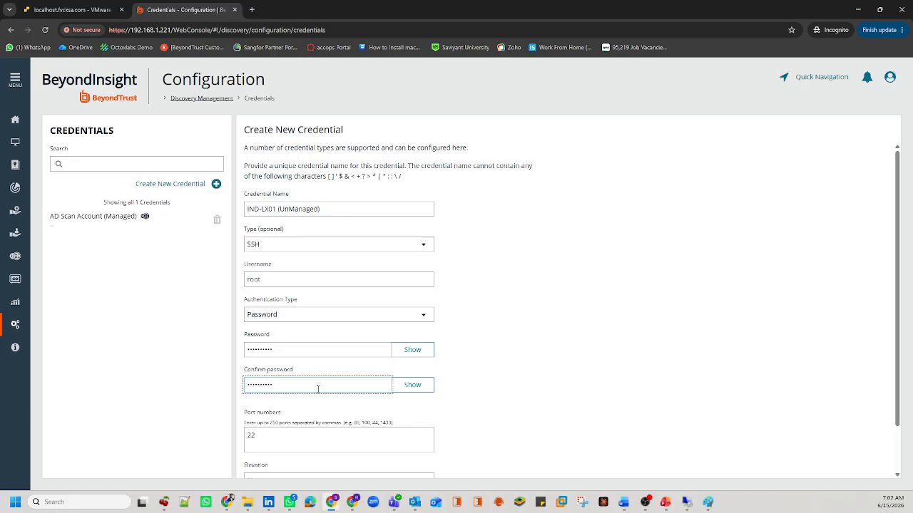
Step: Keep port 22 and elevation None, then save the SSH credential
scroll(318, 389, down, 1)
drag(280, 360, 251, 360)
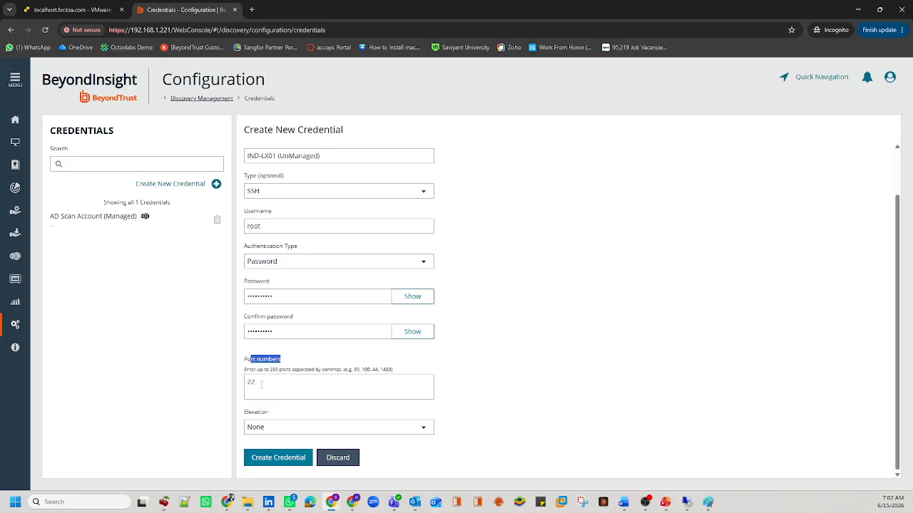
double_click(261, 385)
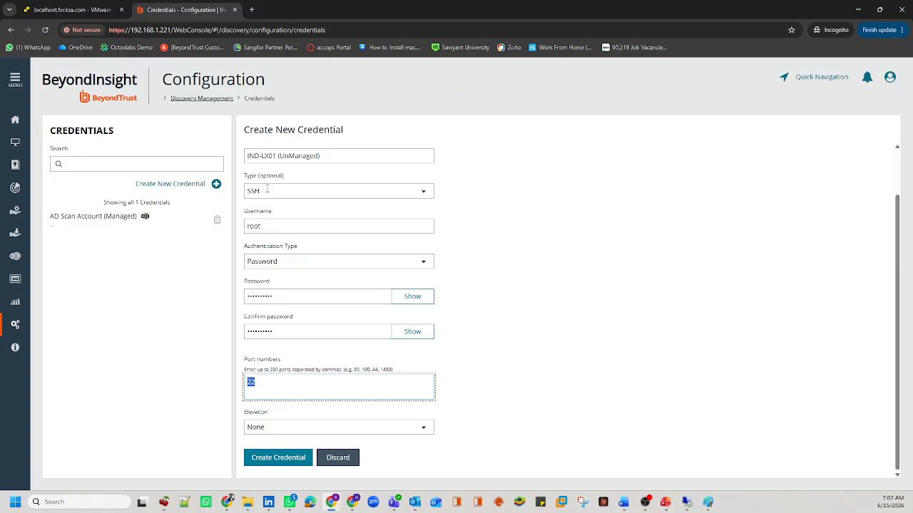
drag(267, 226, 247, 231)
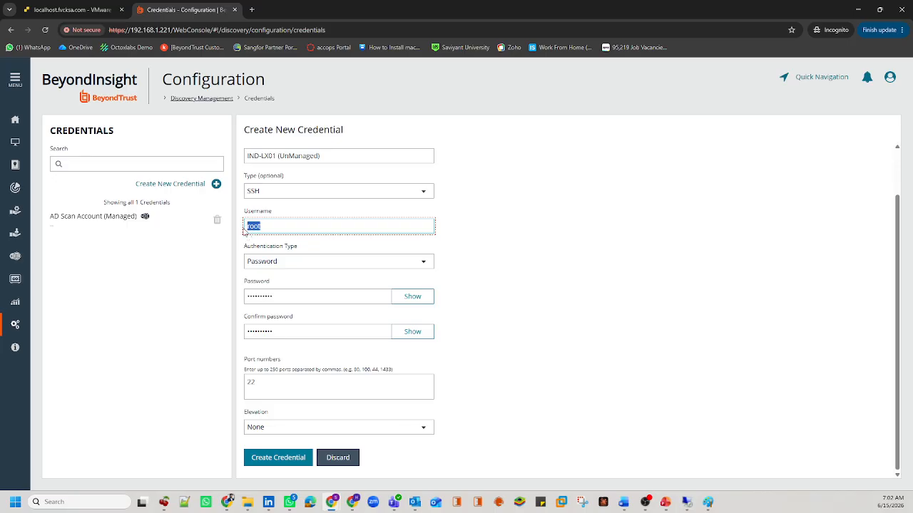
click(246, 427)
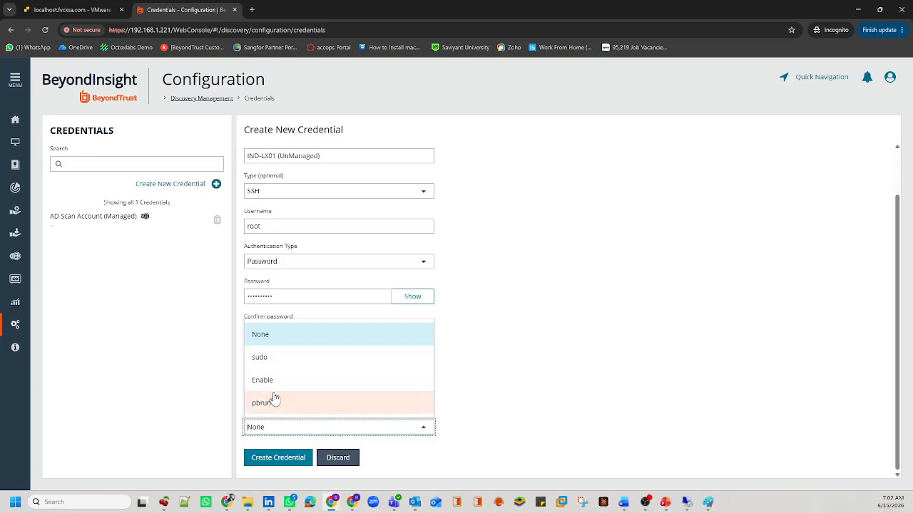
click(207, 364)
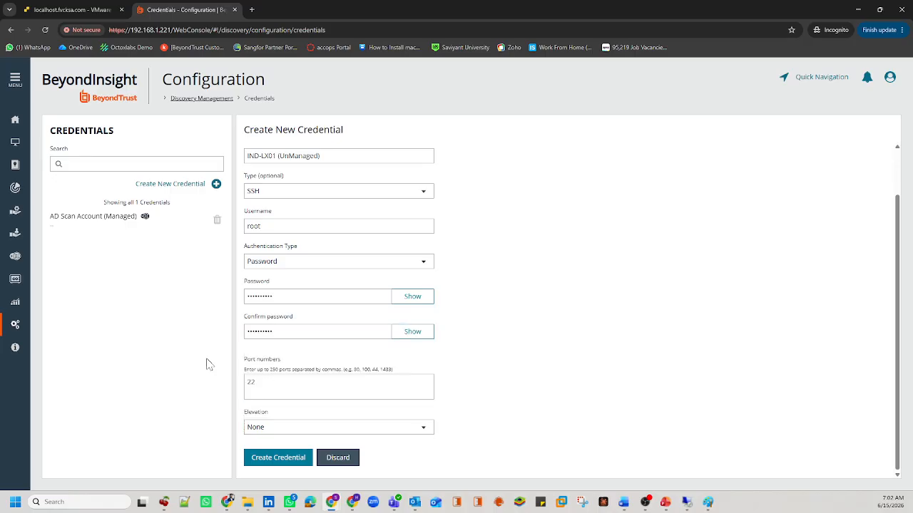
click(273, 458)
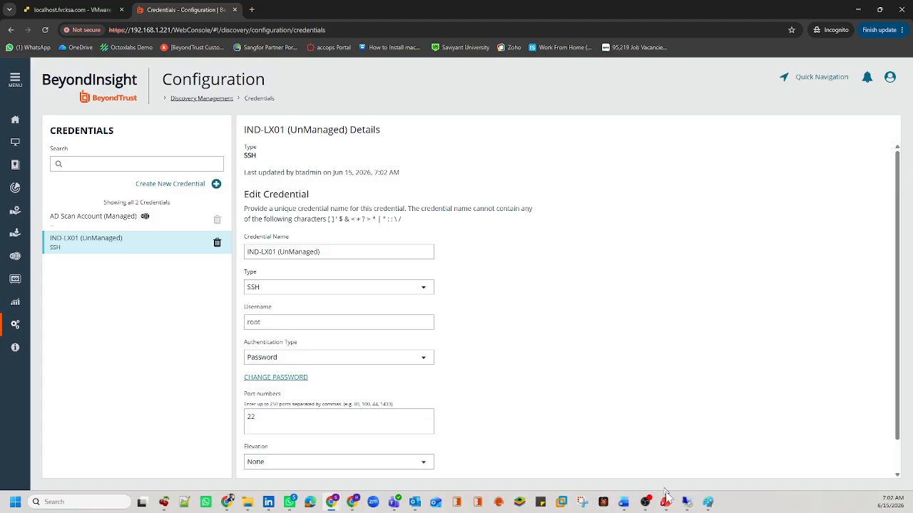
Step: Shrink the remote desktop window and bring the BeyondInsight browser forward
mouse_move(686, 504)
click(688, 456)
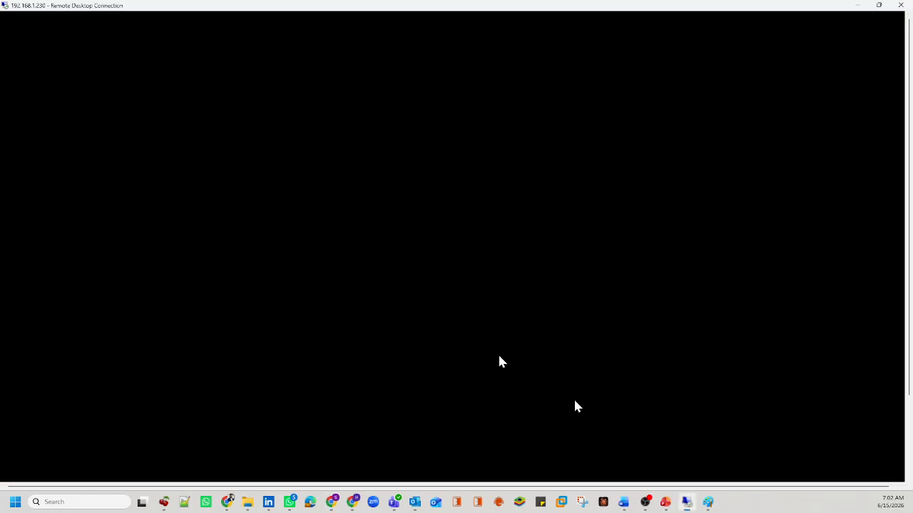
double_click(479, 5)
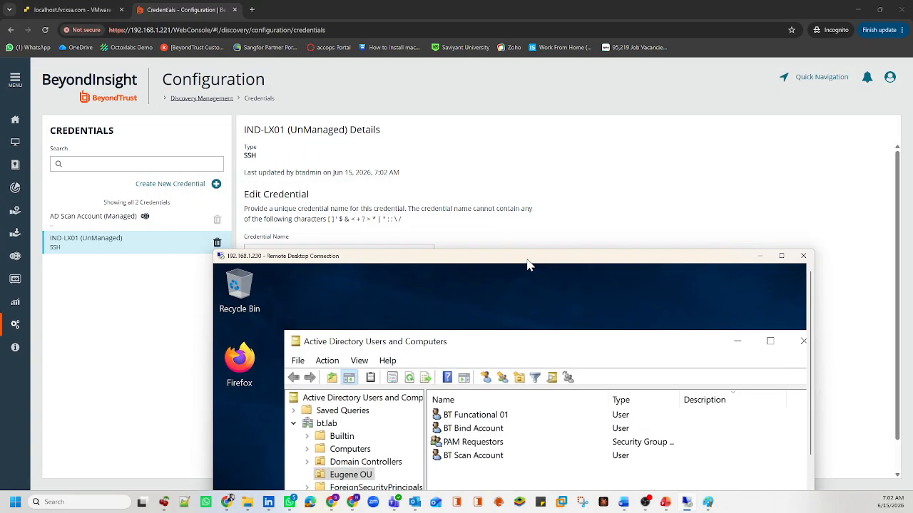
click(142, 353)
Step: Go to the Discovery scans list and start a new discovery scan
click(15, 187)
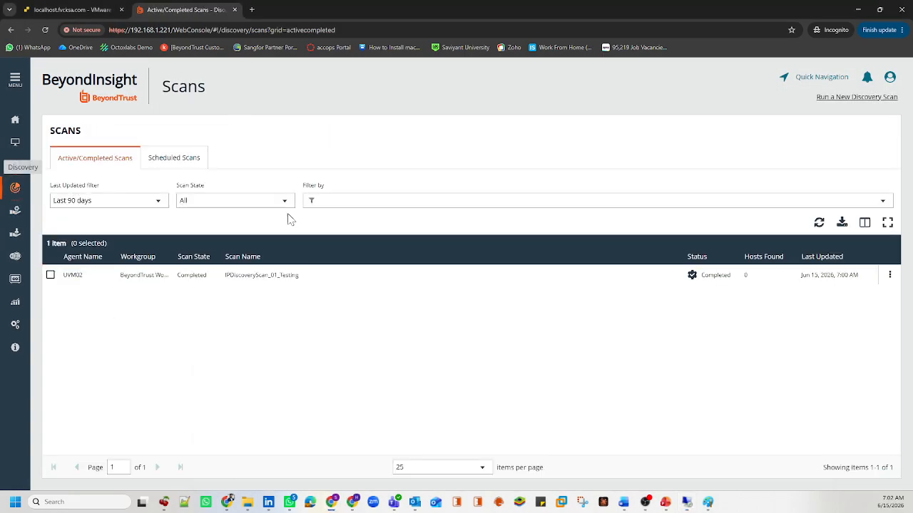
mouse_move(729, 276)
mouse_down()
mouse_move(699, 283)
mouse_move(746, 279)
mouse_up()
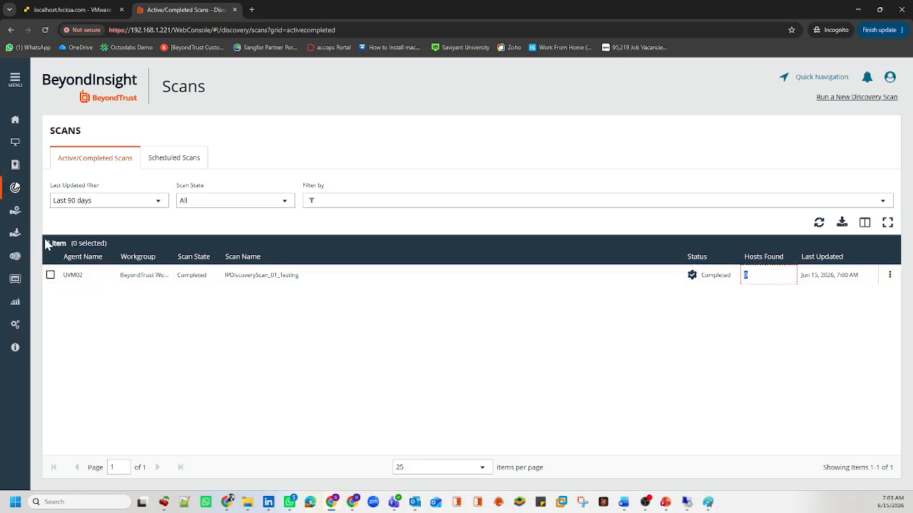
click(15, 120)
click(15, 142)
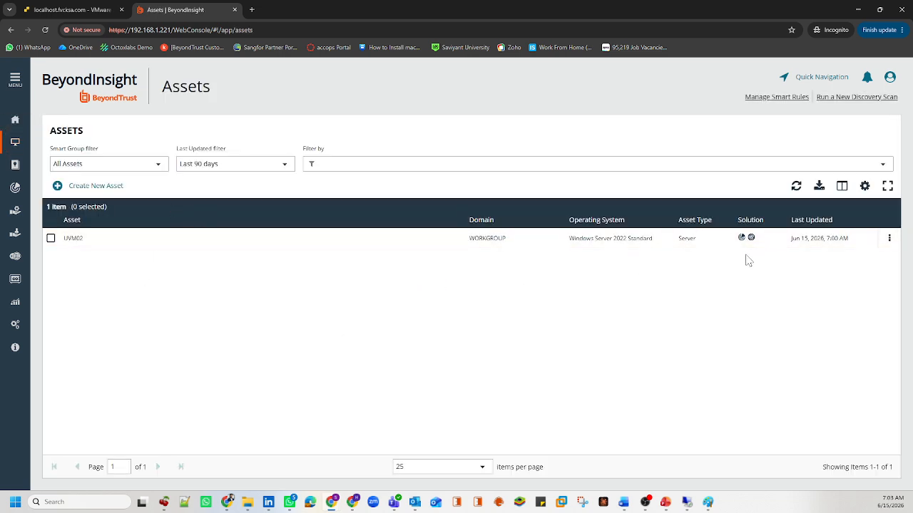
click(15, 188)
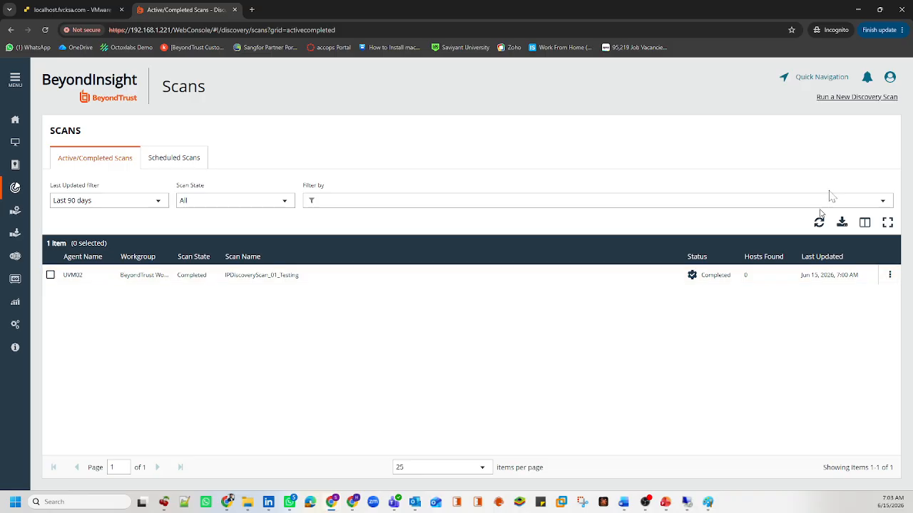
click(852, 98)
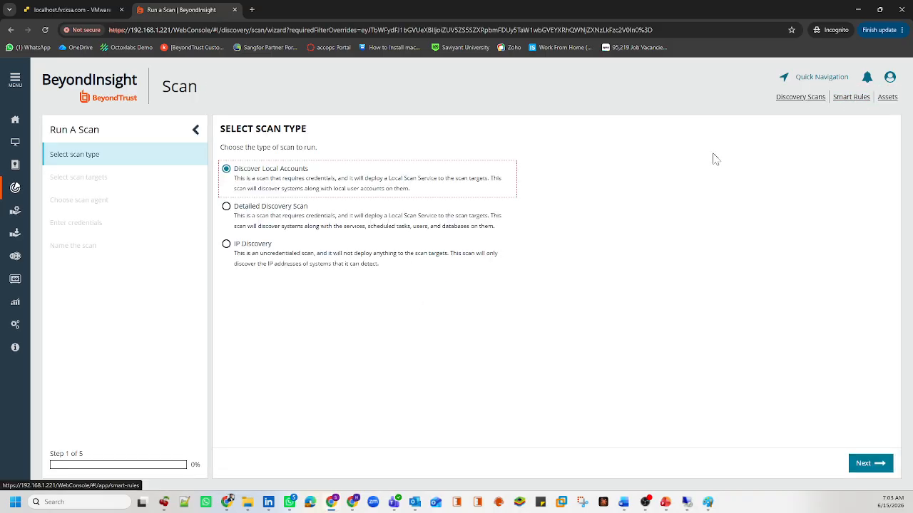
Step: Select Detailed Discovery Scan as the scan type on step 1
click(288, 335)
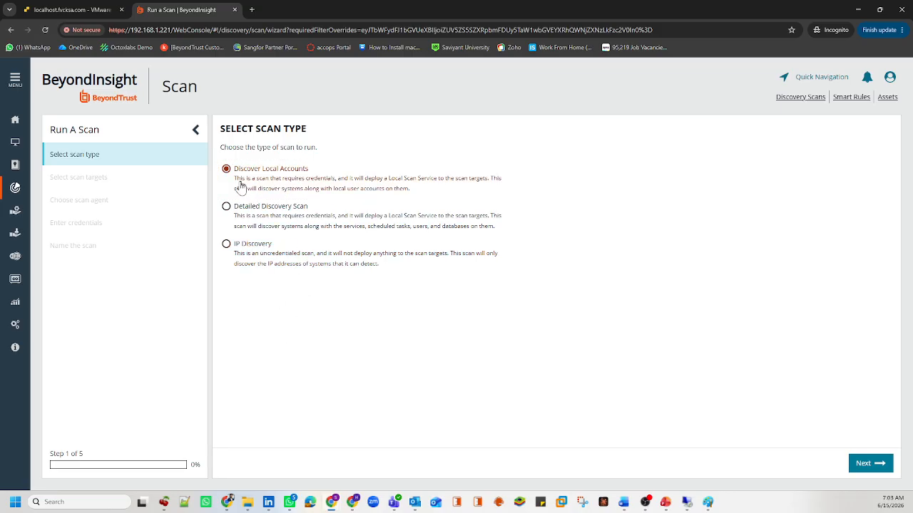
click(287, 215)
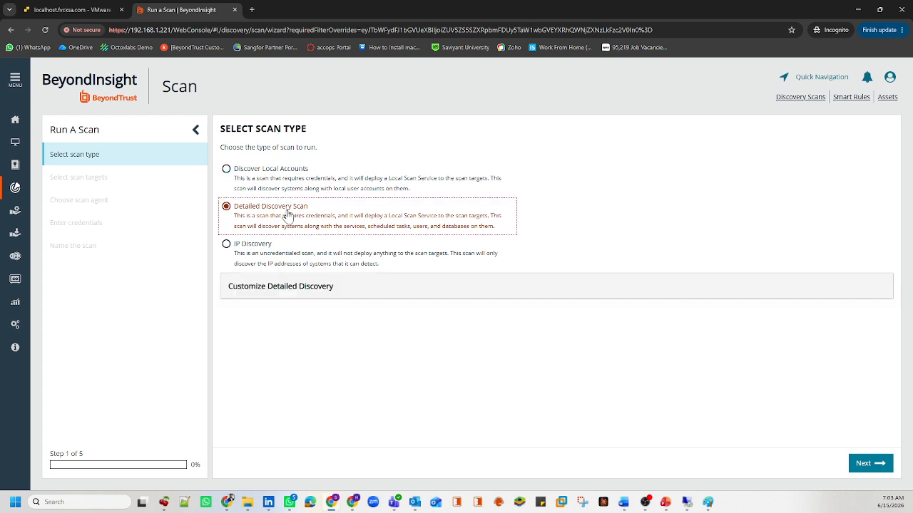
Step: Expand Customize Detailed Discovery and review the Accounts and Services options, leaving all ticked
click(325, 286)
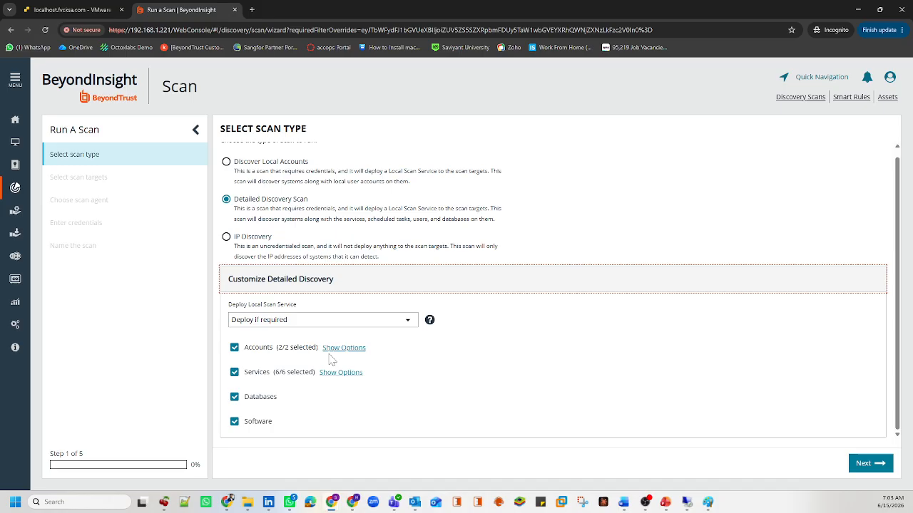
click(334, 348)
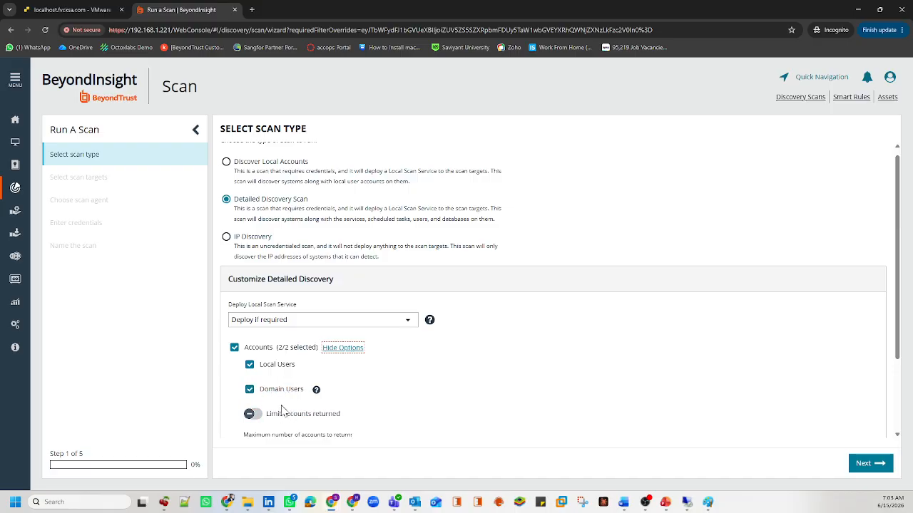
scroll(283, 412, down, 3)
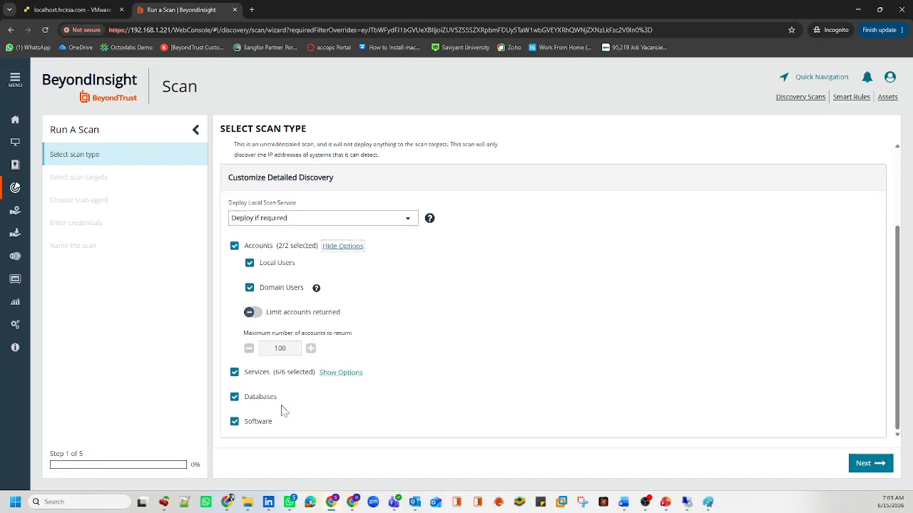
click(338, 374)
scroll(320, 383, down, 3)
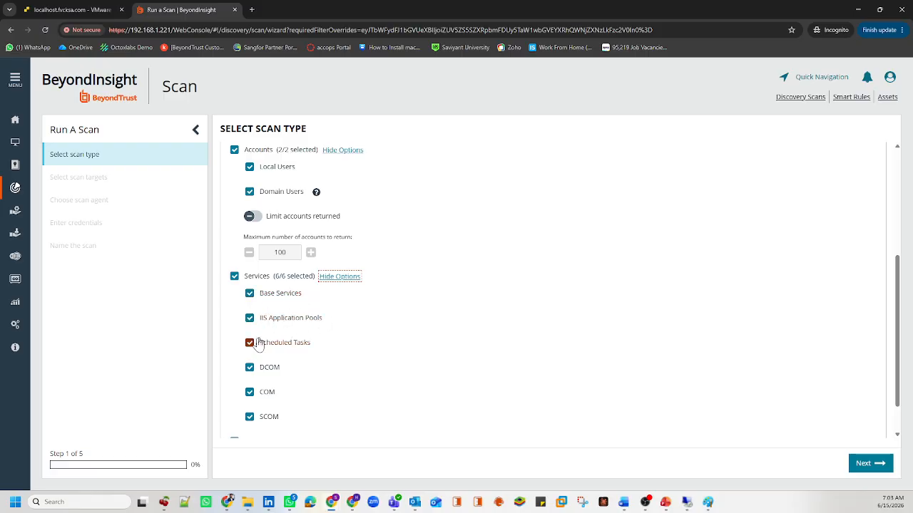
scroll(281, 371, down, 2)
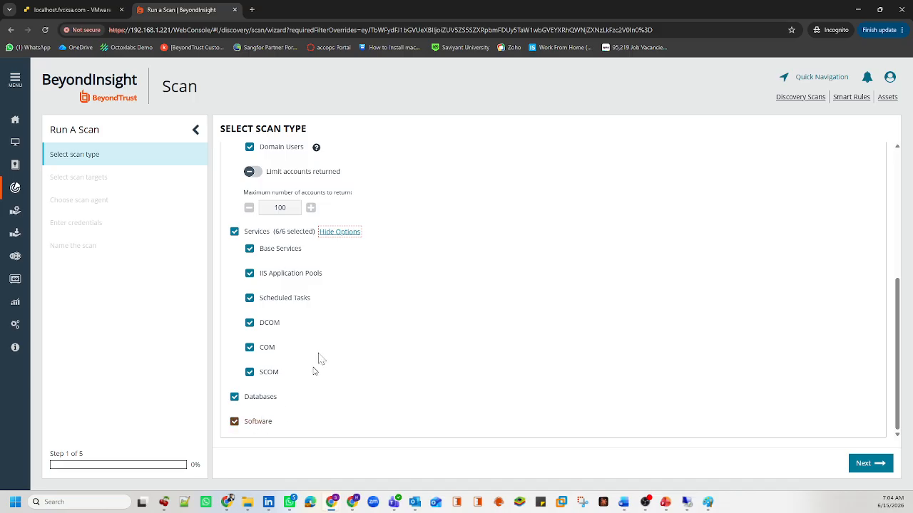
scroll(312, 279, up, 2)
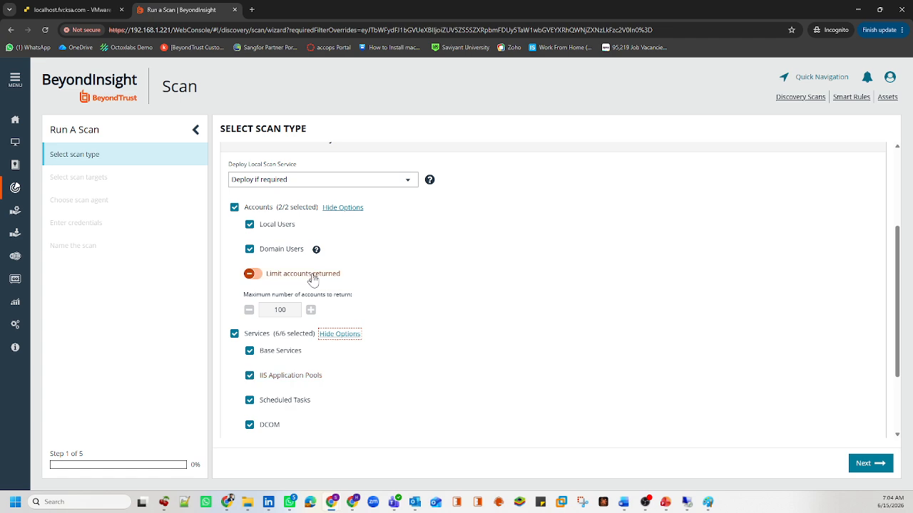
scroll(312, 279, up, 3)
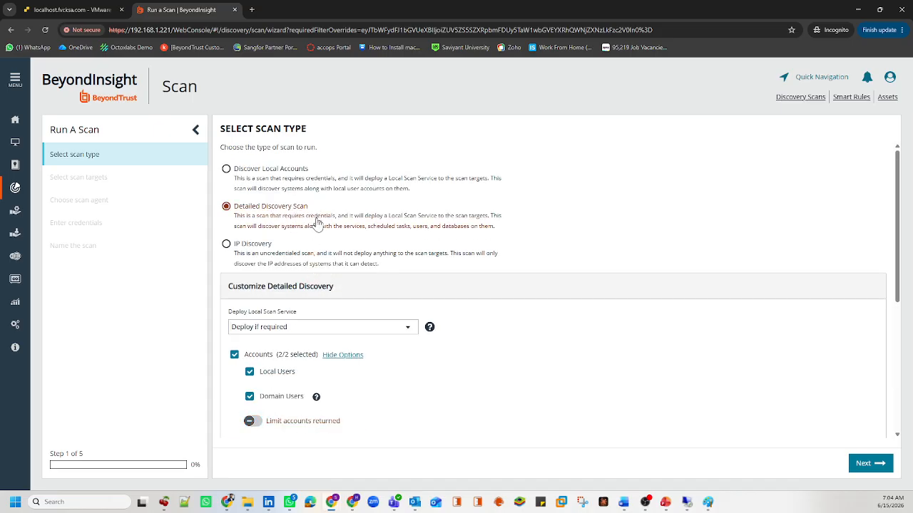
scroll(336, 277, down, 5)
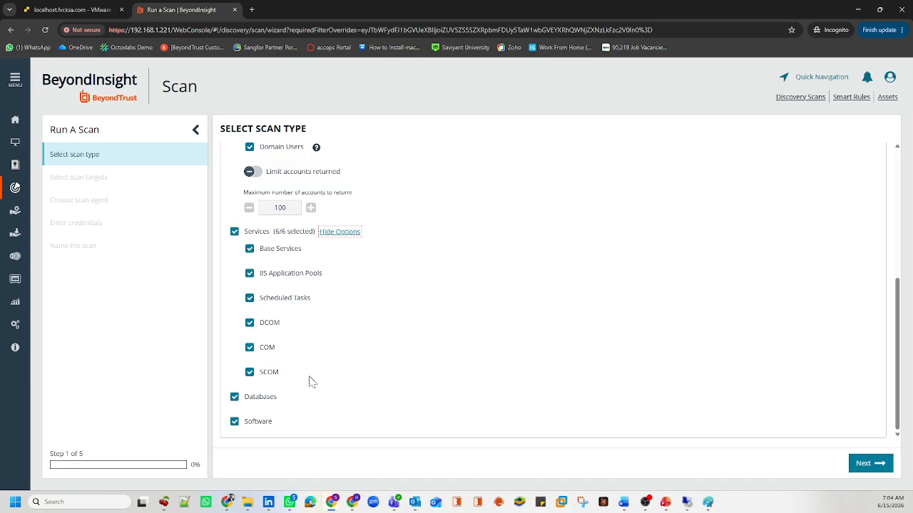
Step: Target 192.168.1.230, pick scan agent UVM02, and advance to Enter Credentials
click(868, 465)
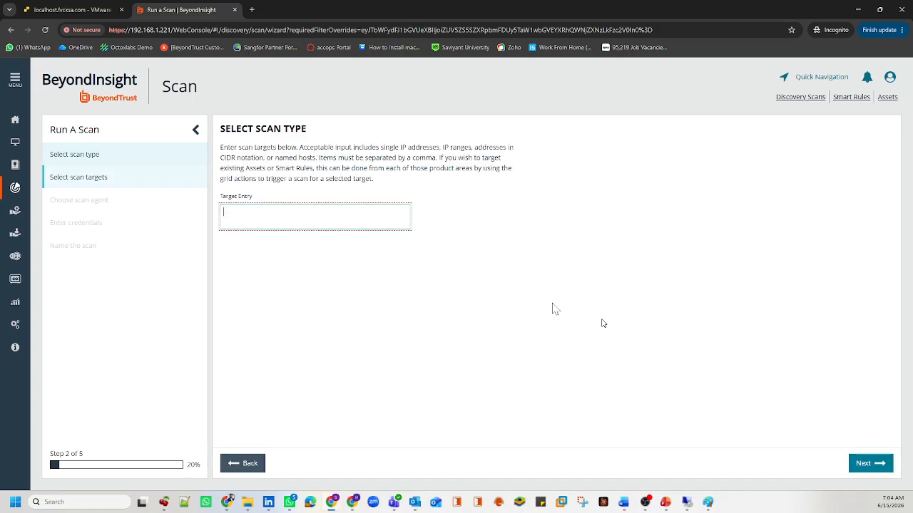
text(192.168.1.230)
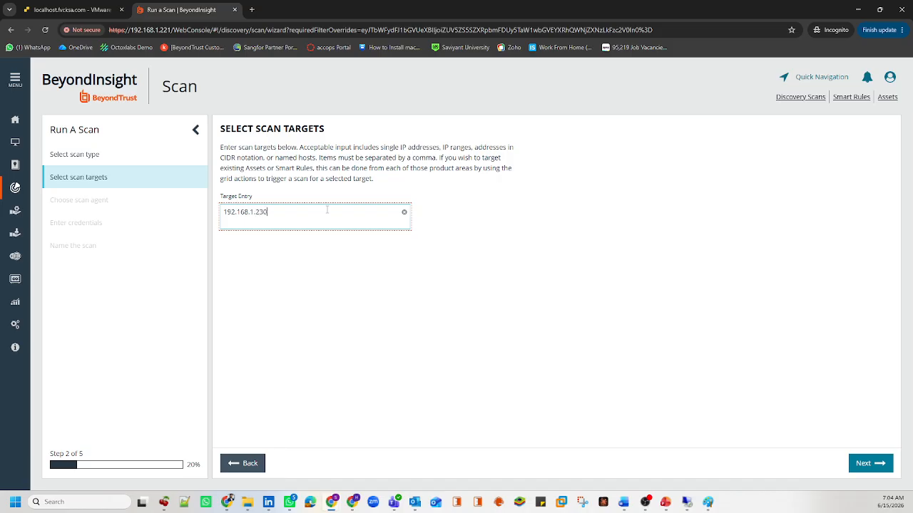
key(ctrl+a)
click(871, 465)
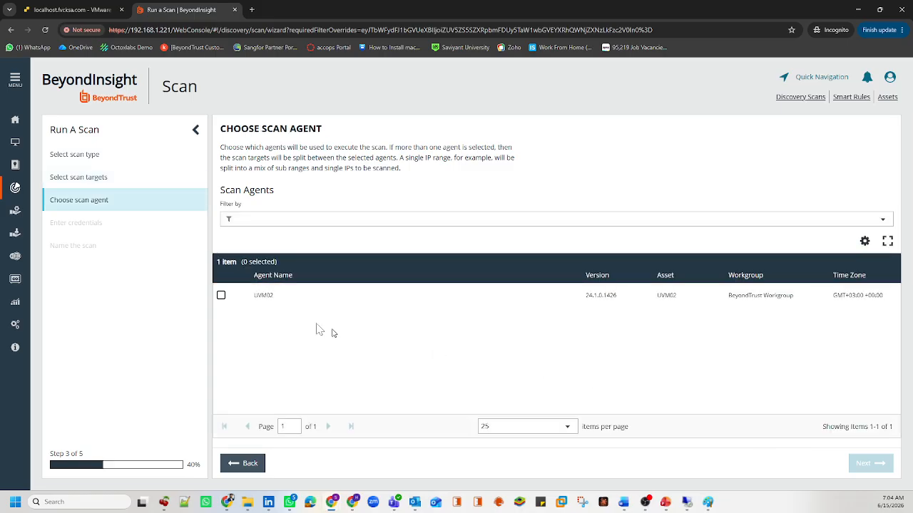
click(256, 299)
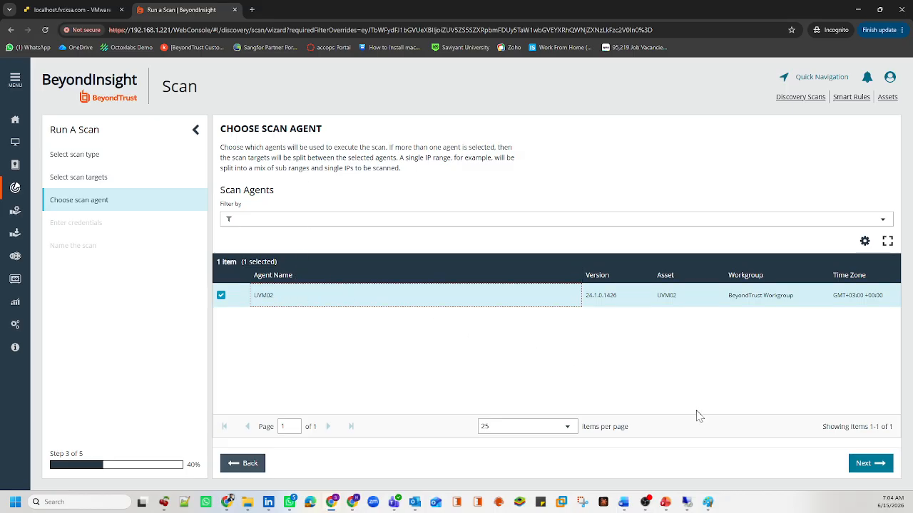
click(862, 469)
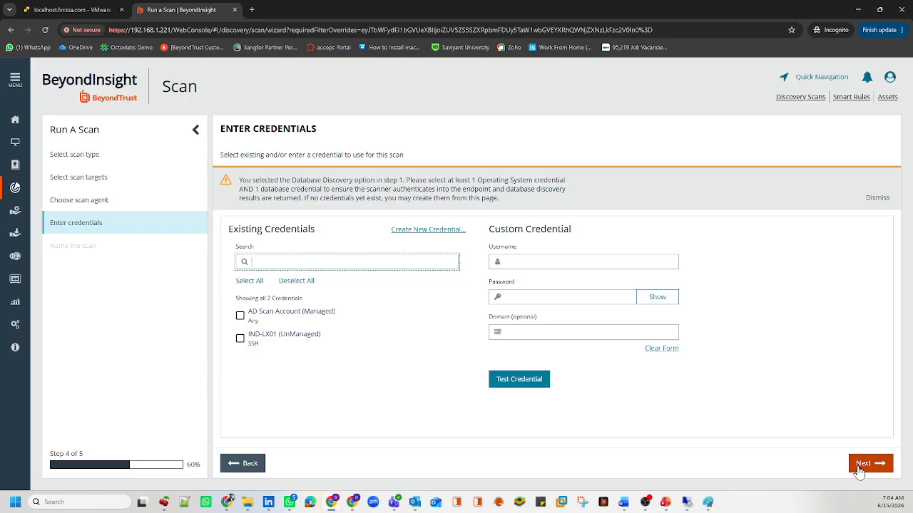
Step: Tick AD Scan Account (Managed) as the scan credential and continue to the database warning
click(318, 123)
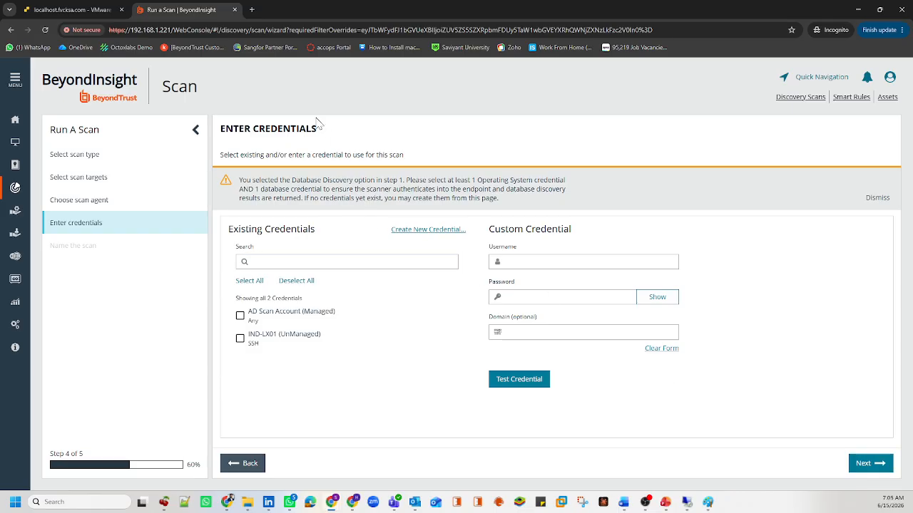
triple_click(315, 231)
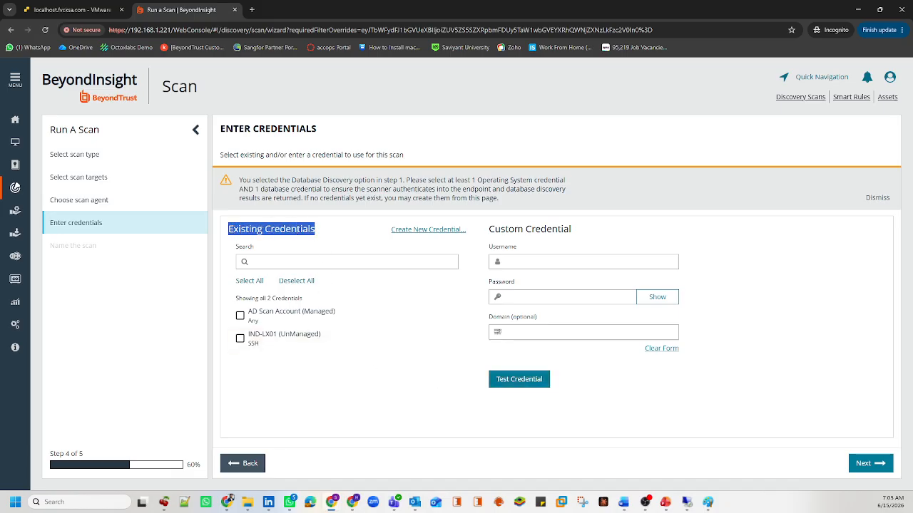
drag(575, 229, 490, 230)
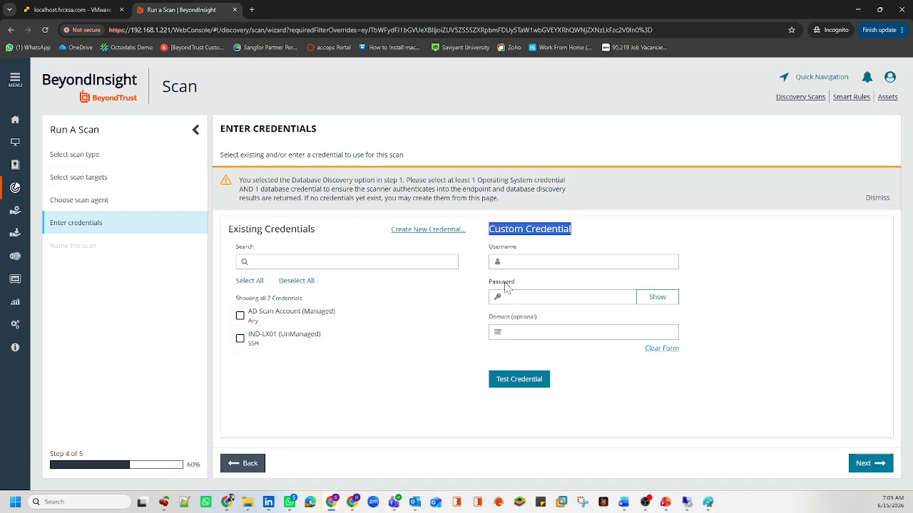
click(536, 260)
click(523, 299)
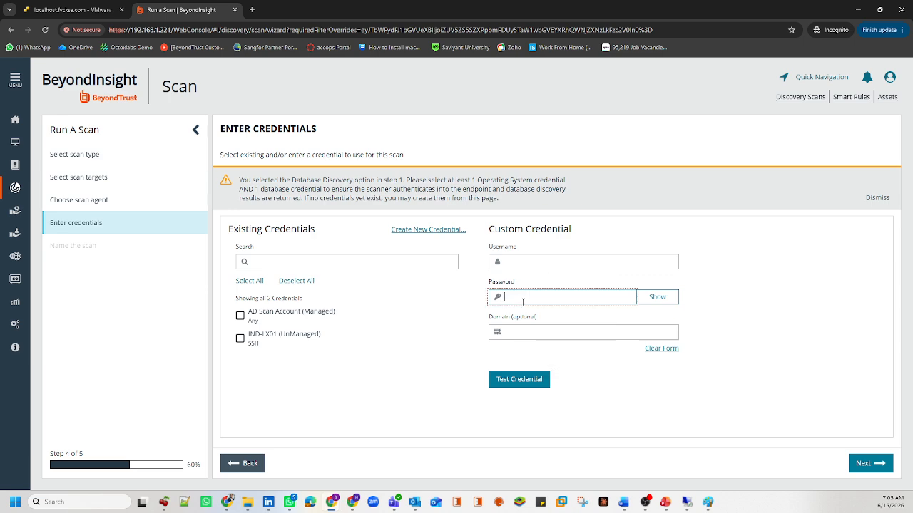
click(522, 329)
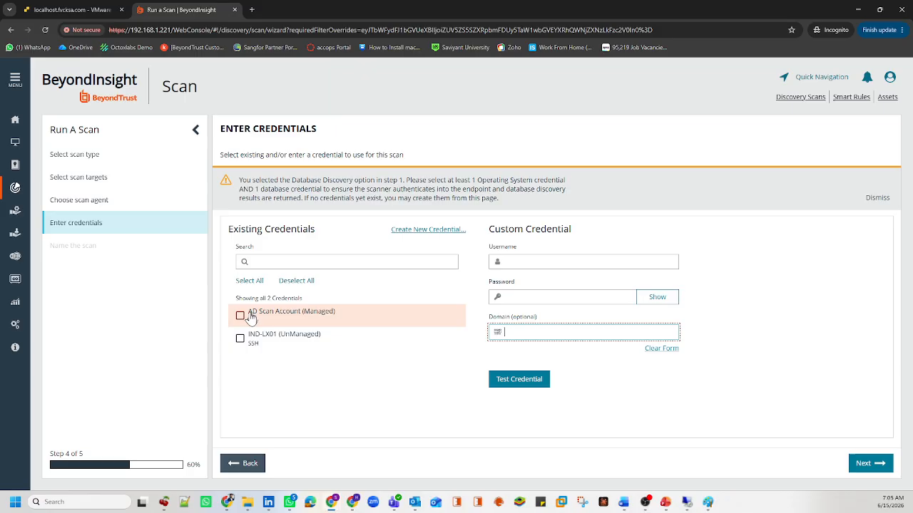
drag(251, 318, 303, 316)
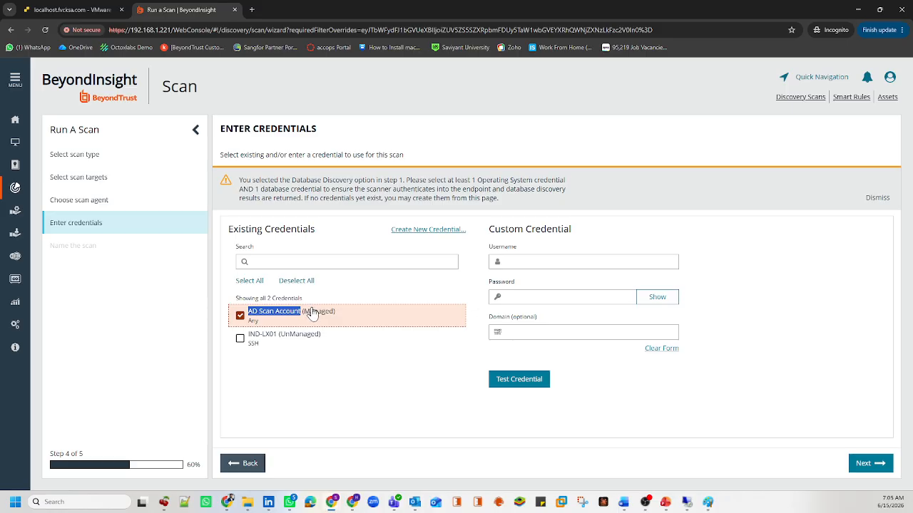
drag(303, 314, 337, 313)
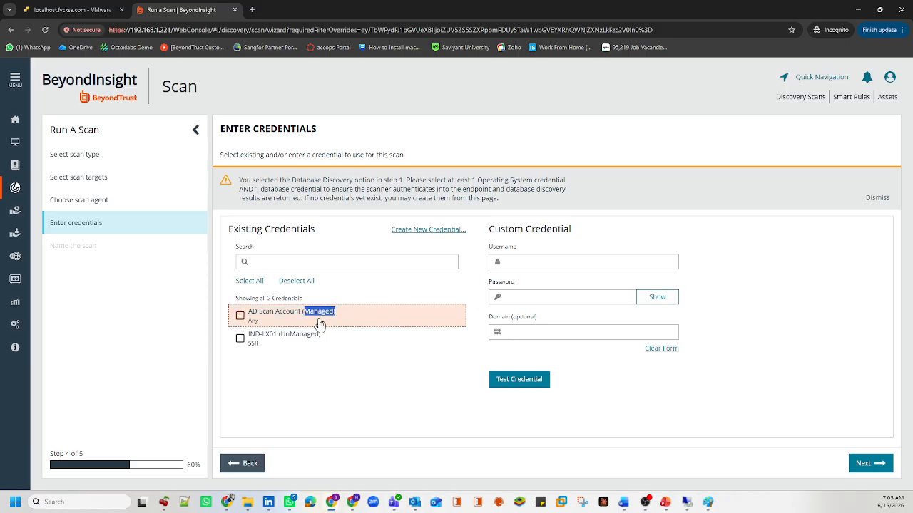
click(240, 316)
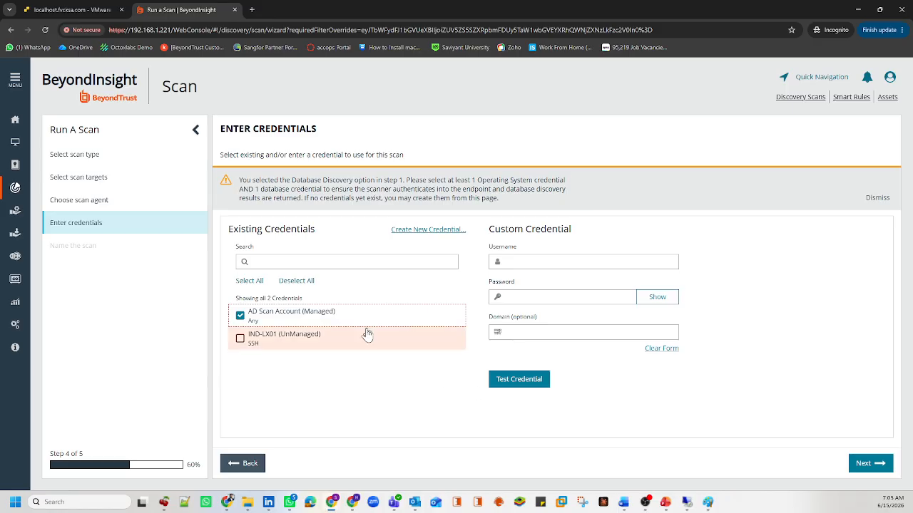
click(877, 465)
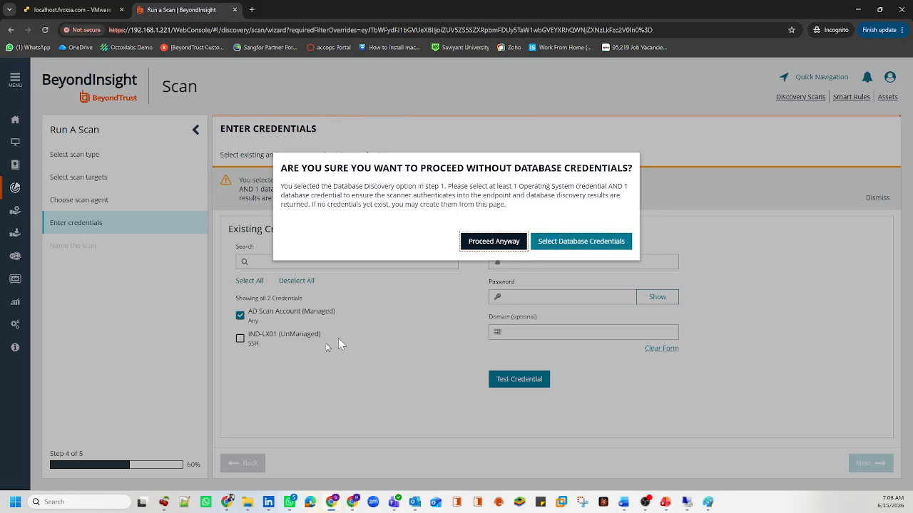
Step: Proceed without database credentials, name the scan DetailedDiscoveryScan_01_Testing, and finish the wizard
click(512, 244)
click(487, 242)
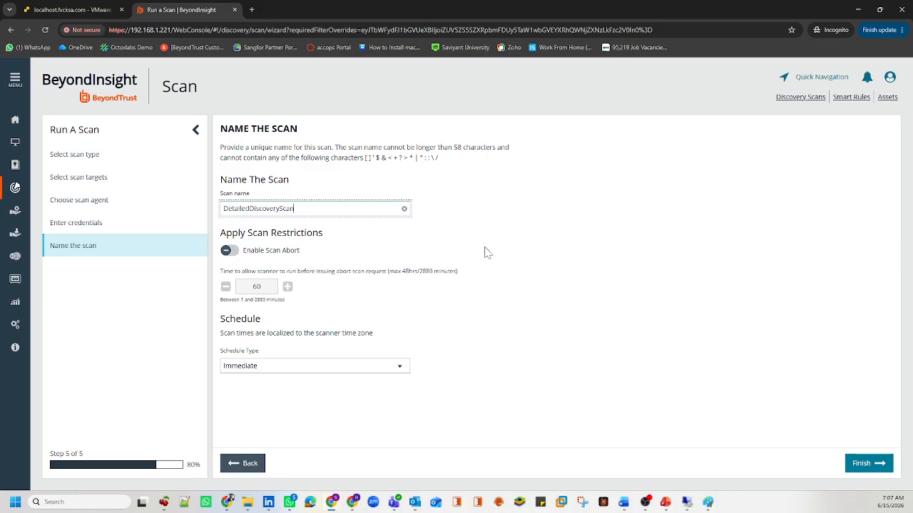
double_click(302, 208)
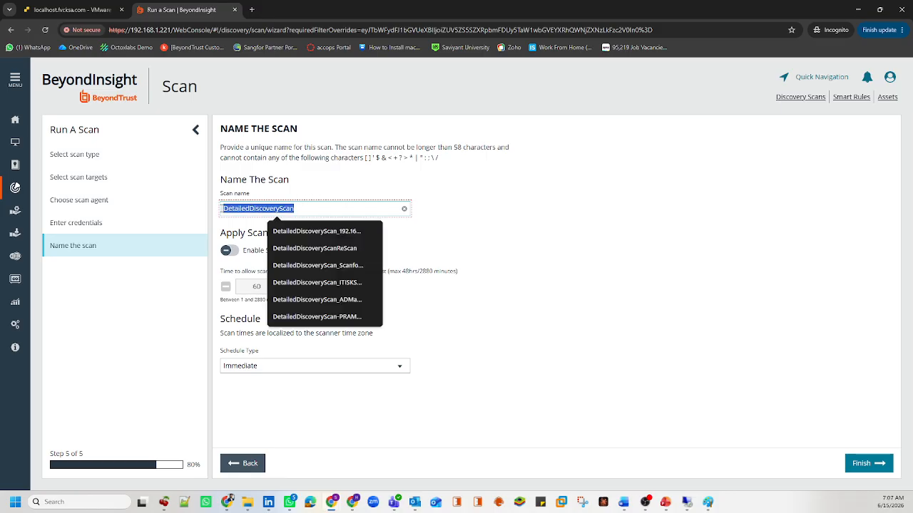
click(300, 207)
text(_01_Testing)
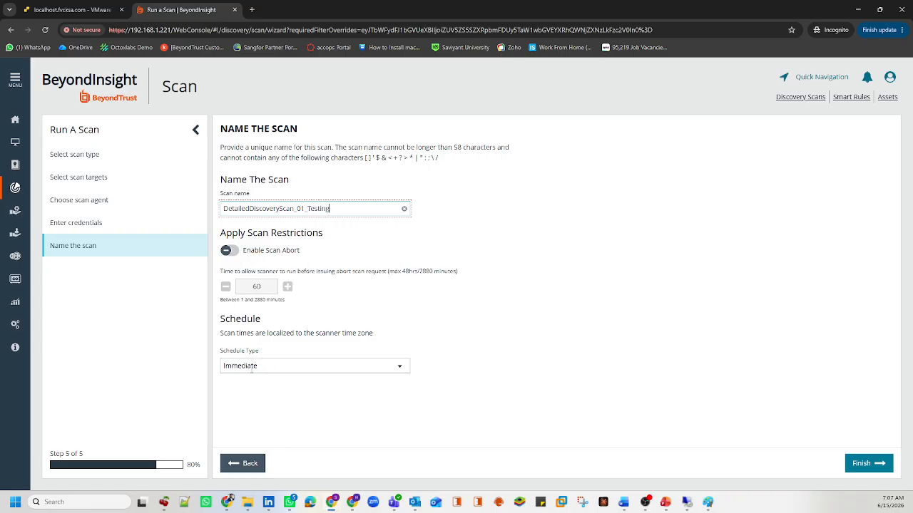
click(865, 464)
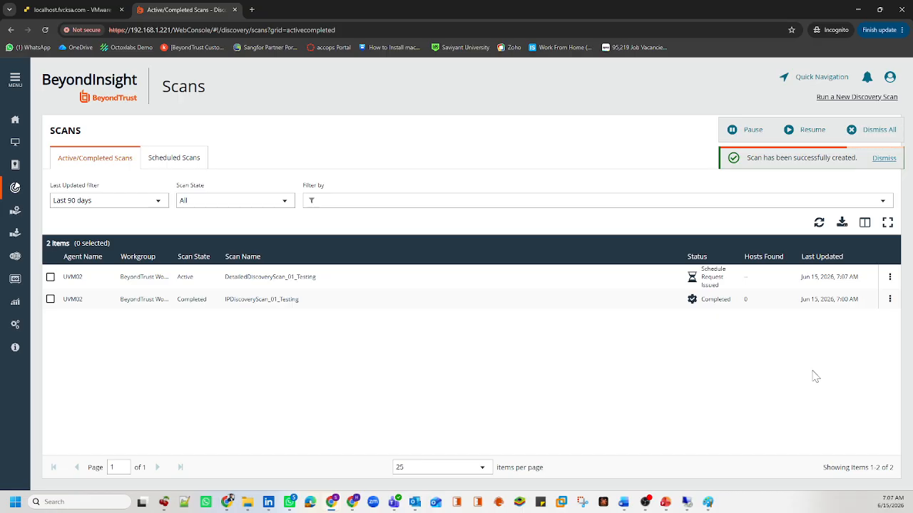
triple_click(713, 279)
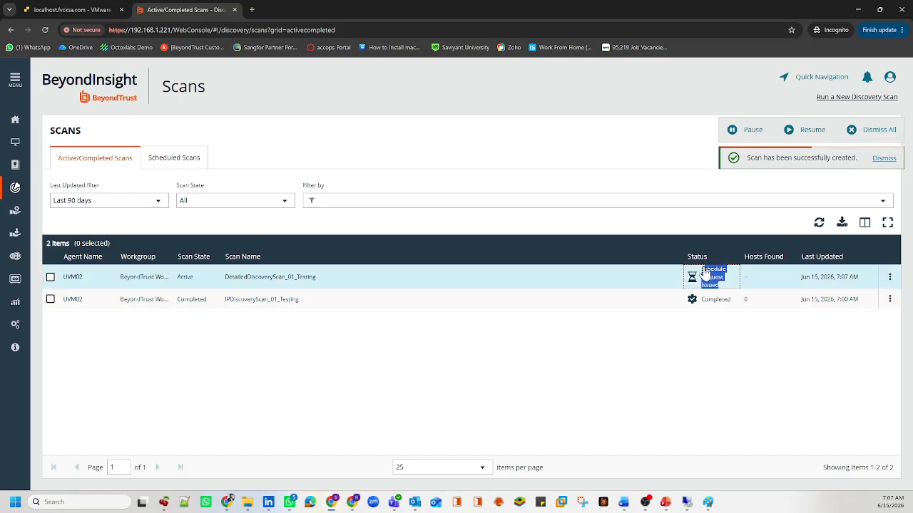
click(689, 324)
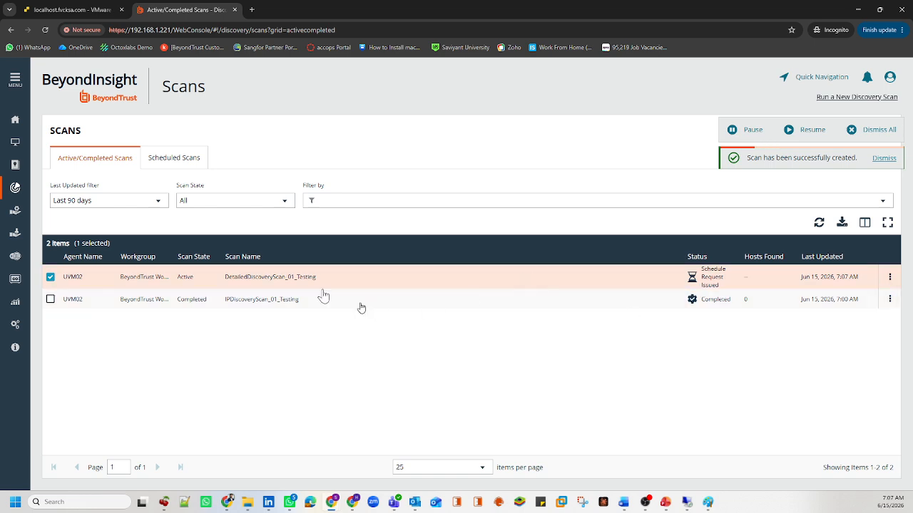
click(271, 288)
mouse_move(711, 504)
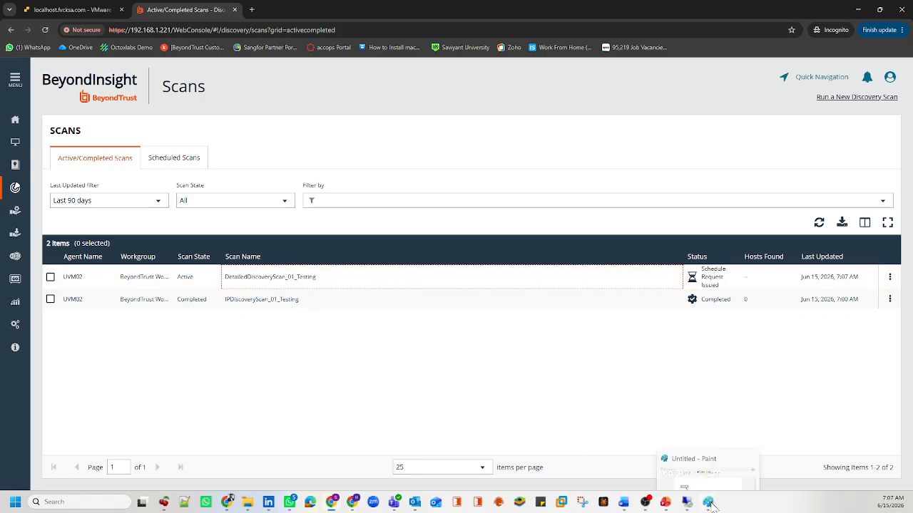
mouse_move(643, 503)
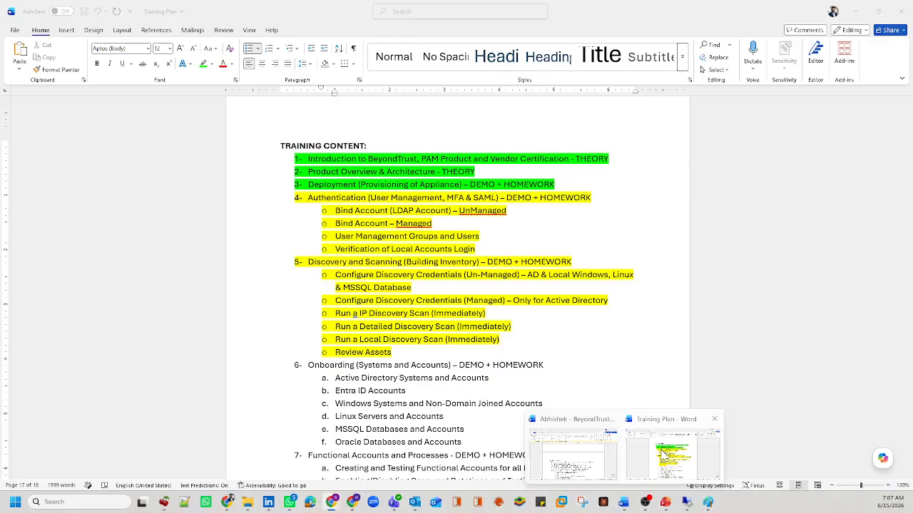
click(667, 484)
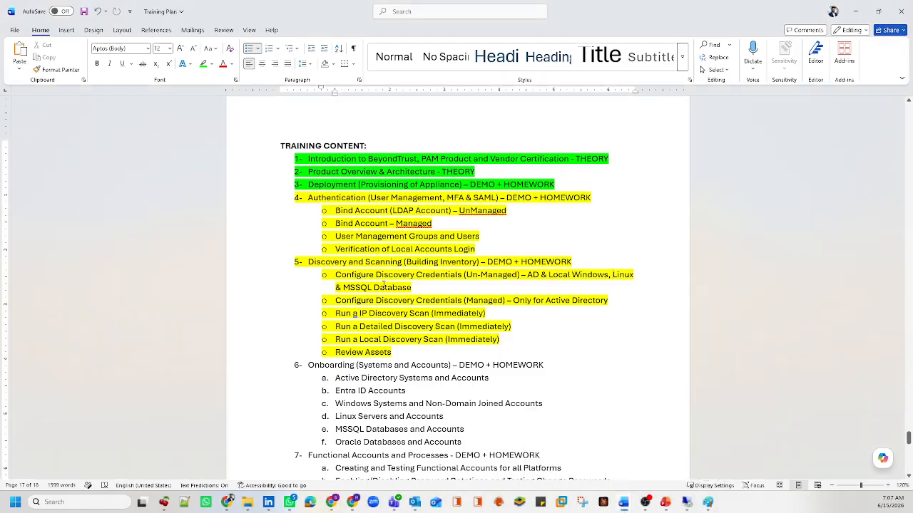
drag(335, 274, 415, 278)
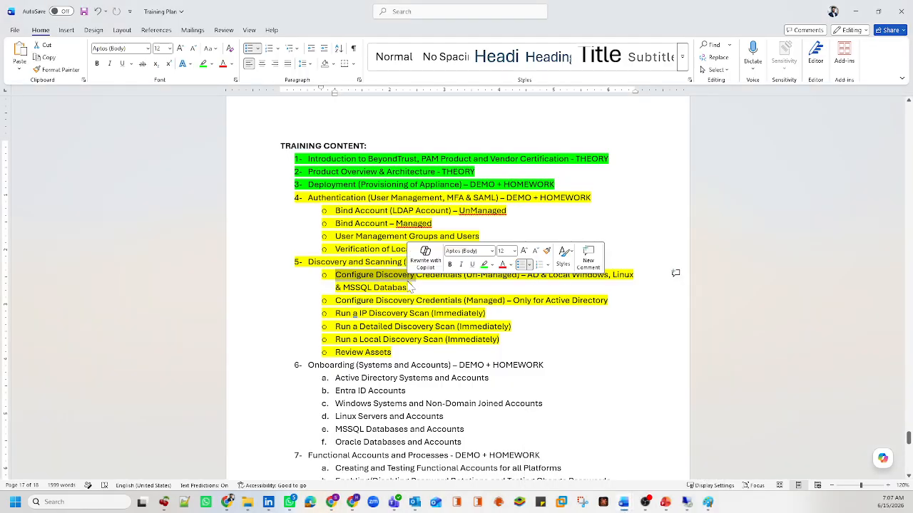
drag(527, 275, 542, 273)
drag(613, 275, 634, 275)
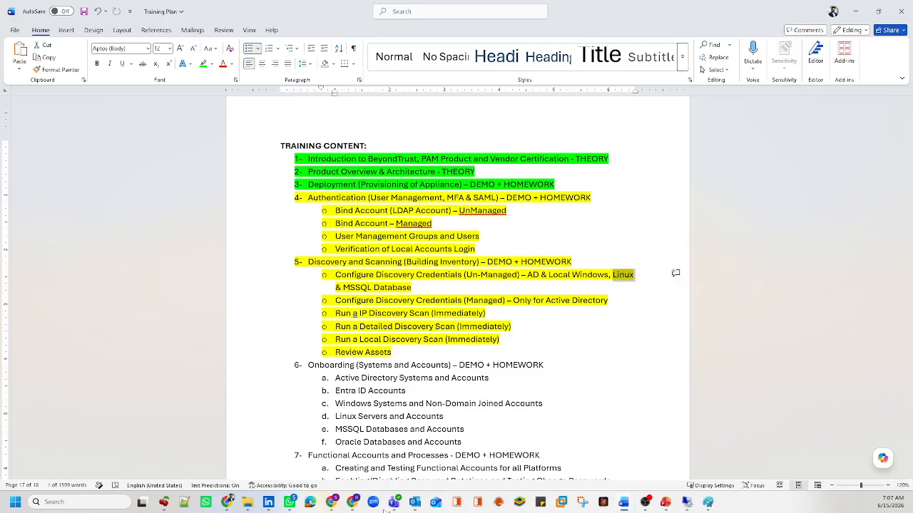
Step: Open the IND-LX01 virtual machine's console in VMware ESXi
click(378, 443)
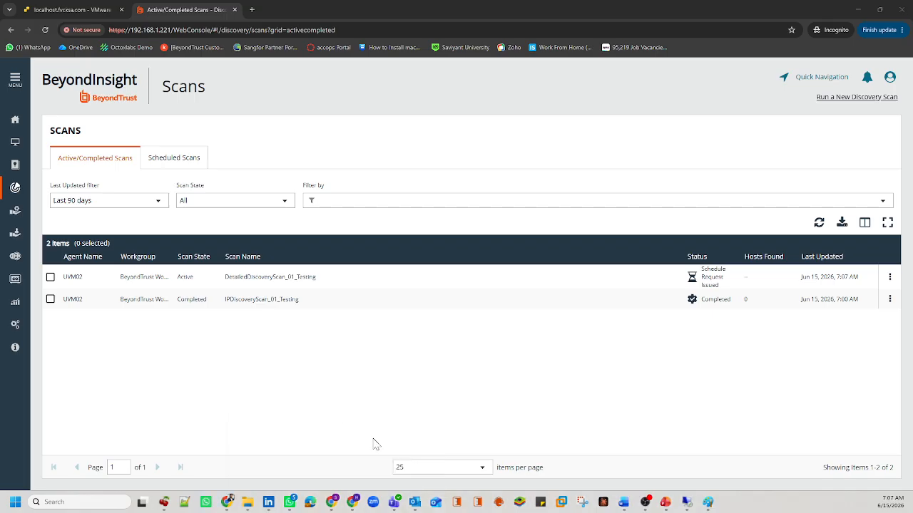
click(124, 6)
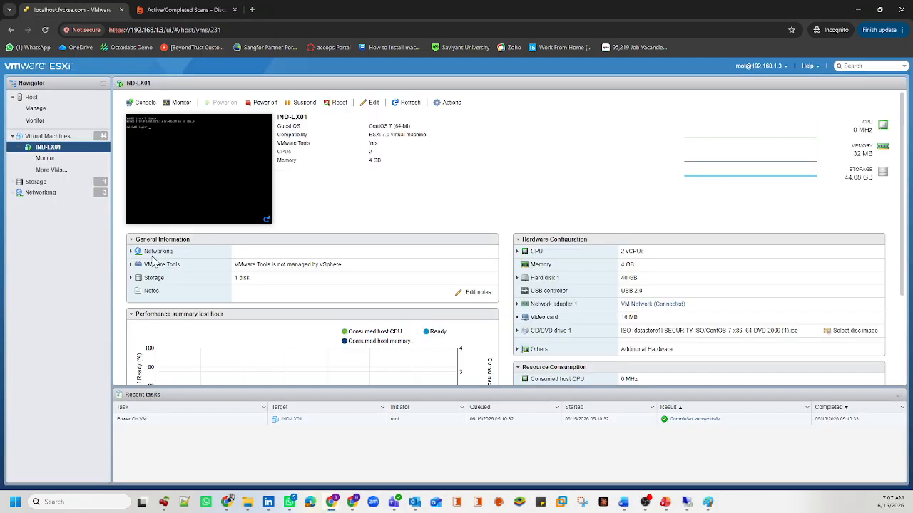
click(148, 251)
click(204, 184)
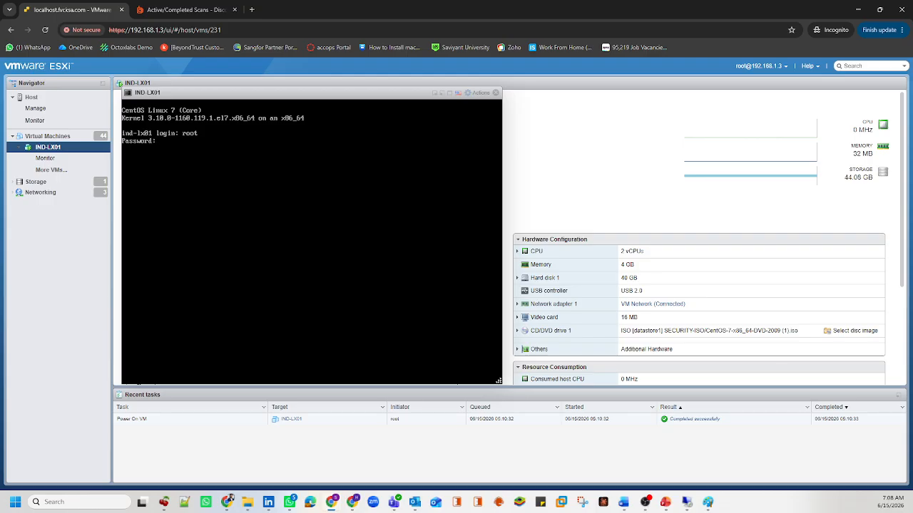
Step: Log in as root and run ip addr, showing 192.168.1.213/24 on ens192
key(Return)
key(Return)
key(Return)
key(Return)
key(Return)
key(Return)
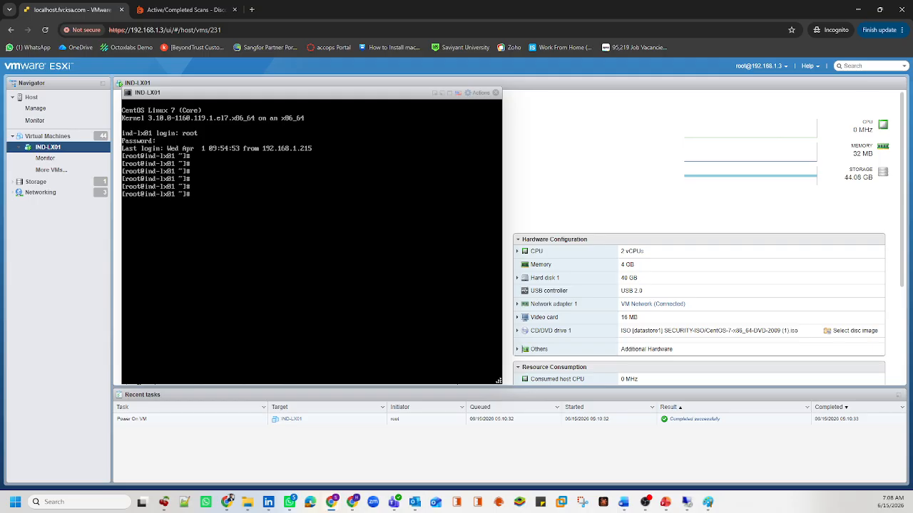
text(ifconfig)
key(Return)
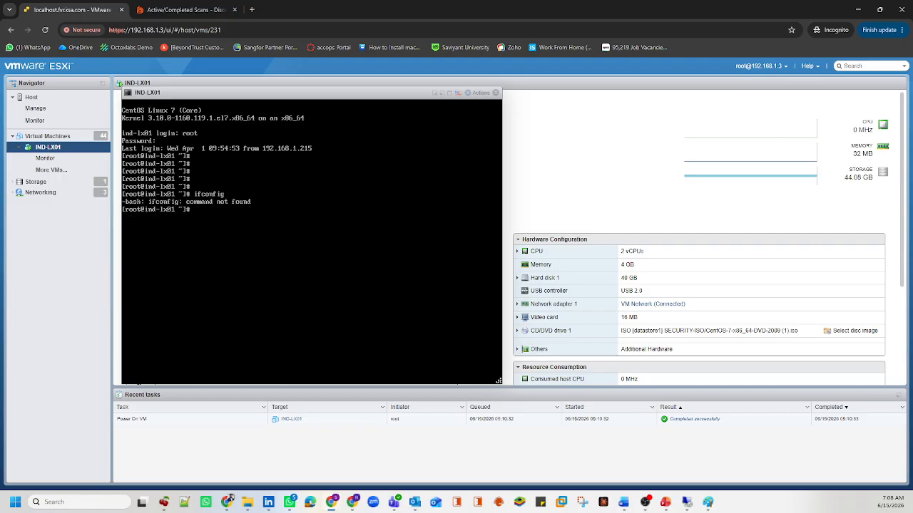
text(ipcinfig)
key(Return)
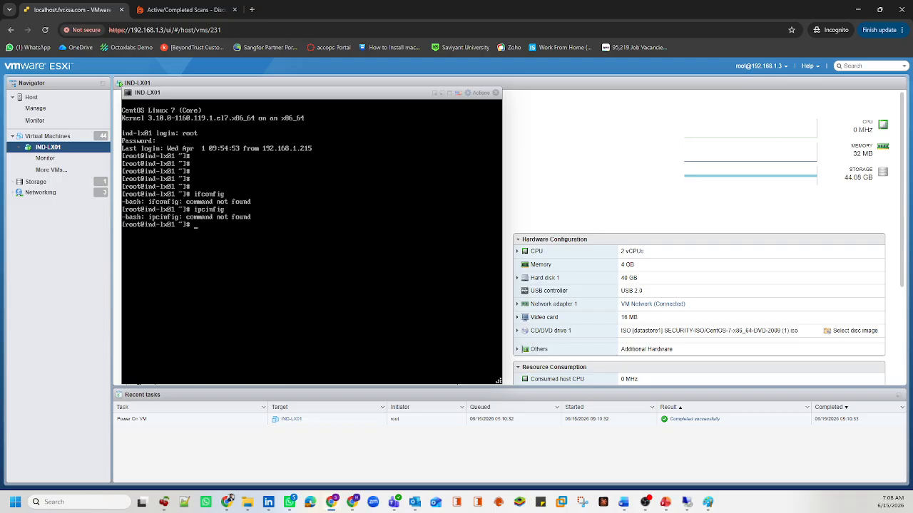
text(ip addr)
key(Return)
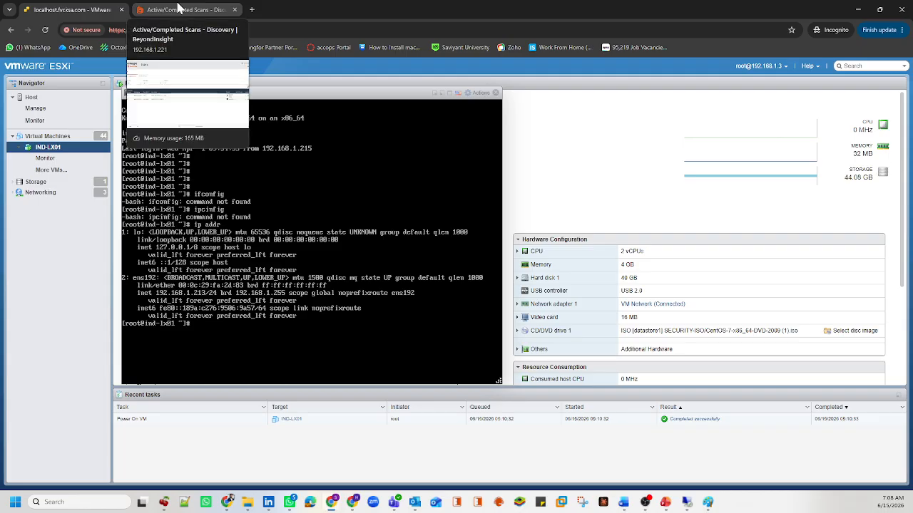
Step: Back in BeyondInsight, start a new discovery scan with Discover Local Accounts as the scan type
click(179, 9)
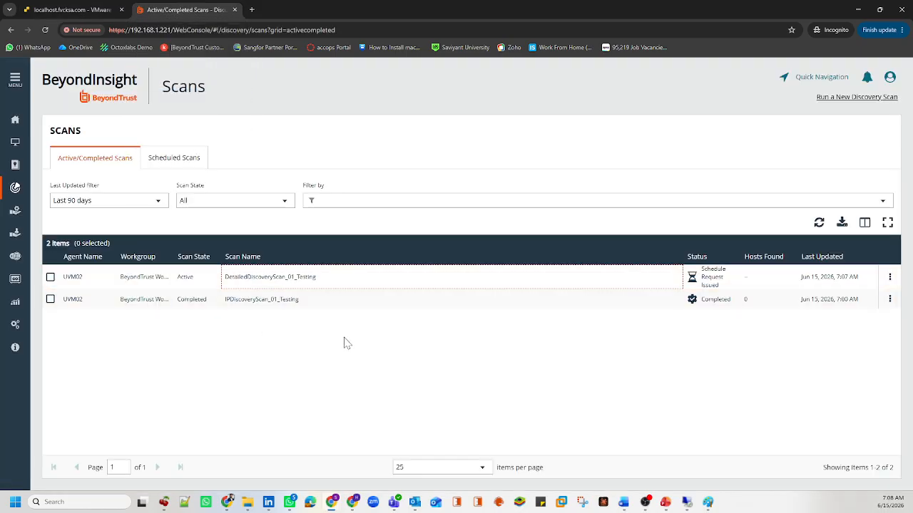
click(841, 104)
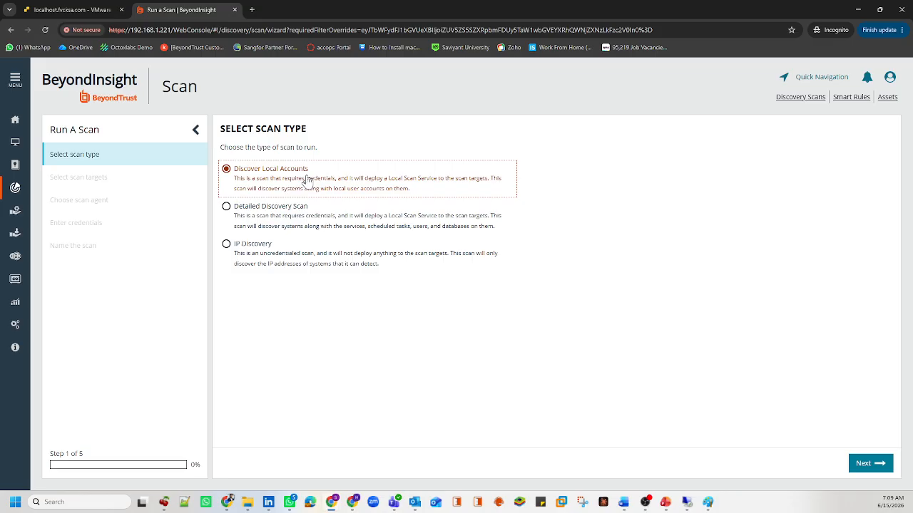
click(288, 208)
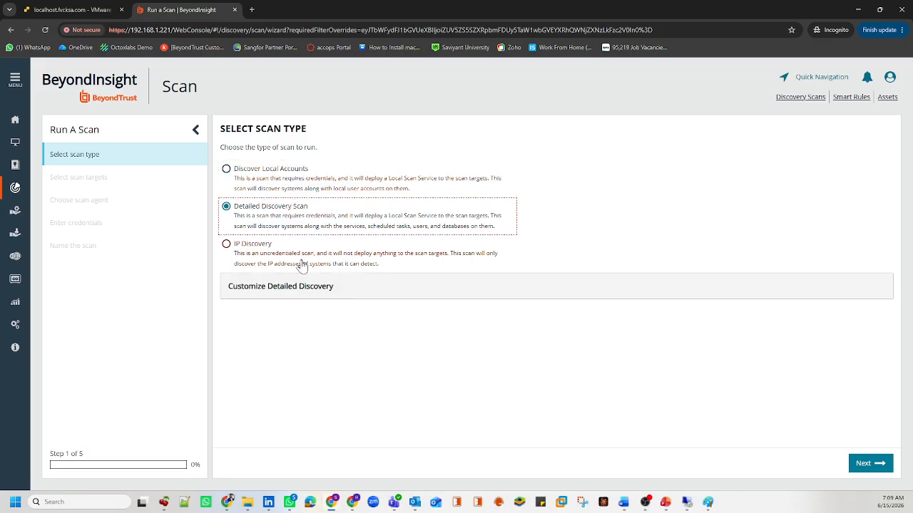
scroll(350, 348, down, 1)
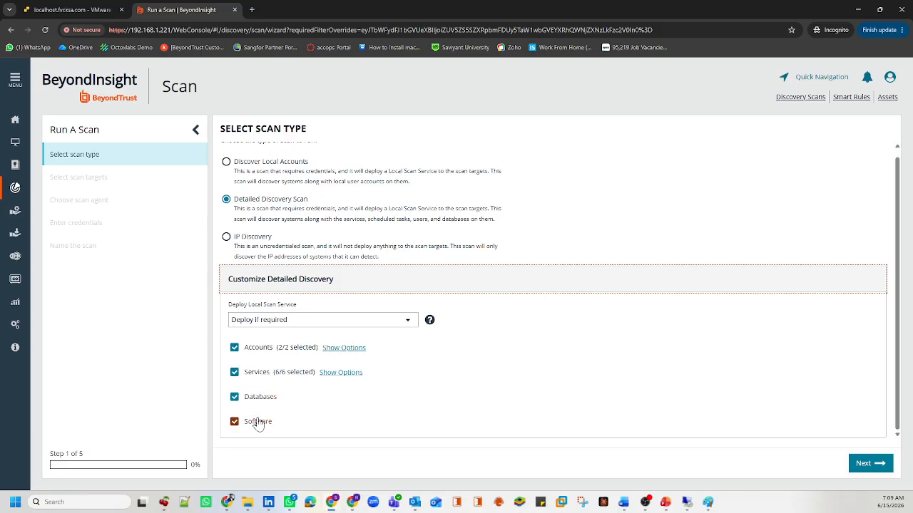
click(333, 348)
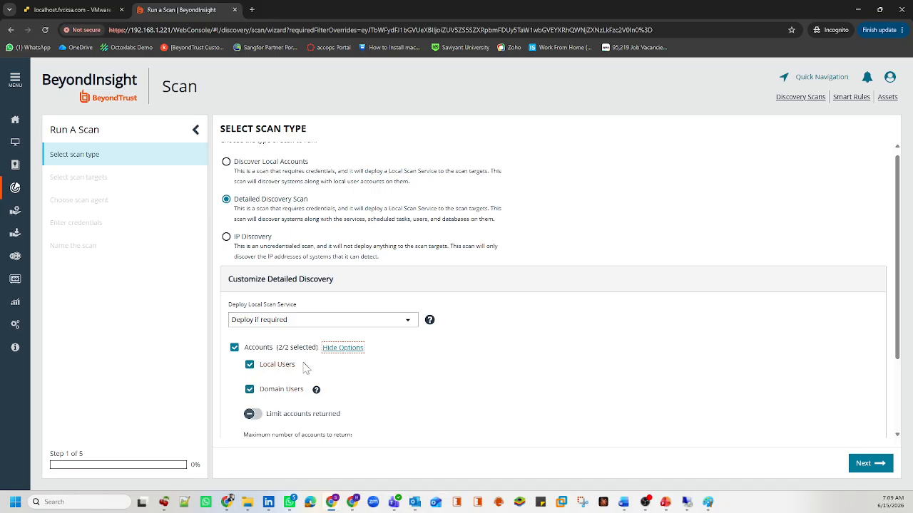
scroll(288, 388, down, 1)
scroll(288, 389, down, 1)
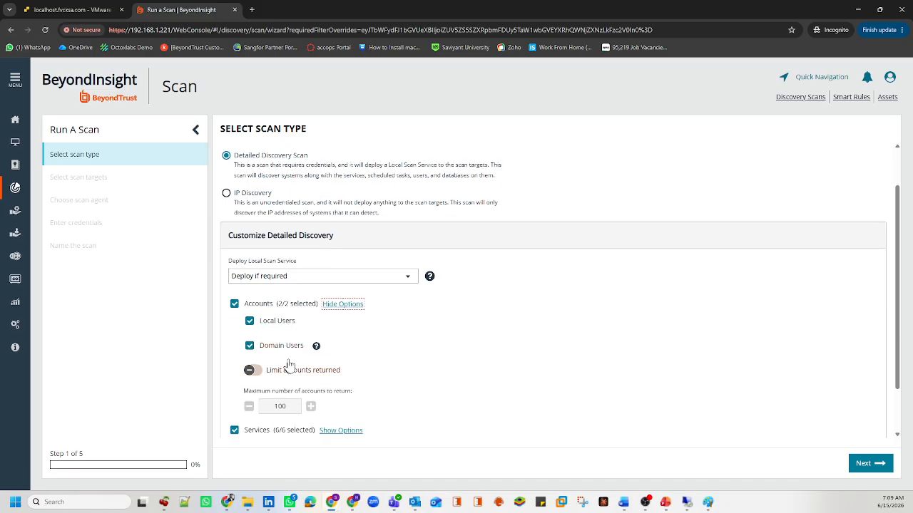
scroll(297, 334, up, 2)
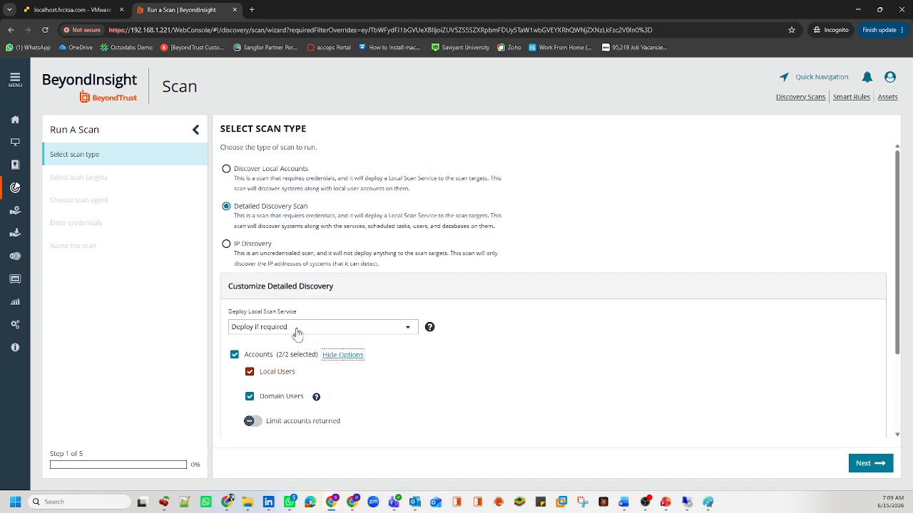
click(264, 183)
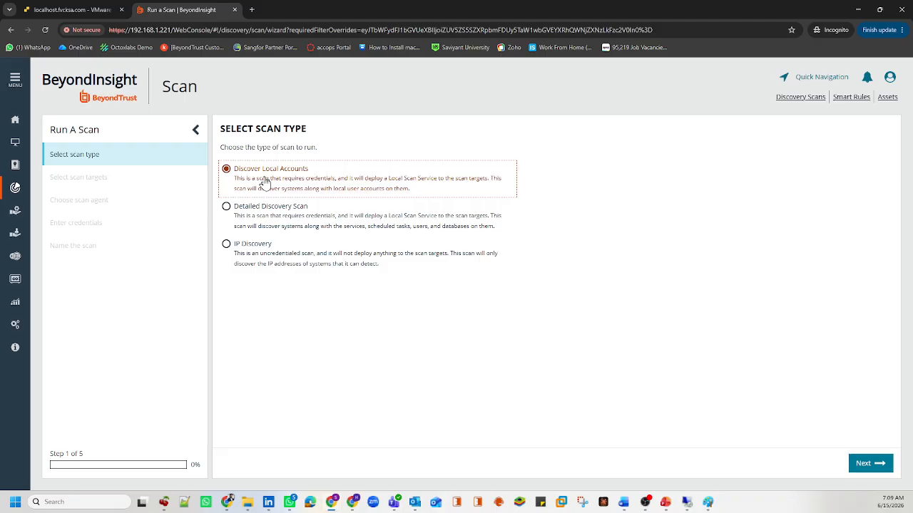
click(327, 342)
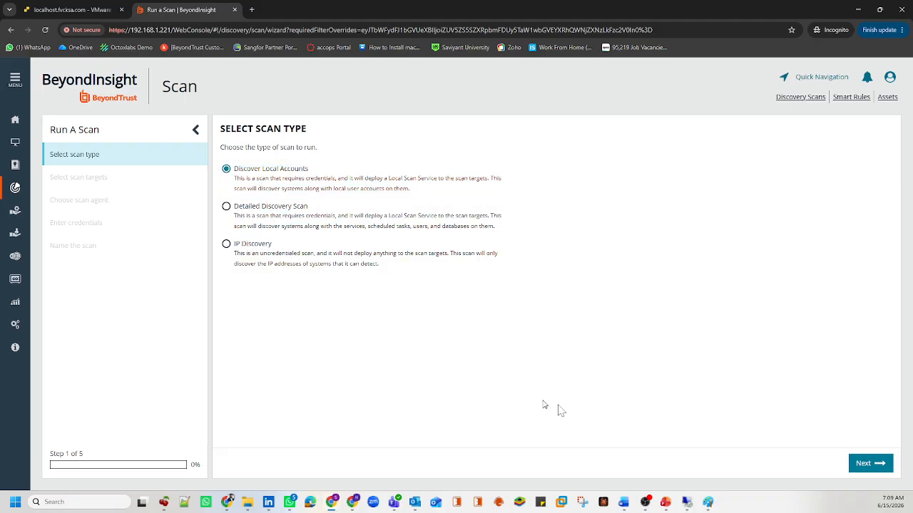
Step: Enter 192.168.1.213 as the scan target, checking the address against ESXi
click(880, 468)
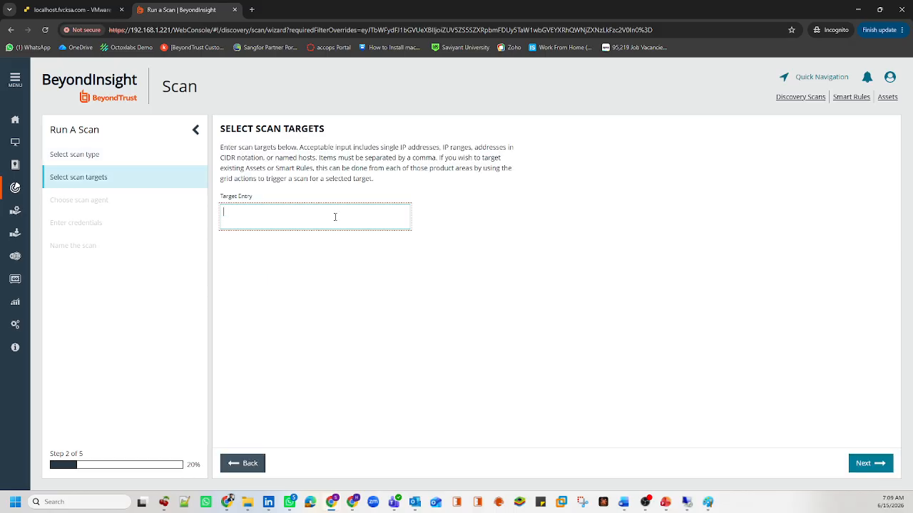
text(192.168.1.213)
drag(331, 216, 229, 214)
click(84, 9)
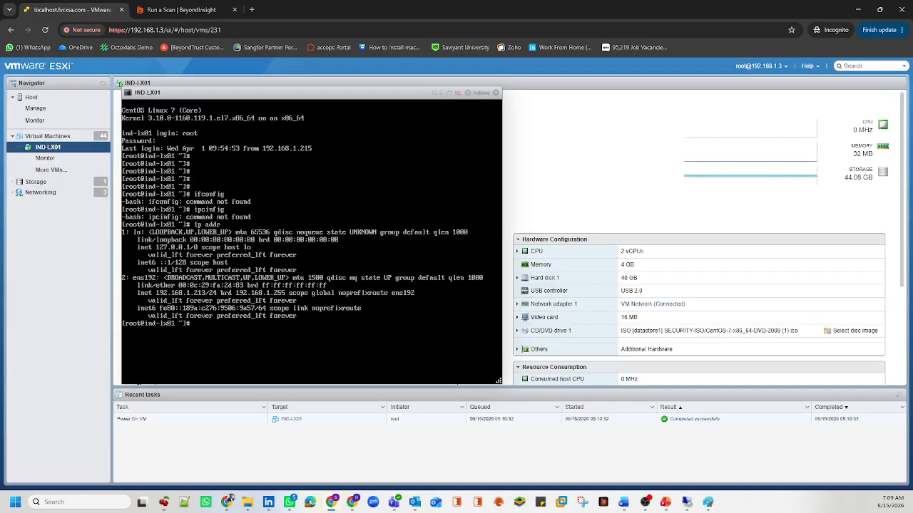
click(162, 9)
click(361, 347)
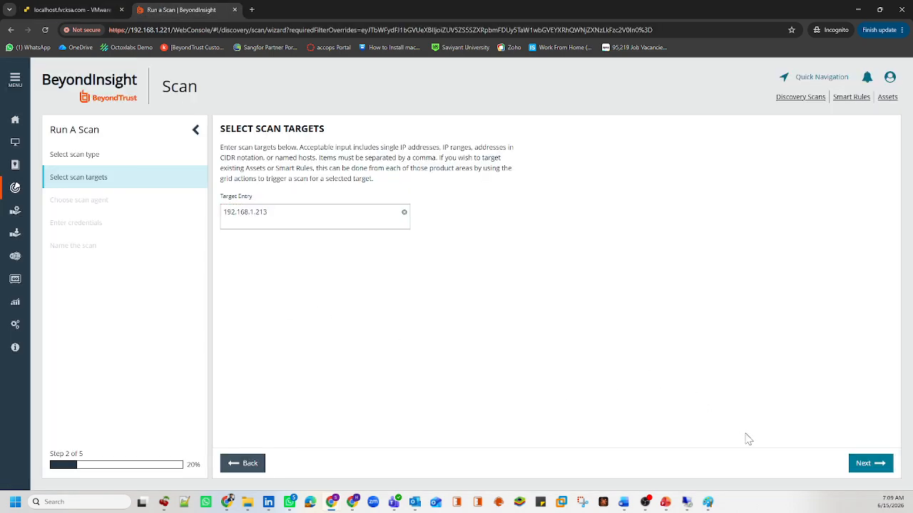
Step: Assign the scan to the UVM02 agent and reach the credentials step
click(870, 463)
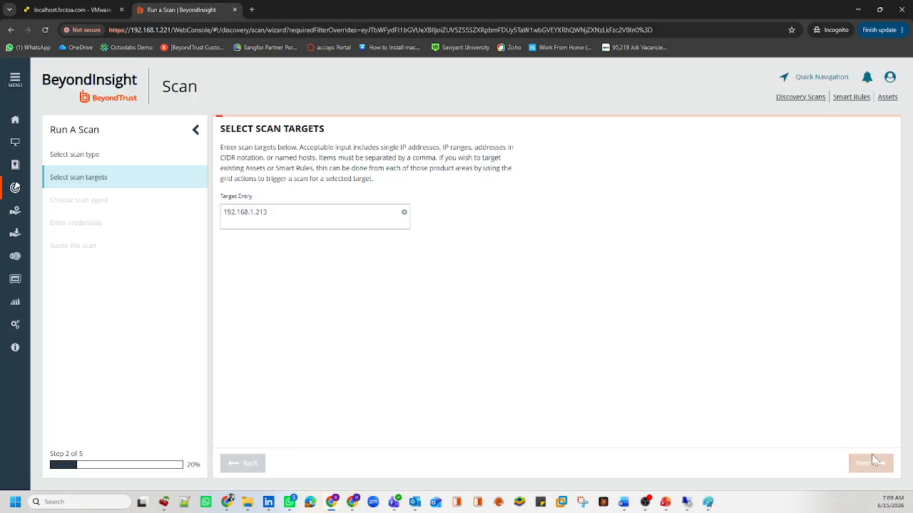
click(270, 303)
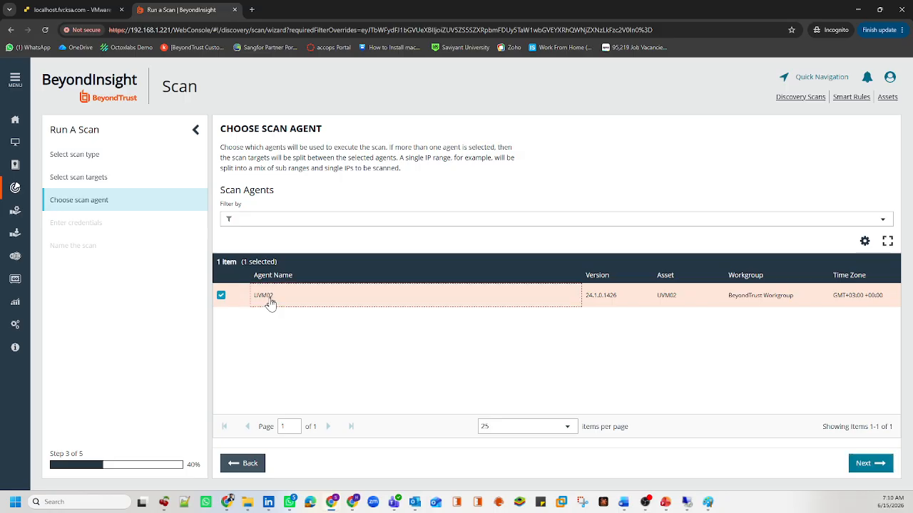
click(856, 465)
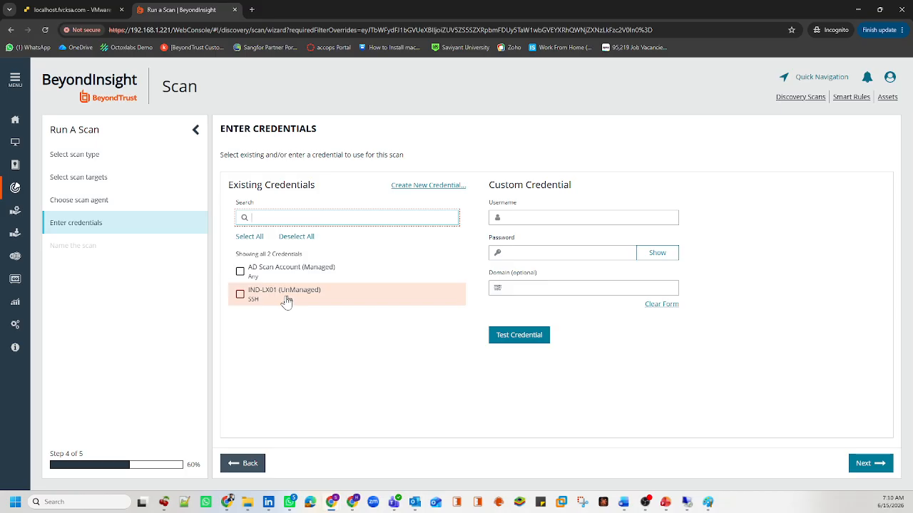
Step: Use the IND-LX01 credential, name the scan DiscoverLocalAccountsScan_01_IND-LX01, and finish
click(243, 296)
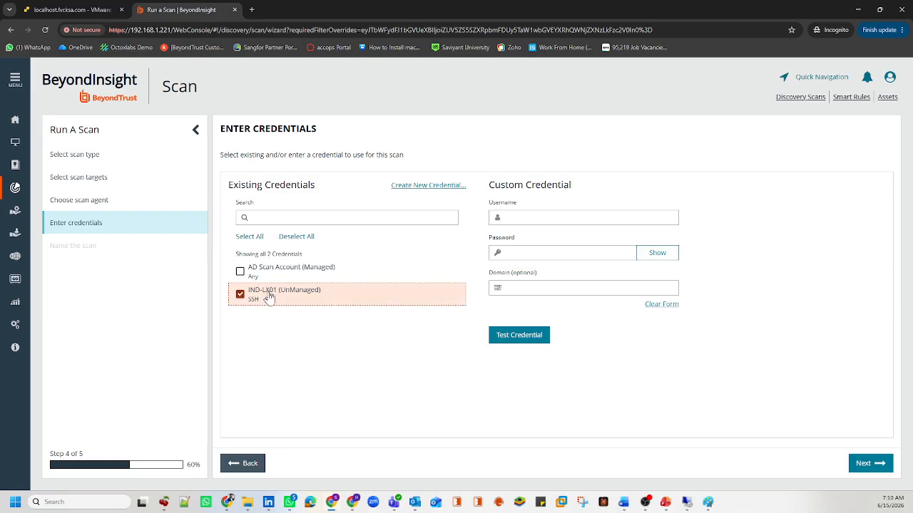
click(866, 463)
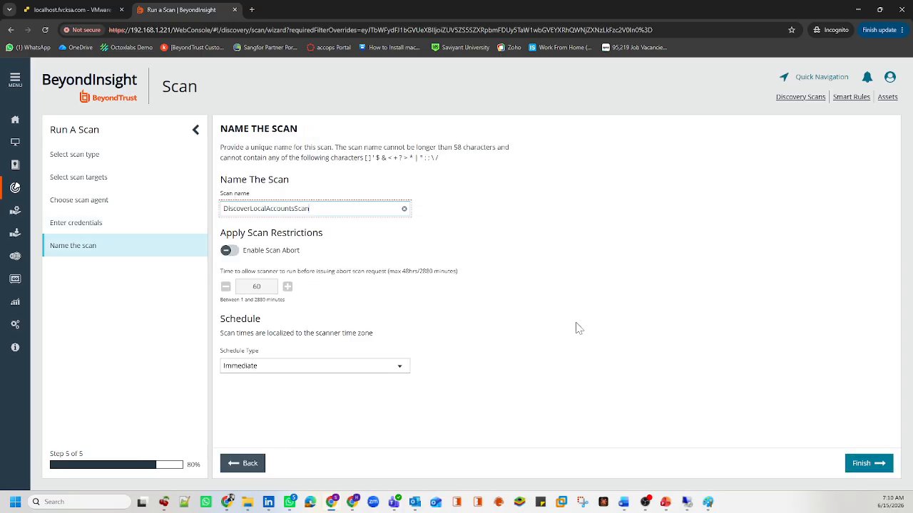
text(_01_IND-LX01)
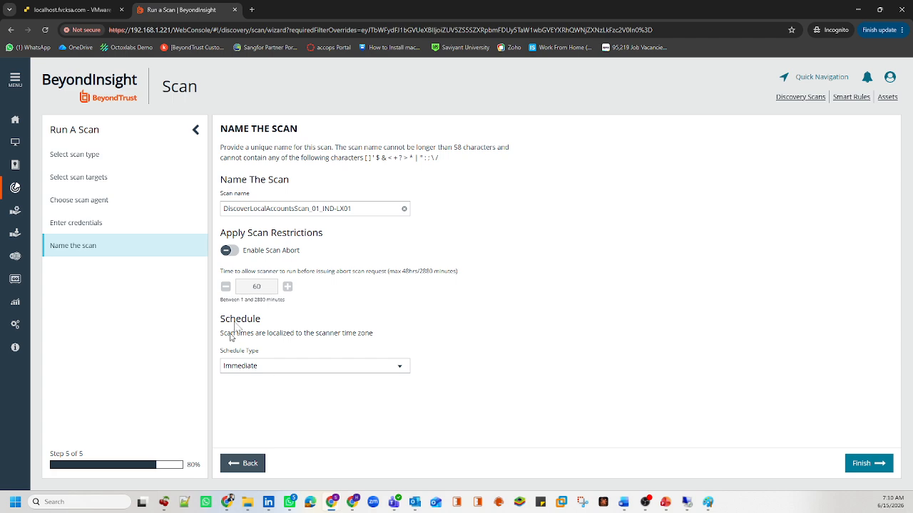
click(864, 464)
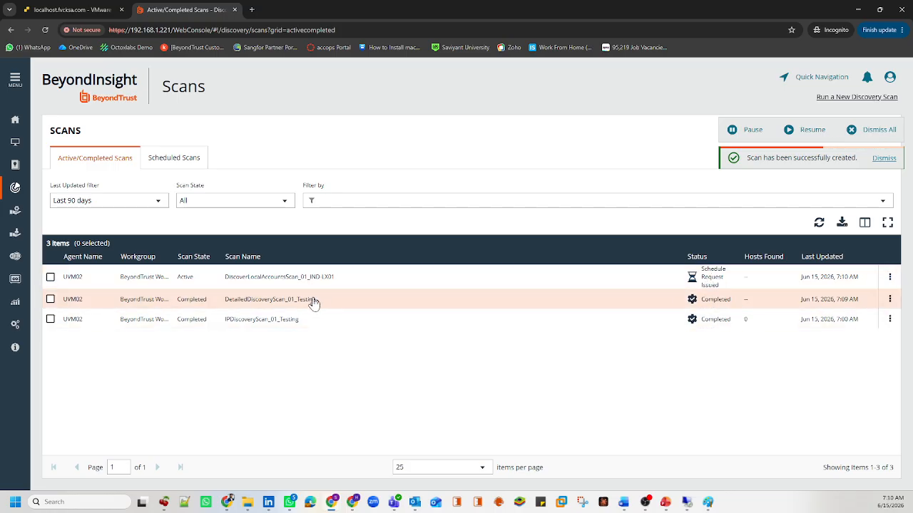
drag(314, 300, 218, 299)
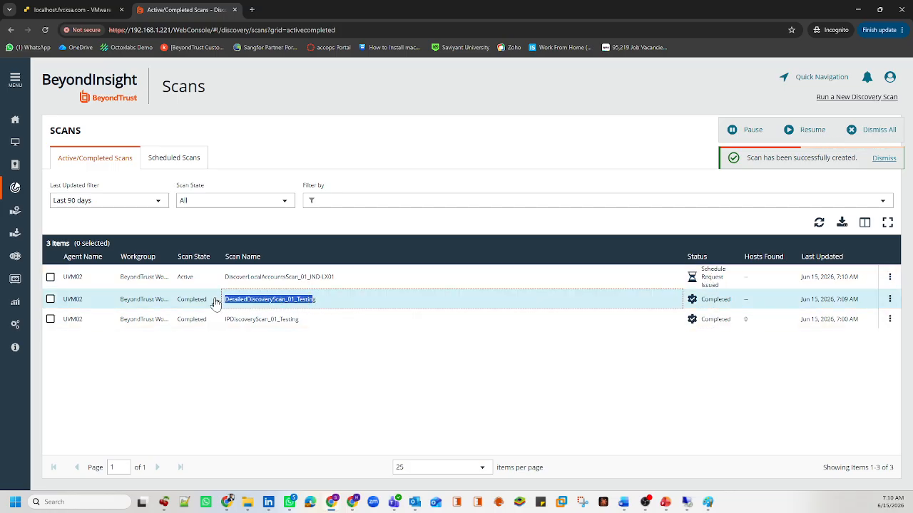
click(746, 300)
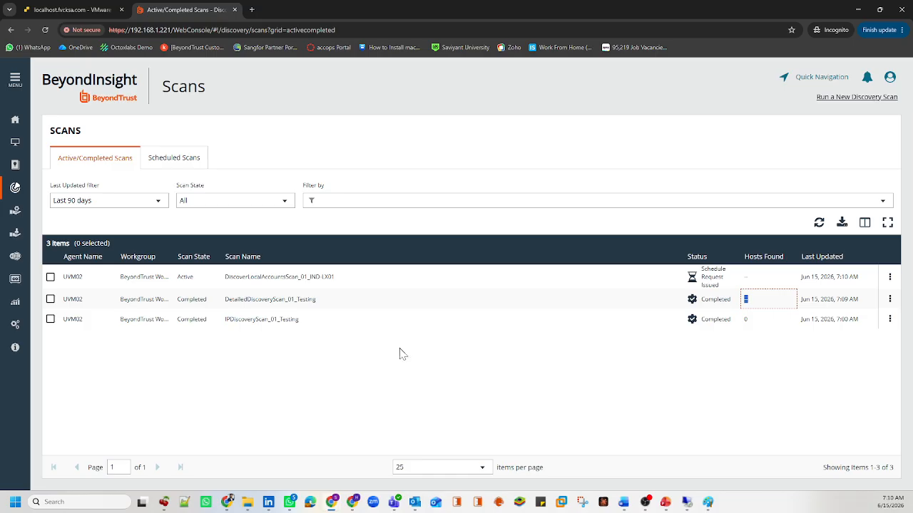
click(355, 284)
drag(355, 284, 312, 281)
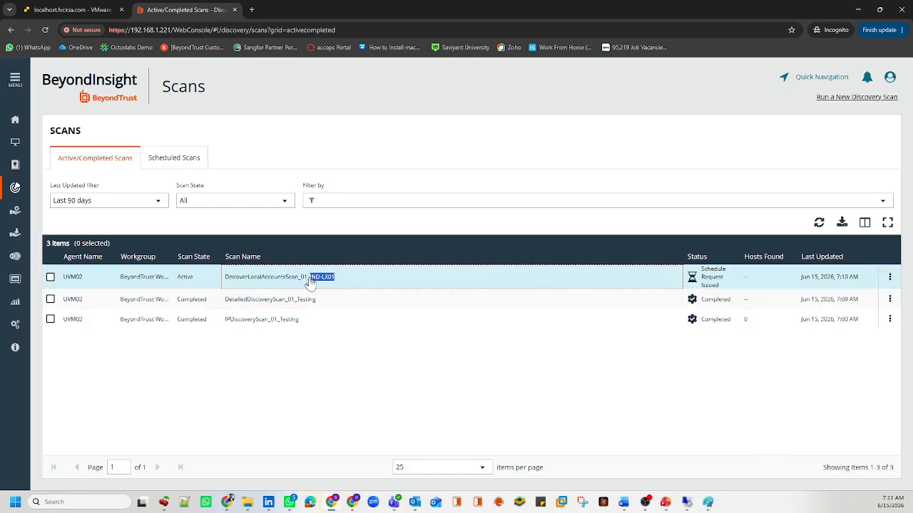
click(313, 281)
drag(716, 287, 702, 271)
click(817, 222)
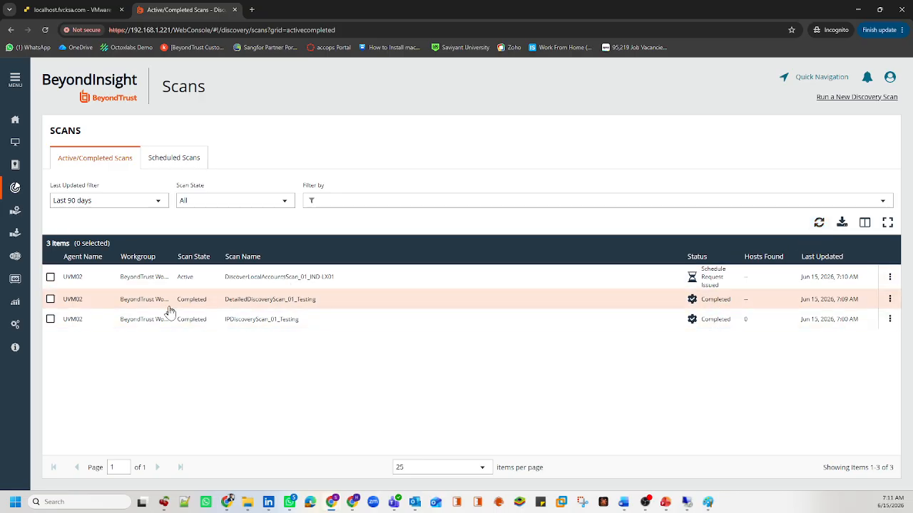
drag(335, 299, 224, 307)
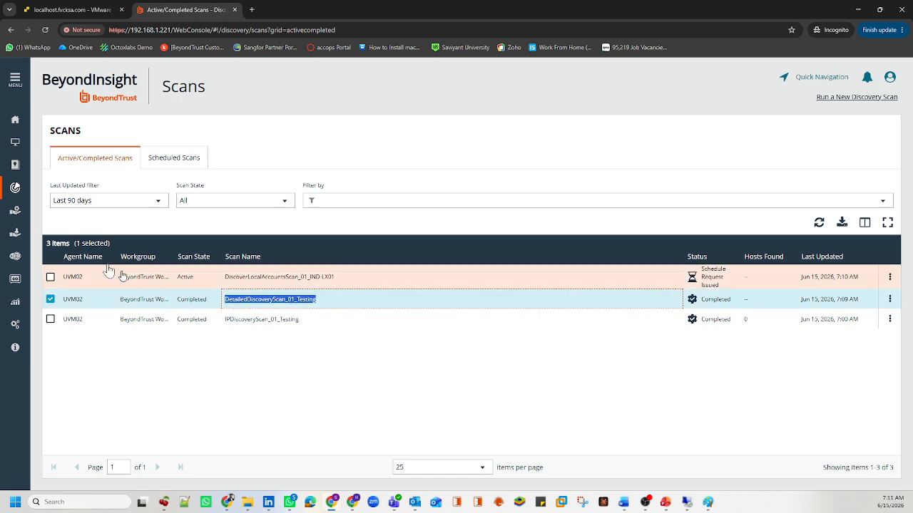
click(16, 145)
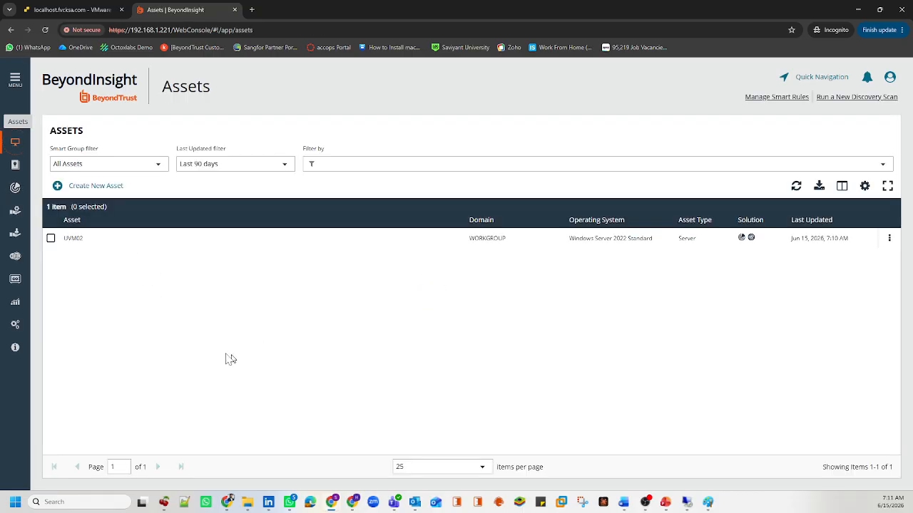
click(16, 188)
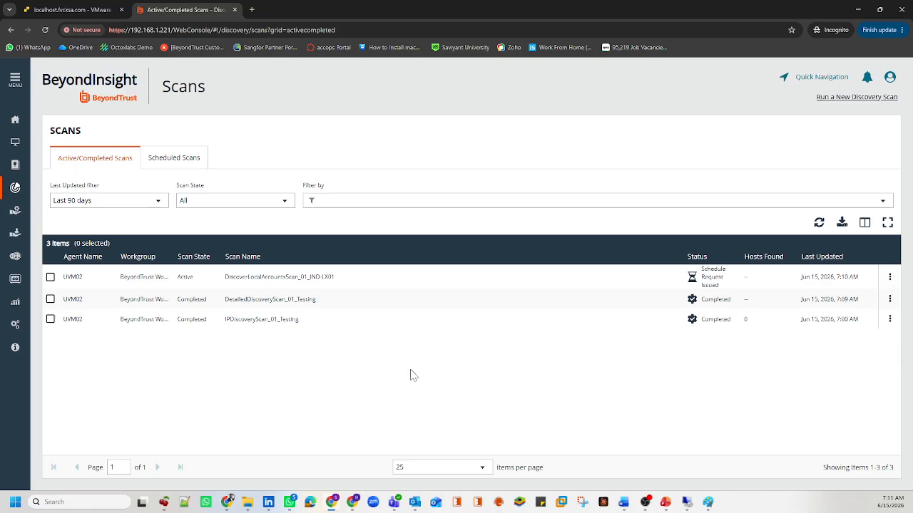
Step: Bring the remote session forward and switch to the Paint onboarding diagram
mouse_move(646, 506)
click(705, 502)
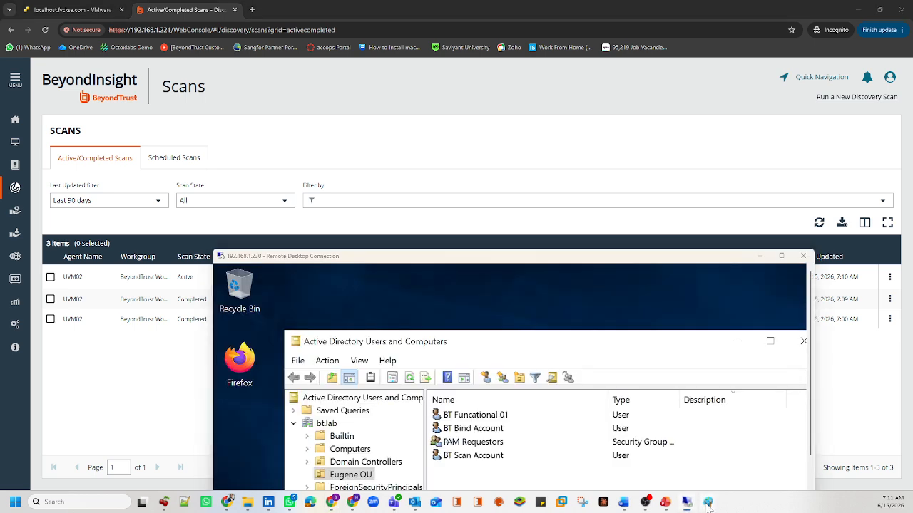
click(706, 503)
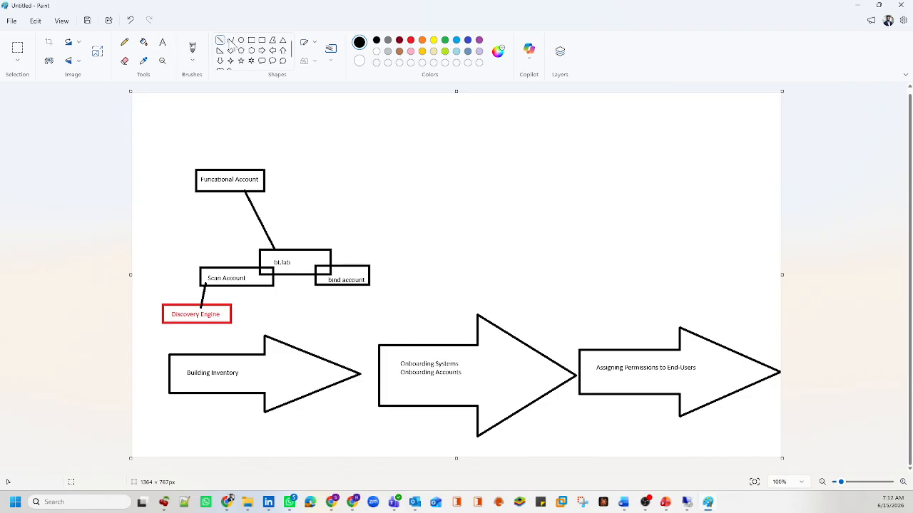
Step: Draw a curved arc from Building Inventory to the next arrow, labelled 'Manual Way'
click(230, 41)
mouse_move(321, 347)
mouse_down()
mouse_move(402, 340)
mouse_move(399, 350)
mouse_move(371, 309)
mouse_up()
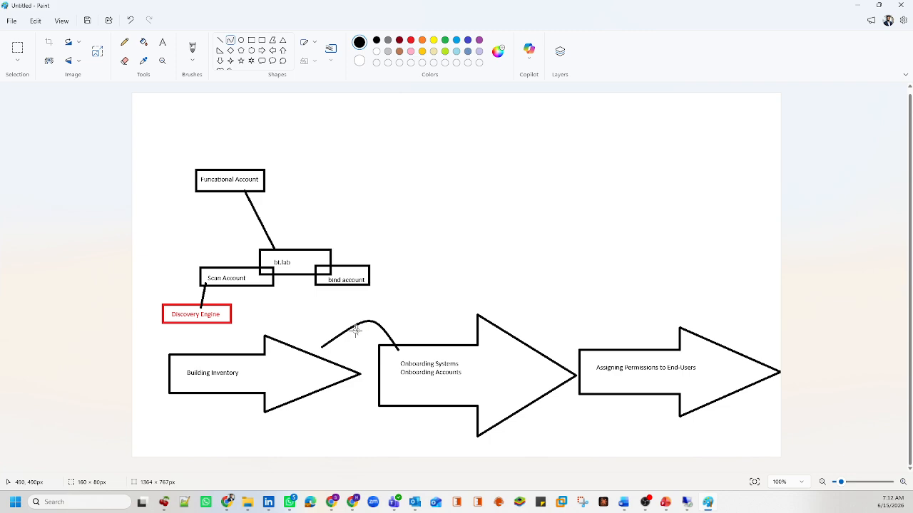
click(163, 40)
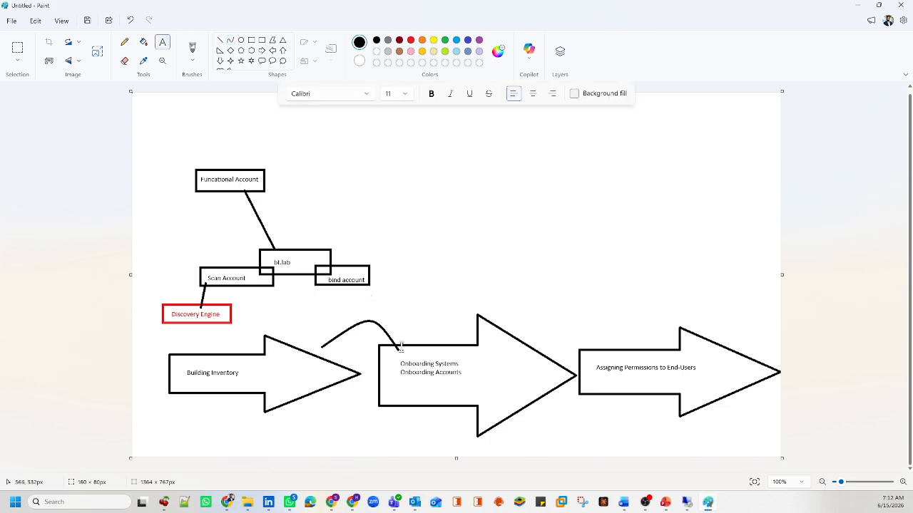
click(346, 314)
text(Man)
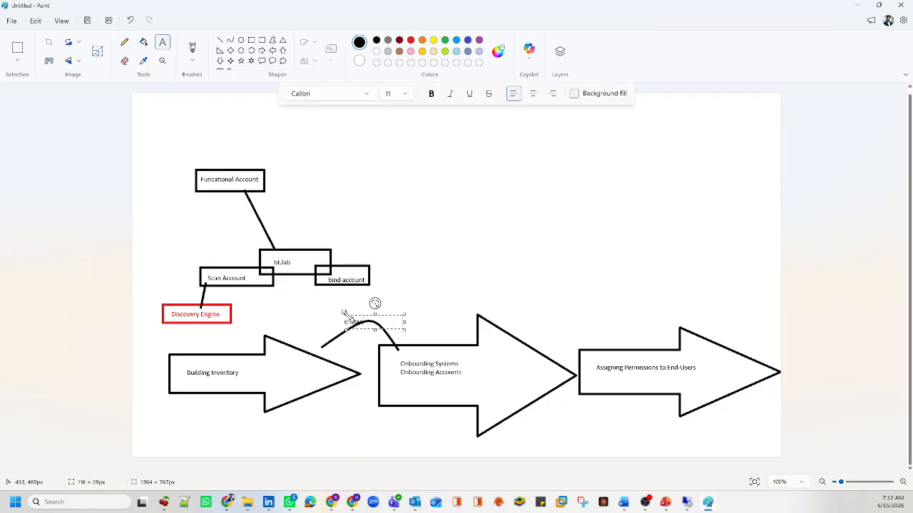
text(ual Way)
drag(355, 313, 356, 308)
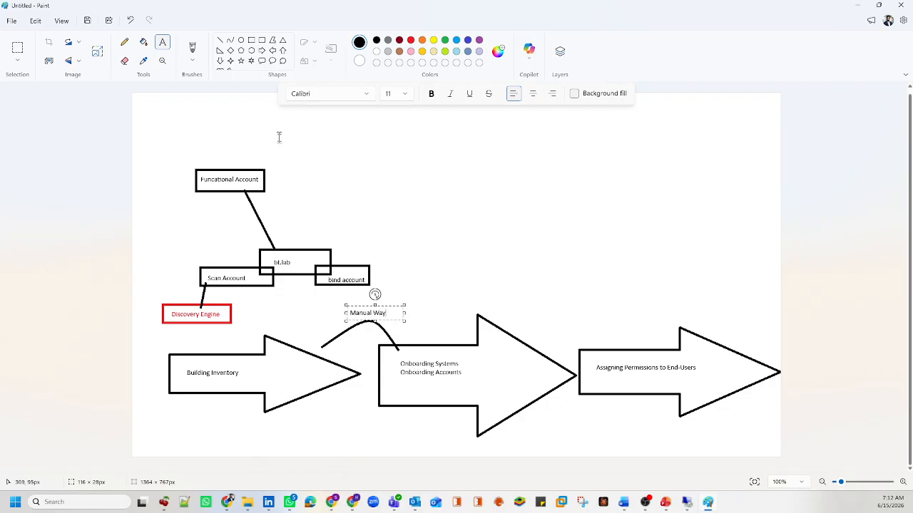
click(229, 43)
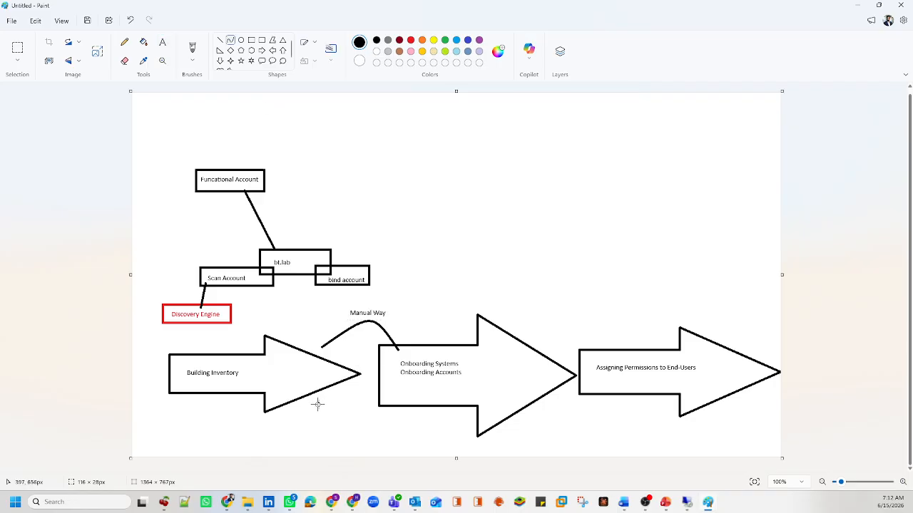
Step: Draw a green box below the Building Inventory arrow labelled 'Smart Rules'
click(251, 40)
click(444, 40)
drag(315, 431, 377, 450)
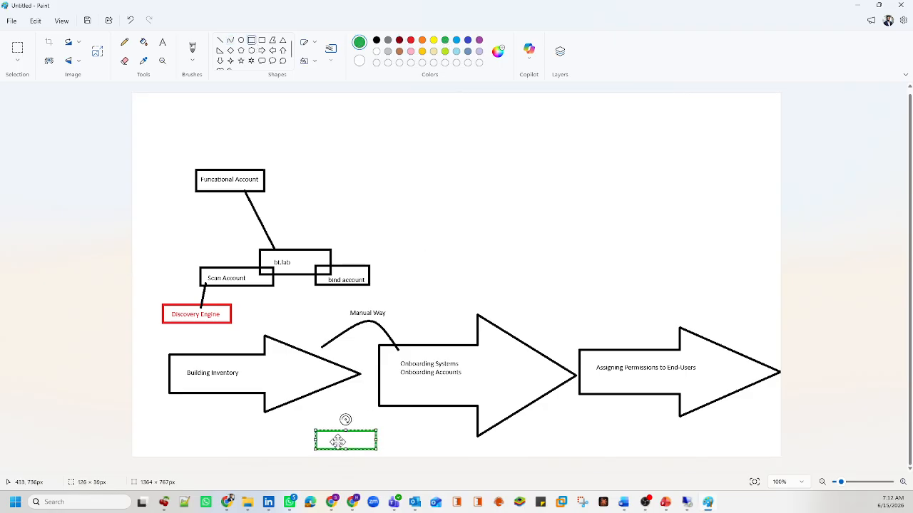
click(162, 44)
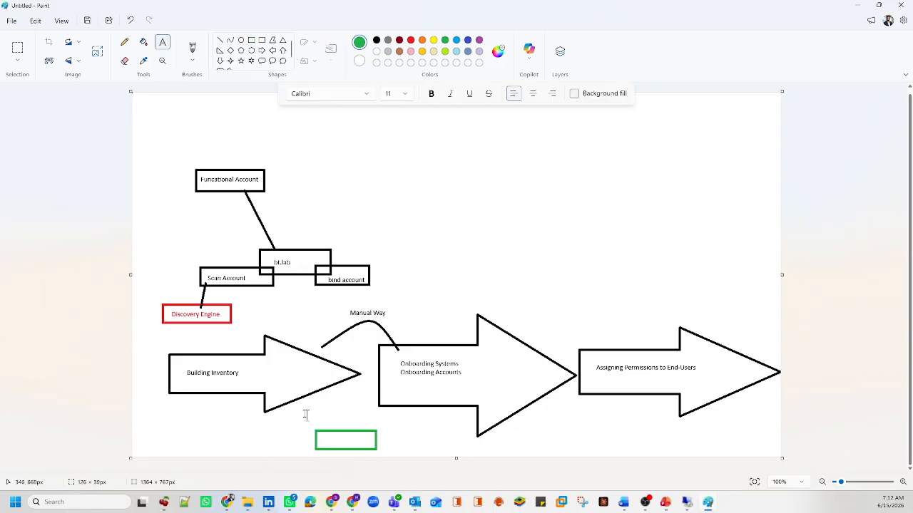
click(322, 440)
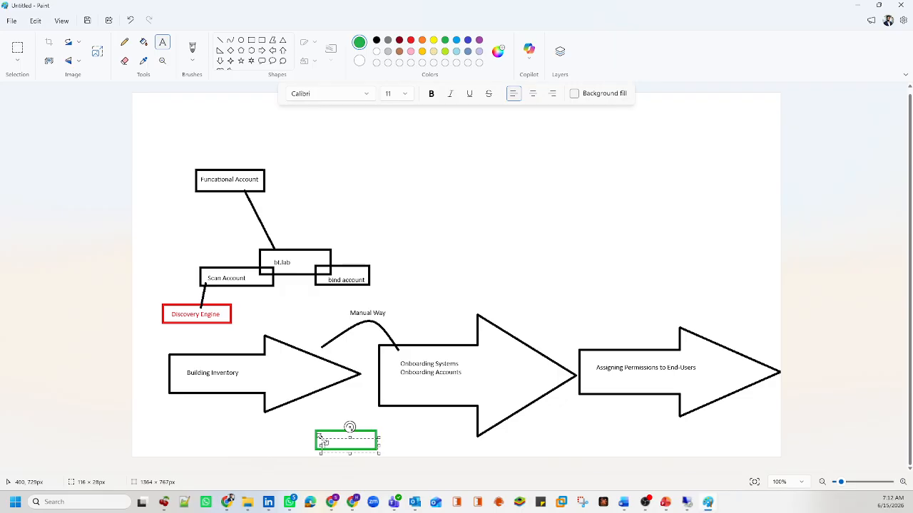
text(Smart Rules)
click(325, 435)
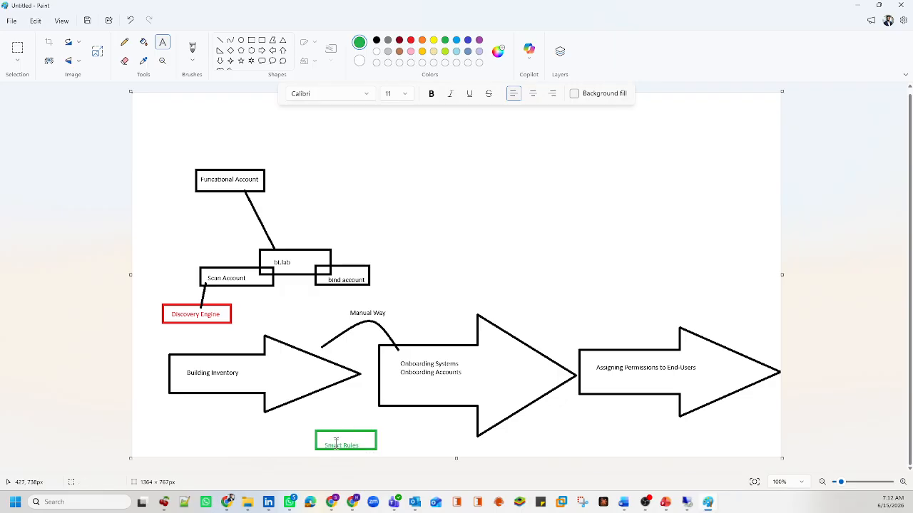
Step: Join the Building Inventory arrow to the Smart Rules box with a black line, then return to BeyondInsight
click(221, 40)
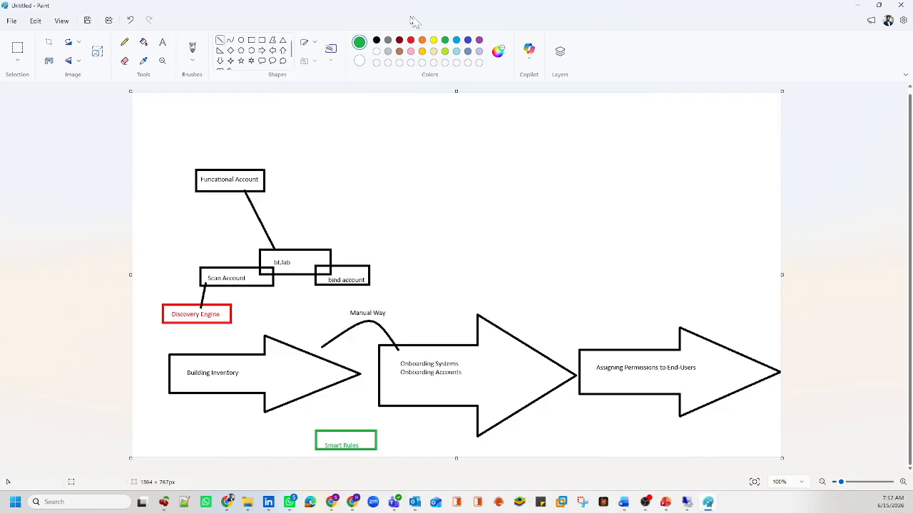
click(377, 40)
mouse_move(291, 397)
mouse_down()
mouse_move(323, 432)
mouse_move(371, 418)
mouse_move(396, 397)
mouse_up()
click(487, 271)
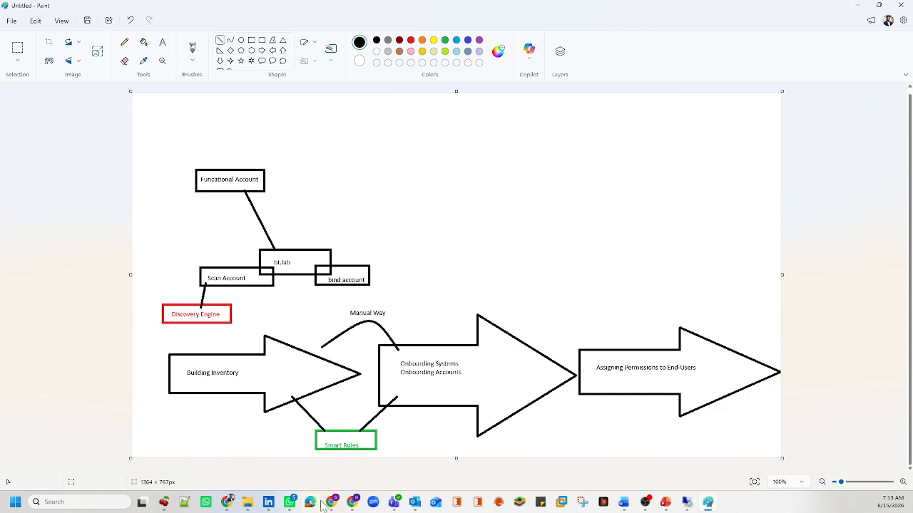
mouse_move(332, 504)
click(378, 452)
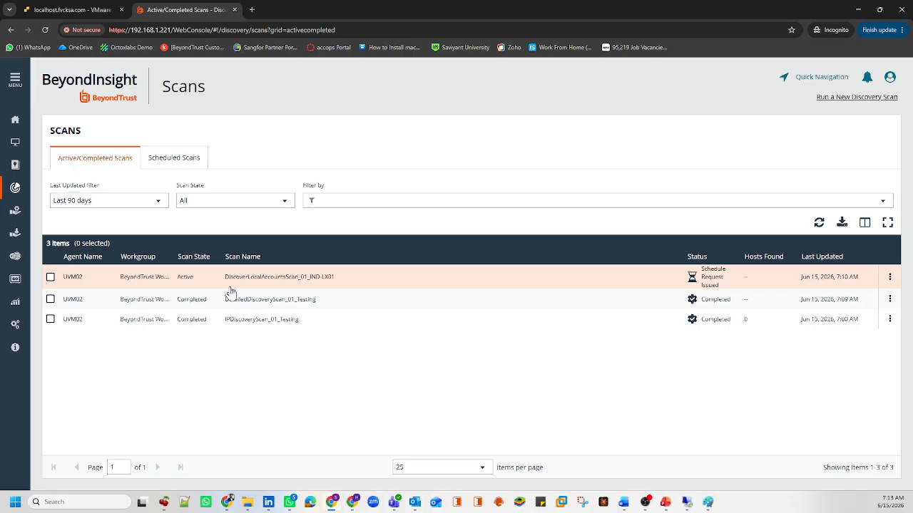
Step: Refresh the scan list, open Smart Rules to view its rule types, then glance at Assets
click(813, 224)
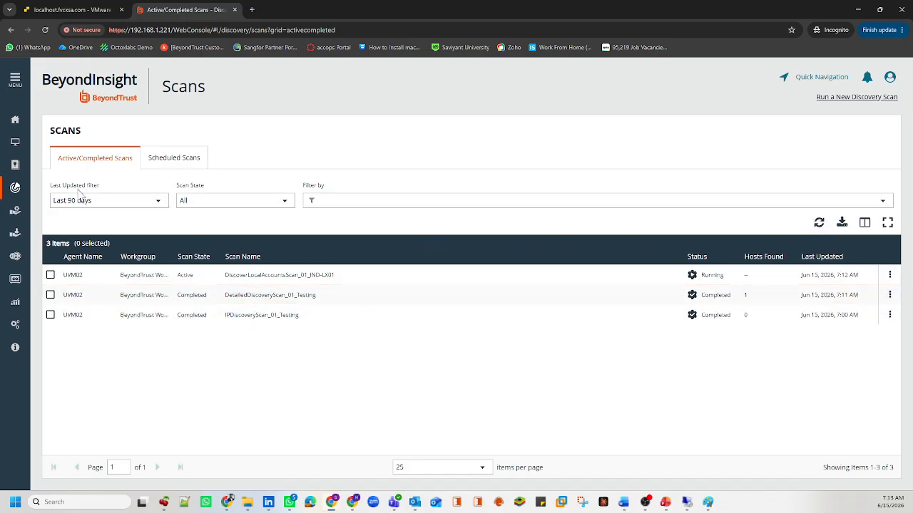
click(14, 80)
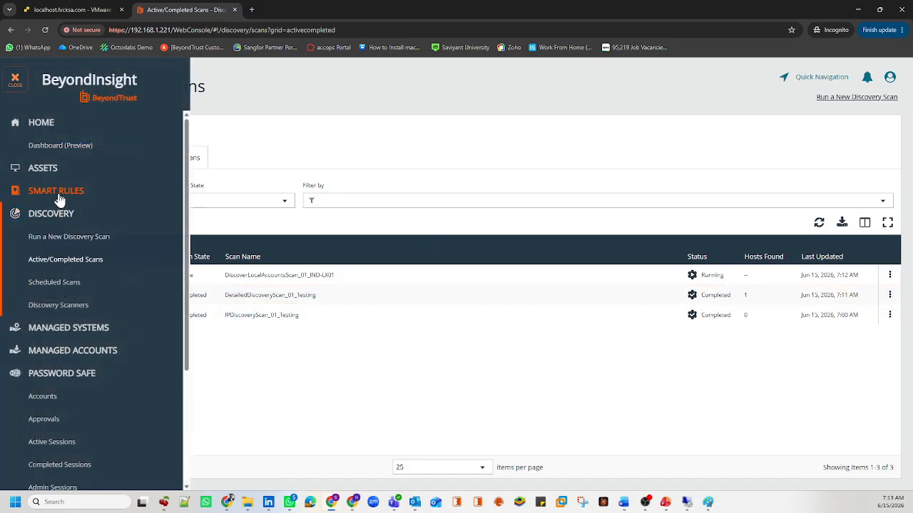
click(58, 194)
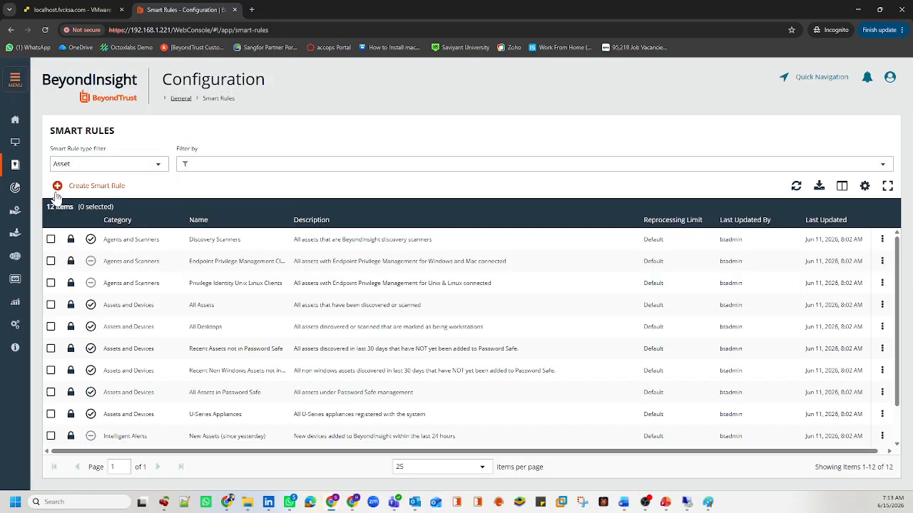
click(150, 164)
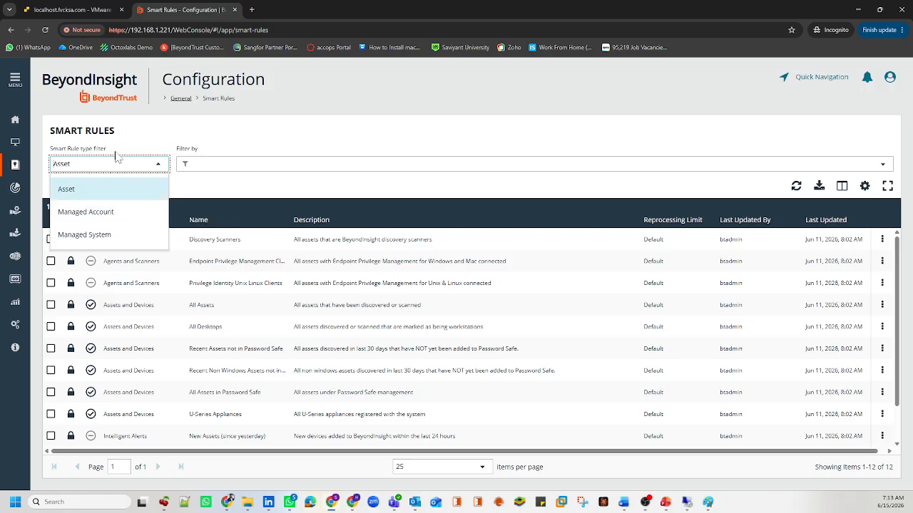
drag(125, 139, 57, 130)
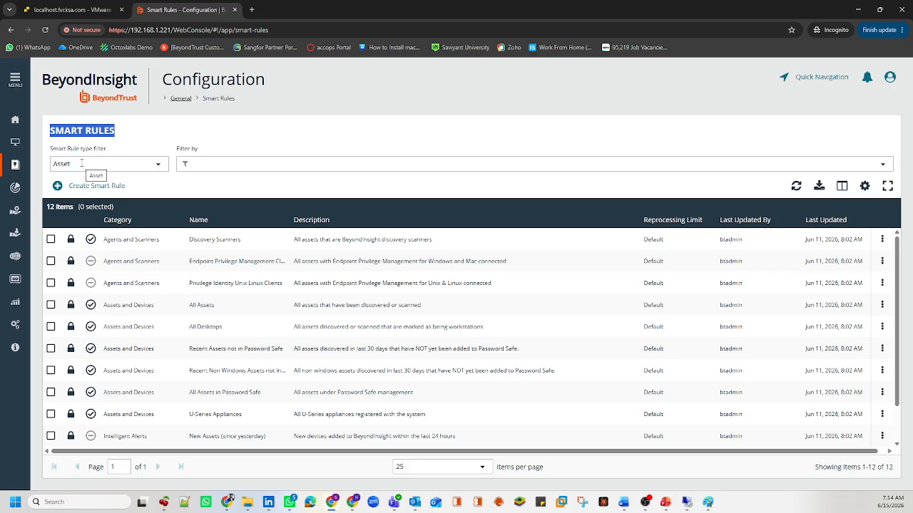
click(81, 164)
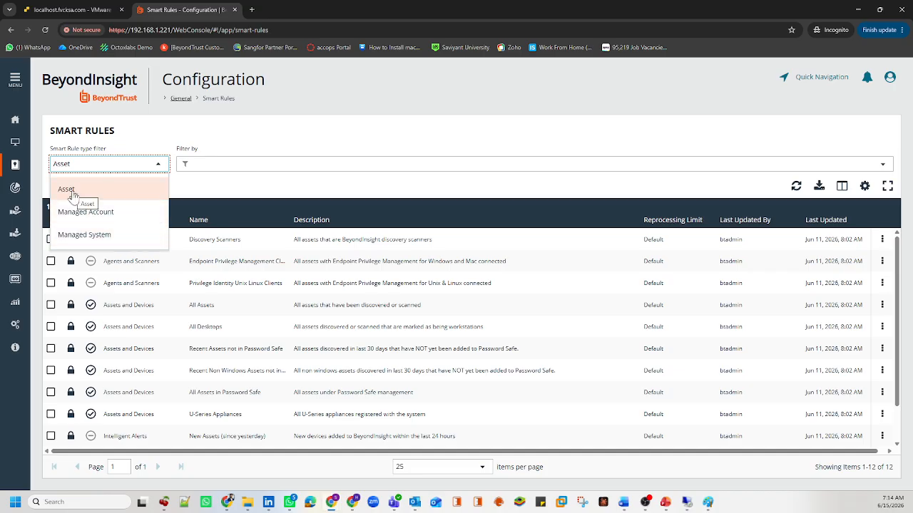
click(15, 141)
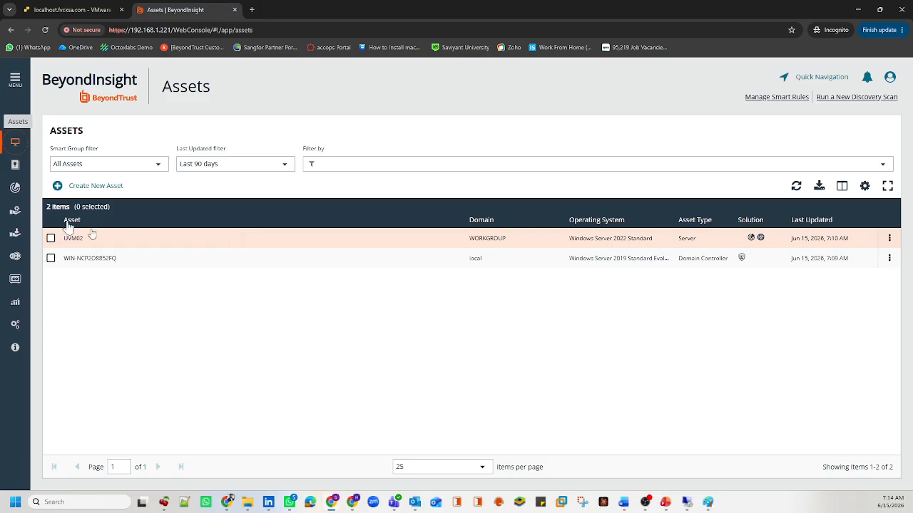
Step: Show Asset, Managed Account and Managed System smart rules in turn, then open the Assets list
click(15, 187)
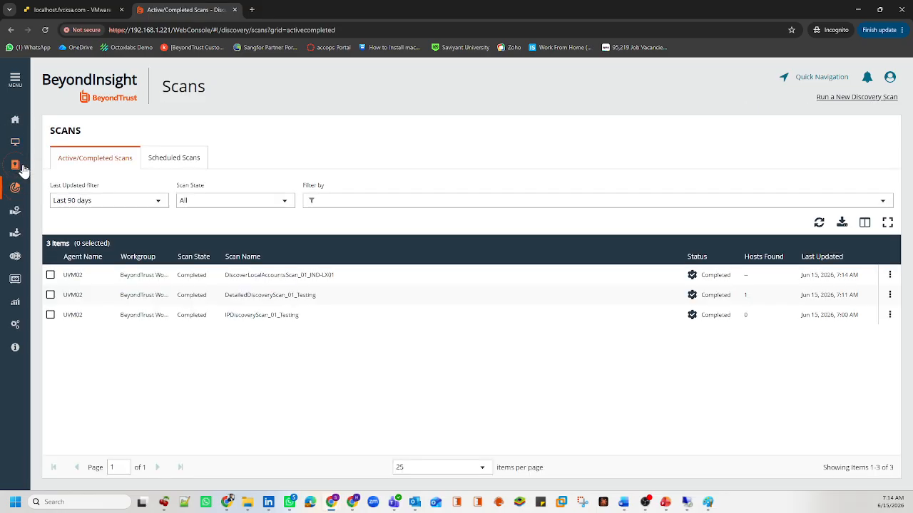
click(15, 164)
click(100, 165)
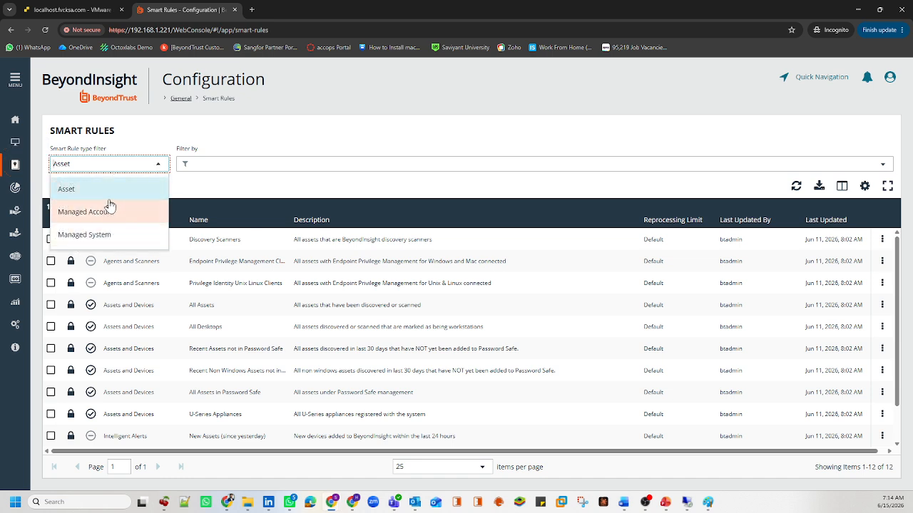
click(72, 192)
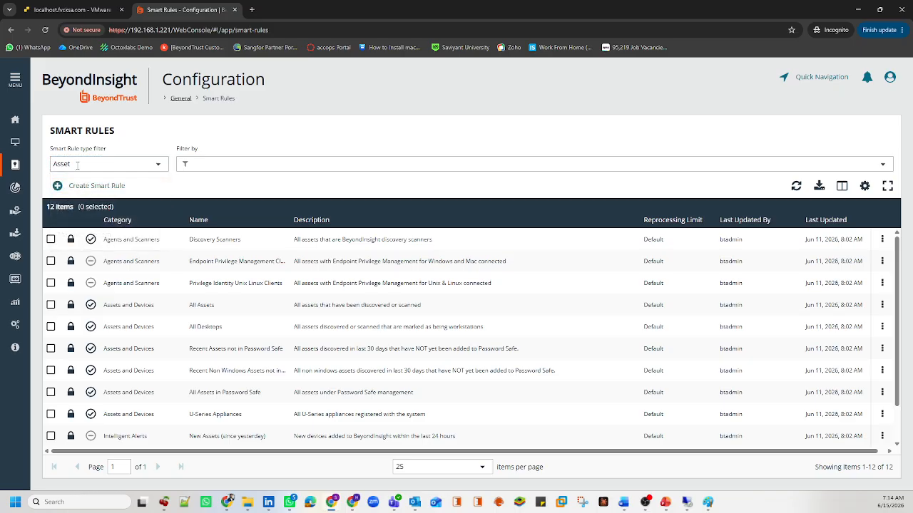
click(75, 165)
drag(57, 211, 118, 212)
click(118, 213)
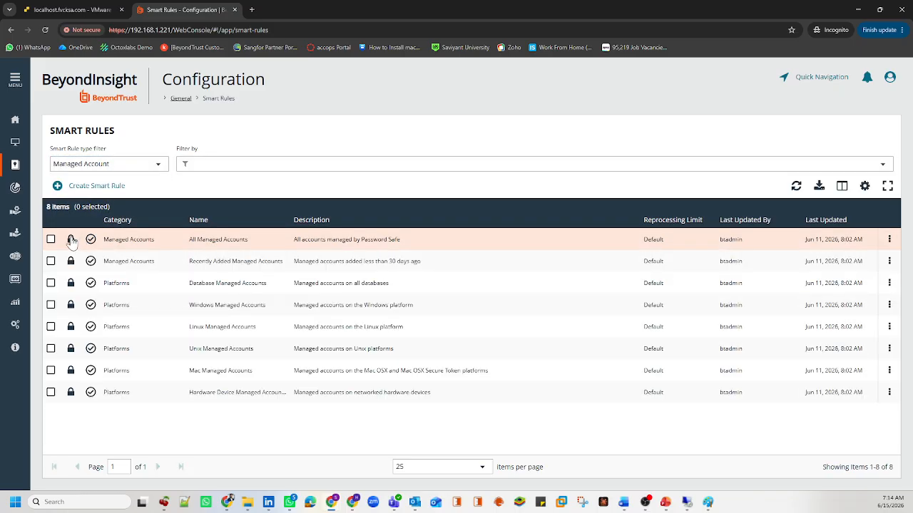
click(75, 165)
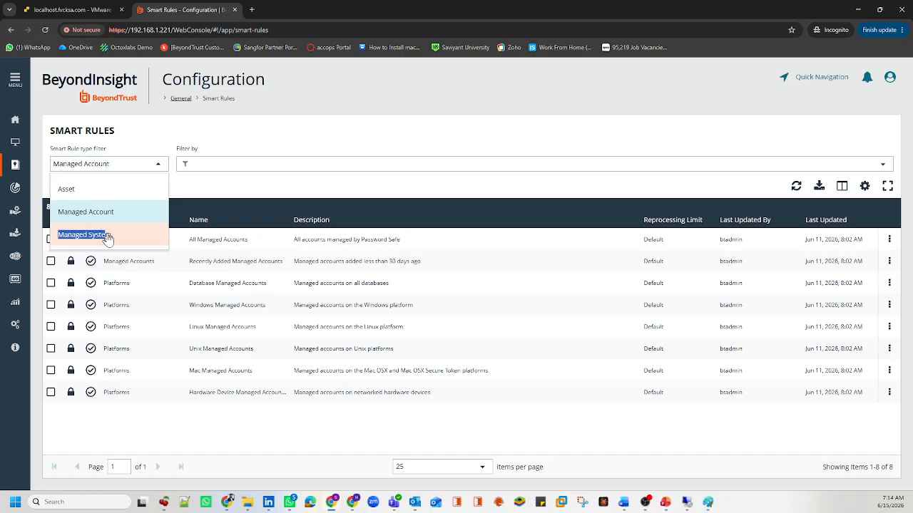
click(68, 237)
click(78, 163)
drag(61, 191, 78, 193)
click(15, 142)
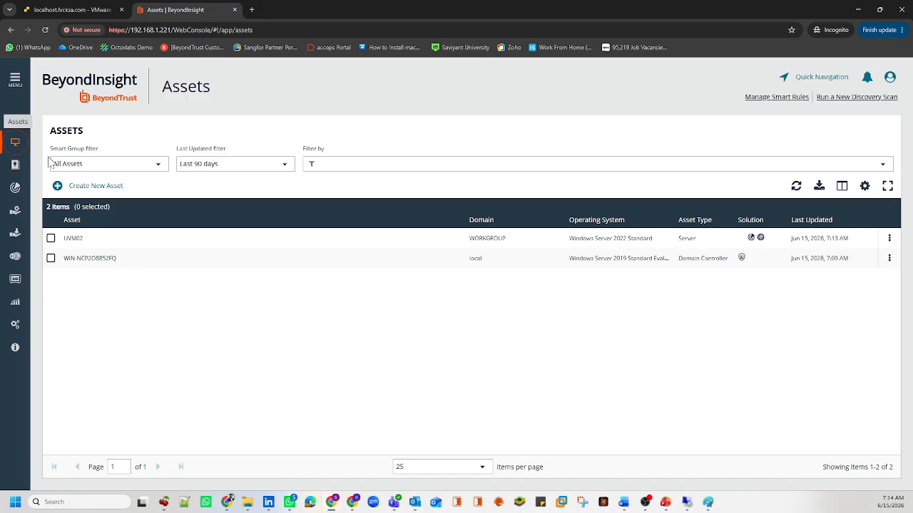
Step: Start a new asset-based smart rule, browse its Actions list, then close the form unsaved
click(15, 165)
click(108, 186)
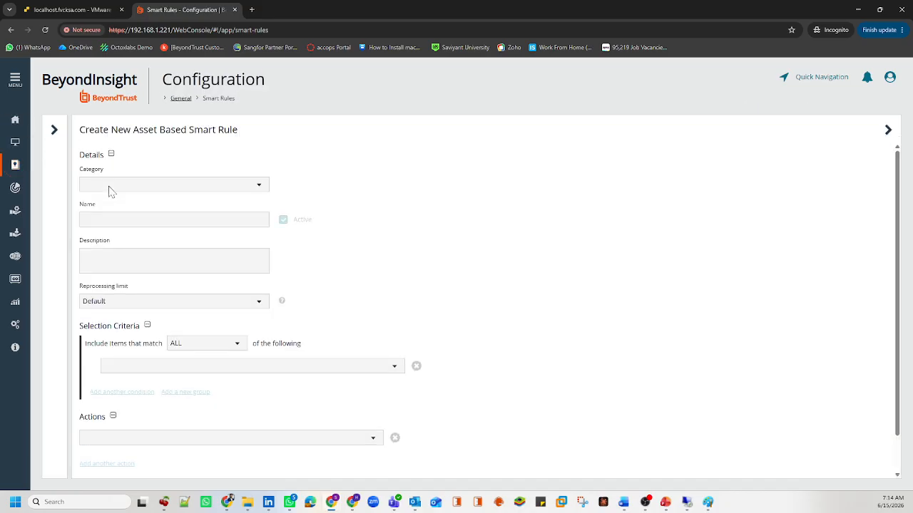
scroll(312, 321, down, 1)
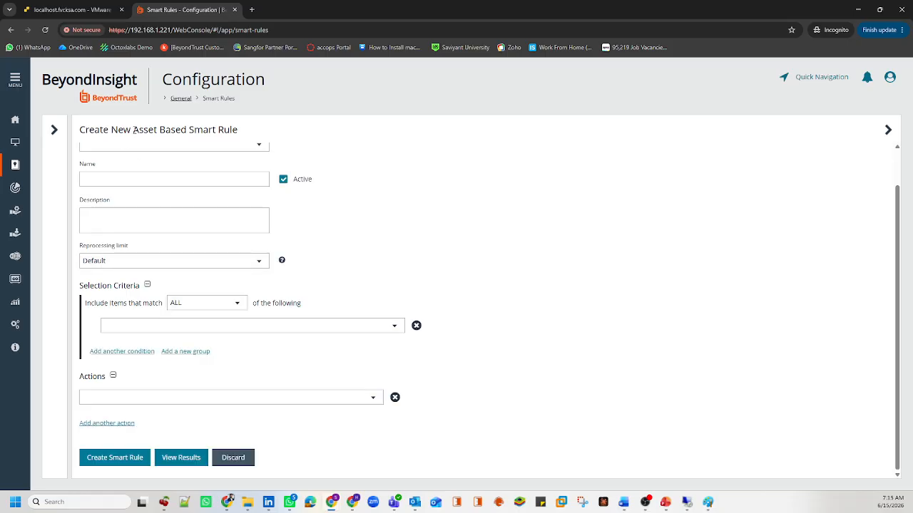
drag(133, 130, 235, 130)
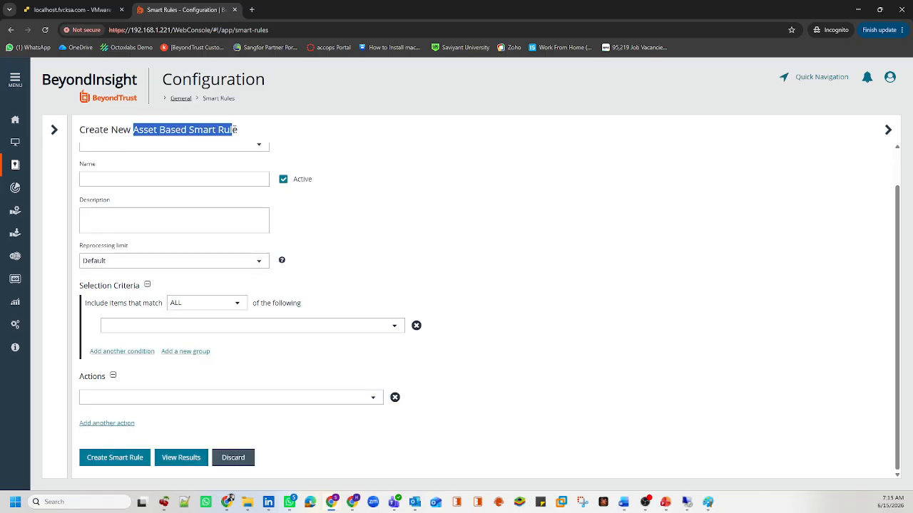
click(134, 397)
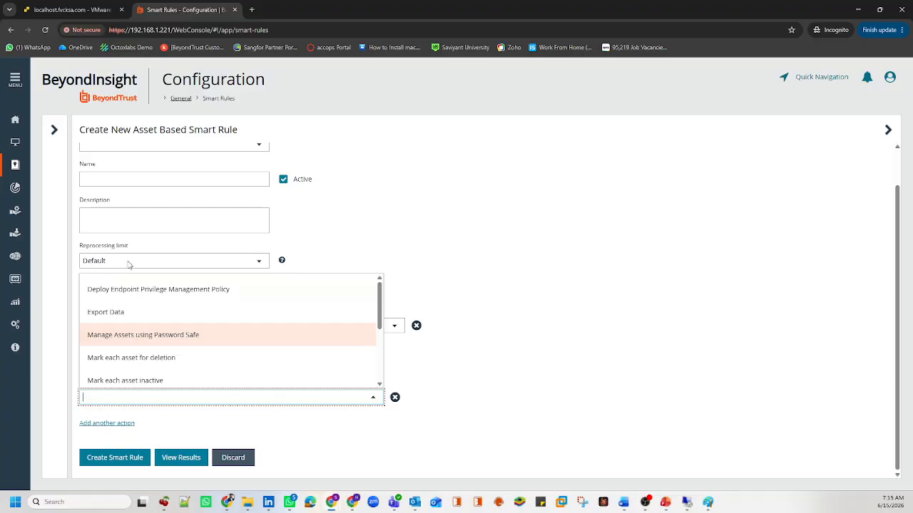
click(56, 247)
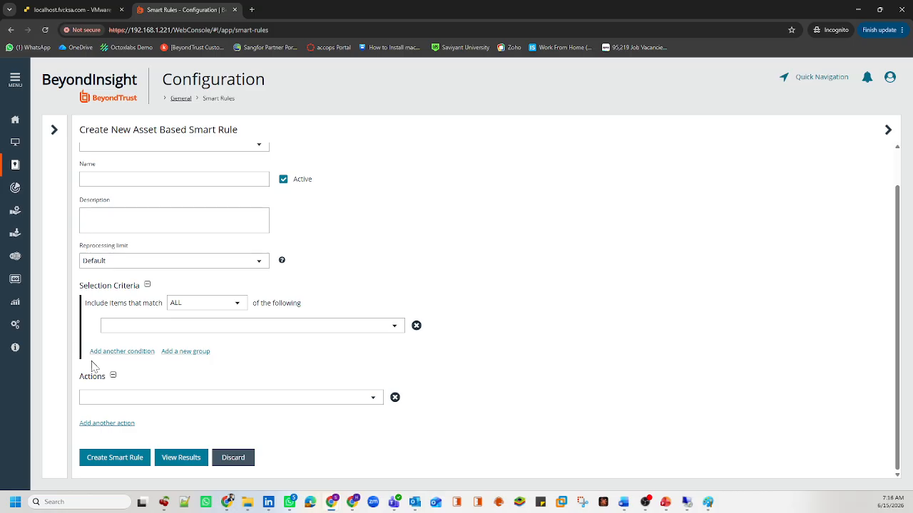
click(91, 399)
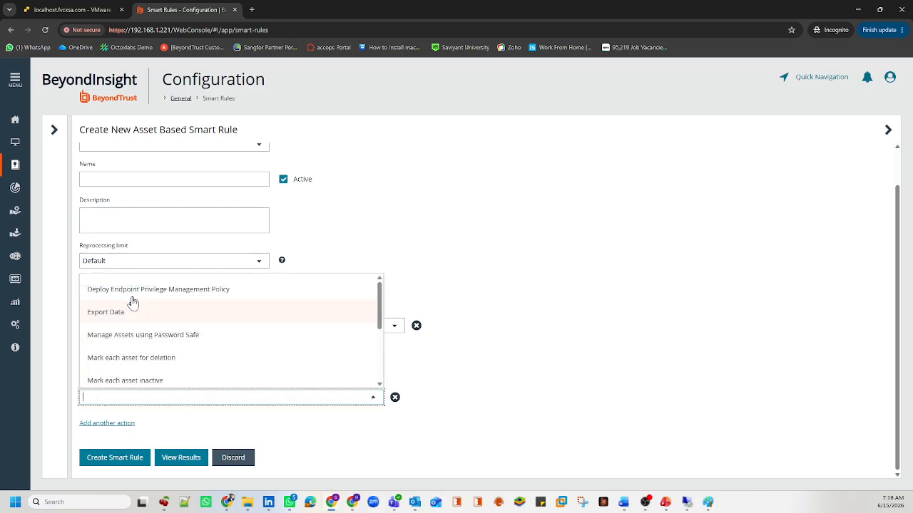
scroll(129, 355, down, 3)
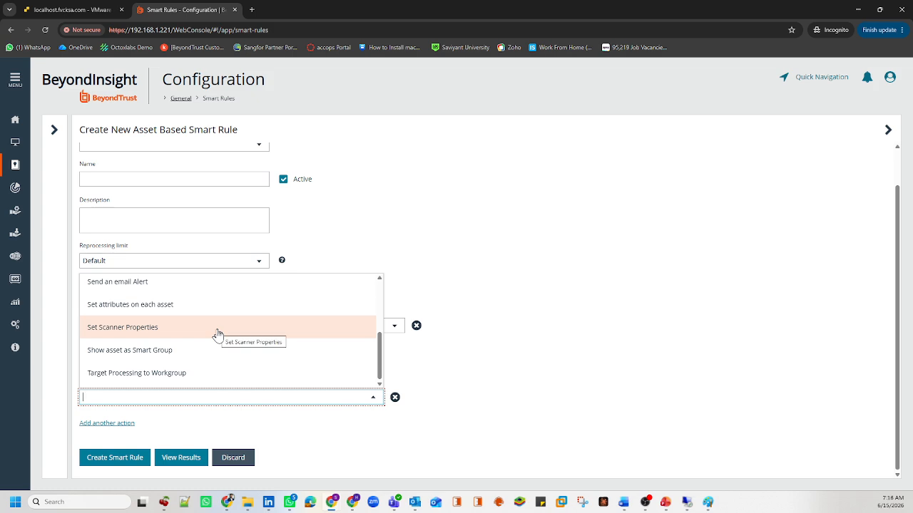
drag(159, 129, 223, 130)
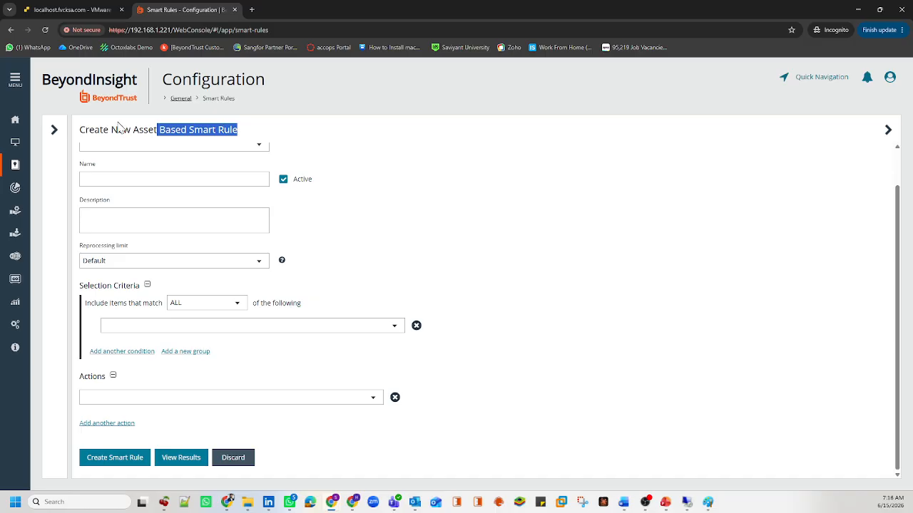
click(55, 132)
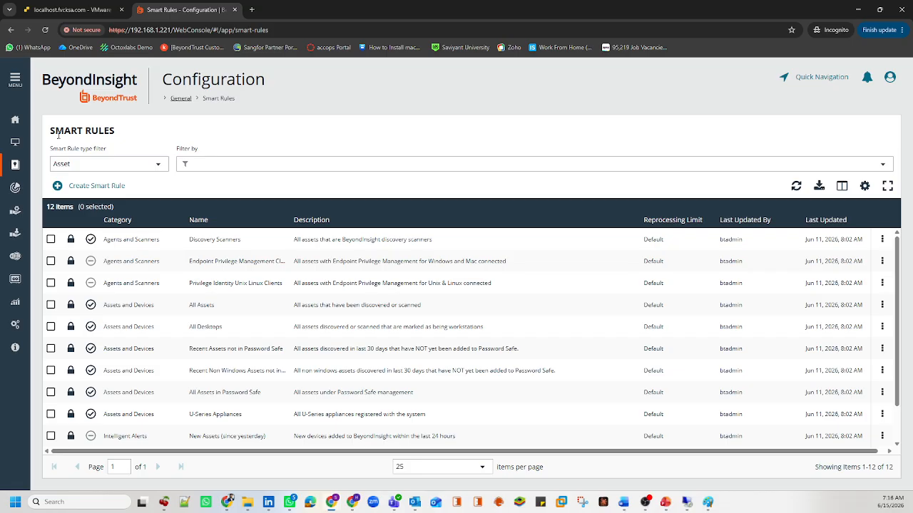
Step: Keep the Smart Rule type filter on Asset and open the main navigation menu
click(77, 165)
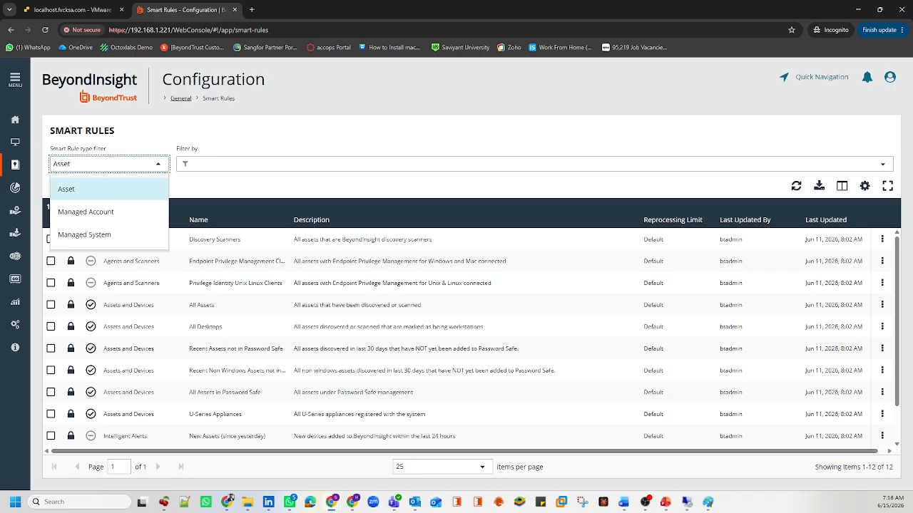
click(69, 132)
click(22, 89)
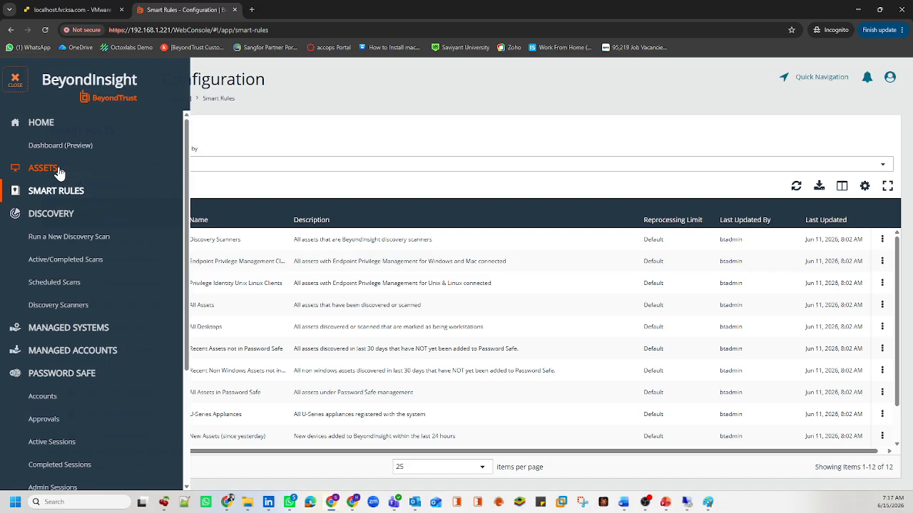
Step: Open Assets, review the Last Updated ranges keeping Last 90 days, then reopen the menu
click(60, 170)
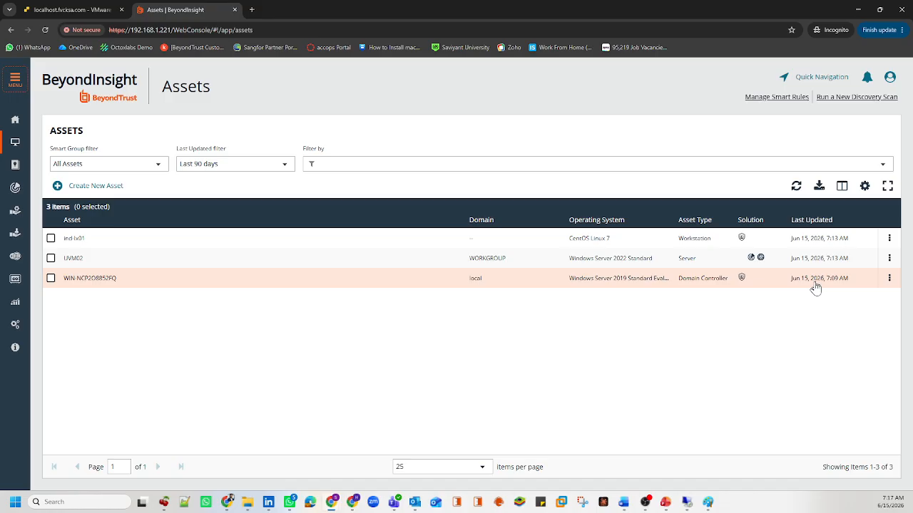
drag(227, 150, 176, 151)
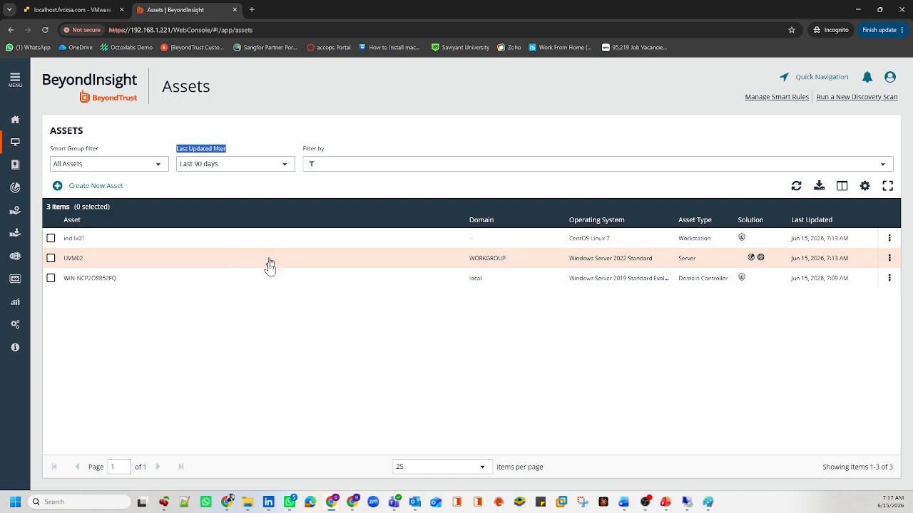
click(216, 164)
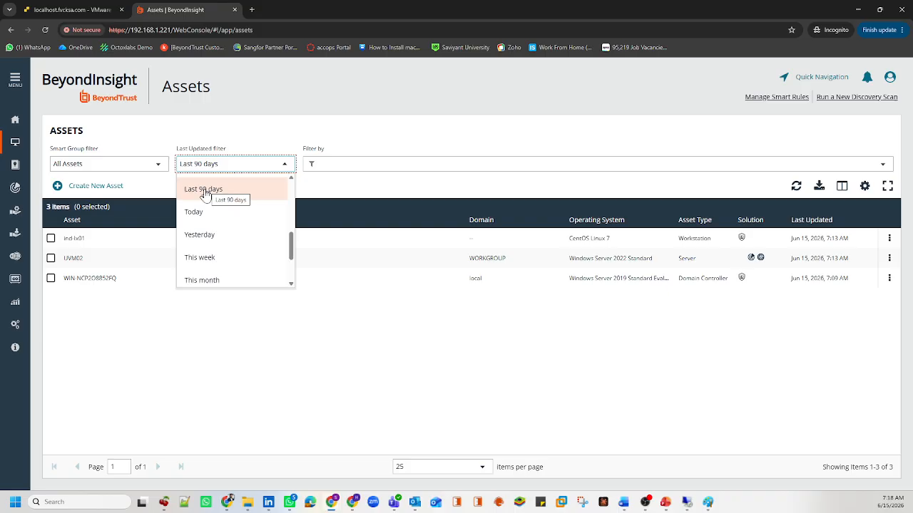
click(379, 337)
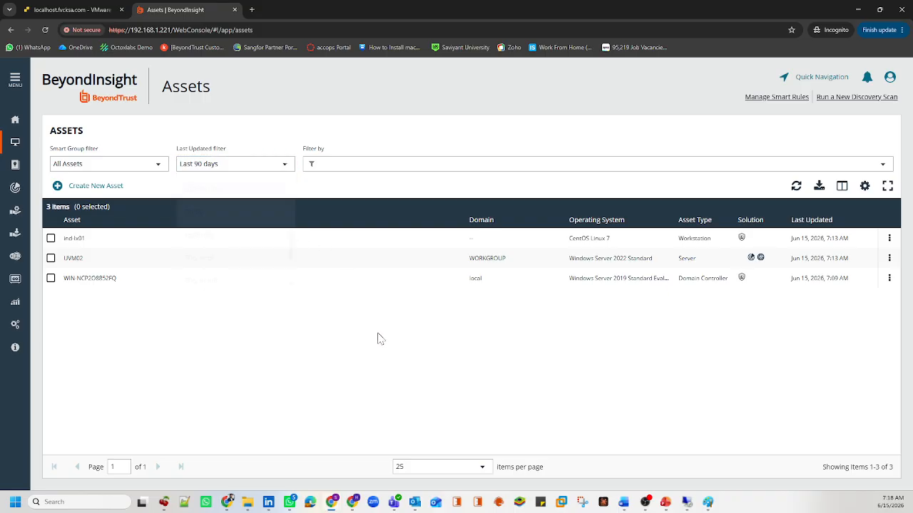
click(16, 84)
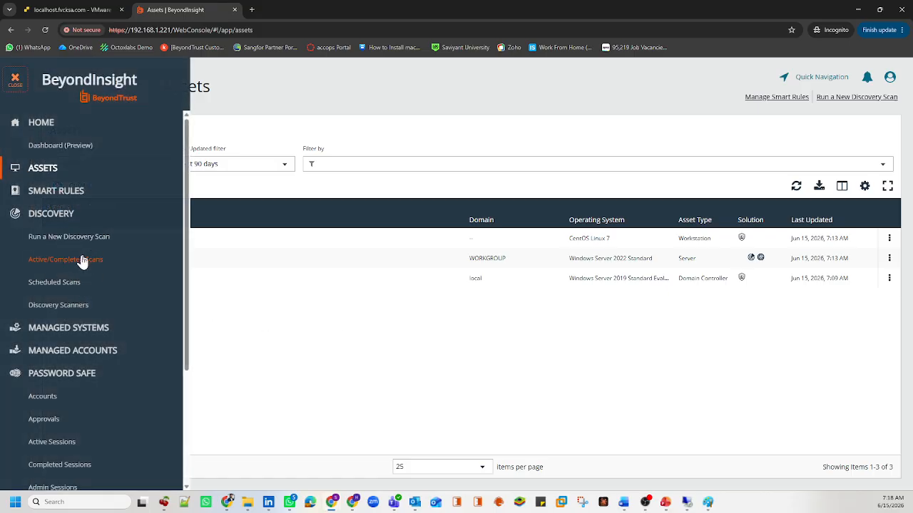
click(81, 259)
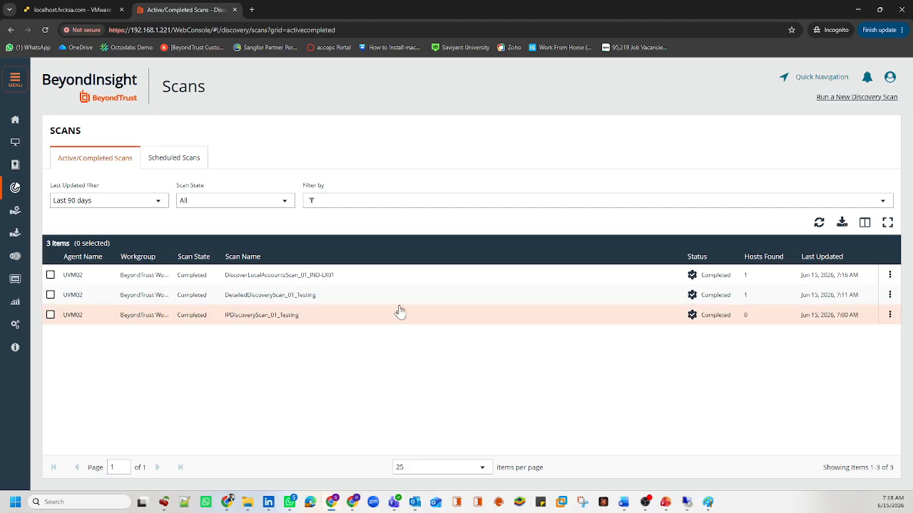
drag(342, 295, 224, 298)
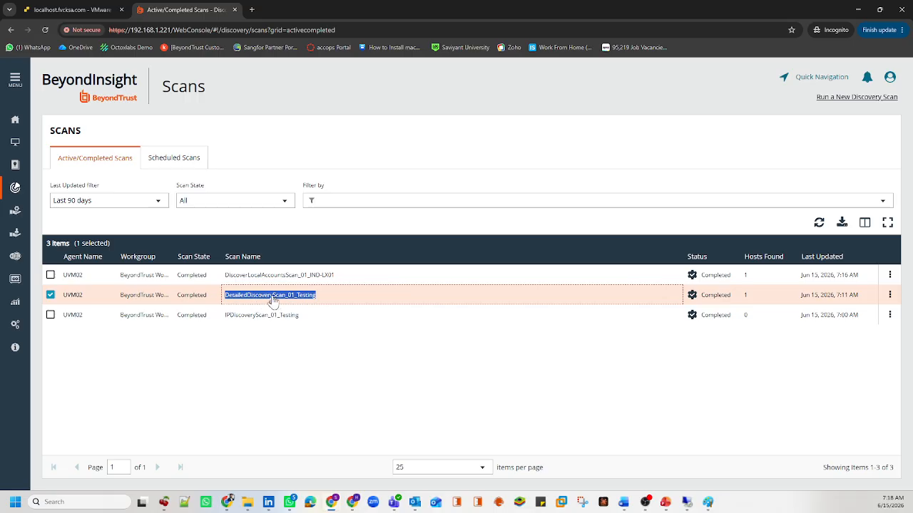
click(338, 279)
drag(338, 279, 222, 279)
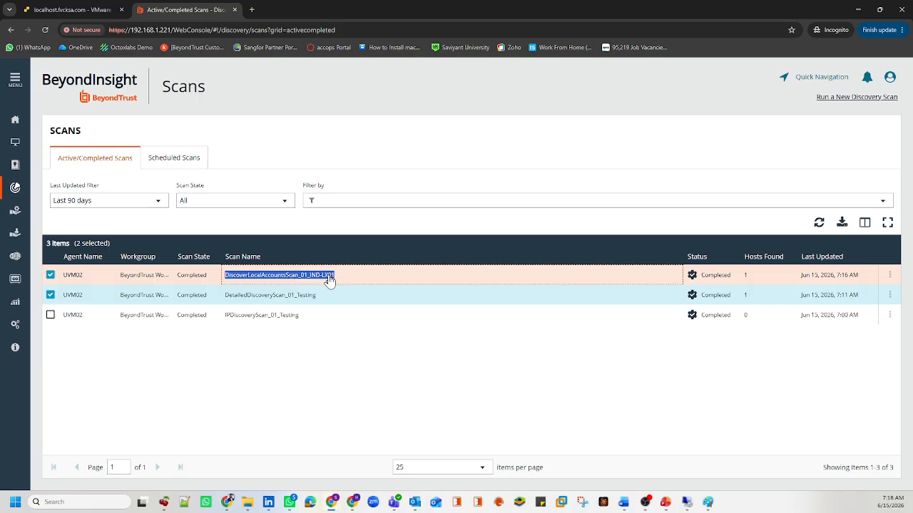
click(204, 294)
click(163, 276)
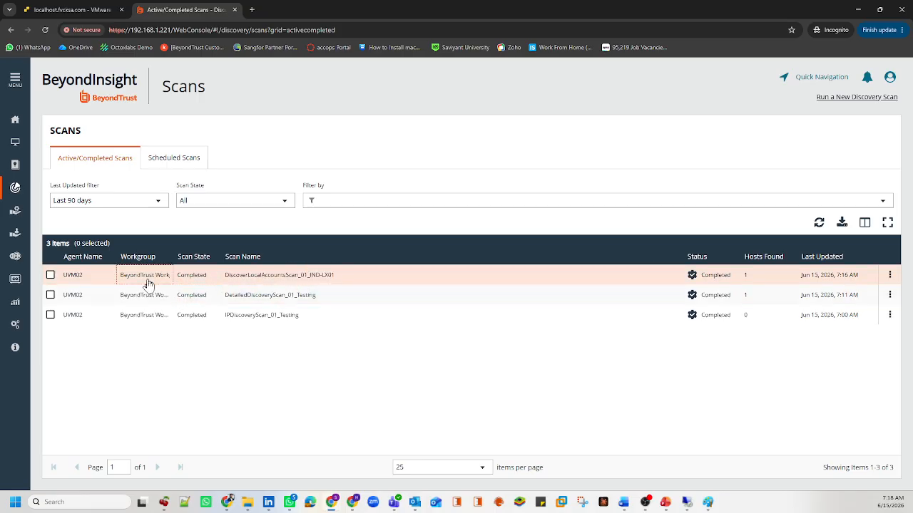
click(741, 294)
click(738, 295)
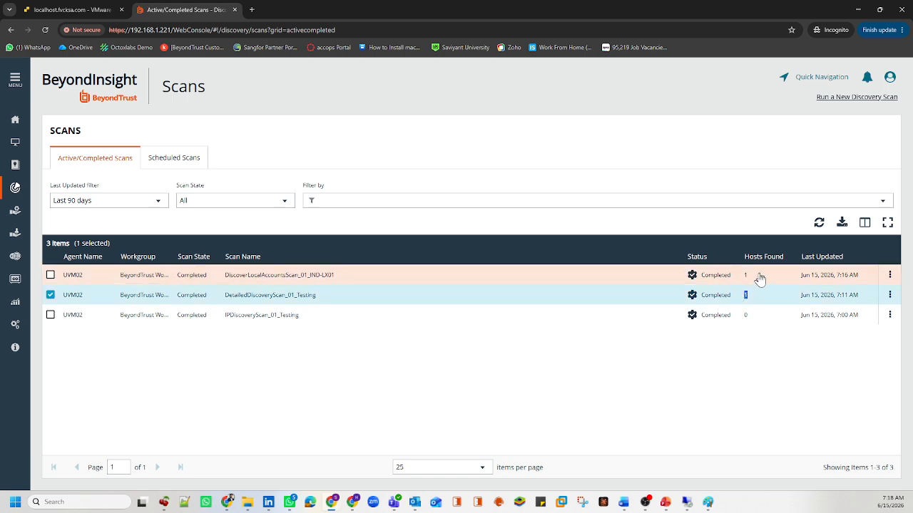
double_click(741, 276)
click(141, 281)
click(128, 292)
click(16, 145)
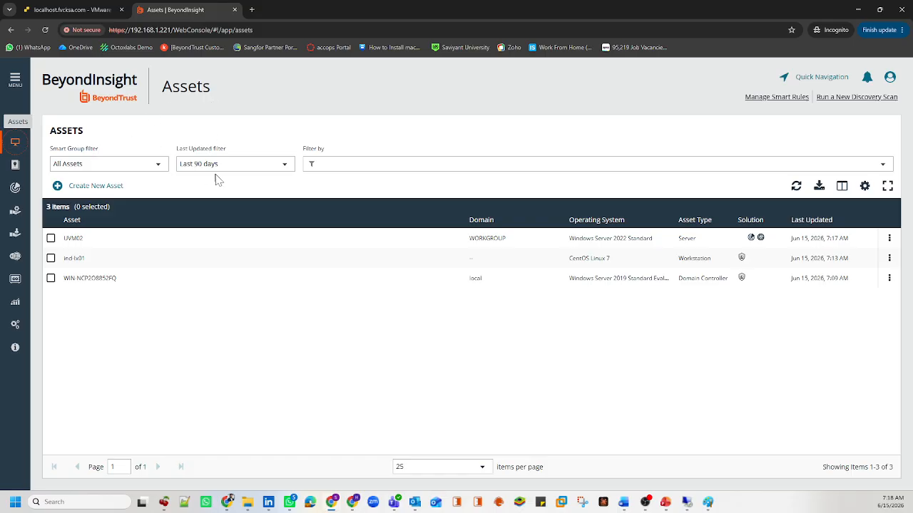
Step: Sort assets by Last Updated, oldest first, and widen the Operating System column
click(814, 218)
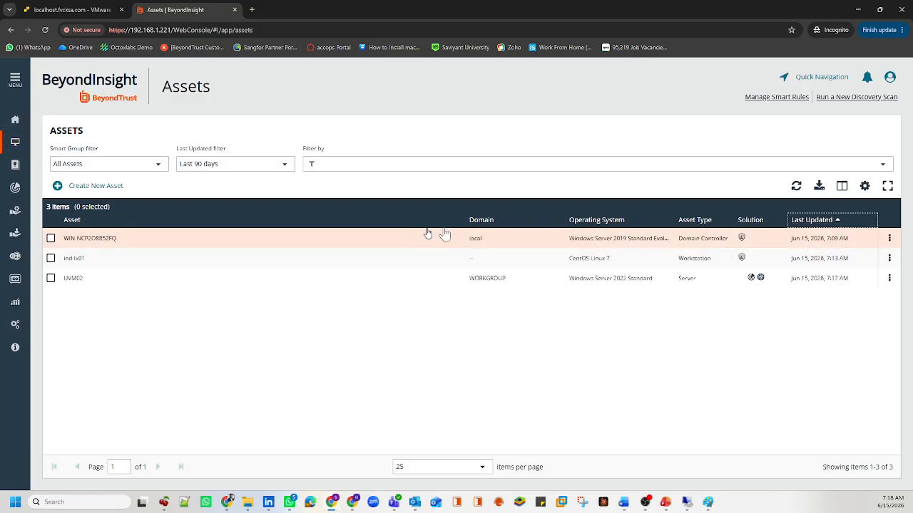
drag(123, 241, 61, 239)
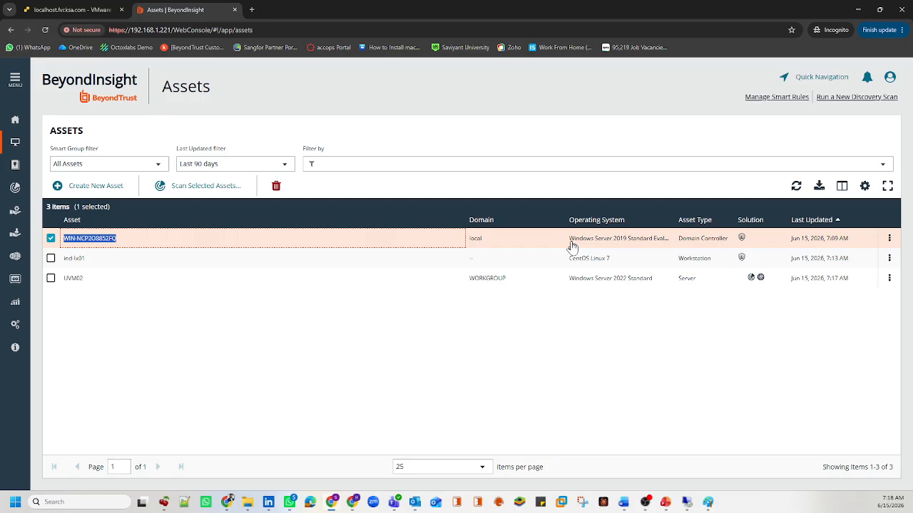
drag(523, 243, 167, 240)
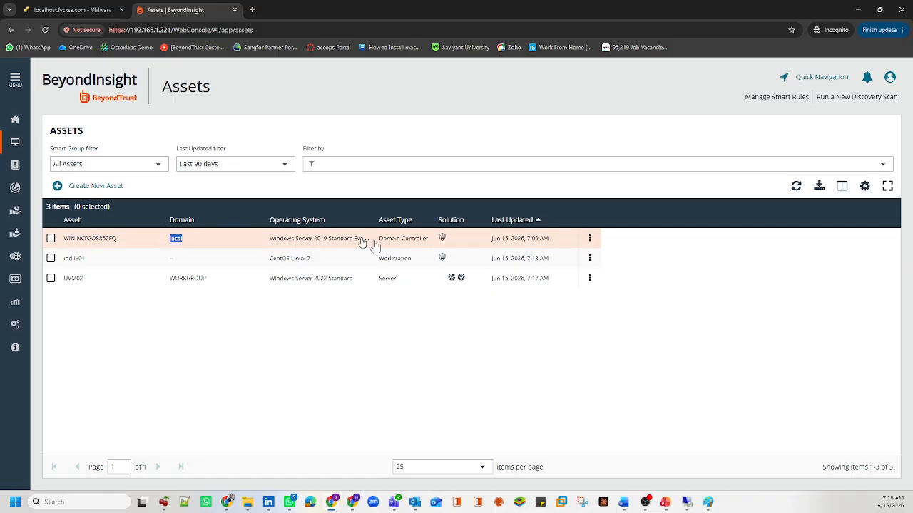
drag(377, 241, 454, 218)
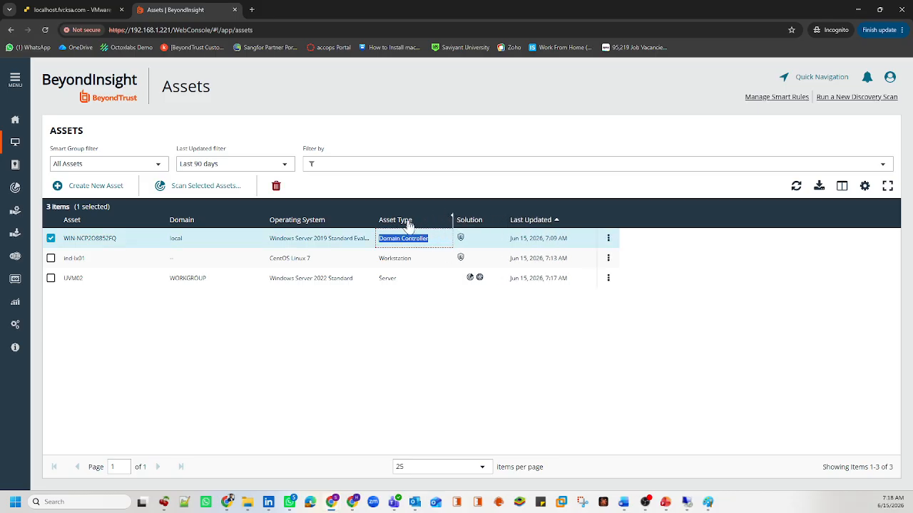
drag(376, 218, 407, 219)
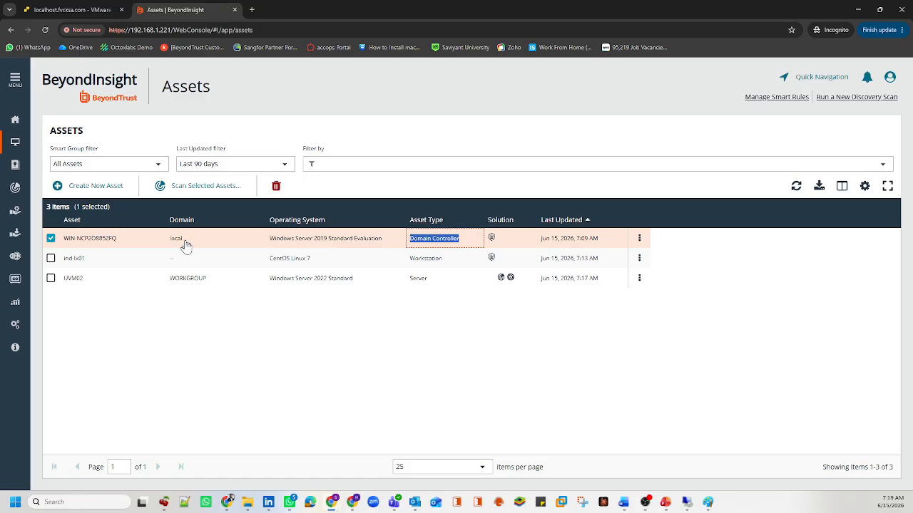
Step: Select the WIN-NCP2O8852FQ row and bring up its actions menu
click(107, 242)
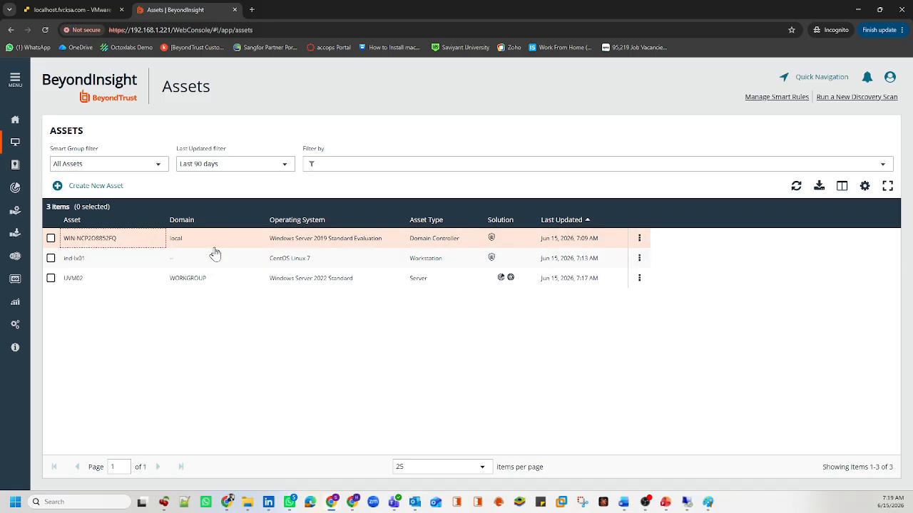
double_click(446, 239)
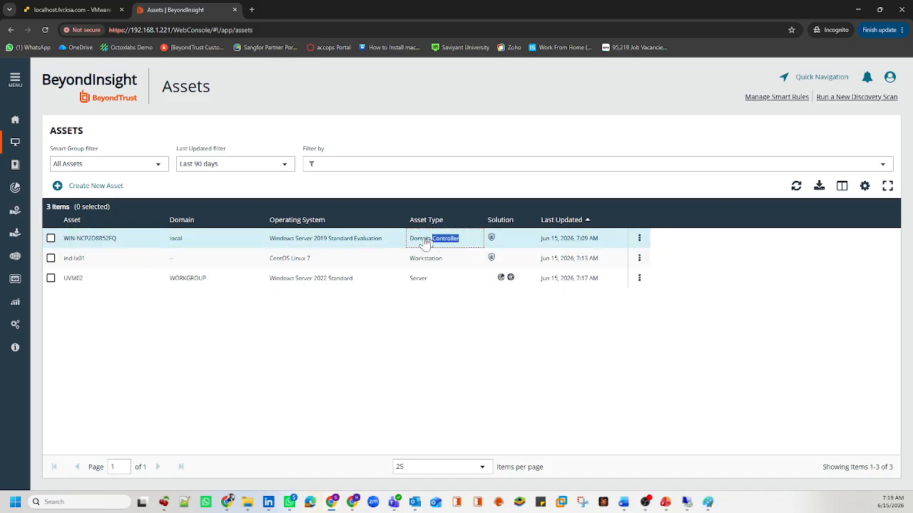
click(425, 243)
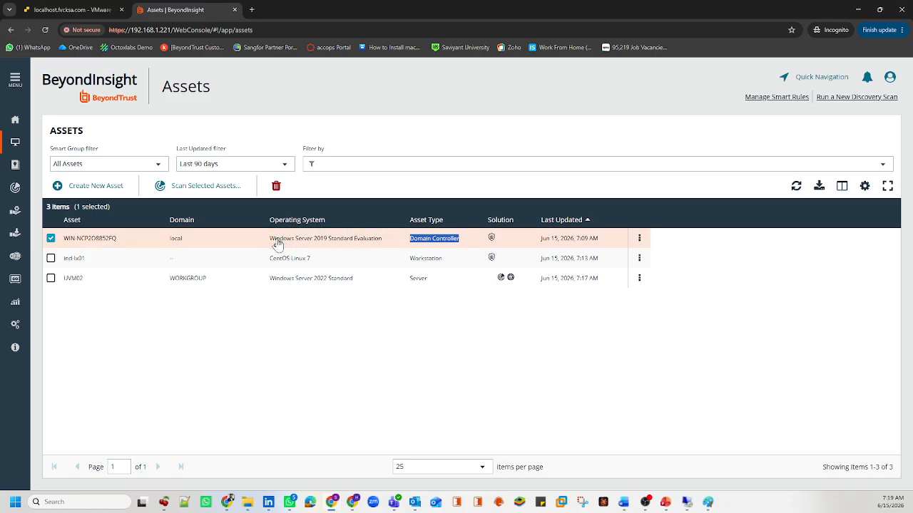
click(639, 238)
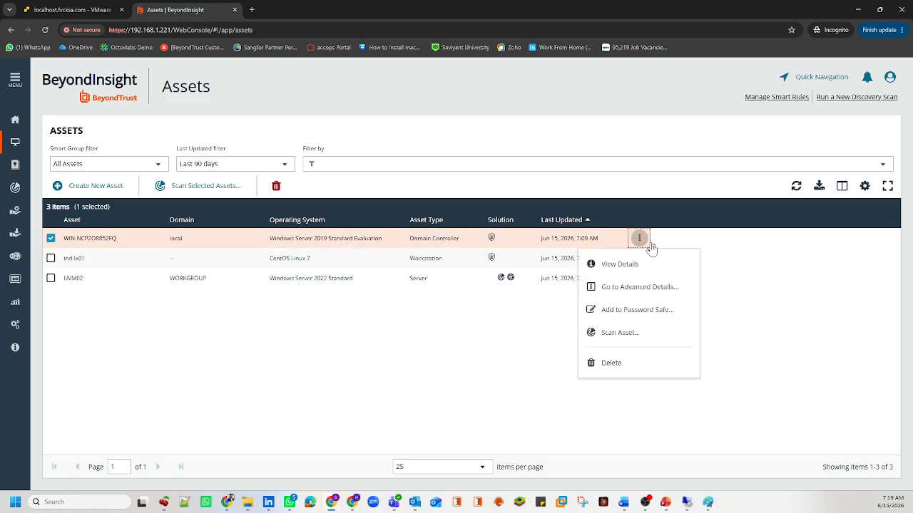
Step: Open WIN-NCP2O8852FQ's advanced details on the current snapshot and view its ports, 135 through 445
click(631, 291)
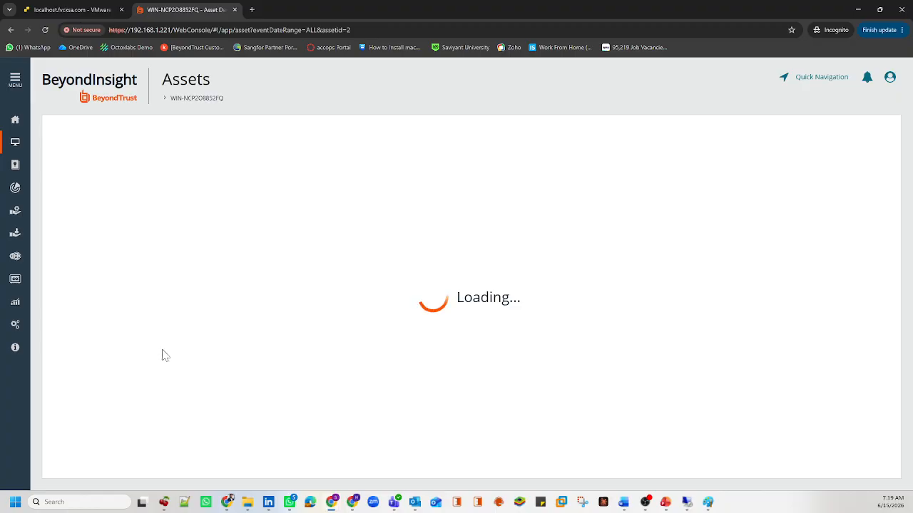
drag(95, 329, 50, 328)
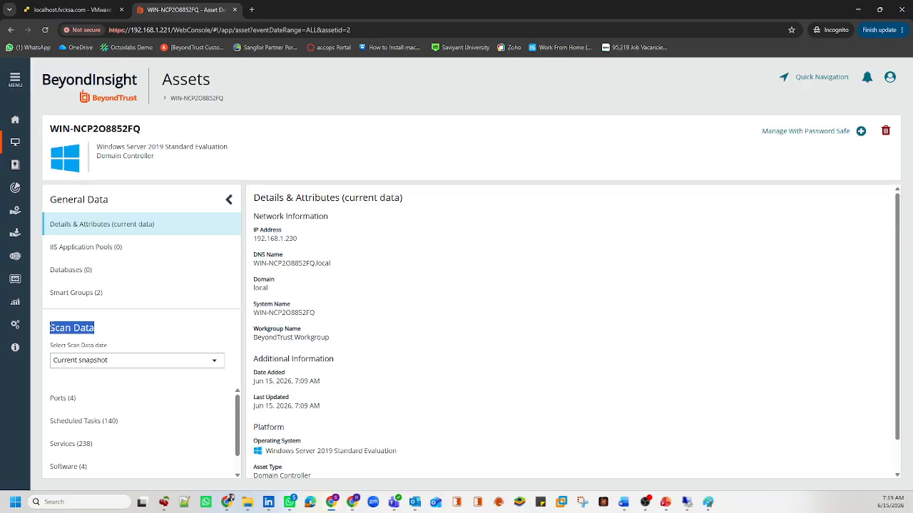
click(100, 361)
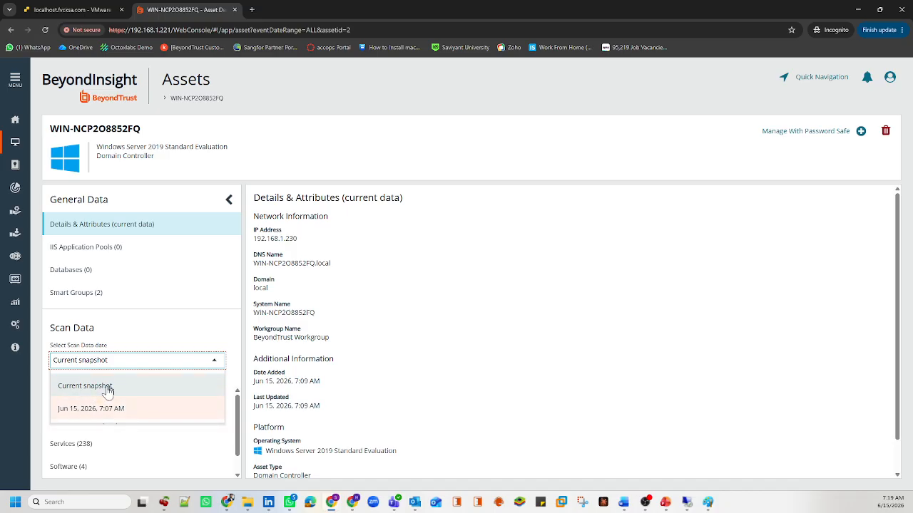
click(143, 351)
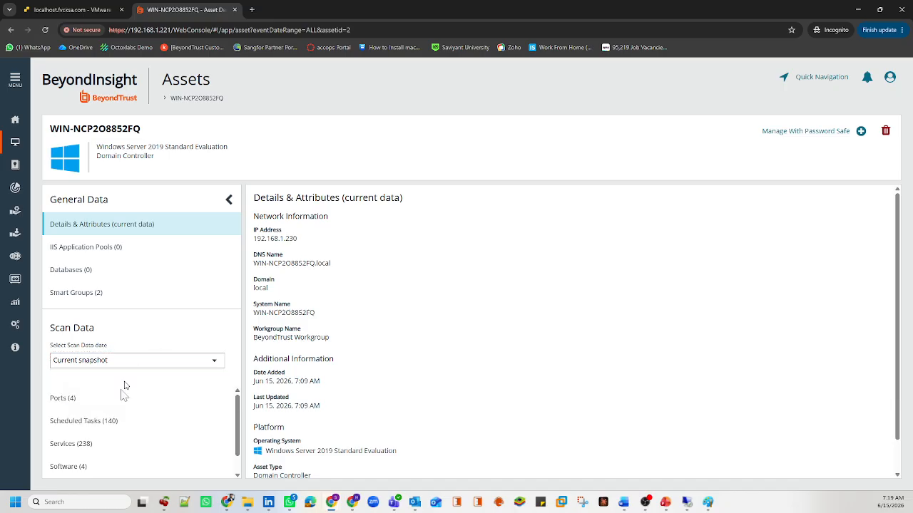
click(75, 401)
click(256, 308)
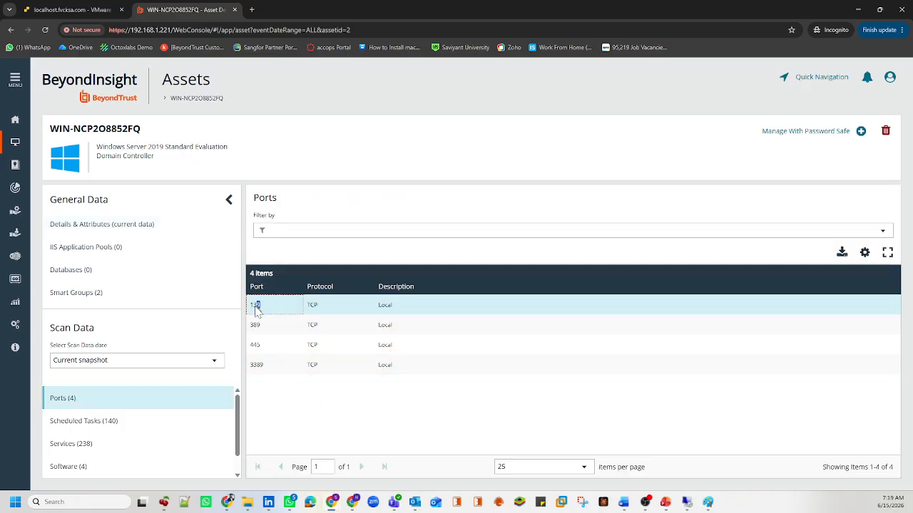
drag(257, 314, 251, 365)
Step: Scroll through the 140 scheduled tasks, noting Failed run results and the SYSTEM run-as account
click(92, 427)
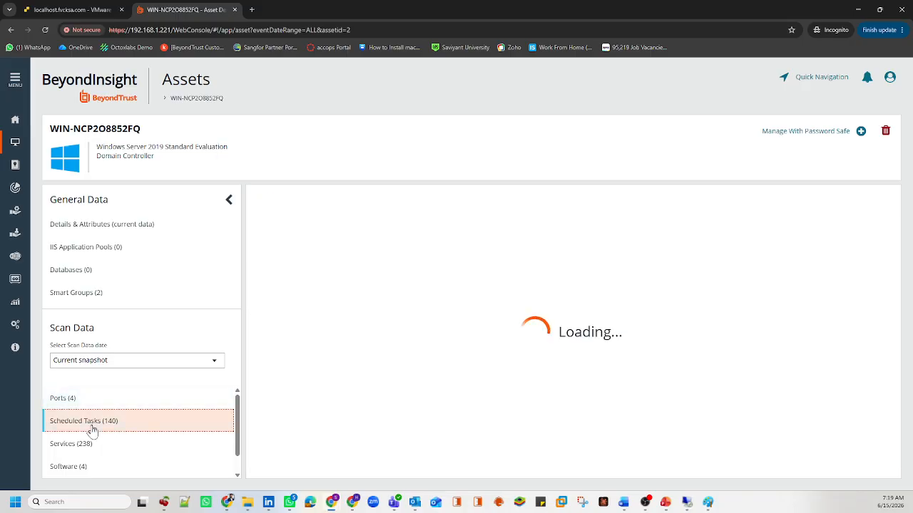
scroll(393, 401, down, 1)
scroll(393, 402, up, 1)
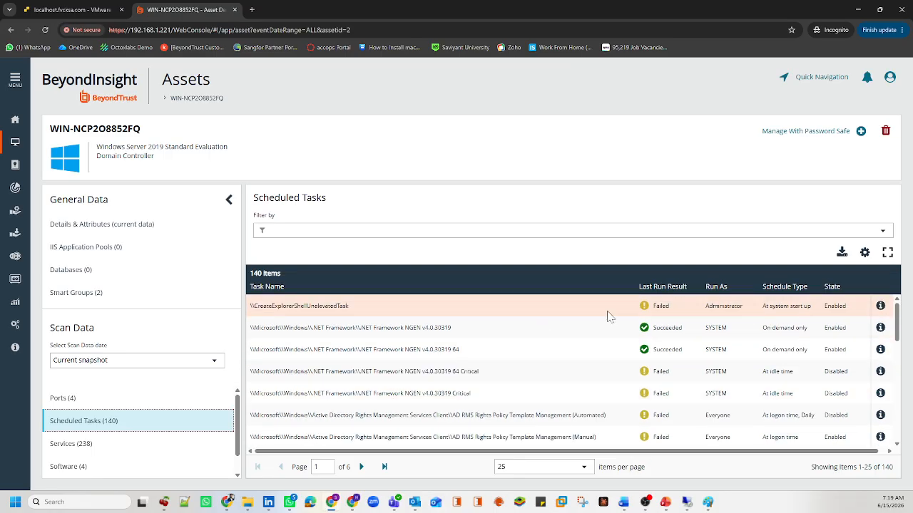
drag(688, 307, 643, 311)
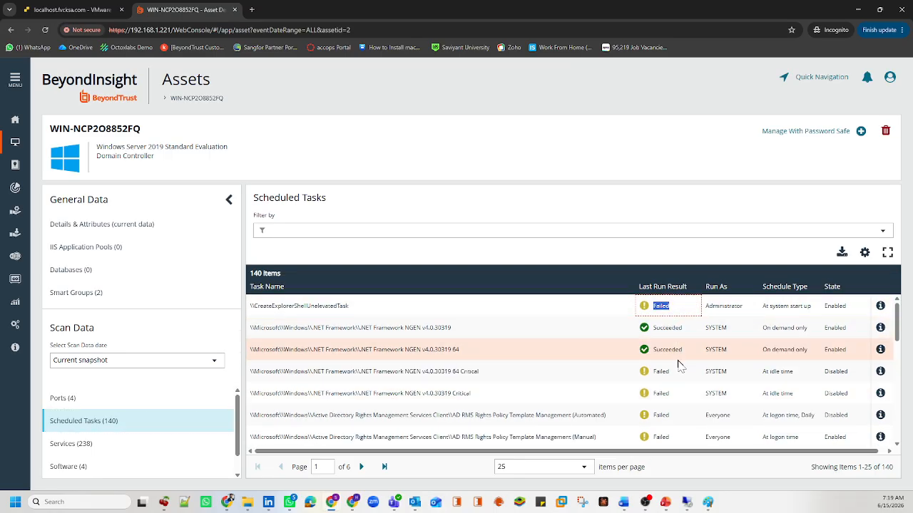
drag(684, 373, 649, 375)
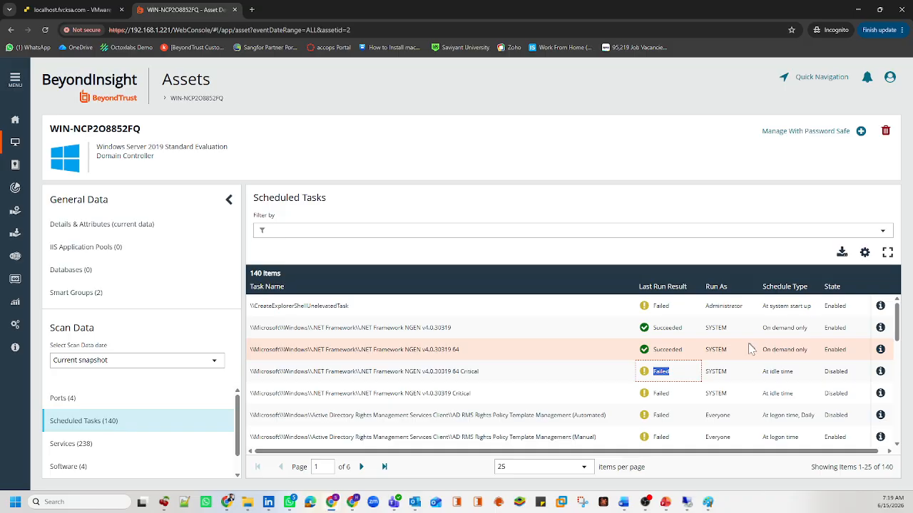
drag(703, 349, 727, 351)
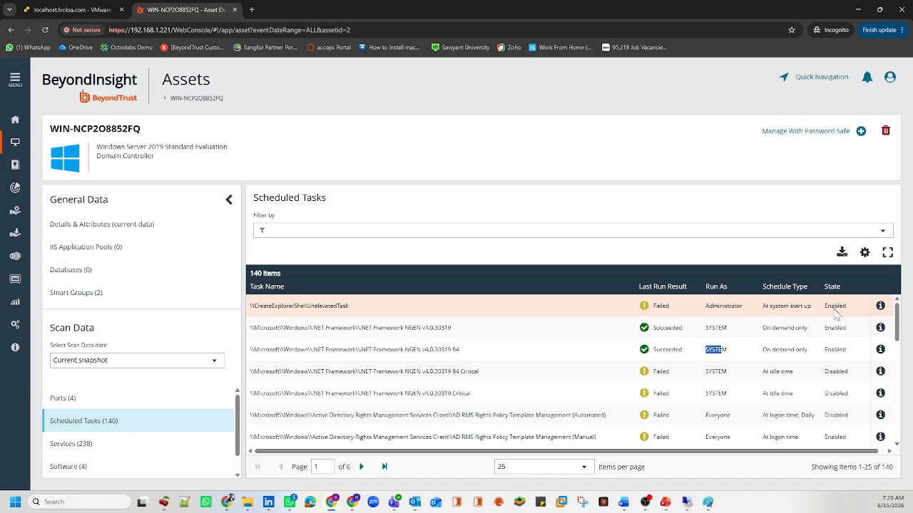
scroll(516, 363, down, 3)
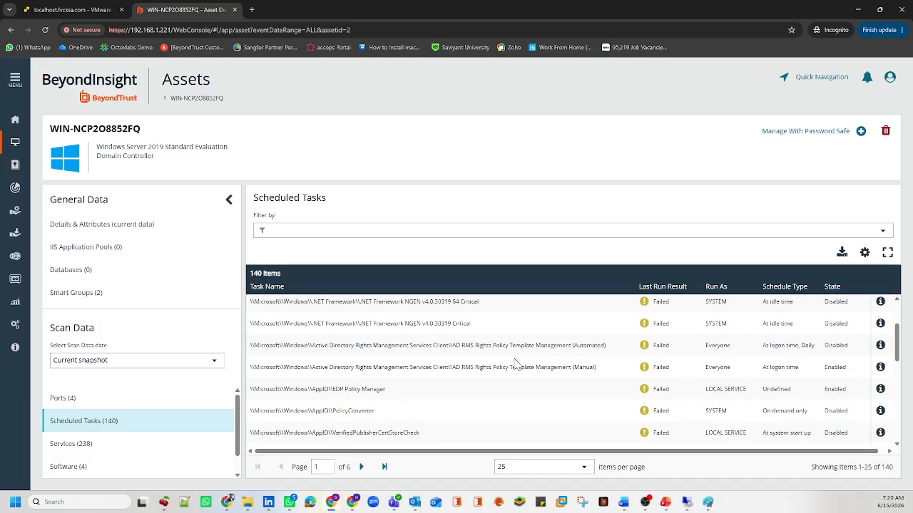
scroll(516, 364, down, 10)
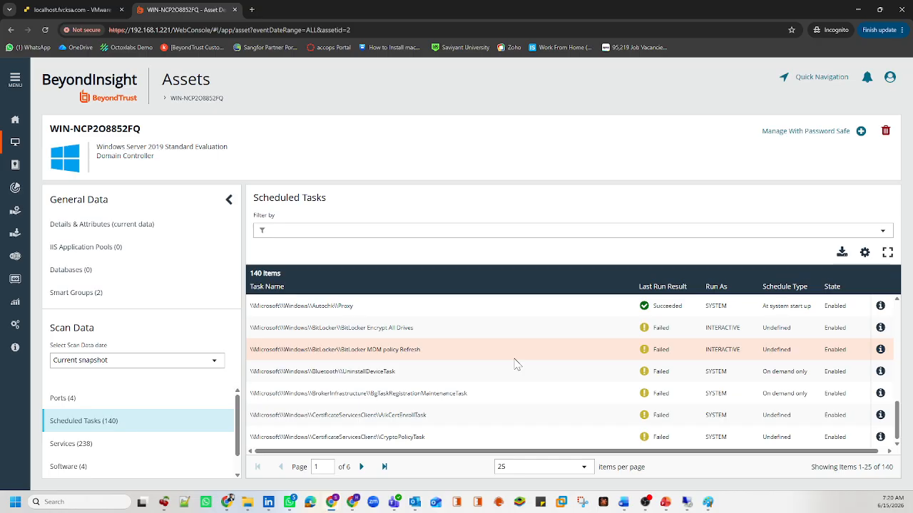
Step: Show the asset's 238 scanned services, noting the STOPPED CaptureService, and page through them
click(143, 447)
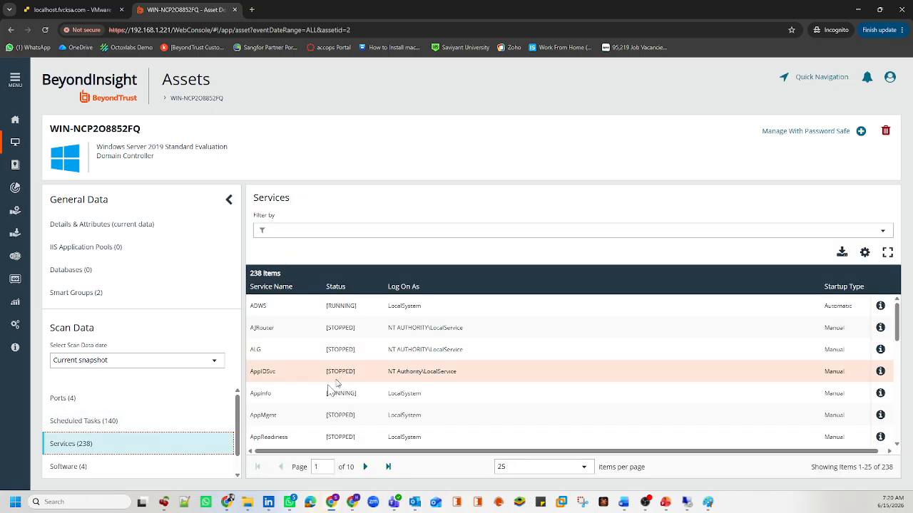
drag(276, 308, 255, 387)
scroll(290, 405, down, 5)
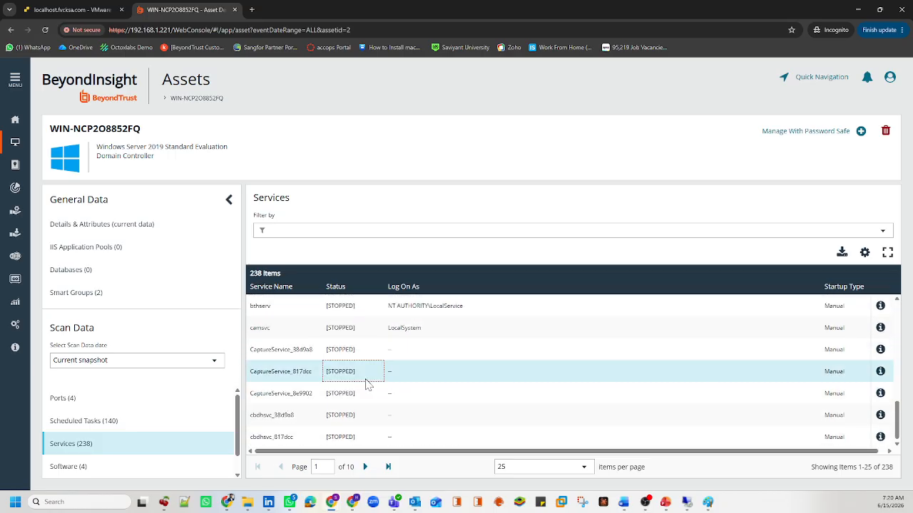
drag(363, 373, 326, 373)
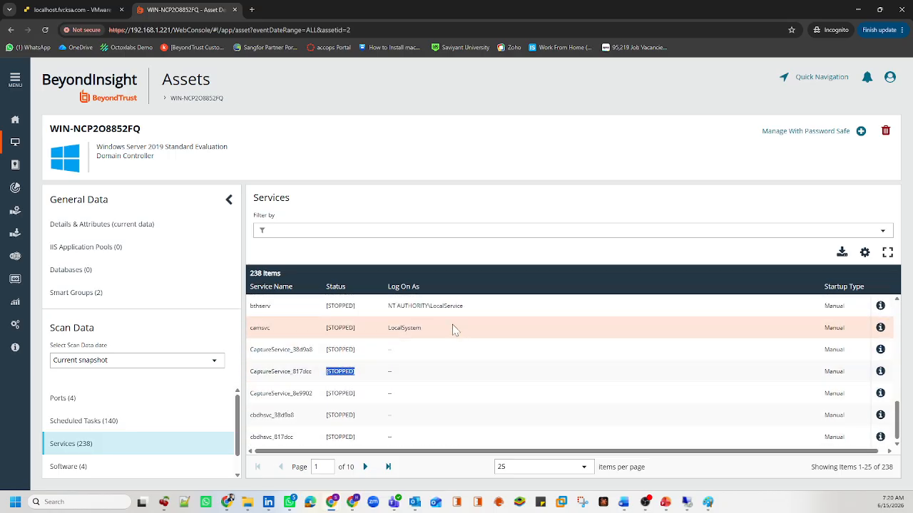
scroll(455, 330, up, 1)
drag(465, 326, 391, 329)
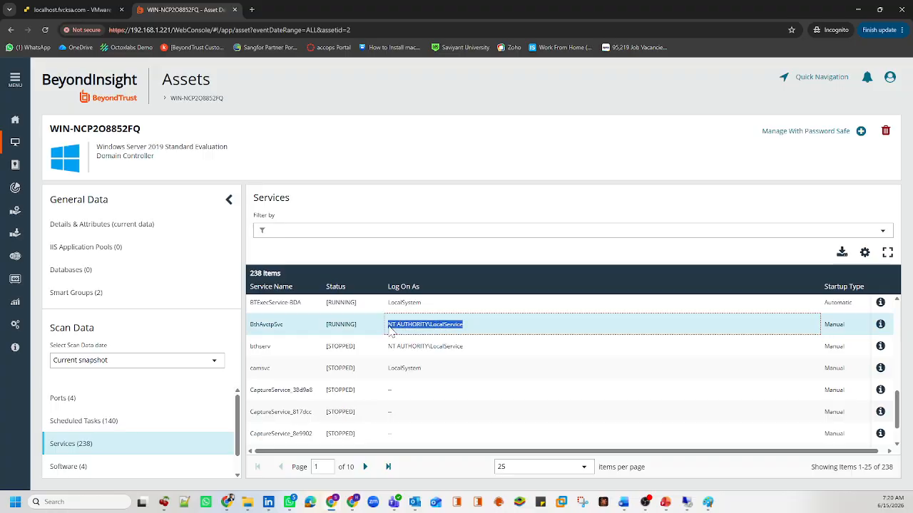
scroll(398, 331, up, 1)
drag(465, 330, 391, 335)
scroll(389, 337, up, 1)
scroll(392, 342, up, 2)
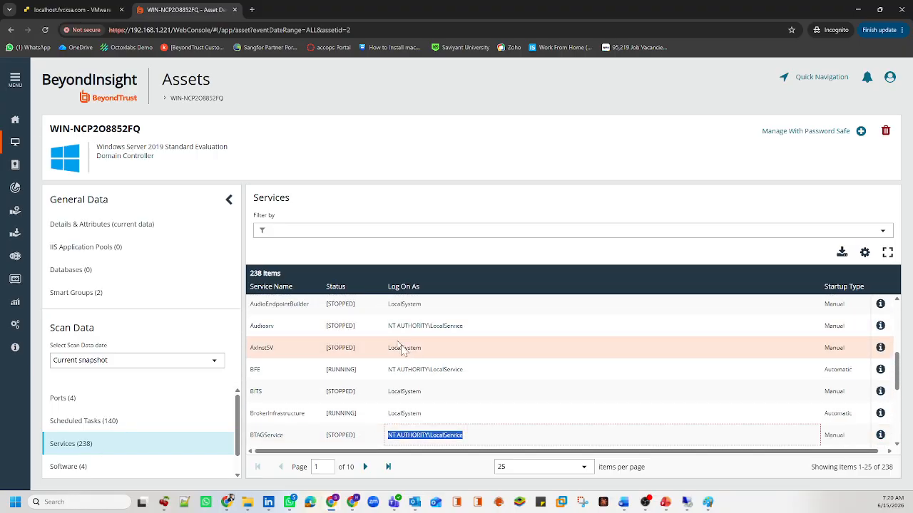
scroll(407, 356, down, 5)
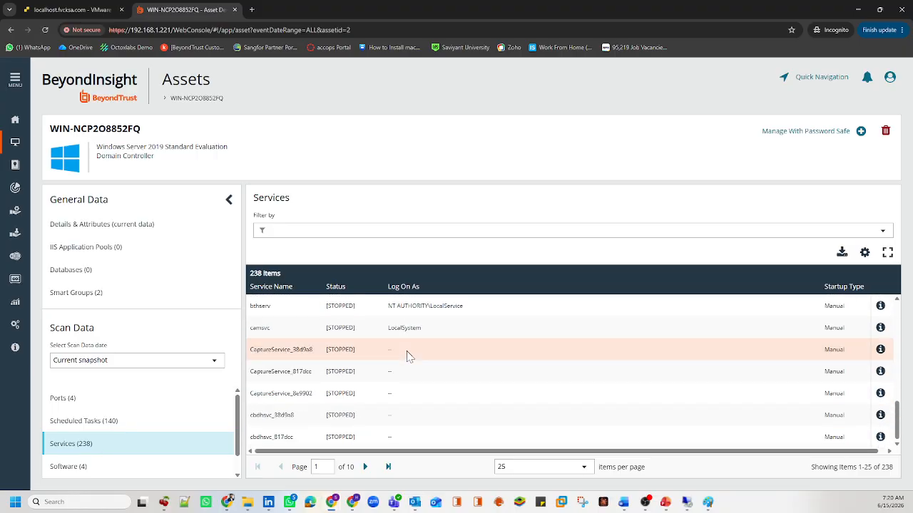
double_click(367, 466)
click(368, 466)
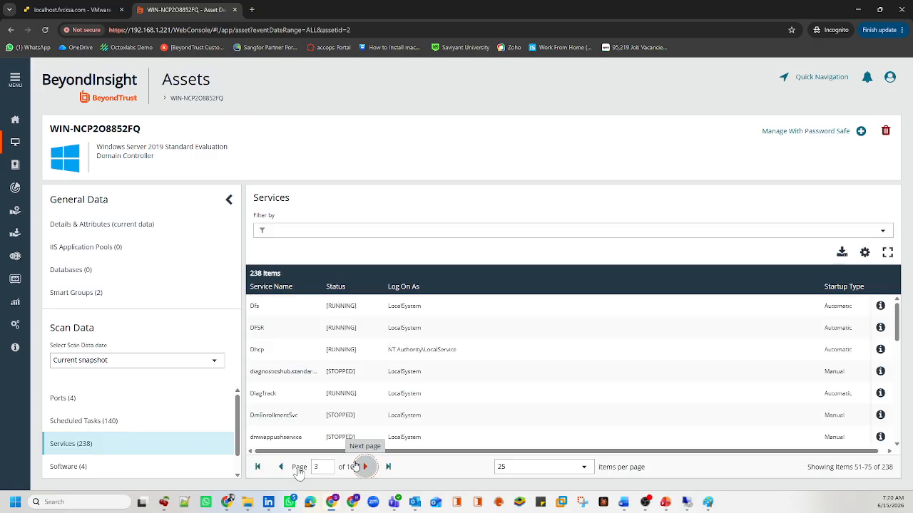
Step: Show the 4 installed software items, pointing out Firefox, Windows Defender Antivirus and Internet Explorer
click(85, 466)
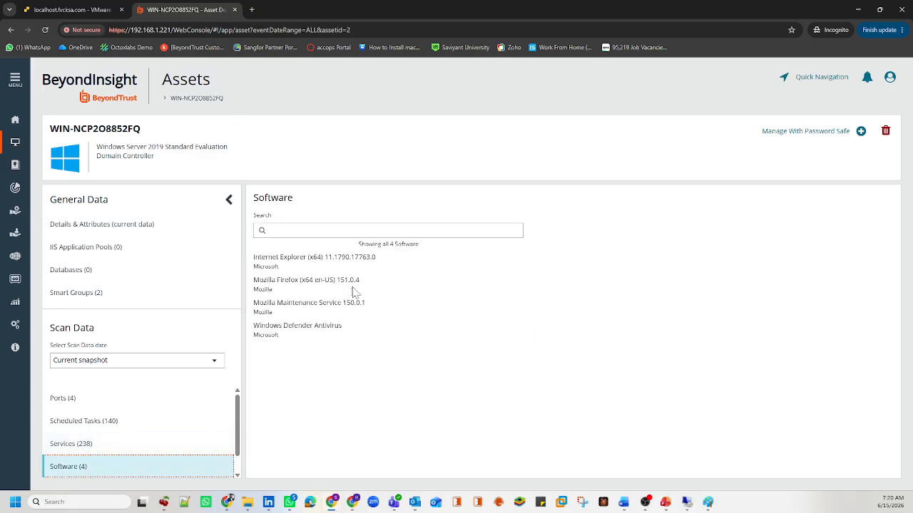
drag(365, 280, 275, 281)
click(358, 308)
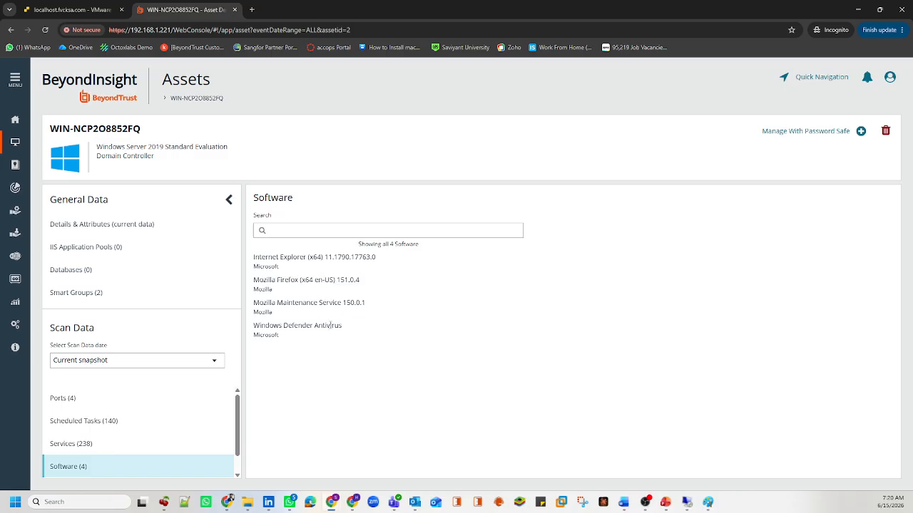
drag(330, 325, 287, 326)
drag(327, 256, 308, 277)
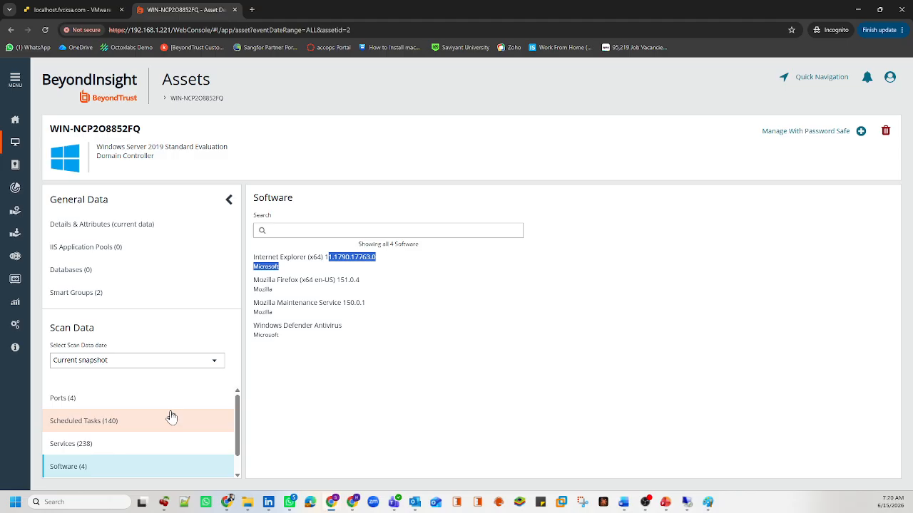
click(387, 390)
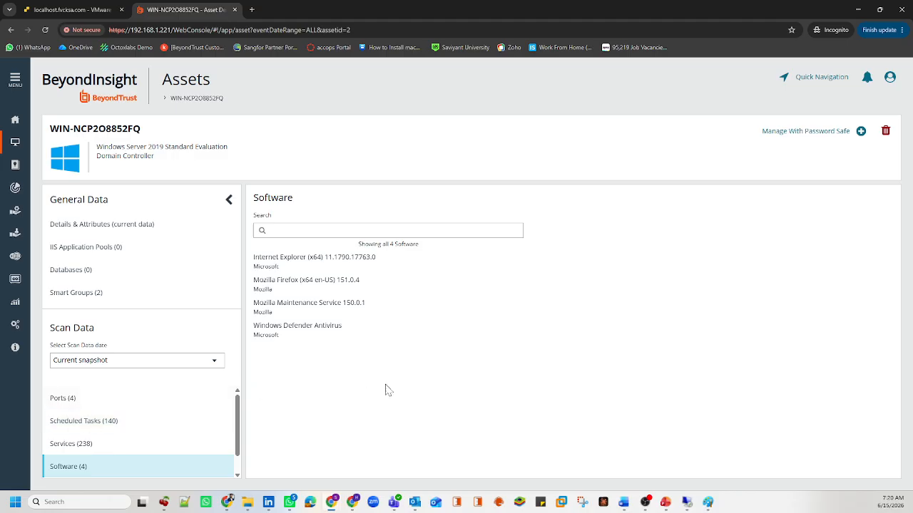
Step: Return to Assets, briefly visit Managed Systems, then come back to the Assets list
click(20, 146)
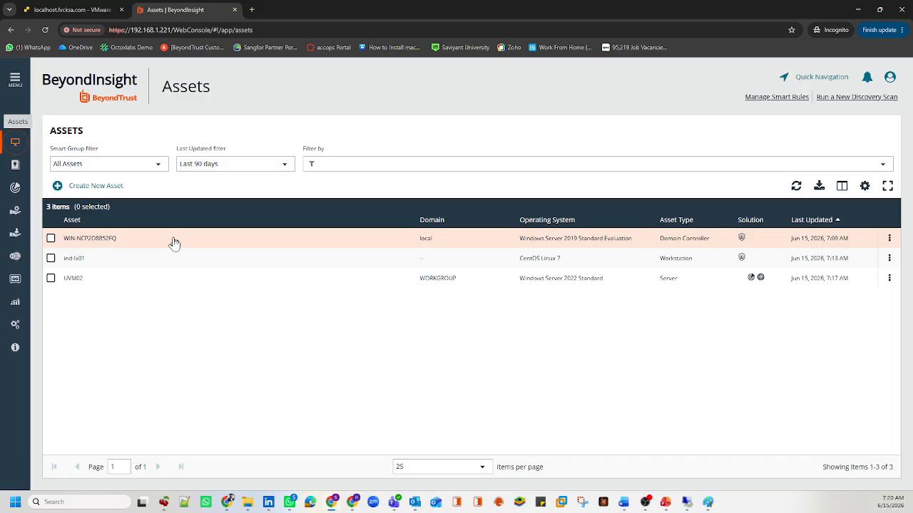
drag(144, 241, 60, 233)
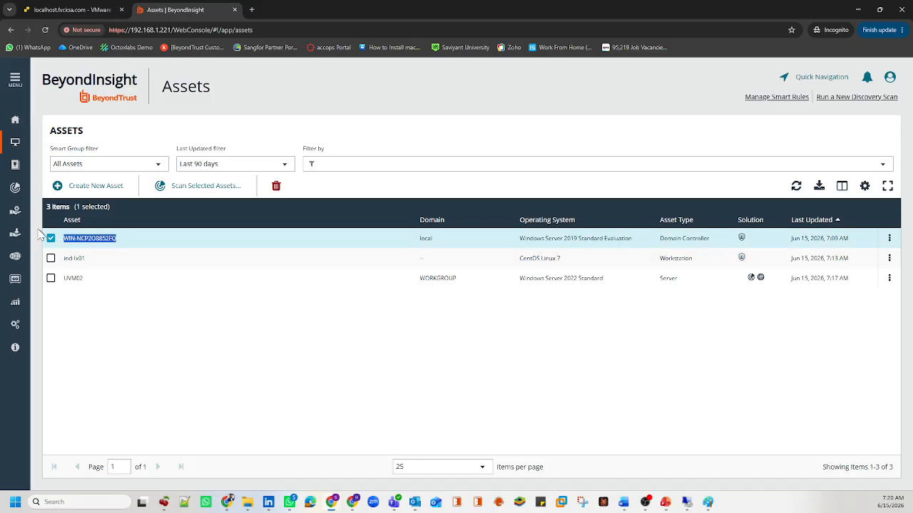
click(17, 89)
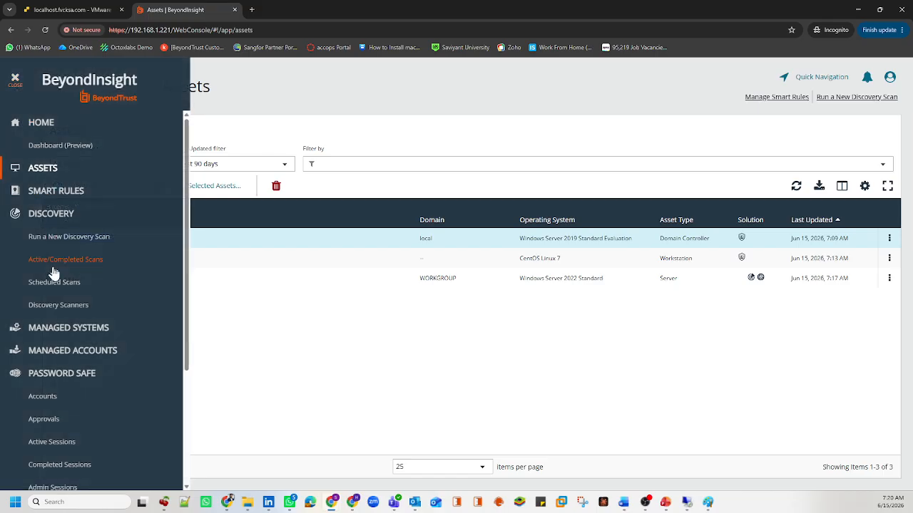
click(68, 328)
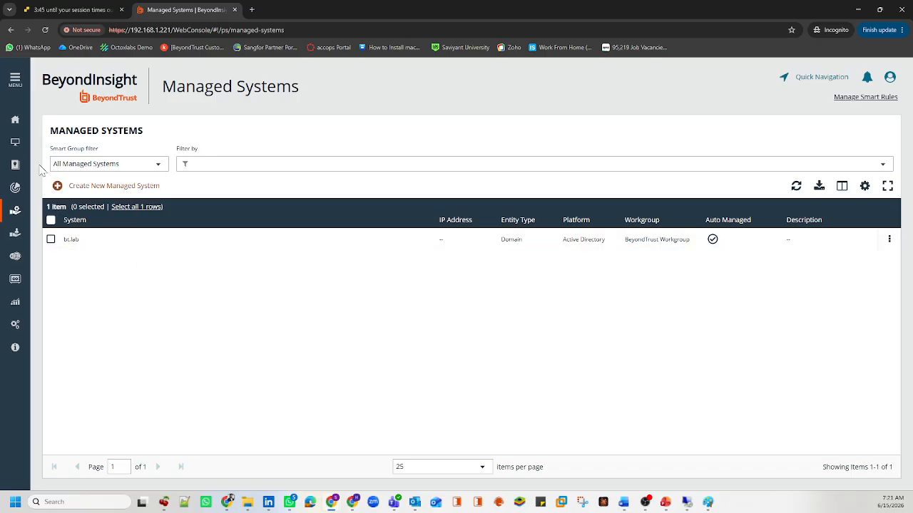
click(16, 142)
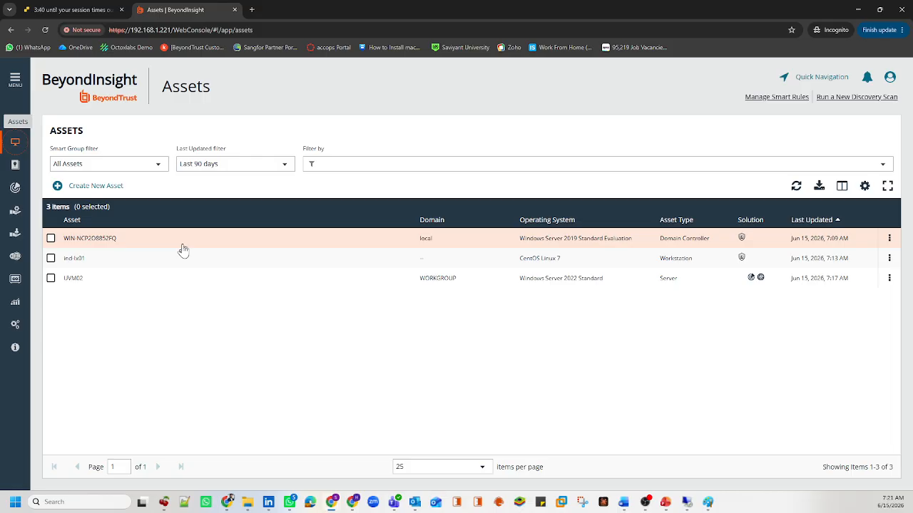
Step: Review the three assets and open the actions menu for CentOS Linux 7 workstation ind-lx01
drag(137, 249, 63, 242)
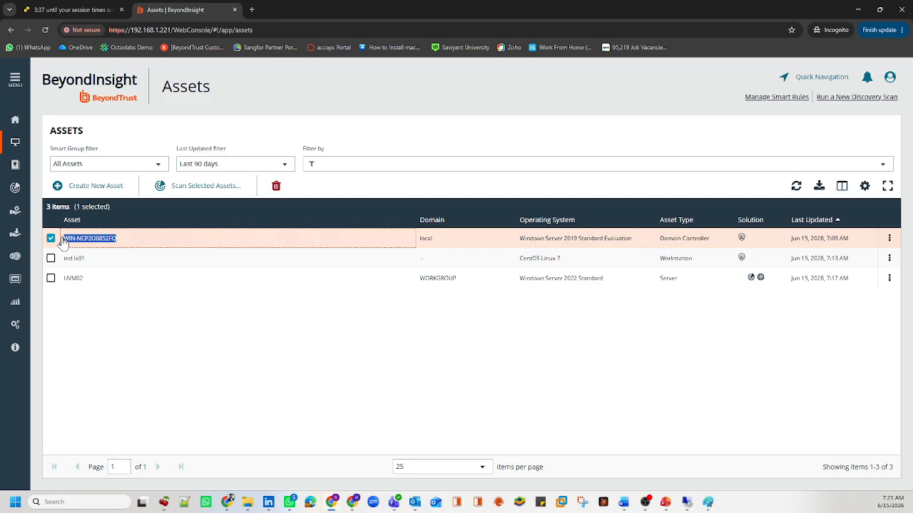
click(51, 238)
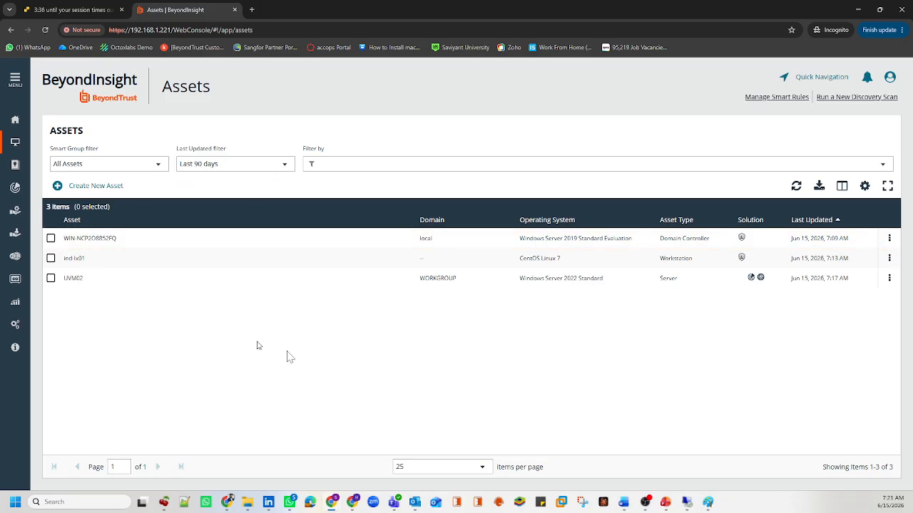
drag(146, 246, 64, 241)
click(195, 244)
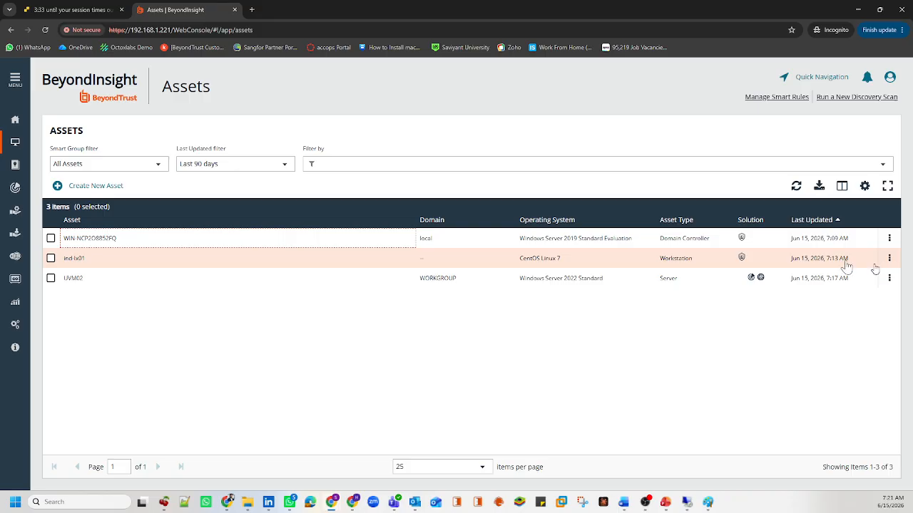
drag(563, 259, 517, 261)
drag(98, 260, 66, 263)
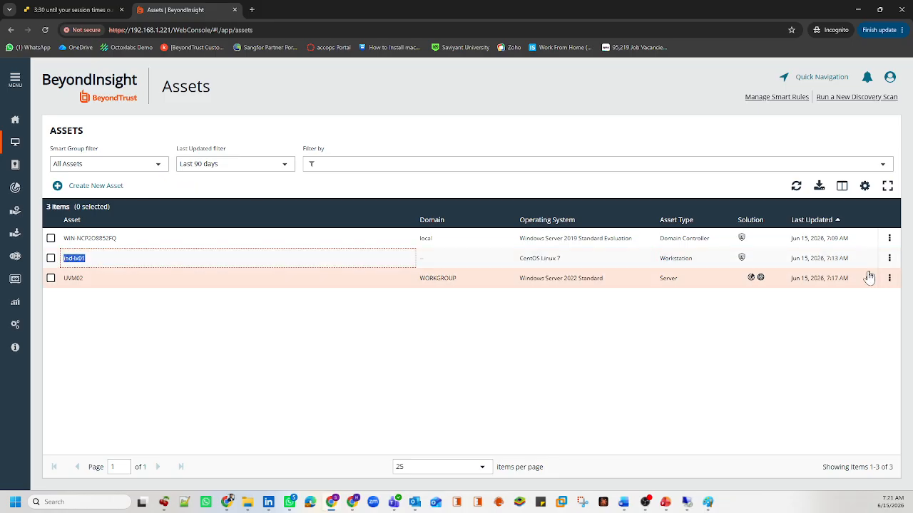
click(890, 259)
Step: Open ind-lx01's advanced details and browse its services, scheduled tasks, software and 21 users
click(813, 306)
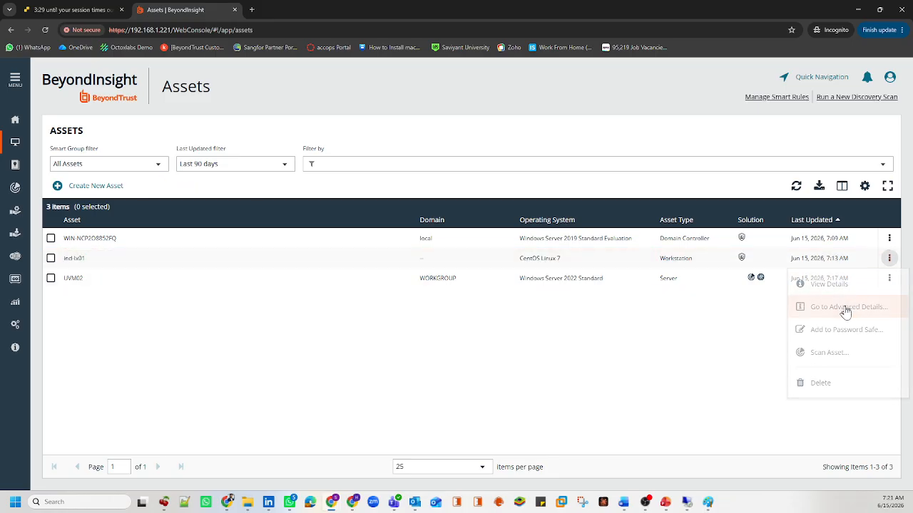
scroll(147, 400, down, 2)
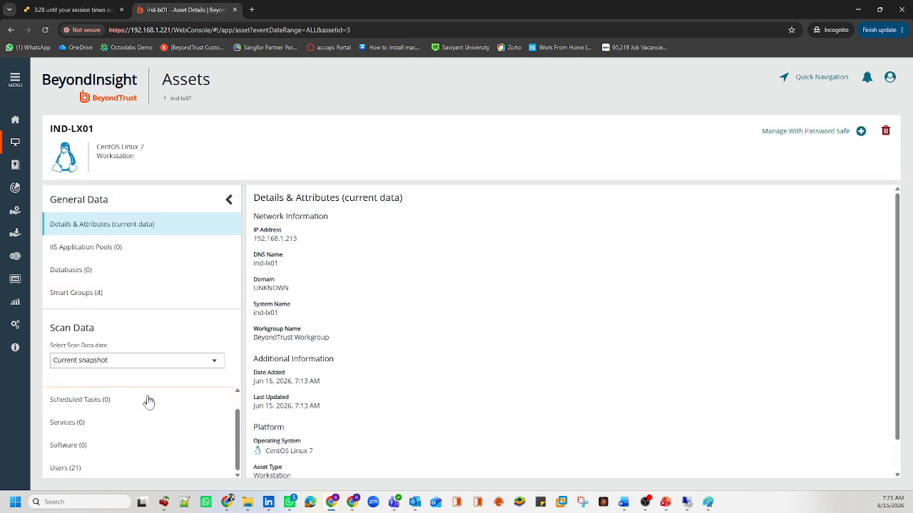
scroll(113, 442, up, 1)
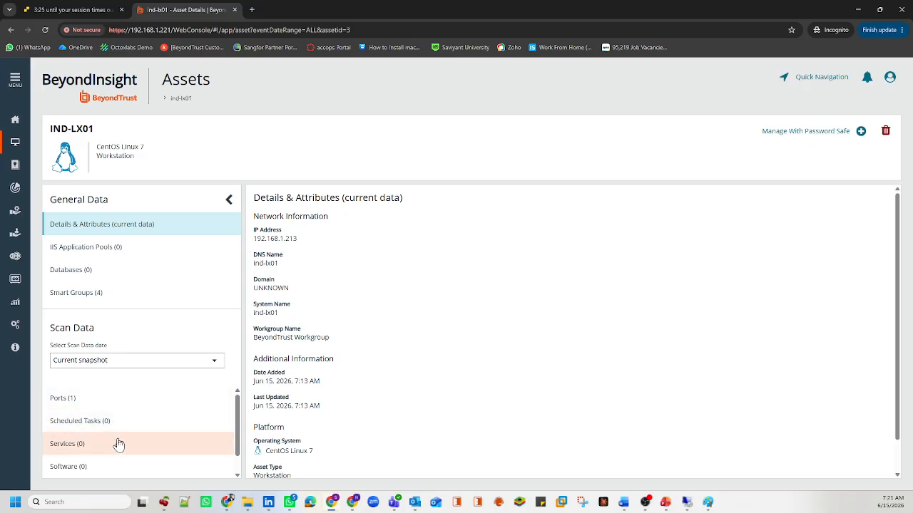
click(80, 444)
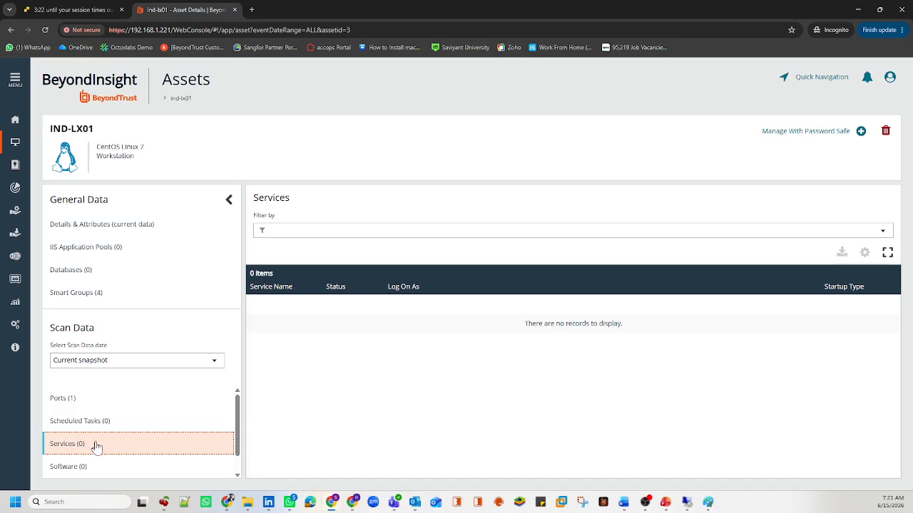
click(98, 429)
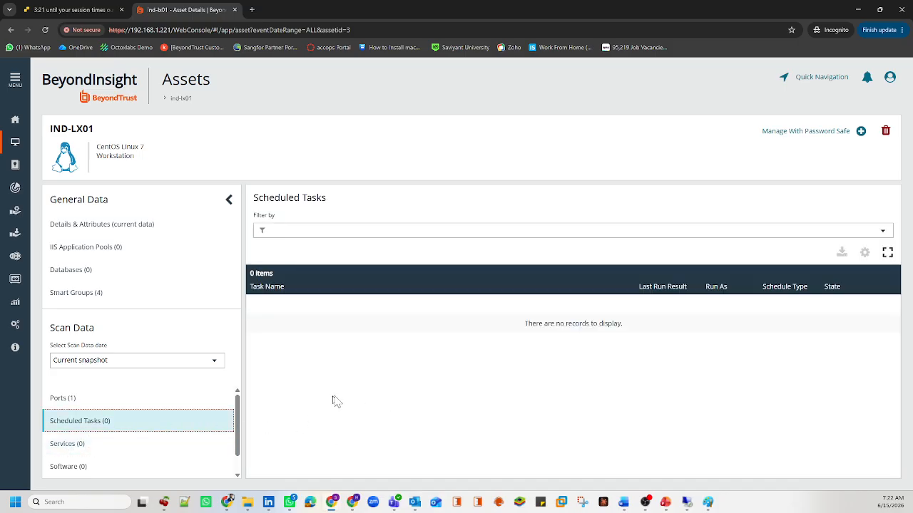
click(77, 468)
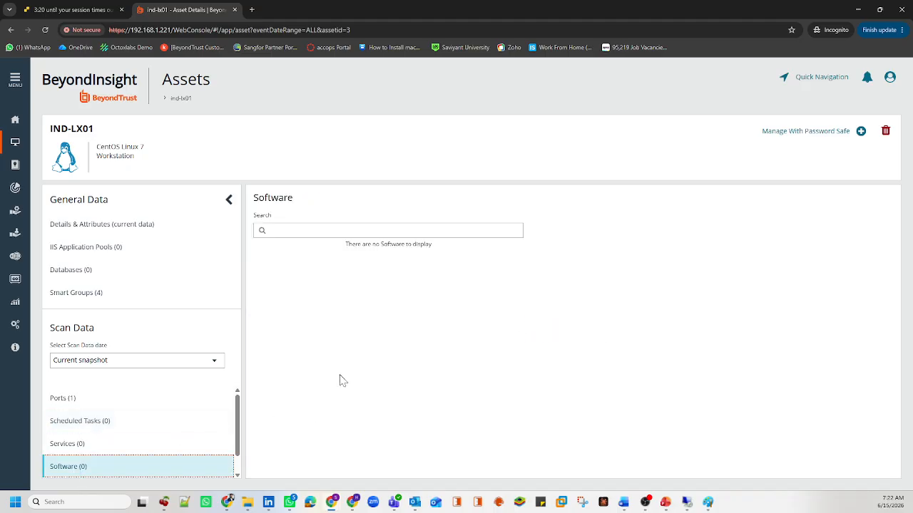
scroll(163, 445, down, 1)
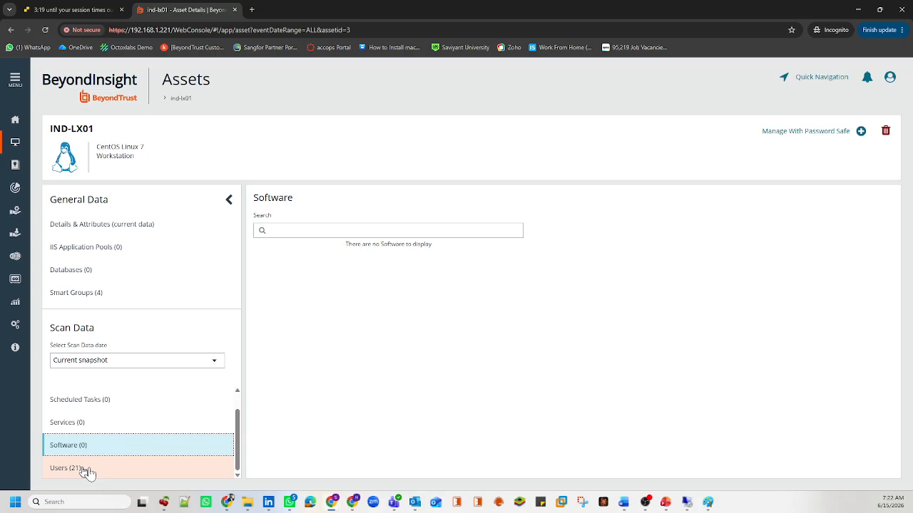
drag(84, 477, 56, 474)
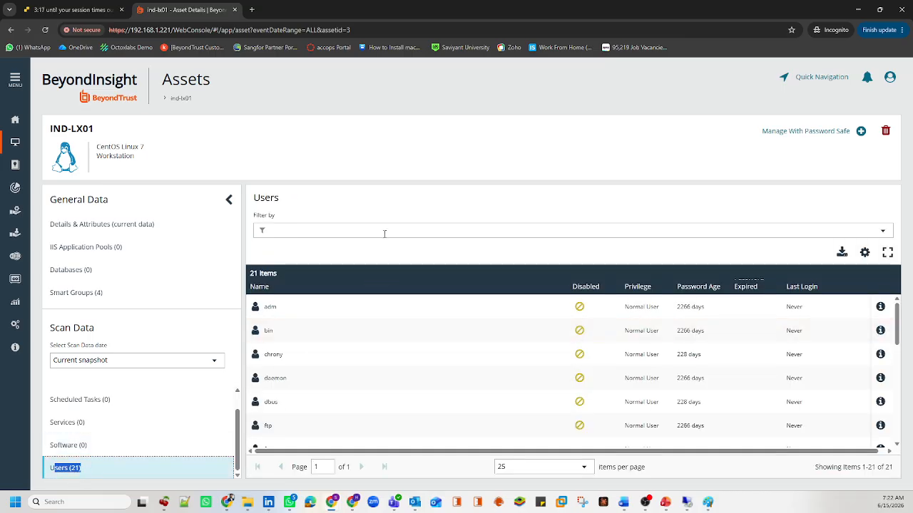
Step: Look through the user accounts, pointing out fvc, lp and operator
click(383, 230)
click(396, 214)
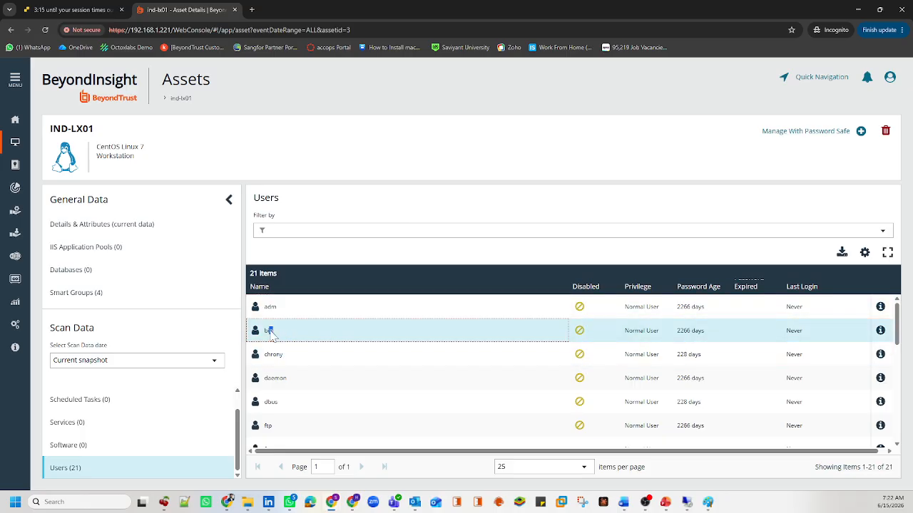
scroll(286, 365, down, 1)
scroll(285, 365, down, 1)
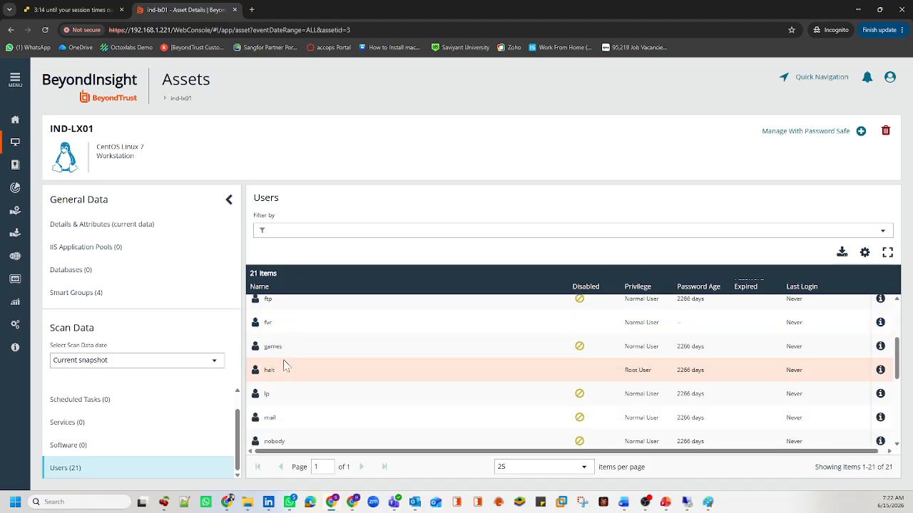
double_click(283, 321)
click(271, 399)
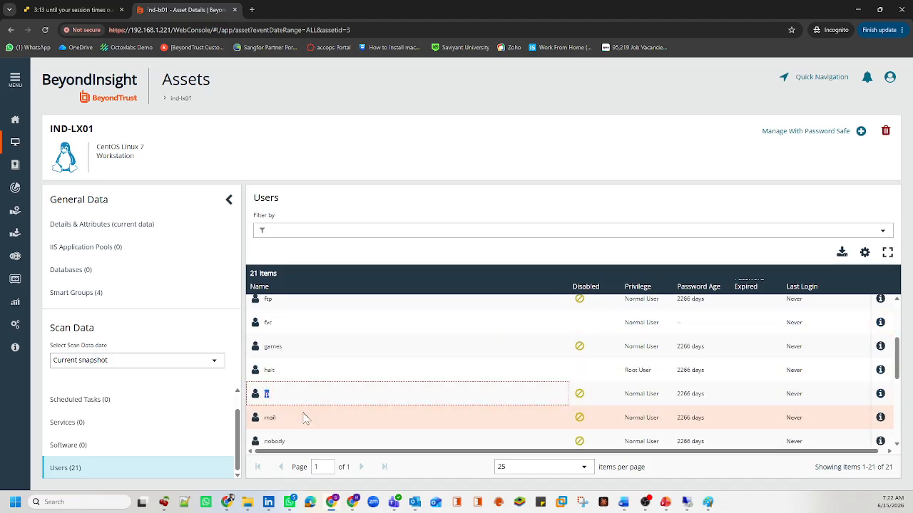
scroll(301, 416, down, 1)
click(291, 416)
double_click(275, 410)
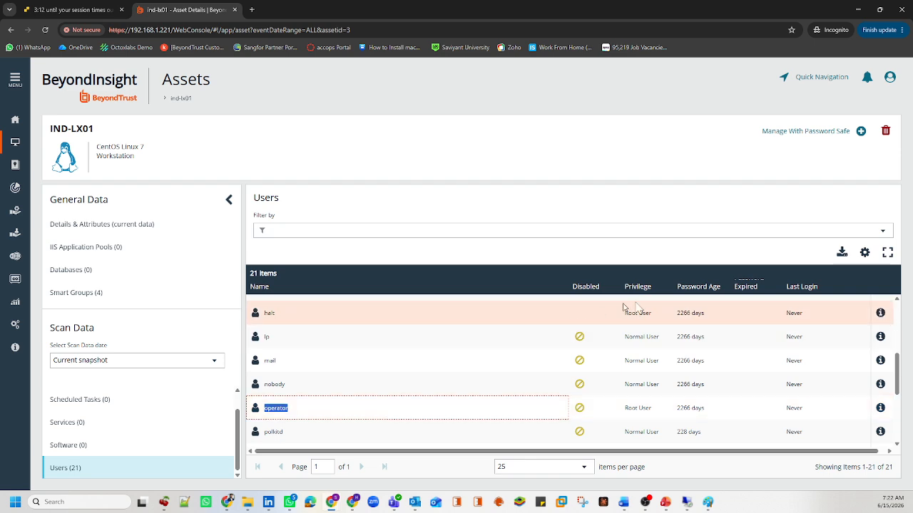
Step: Filter the users table by Privilege to show only Root User accounts
click(469, 226)
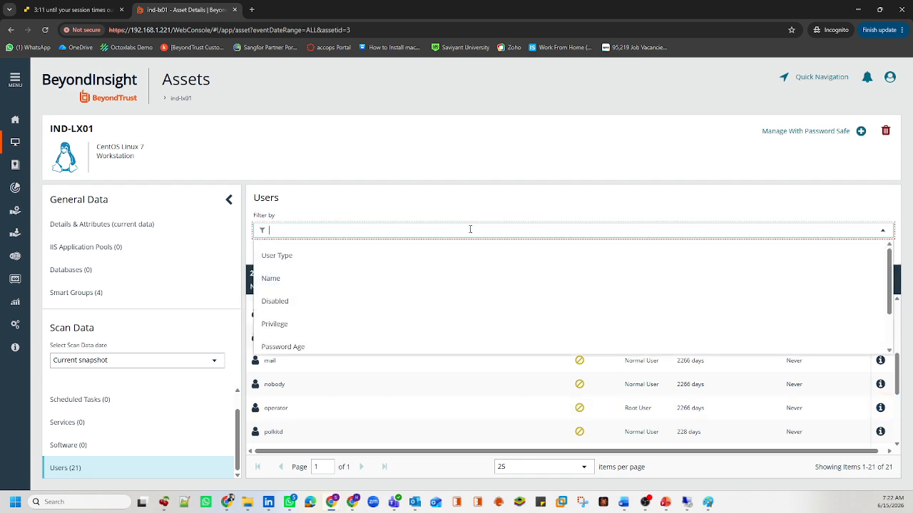
click(301, 322)
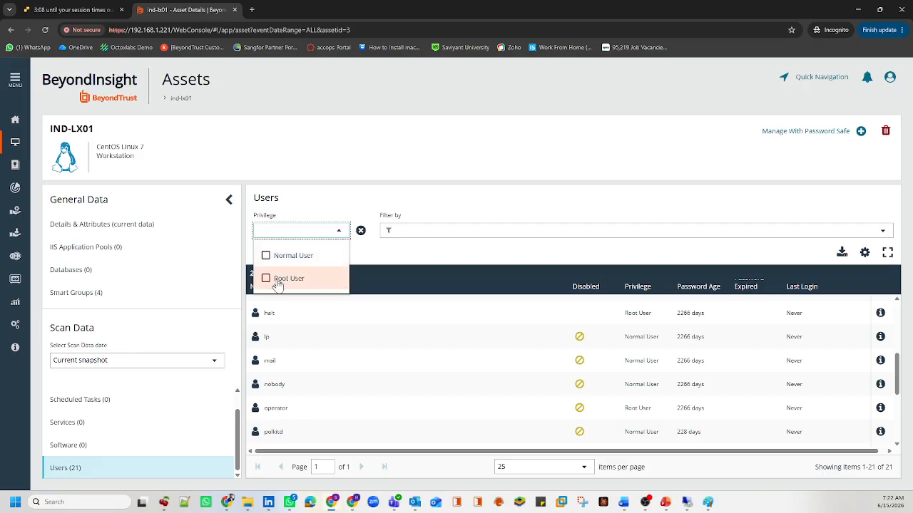
click(297, 284)
click(387, 190)
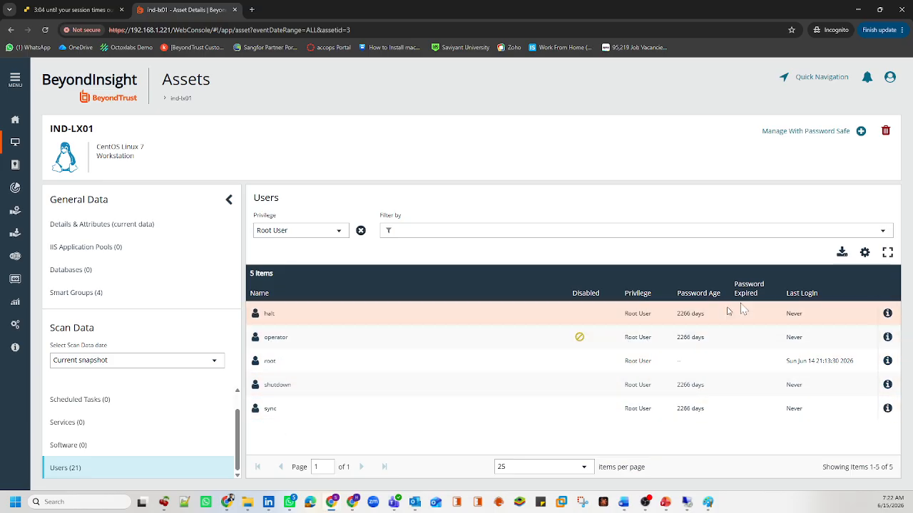
Step: Point out halt's Root User privilege, 2266-day password age and Never last login
drag(712, 315, 686, 318)
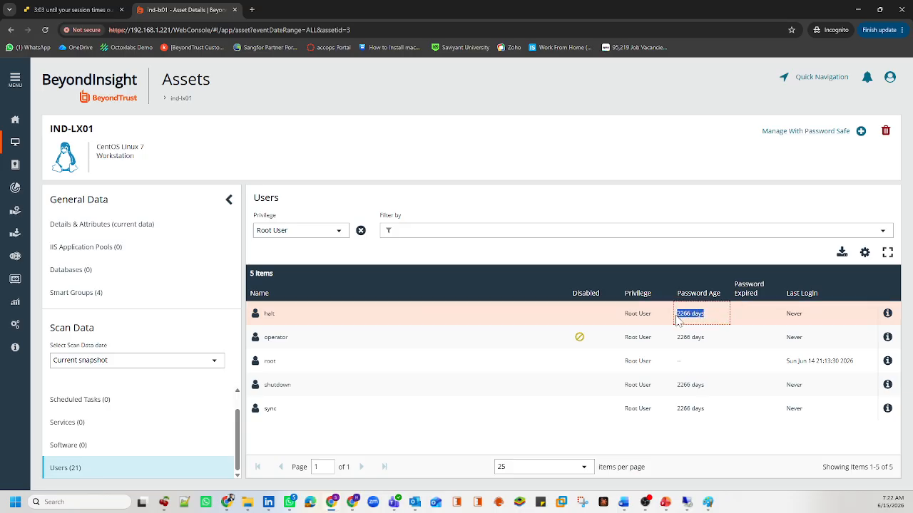
drag(813, 316, 786, 318)
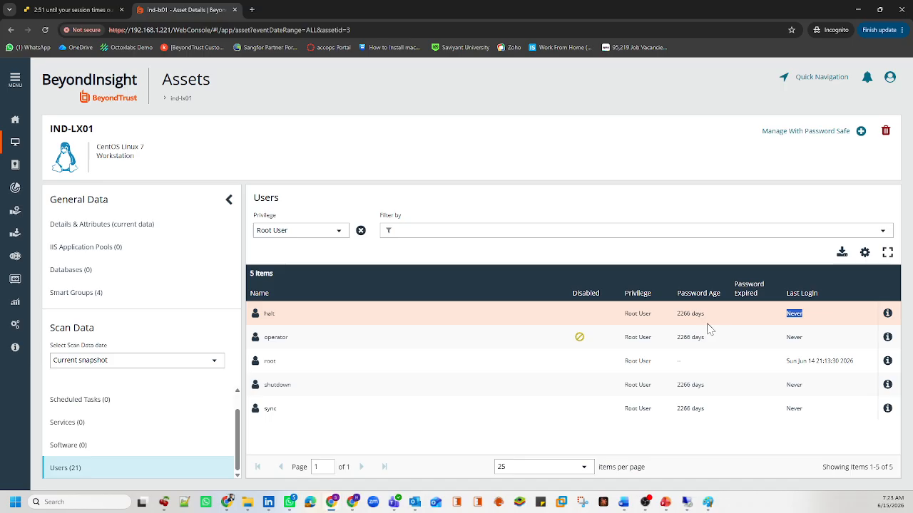
drag(708, 316, 681, 319)
click(629, 318)
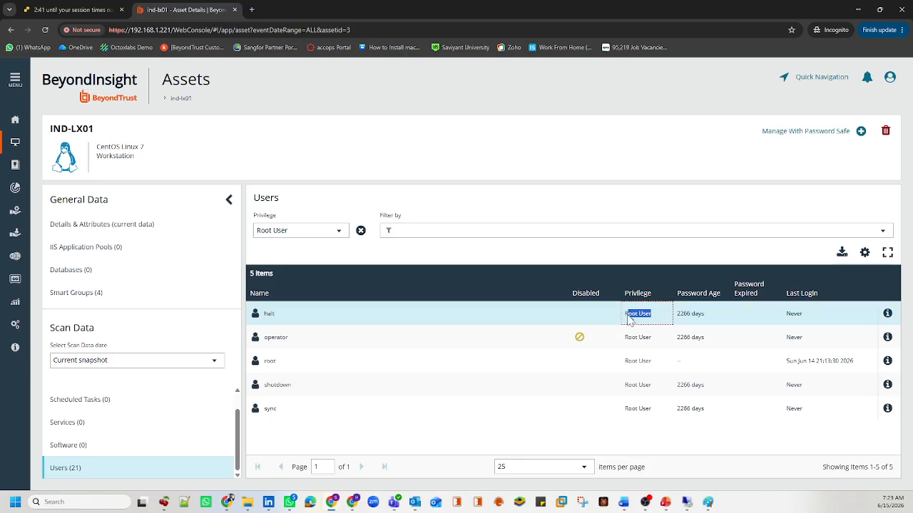
click(702, 322)
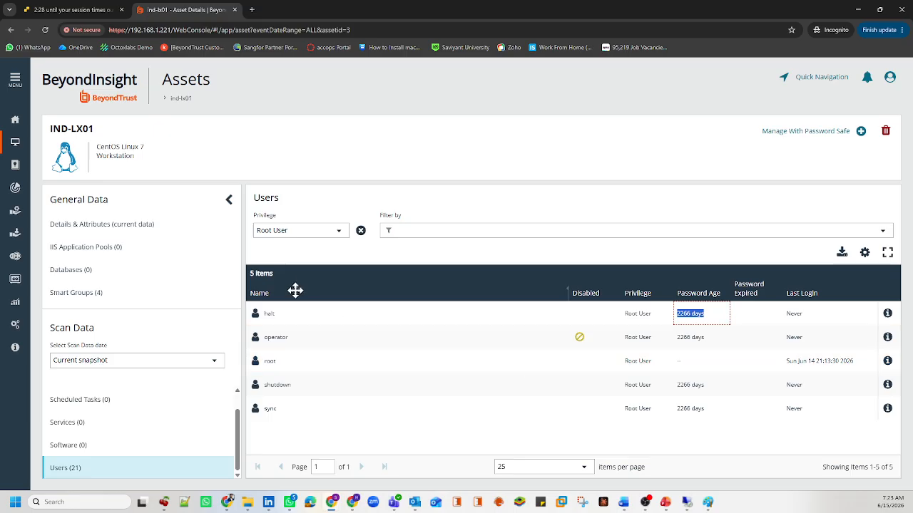
drag(109, 137, 52, 134)
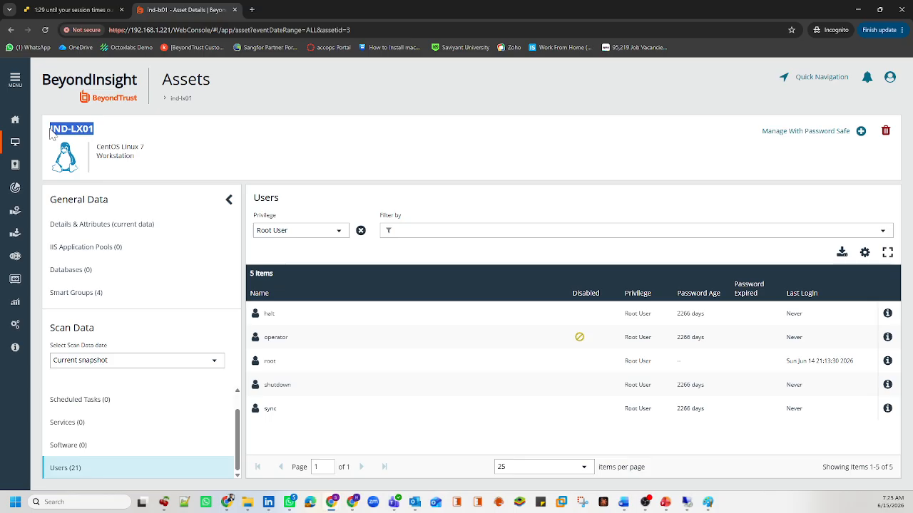
click(228, 502)
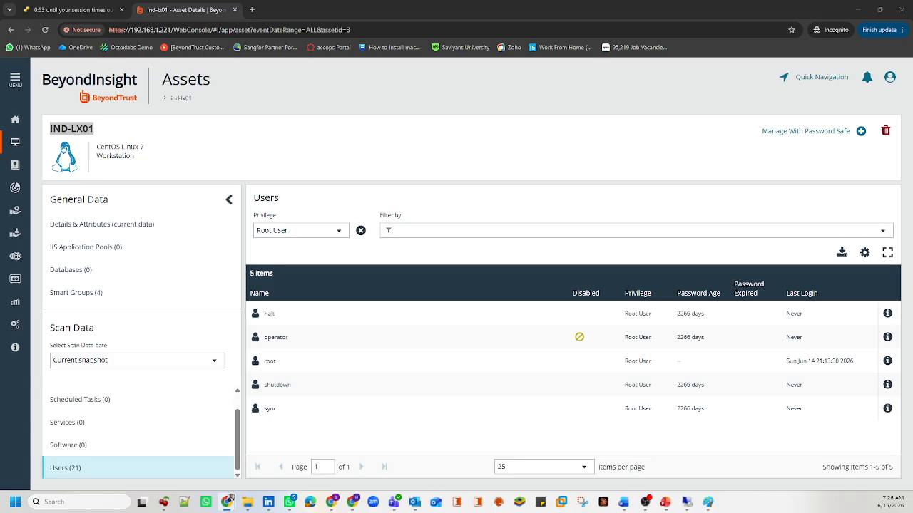
click(32, 149)
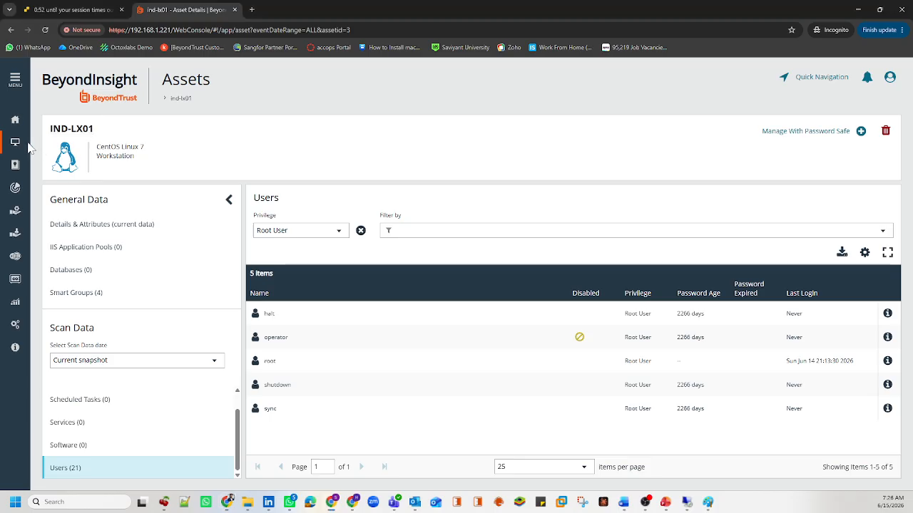
mouse_move(623, 502)
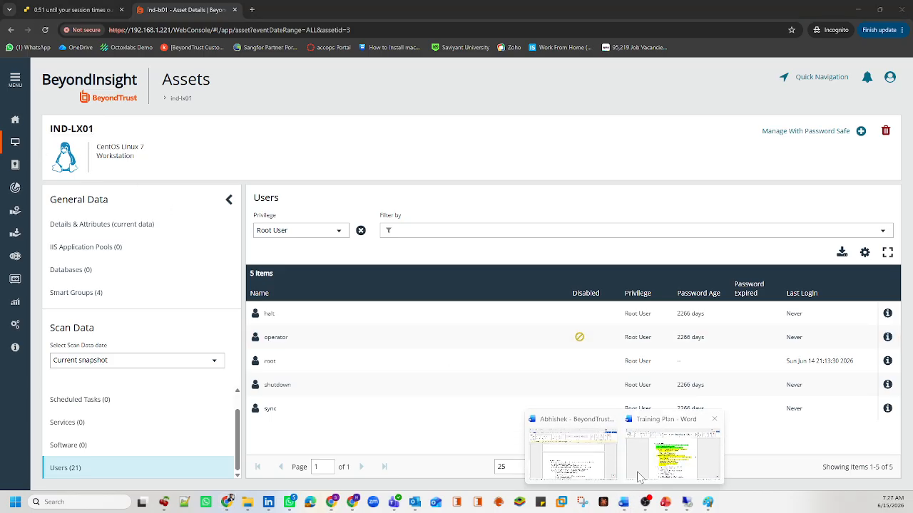
Step: Bring up the Training Plan and highlight the Discovery and Scanning items and MSSQL Database
click(663, 464)
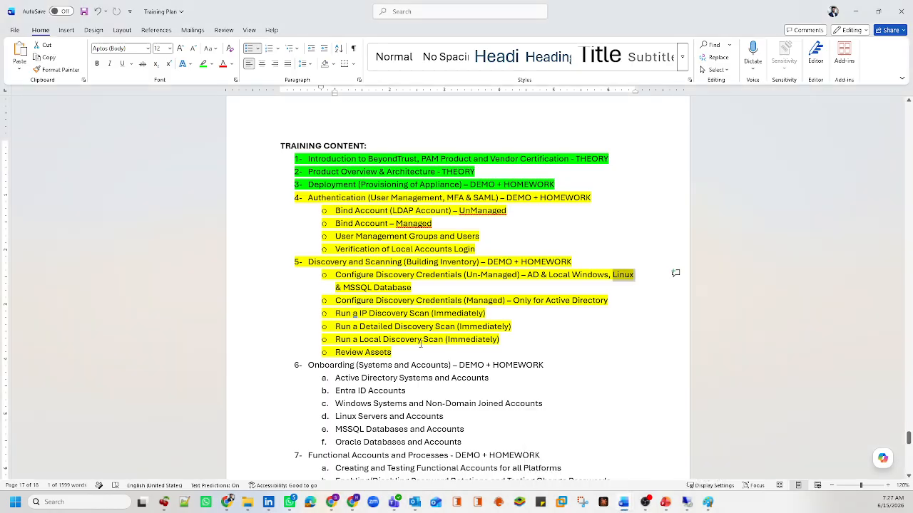
drag(396, 353, 341, 274)
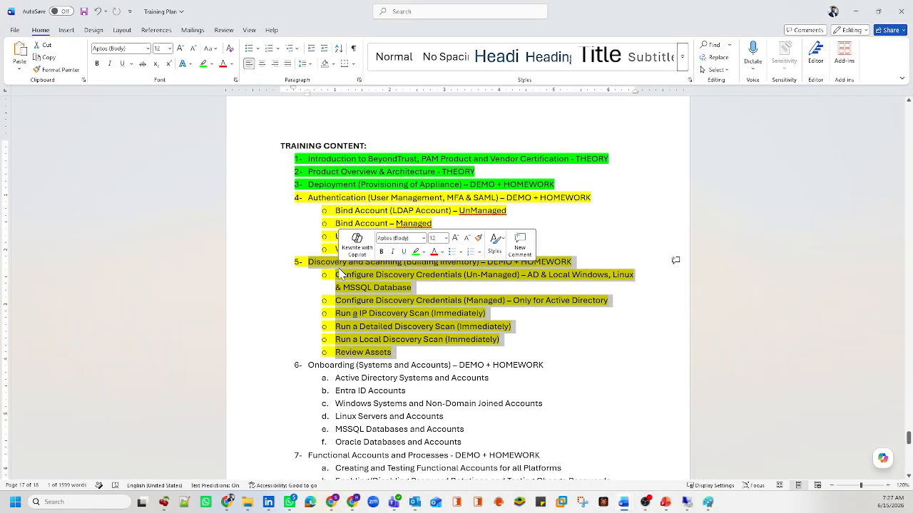
click(380, 293)
drag(412, 287, 368, 287)
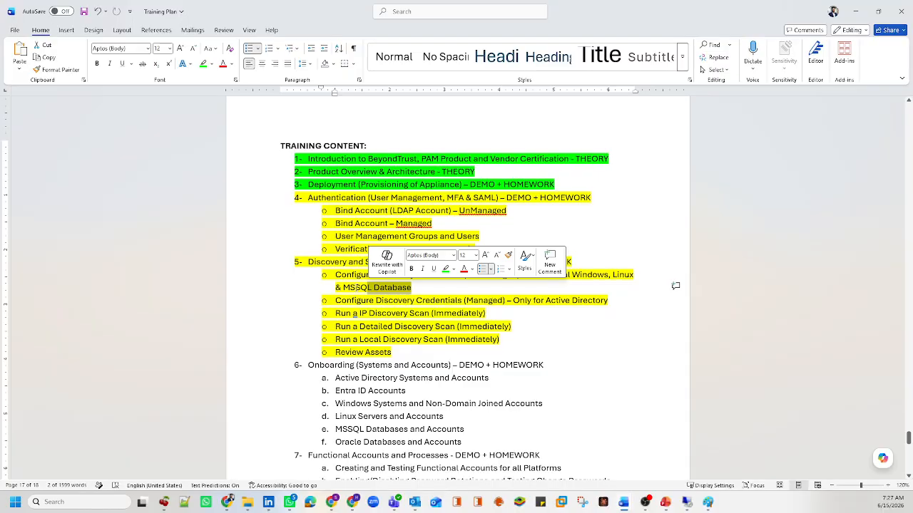
key(ctrl+shift+Left)
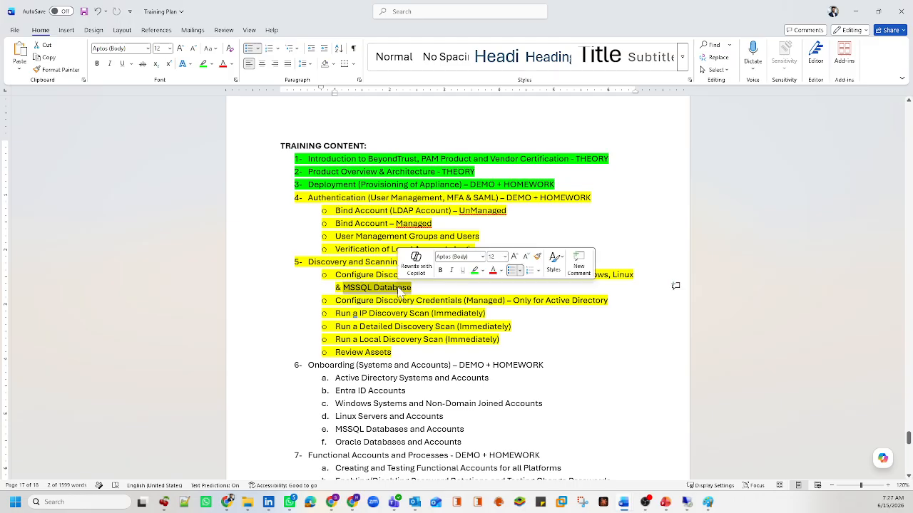
click(399, 289)
mouse_move(398, 288)
mouse_down()
mouse_move(352, 288)
mouse_move(403, 298)
mouse_up()
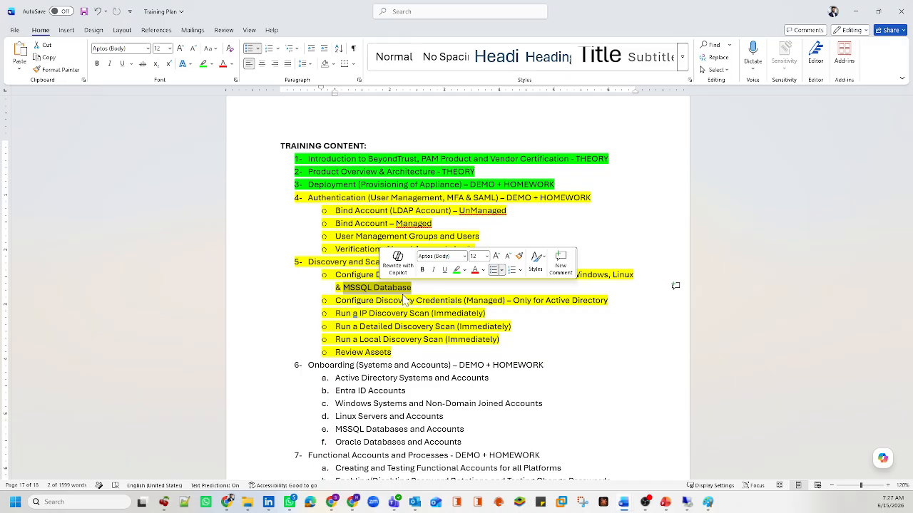
click(508, 291)
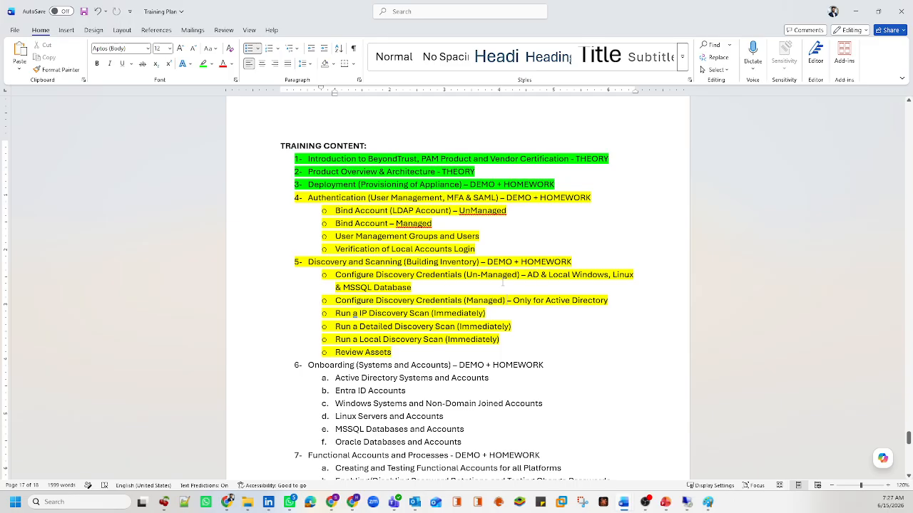
Step: Highlight AD and Linux in the credentials item and MSSQL Database, then return to BeyondInsight
drag(528, 275, 539, 276)
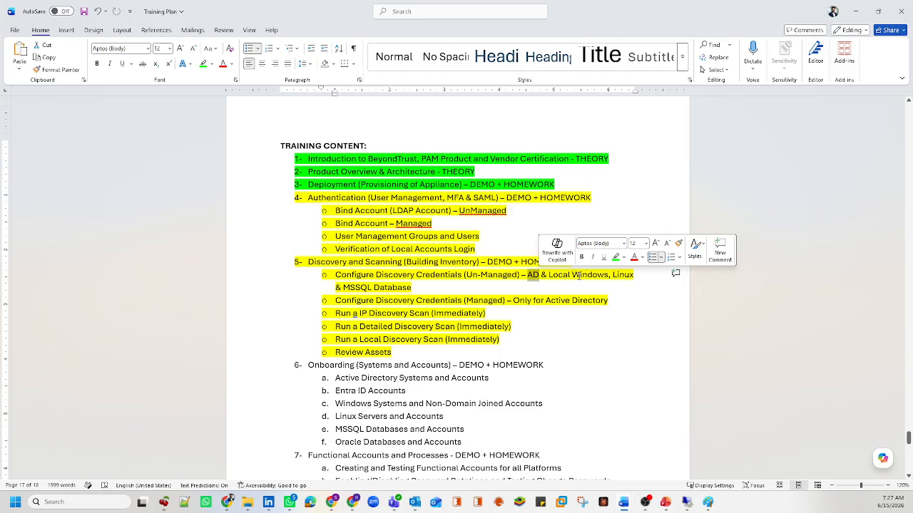
drag(613, 275, 634, 275)
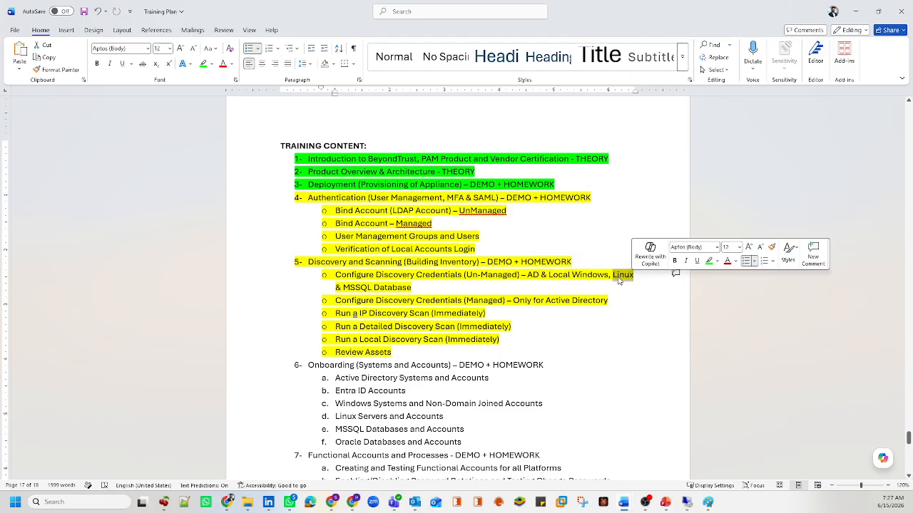
click(563, 279)
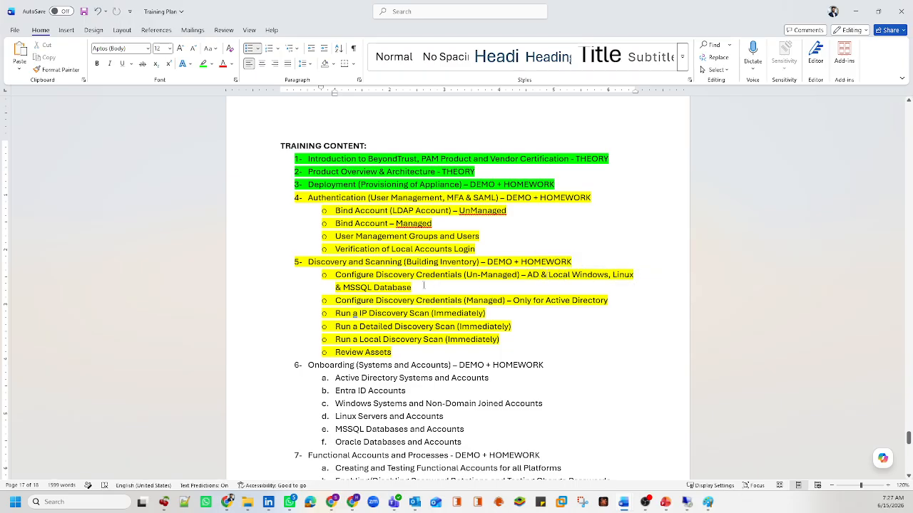
drag(412, 287, 344, 289)
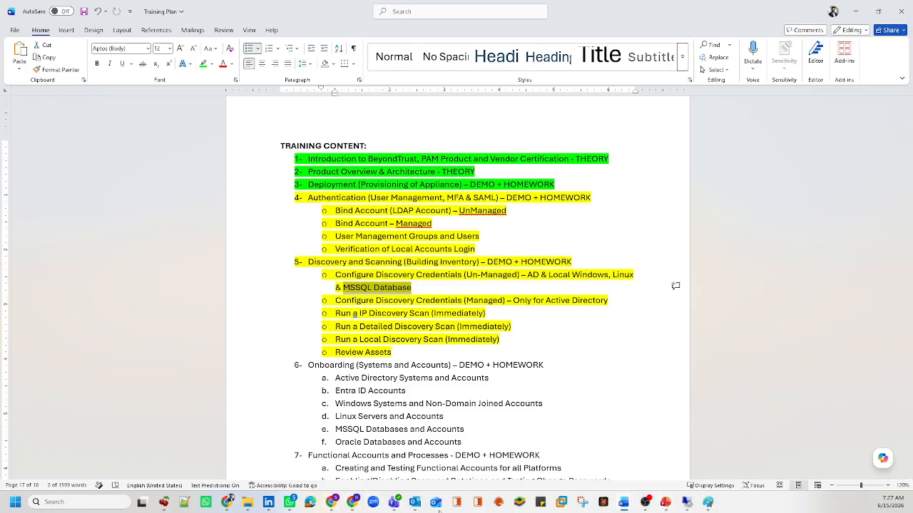
mouse_move(337, 508)
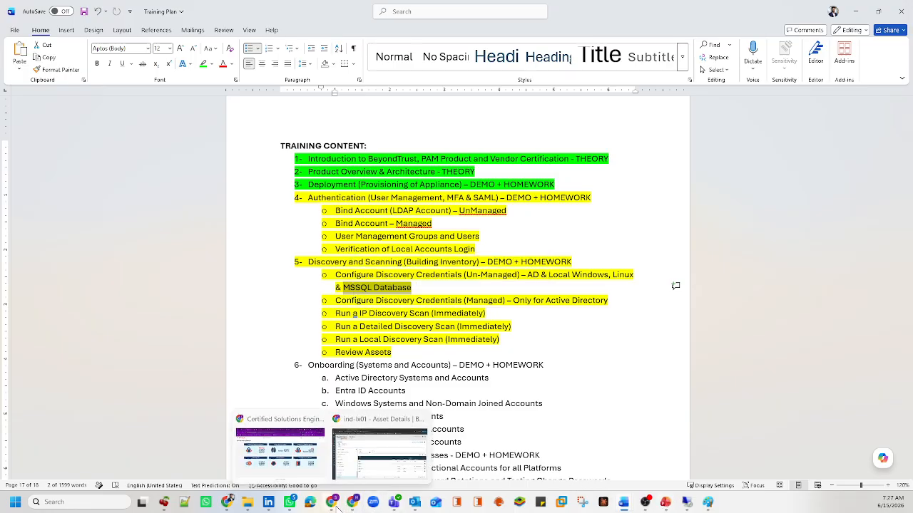
click(367, 460)
Step: Sign back in to the ESXi host as root and reload the page
click(86, 9)
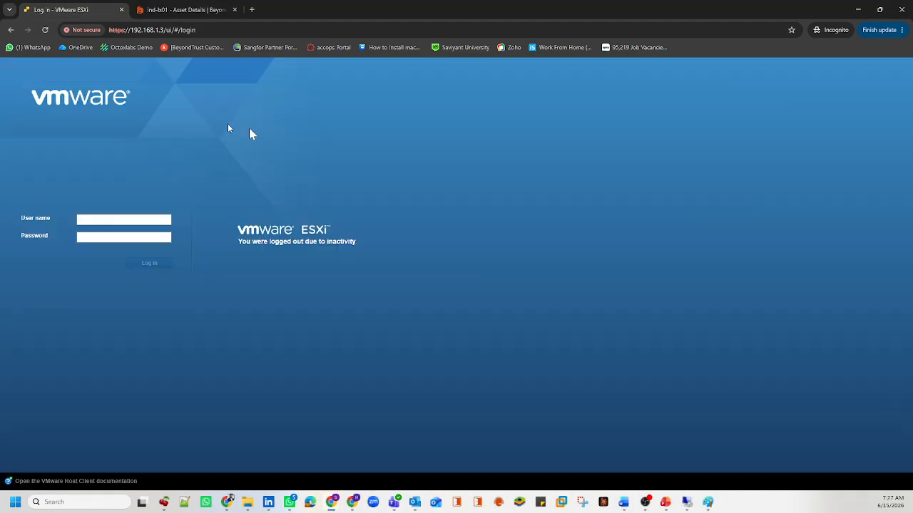
click(143, 218)
text(root)
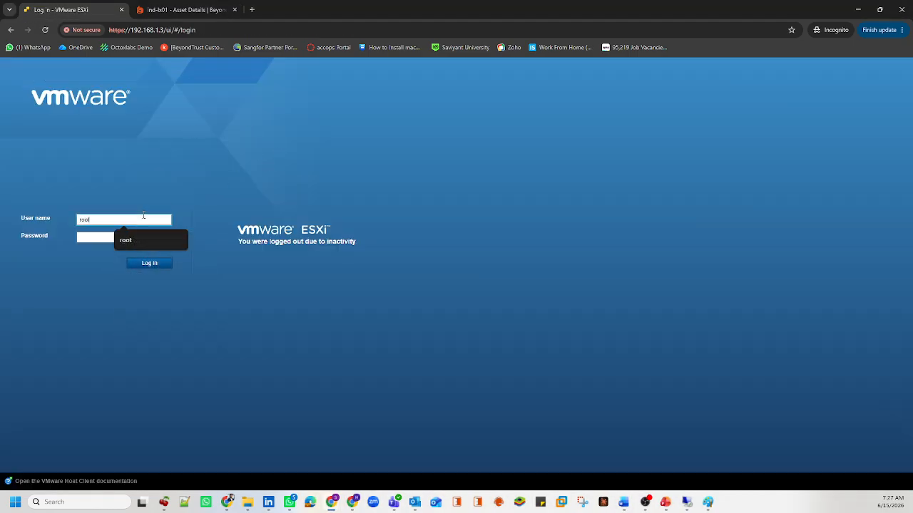
key(Tab)
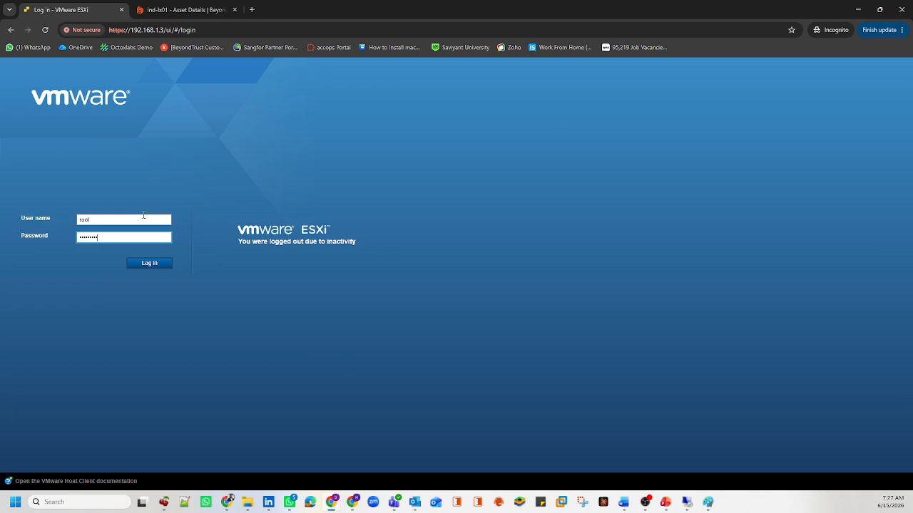
key(Return)
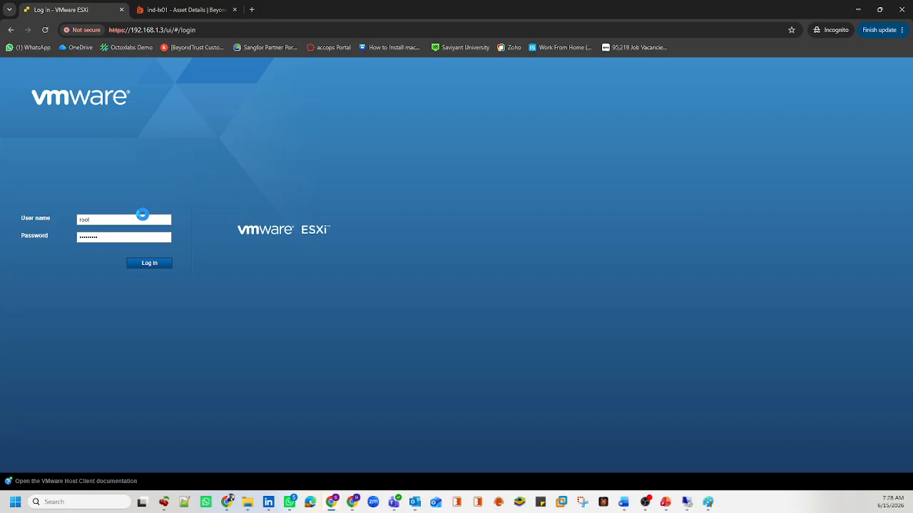
click(44, 30)
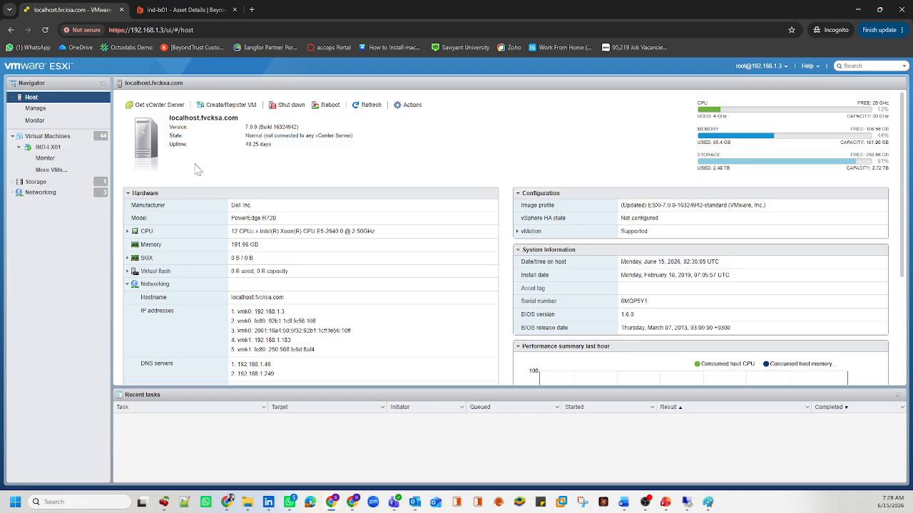
Step: Clear the LX01 filter so all 44 virtual machines are listed again
click(68, 151)
click(58, 169)
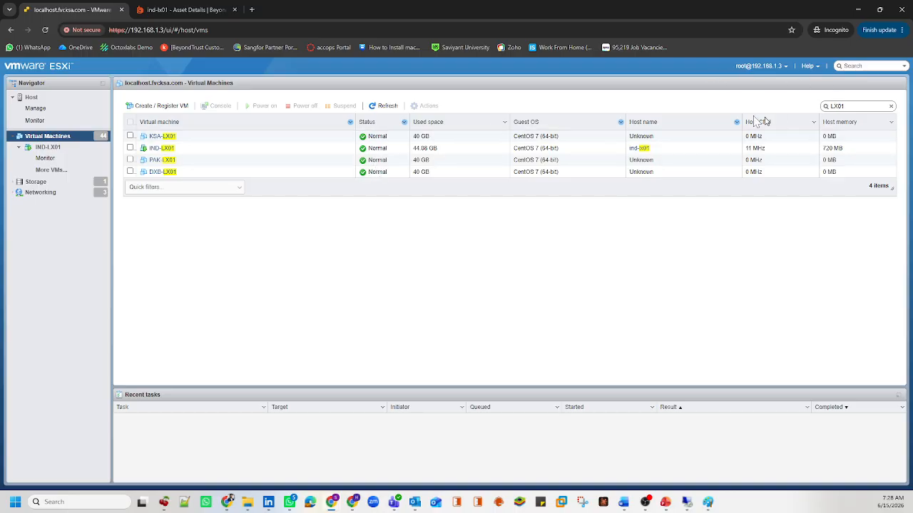
click(891, 106)
scroll(336, 184, down, 10)
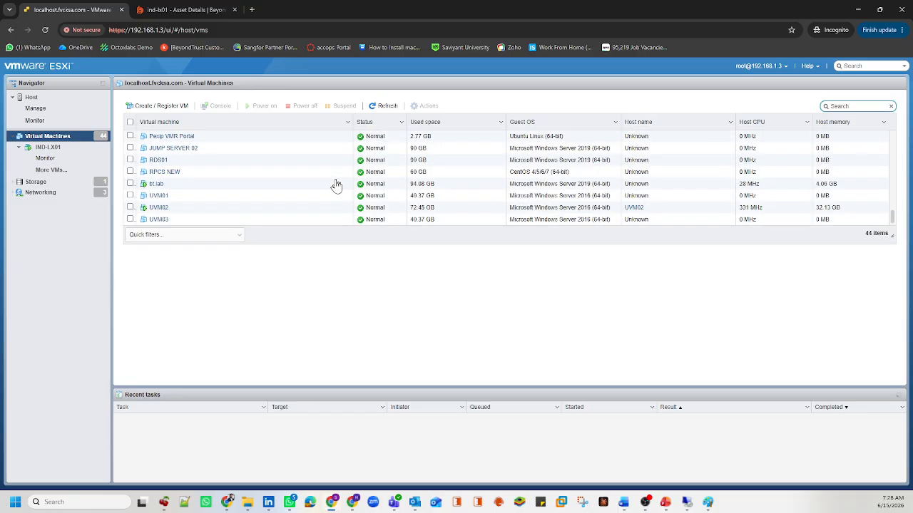
scroll(335, 184, up, 5)
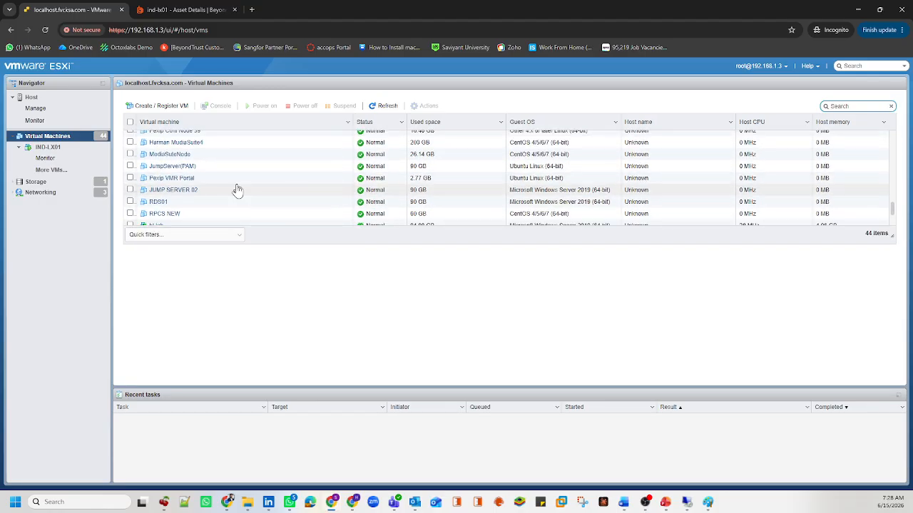
Step: Open JUMP SERVER 01's console, send Ctrl-Alt-Delete, and sign in with the password
click(176, 145)
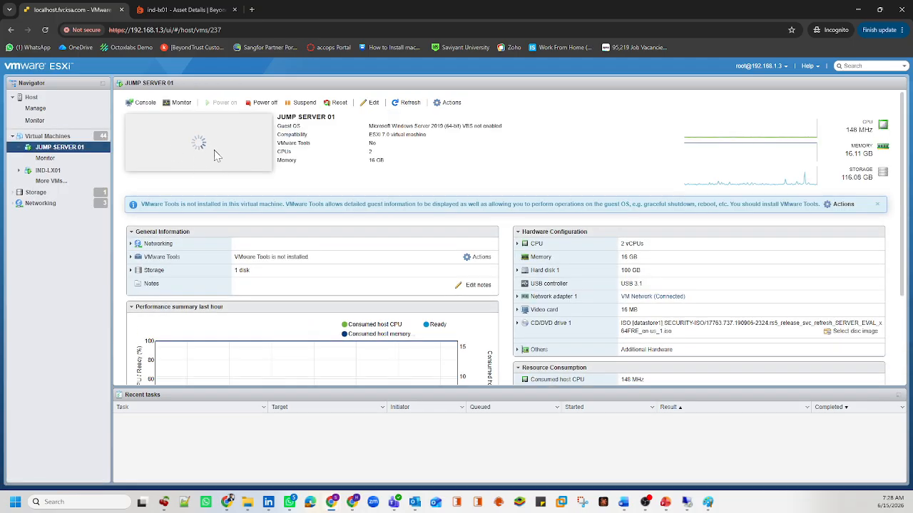
click(258, 168)
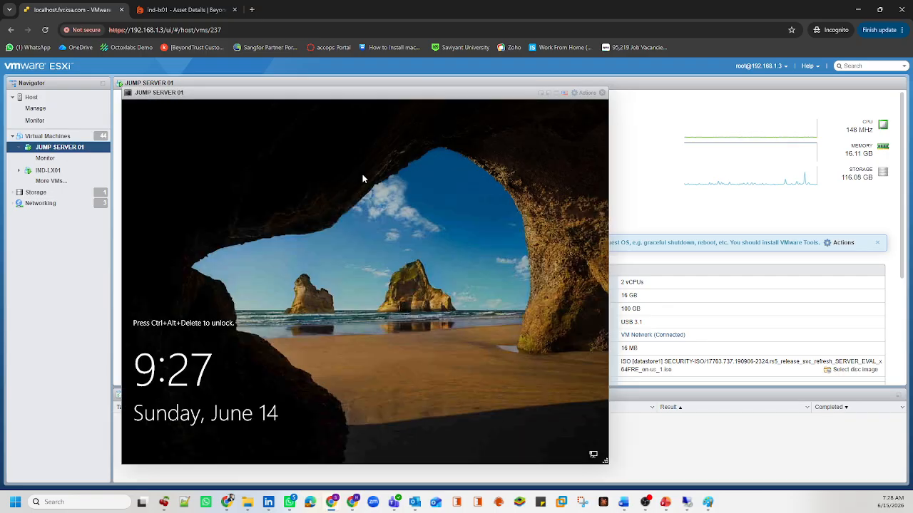
click(585, 100)
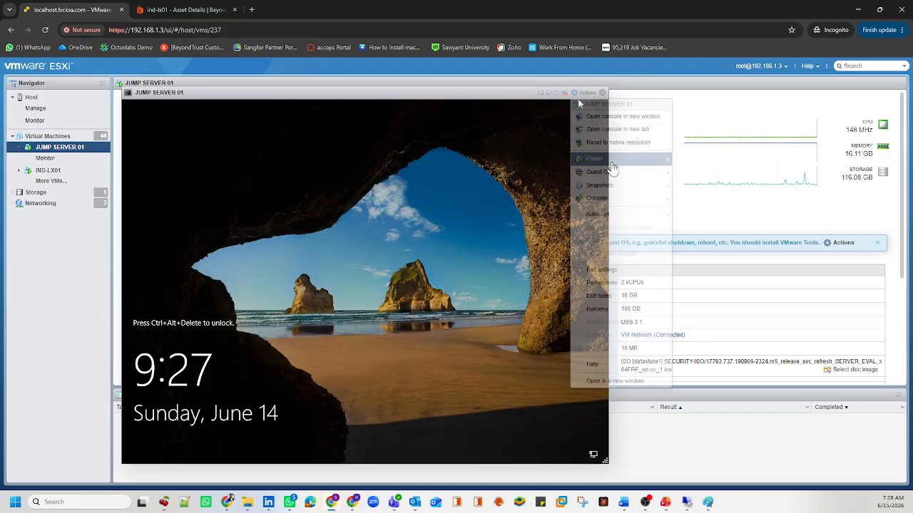
click(586, 95)
mouse_move(621, 174)
mouse_move(748, 202)
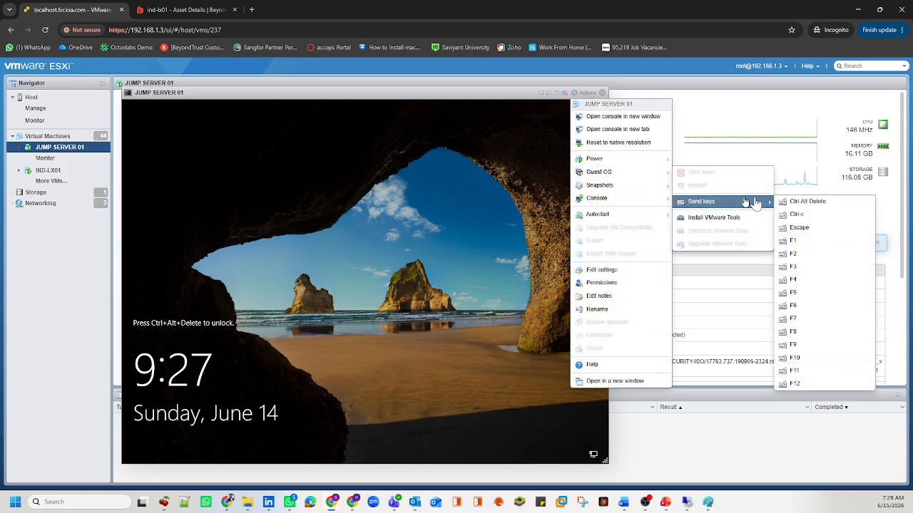
click(785, 201)
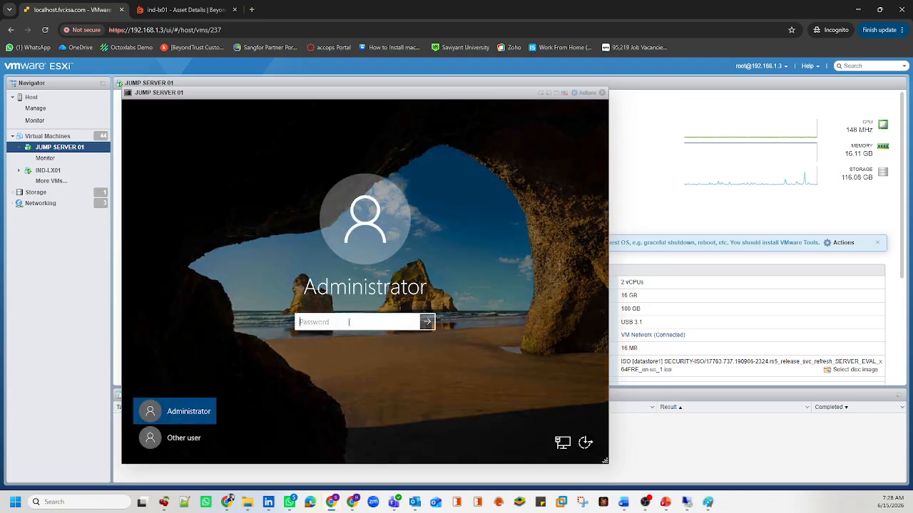
text(•••••••••••••••••)
key(Return)
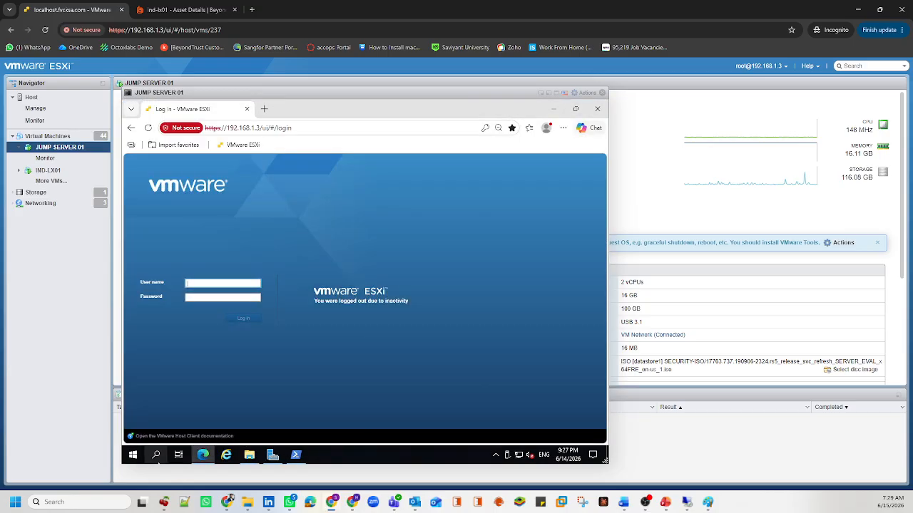
Step: Launch SQL Server Management Studio by searching 'ssms'
click(153, 456)
text(ssms)
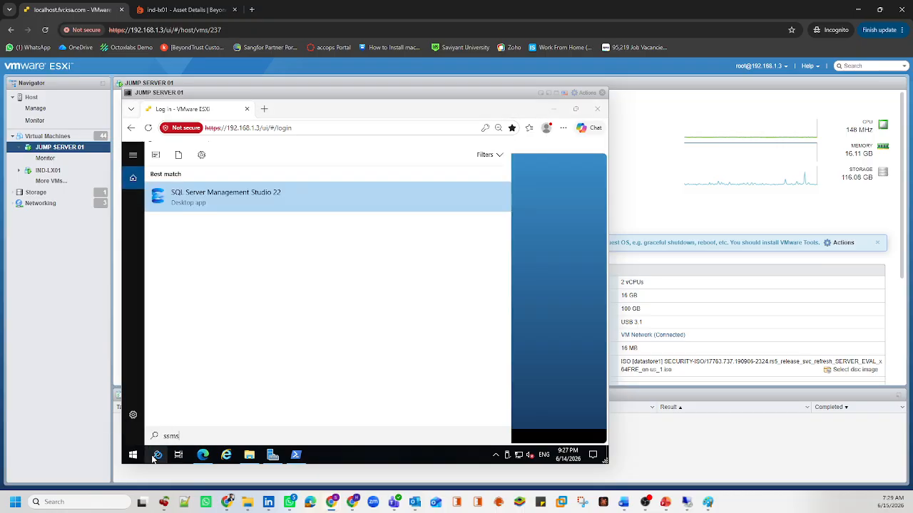
key(Return)
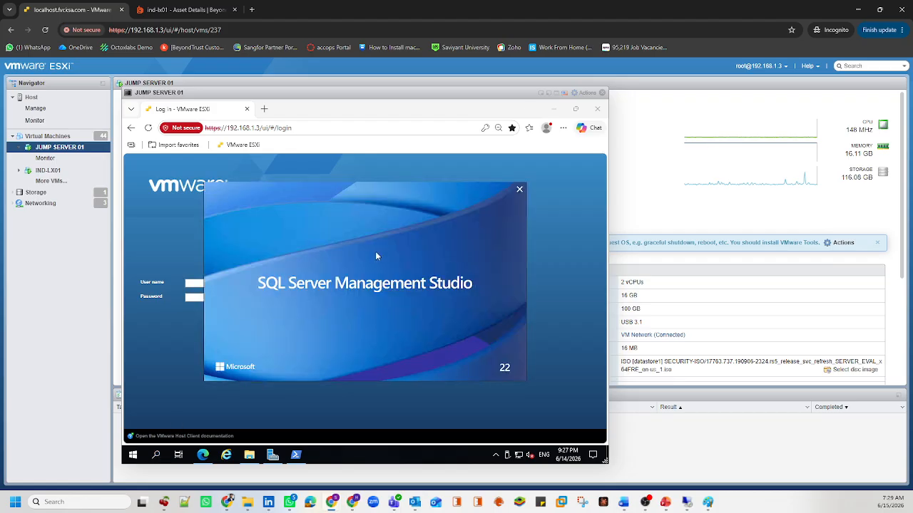
Step: Close the browser, make the console full screen, and search for 'local users'
click(597, 108)
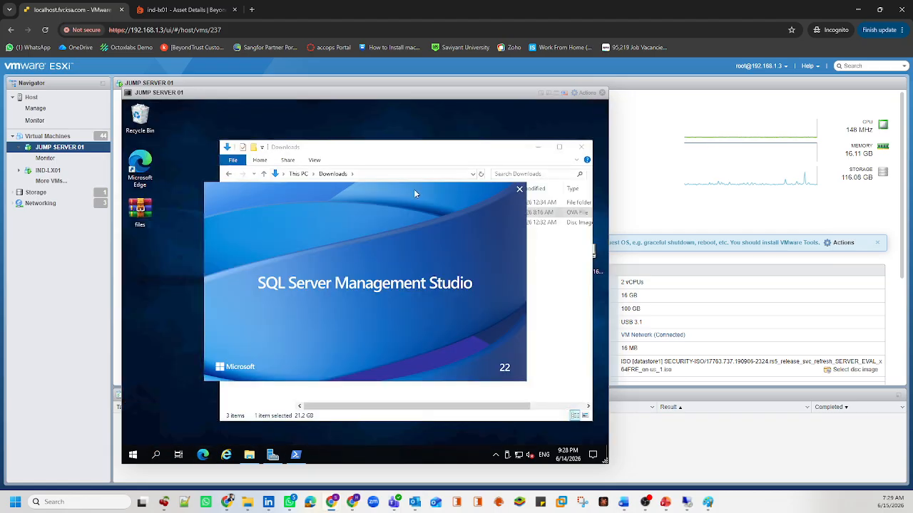
double_click(447, 95)
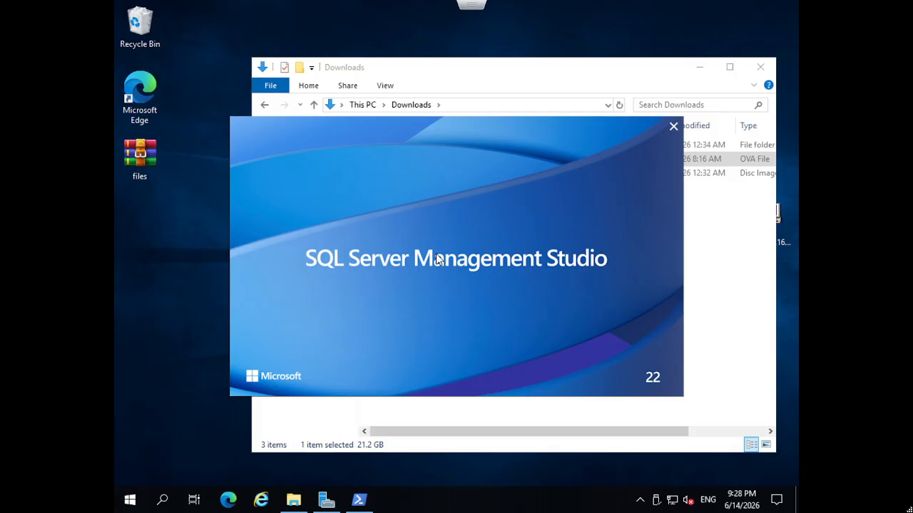
click(162, 502)
text(local u)
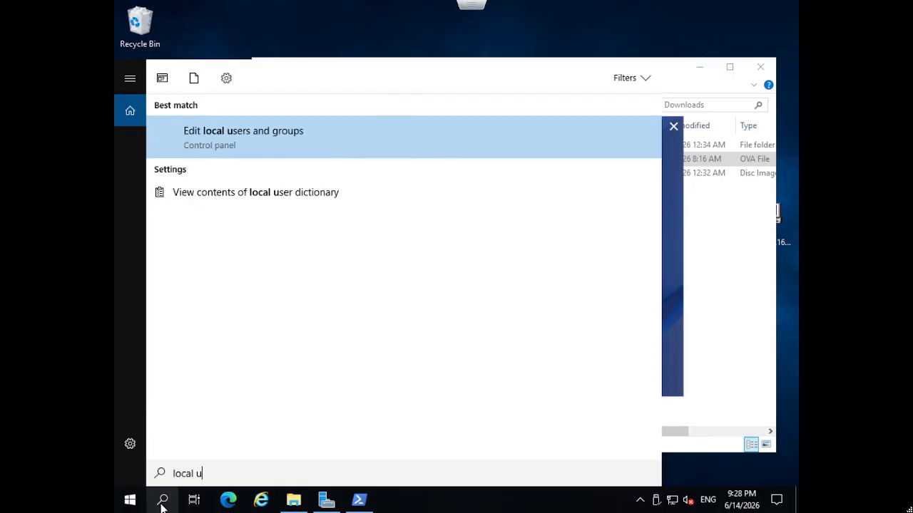
text(sers)
Step: Review the Users folder in Local Users and Groups, minimize it, and close the Downloads window
click(162, 504)
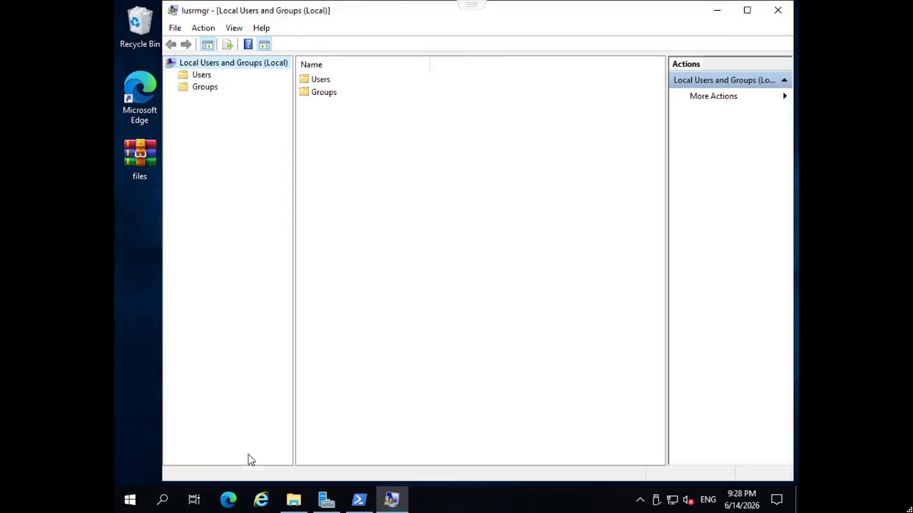
double_click(327, 81)
click(330, 81)
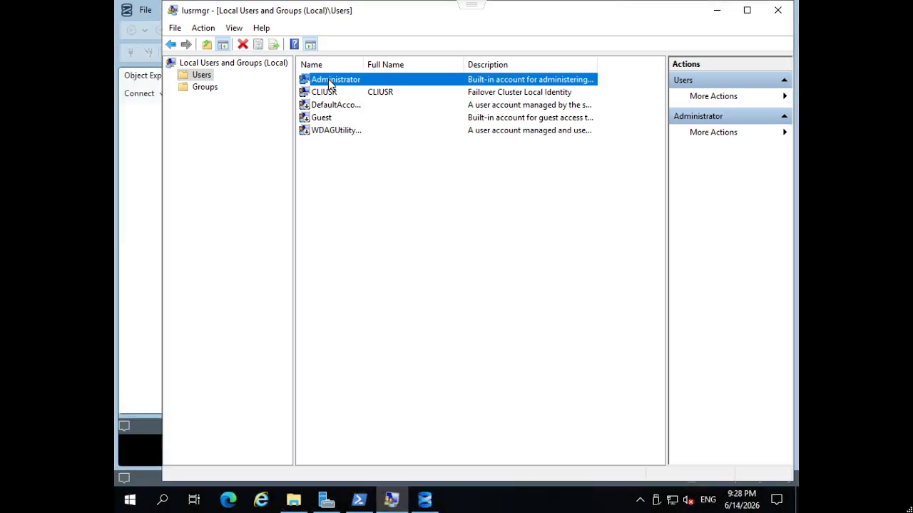
click(717, 11)
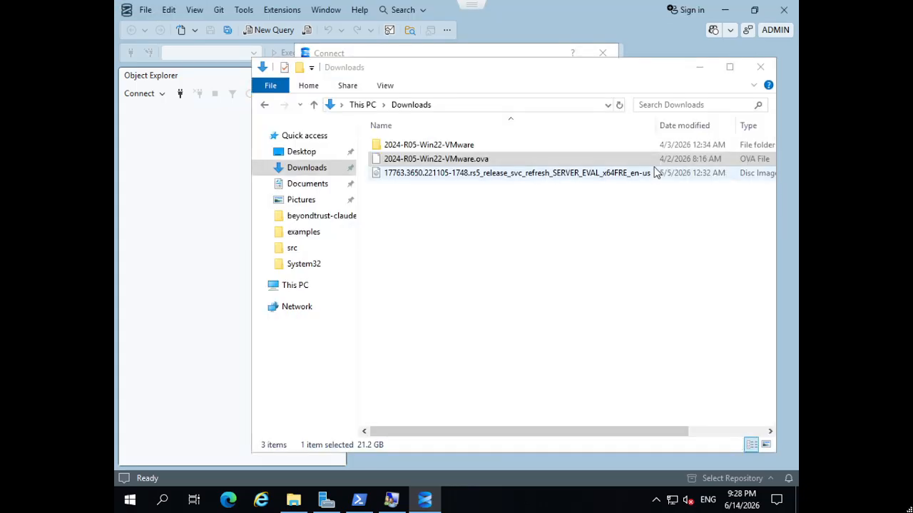
click(753, 80)
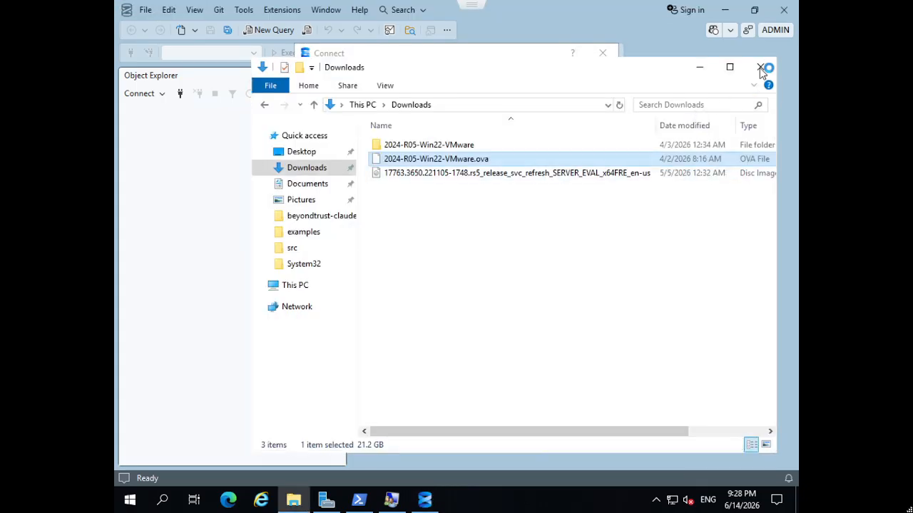
click(760, 67)
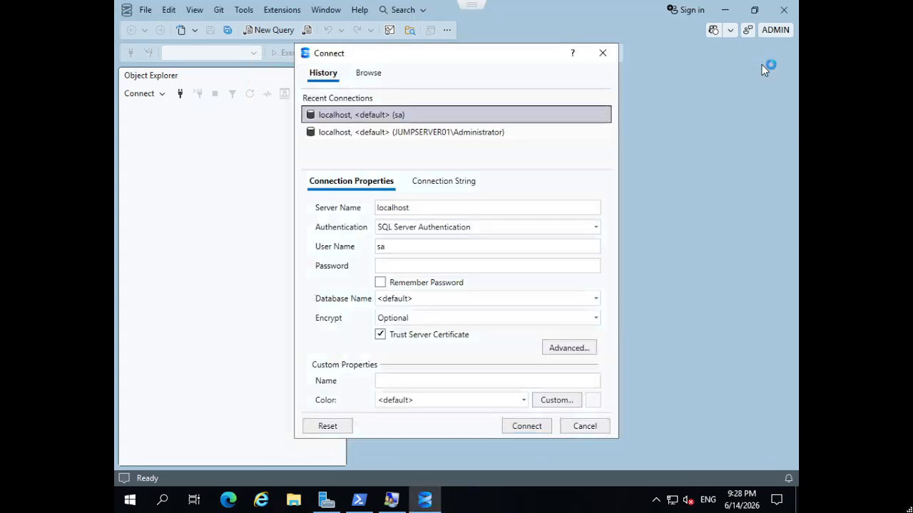
Step: Connect to localhost with SQL Server Authentication using the user name and password
click(453, 212)
click(412, 248)
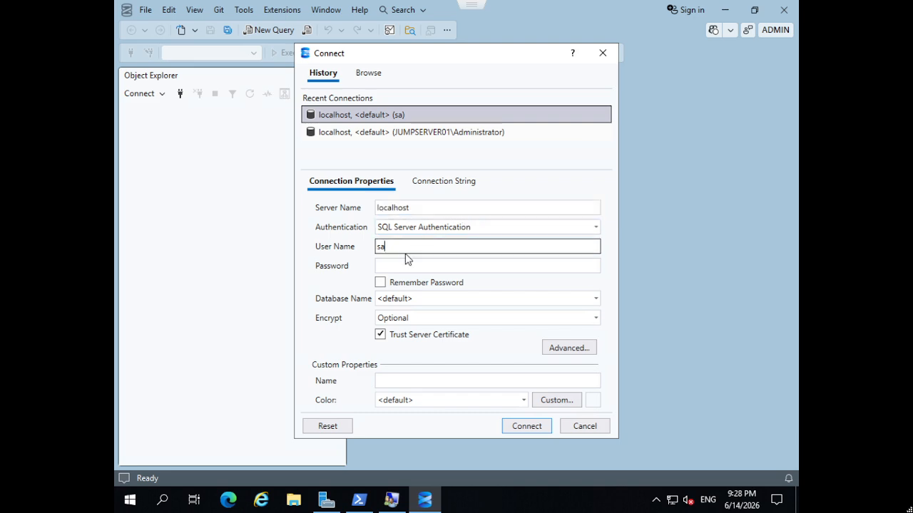
click(395, 265)
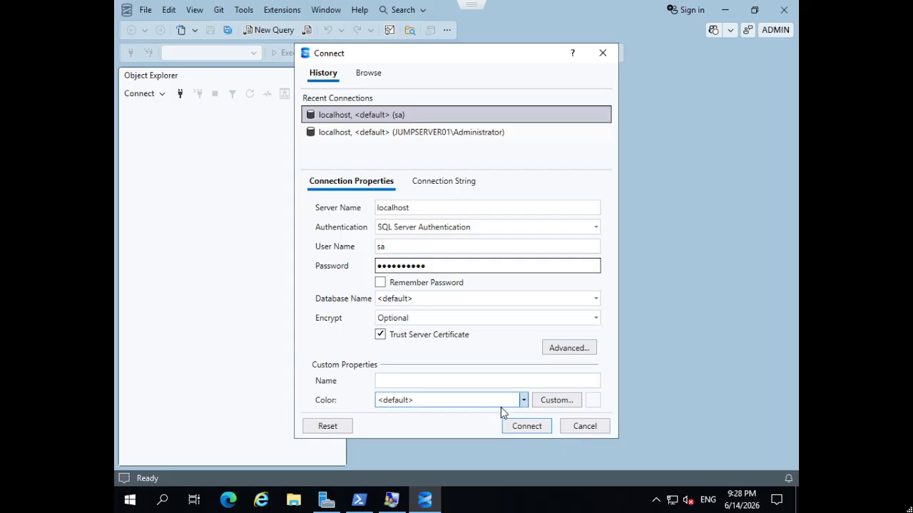
click(525, 428)
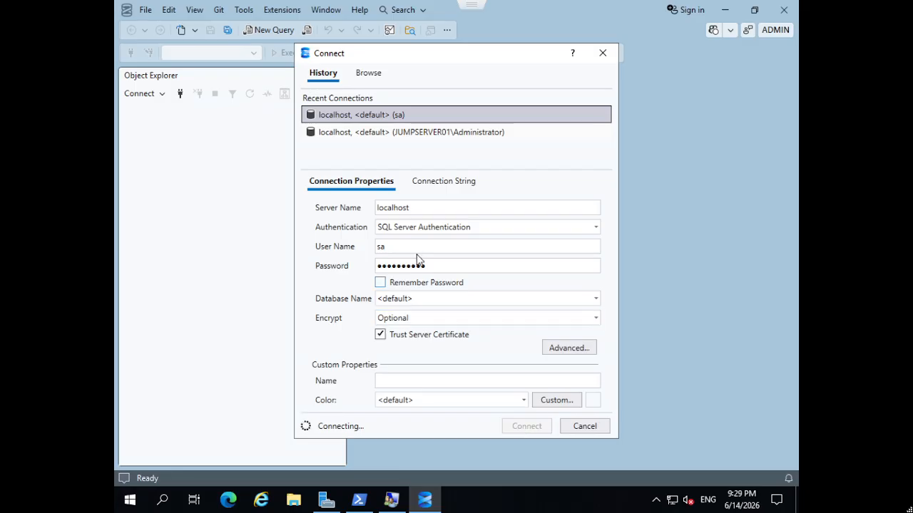
Step: Open the Windows Services console via a 'servic' search
click(172, 504)
text(servic)
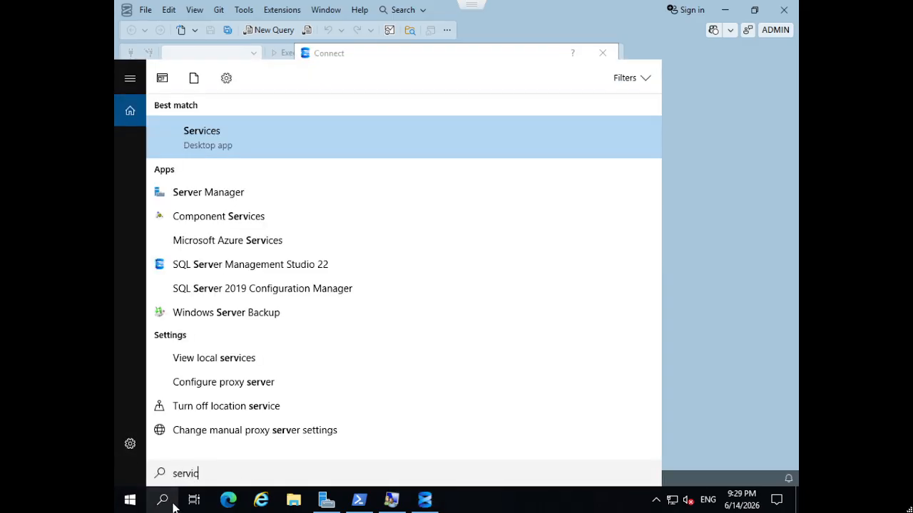
key(Return)
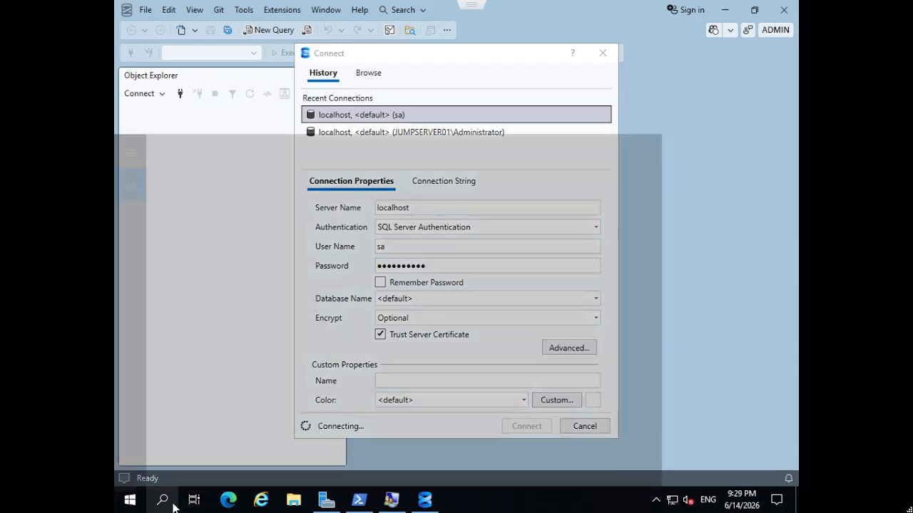
Step: Search for 'sql' and bring the Services and SQL Server Configuration Manager windows forward
click(173, 503)
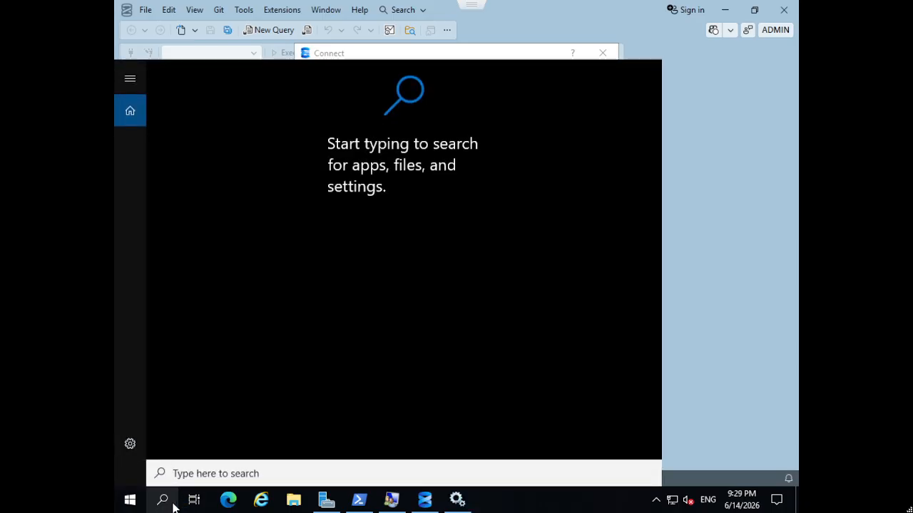
text(sql)
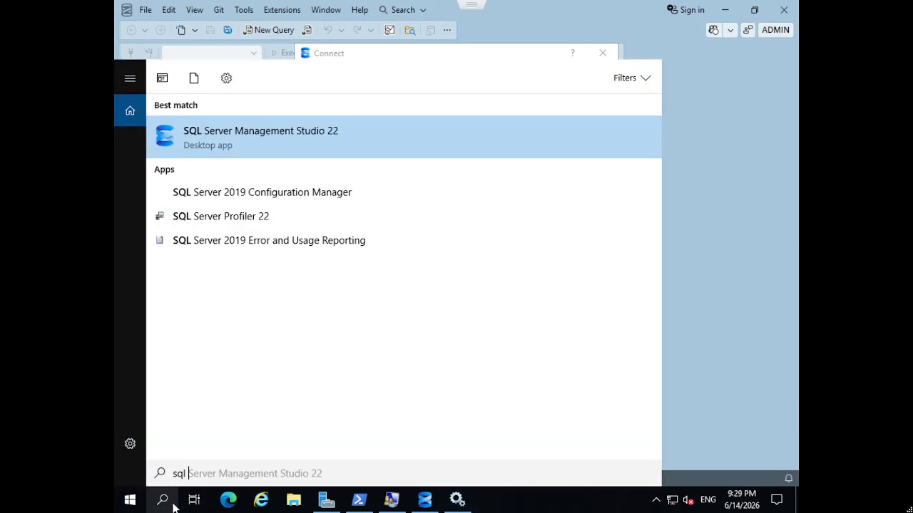
key(Down)
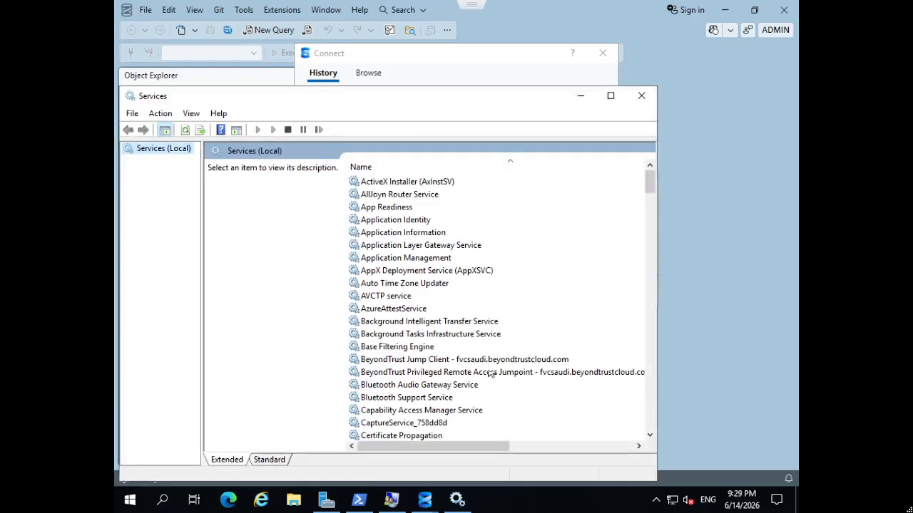
click(467, 359)
text(sql)
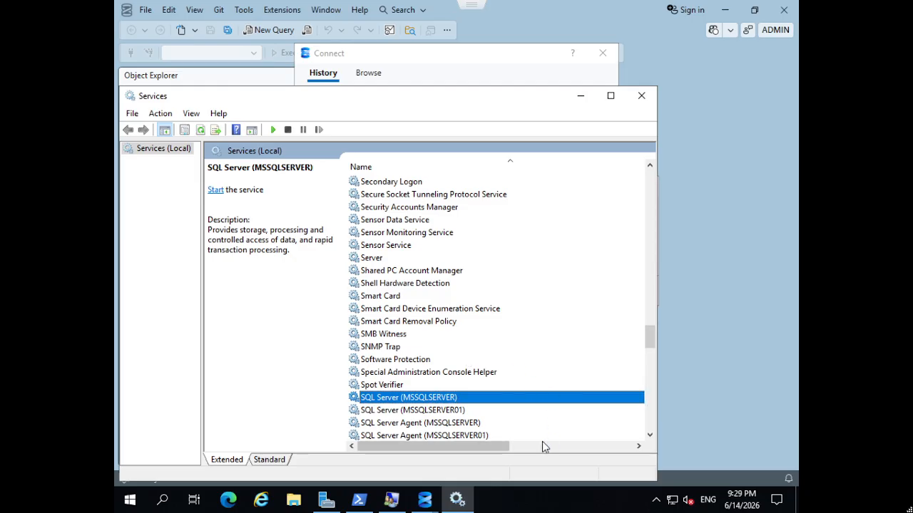
drag(499, 445, 535, 446)
click(695, 215)
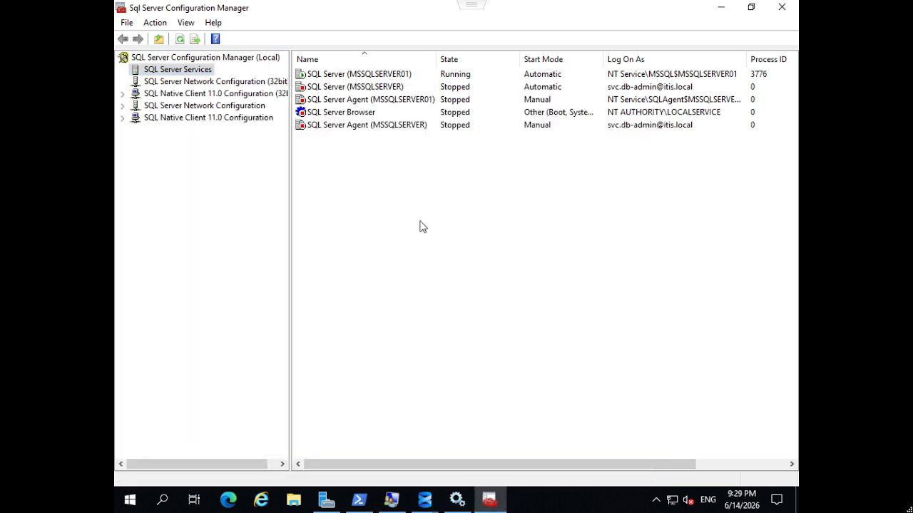
Step: Try starting SQL Server (MSSQLSERVER) in Configuration Manager, then open its Properties in Services
right_click(378, 89)
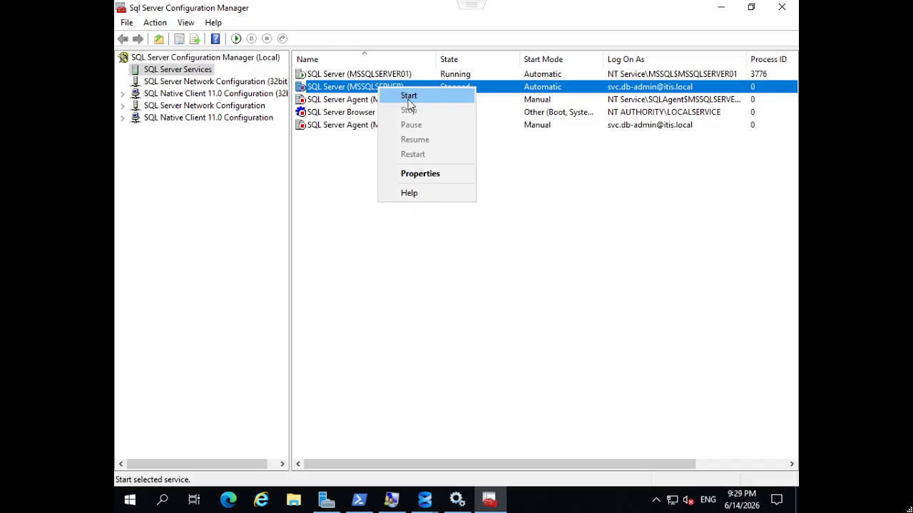
click(546, 268)
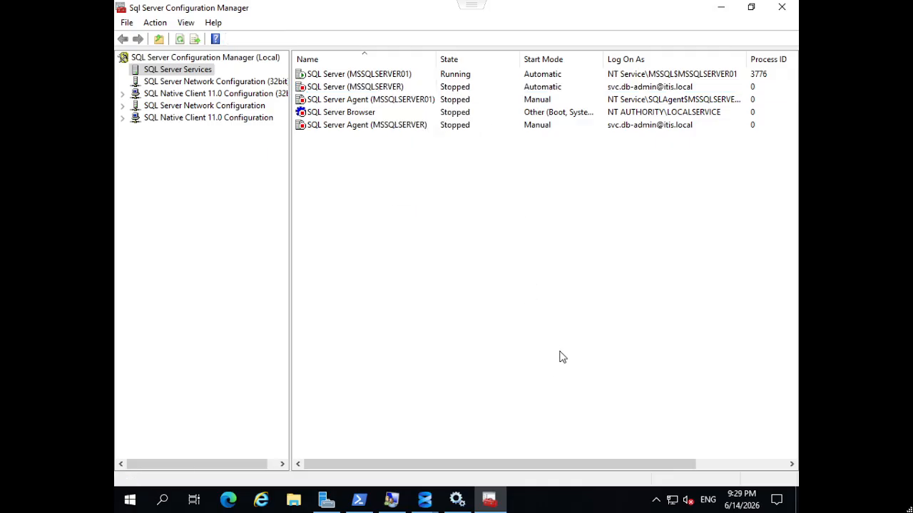
click(457, 499)
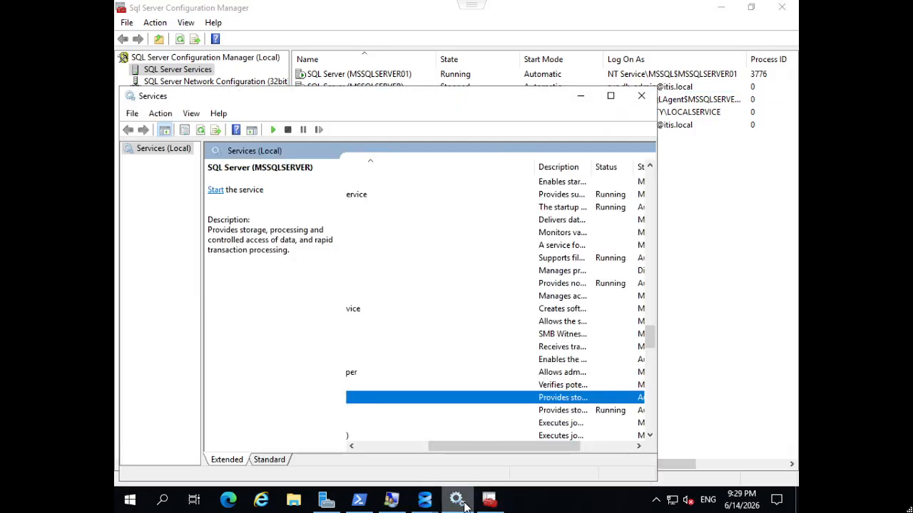
right_click(482, 398)
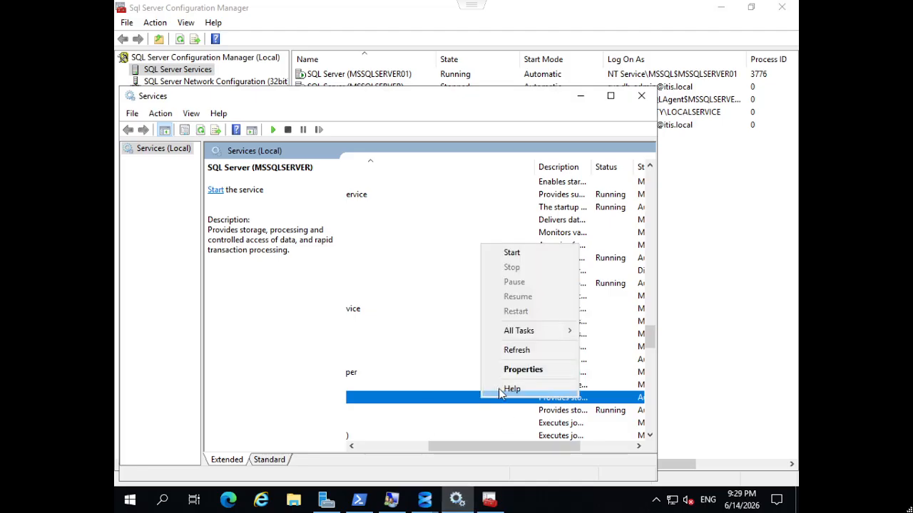
click(509, 377)
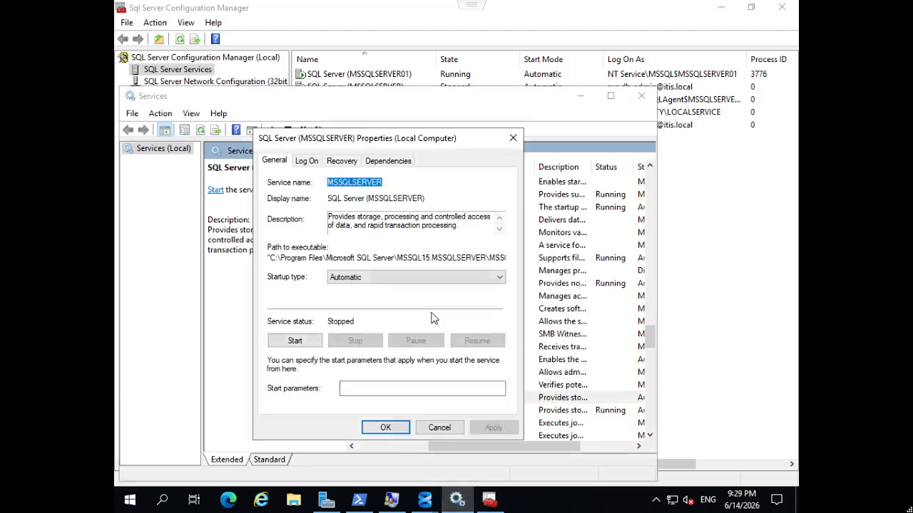
Step: Set SQL Server (MSSQLSERVER) to log on as Local System with desktop interaction allowed
click(312, 165)
click(332, 199)
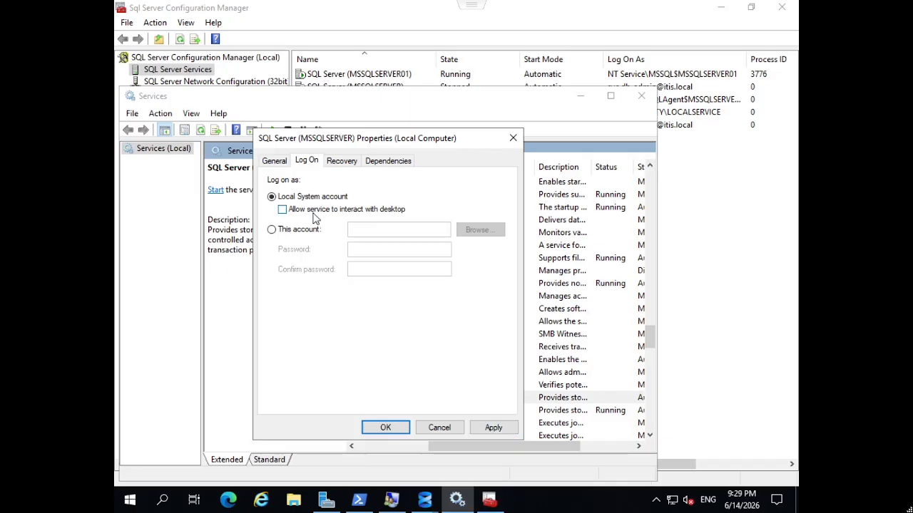
click(314, 209)
click(477, 428)
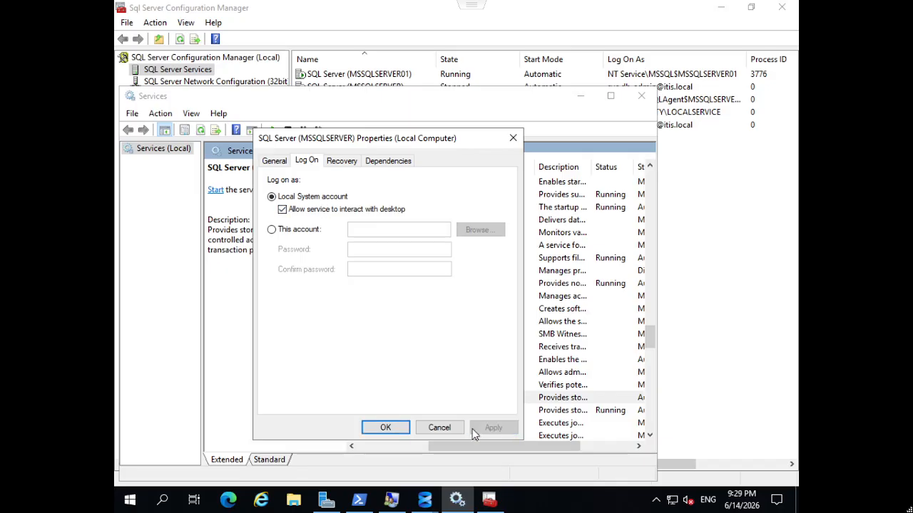
click(397, 433)
Step: Start the SQL Server (MSSQLSERVER) service and refresh the SQL Server services list
click(499, 399)
right_click(501, 401)
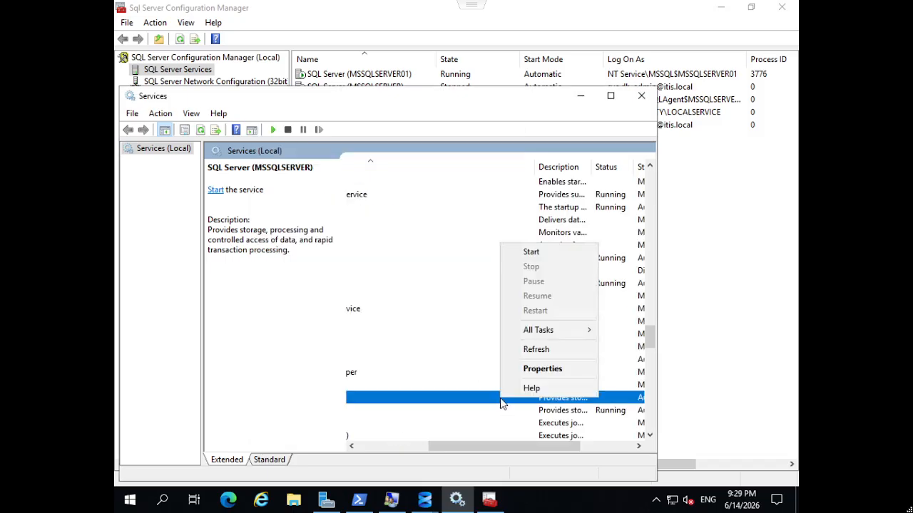
click(529, 253)
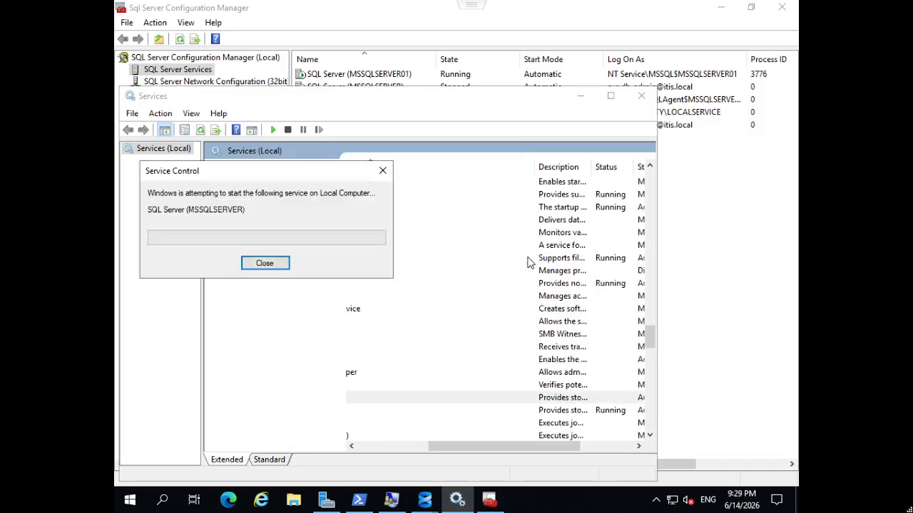
click(727, 347)
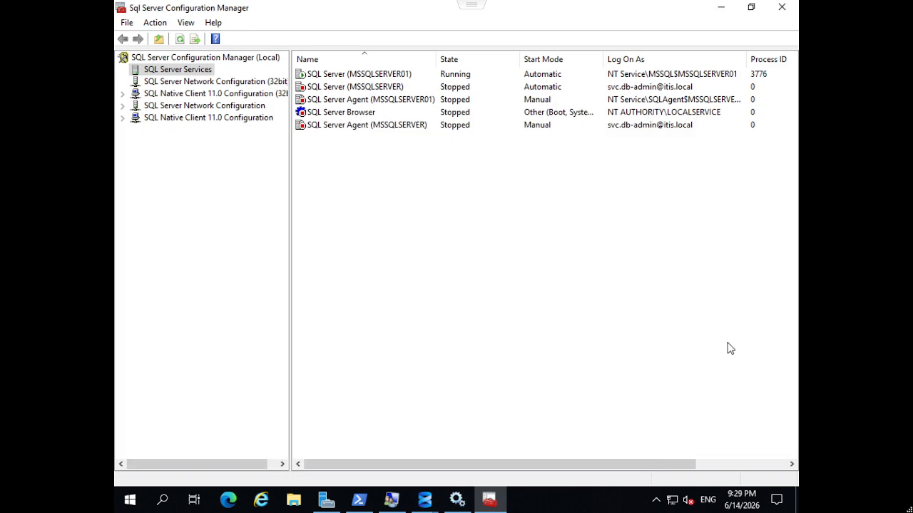
key(F5)
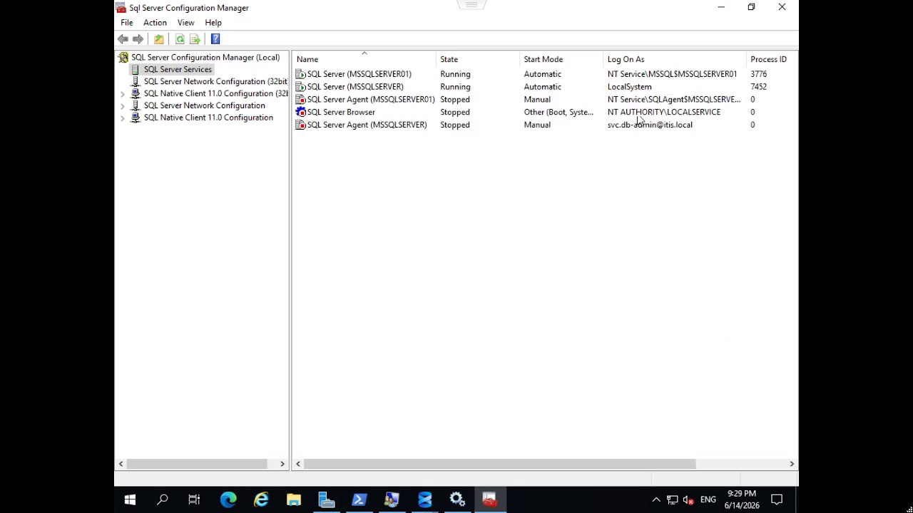
Step: In SSMS, dismiss the connection error, connect to localhost as sa, and close the update notification
click(637, 88)
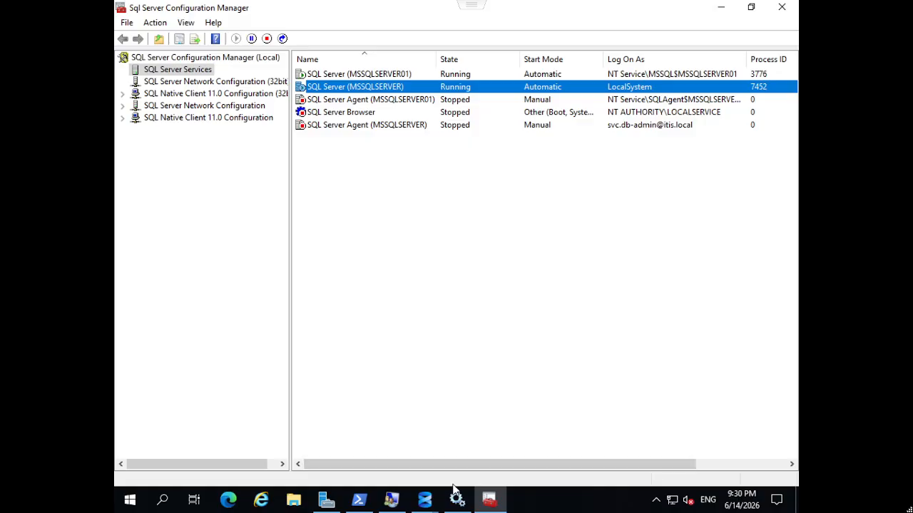
click(424, 499)
click(477, 446)
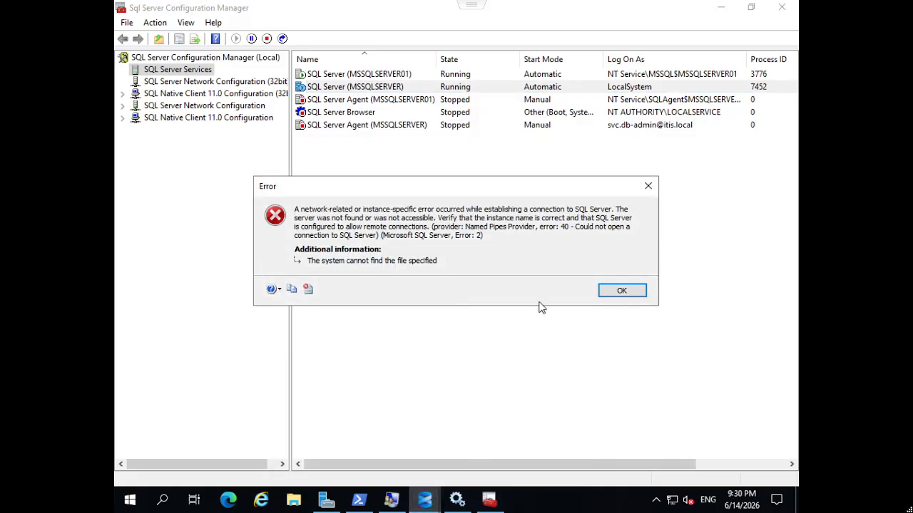
click(622, 292)
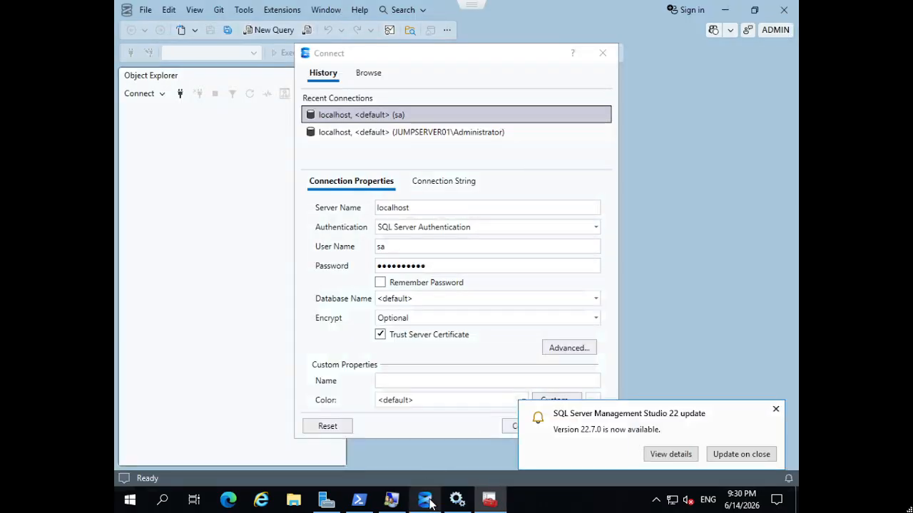
click(585, 426)
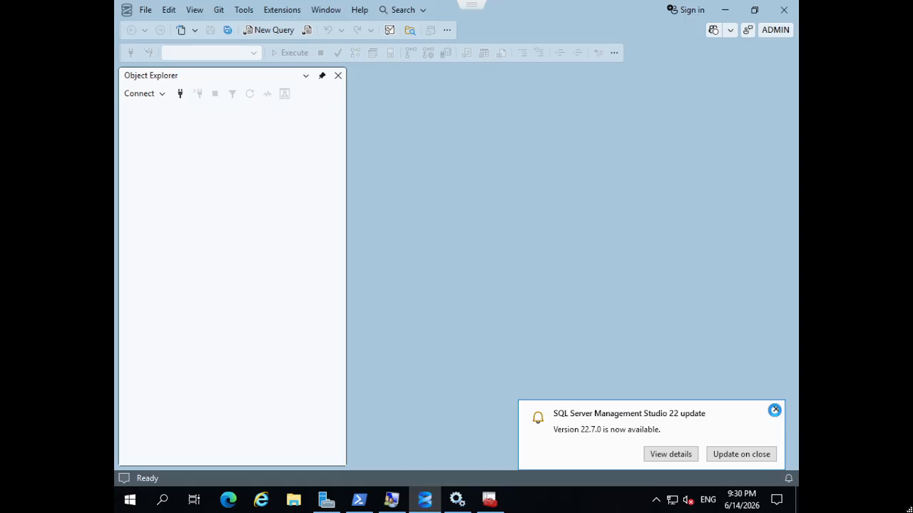
click(776, 412)
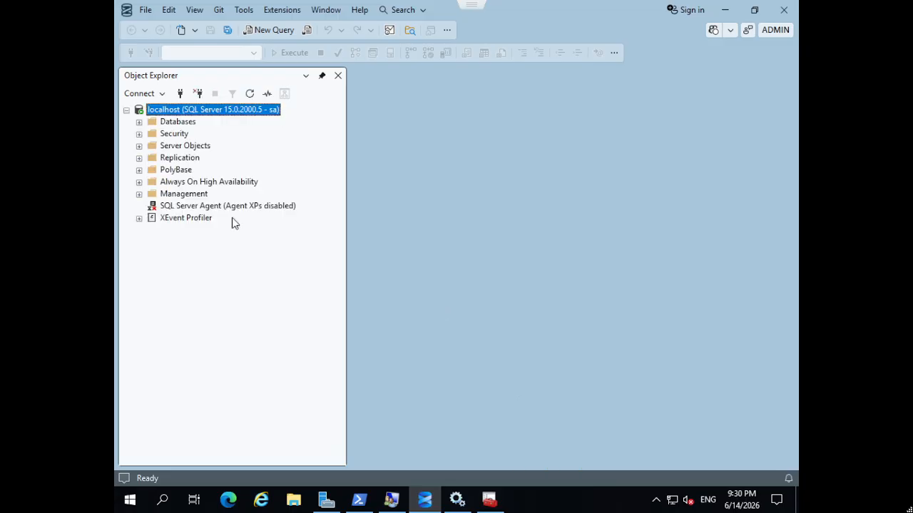
Step: Expand Databases and Security > Logins, review the sa and Administrator logins, and exit full-screen
click(139, 122)
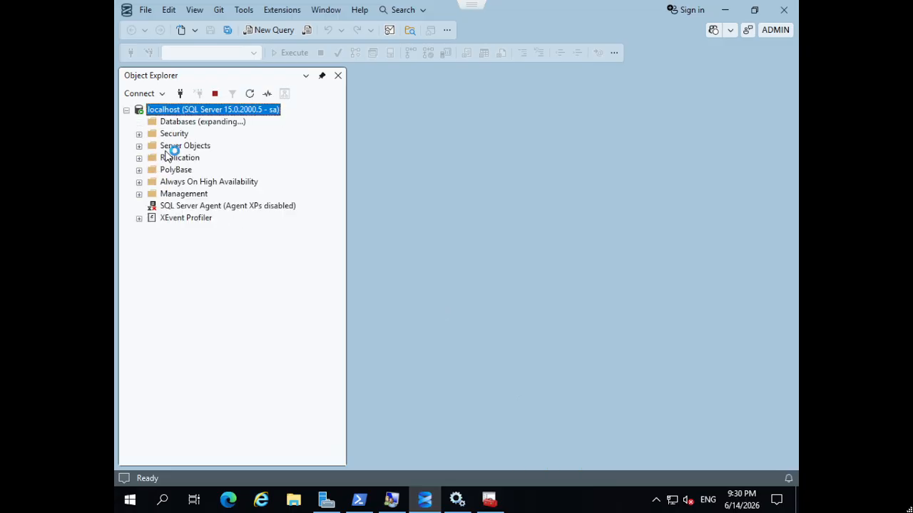
click(196, 158)
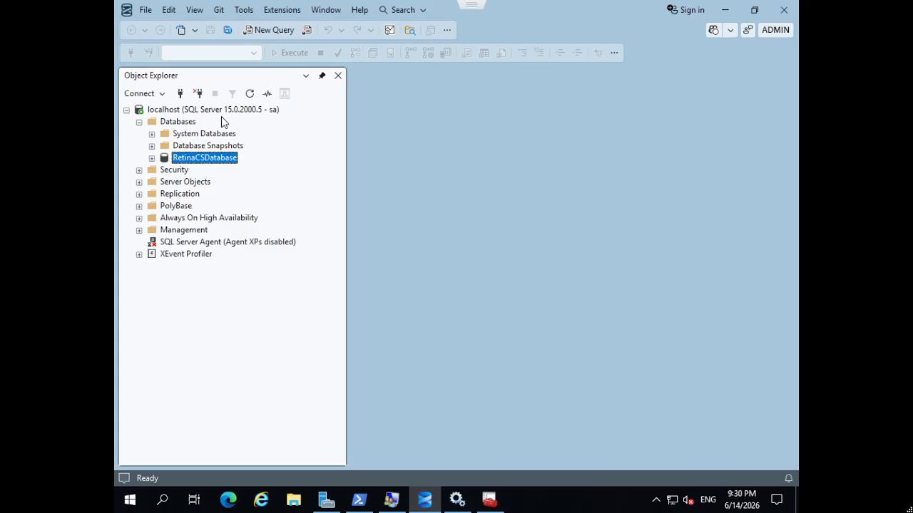
click(139, 169)
click(152, 181)
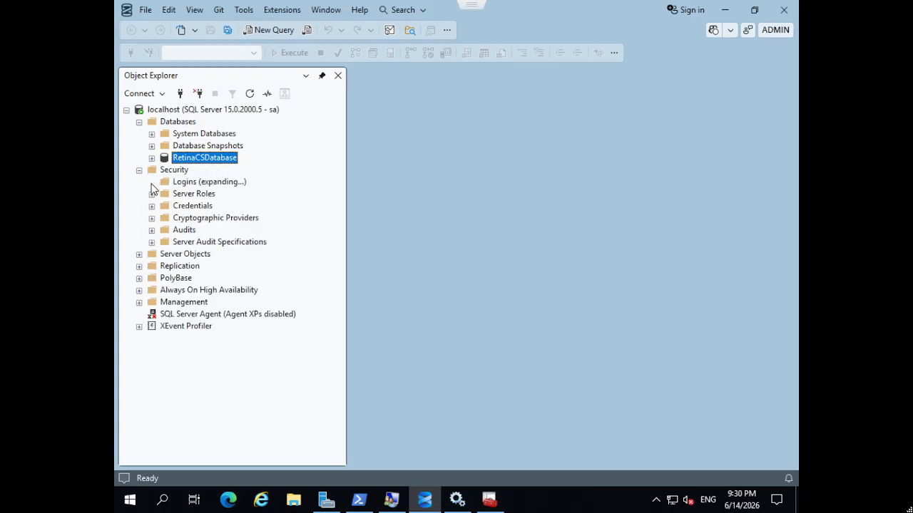
click(190, 303)
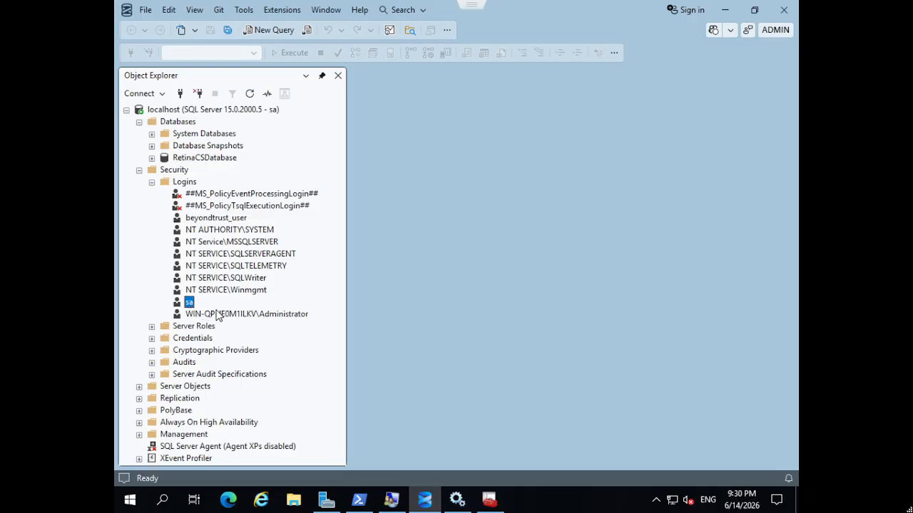
click(221, 318)
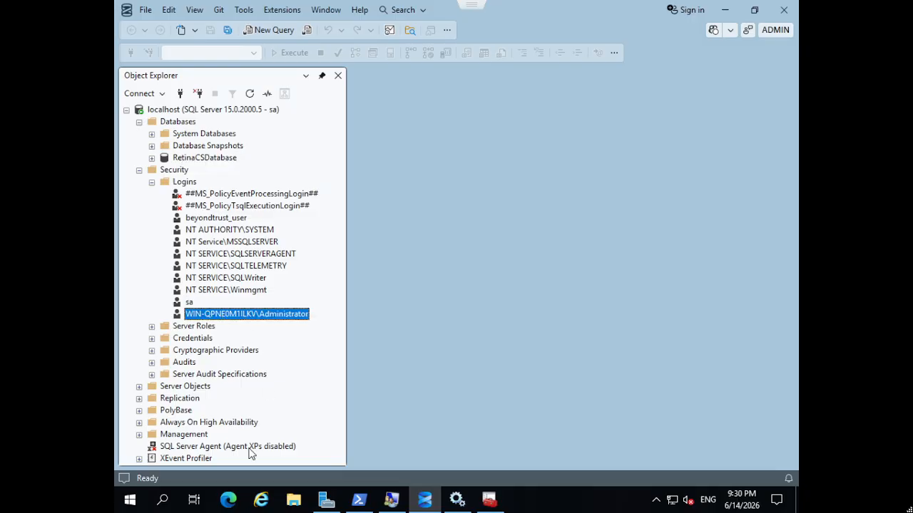
mouse_move(525, 5)
click(457, 19)
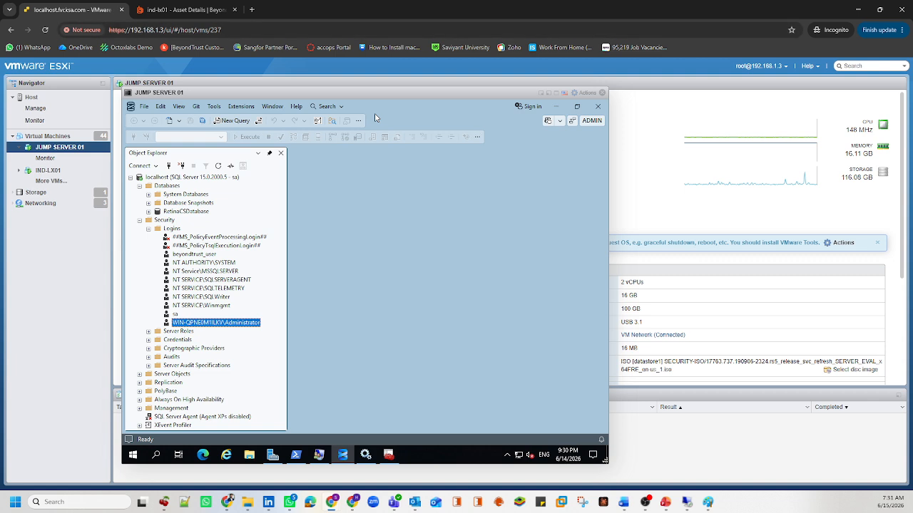
Step: Run ipconfig in Command Prompt to confirm IP 192.168.1.115, then close the remote console
click(156, 455)
text(cmd)
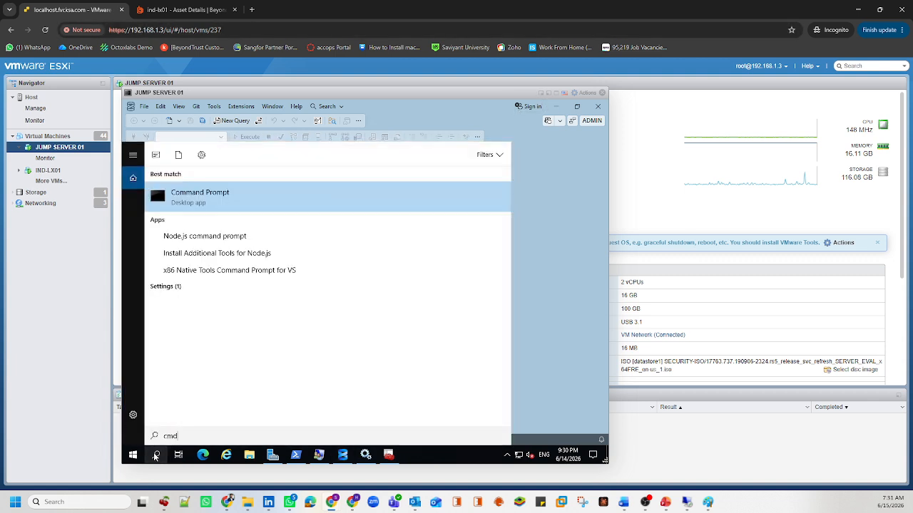
key(Return)
text(ipconfig)
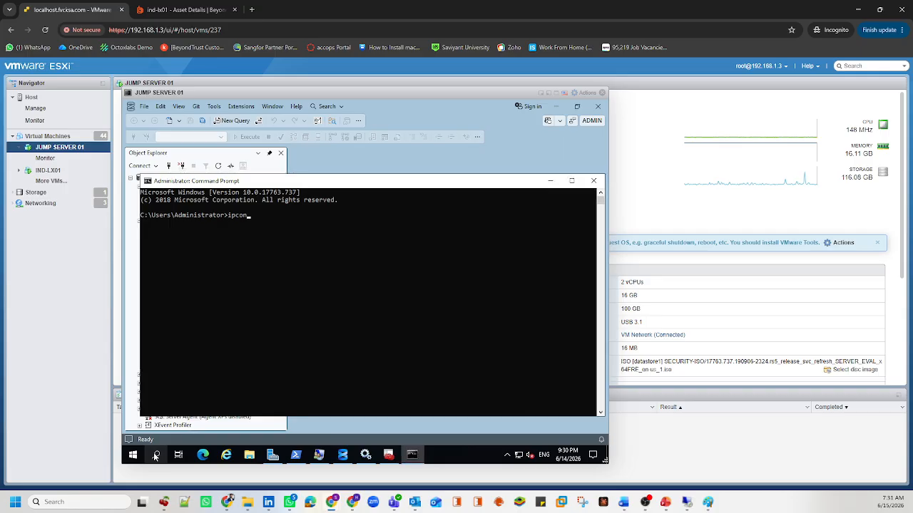
key(Return)
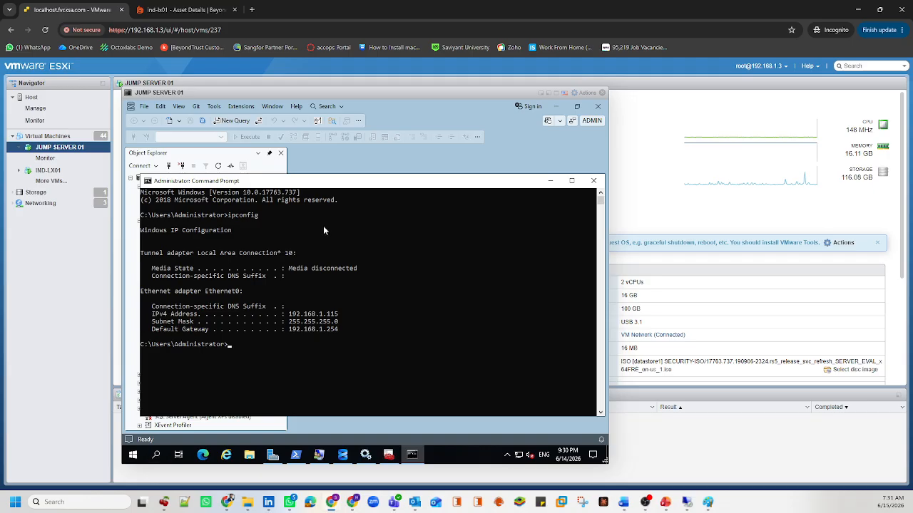
click(601, 93)
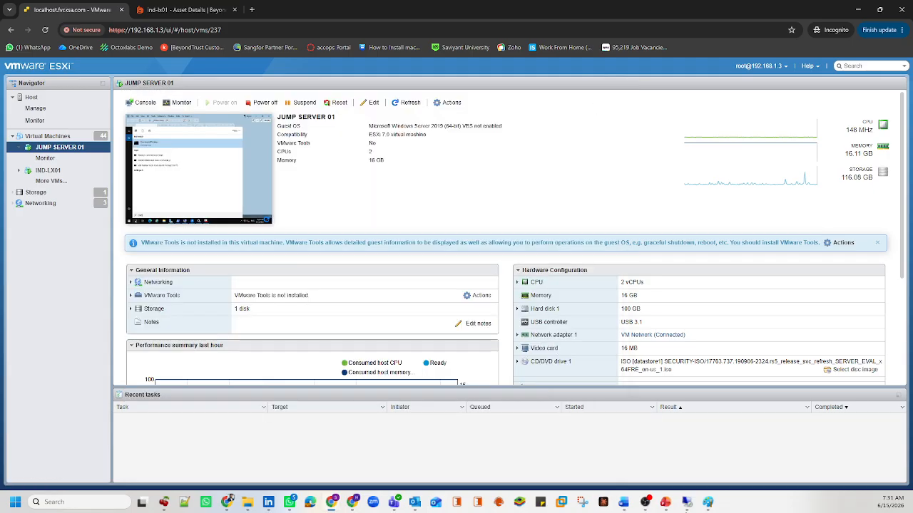
Step: Open BeyondInsight's Discovery Management Credentials page, then reopen the JUMP SERVER 01 console from ESXi
click(206, 8)
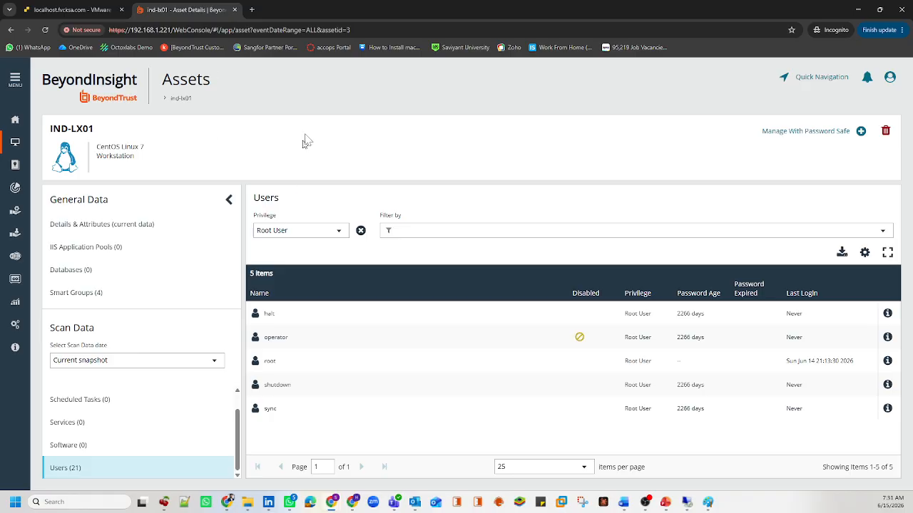
click(15, 325)
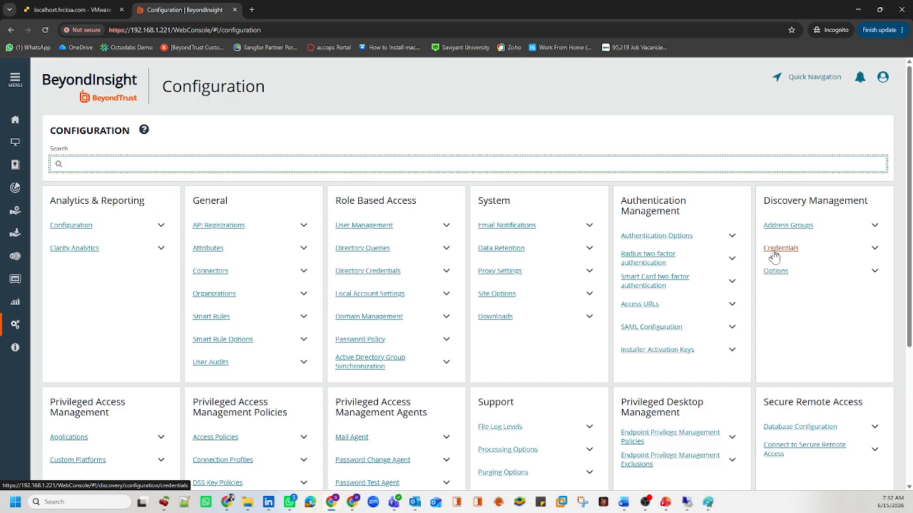
click(774, 251)
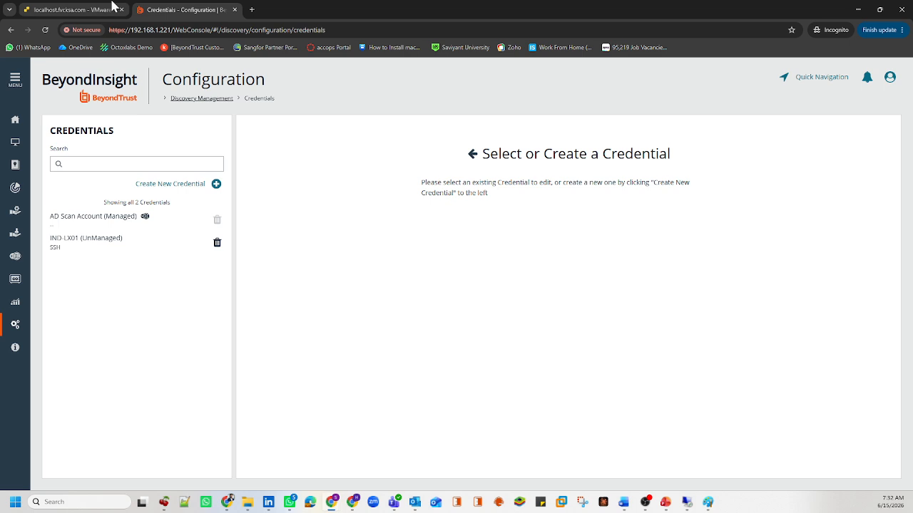
click(71, 9)
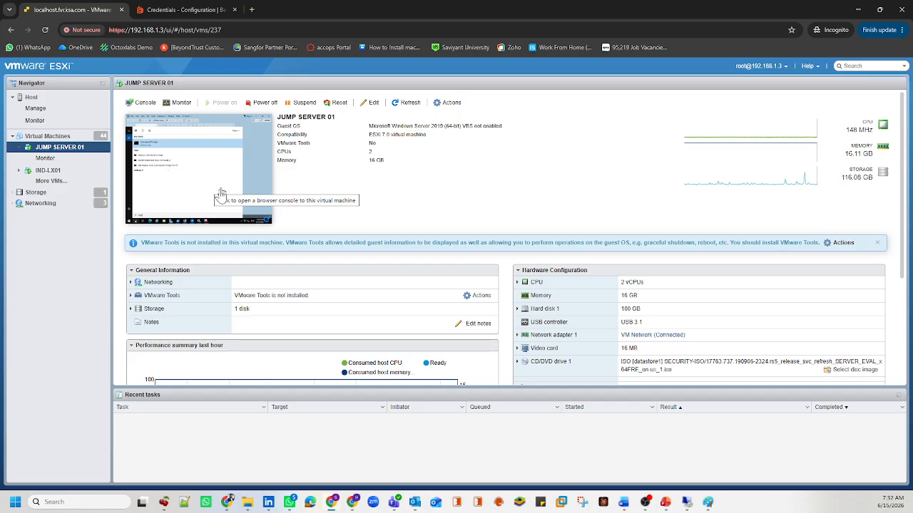
click(202, 177)
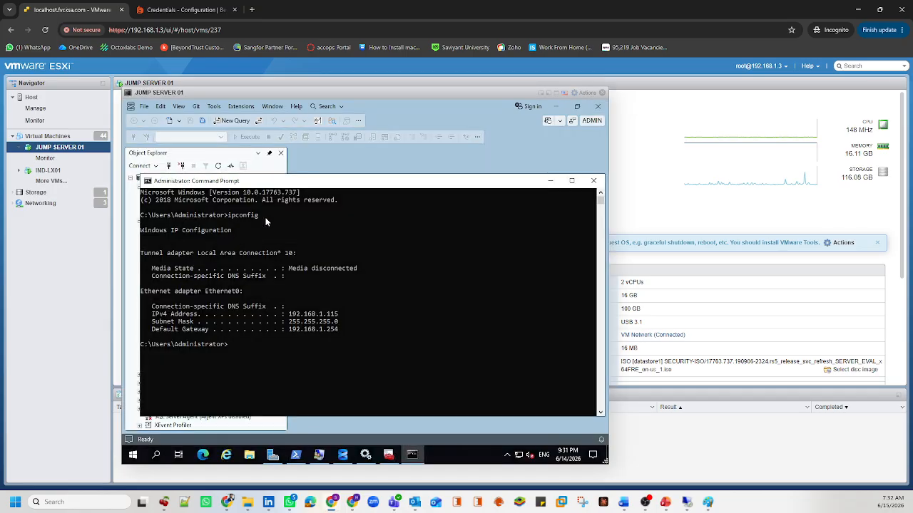
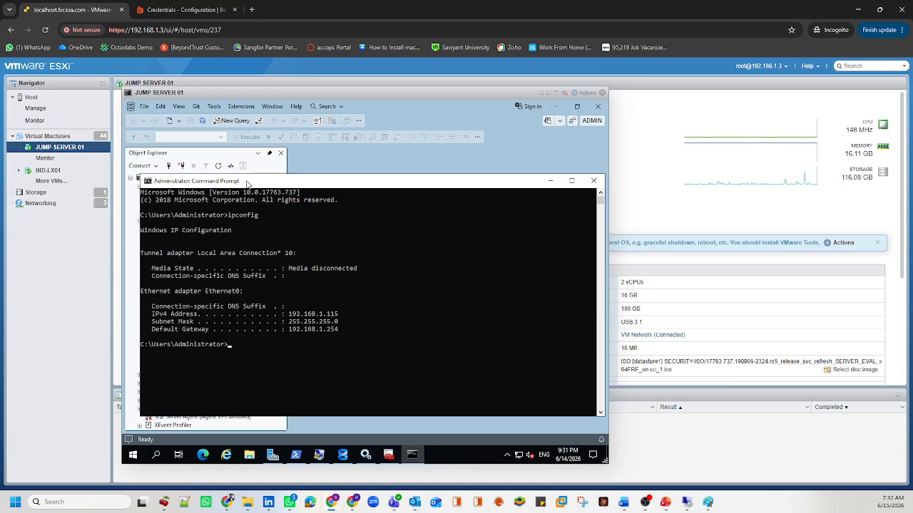
Step: Collapse the Logins list in Management Studio and minimize it to reveal the ipconfig output
click(467, 162)
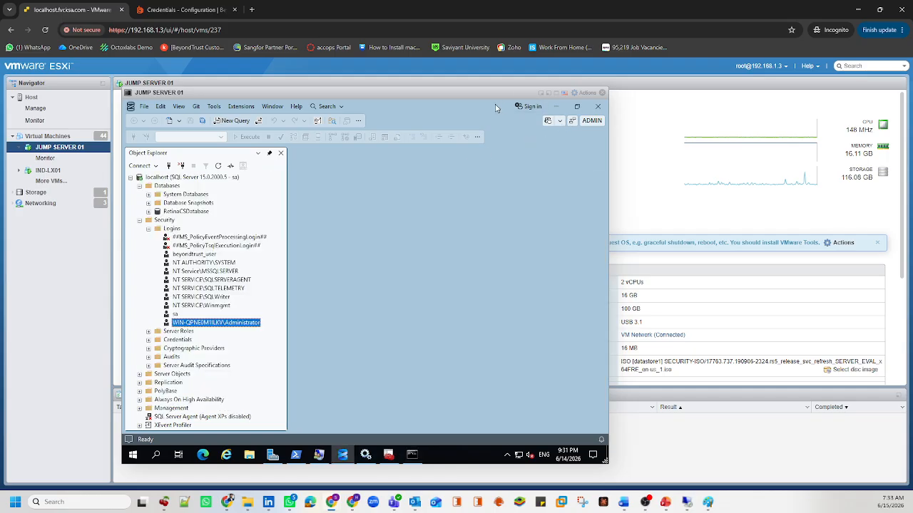
drag(497, 108, 423, 210)
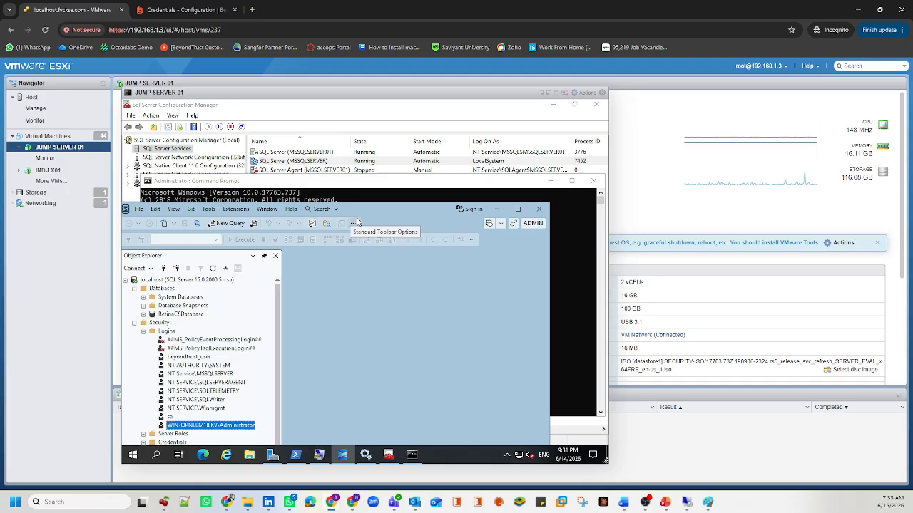
click(143, 333)
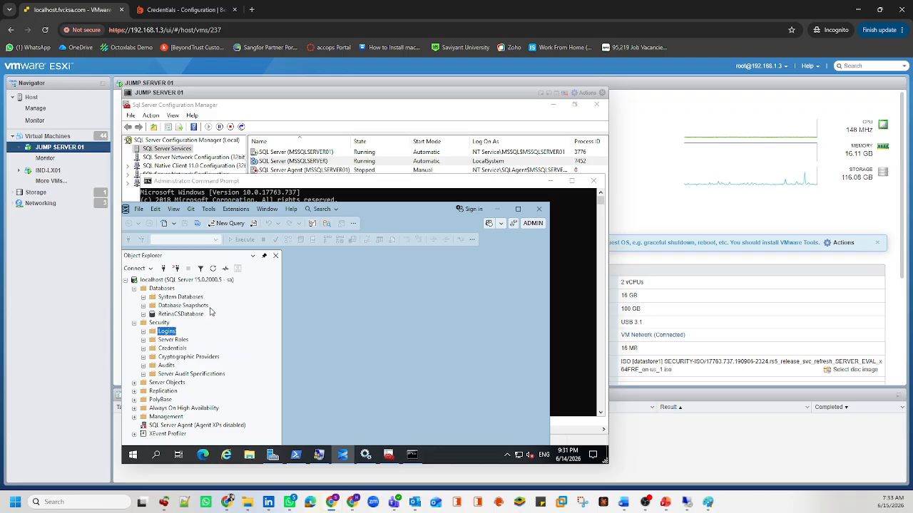
double_click(441, 212)
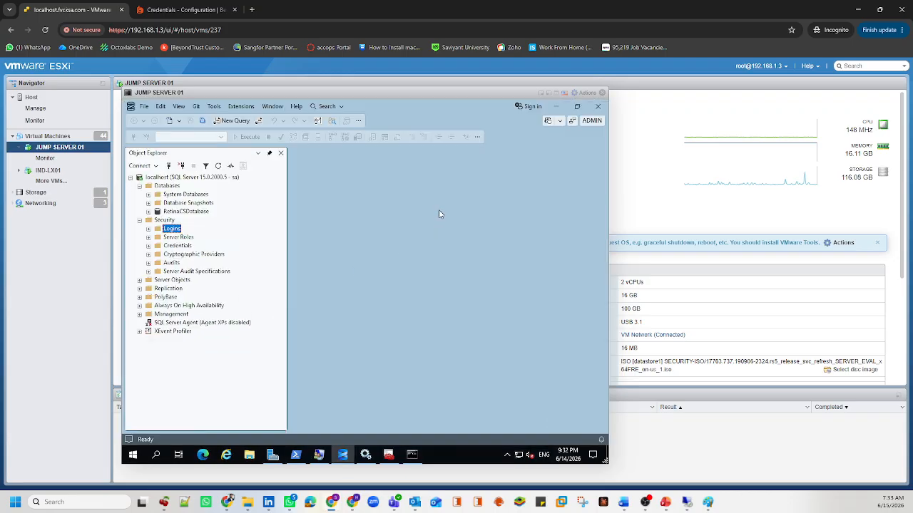
click(130, 107)
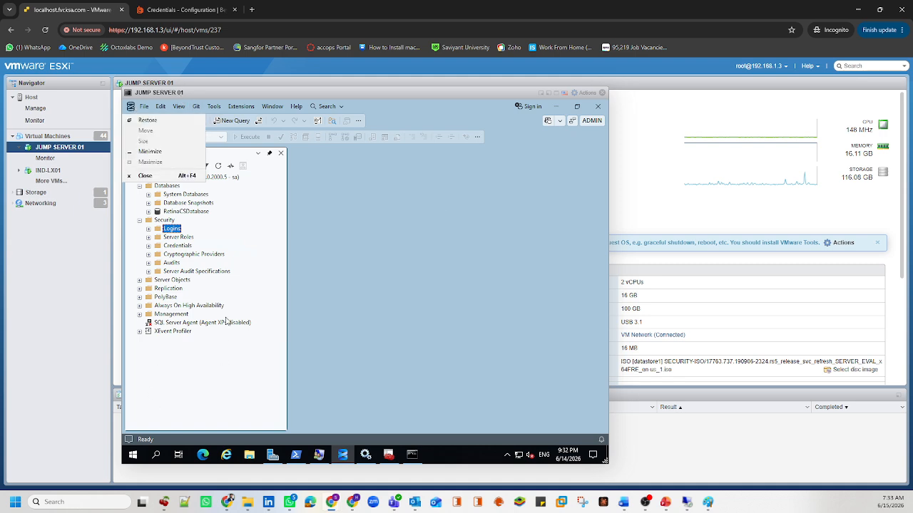
click(459, 181)
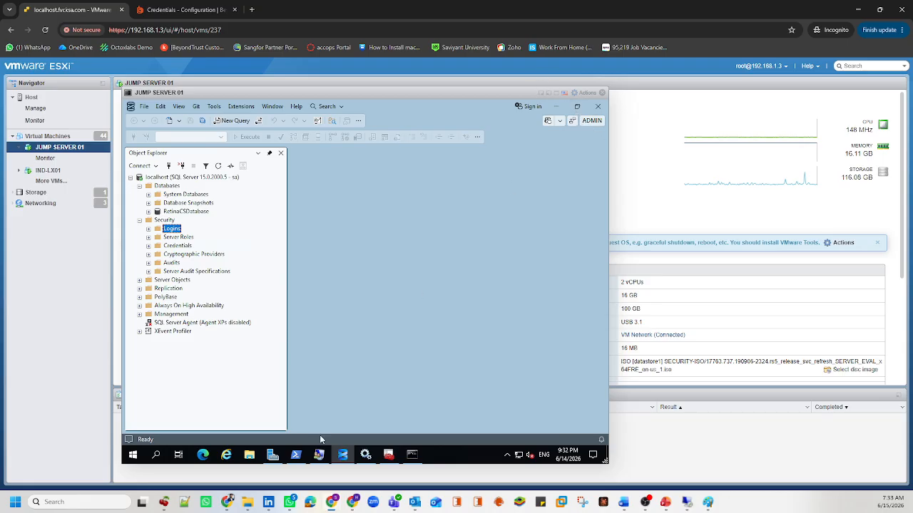
click(345, 456)
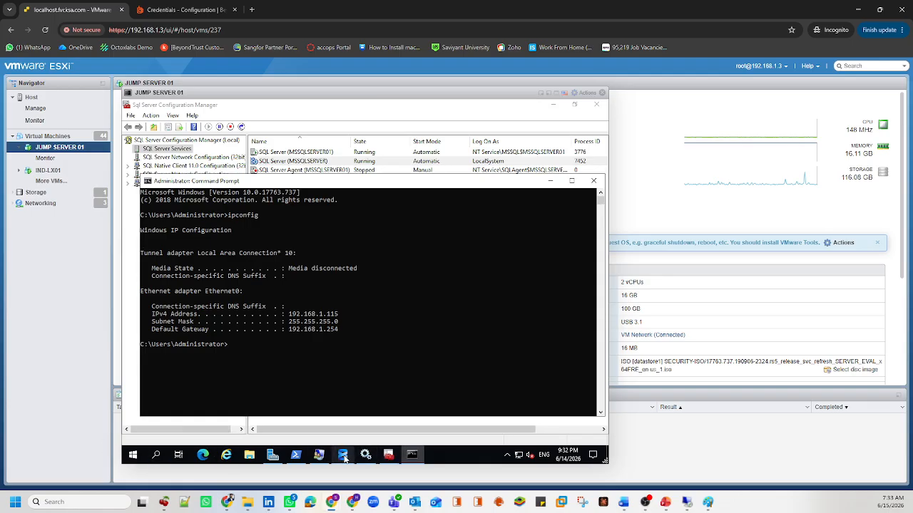
Step: Expand Security > Logins in Management Studio, then bring the ipconfig command prompt forward
click(132, 454)
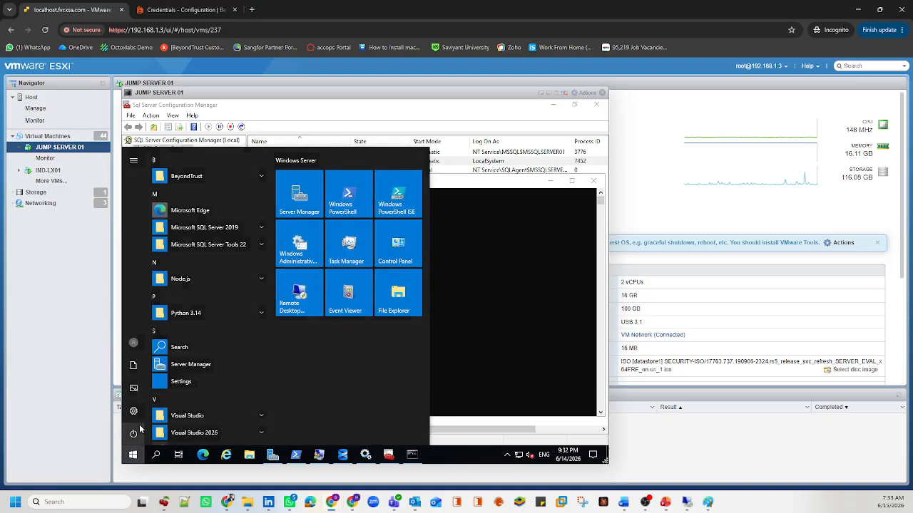
click(133, 343)
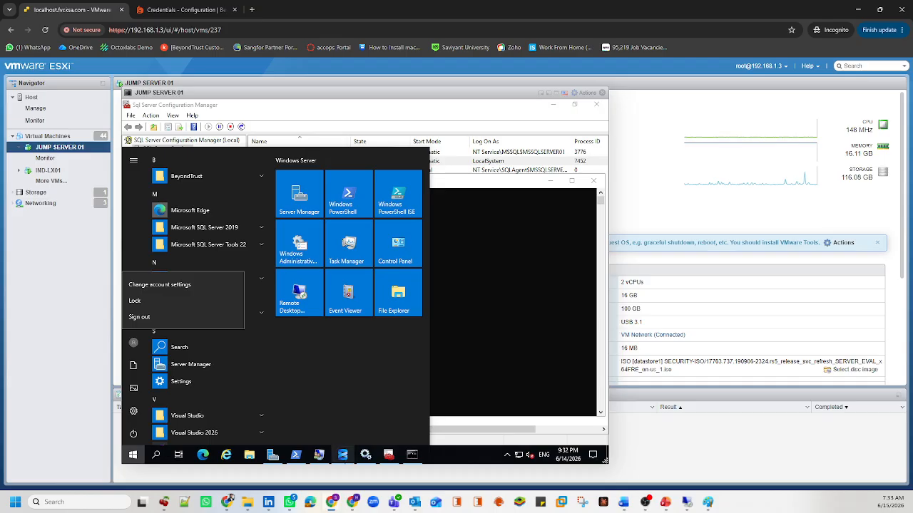
mouse_move(349, 468)
click(348, 421)
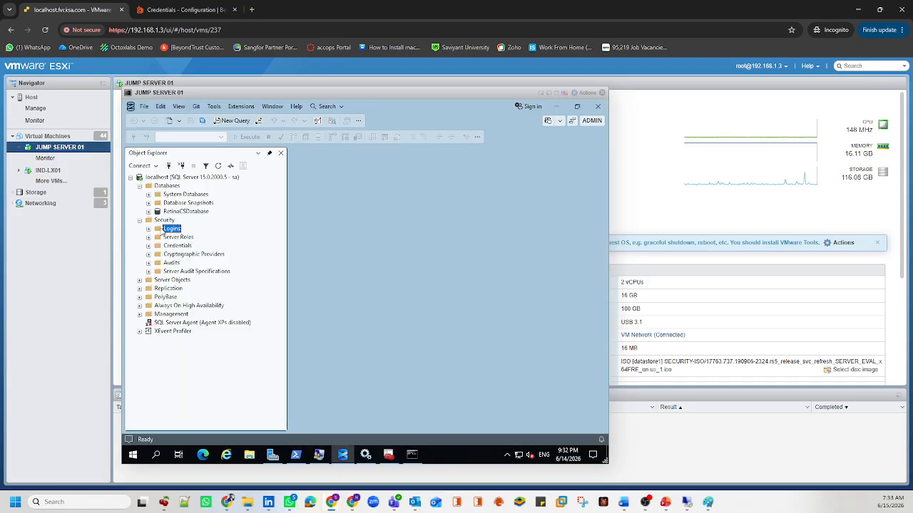
click(148, 229)
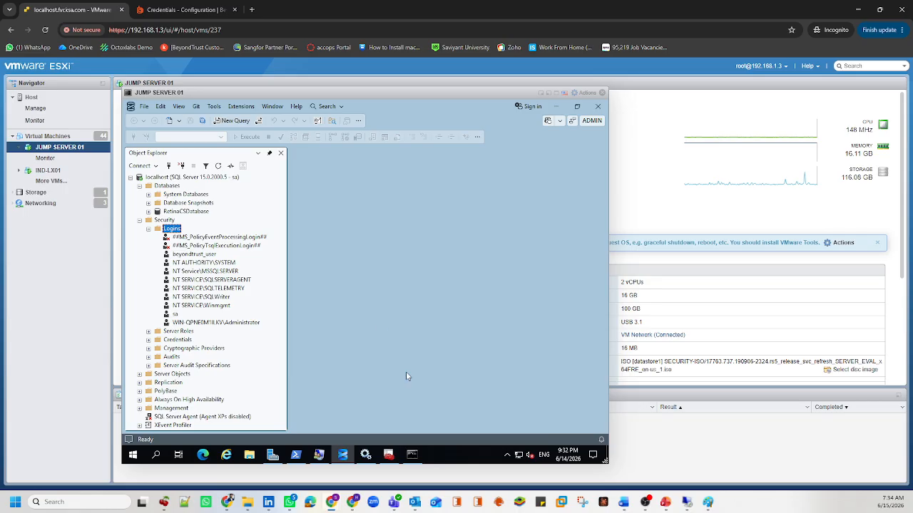
click(411, 455)
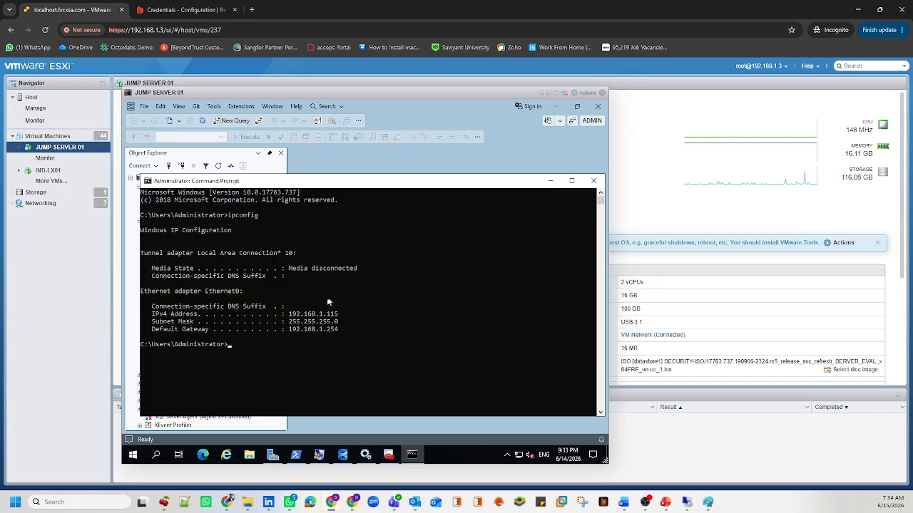
Step: Start a new BeyondInsight credential with the draft name 'Local'
click(211, 9)
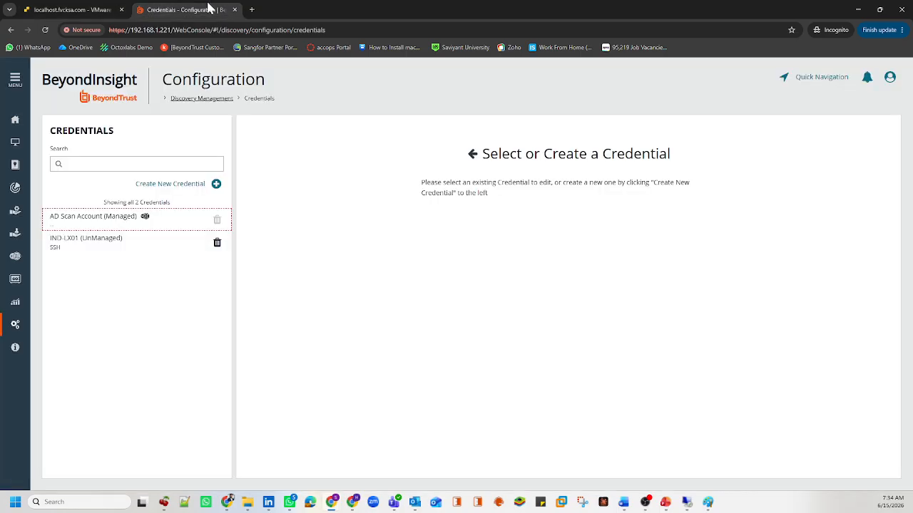
click(187, 191)
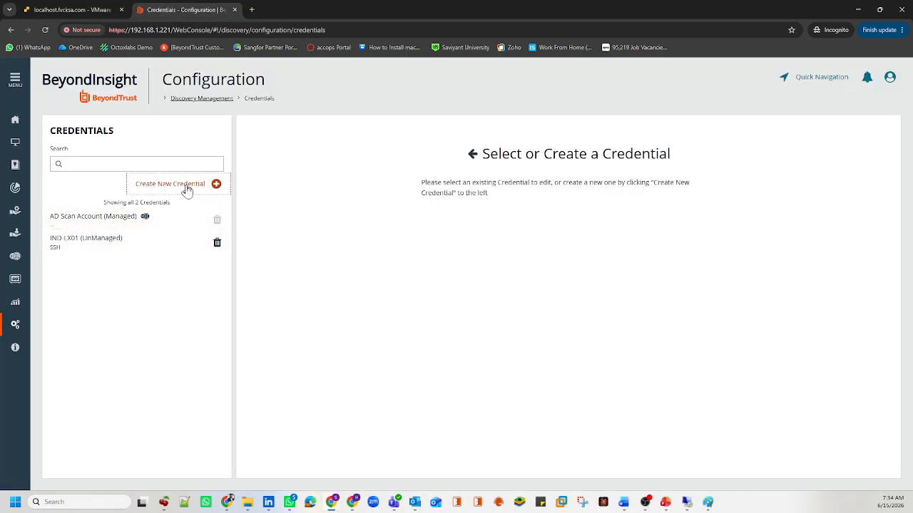
click(285, 211)
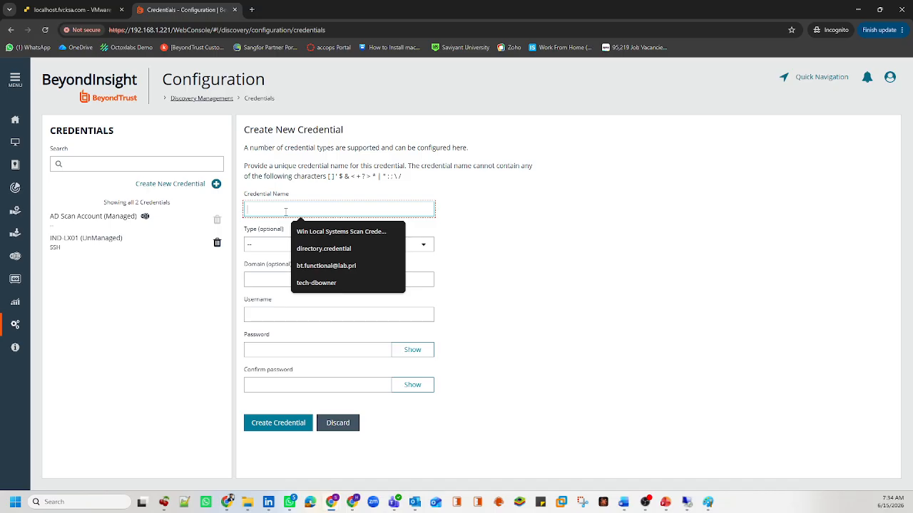
text(Local)
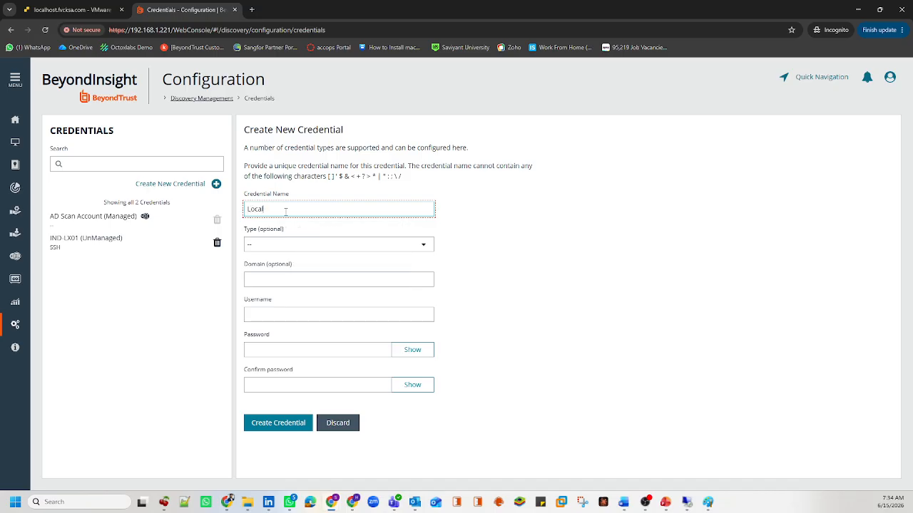
Step: Run hostname on the VM to confirm JUMPSERVER01, then select the draft name for replacement
click(71, 9)
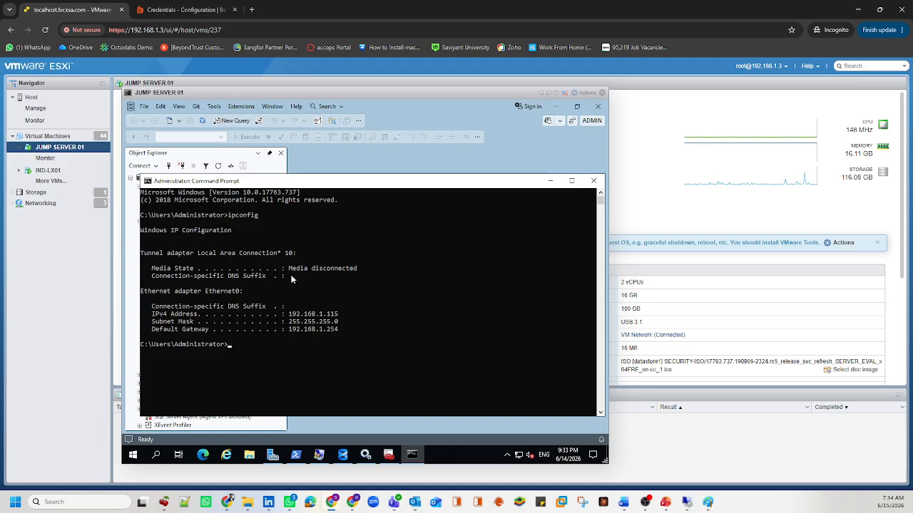
text(hostname)
key(Return)
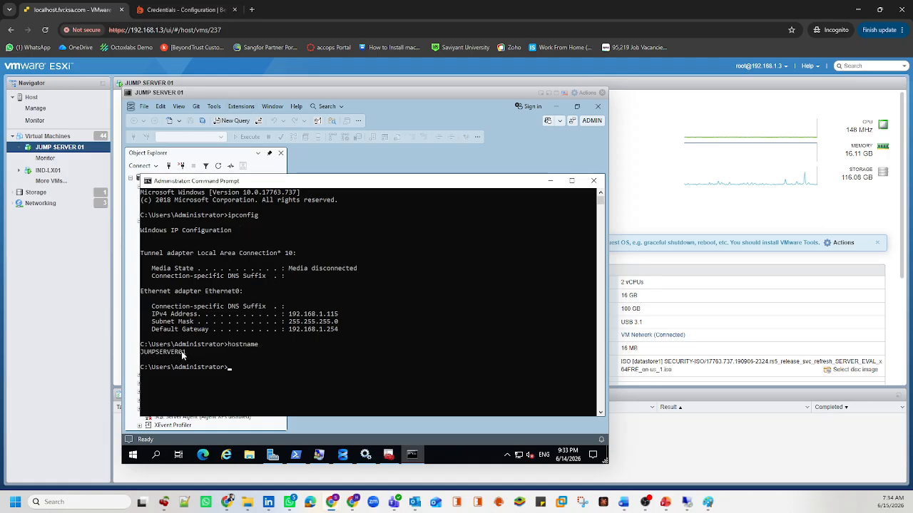
click(200, 7)
key(ctrl+a)
Step: Name the credential 'JUMPSERVER01 (Local Administrator)' and set its type to Windows
text(JU)
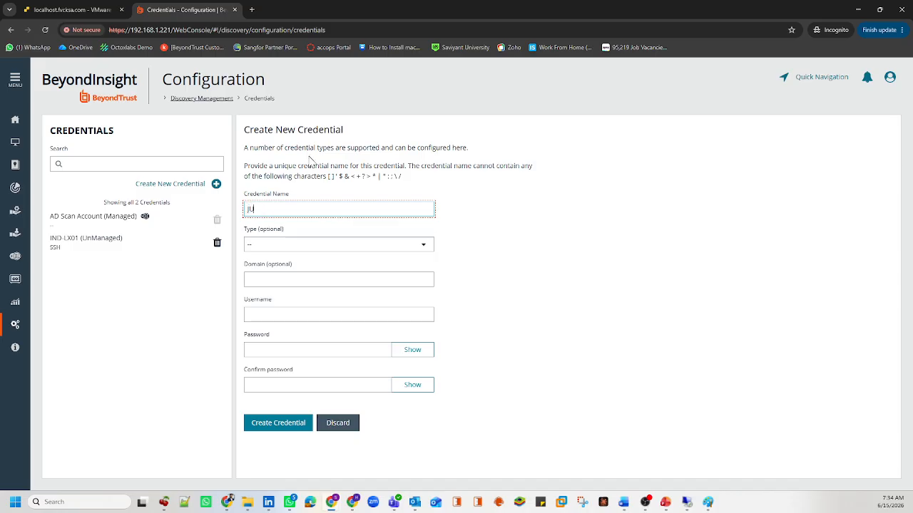
text(MPSERVER01 (Local Administrator)
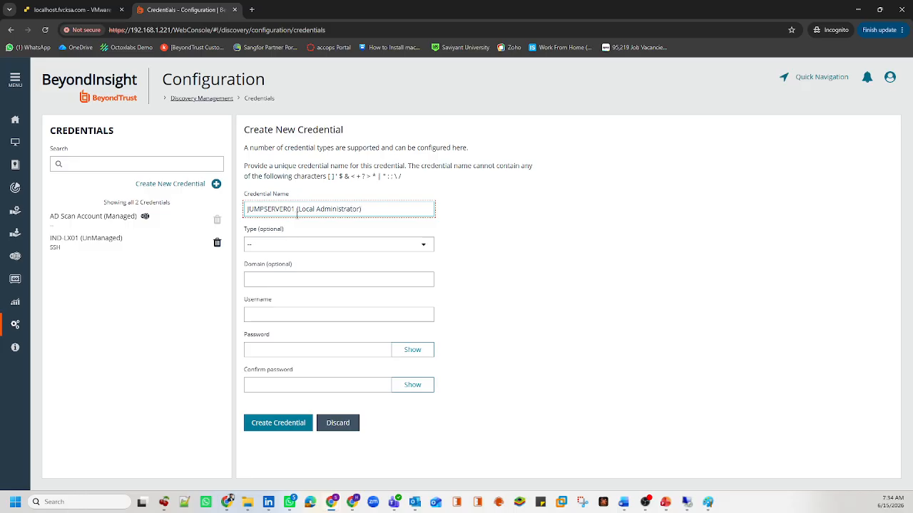
click(296, 244)
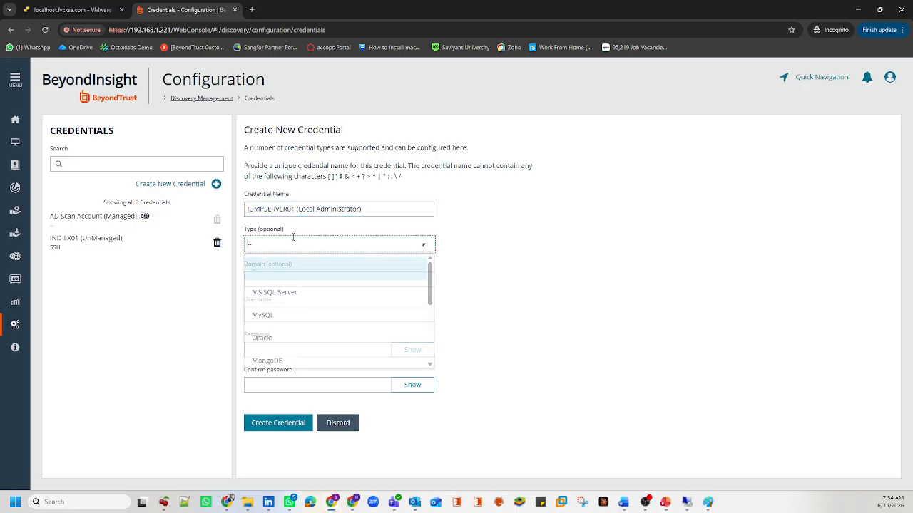
scroll(316, 340, down, 3)
click(279, 360)
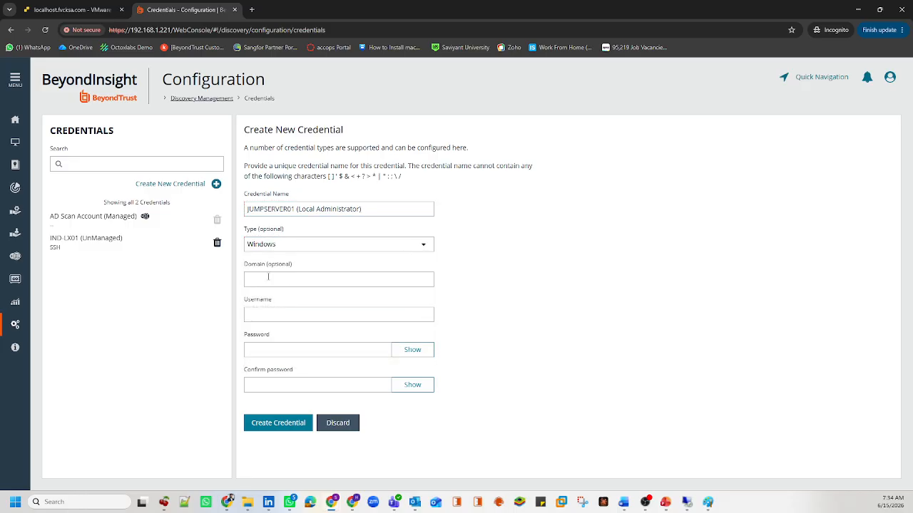
click(264, 280)
drag(292, 270, 240, 272)
Step: Enter username Administrator with its password and create the credential
click(314, 316)
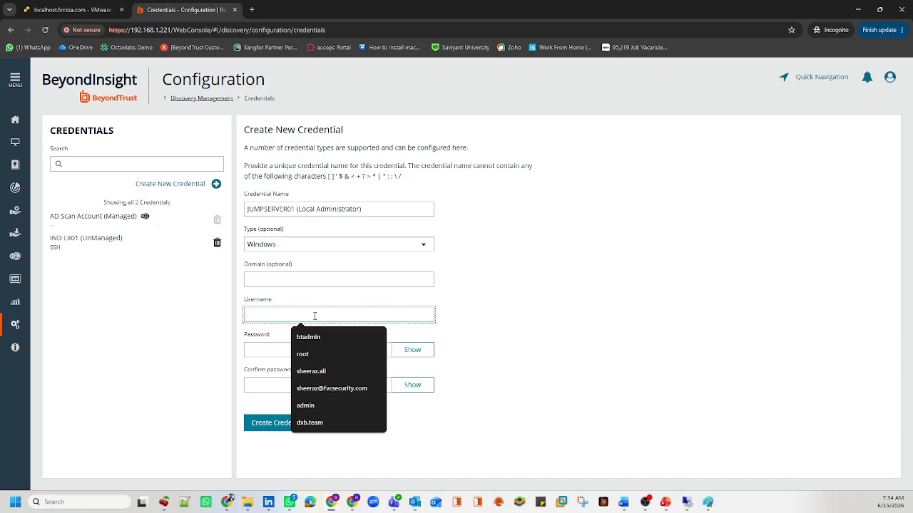
text(Ad)
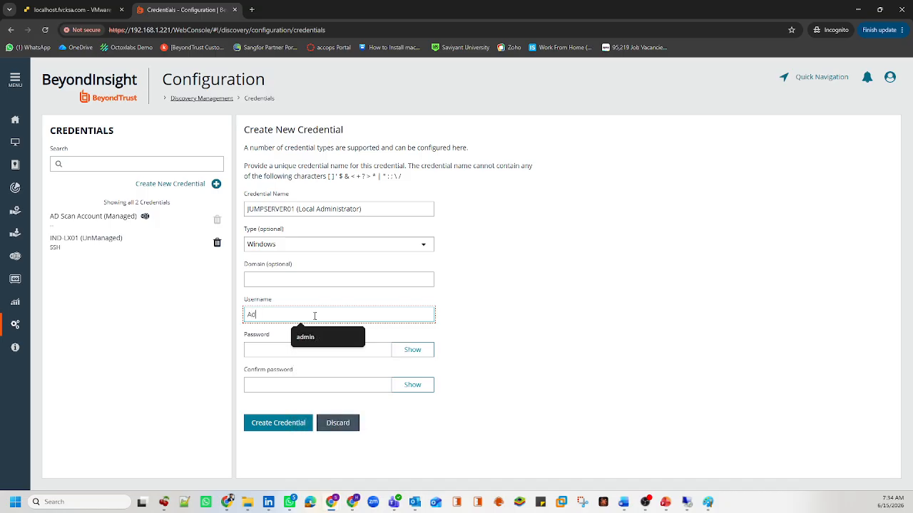
text(minis)
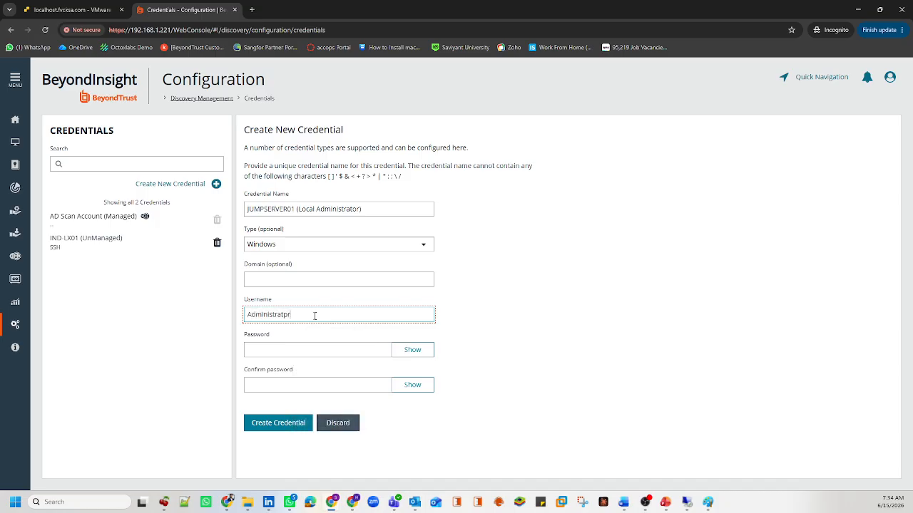
text(trator)
key(Tab)
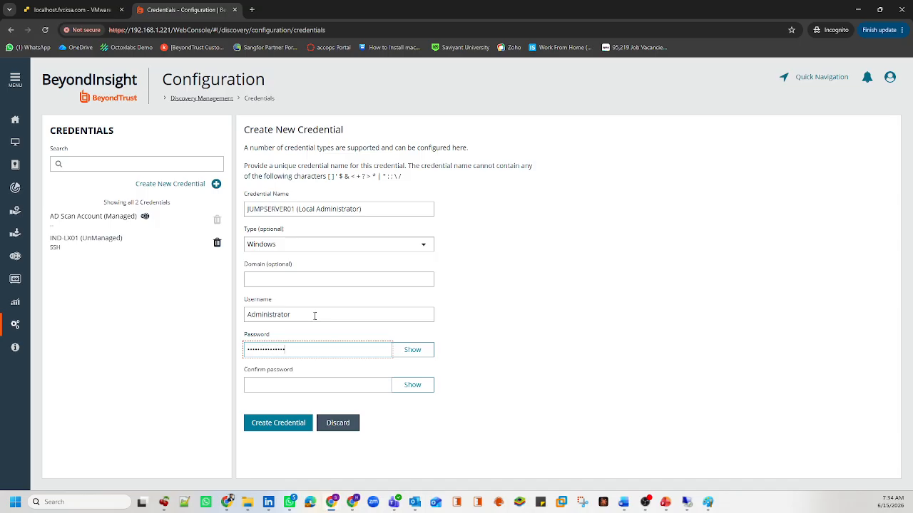
key(Tab)
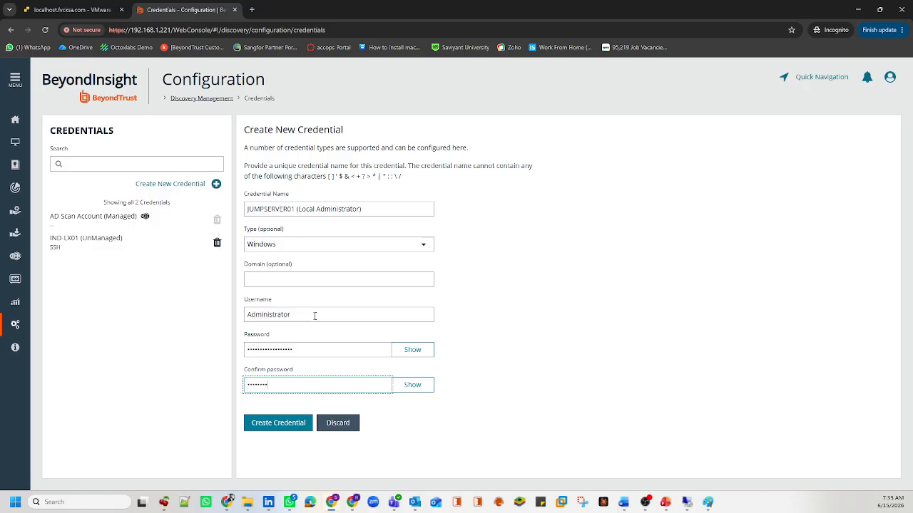
text(•)
click(279, 423)
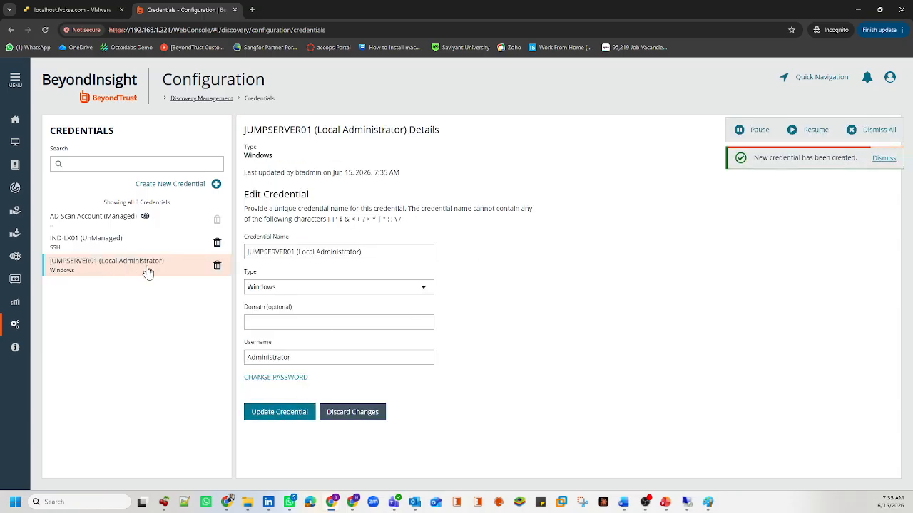
drag(165, 265, 48, 278)
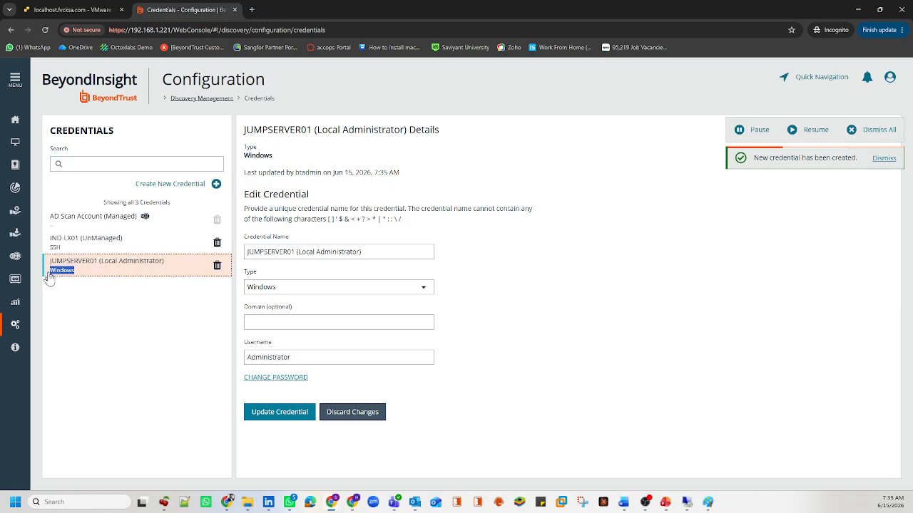
Step: Start a credential named 'sa - 192.168.1.115' of type MS SQL Server with SQL authentication
click(196, 181)
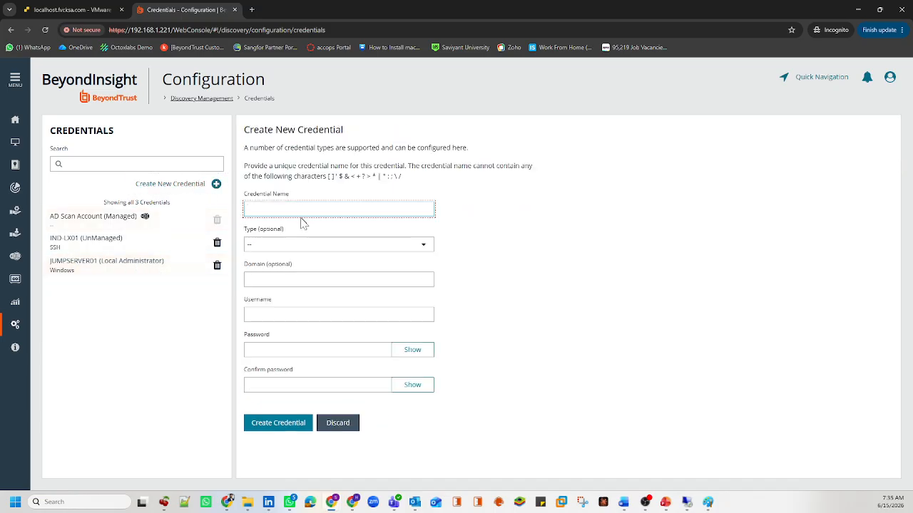
text(sa)
text(- 192.168.1.115)
drag(307, 209, 259, 207)
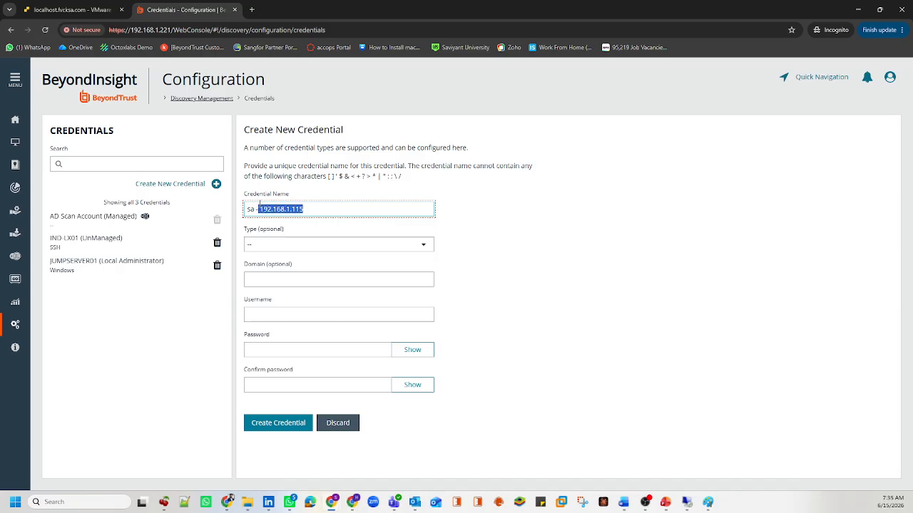
click(260, 246)
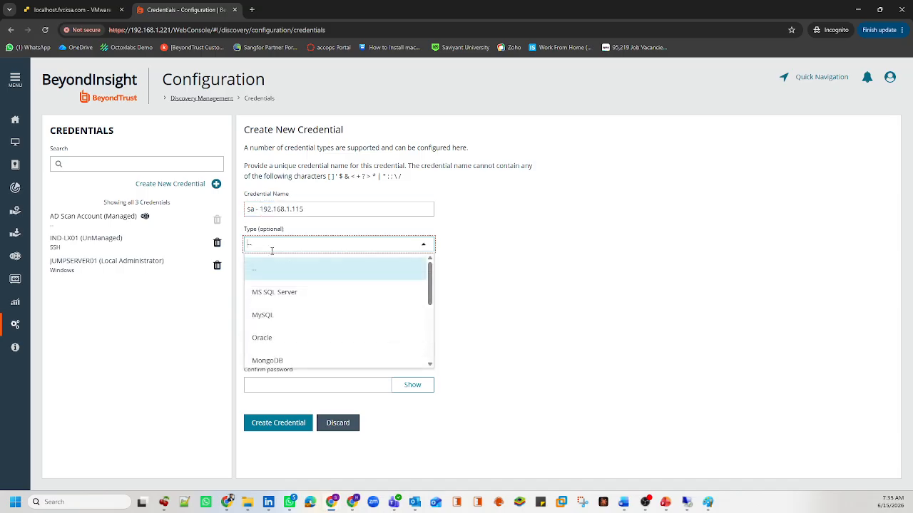
click(273, 300)
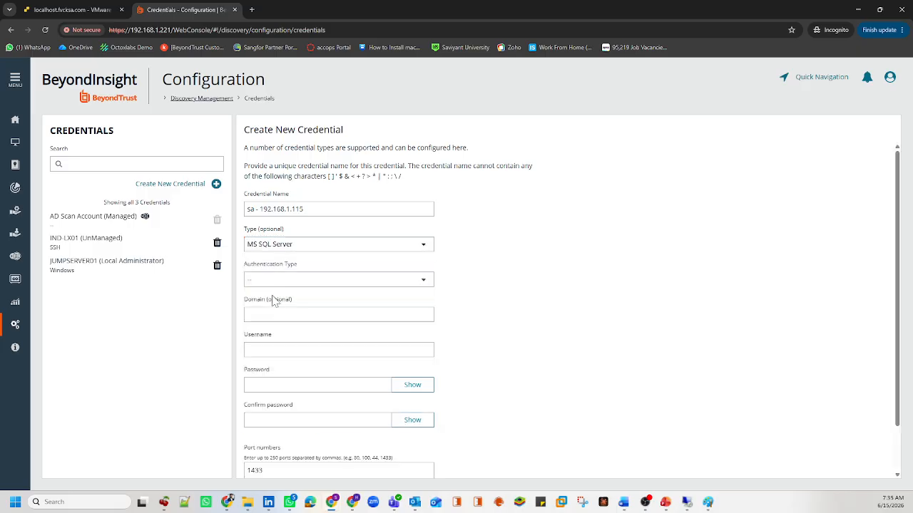
click(257, 278)
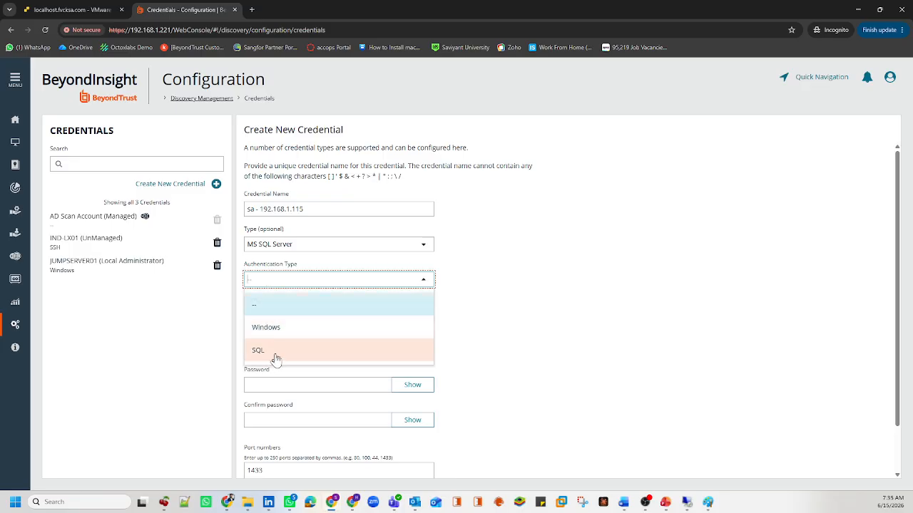
click(275, 356)
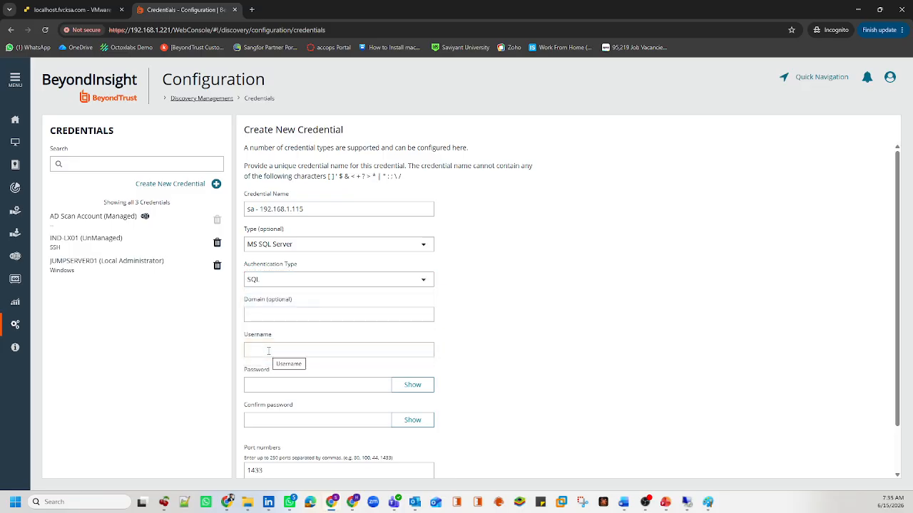
Step: Enter username sa and its password, keep port 1433, and create the credential
click(277, 312)
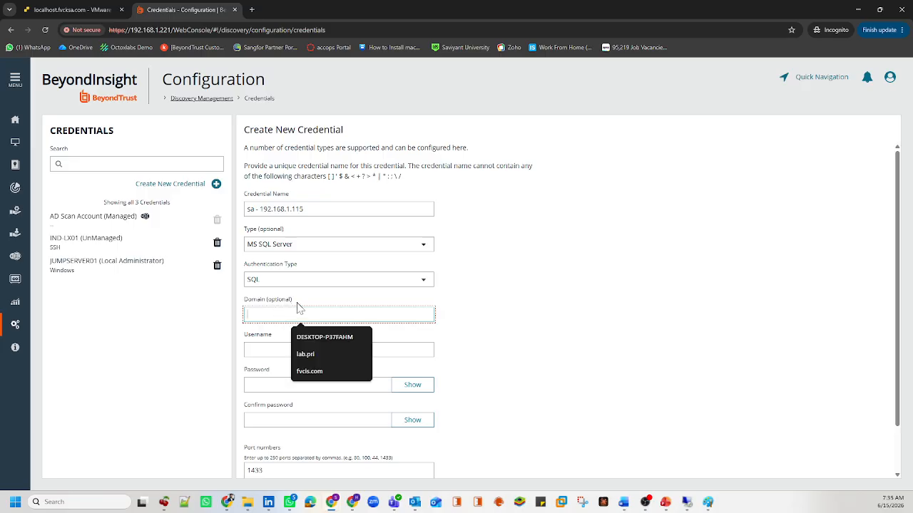
drag(293, 302, 245, 305)
click(261, 349)
text(sa)
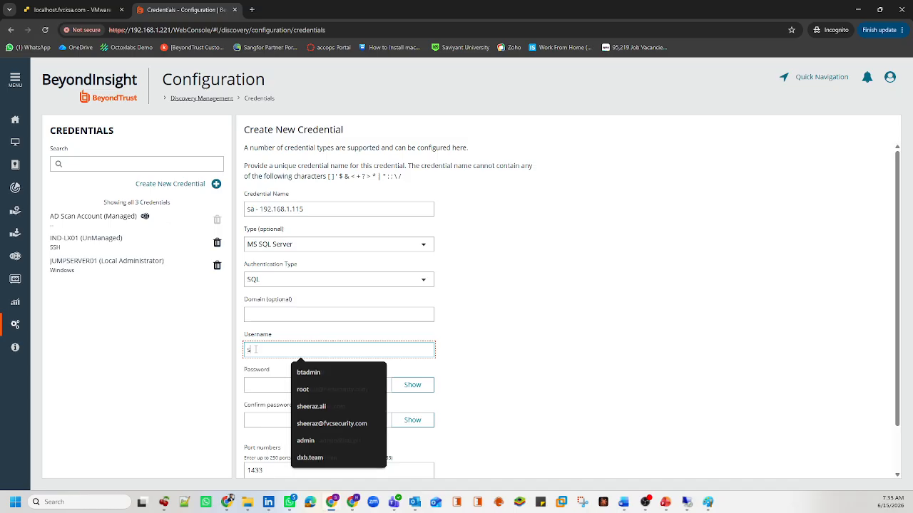
click(268, 385)
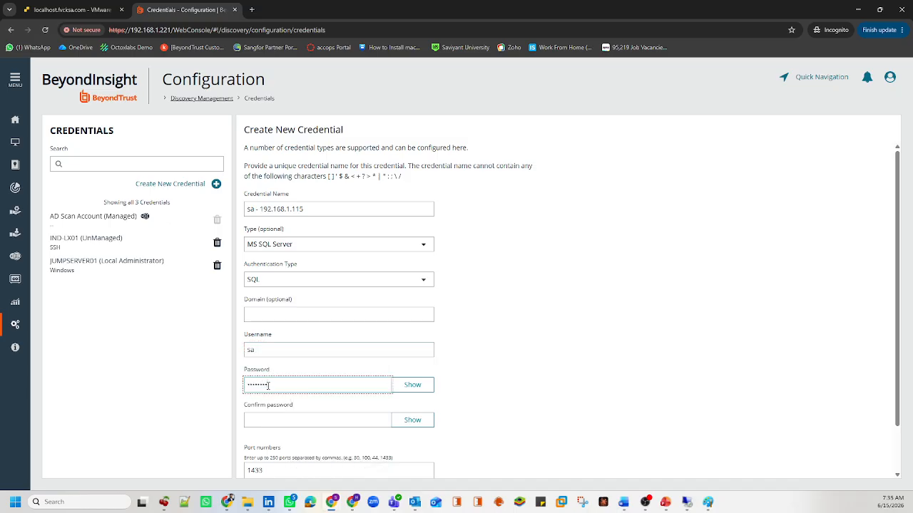
key(Tab)
key(Tab)
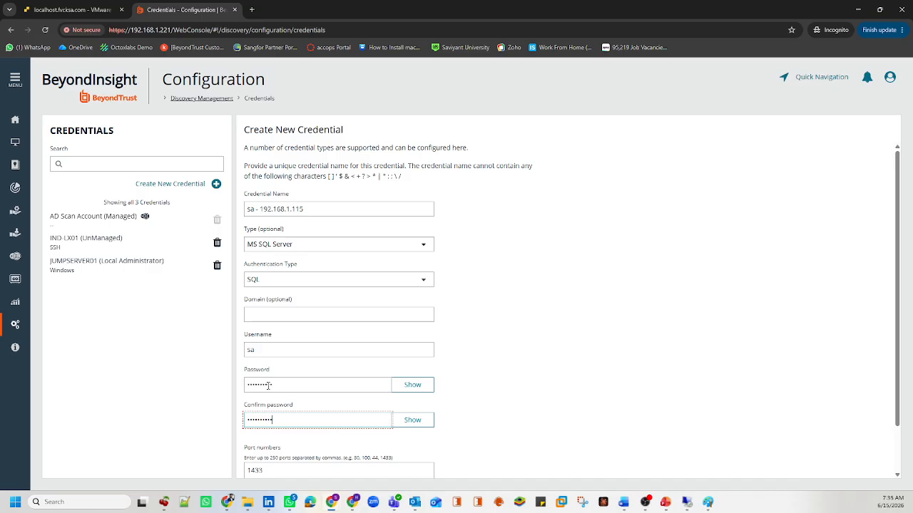
scroll(271, 385, down, 1)
click(271, 417)
drag(271, 417, 244, 426)
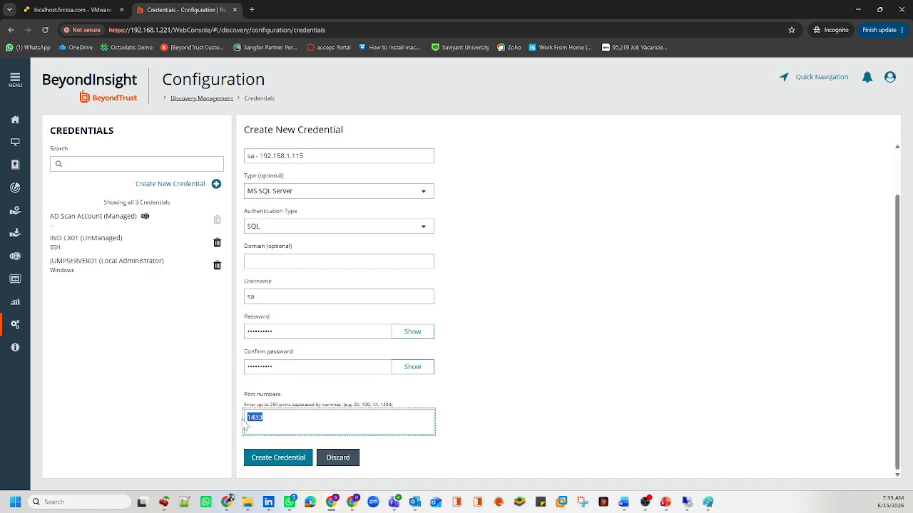
click(258, 456)
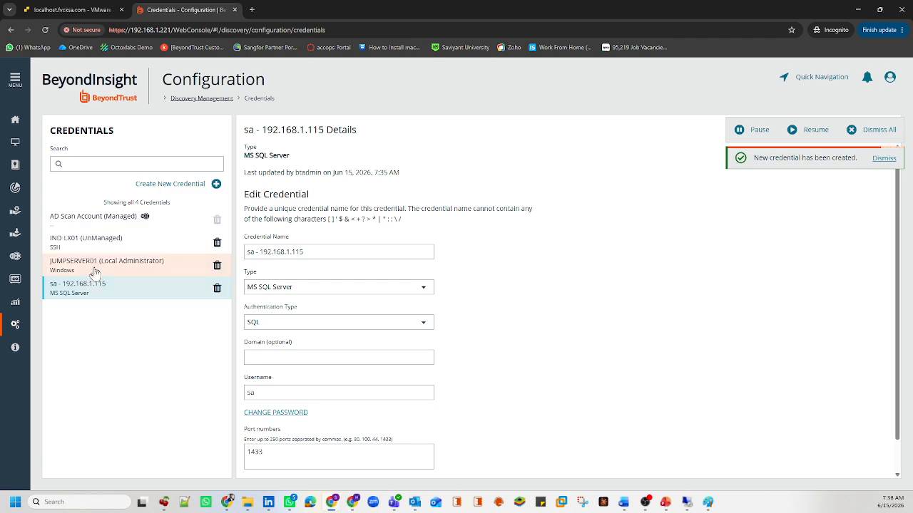
Step: Compare the JUMPSERVER01 and sa - 192.168.1.115 credential details
click(91, 270)
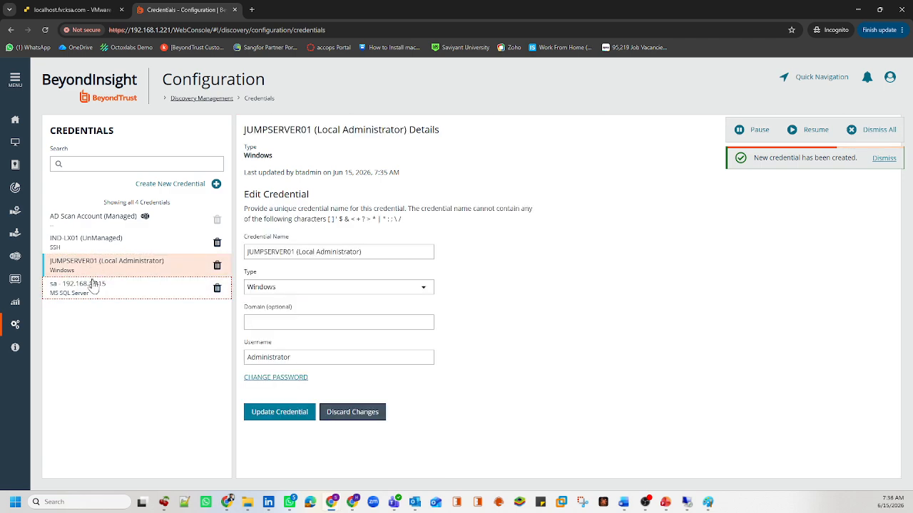
click(92, 285)
click(83, 269)
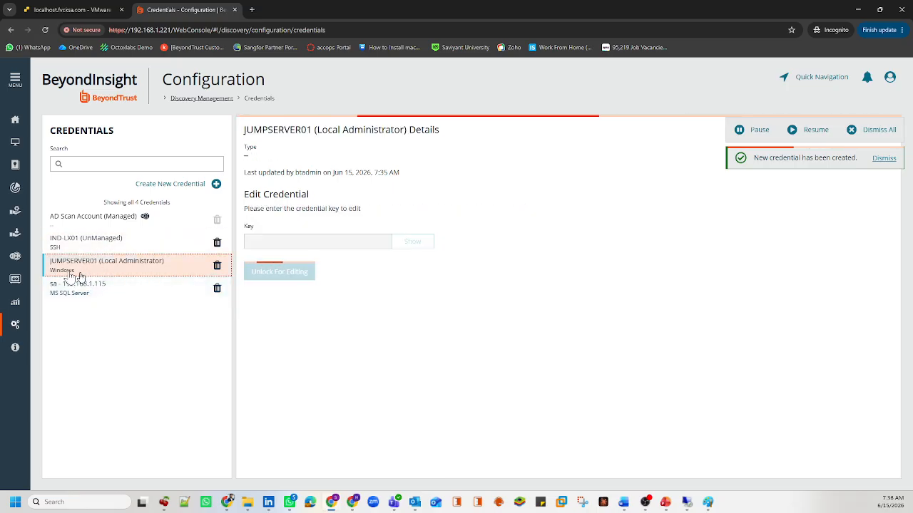
click(92, 294)
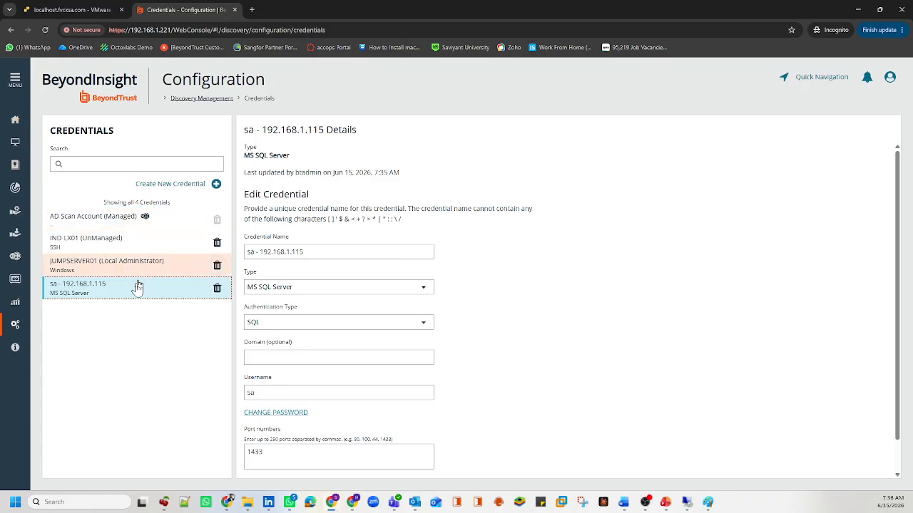
click(15, 80)
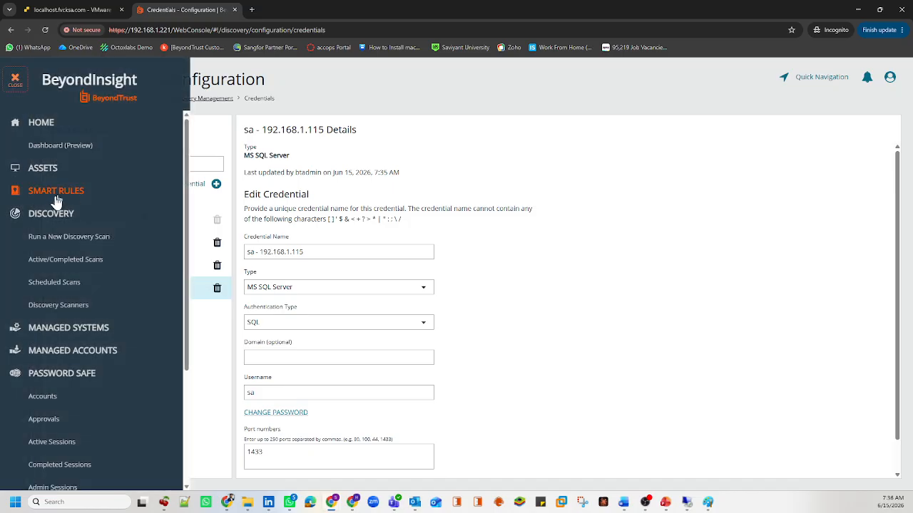
Step: Start a new discovery scan of type Detailed Discovery Scan and review its options
click(64, 235)
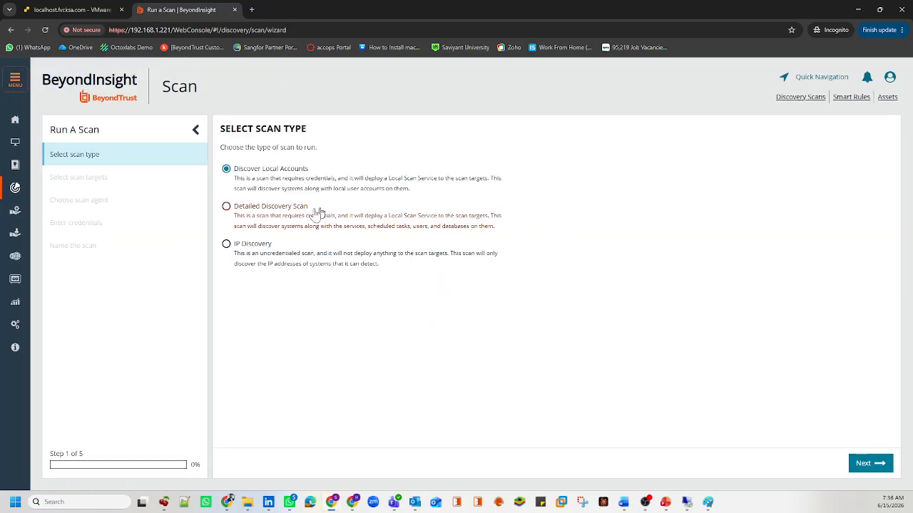
click(275, 212)
click(289, 302)
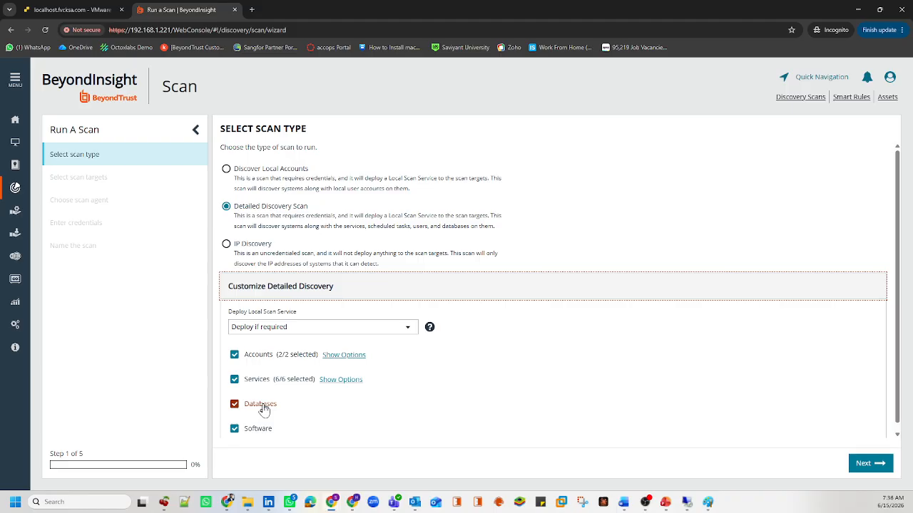
scroll(262, 408, down, 1)
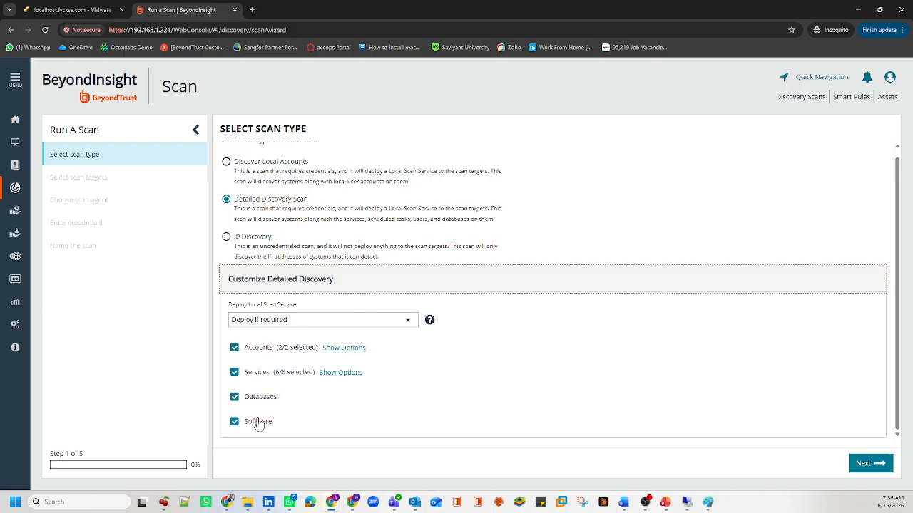
click(870, 464)
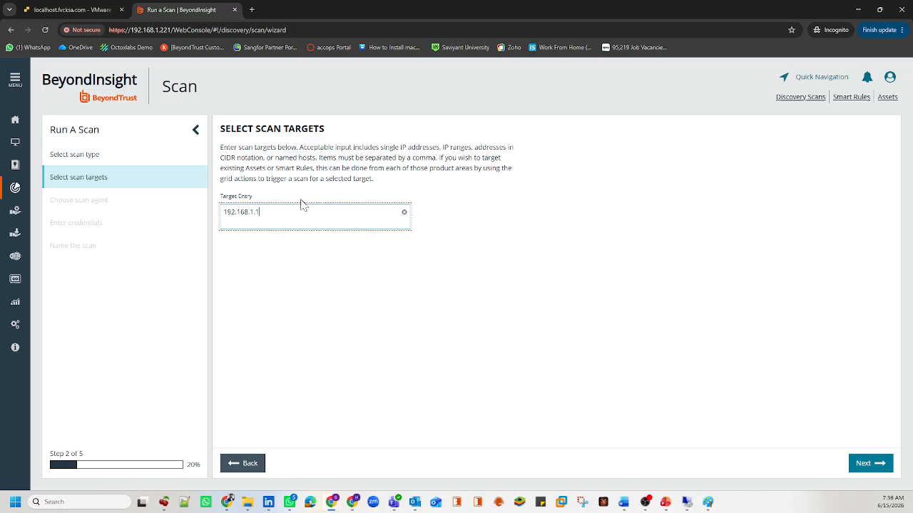
Step: Target 192.168.1.115 and pick the UVM02 scan agent
drag(289, 209, 214, 211)
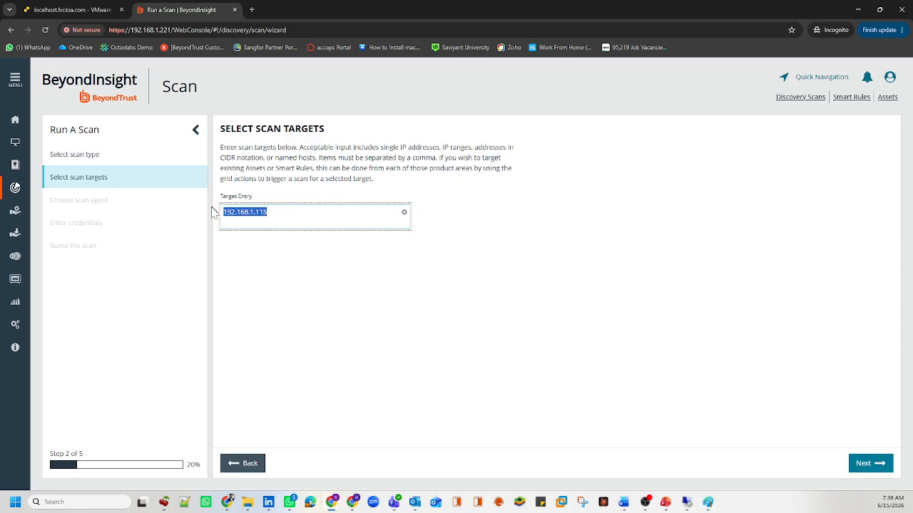
click(362, 292)
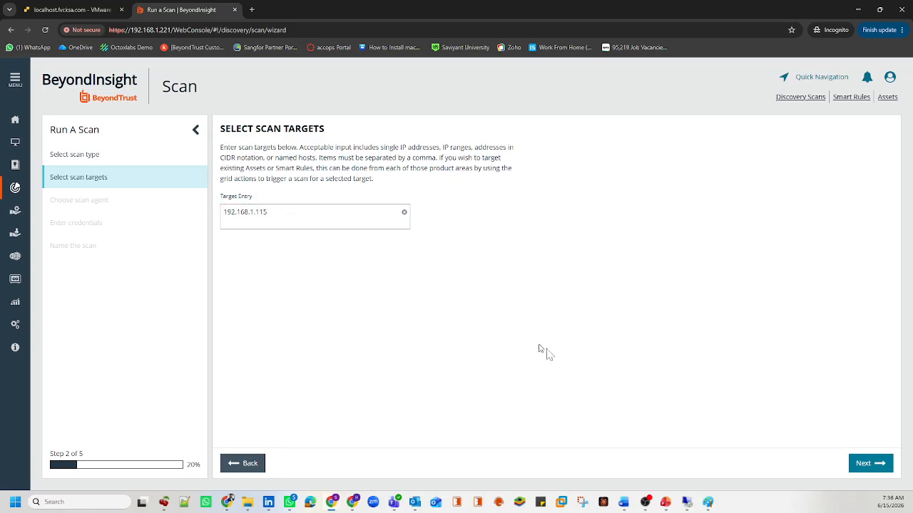
click(870, 465)
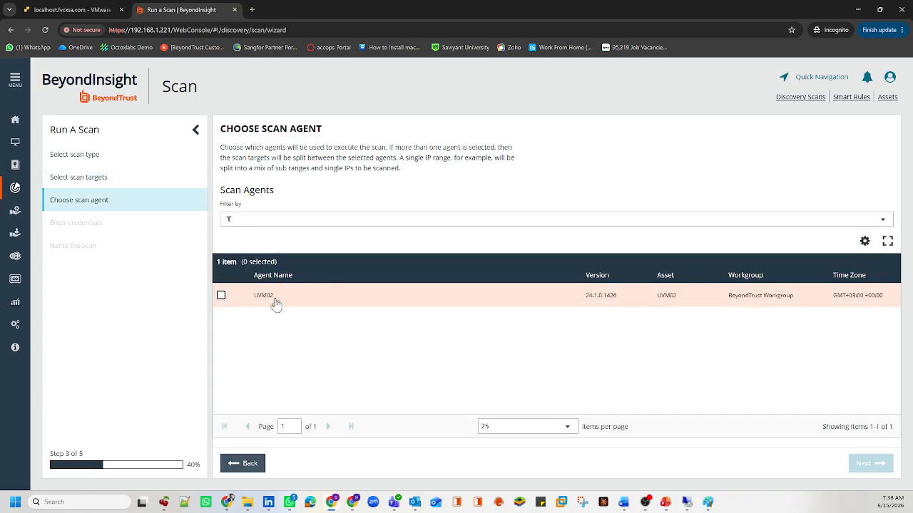
drag(287, 305, 244, 301)
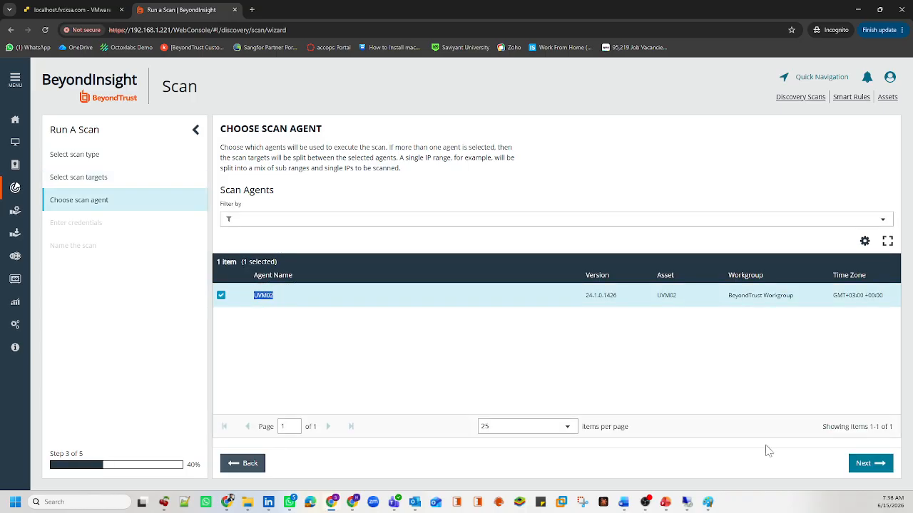
click(866, 463)
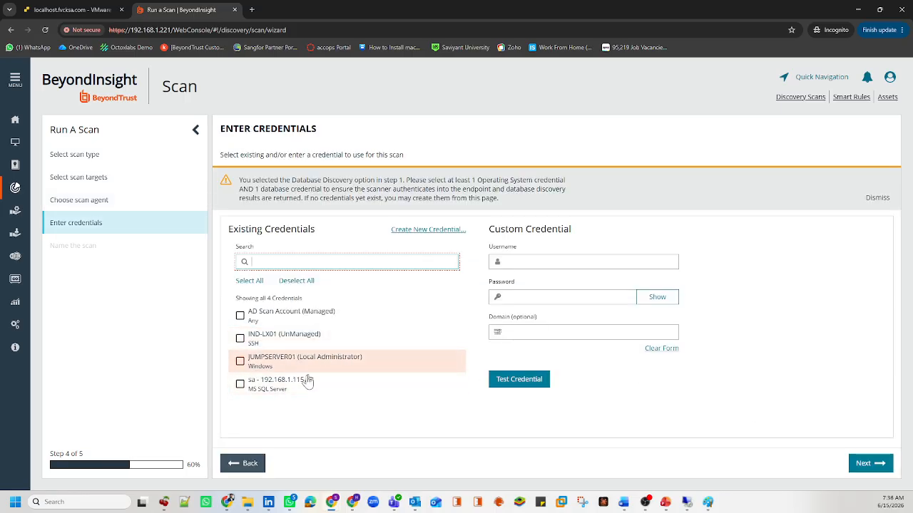
Step: Select both the JUMPSERVER01 Windows credential and the sa - 192.168.1.115 MS SQL credential
drag(497, 197, 241, 181)
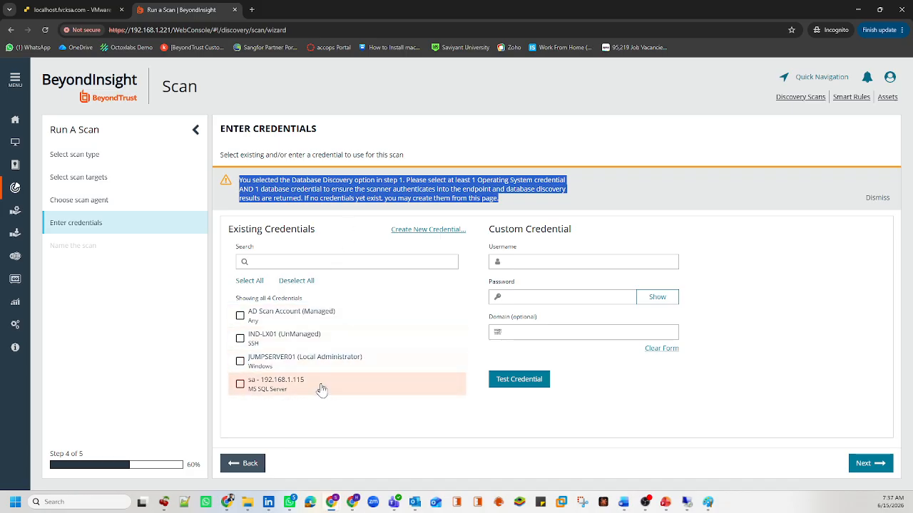
click(299, 418)
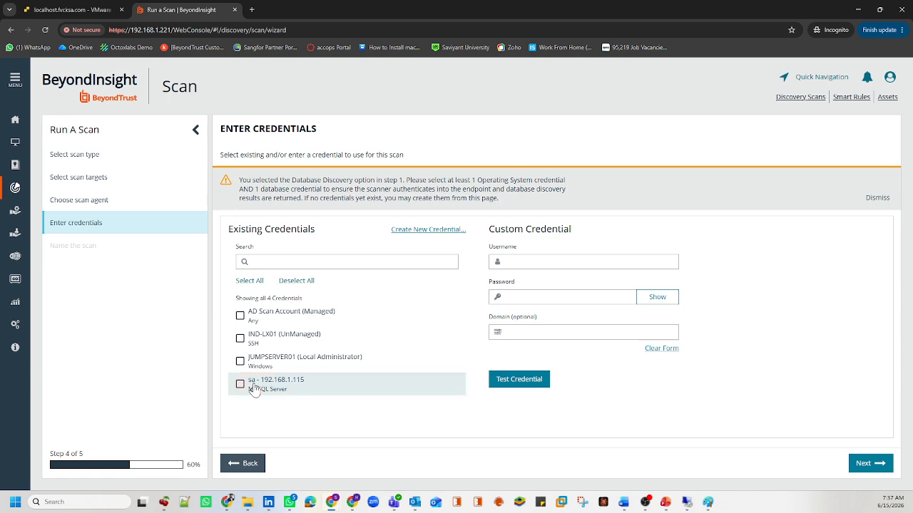
click(253, 389)
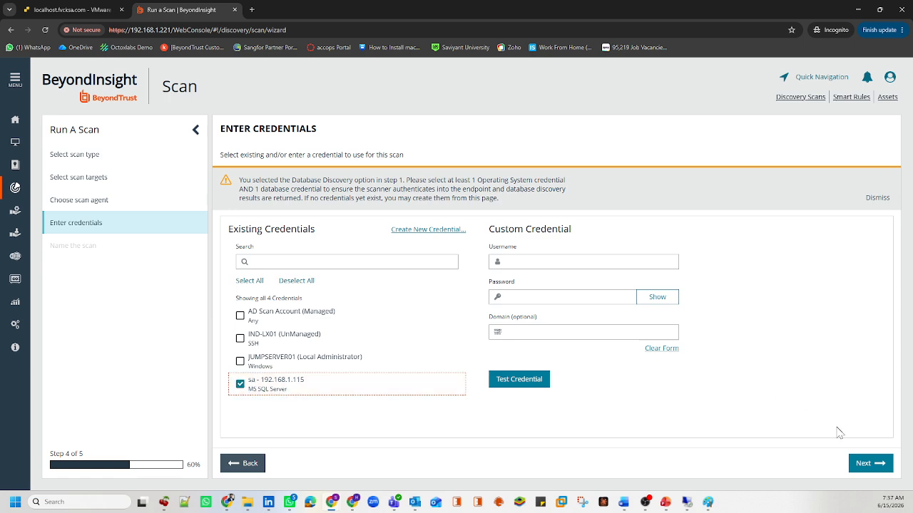
click(864, 464)
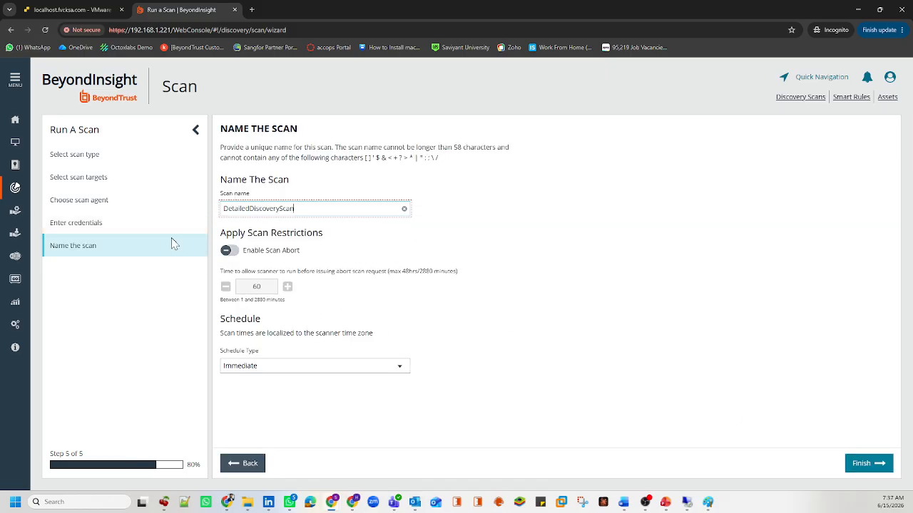
click(122, 224)
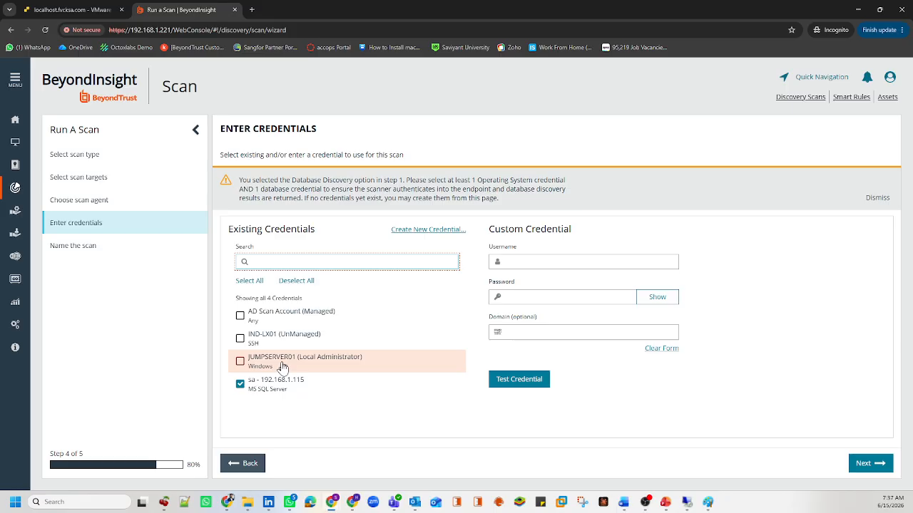
click(239, 360)
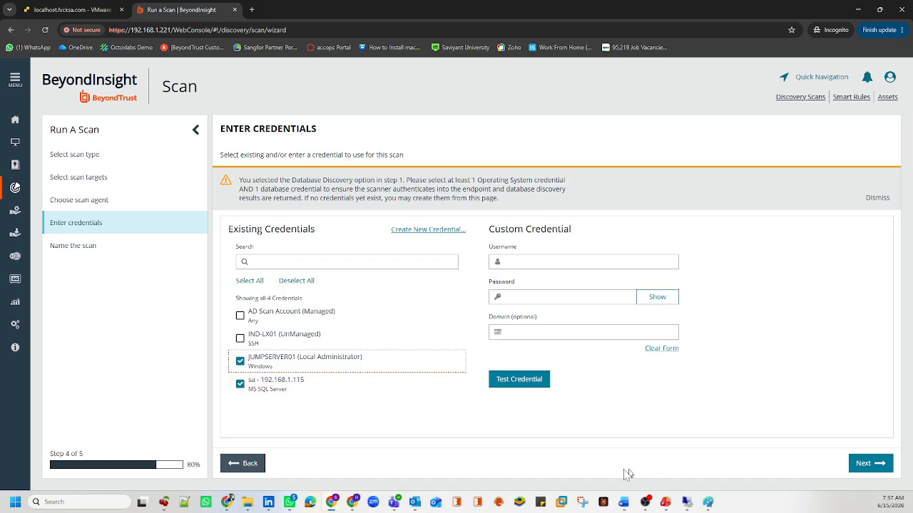
click(859, 464)
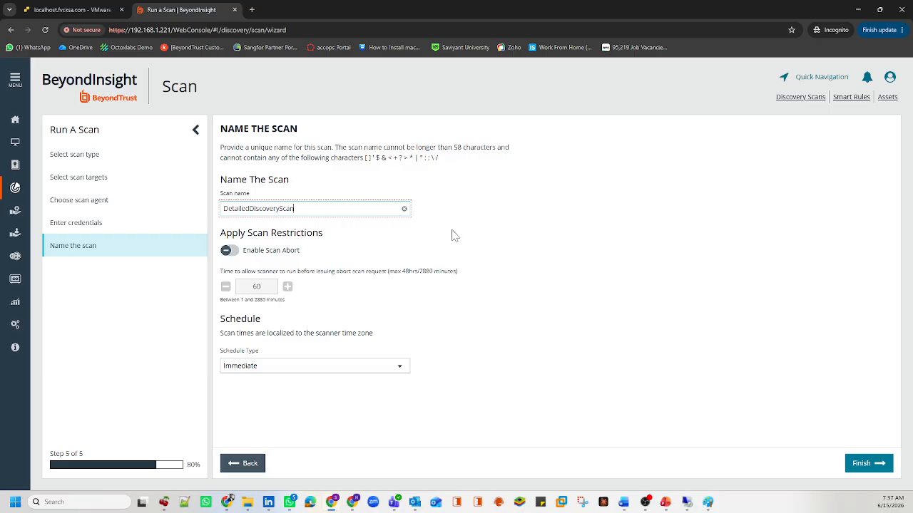
click(194, 224)
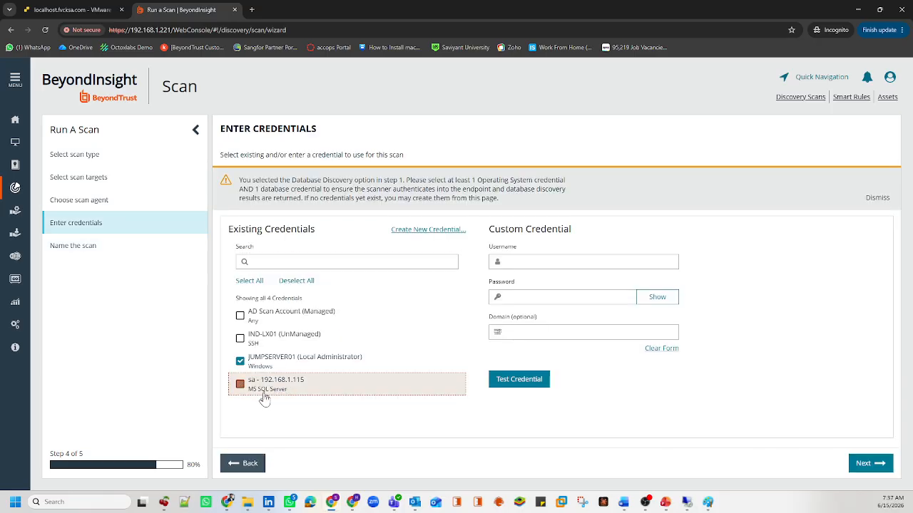
click(870, 464)
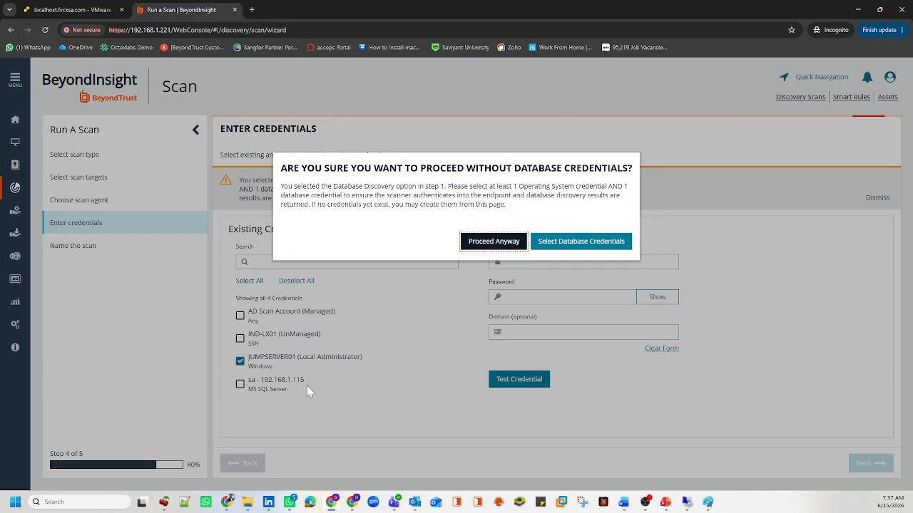
click(563, 242)
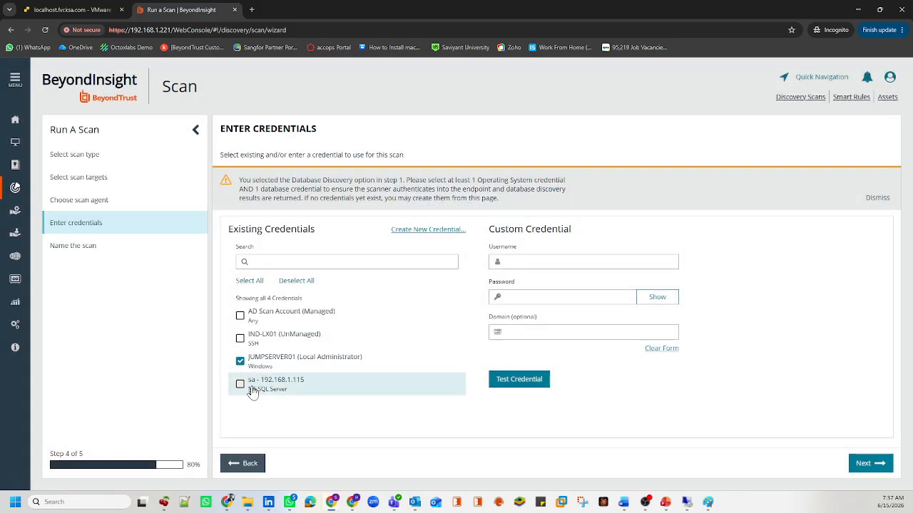
click(252, 392)
Step: Name the scan DetailedDiscoveryScan_JumpServer01_DBScan and create it
click(882, 462)
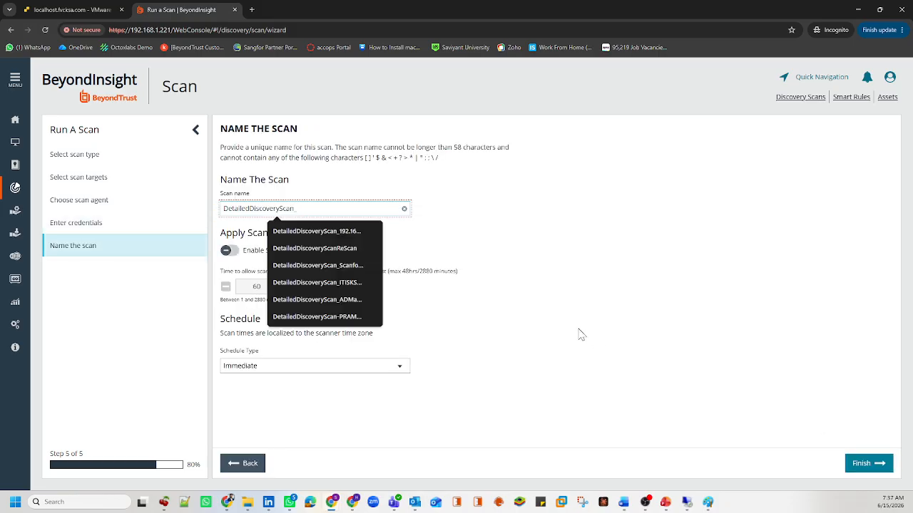
text(Ju)
text(Server01)
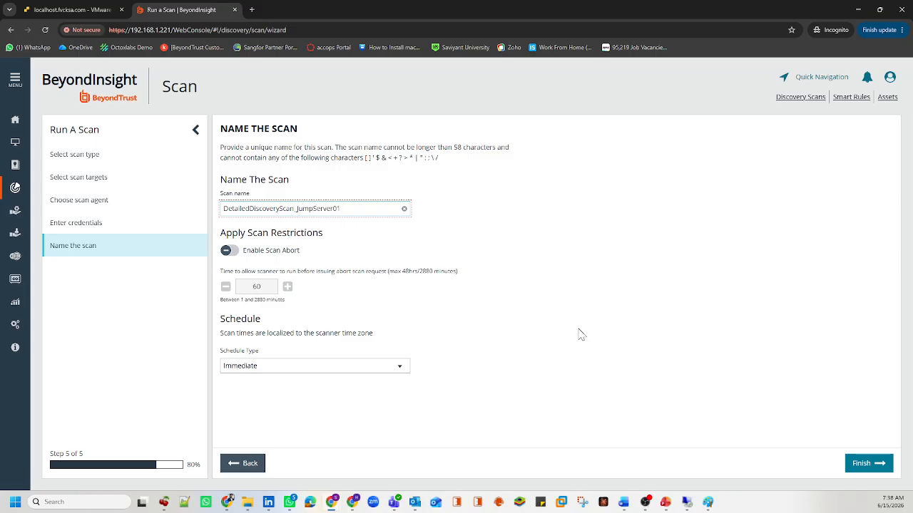
text(_DBSCan)
key(BackSpace)
key(BackSpace)
key(BackSpace)
text(can)
click(867, 463)
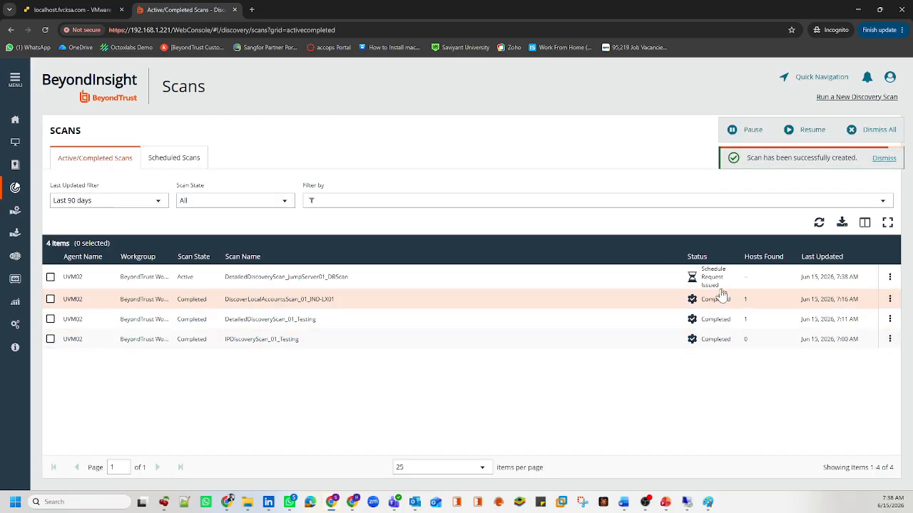
Step: Select the new active scan's row, then view the Assets list
drag(719, 288, 696, 270)
click(700, 371)
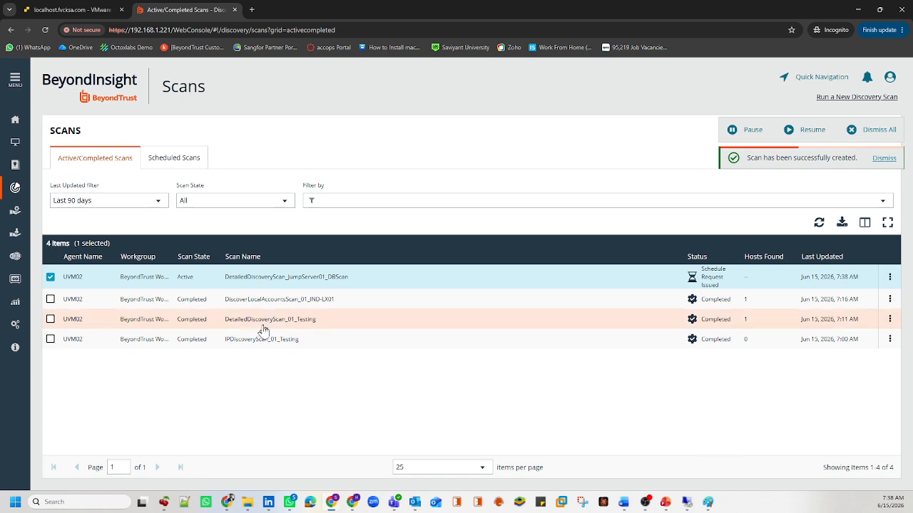
click(15, 142)
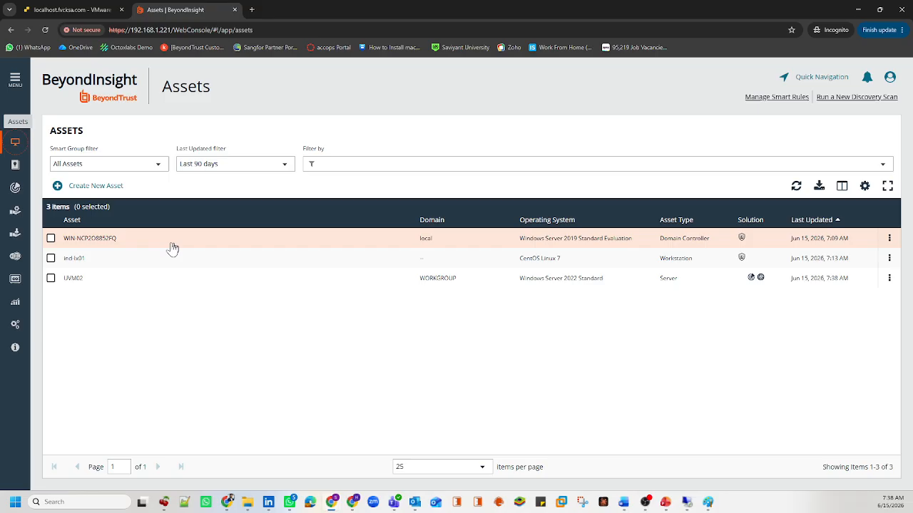
Step: Inspect the first asset, then check the JumpServer01 scan's status in the Discovery scans list
drag(132, 244, 52, 244)
click(50, 238)
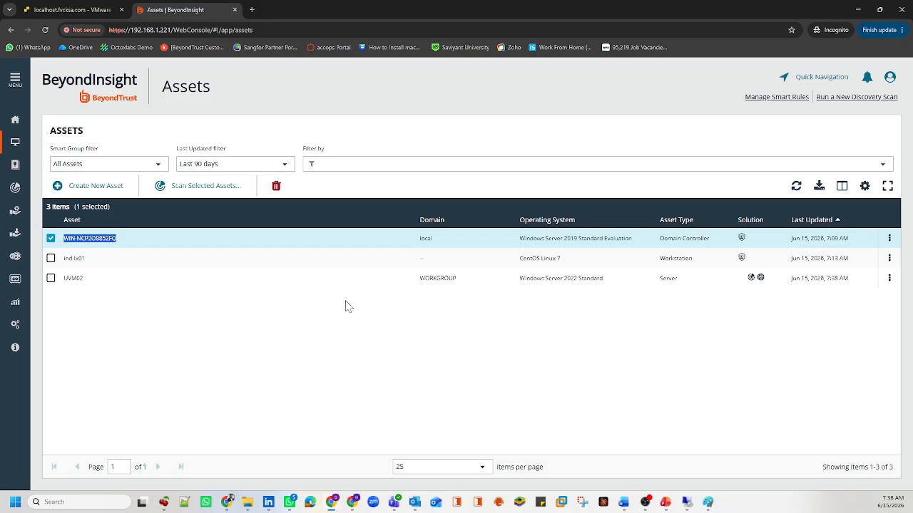
click(332, 316)
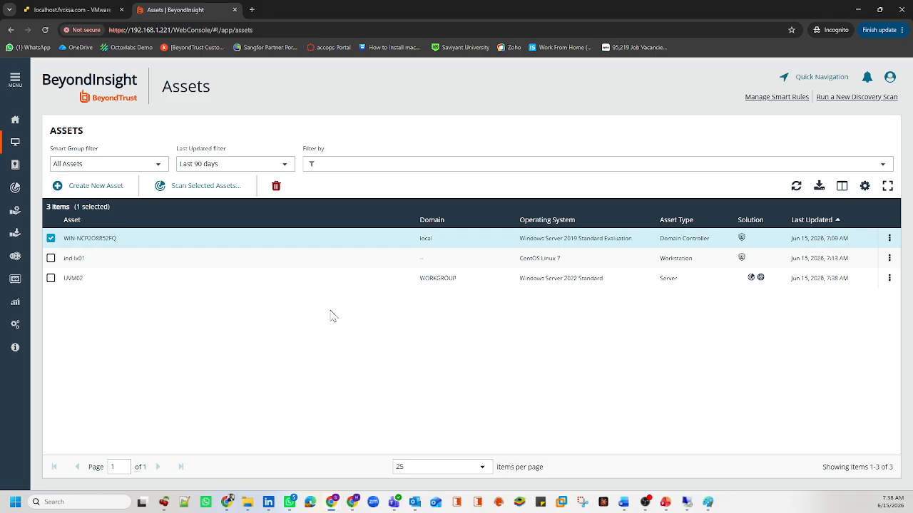
click(128, 236)
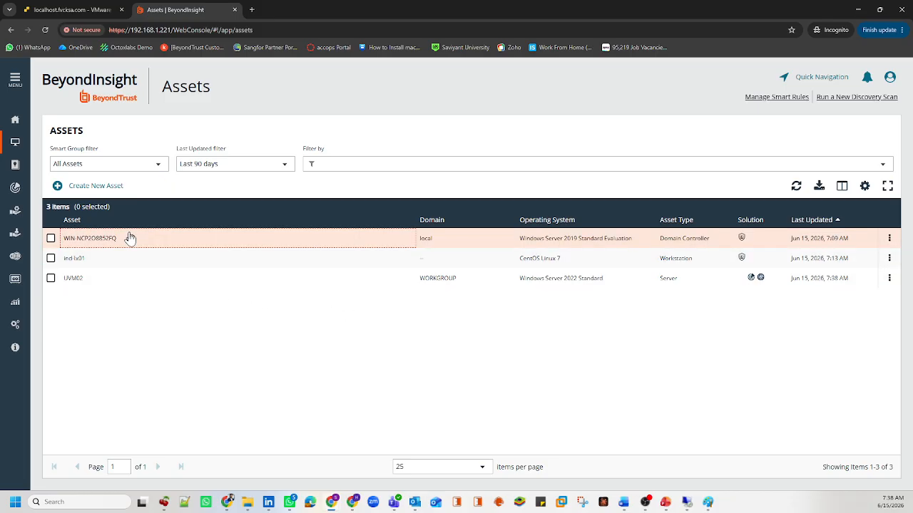
click(13, 189)
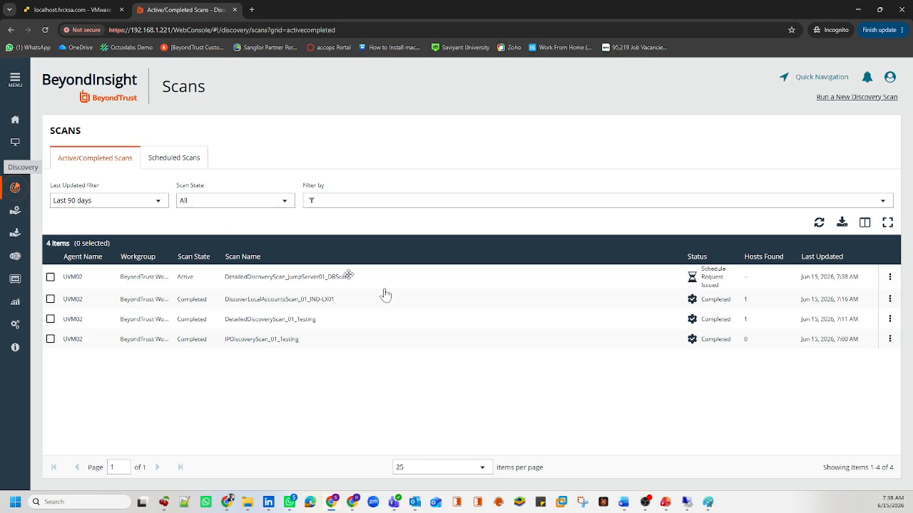
triple_click(715, 285)
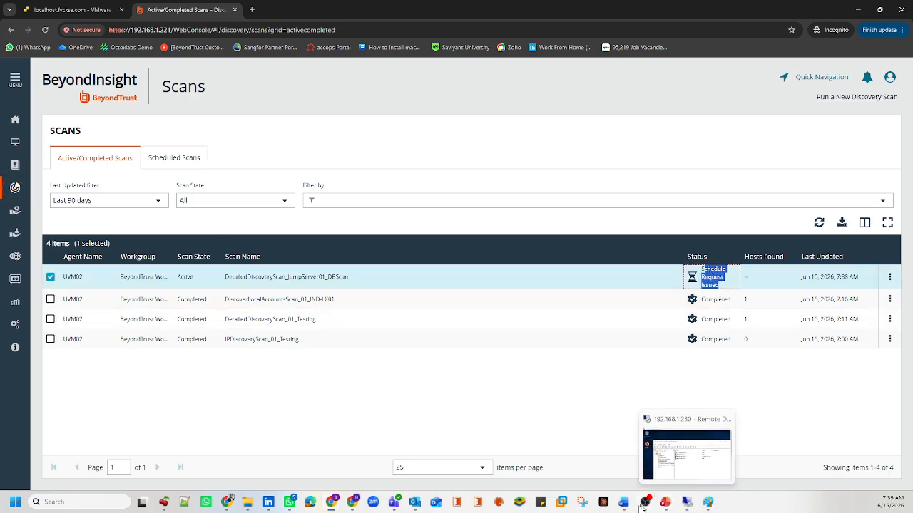
Step: Highlight Training Plan items 1–5, Authentication through Review Assets, in green
mouse_move(631, 503)
click(657, 464)
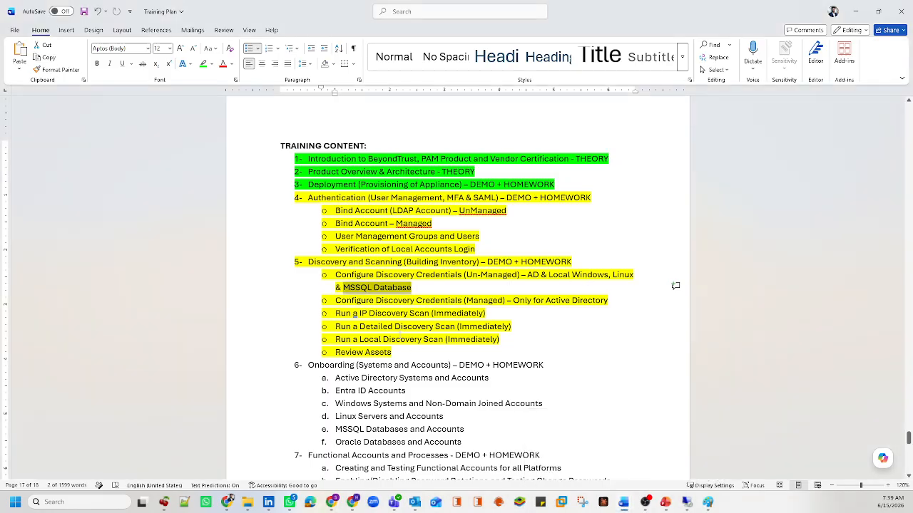
drag(401, 352, 309, 200)
click(204, 65)
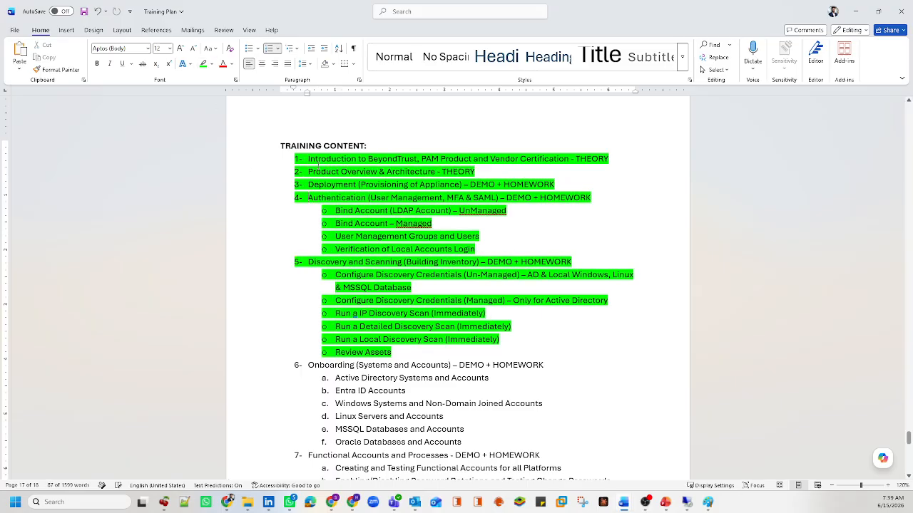
click(448, 300)
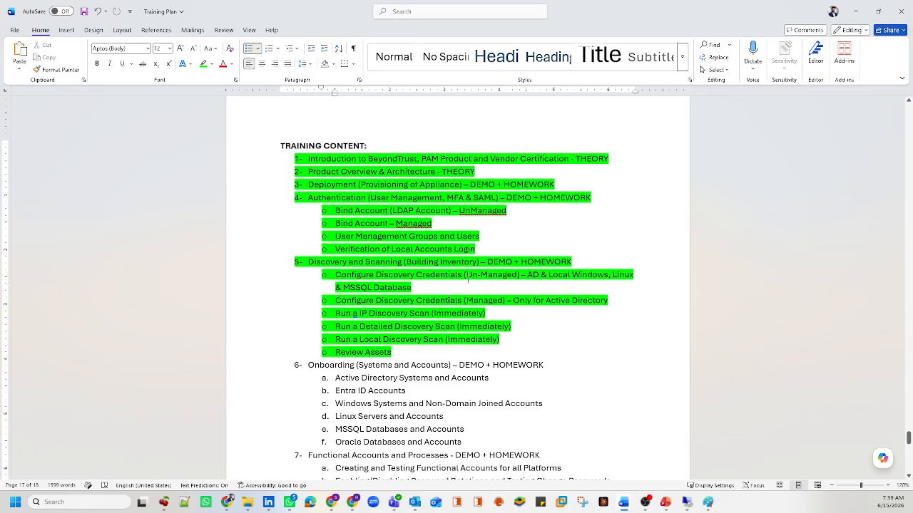
drag(468, 276, 390, 278)
double_click(414, 288)
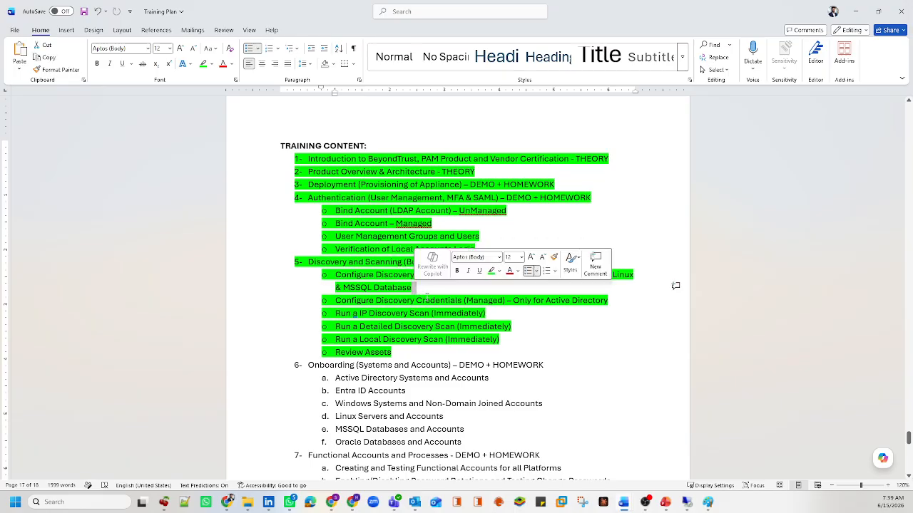
click(413, 326)
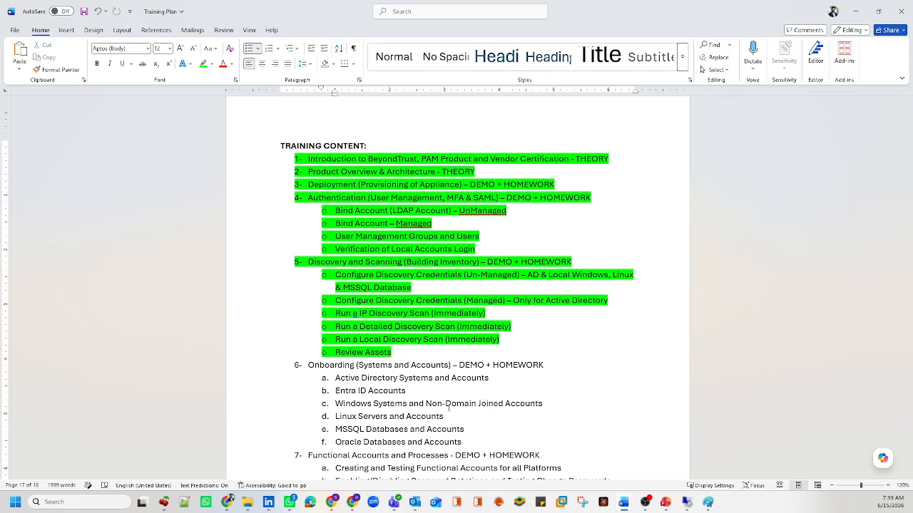
key(alt+Tab)
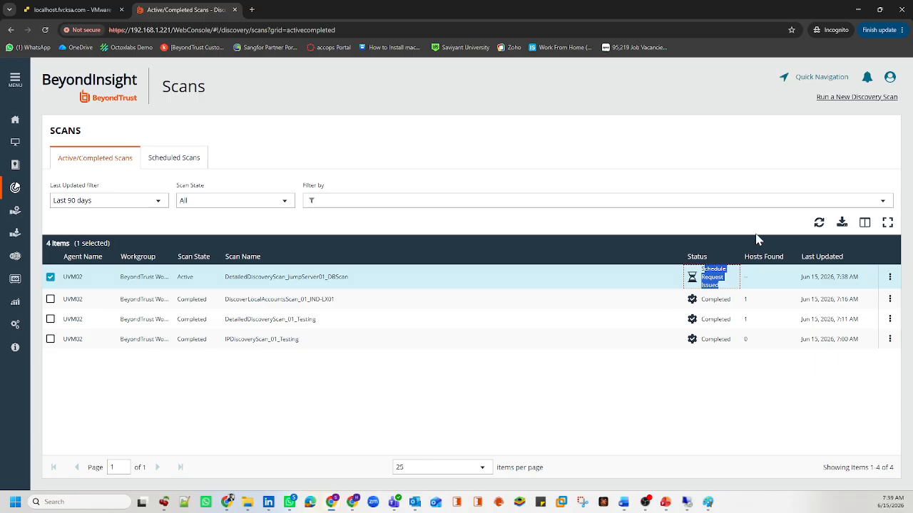
click(817, 223)
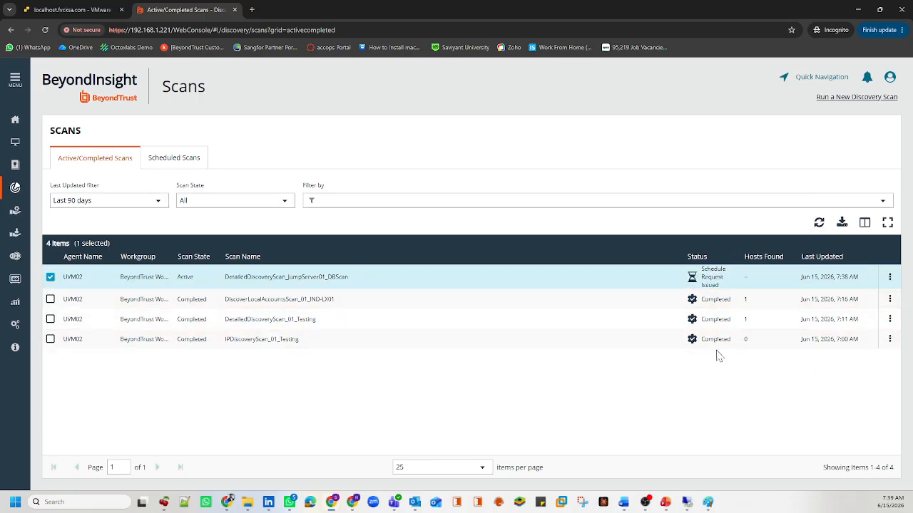
click(354, 288)
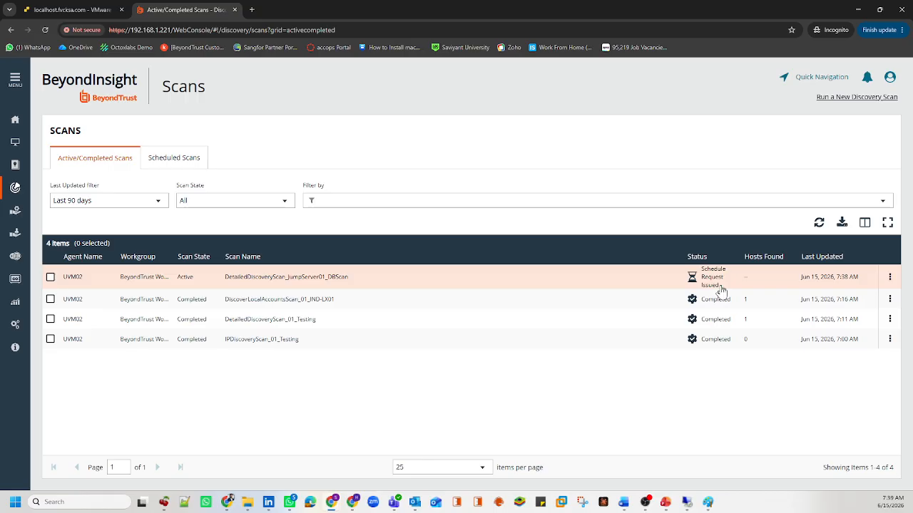
drag(718, 290, 704, 275)
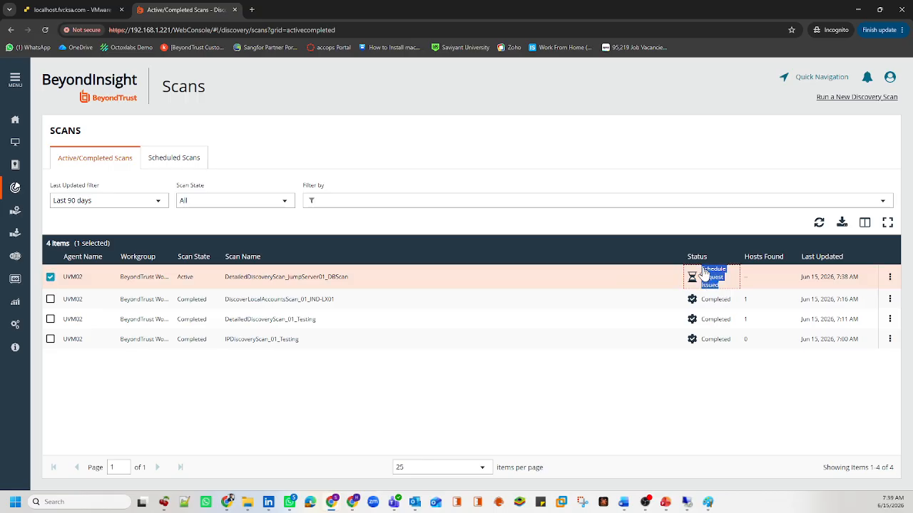
click(636, 369)
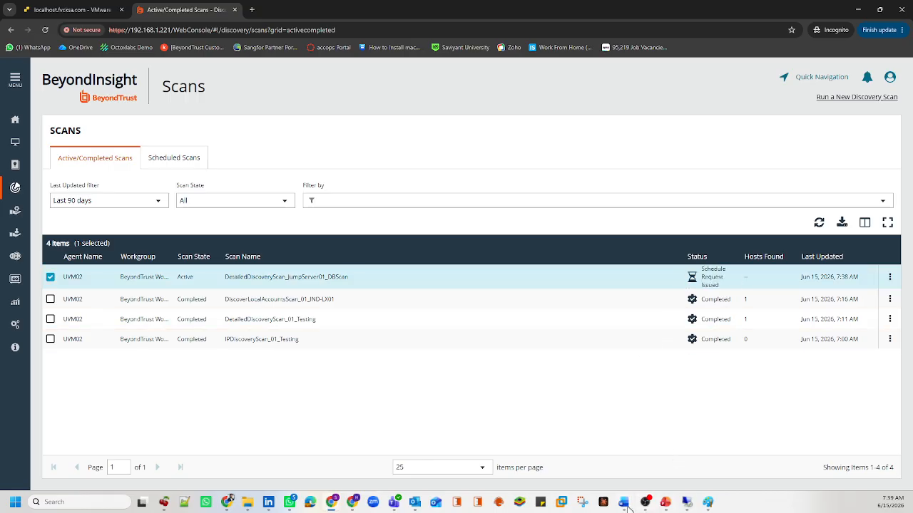
mouse_move(623, 503)
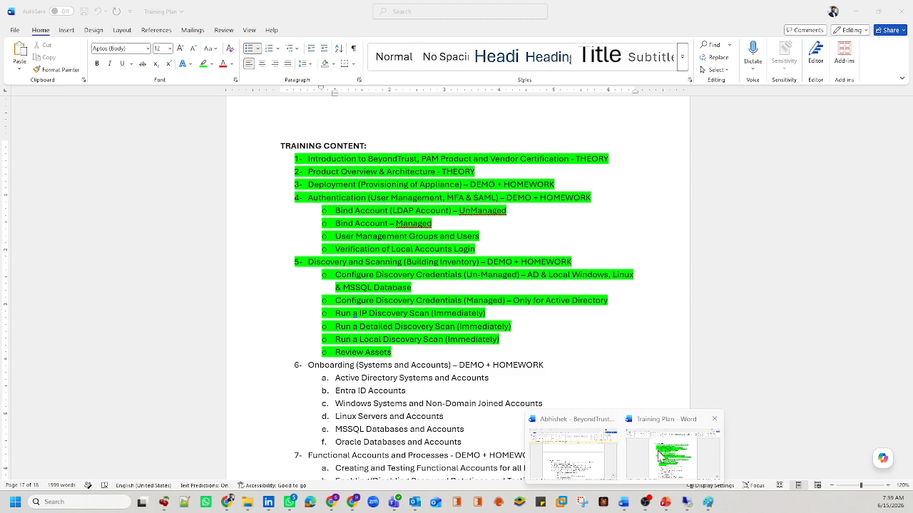
Step: Move from the Training Plan document to the Untitled - Paint workflow diagram and review it
click(671, 453)
scroll(670, 457, down, 1)
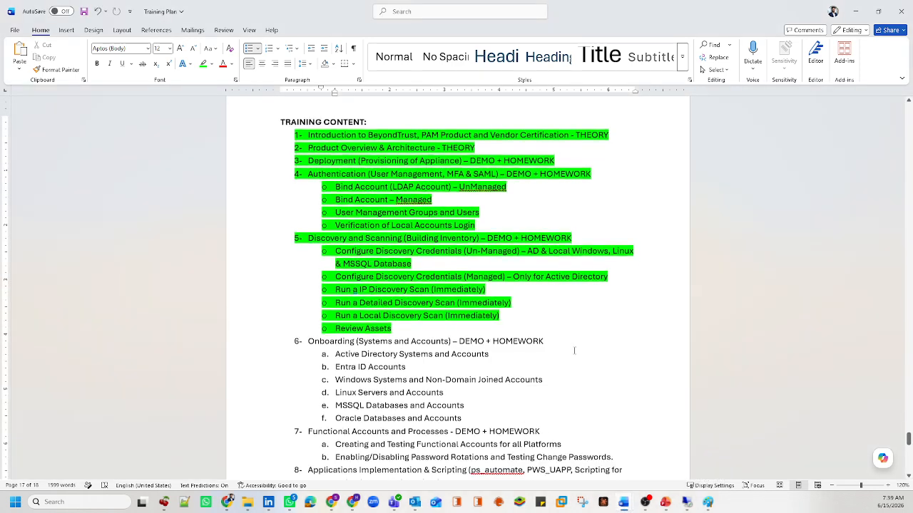
click(708, 502)
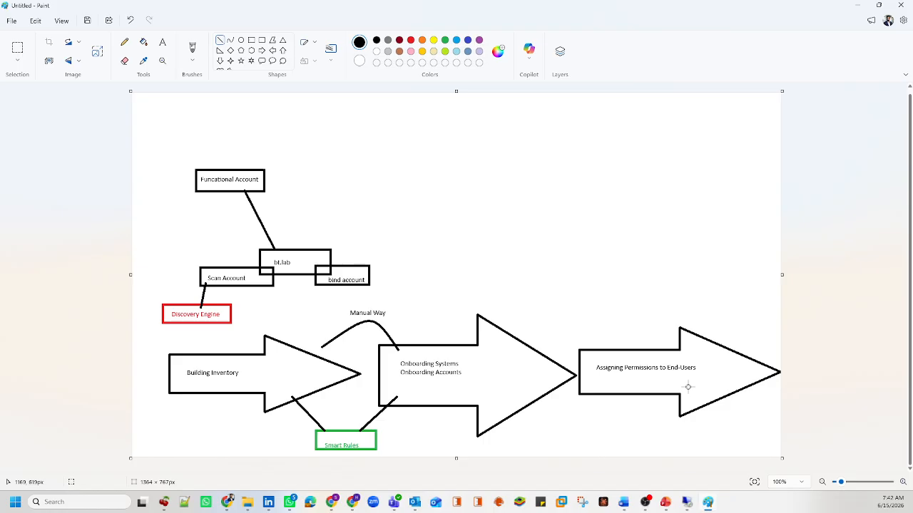
mouse_move(710, 505)
mouse_move(402, 502)
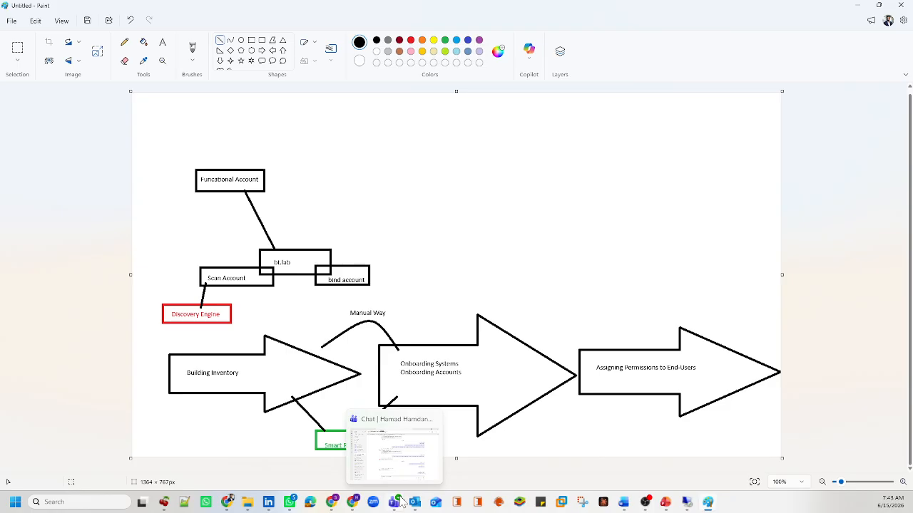
Step: Back in the BeyondInsight scans list, deselect the first row and refresh to show the JumpServer01 scan Completed
mouse_move(352, 502)
click(354, 477)
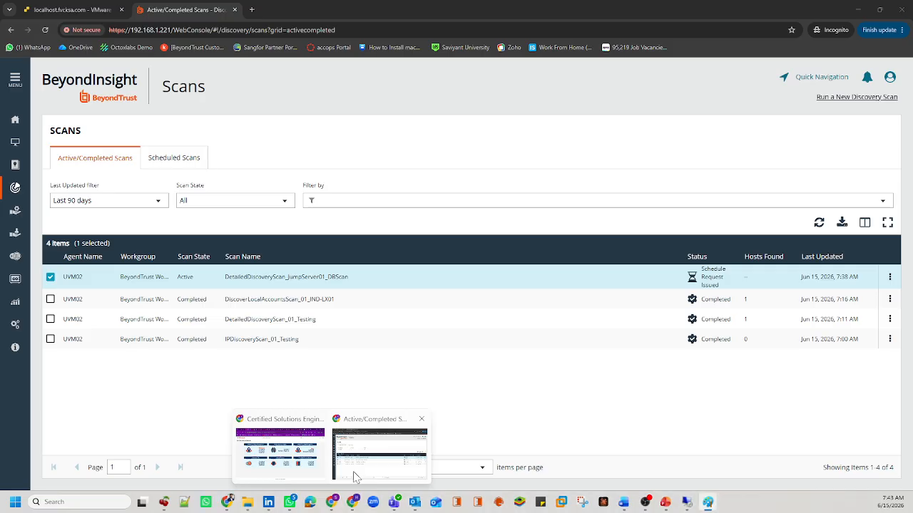
click(50, 277)
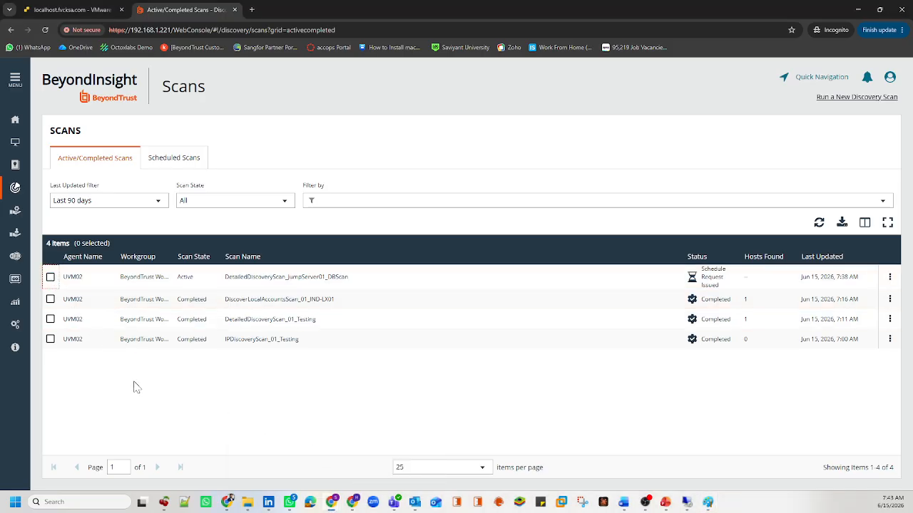
click(812, 225)
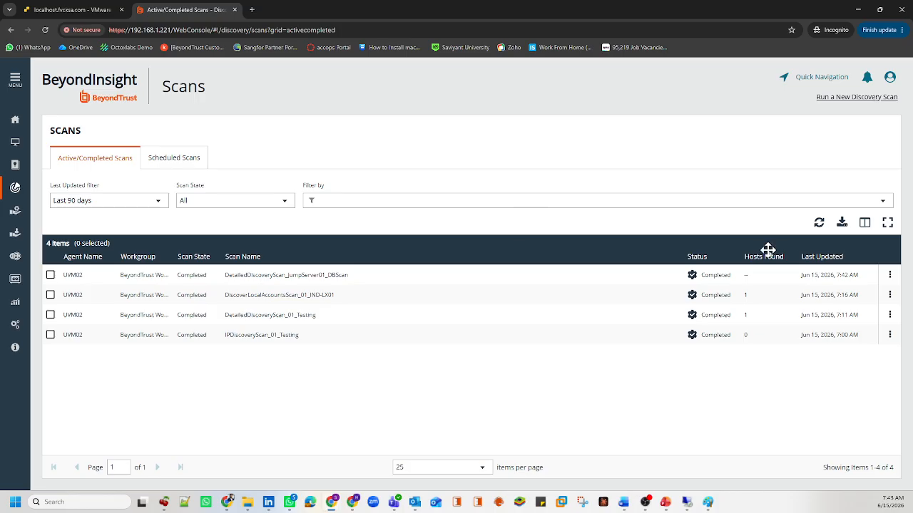
Step: Refresh until DetailedDiscoveryScan_JumpServer01_DBScan reports its Hosts Found count, then open the Assets list
click(818, 224)
drag(760, 278, 724, 280)
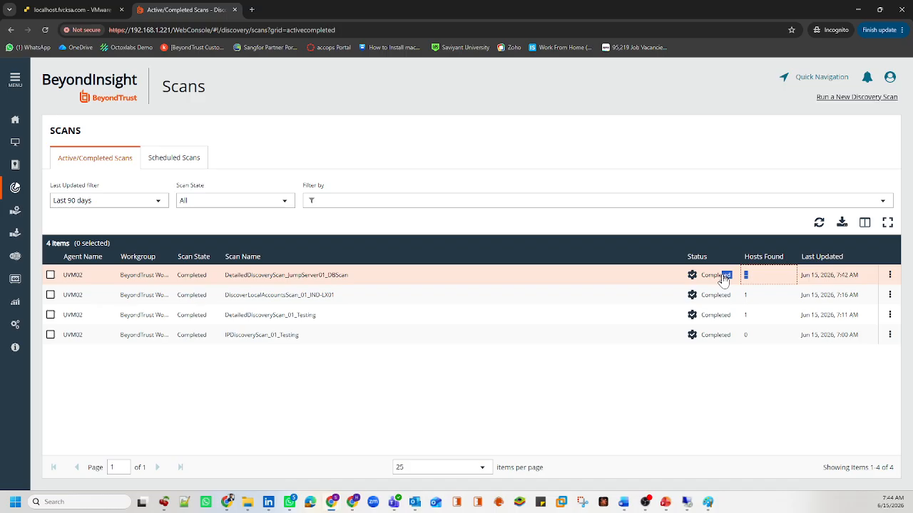
click(820, 224)
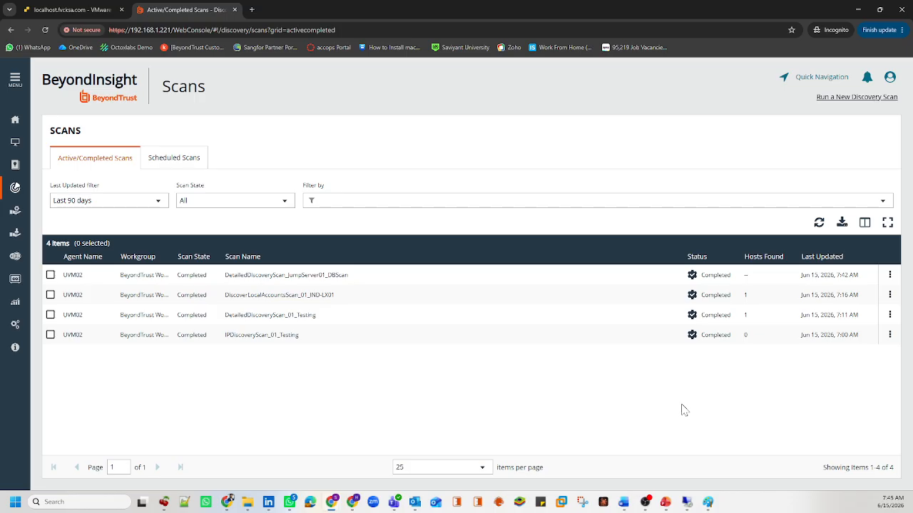
click(818, 223)
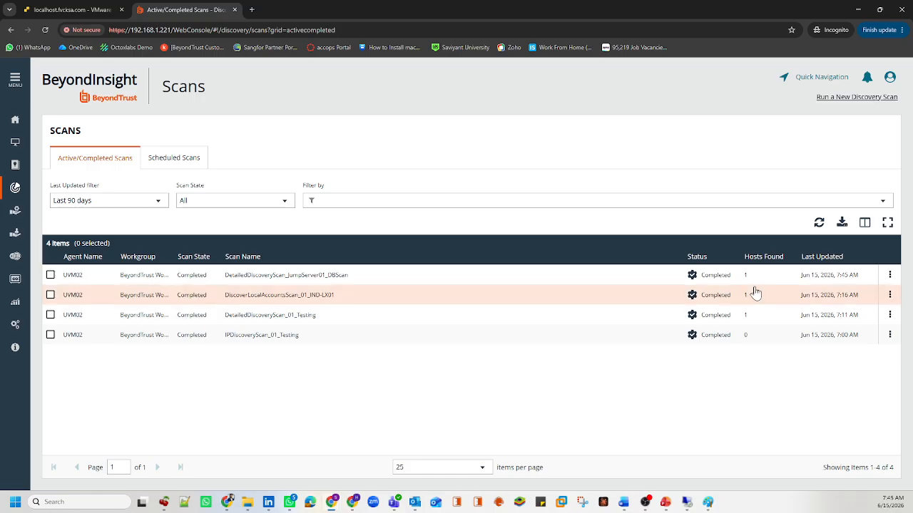
drag(748, 279, 706, 282)
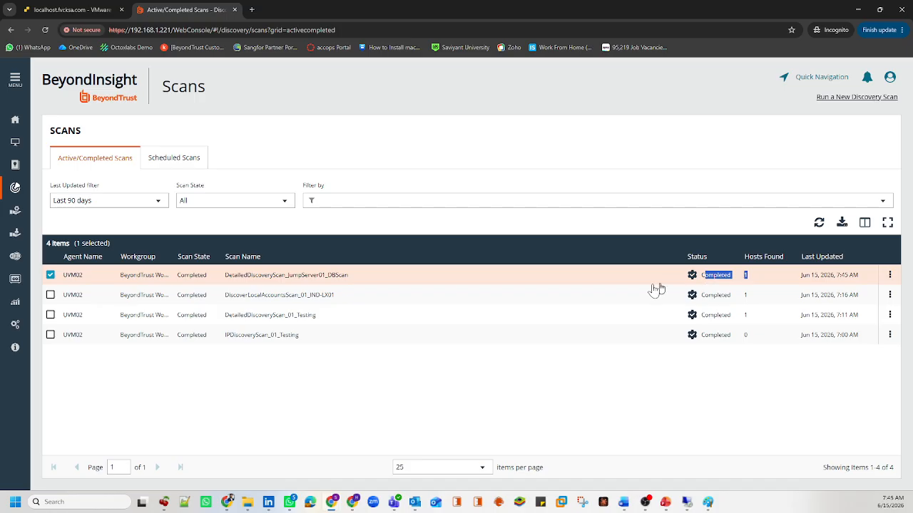
click(753, 278)
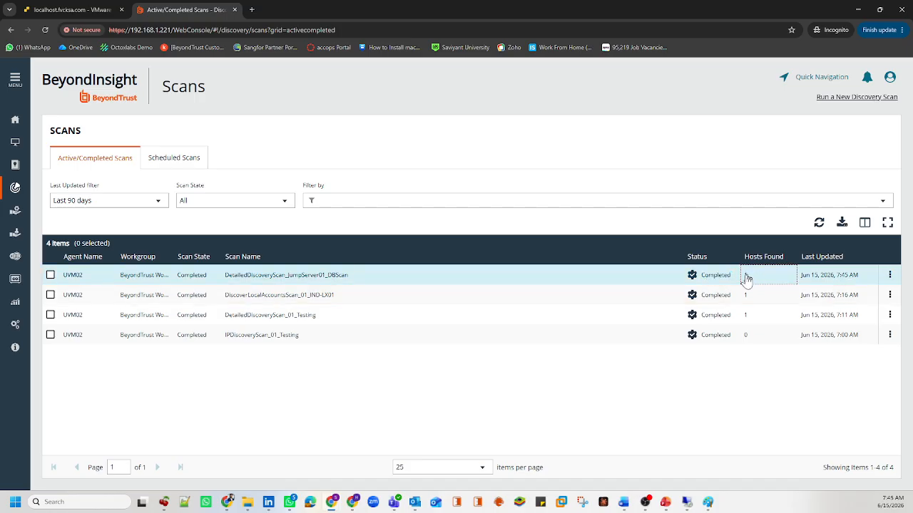
drag(747, 280, 743, 280)
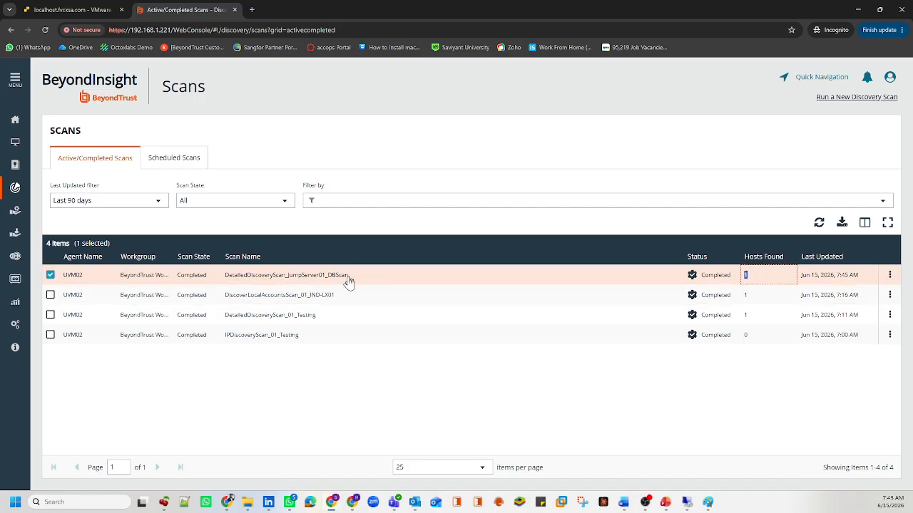
click(16, 146)
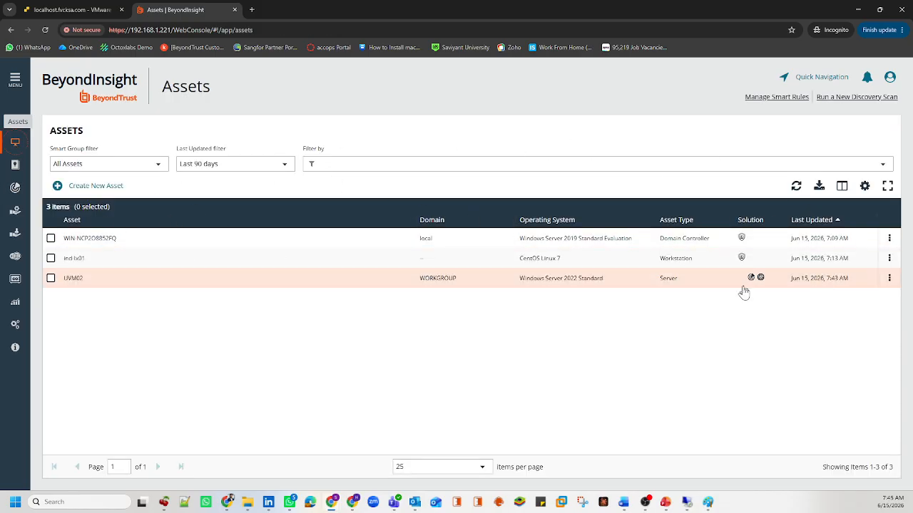
Step: Recheck the JumpServer01 scan's Hosts Found count, then return to the Assets list
click(15, 189)
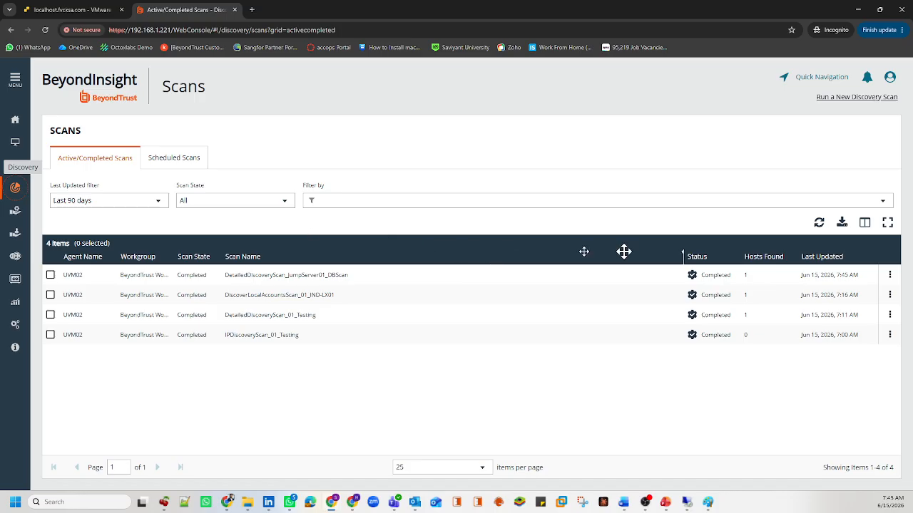
click(771, 278)
drag(750, 281, 742, 282)
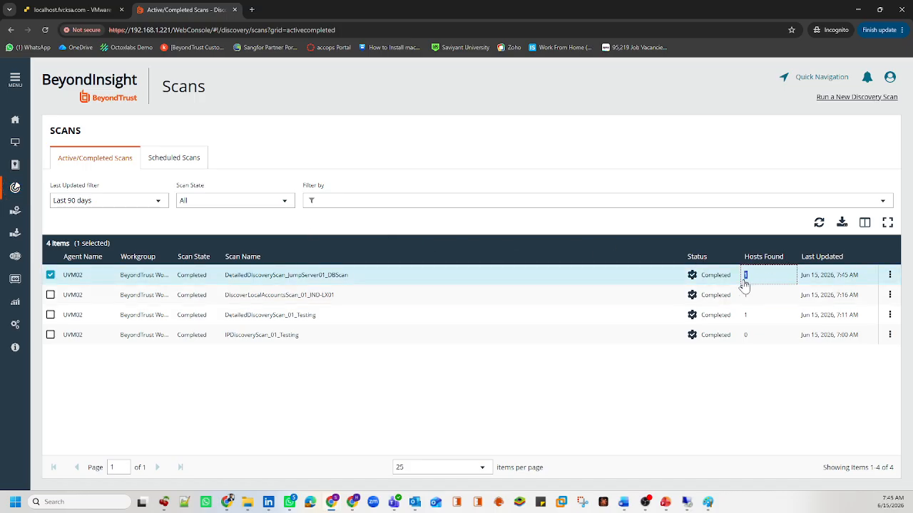
click(22, 147)
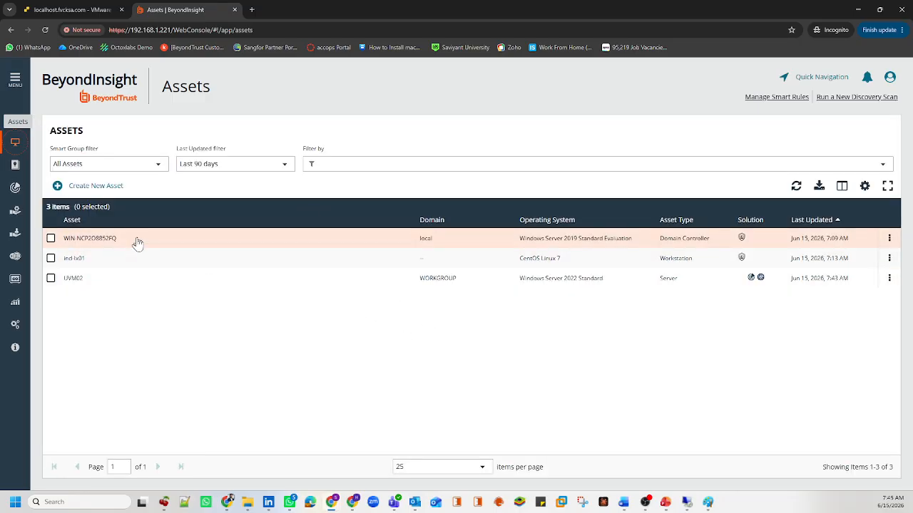
Step: Process the All Assets smart rule so JUMPSERVER01 joins the Assets list as a fourth asset
click(14, 81)
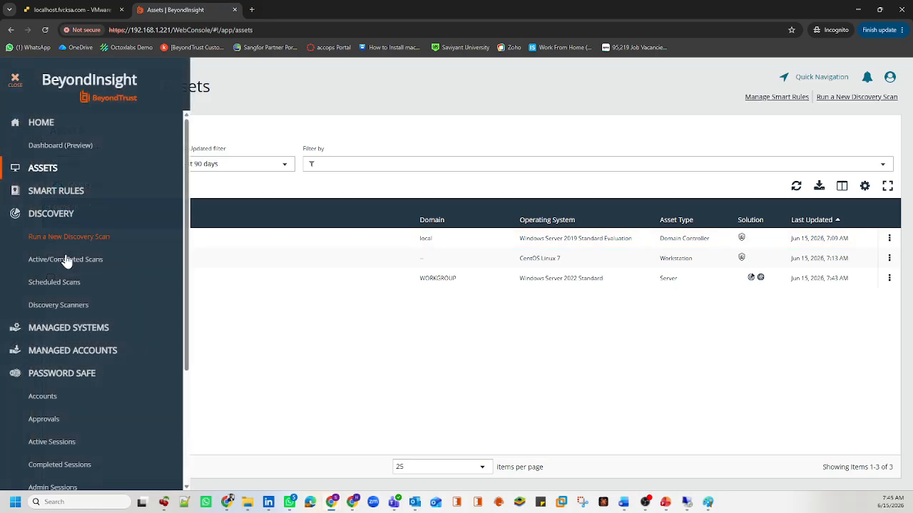
click(55, 197)
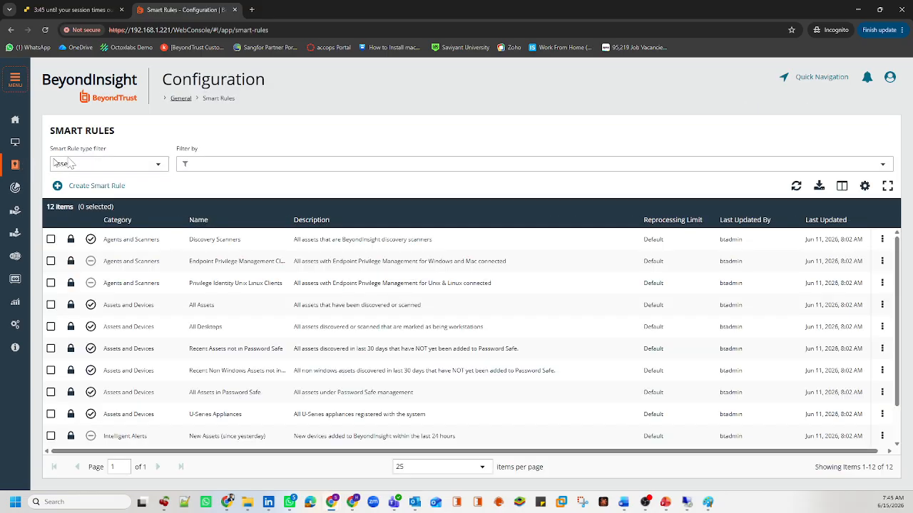
click(183, 306)
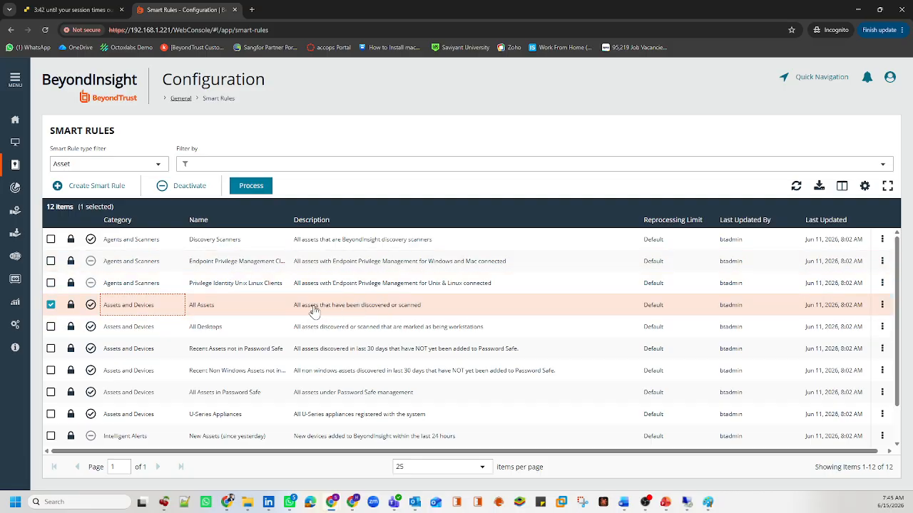
click(256, 187)
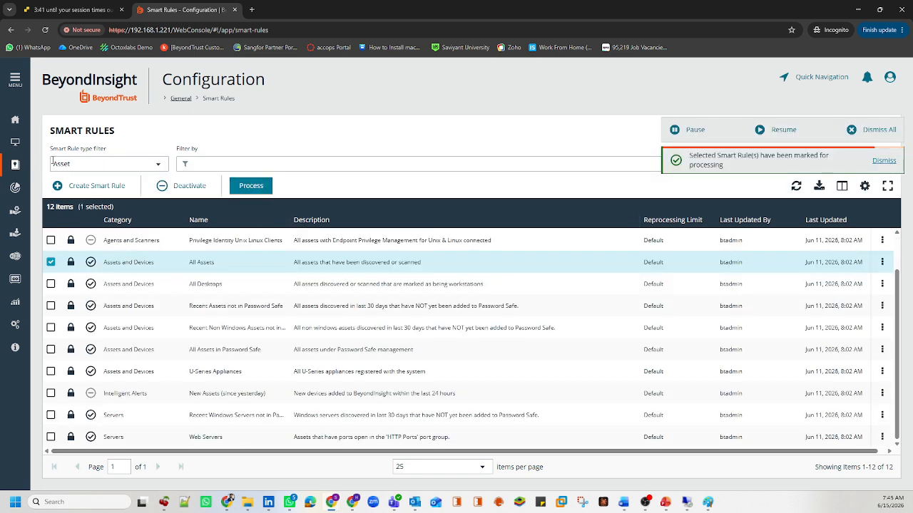
click(14, 146)
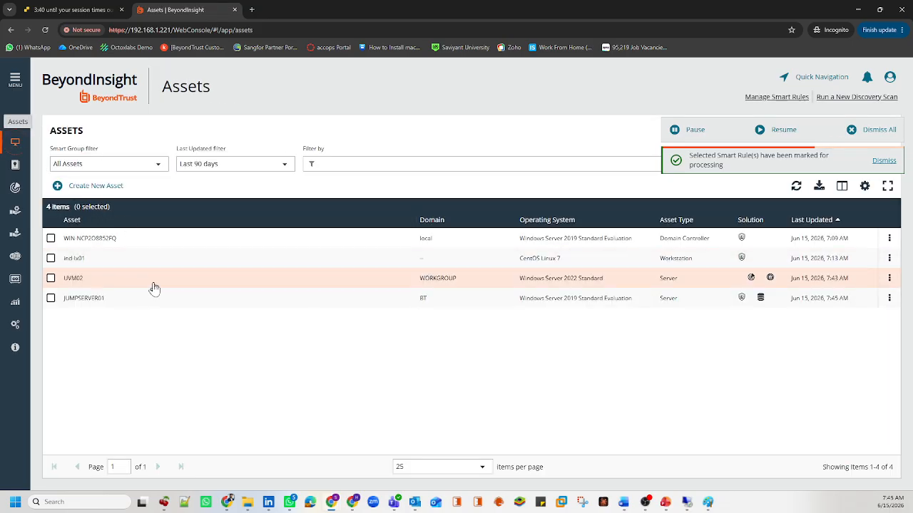
Step: Note JUMPSERVER01 in the Assets list, then go to the Smart Rules page listing 12 asset rules
drag(135, 303, 63, 305)
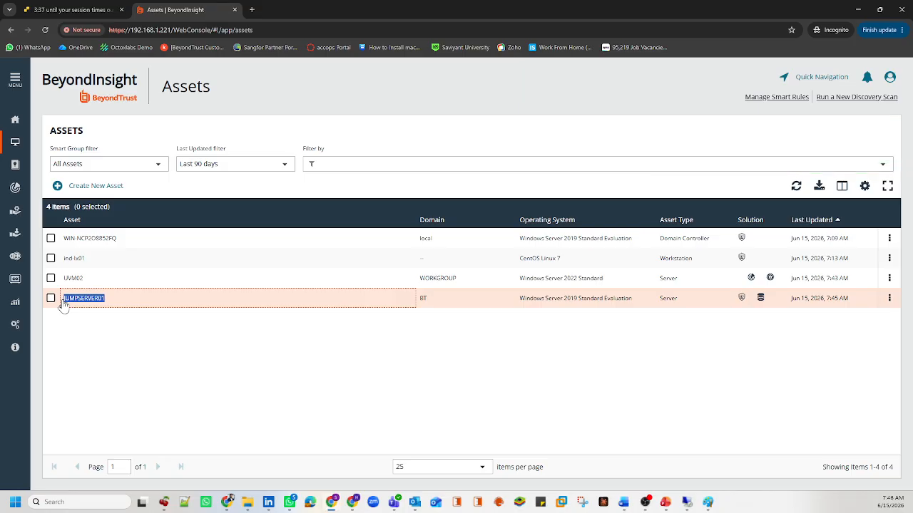
click(15, 79)
click(47, 190)
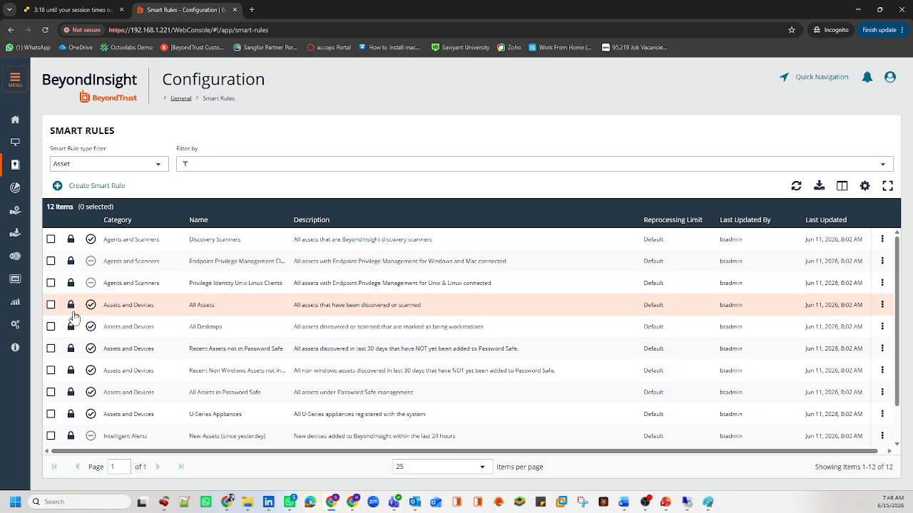
Step: Recheck the Hosts Found count of DetailedDiscoveryScan_JumpServer01_DBScan in the scans list
click(14, 187)
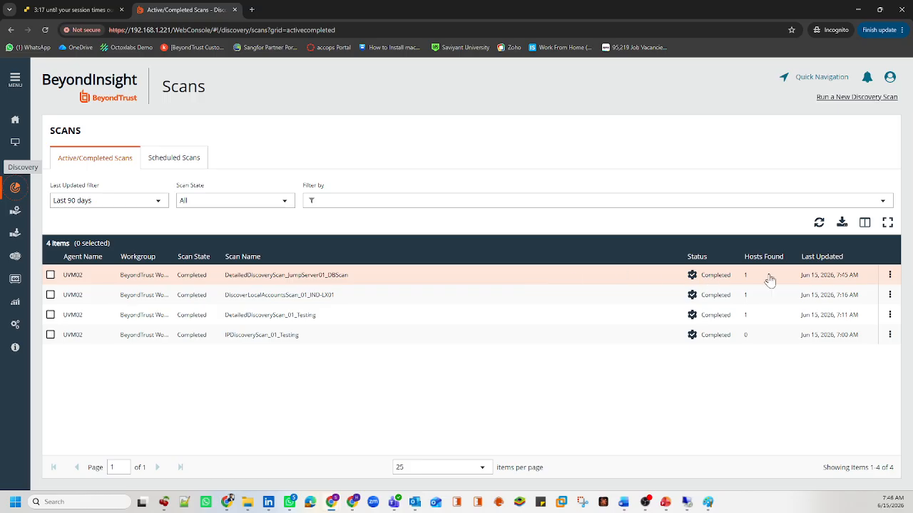
drag(768, 280, 738, 281)
click(738, 283)
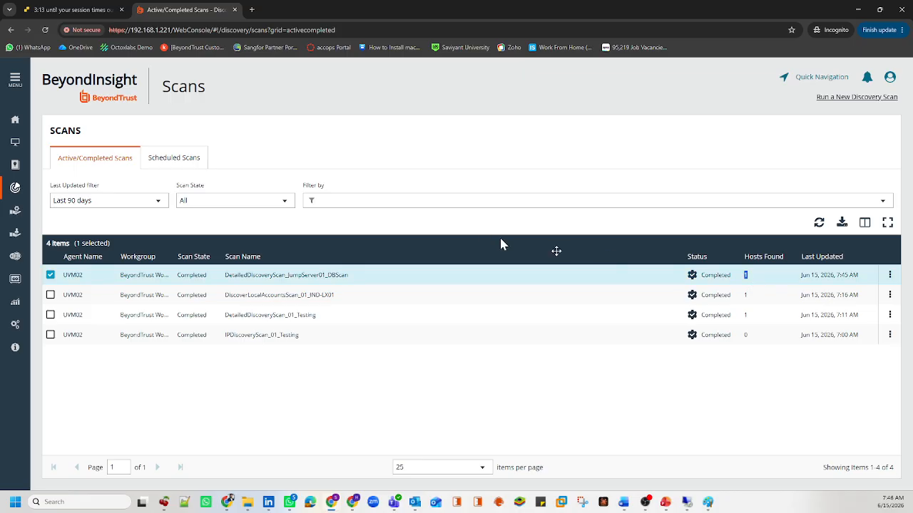
Step: In Assets, set Last Updated to All dates, inspect WIN-NCP2O8852FQ, ind-lx01, UVM02, and review smart groups
click(15, 143)
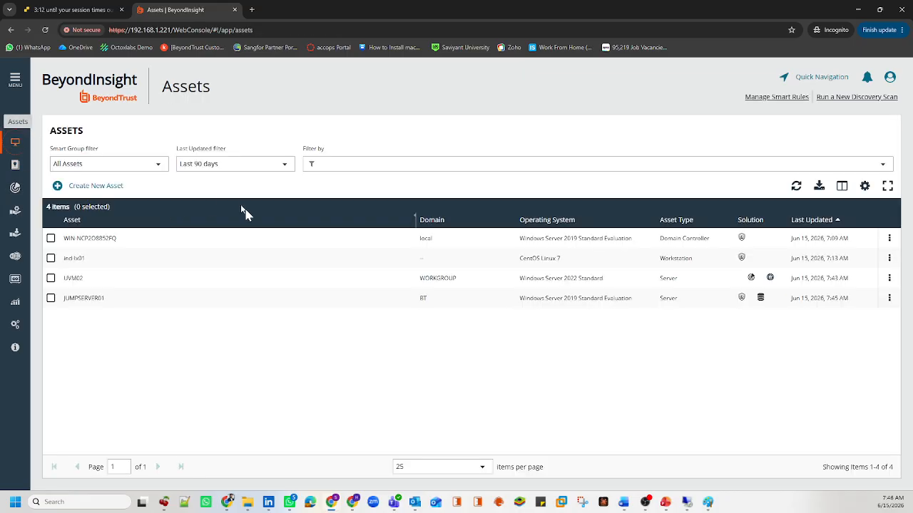
click(229, 164)
scroll(224, 206, up, 3)
click(226, 191)
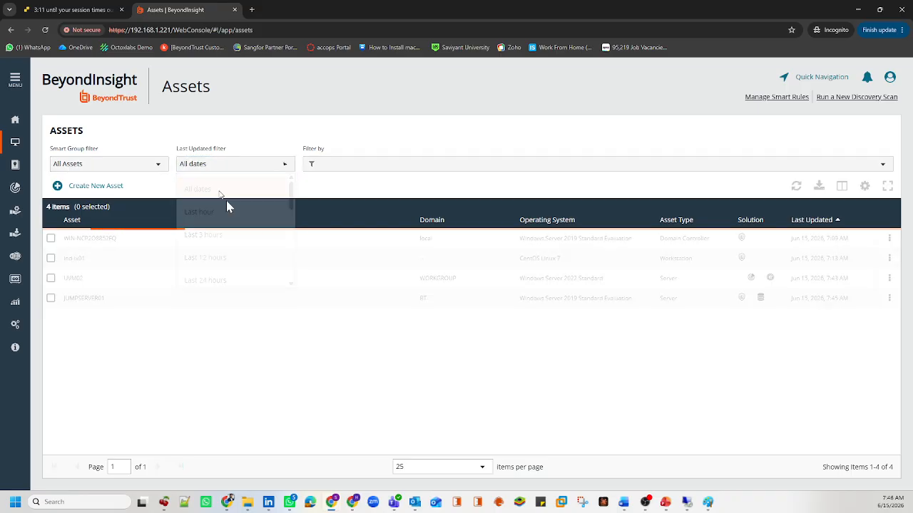
click(70, 241)
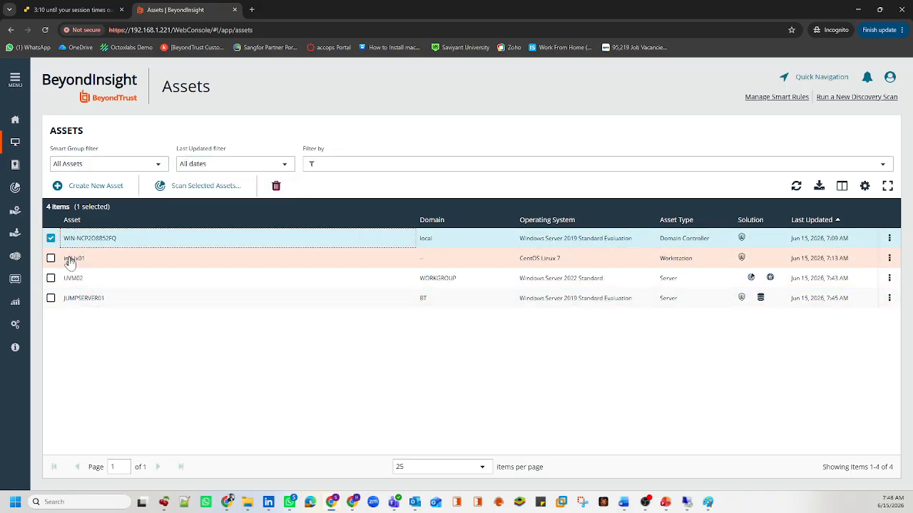
click(71, 261)
click(68, 281)
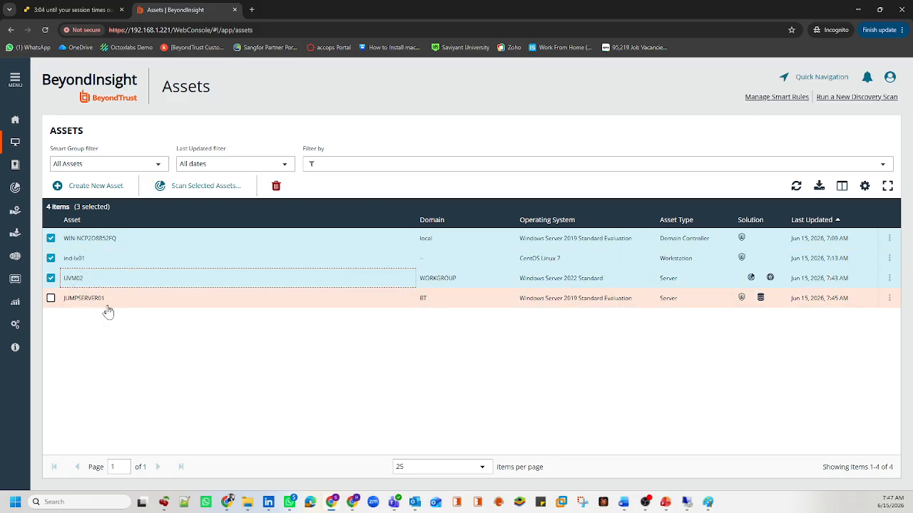
click(118, 163)
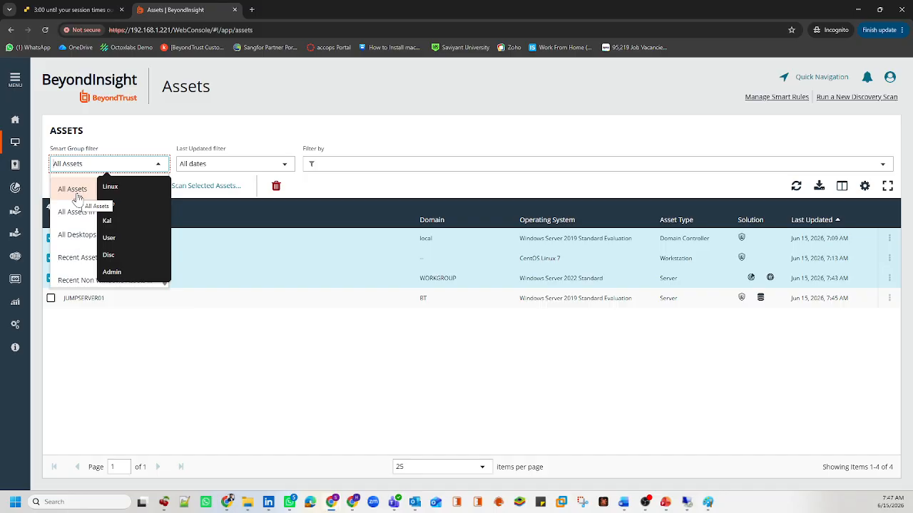
Step: Select the All Assets smart rule on the Smart Rules page, then return to Assets
click(15, 80)
click(28, 191)
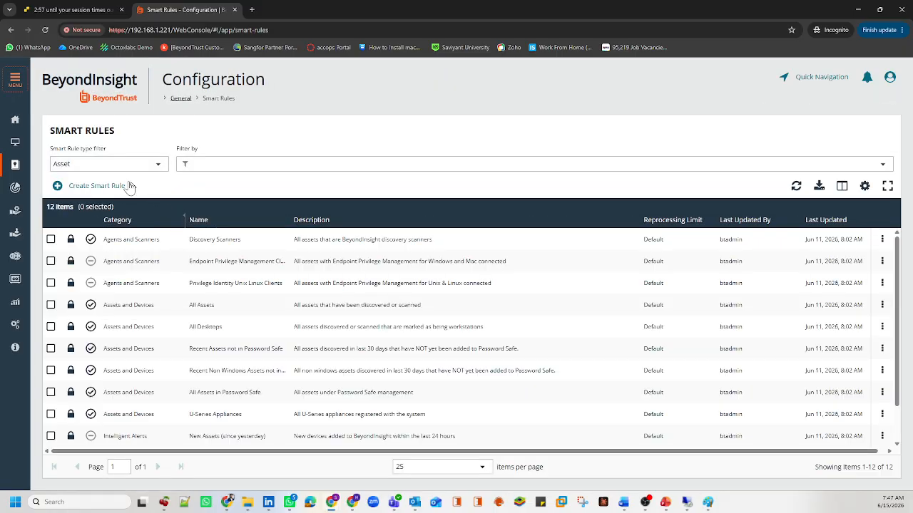
click(137, 307)
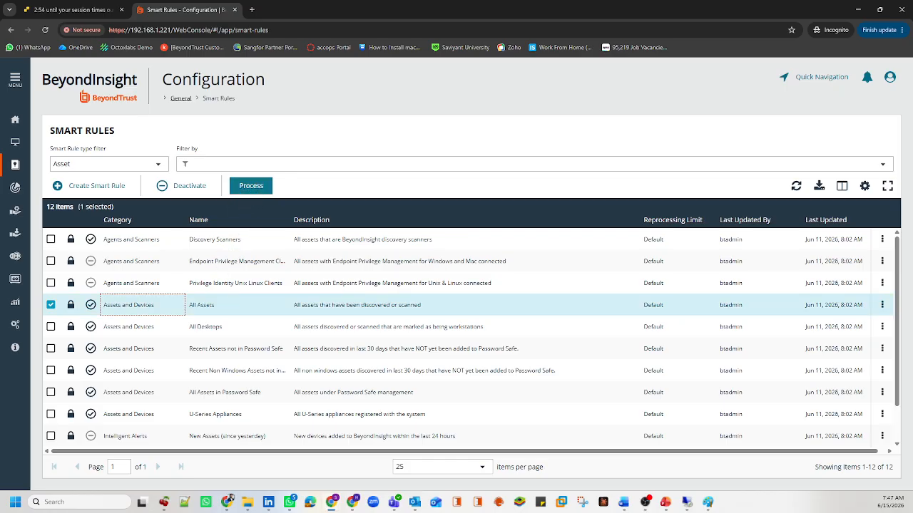
click(15, 142)
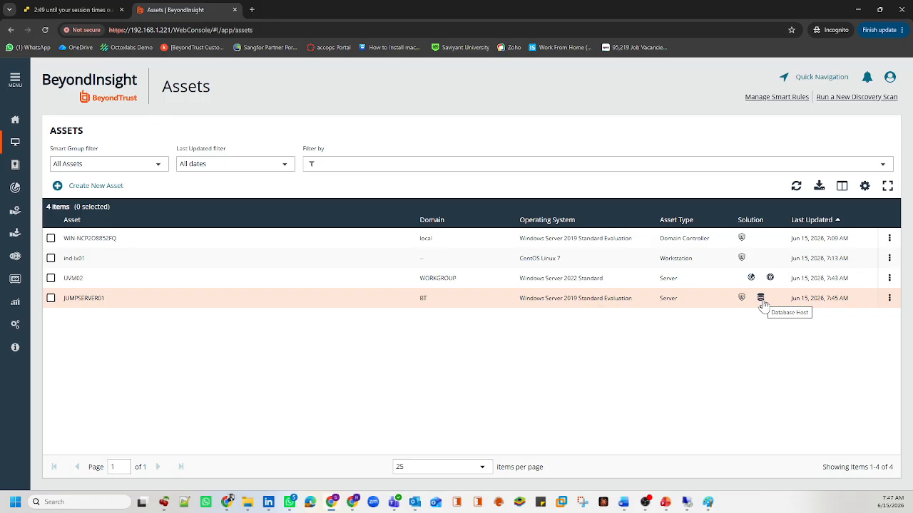
Step: Inspect JUMPSERVER01's name, domain BT and operating system, then open its actions menu
click(114, 299)
drag(102, 302, 62, 301)
click(58, 301)
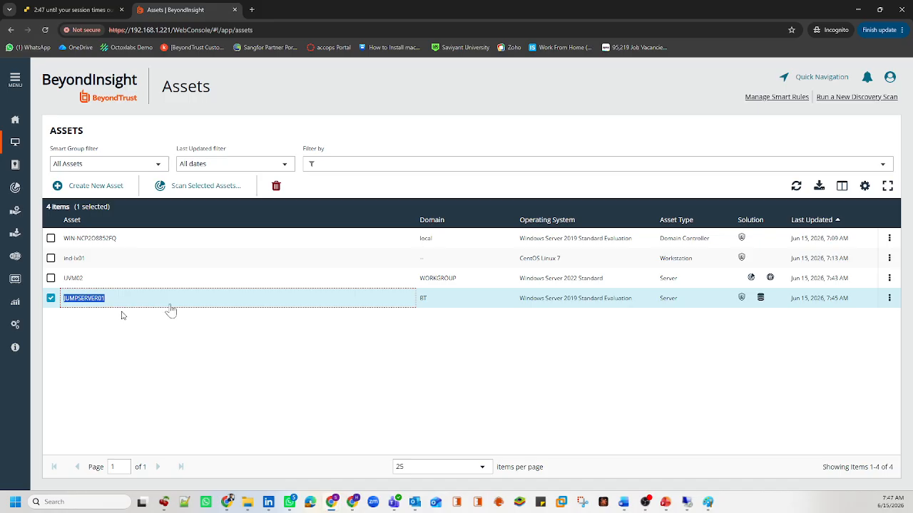
drag(460, 308, 418, 308)
click(419, 307)
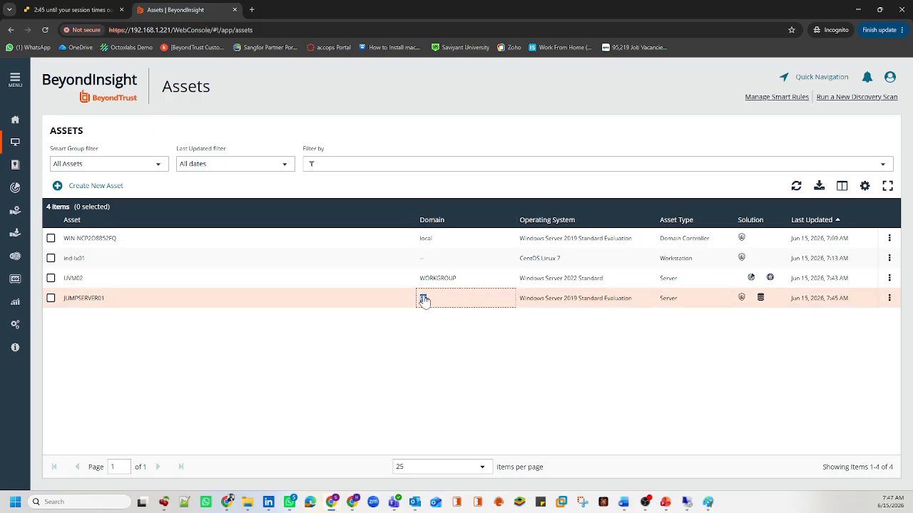
drag(526, 302, 622, 303)
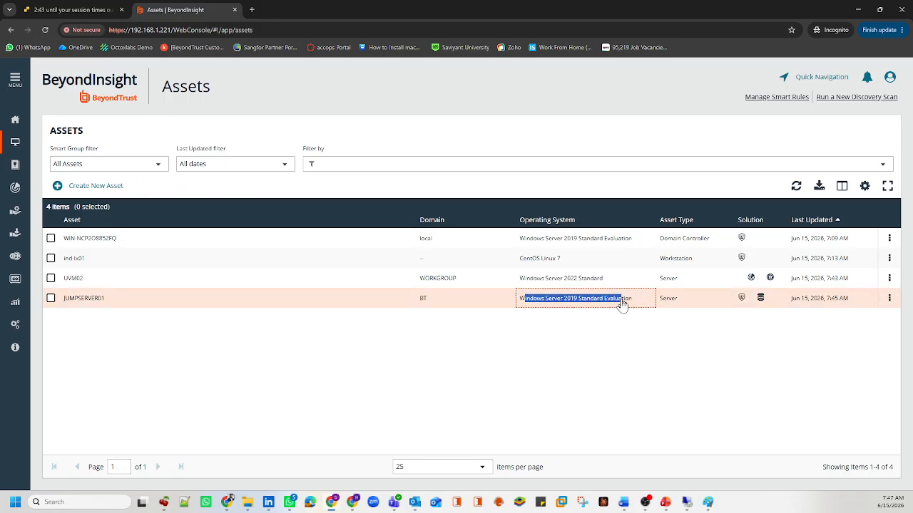
click(890, 300)
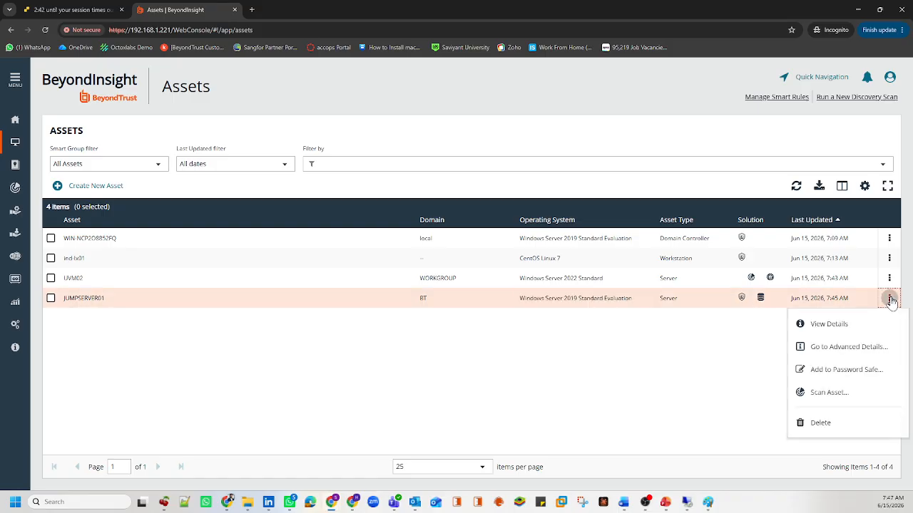
Step: Open JUMPSERVER01's advanced details and review its discovered ports, including 1433
click(845, 348)
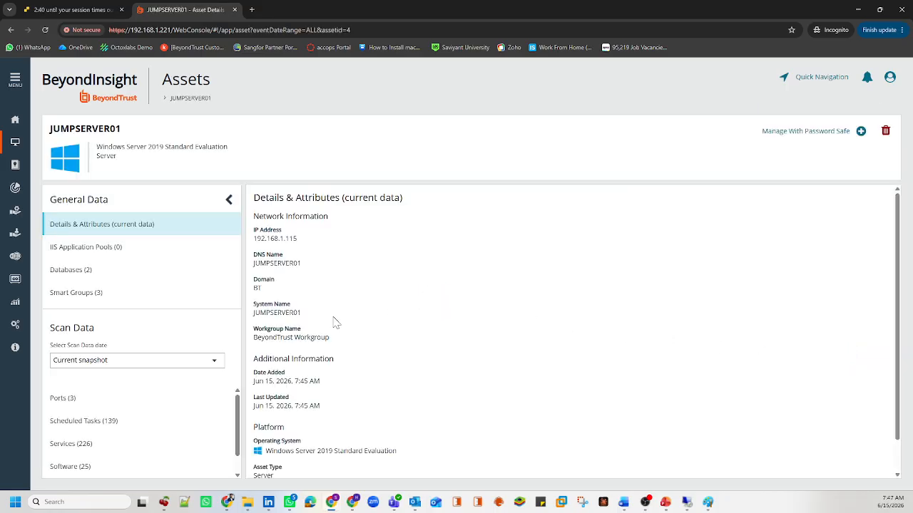
click(122, 399)
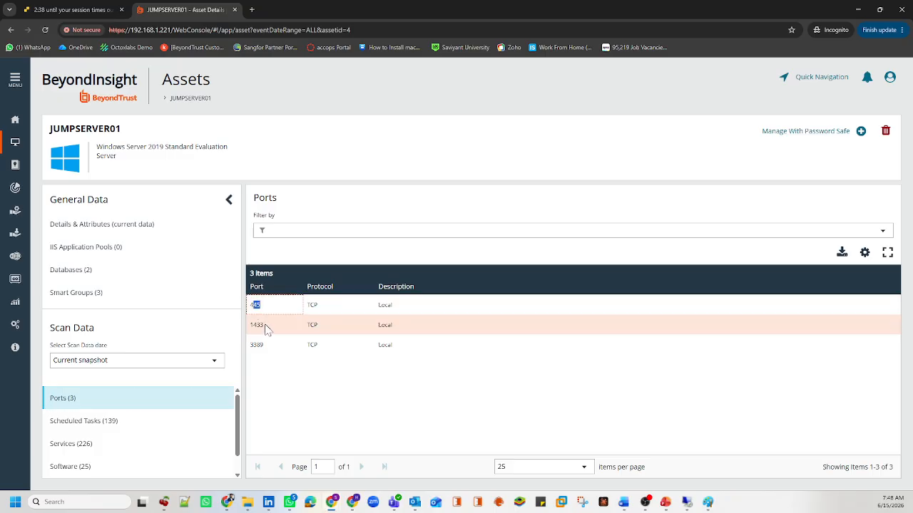
double_click(256, 325)
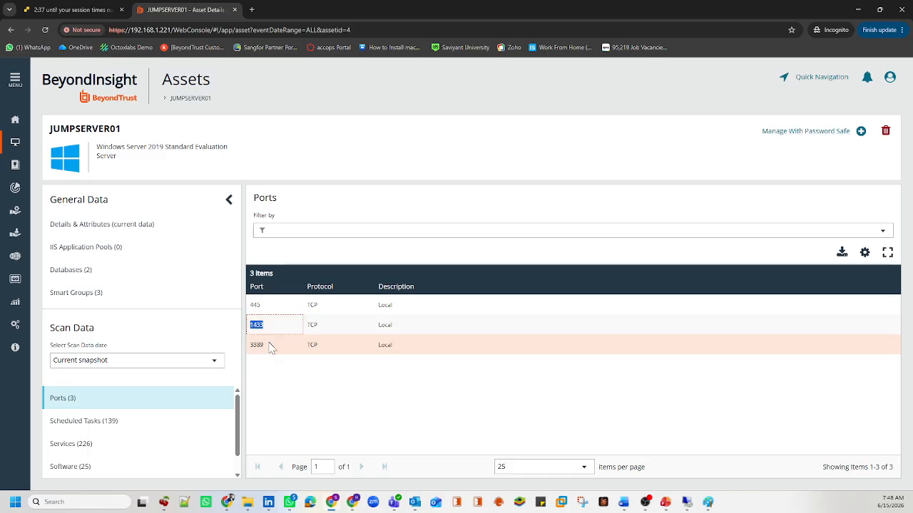
drag(269, 346, 246, 347)
click(278, 384)
scroll(153, 430, down, 1)
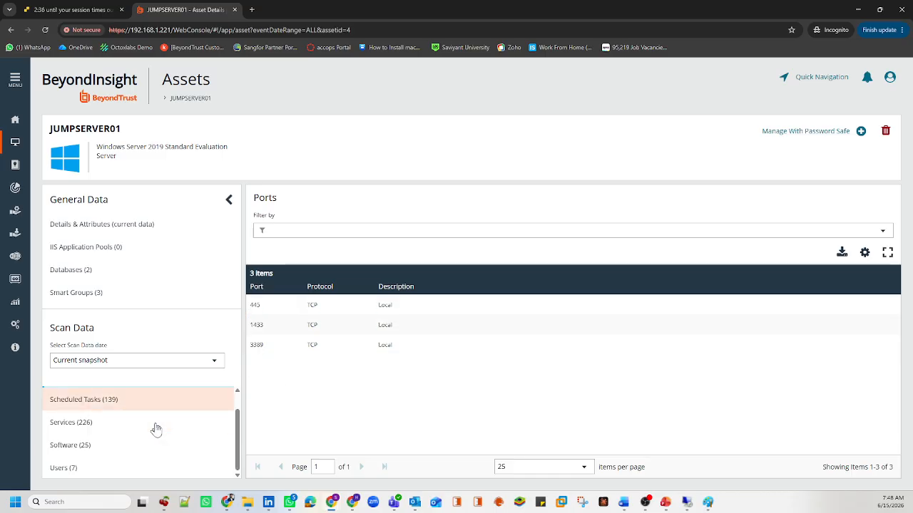
Step: Browse JUMPSERVER01's scheduled tasks, services, installed software and local user accounts
click(114, 406)
click(136, 420)
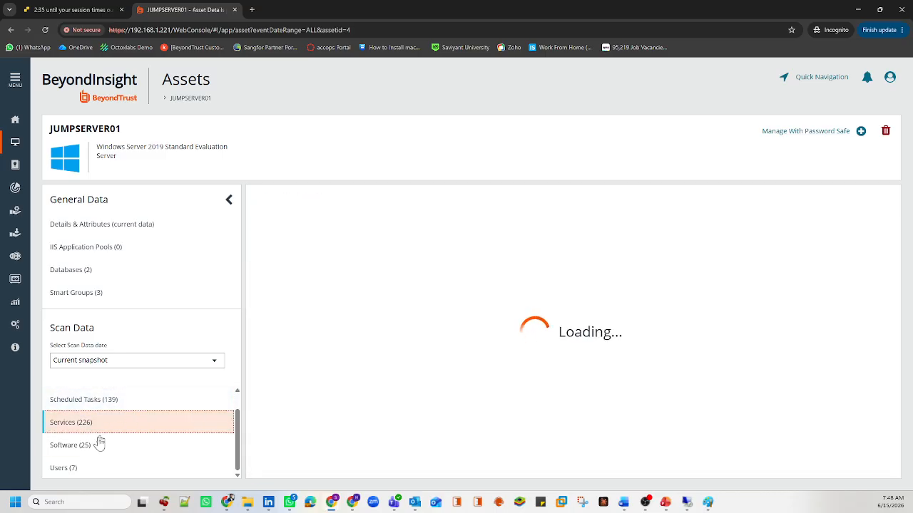
click(85, 446)
click(71, 468)
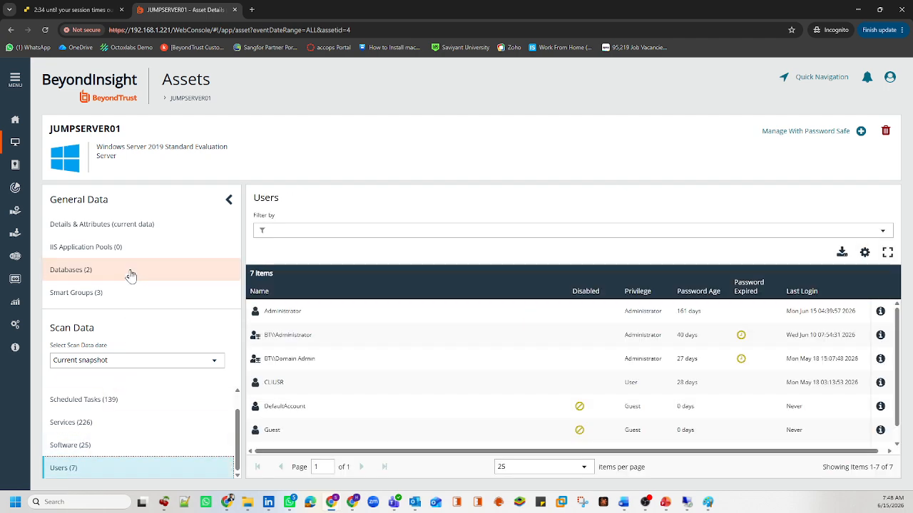
Step: Show the Databases list: MSSQLSERVER on port 1433 and MSSQLSERVER01 on port 0
click(71, 269)
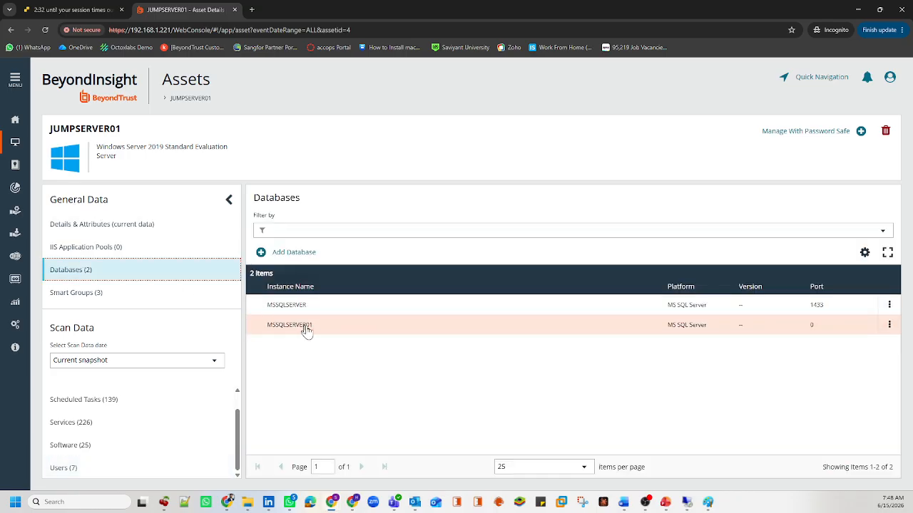
drag(312, 326, 265, 327)
click(259, 328)
click(512, 389)
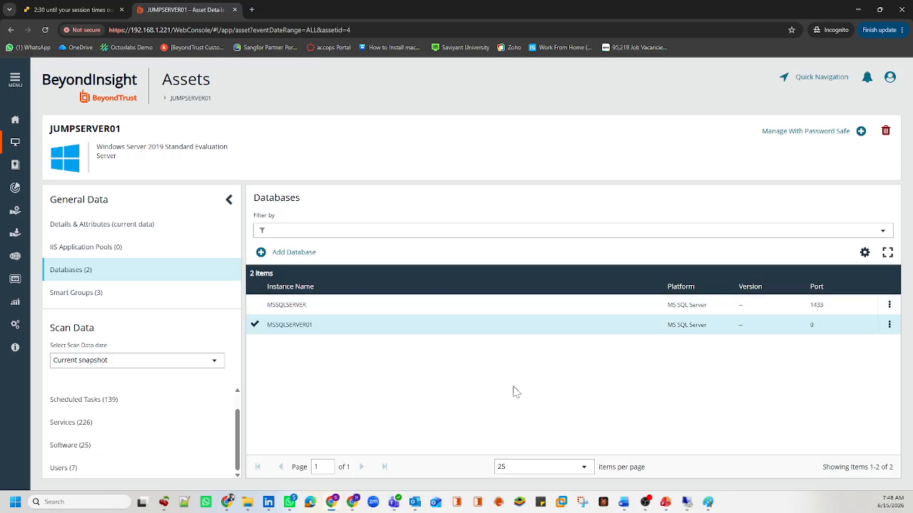
drag(813, 332, 800, 333)
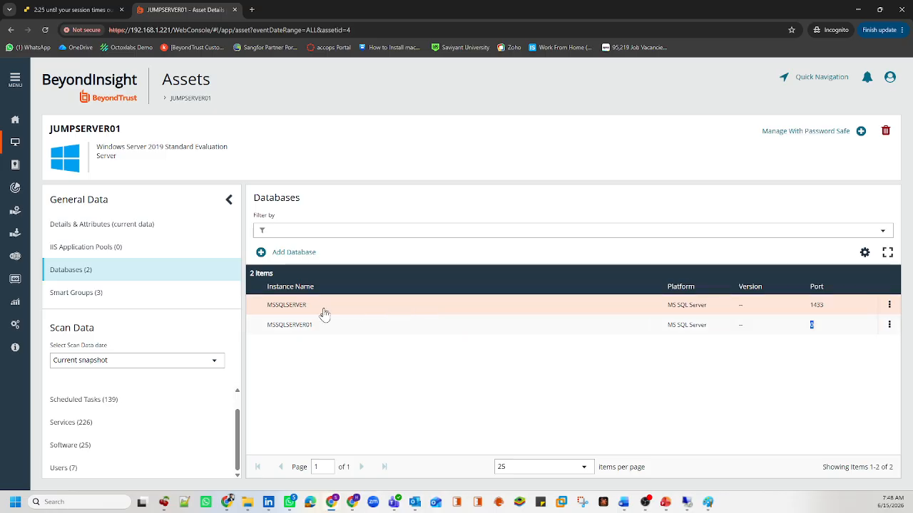
drag(324, 312, 268, 315)
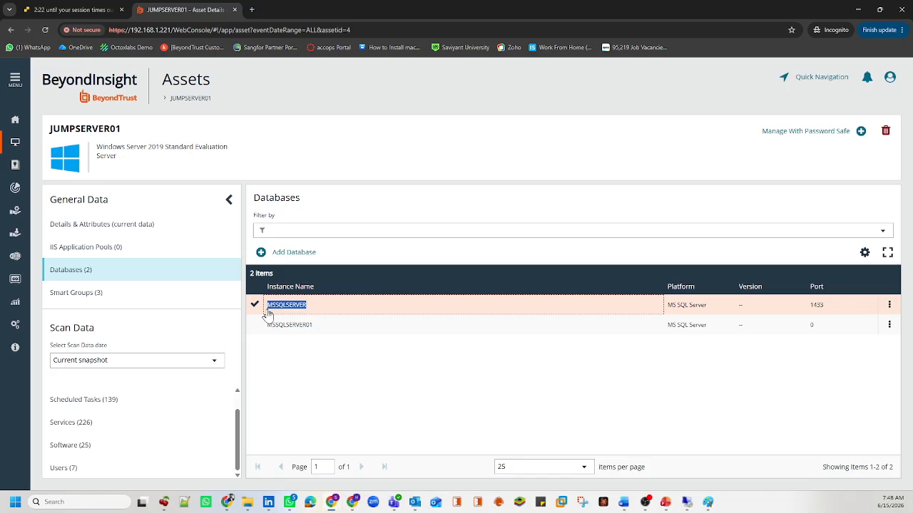
drag(836, 308, 813, 308)
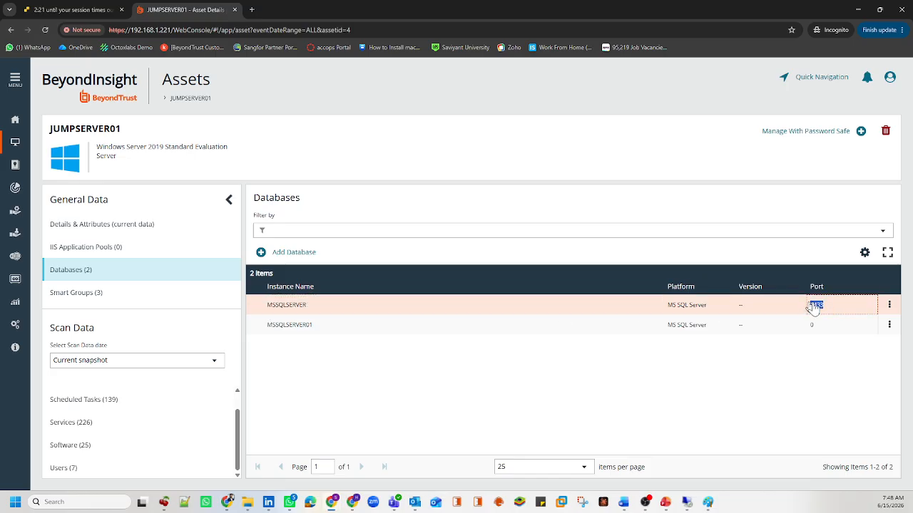
click(886, 307)
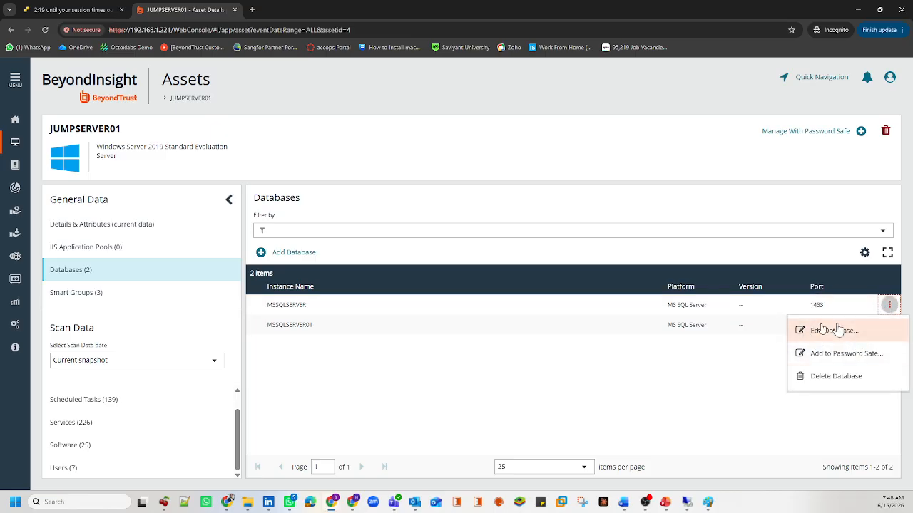
drag(356, 332, 266, 332)
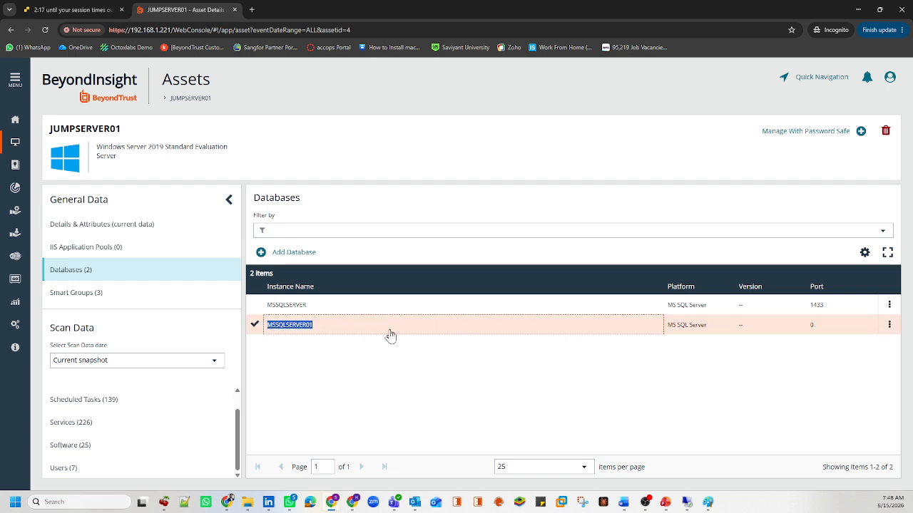
drag(813, 330, 809, 331)
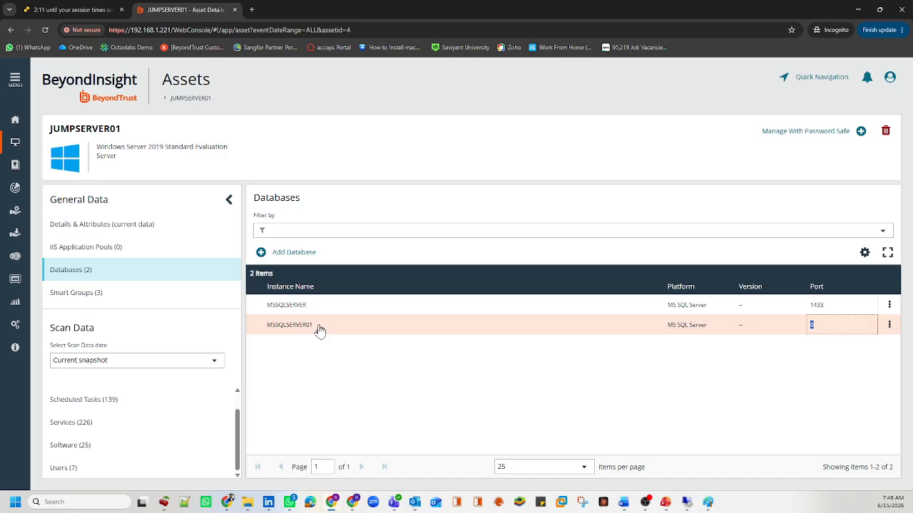
Step: Send Ctrl-Alt-Delete to the JUMP SERVER 01 VM in ESXi, then return to BeyondInsight
click(91, 9)
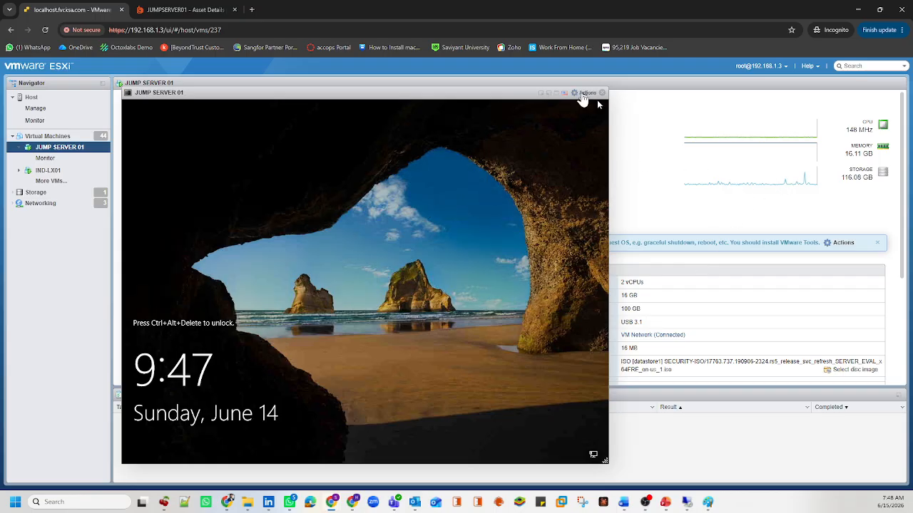
click(592, 94)
mouse_move(627, 172)
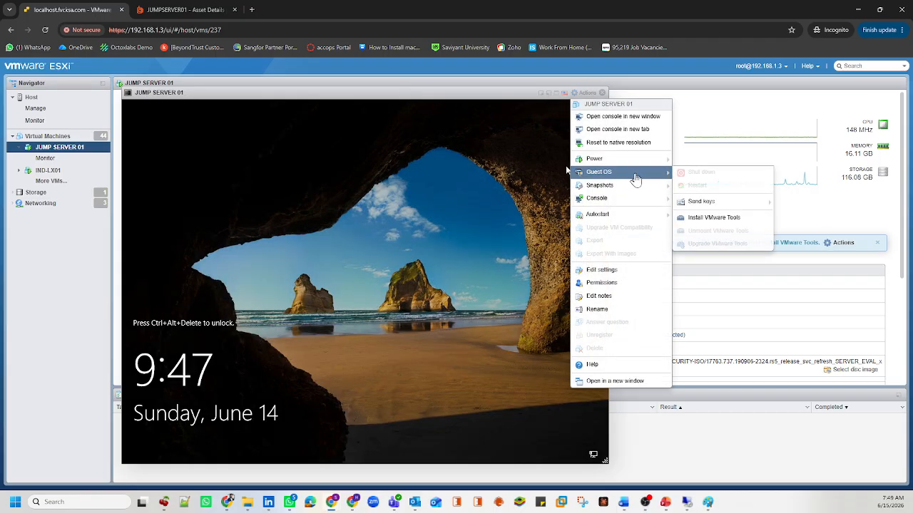
mouse_move(723, 201)
click(820, 202)
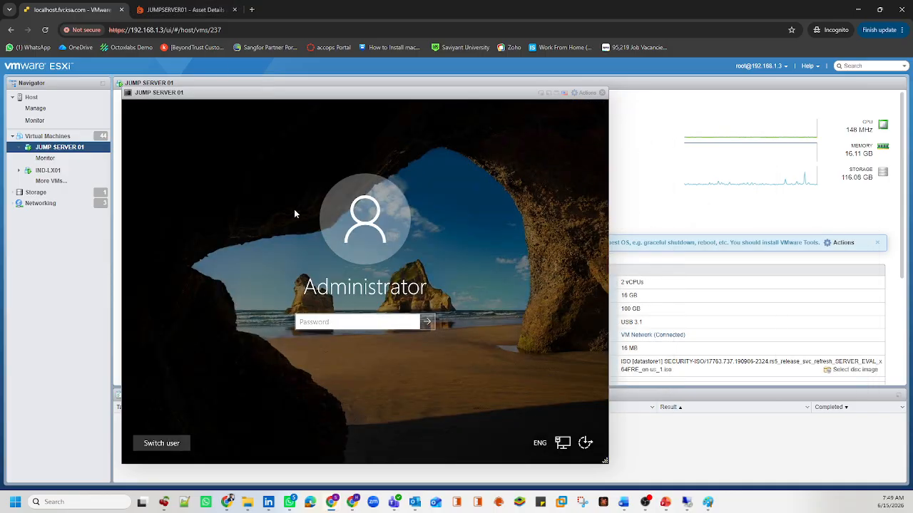
click(181, 9)
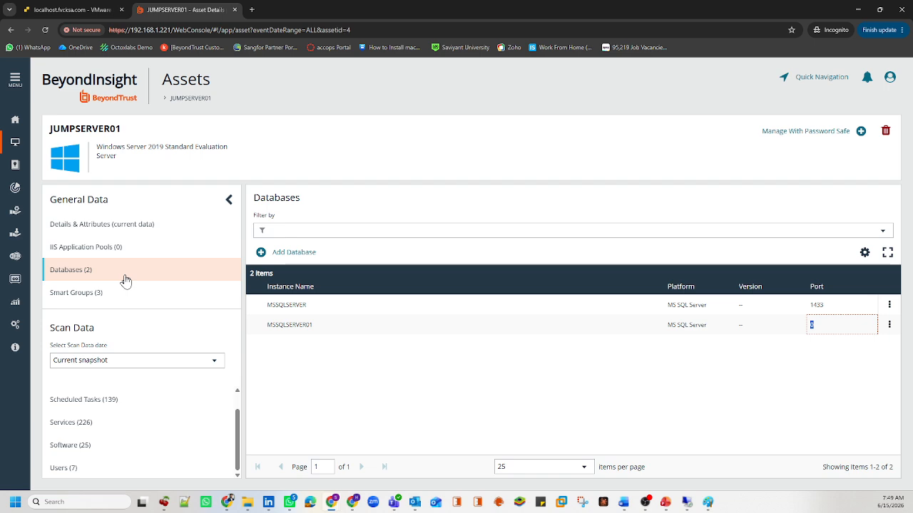
click(102, 469)
scroll(328, 410, down, 1)
scroll(332, 432, up, 1)
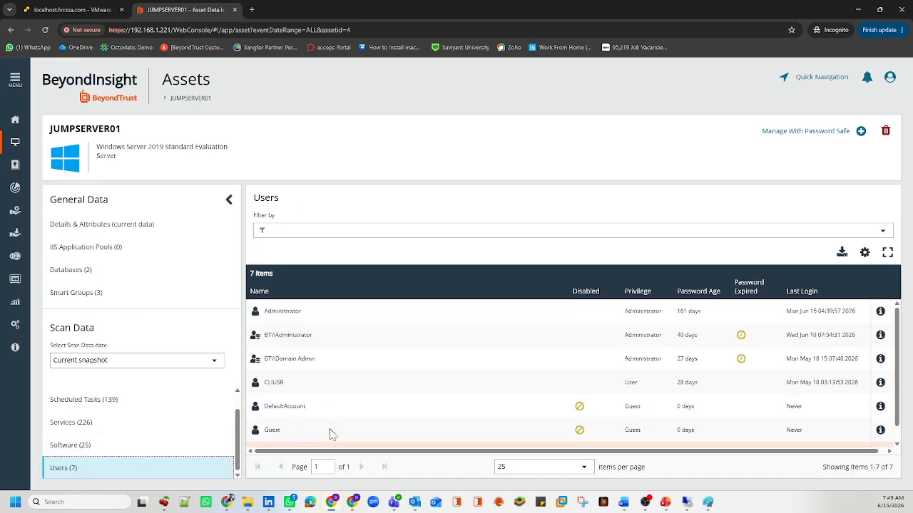
click(71, 277)
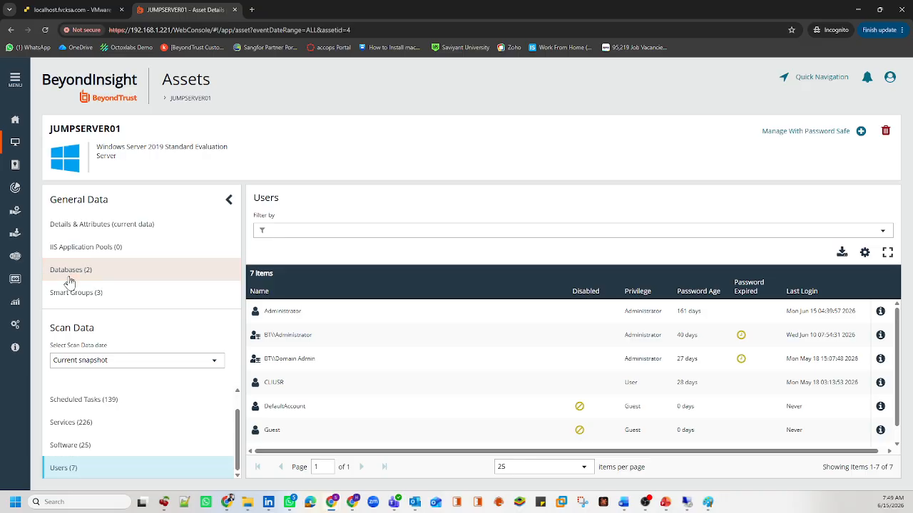
click(99, 295)
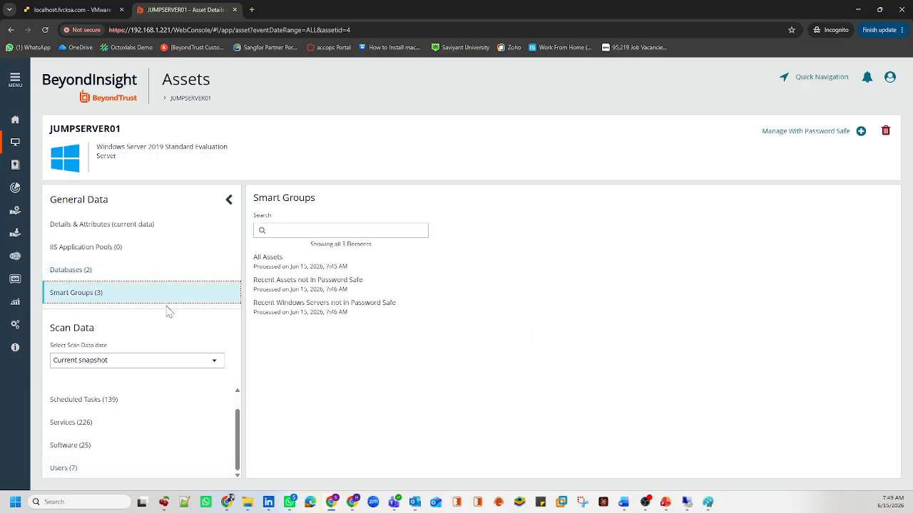
click(90, 468)
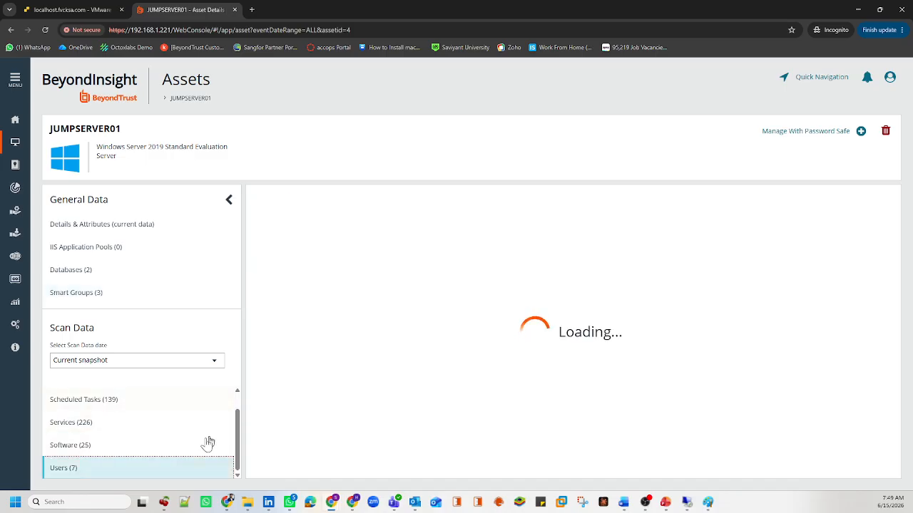
scroll(409, 417, down, 2)
scroll(409, 413, up, 2)
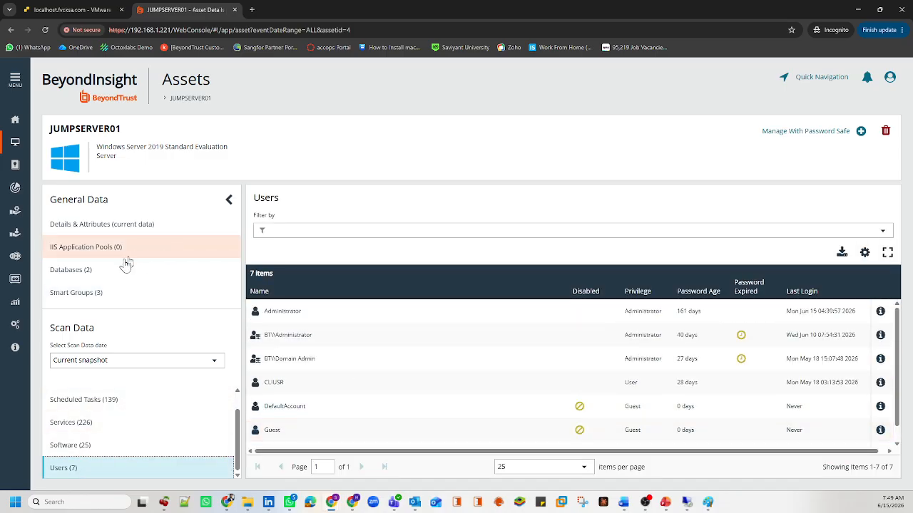
click(99, 271)
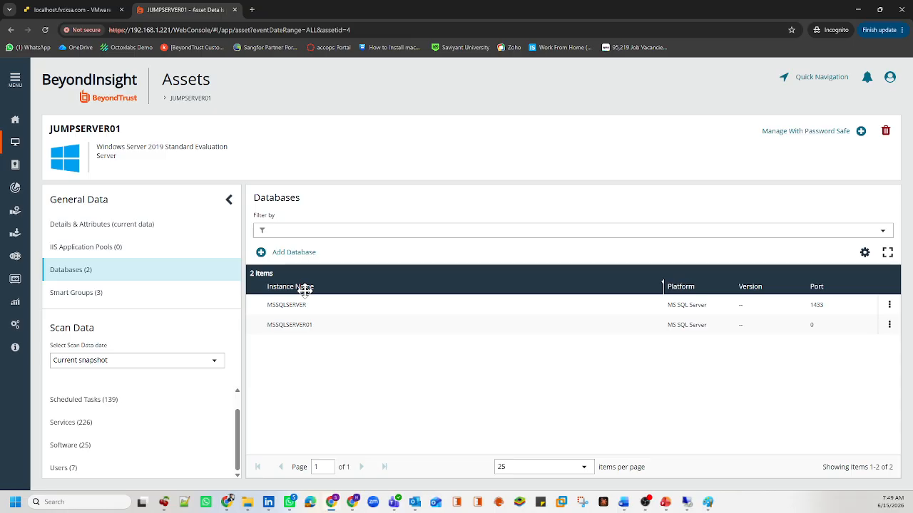
Step: Return to Assets and inspect the four rows, including ind-lx01, the Domain Controller and JUMPSERVER01
click(15, 142)
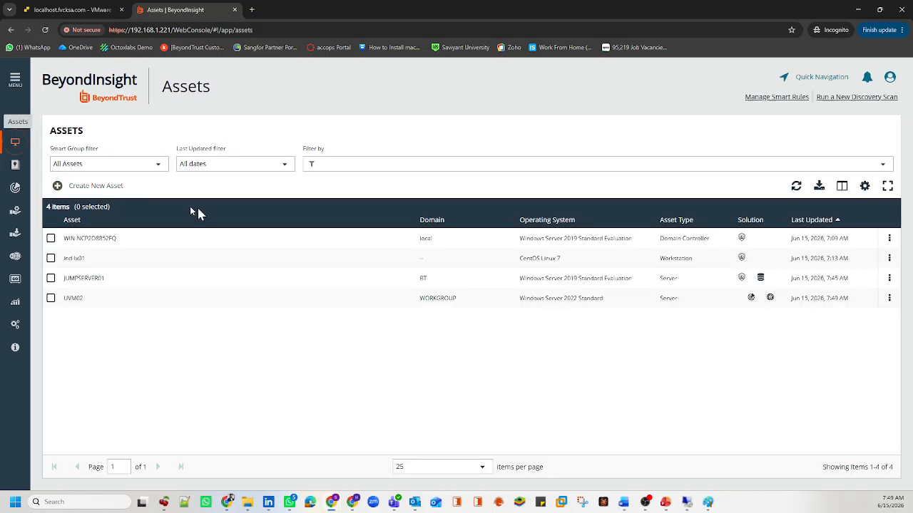
double_click(106, 258)
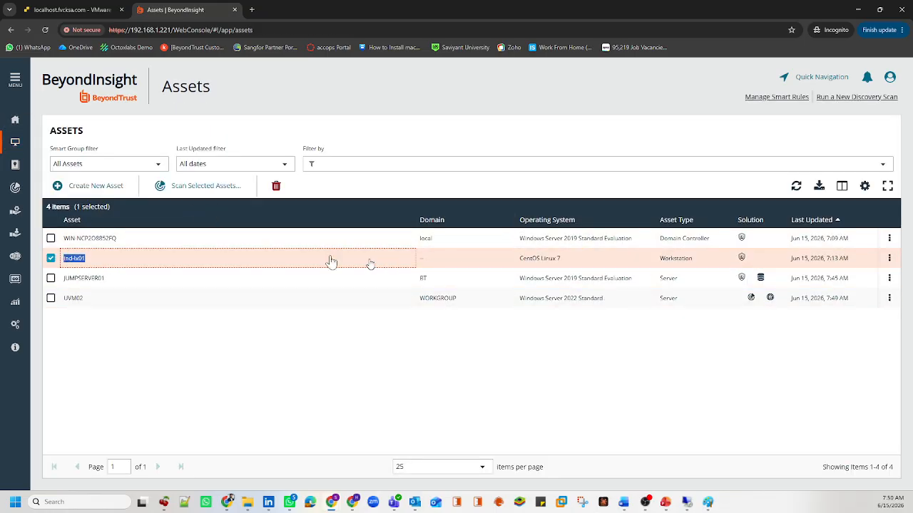
drag(141, 249, 66, 247)
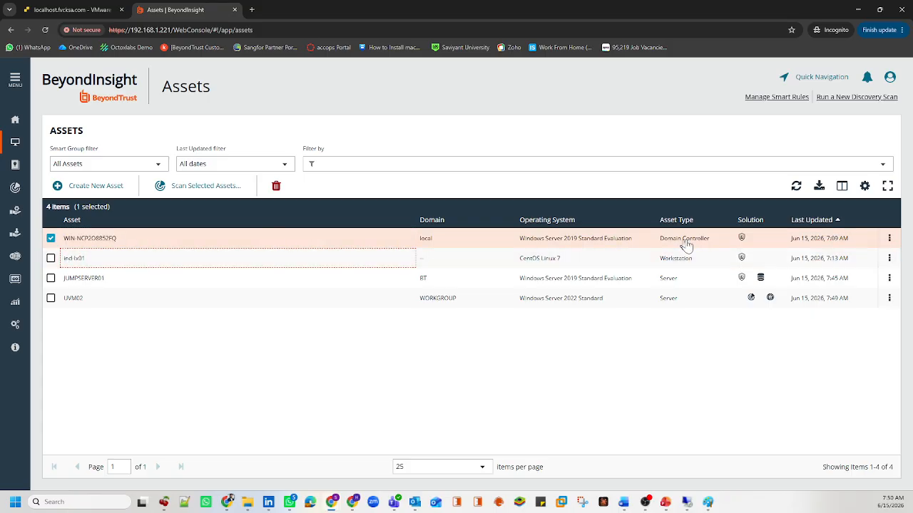
drag(713, 235, 659, 246)
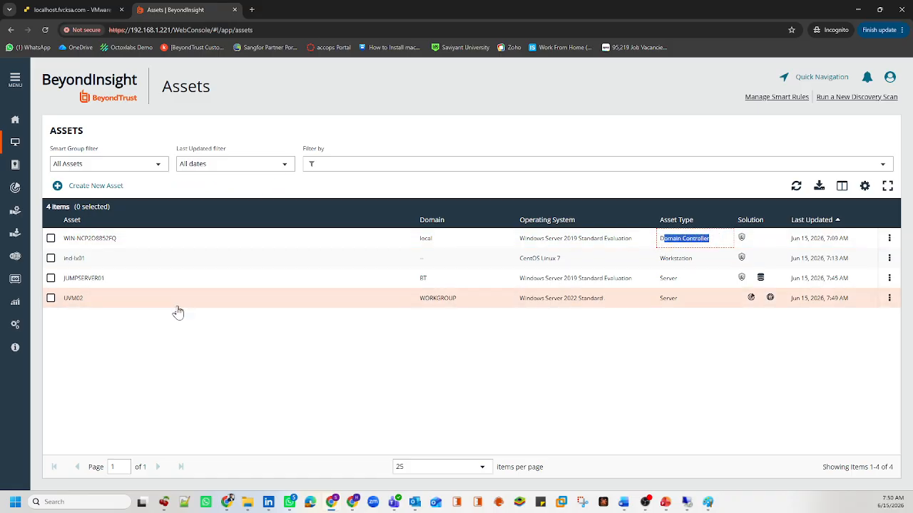
drag(121, 285, 66, 283)
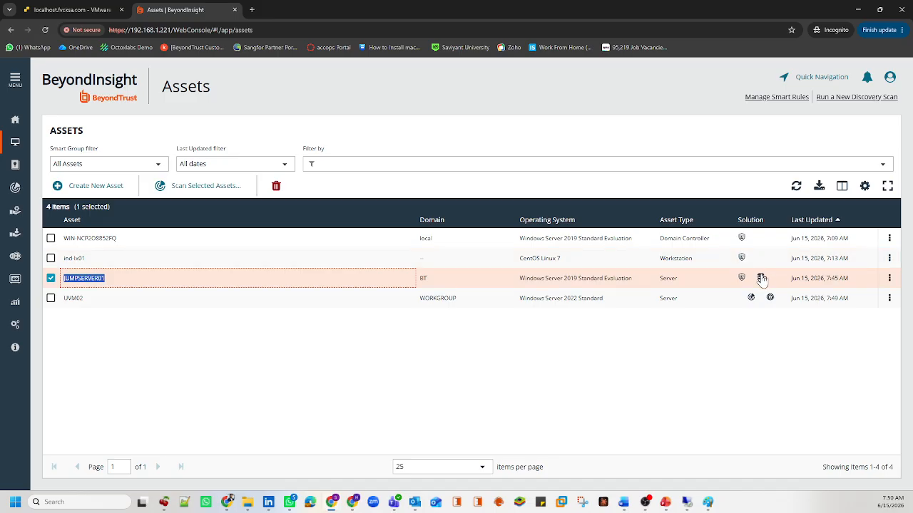
click(146, 285)
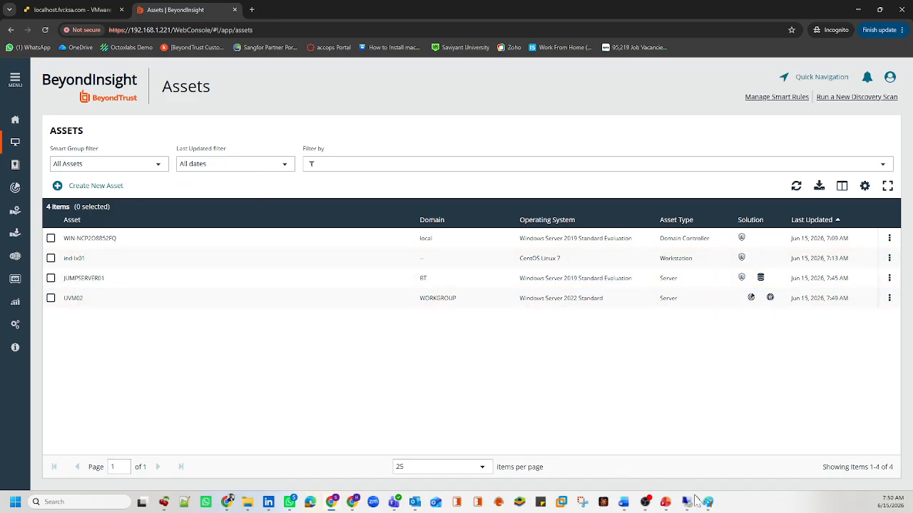
mouse_move(626, 507)
mouse_move(335, 503)
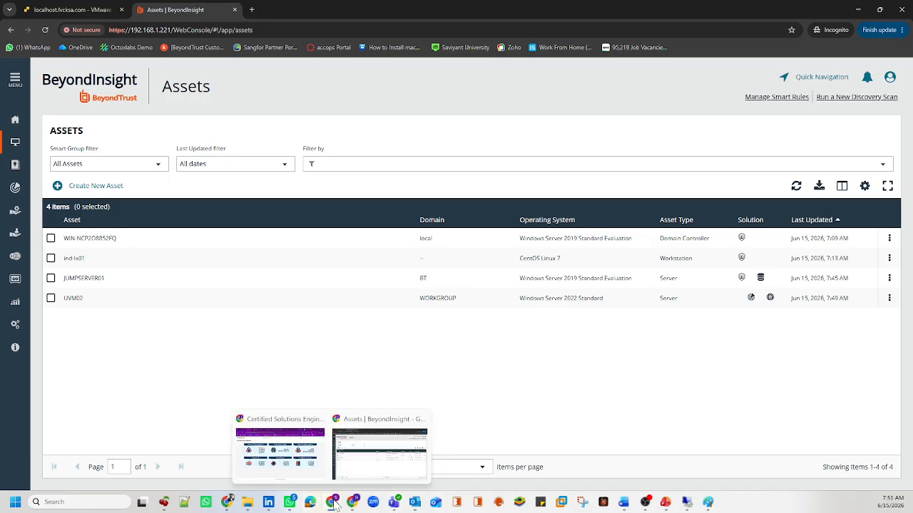